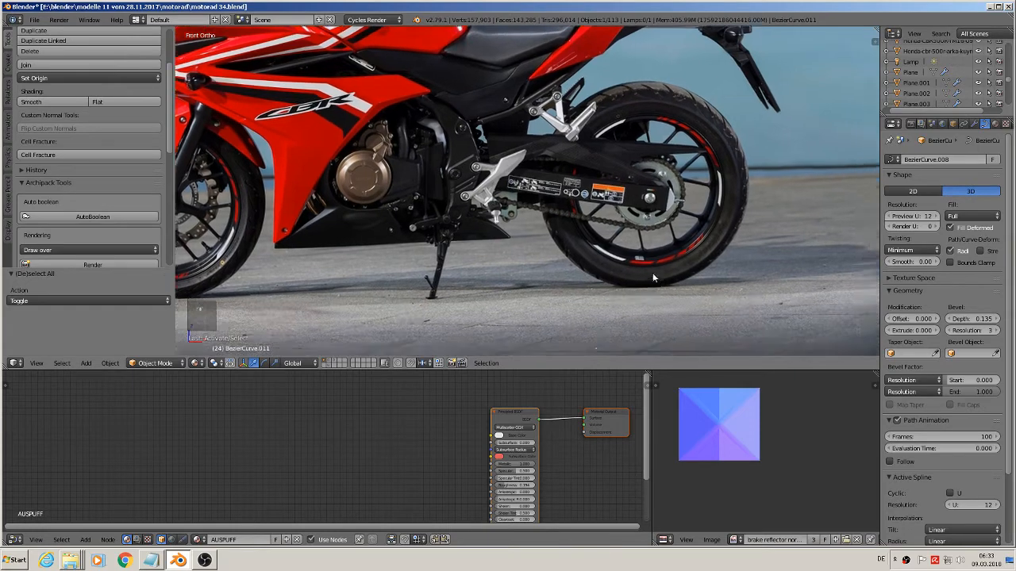
Add a mesh plane on the ground below the rear wheel in the reference photo and rotate it 90° about X
scroll(447, 181, "up", 2)
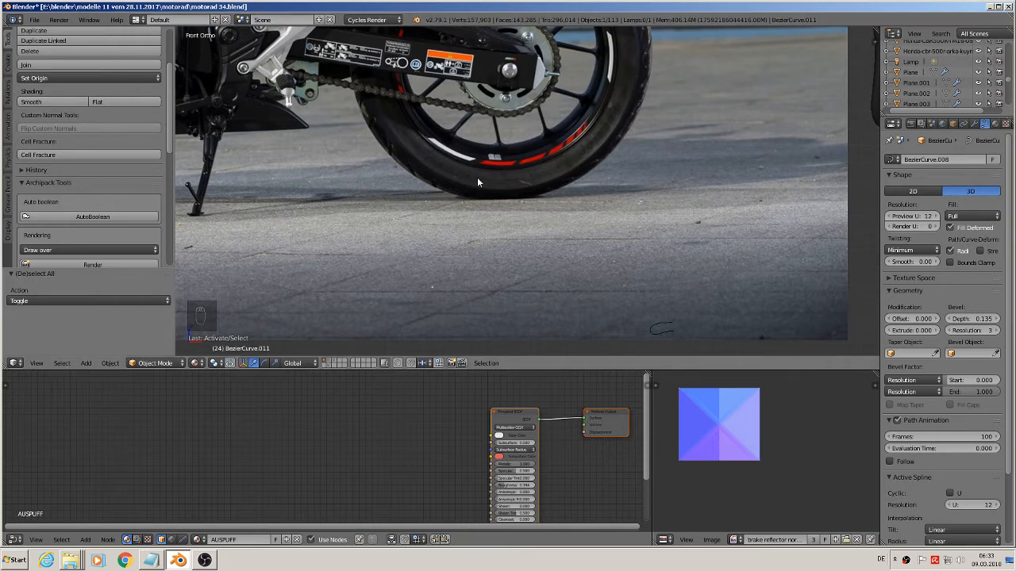
left_click(412, 247)
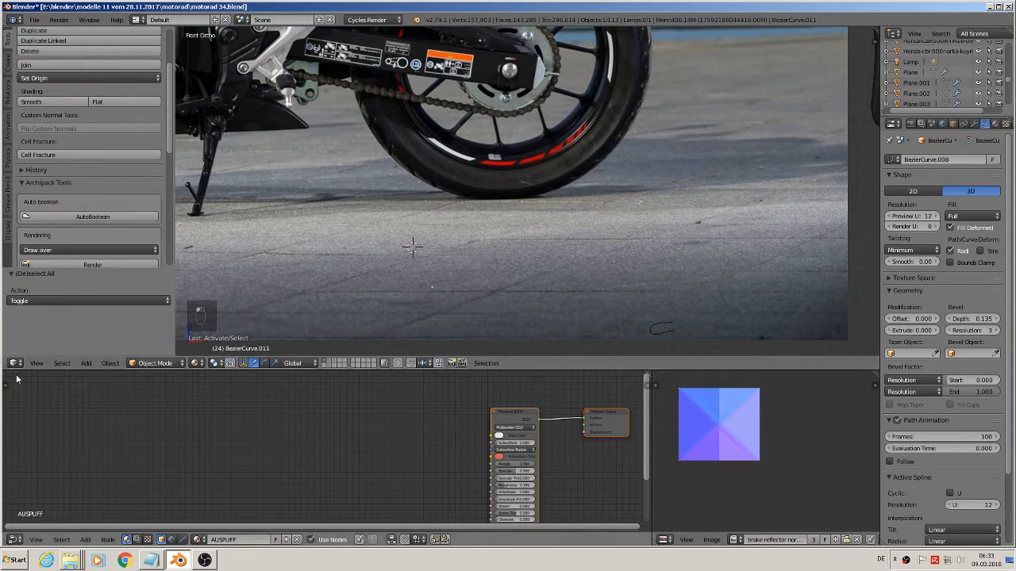
left_click(86, 362)
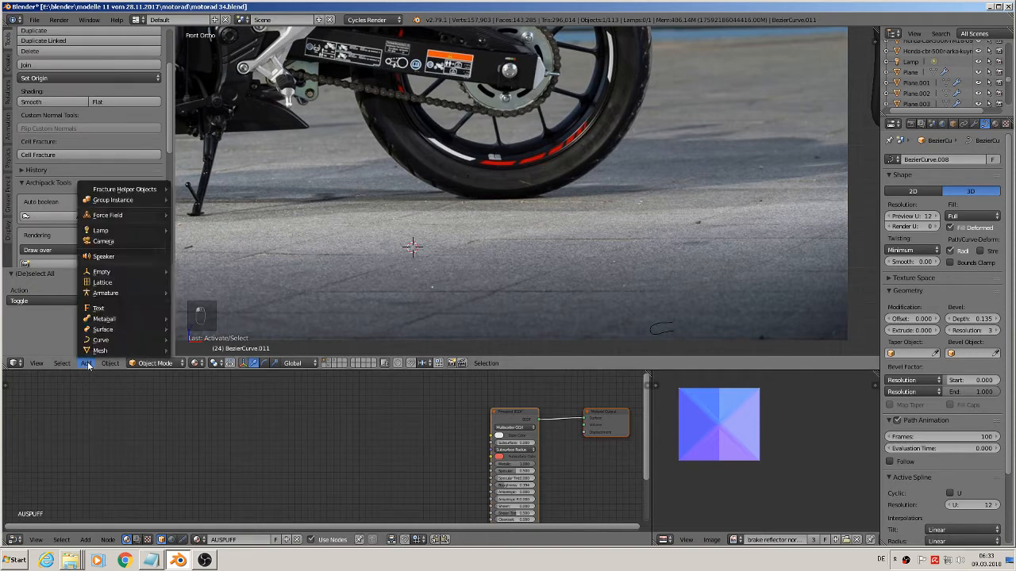
mouse_move(99, 351)
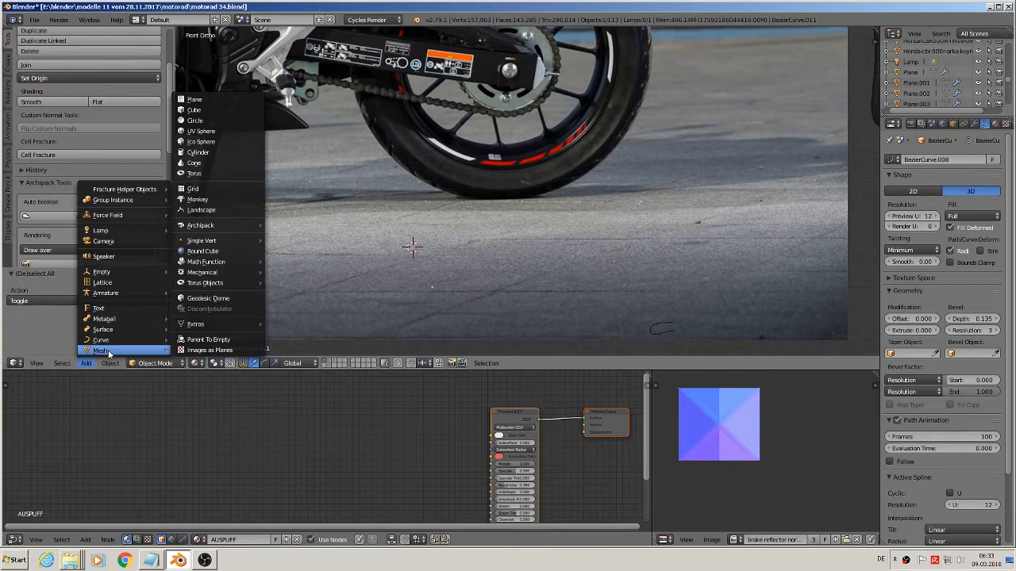
left_click(204, 99)
key("r")
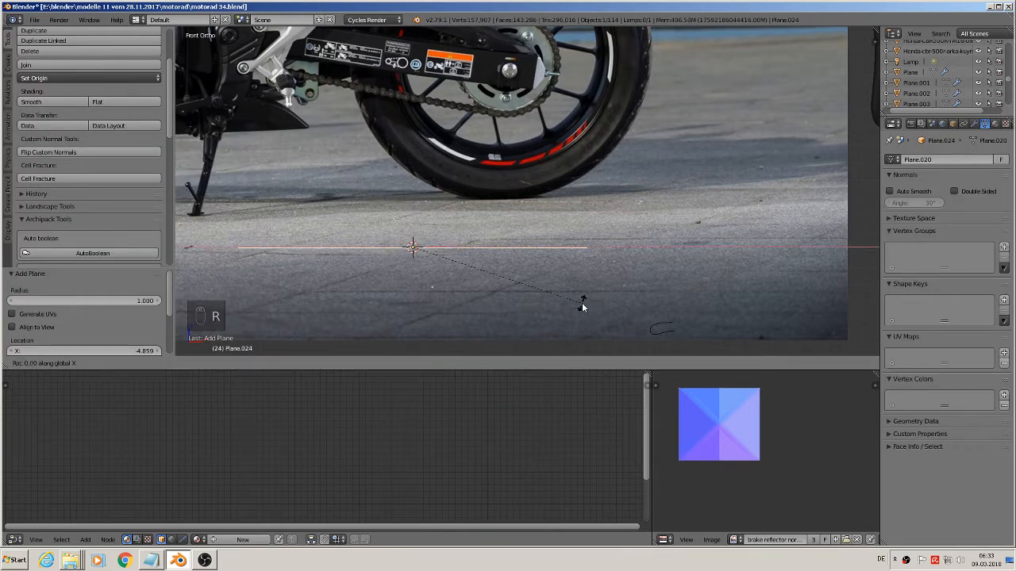
key("x")
key("9")
key("0")
key("Return")
Flatten the plane along Z to about 0.07 of its height, forming a long thin strip
key("s")
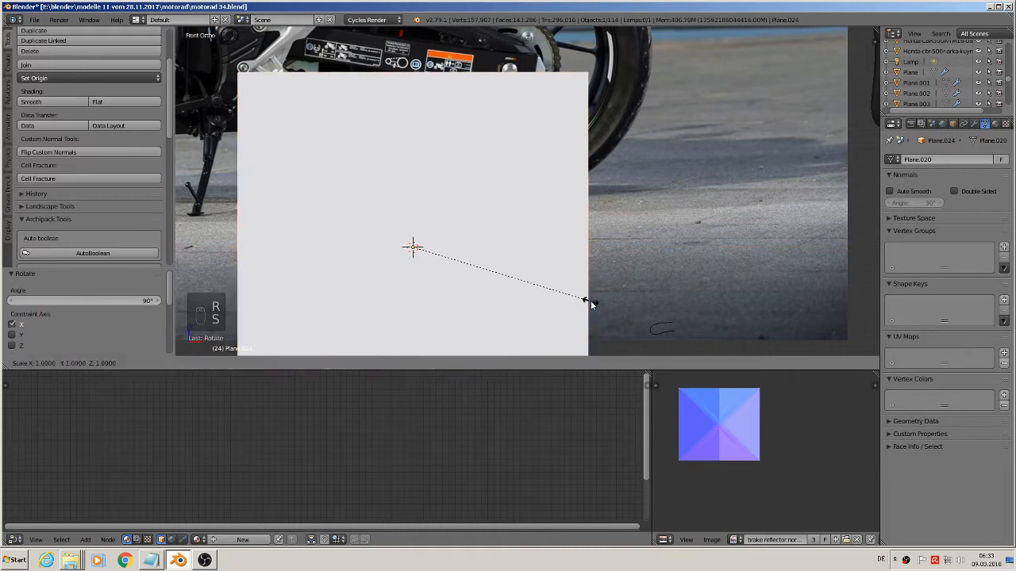
key("z")
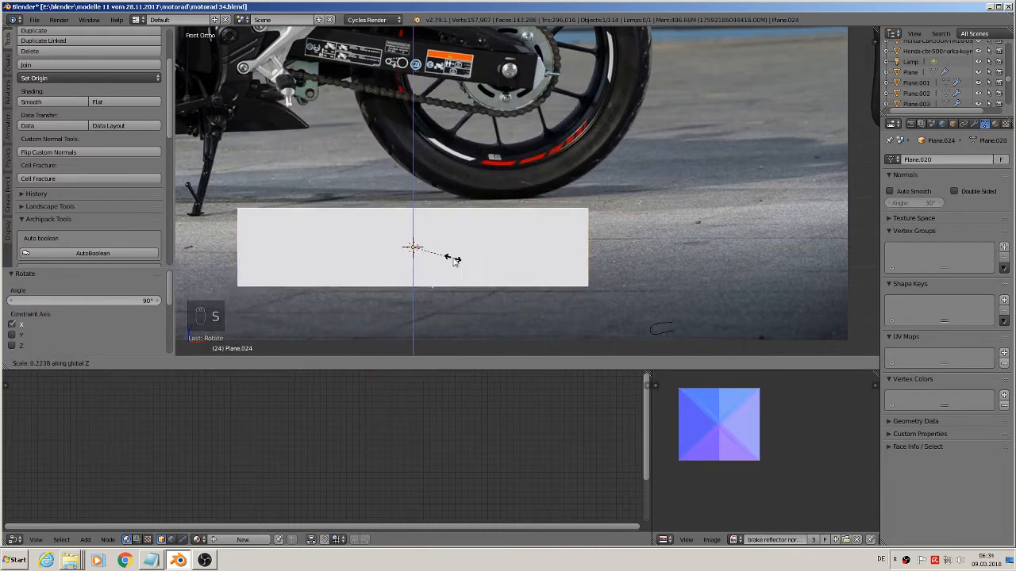
left_click(414, 238)
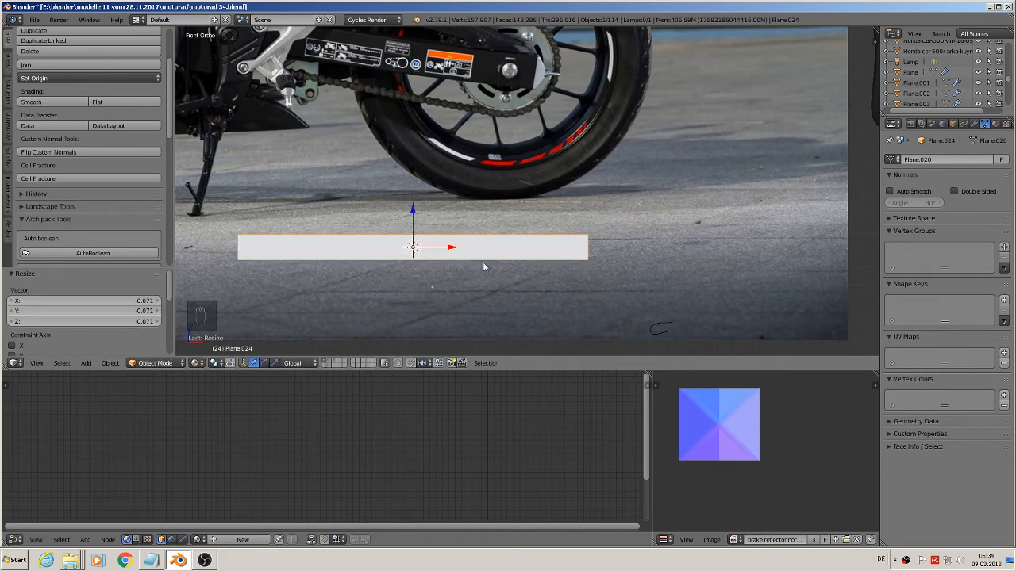
Cut two vertical edge loops into the strip and scale them apart along X by about 2.74, close to its ends
key("Tab")
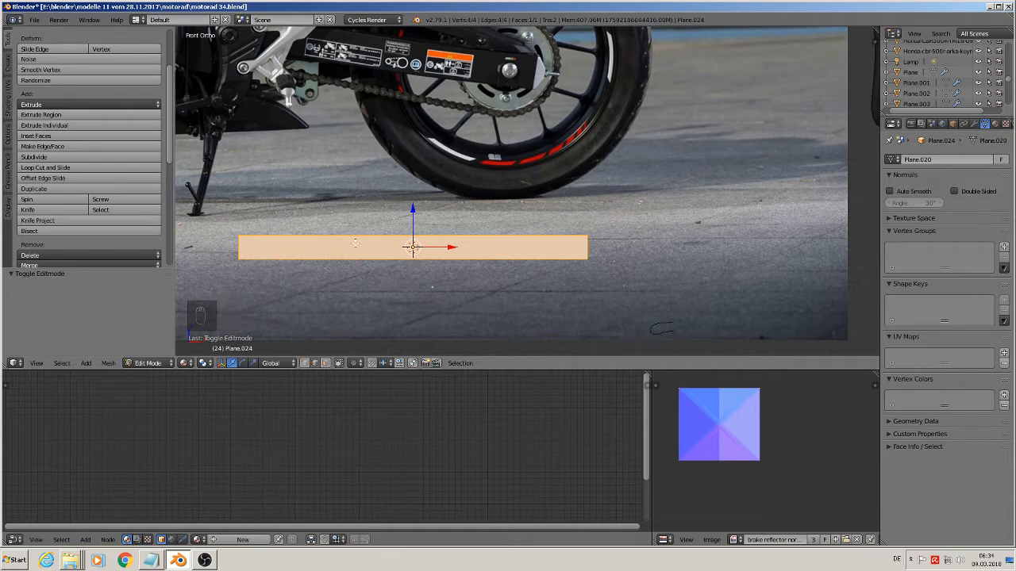
key("ctrl+r")
scroll(355, 244, "up", 1)
left_click(355, 243)
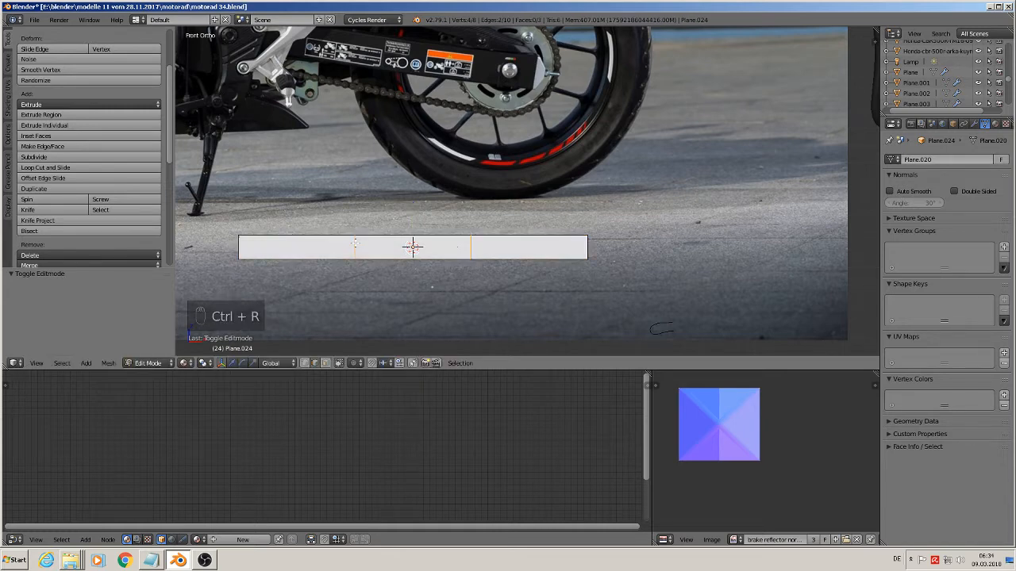
left_click(356, 243)
key("s")
key("x")
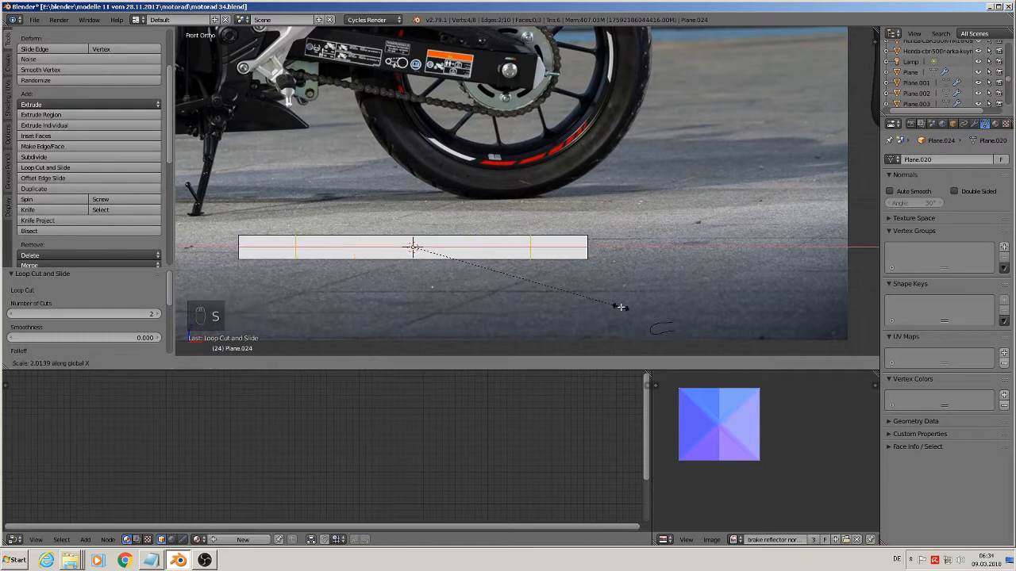
left_click(697, 322)
Slant the strip's two end edges by rotating them about 33.6° around their individual origins
right_click(242, 248)
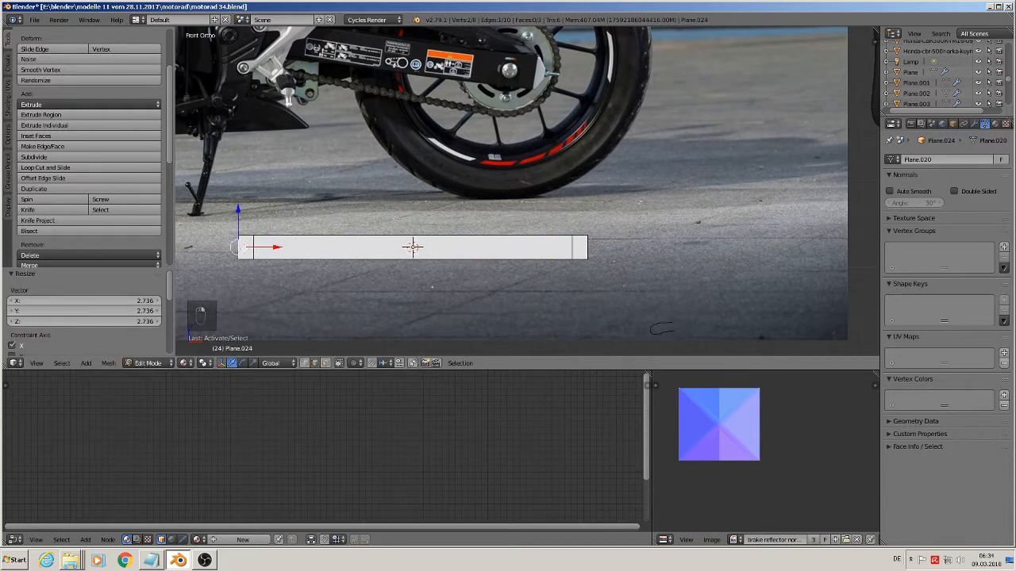
right_click(593, 246, "shift")
left_click(202, 363)
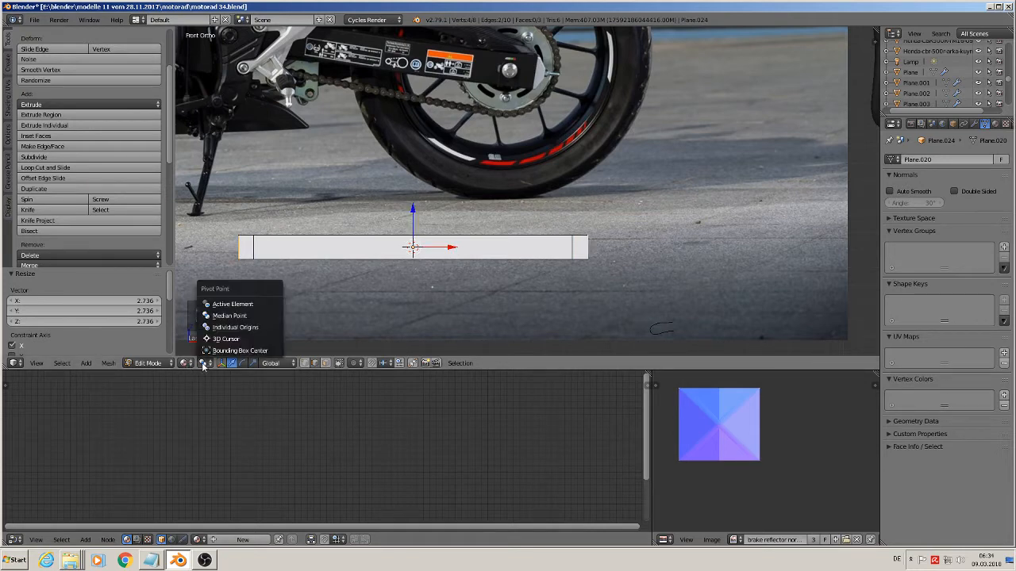
left_click(235, 328)
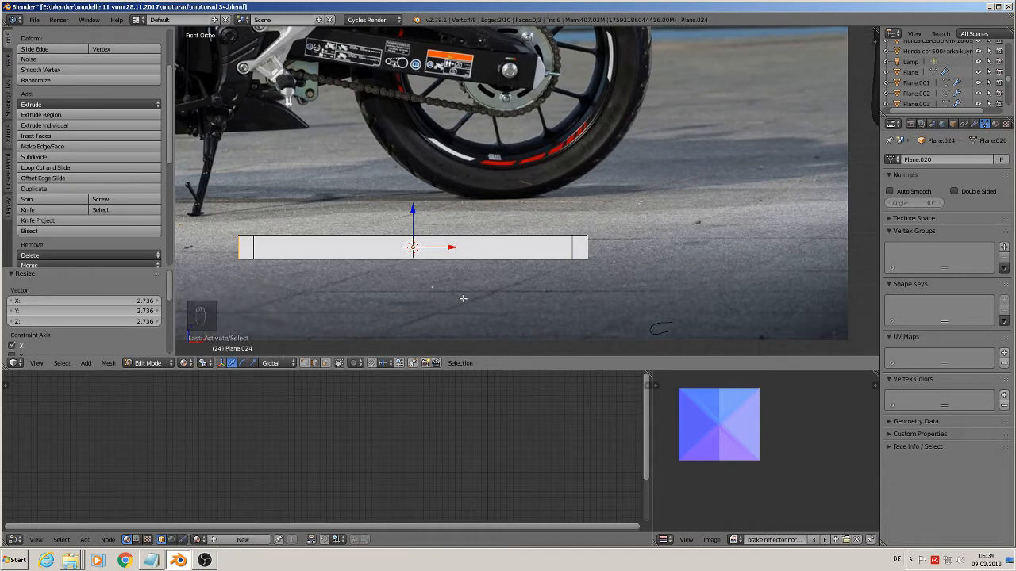
key("r")
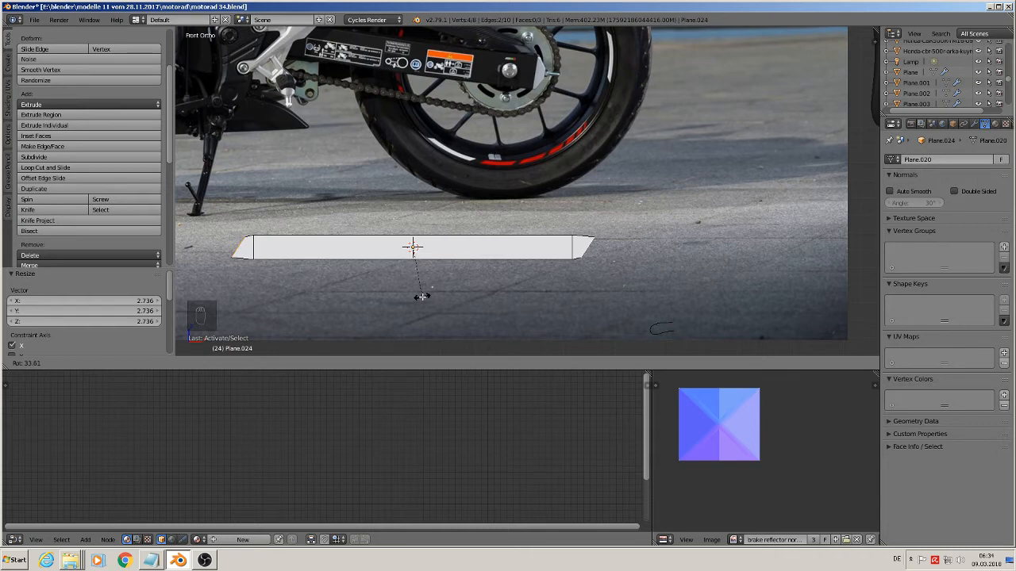
left_click(421, 296)
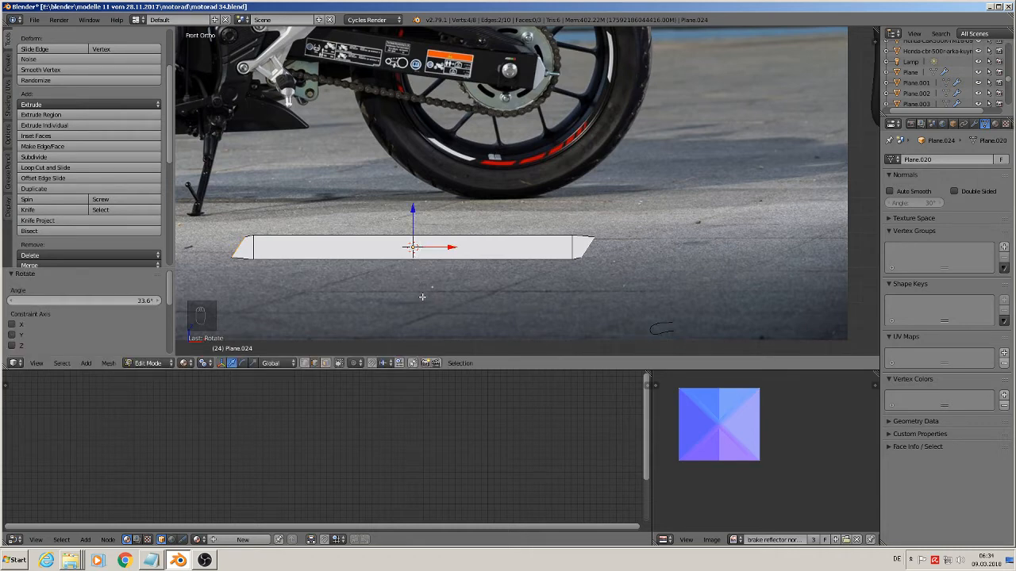
Scale the slanted end edges by about 1.17 to align with the strip's long sides, and return to Object Mode
key("s")
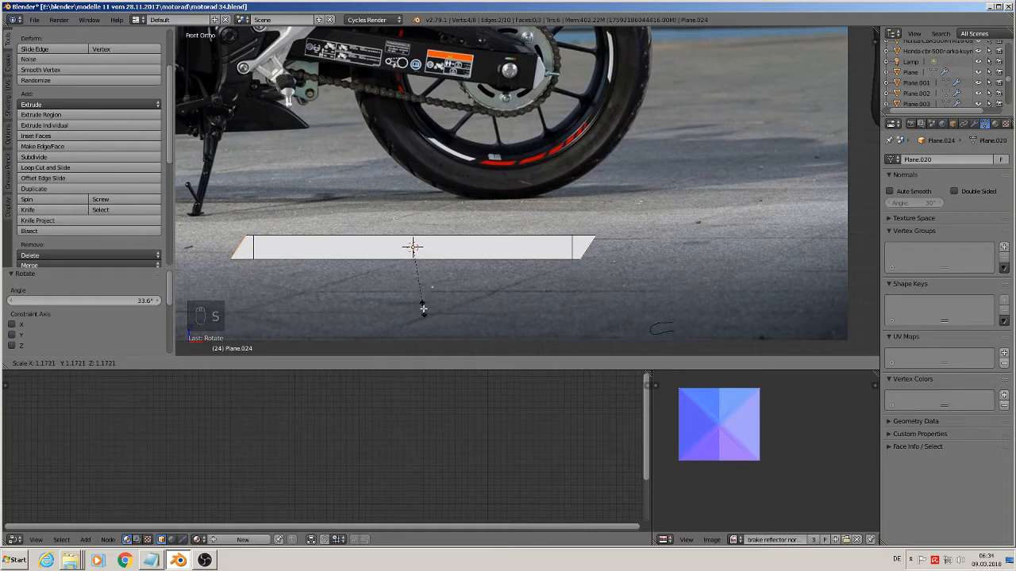
left_click(423, 308)
key("Tab")
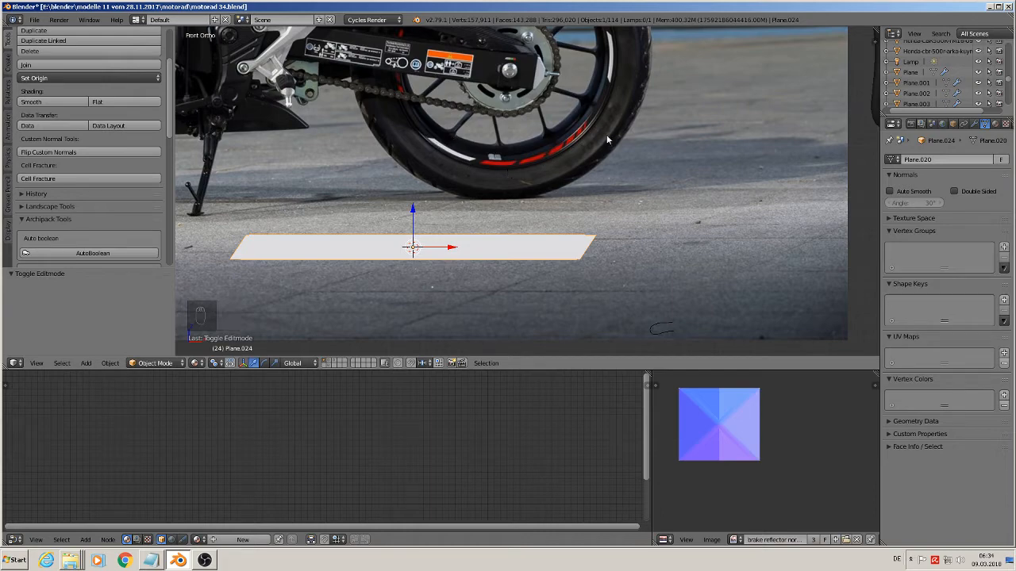
Move the strip down below the reference photo and about 2.94 units in the negative X direction
scroll(517, 233, "down", 3)
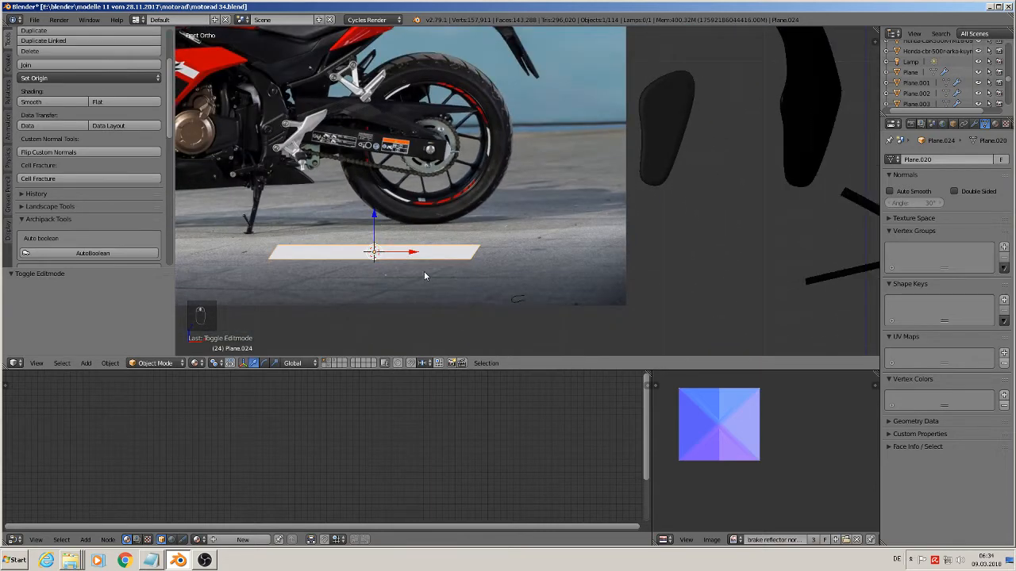
scroll(425, 276, "down", 5)
middle_click_drag(435, 287, 570, 173, "shift")
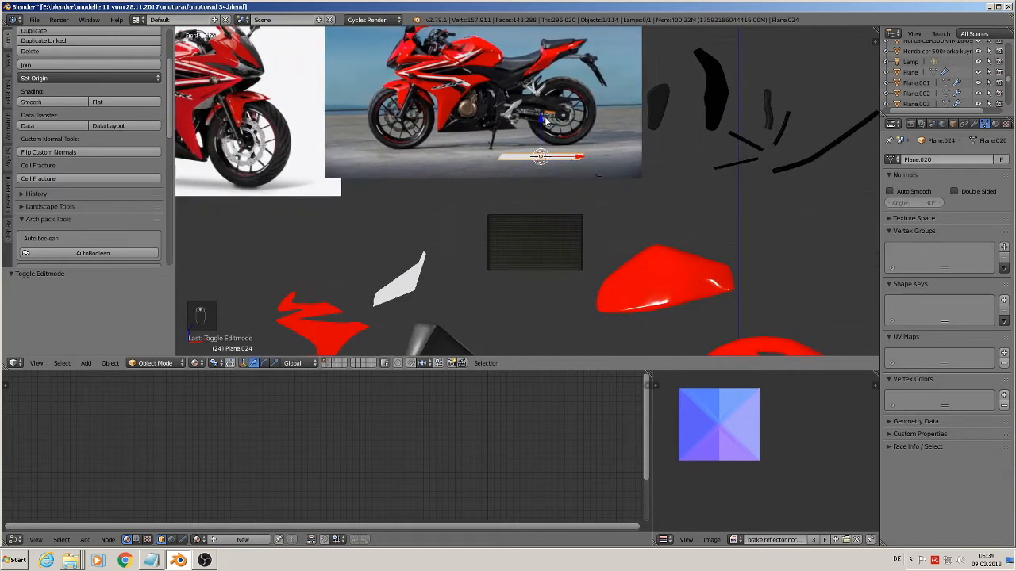
left_click_drag(543, 118, 541, 168)
left_click_drag(541, 170, 541, 169)
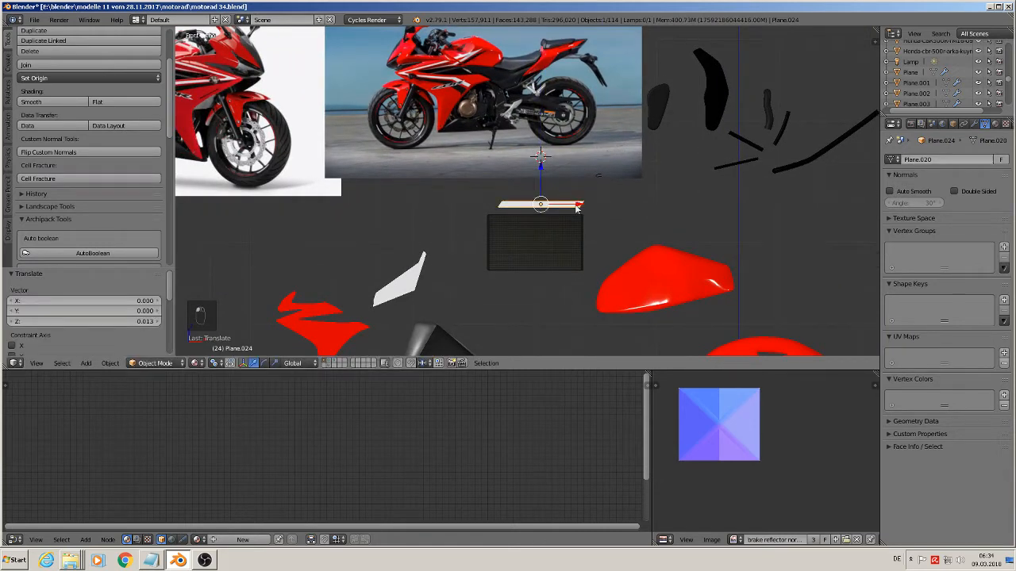
left_click_drag(570, 206, 449, 208)
Duplicate the slanted strip and place the copy about 2.31 units away along X
scroll(512, 180, "up", 6)
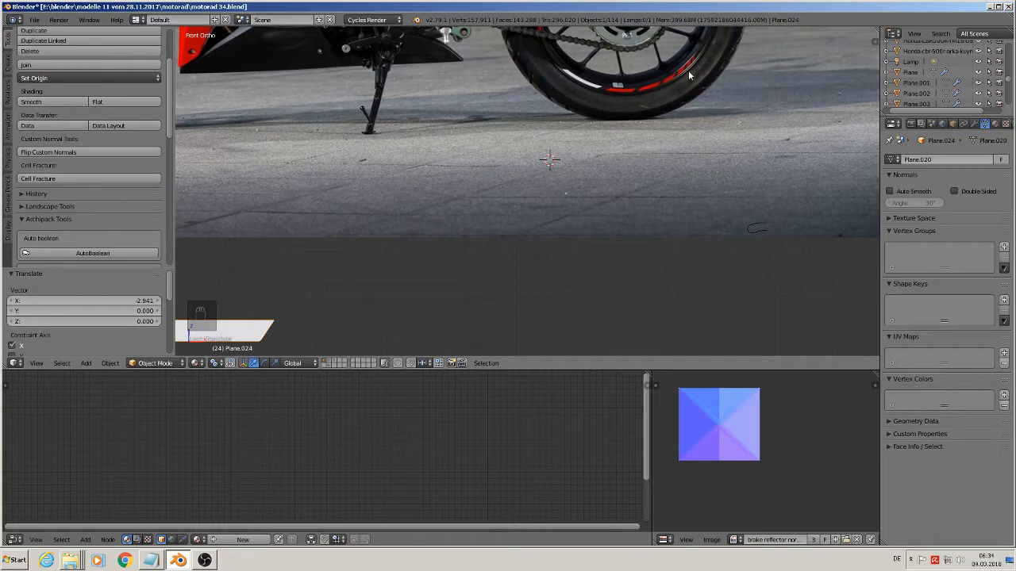
middle_click_drag(489, 306, 637, 204, "shift")
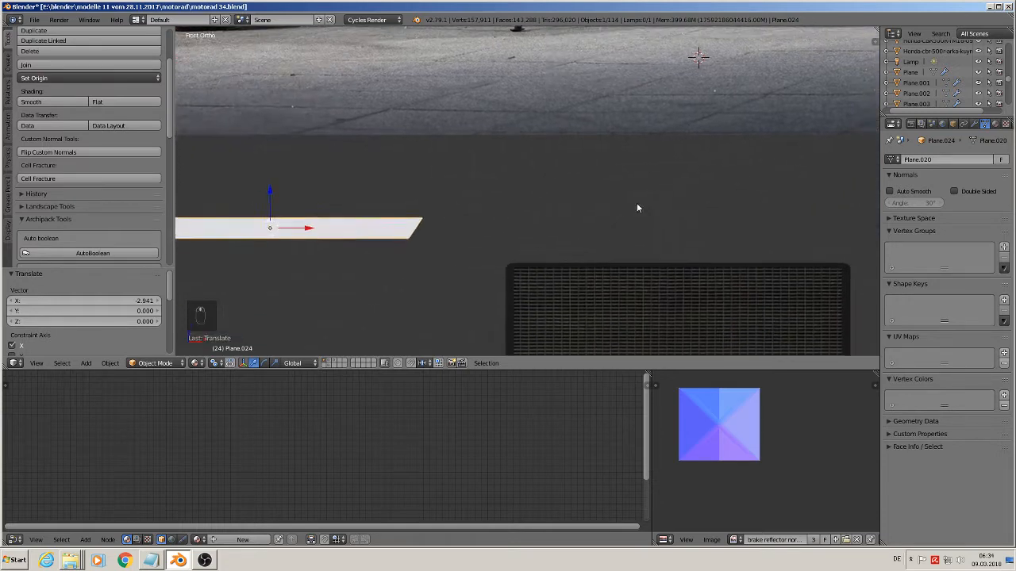
scroll(509, 244, "down", 3)
key("shift+d")
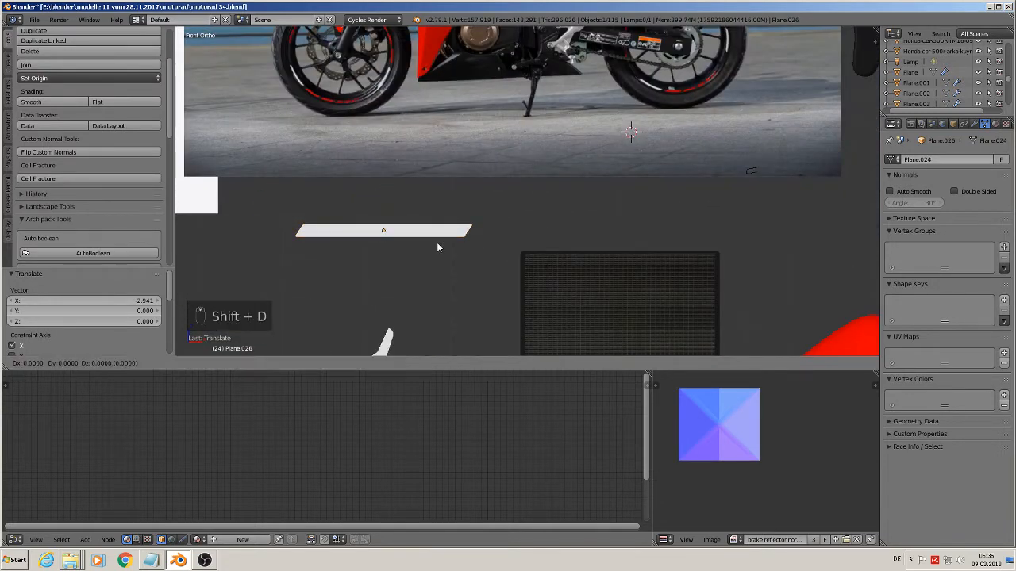
key("x")
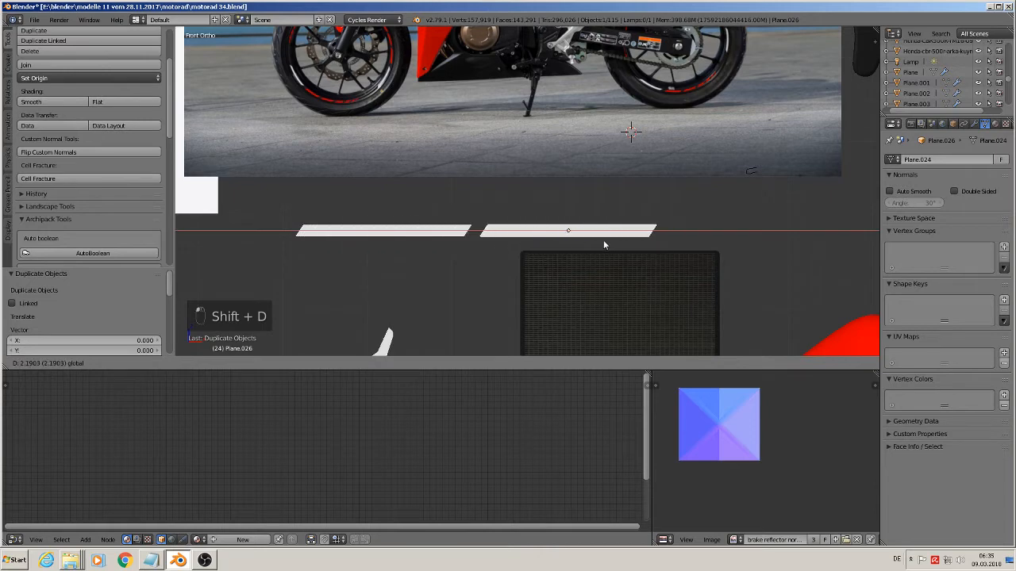
left_click(612, 239)
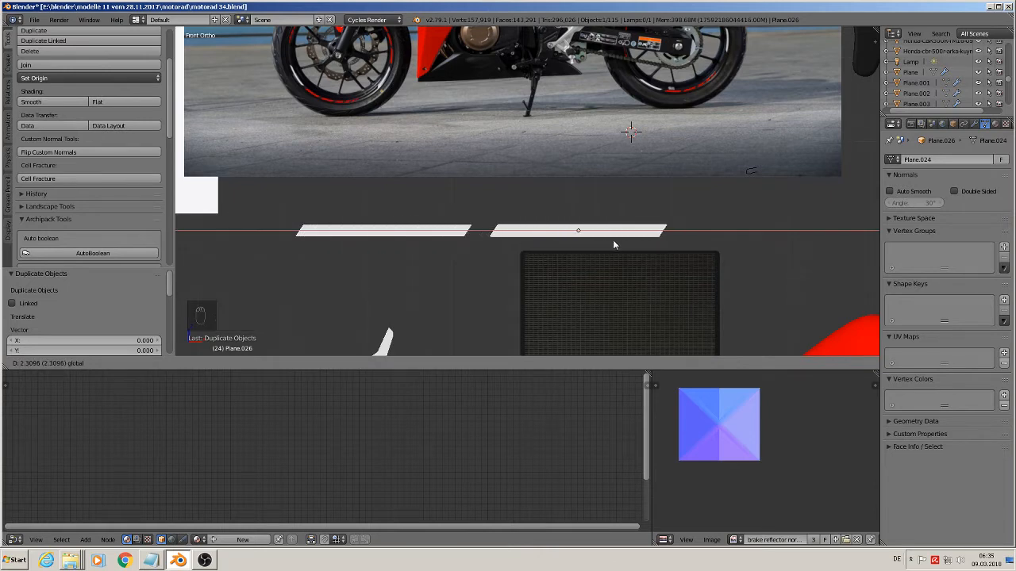
Shorten the duplicated strip by moving the four vertices at its right end about -0.8 units along X
scroll(751, 88, "up", 4)
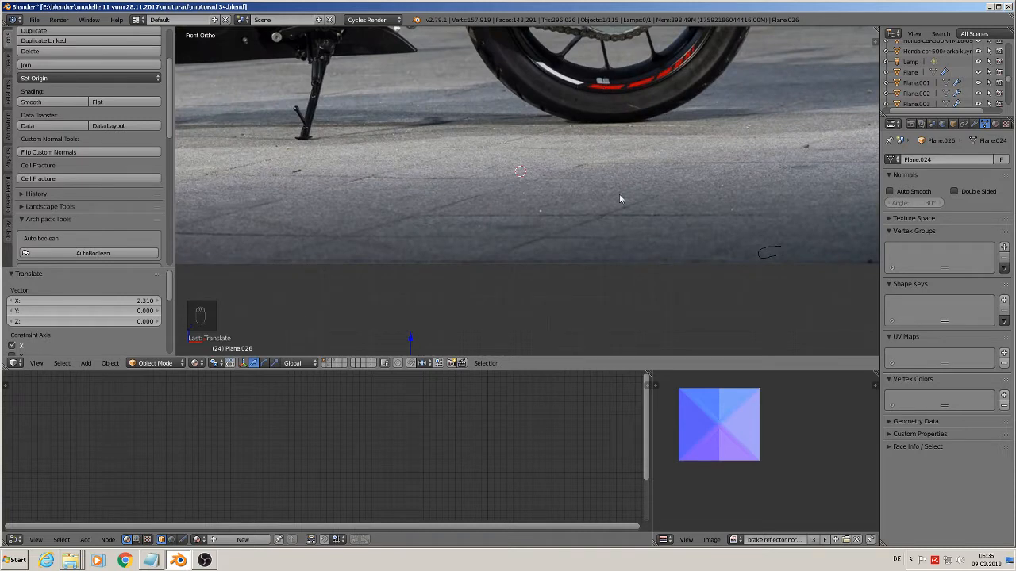
scroll(623, 70, "down", 5)
key("Tab")
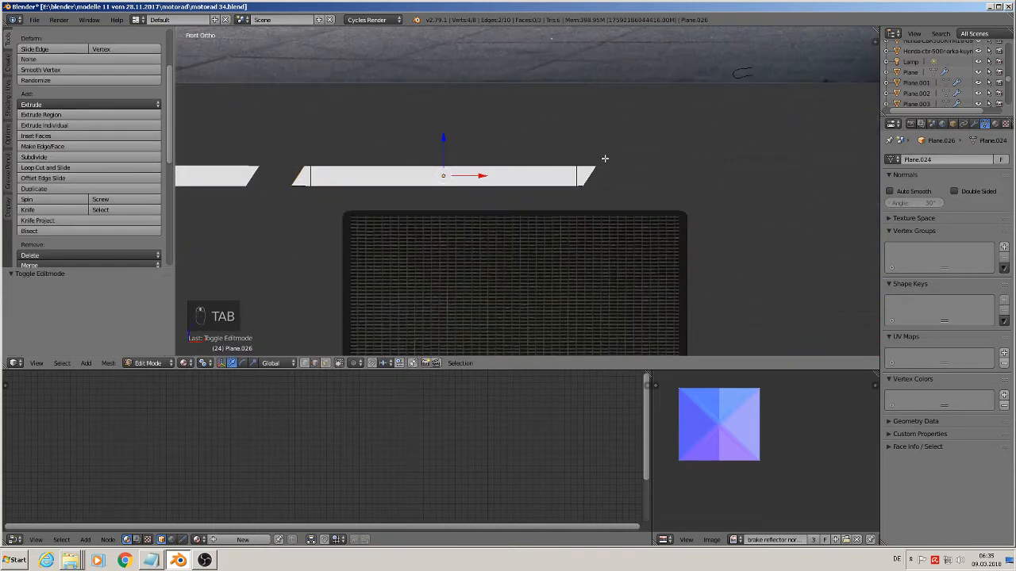
key("a")
key("a")
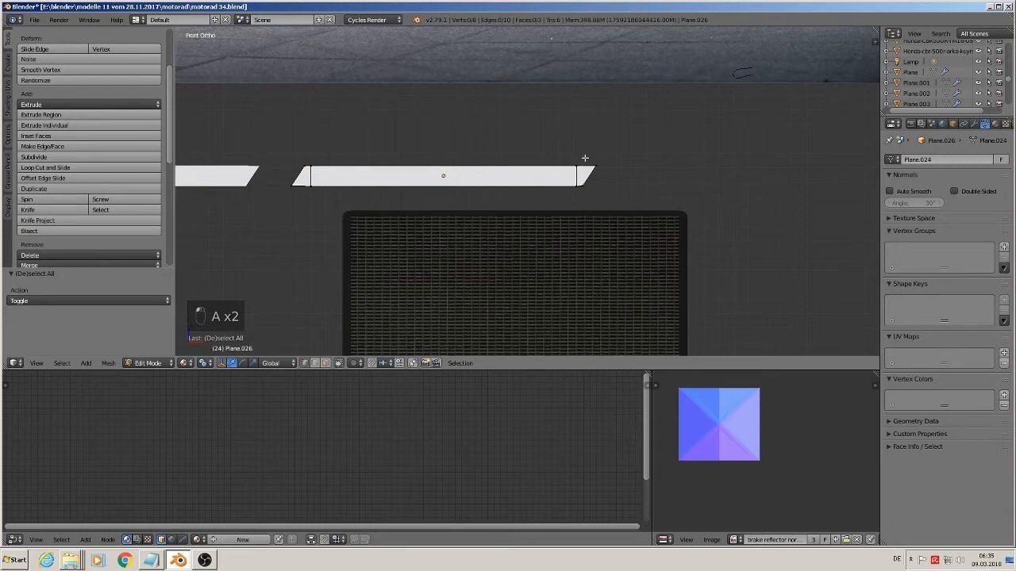
key("c")
left_click_drag(578, 163, 574, 202)
right_click(587, 179)
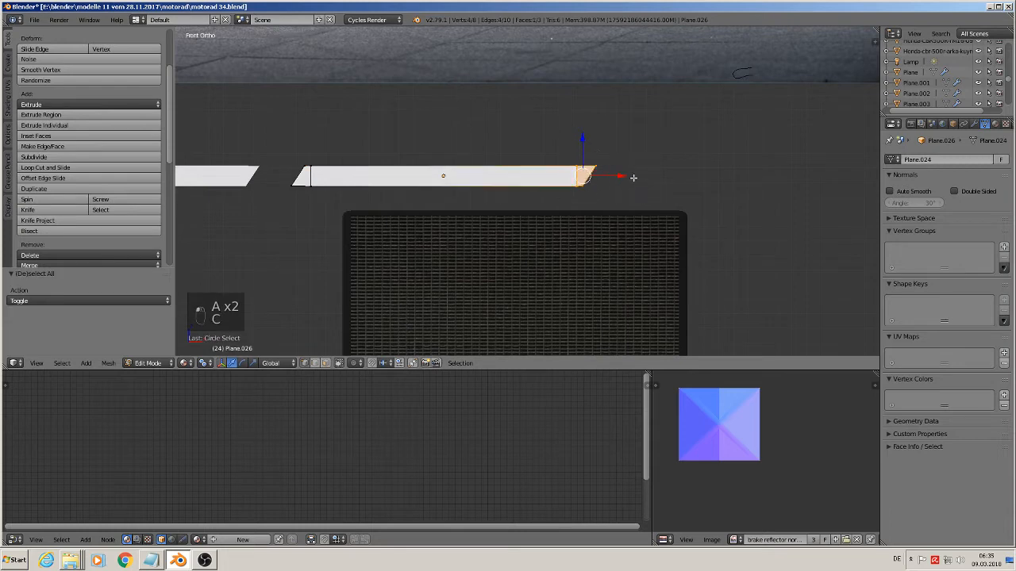
left_click_drag(632, 178, 505, 198)
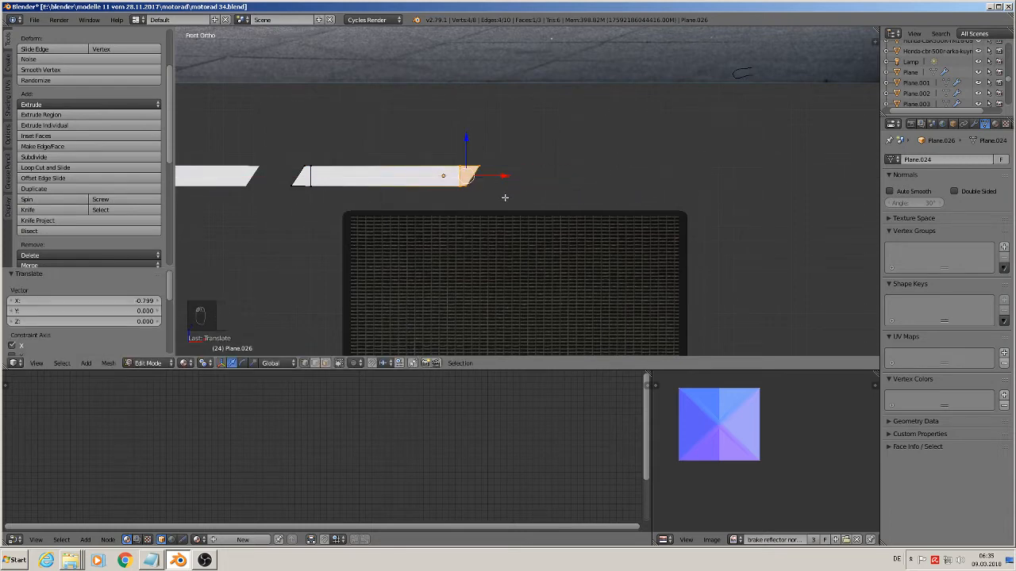
scroll(505, 198, "down", 3)
key("Tab")
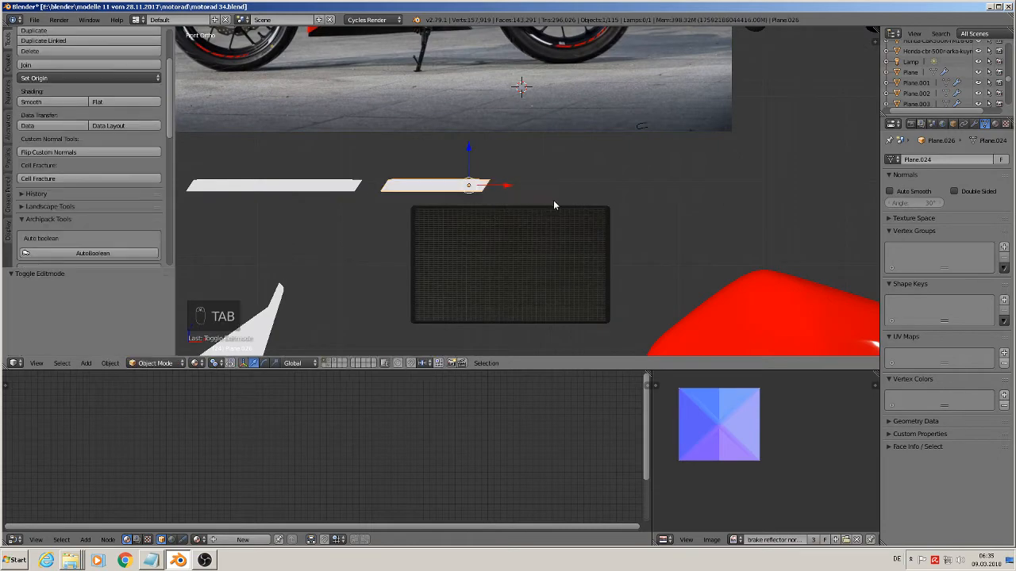
Examine the white and red rim stripes on the rear wheel in the reference photo against the two strips
middle_click_drag(553, 202, 600, 250, "shift")
middle_click_drag(637, 118, 598, 186, "shift")
scroll(600, 163, "up", 7)
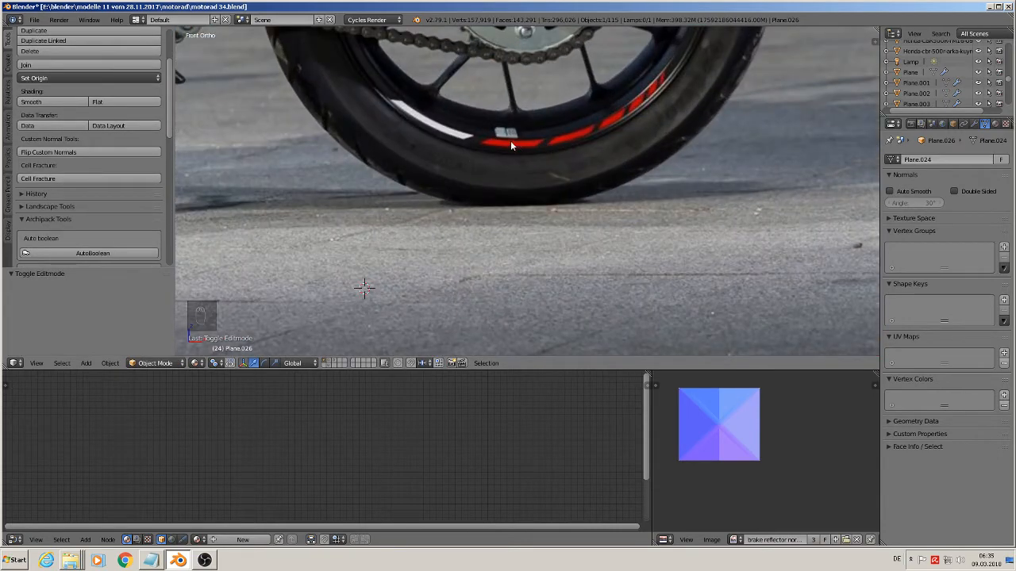
scroll(580, 195, "down", 4)
middle_click_drag(579, 250, 623, 54, "shift")
scroll(554, 119, "down", 2)
middle_click_drag(512, 154, 576, 163, "shift")
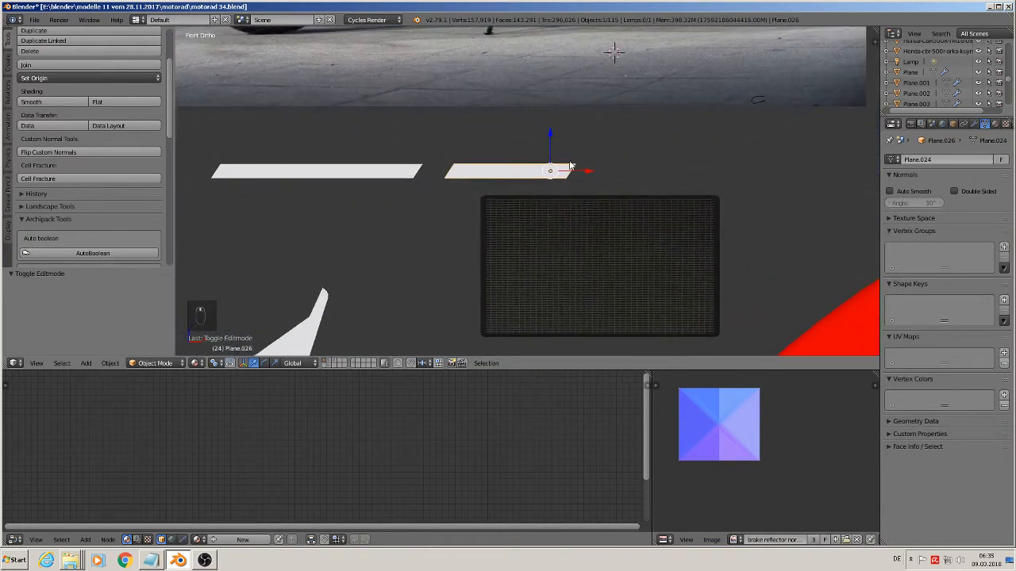
key("Tab")
key("Tab")
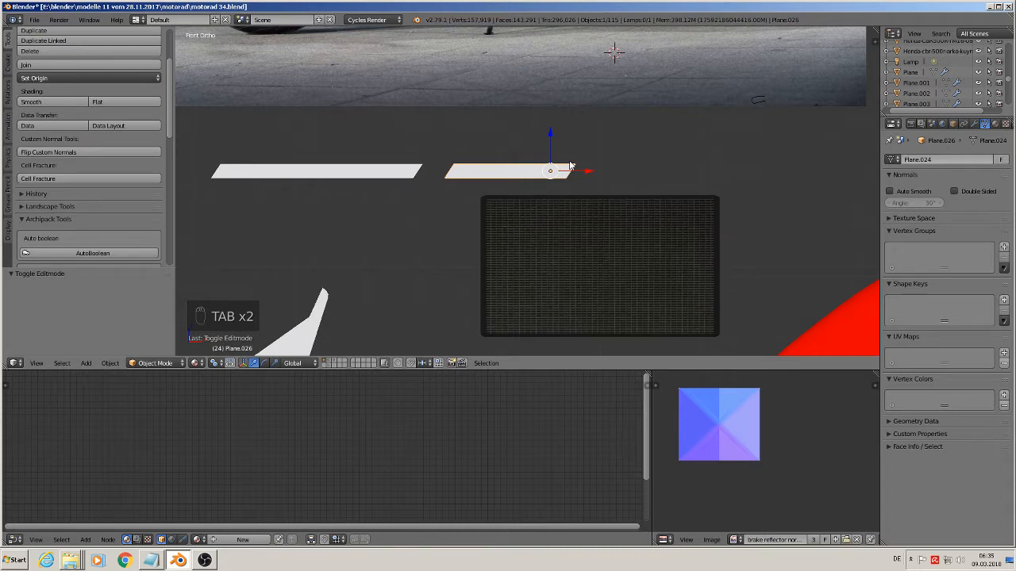
Duplicate the second strip about 1.41 units along X and shorten the copy slightly at its right end to match the wheel's stripe proportions
key("shift+d")
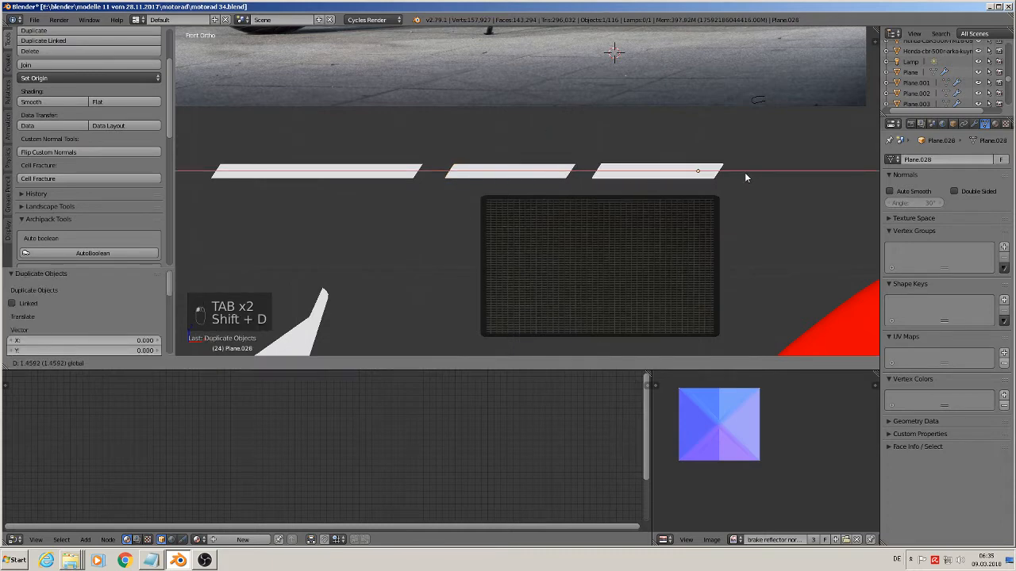
left_click(739, 174)
middle_click_drag(682, 31, 502, 159, "shift")
scroll(498, 145, "up", 5)
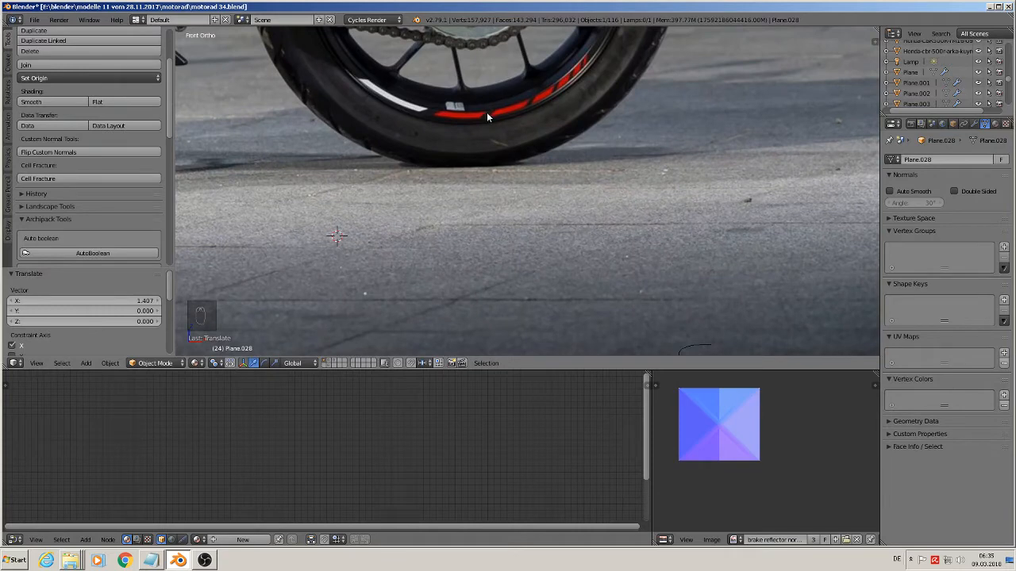
scroll(453, 147, "down", 3)
middle_click_drag(537, 337, 603, 106, "shift")
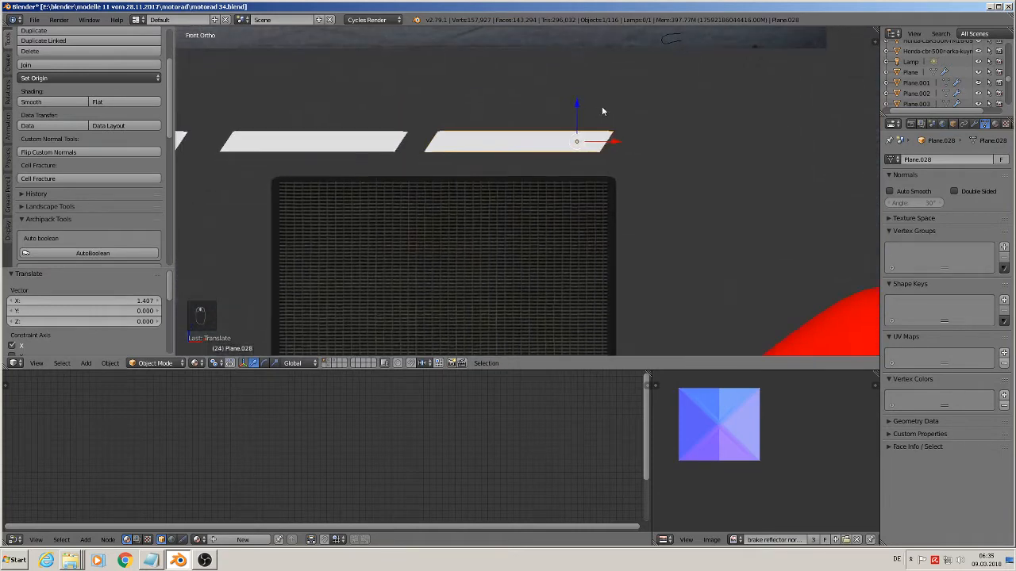
scroll(577, 140, "down", 1)
middle_click_drag(578, 139, 604, 145, "shift")
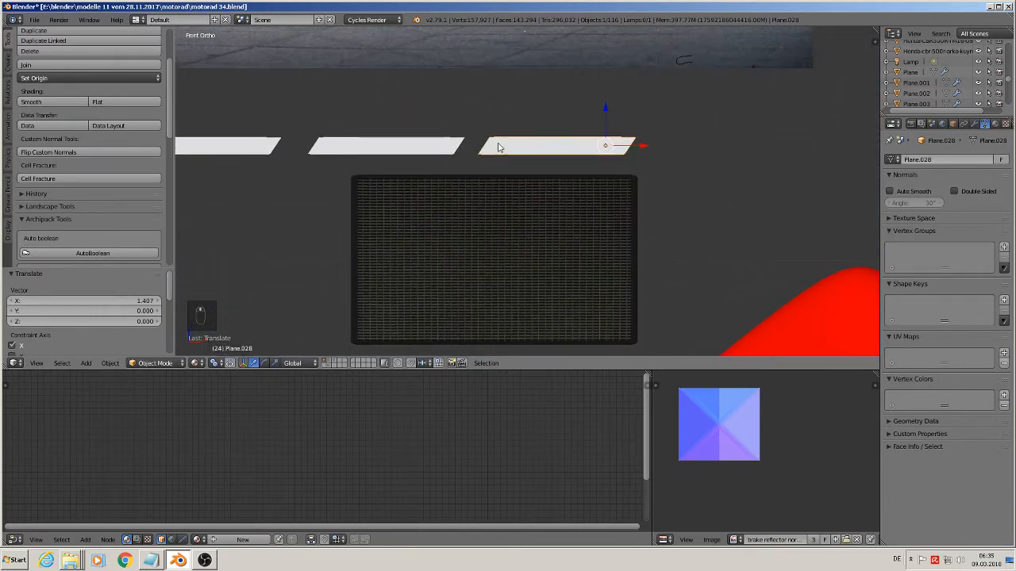
key("Tab")
left_click_drag(662, 146, 655, 145)
key("Tab")
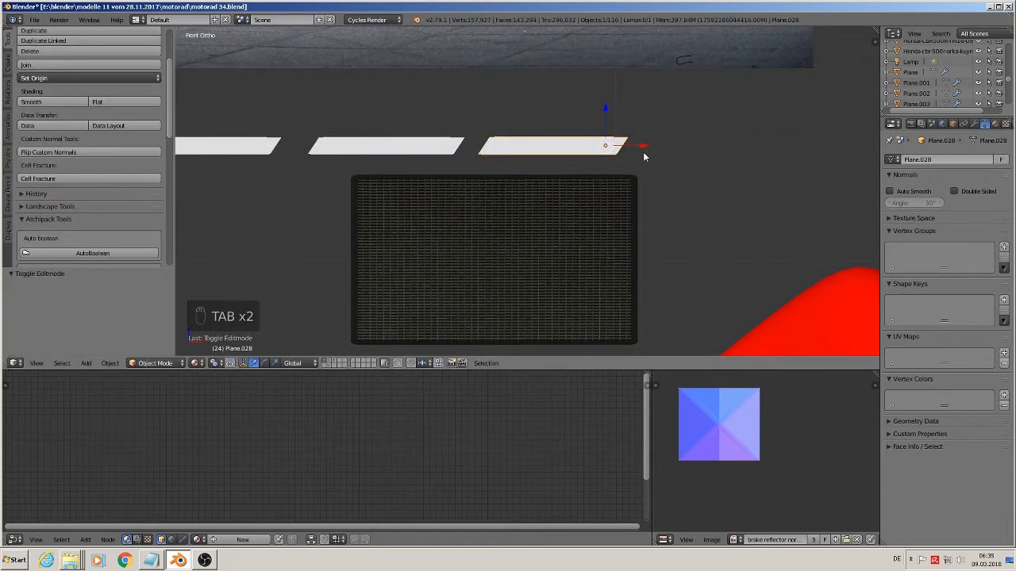
Duplicate the third strip along X, place the copy beyond its right end, and adjust the copy by about -0.048 units in X
key("shift+d")
key("x")
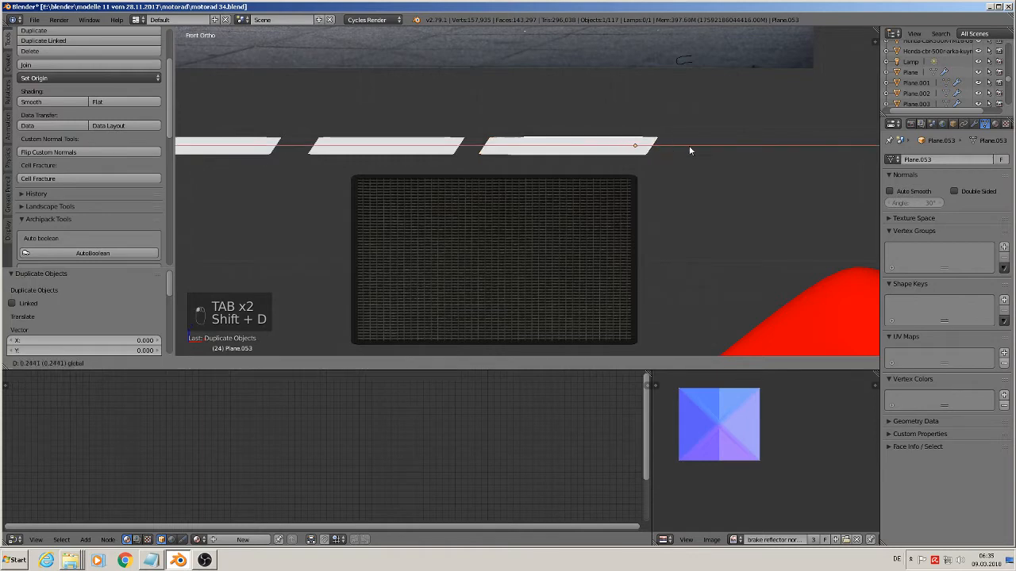
left_click(805, 163)
middle_click_drag(805, 164, 782, 192, "shift")
key("g")
key("x")
left_click(755, 185)
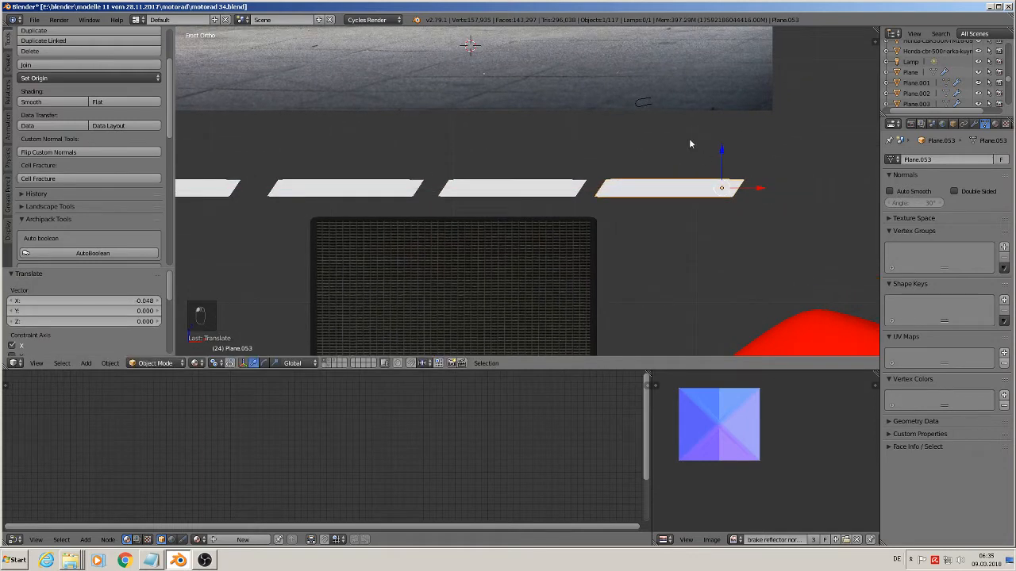
Shorten the fourth strip by moving its right-end vertices about -0.41 units along X, using the rear wheel's stripes as reference
middle_click_drag(688, 138, 674, 284, "shift")
middle_click_drag(653, 151, 627, 196, "shift")
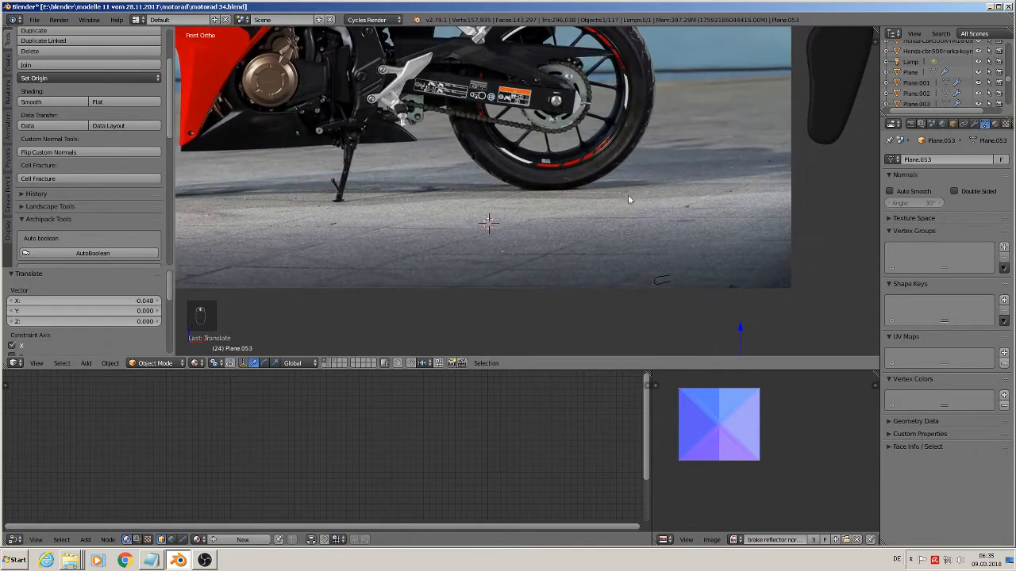
scroll(611, 172, "up", 3)
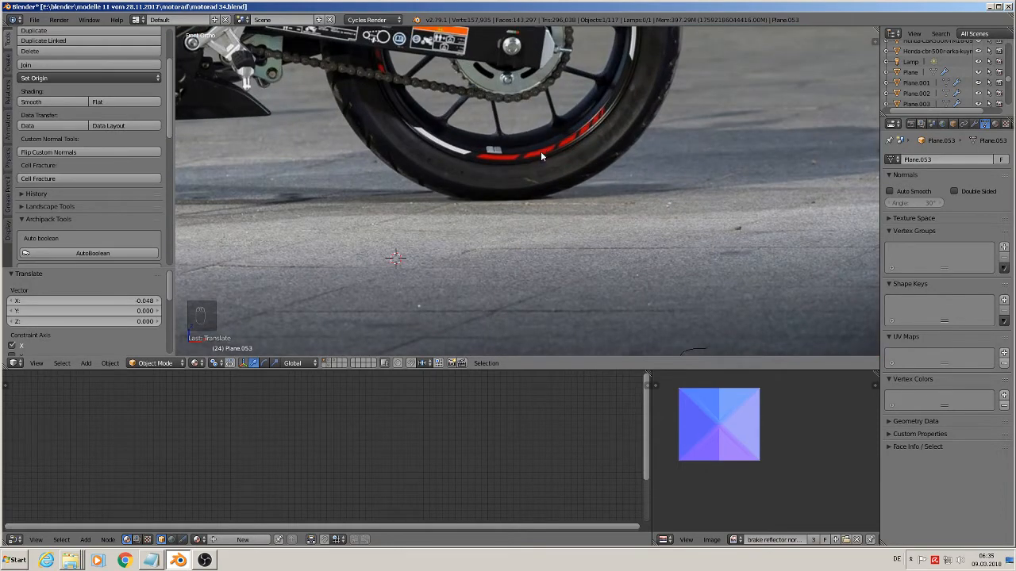
scroll(663, 262, "down", 3)
middle_click_drag(664, 265, 596, 205, "shift")
scroll(655, 163, "down", 1)
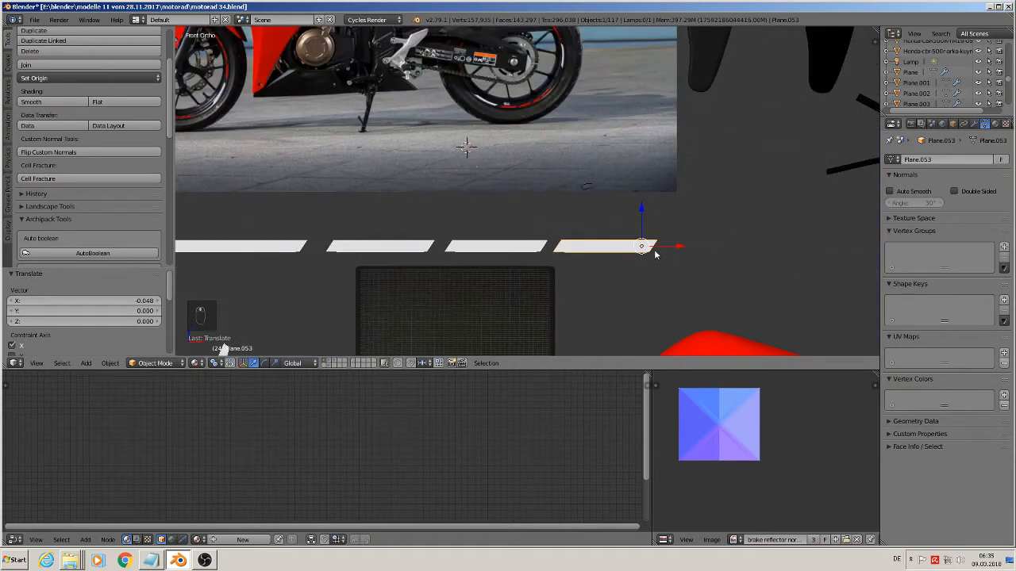
scroll(654, 250, "up", 2)
key("Tab")
key("g")
key("x")
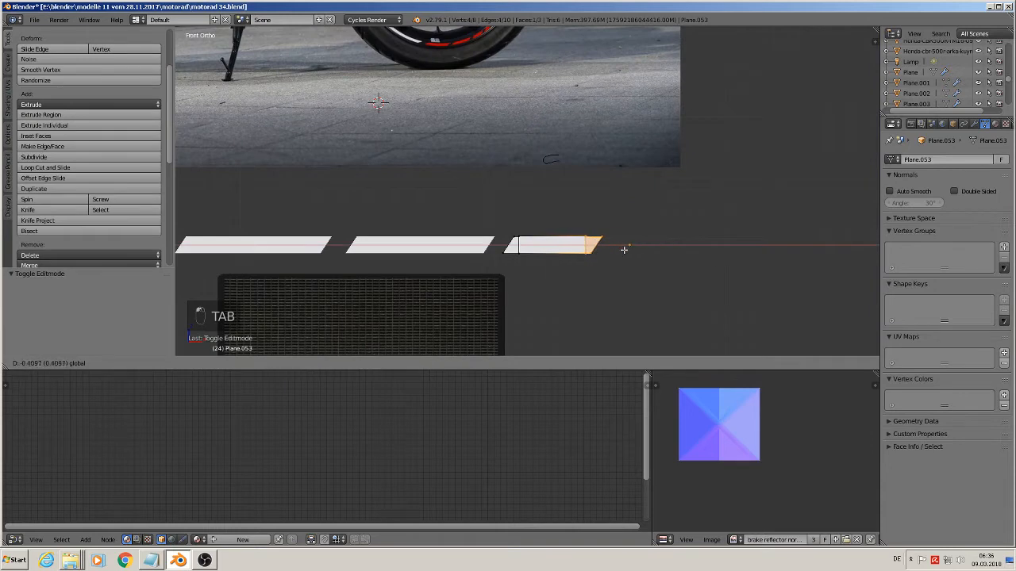
left_click(625, 249)
key("Tab")
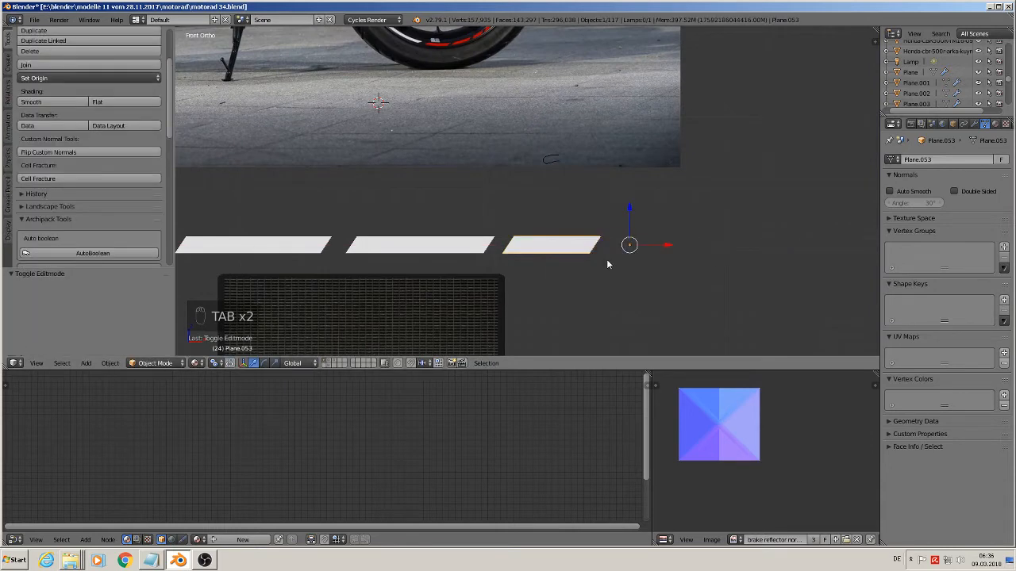
Duplicate the fourth strip and place the copy about 0.83 units away along X
key("shift+d")
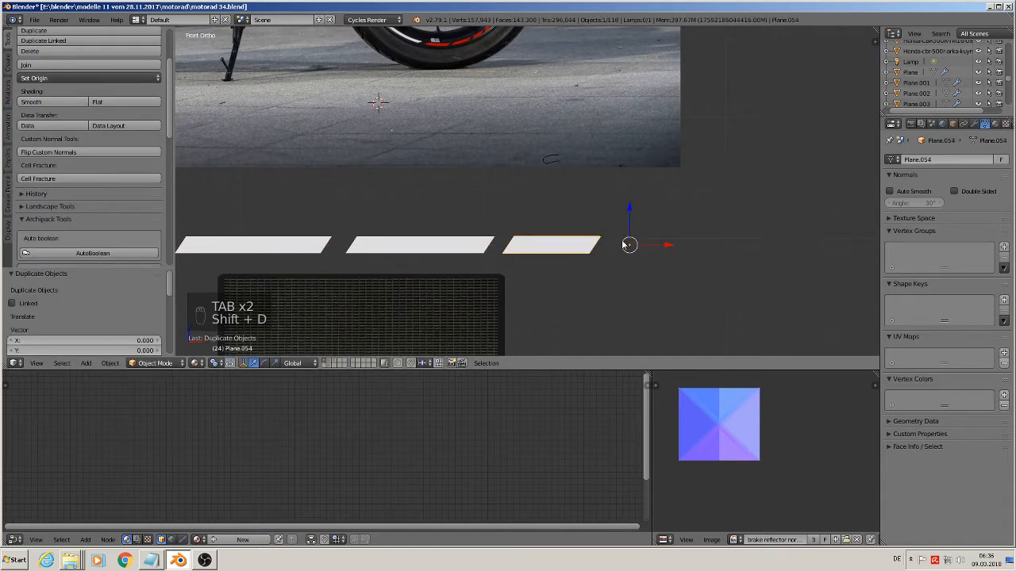
key("x")
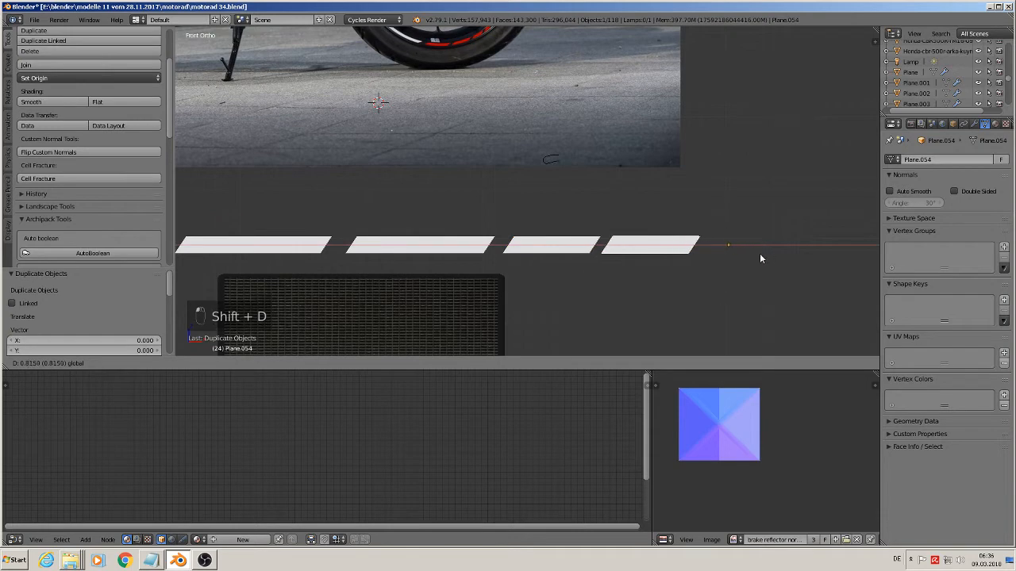
left_click(761, 254)
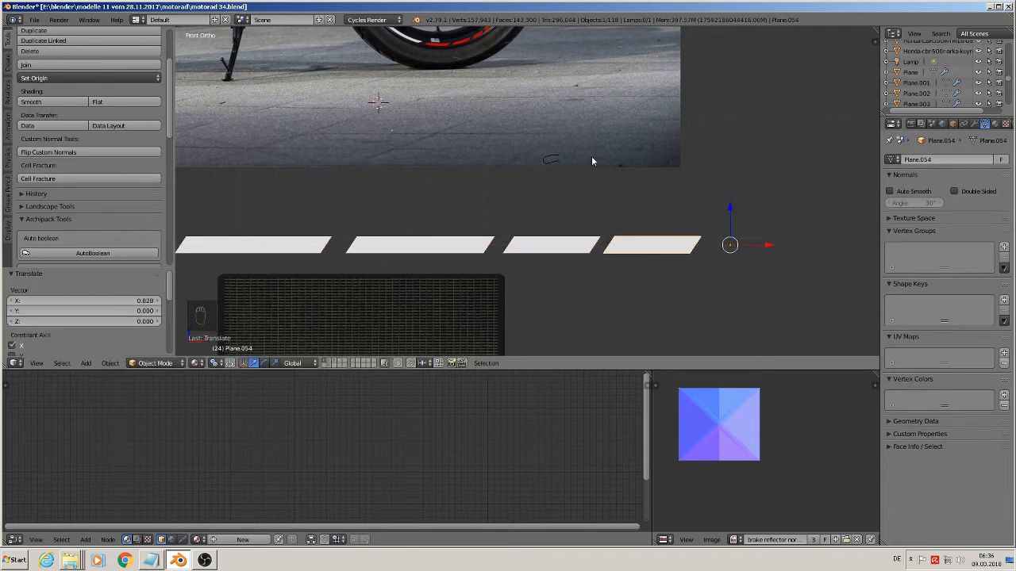
Shorten the fifth strip by moving its right-end vertices about -0.29 units along X, comparing it with the rear rim's red stripes
middle_click_drag(592, 159, 592, 220, "shift")
scroll(595, 254, "up", 3)
scroll(522, 173, "up", 3)
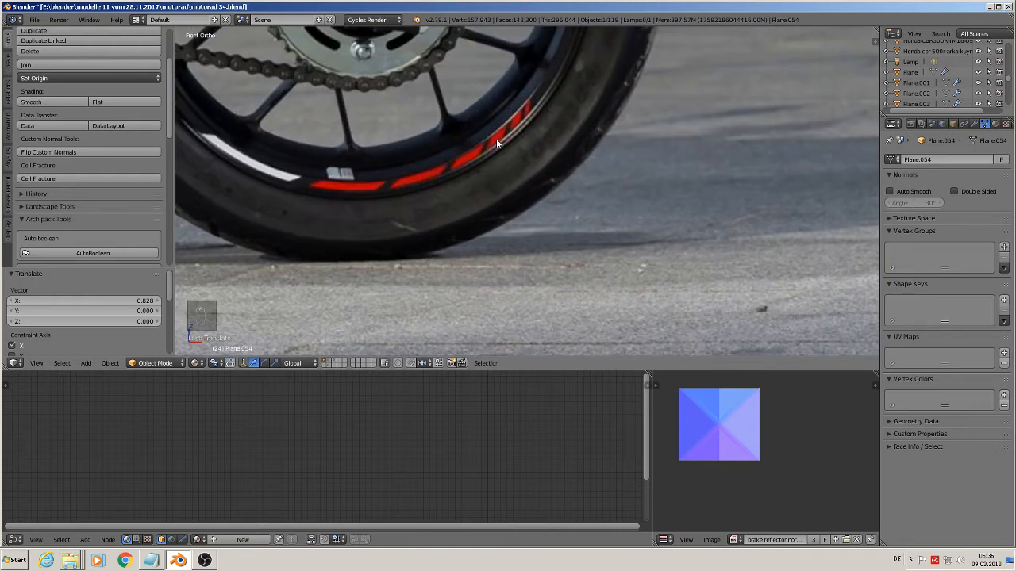
scroll(484, 148, "down", 6)
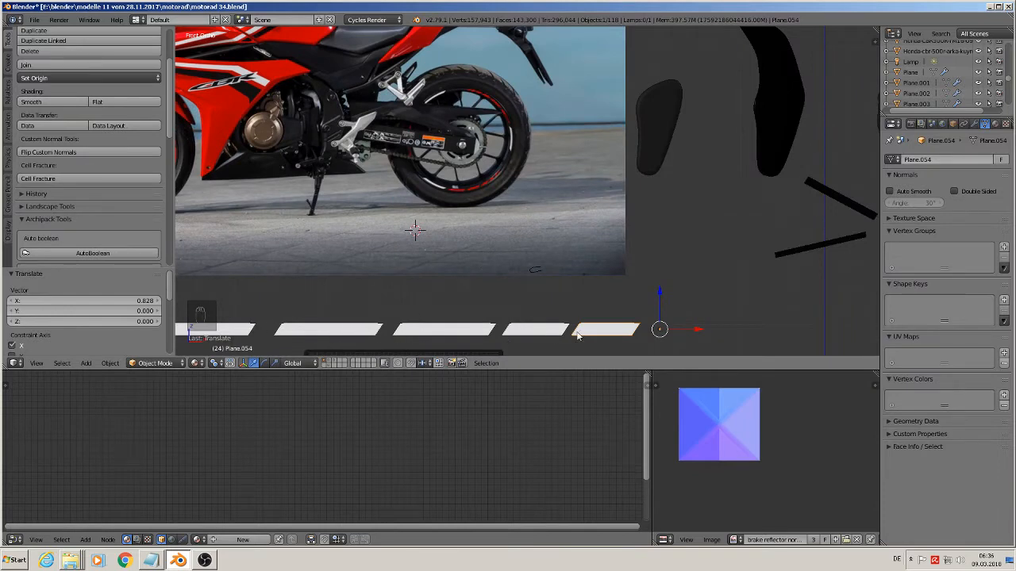
scroll(510, 201, "up", 5)
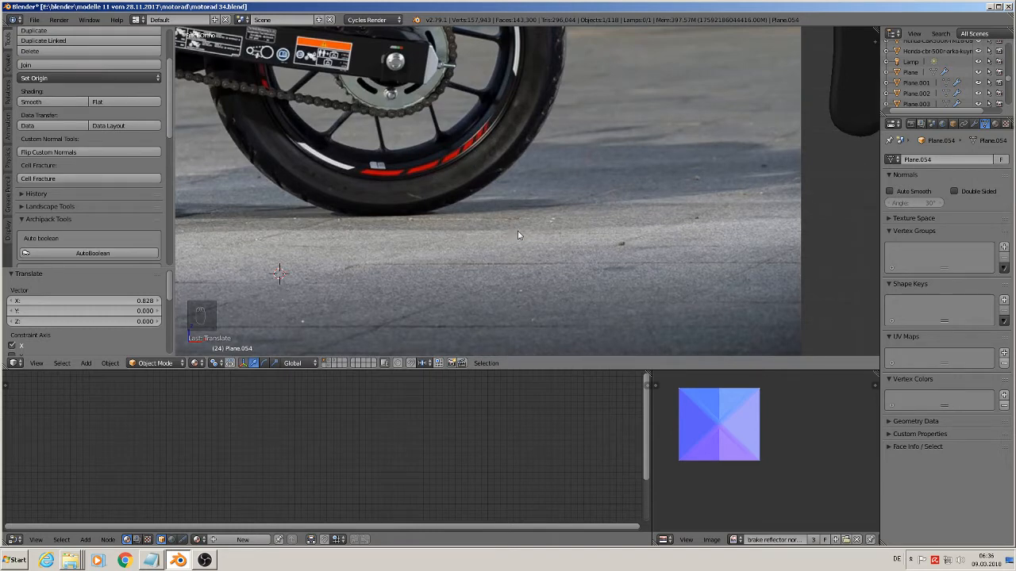
scroll(519, 238, "down", 3)
middle_click_drag(560, 278, 565, 86, "shift")
scroll(685, 180, "up", 1)
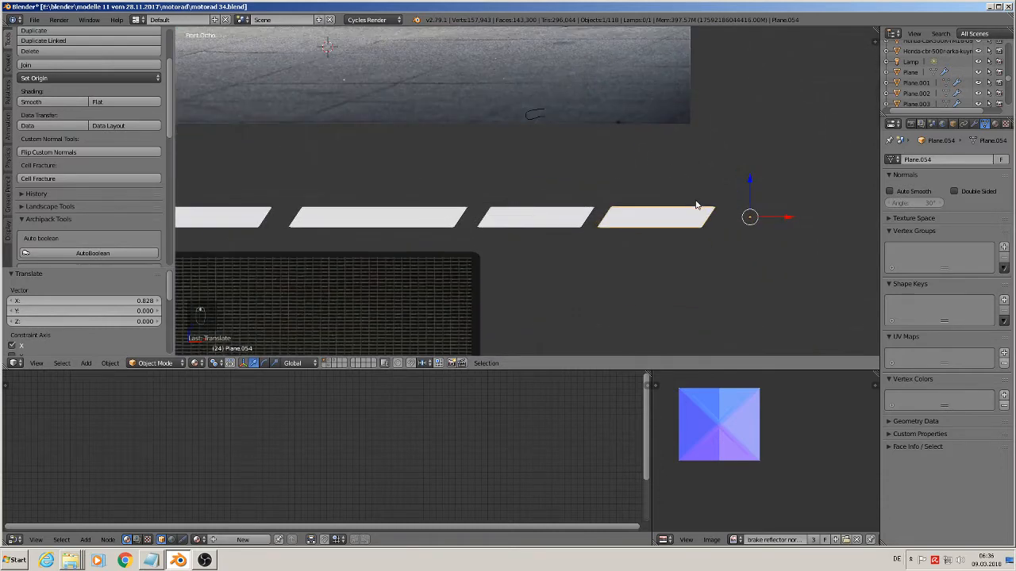
key("Tab")
left_click_drag(741, 218, 700, 218)
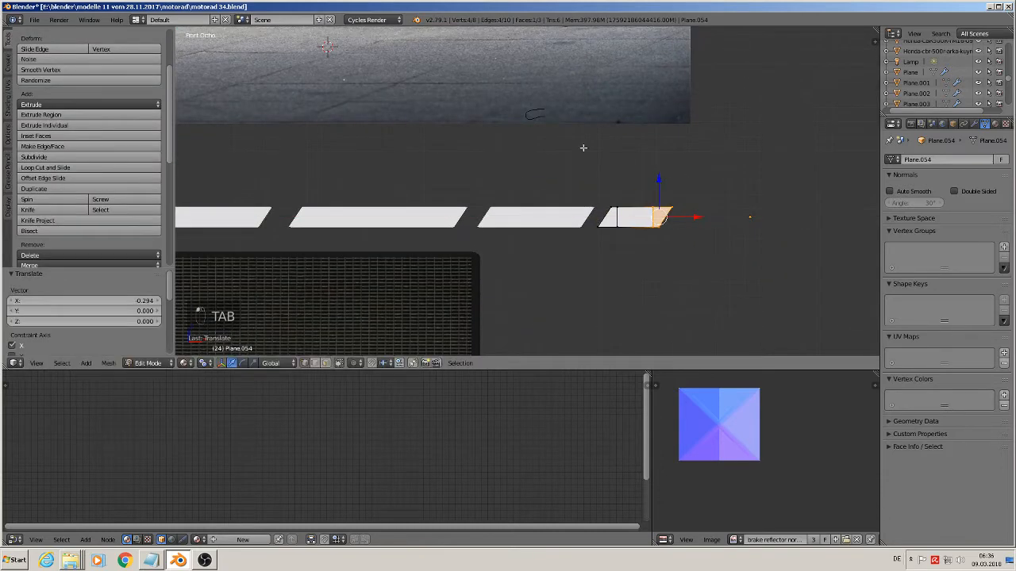
scroll(544, 138, "down", 1)
middle_click_drag(539, 142, 562, 261, "shift")
scroll(469, 131, "up", 3)
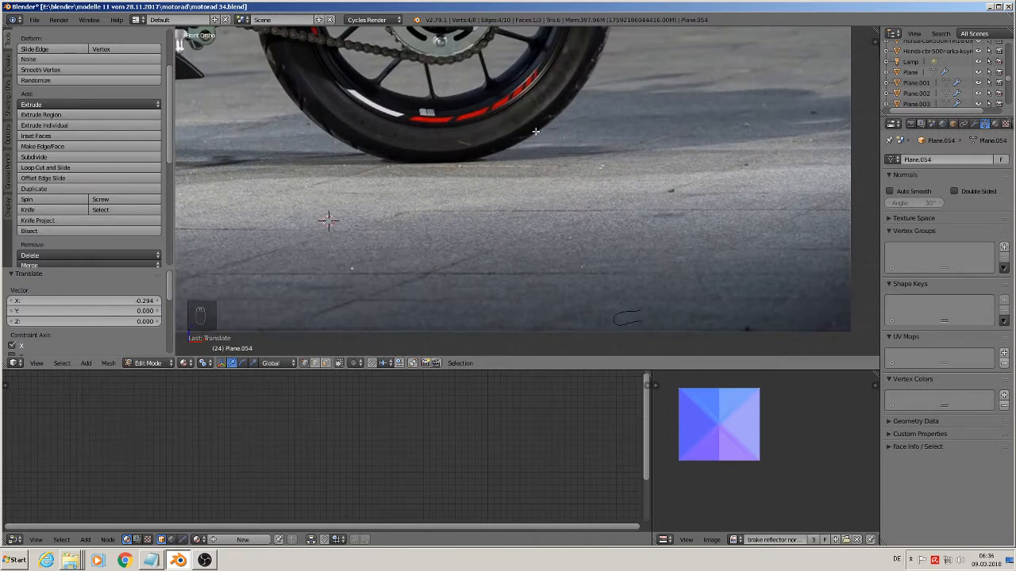
scroll(572, 167, "down", 5)
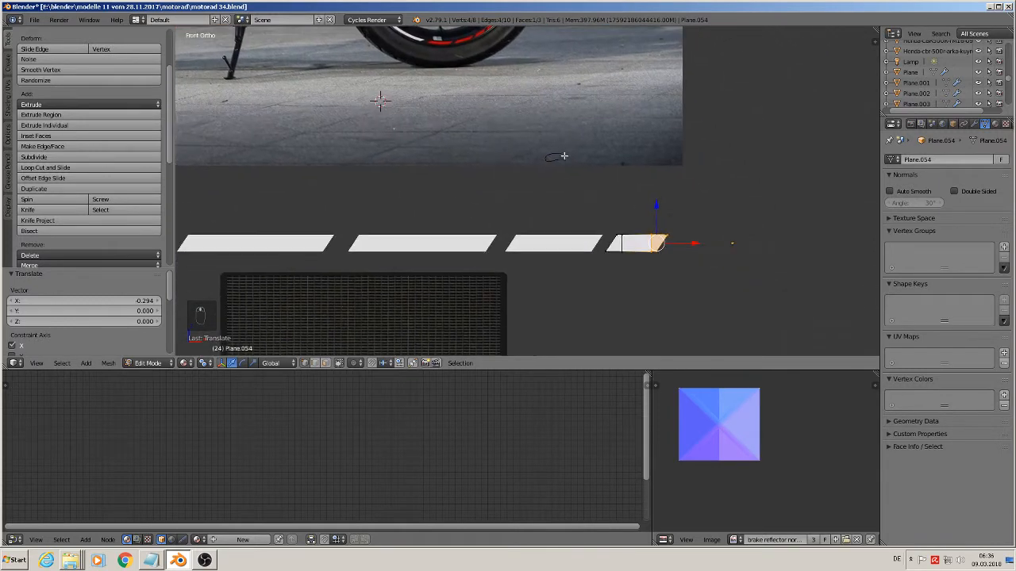
key("Tab")
Duplicate the fifth strip and place the copy about 0.49 units away along X
scroll(683, 253, "up", 1)
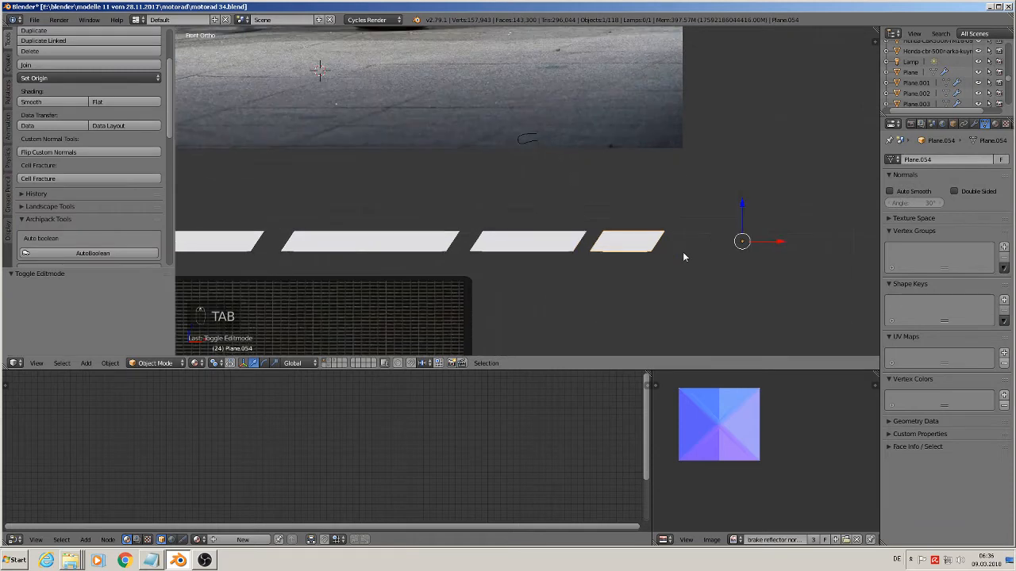
key("shift+d")
key("x")
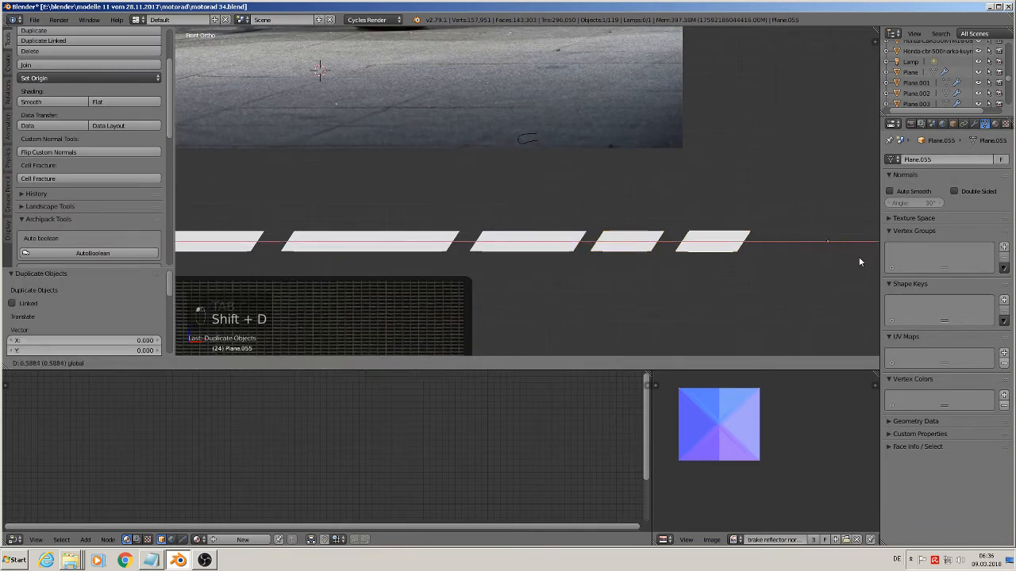
left_click(847, 257)
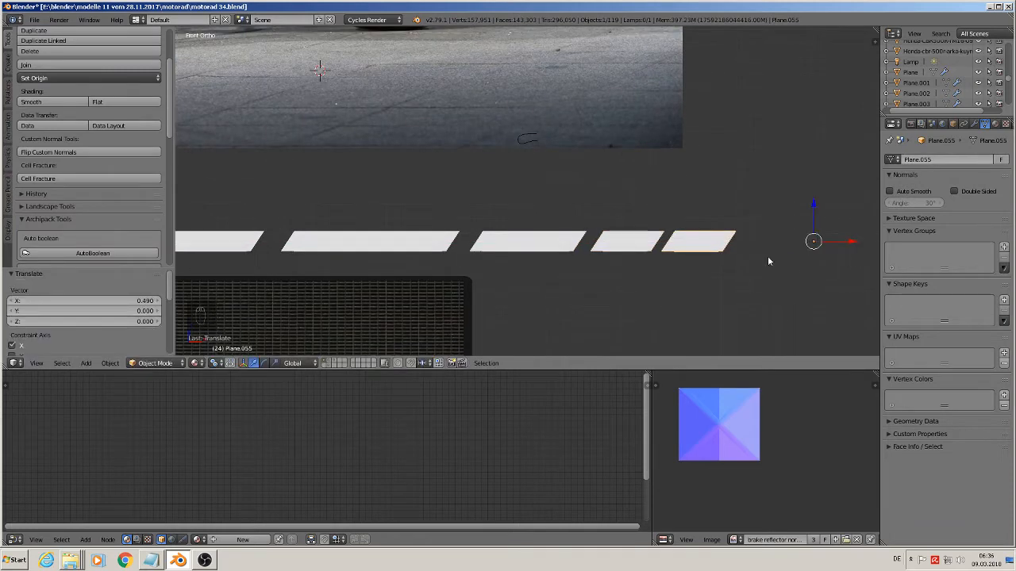
Shorten the sixth strip by moving its right-end vertices in the negative X direction
middle_click_drag(767, 261, 696, 324, "shift")
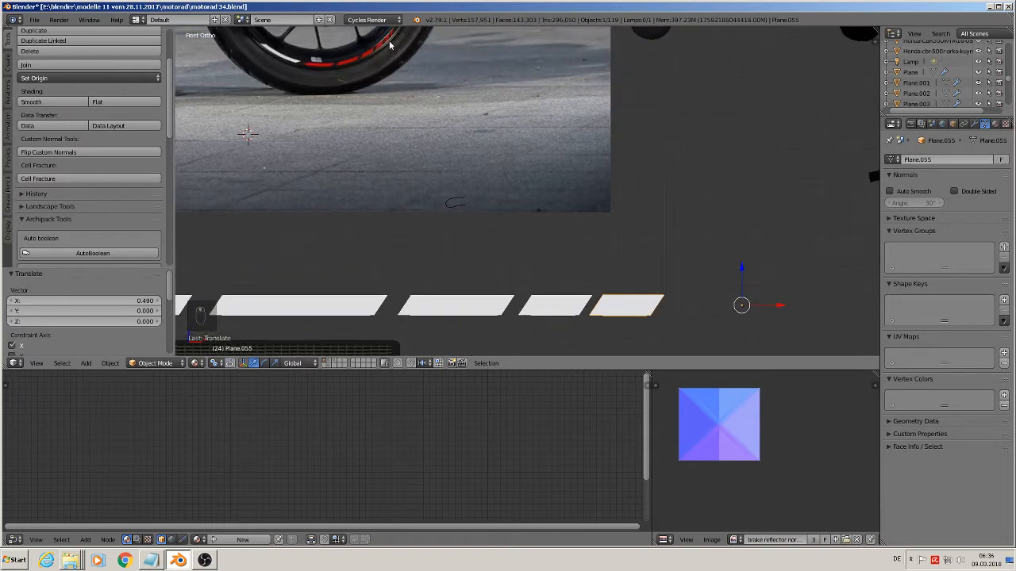
key("Tab")
key("g")
key("x")
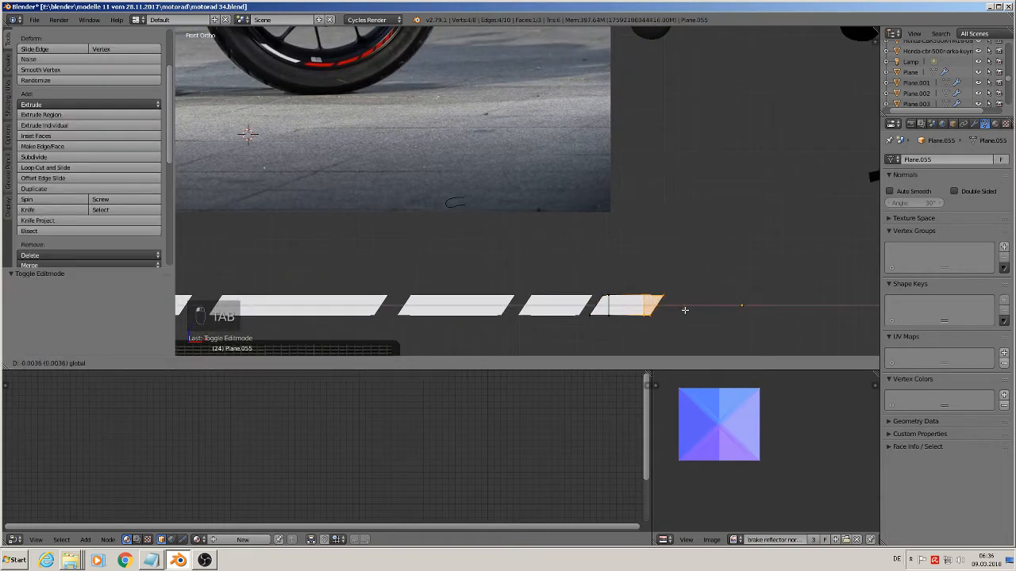
left_click(665, 313)
key("Tab")
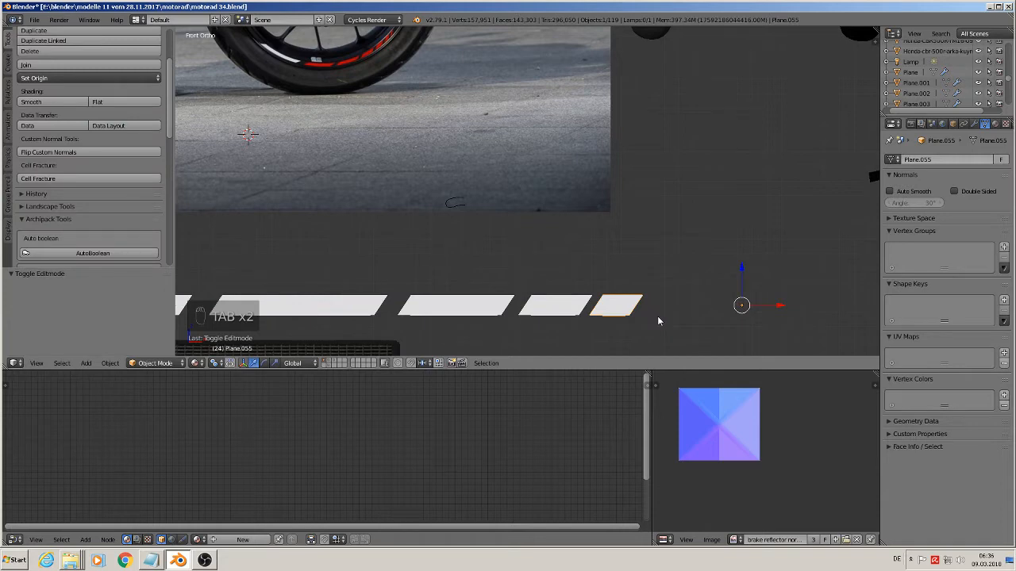
Duplicate the sixth strip along X, leaving a small gap, and shorten the copy slightly at its right end
key("shift+d")
key("x")
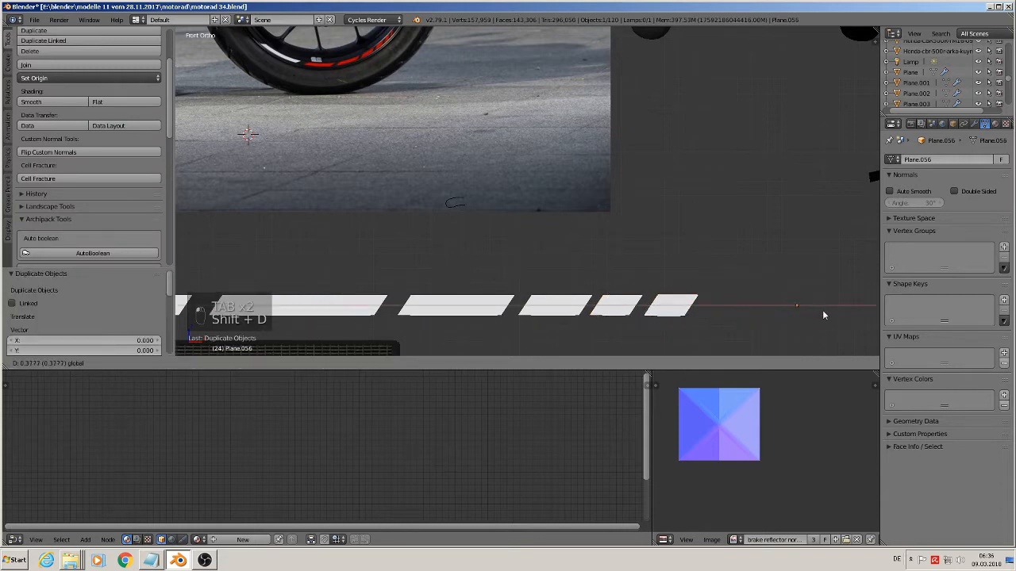
left_click(816, 311)
key("Tab")
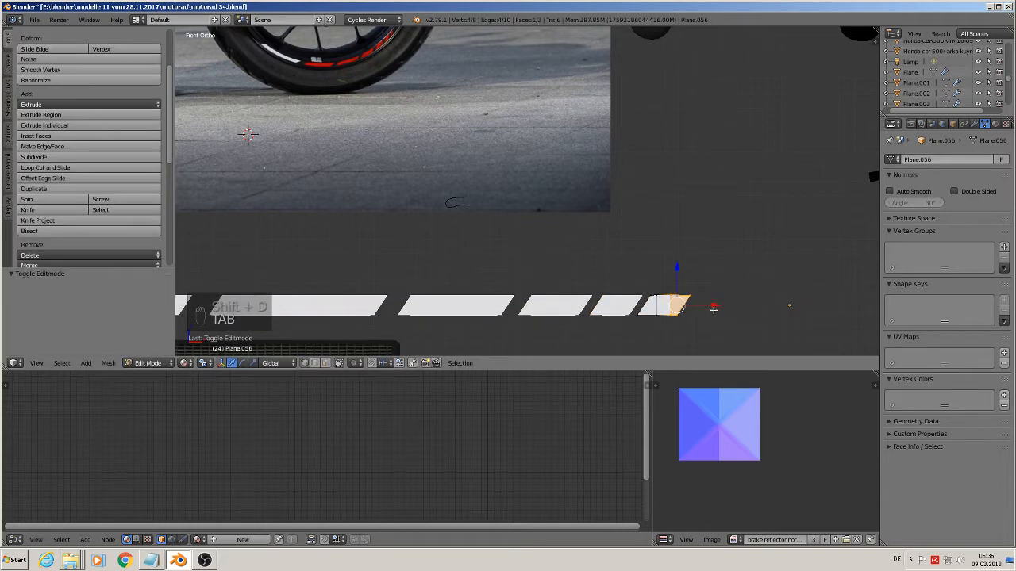
left_click_drag(711, 309, 696, 309)
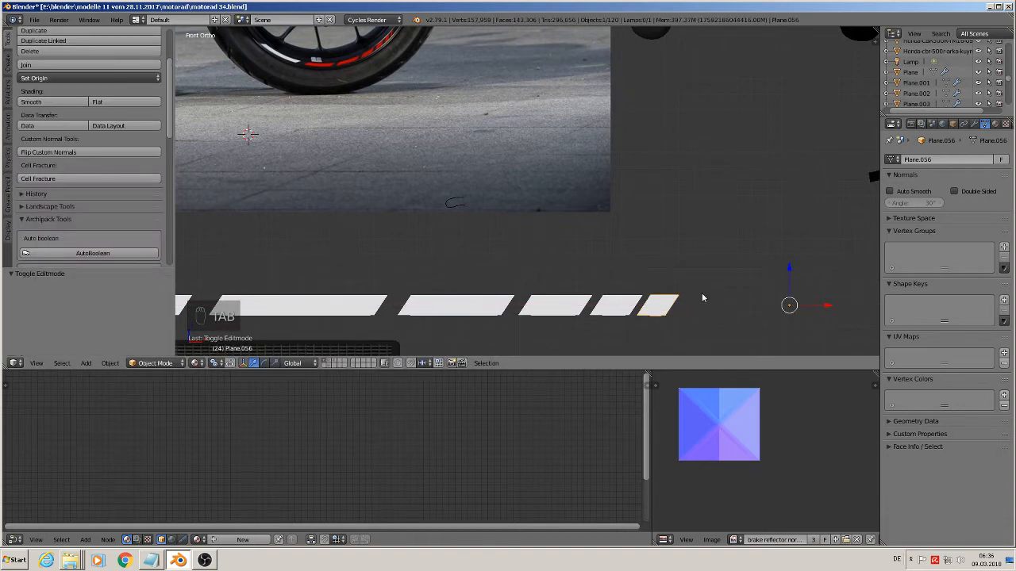
Give the longest strip a new material named "withe emmision stripe" and set its surface shader to Emission
scroll(701, 289, "down", 3)
middle_click_drag(546, 203, 682, 234, "shift")
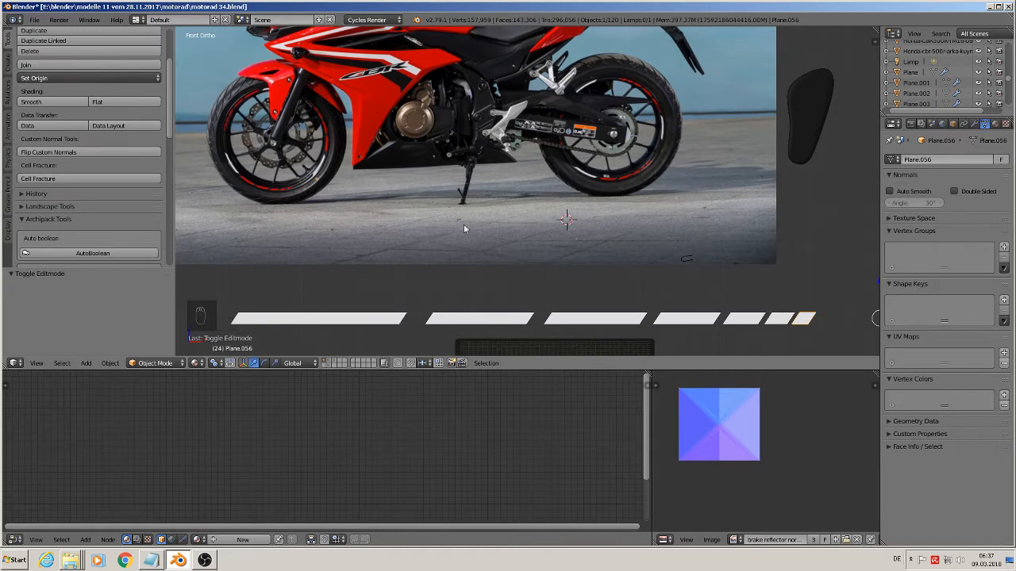
middle_click_drag(587, 299, 637, 266, "shift")
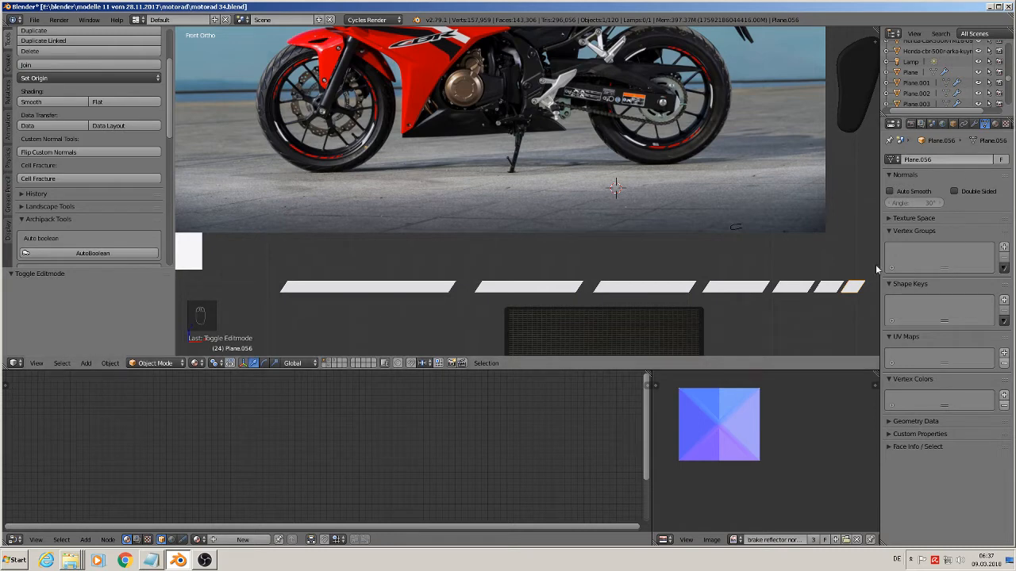
left_click(996, 123)
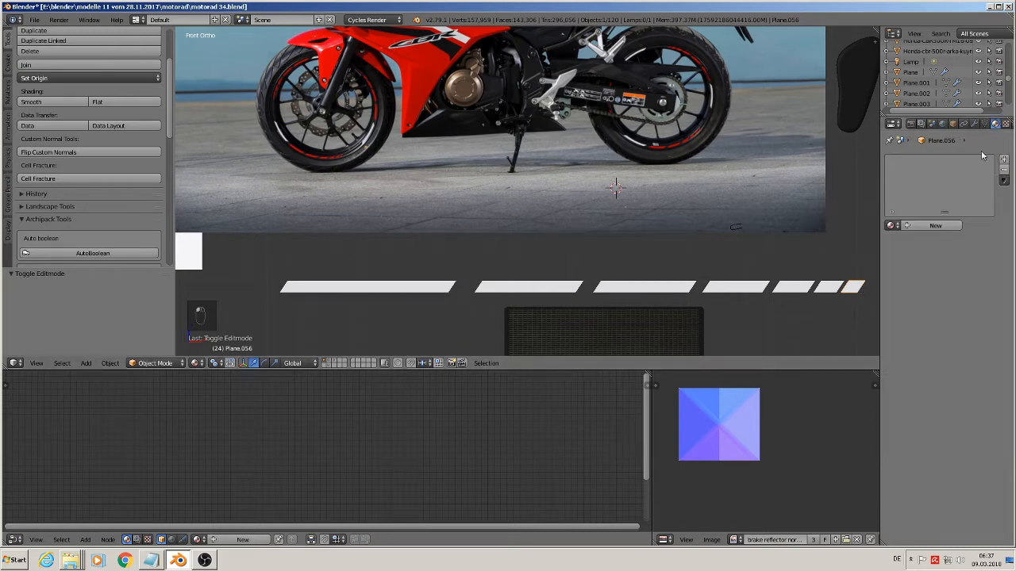
left_click(450, 287)
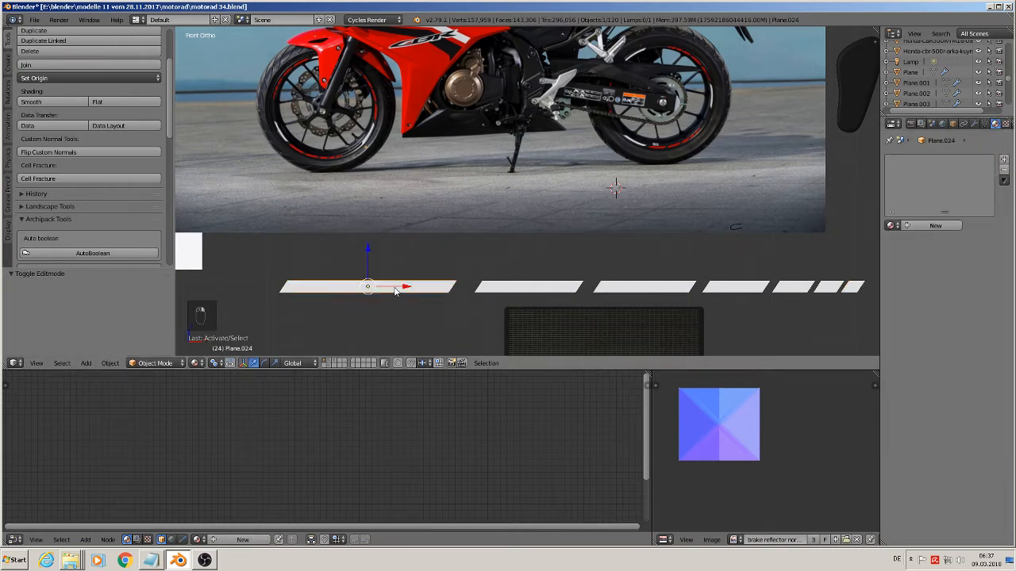
left_click(942, 228)
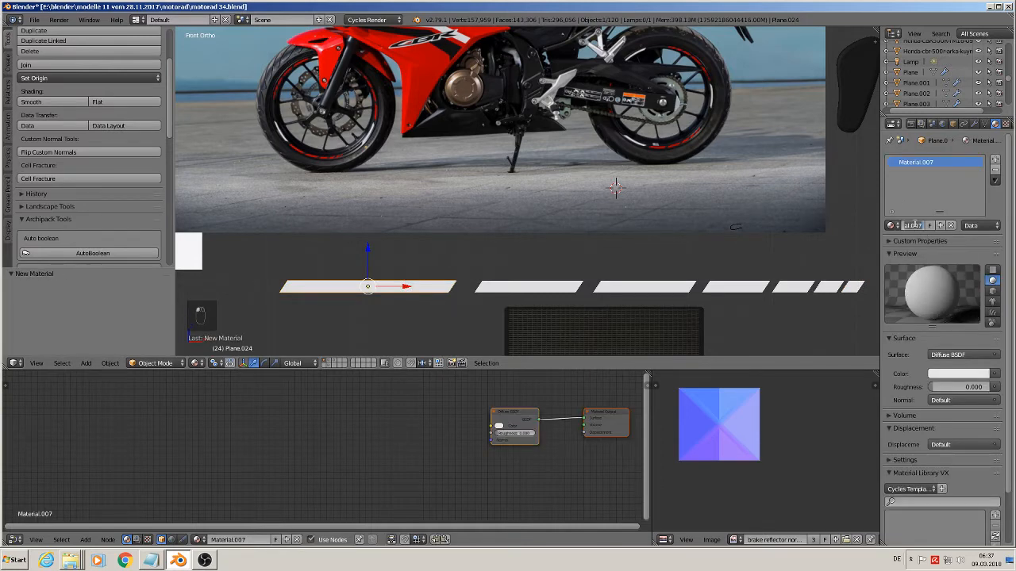
type("w")
type("mmision stripe")
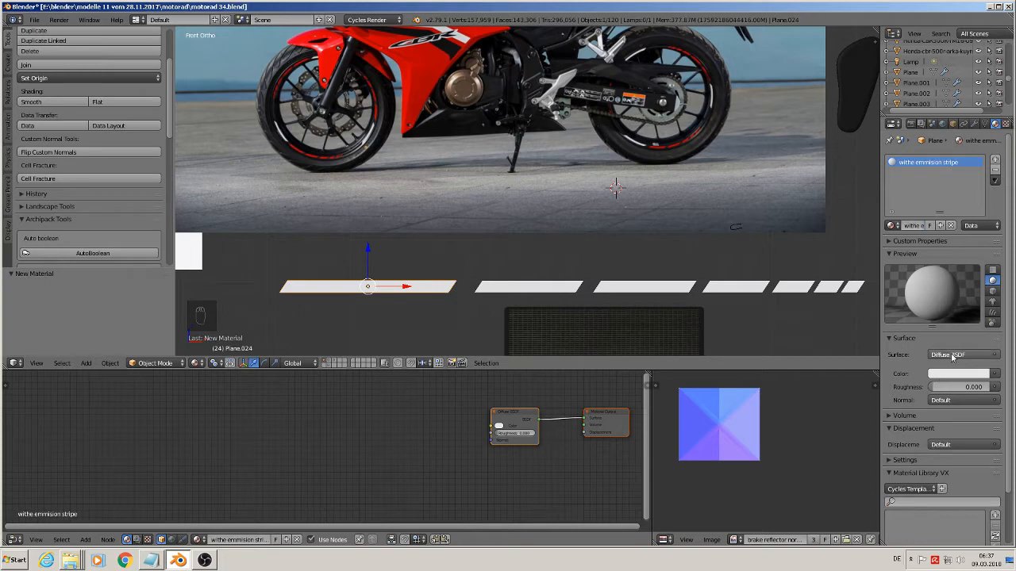
left_click(952, 355)
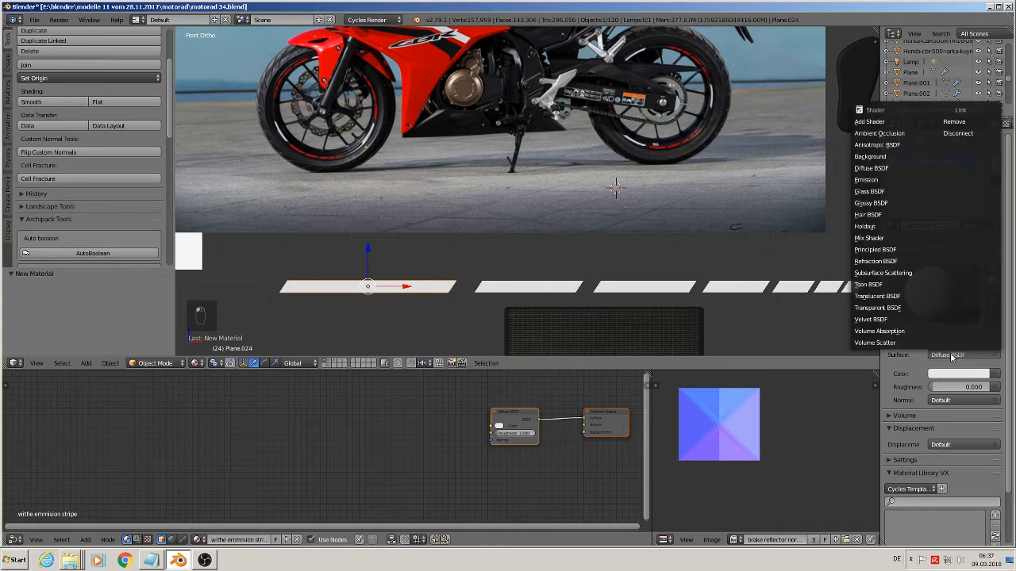
left_click(898, 181)
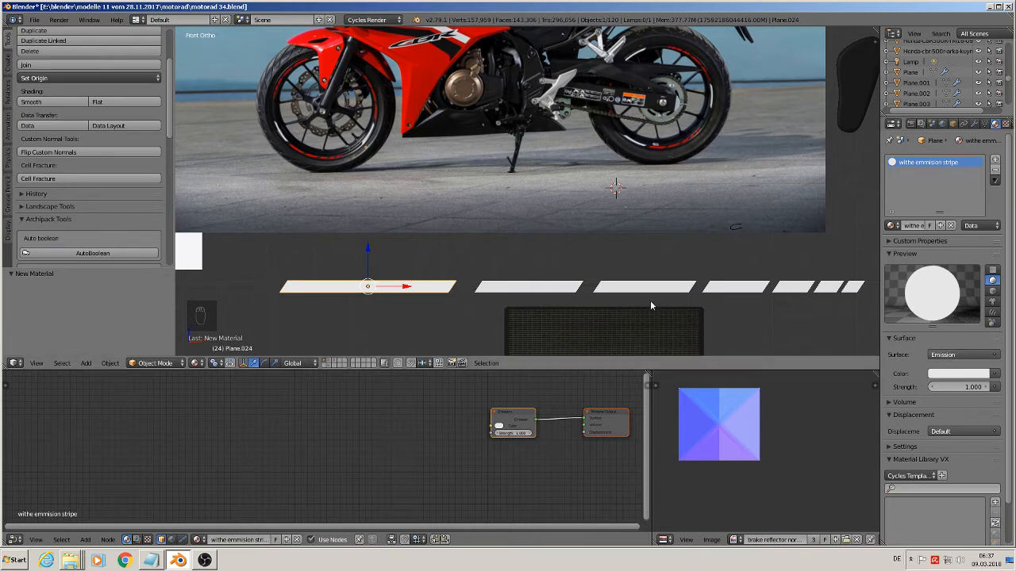
Create a new material for the second strip and name it "red stripe emit"
middle_click_drag(581, 301, 435, 288, "shift")
right_click(413, 285)
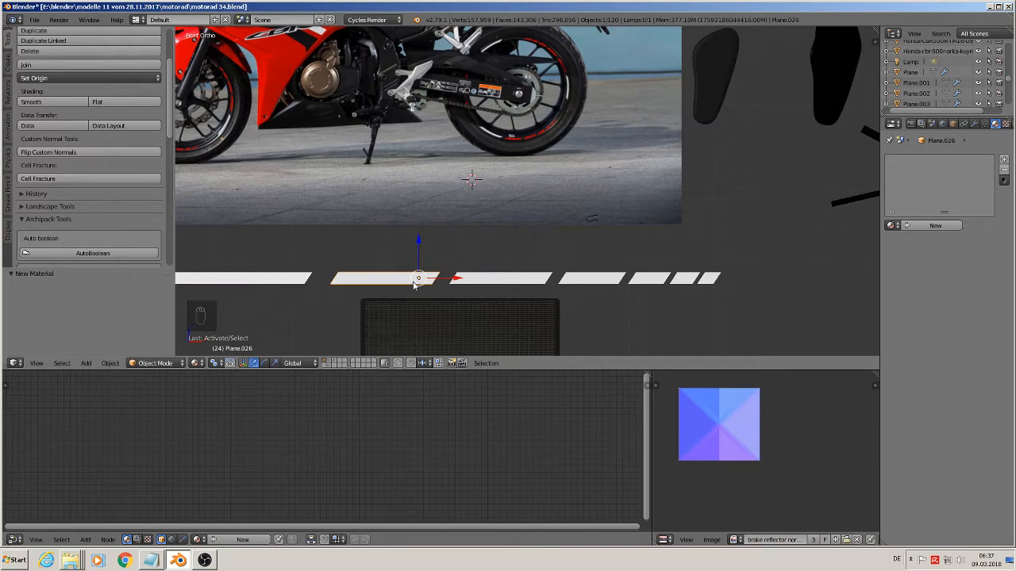
scroll(540, 151, "up", 6)
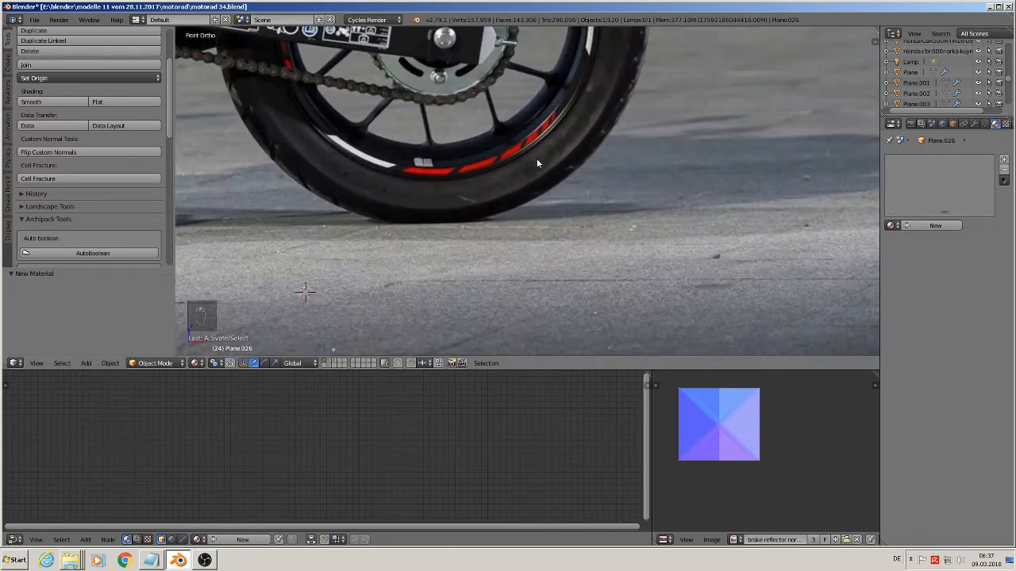
left_click(939, 226)
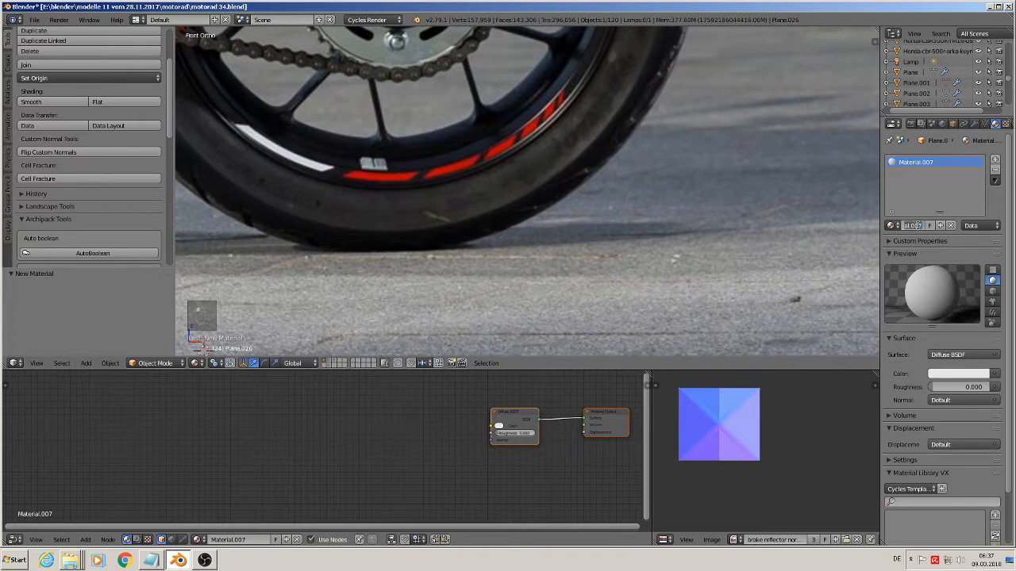
double_click(916, 225)
type("p")
key("Return")
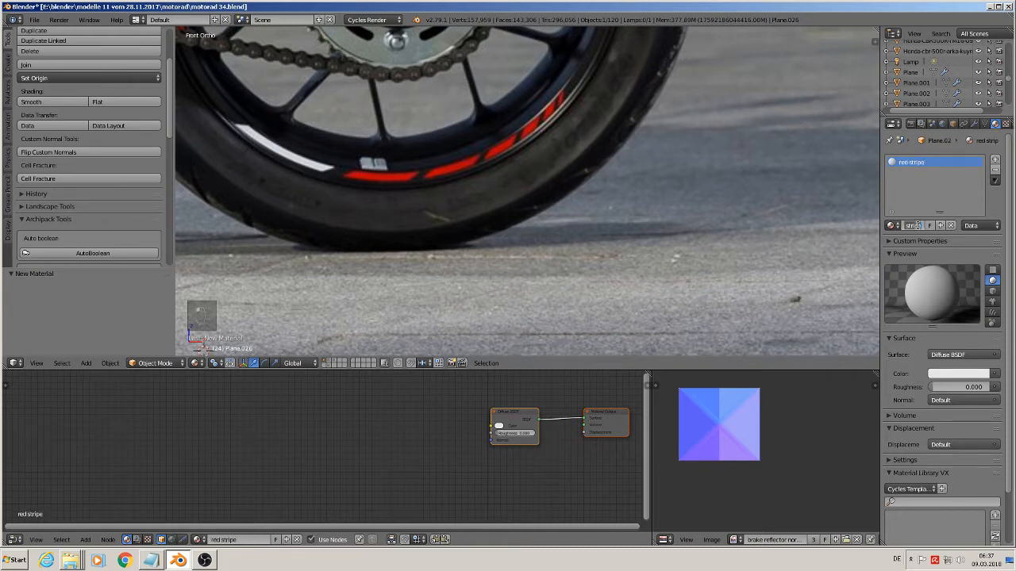
double_click(926, 229)
type("emit")
key("Return")
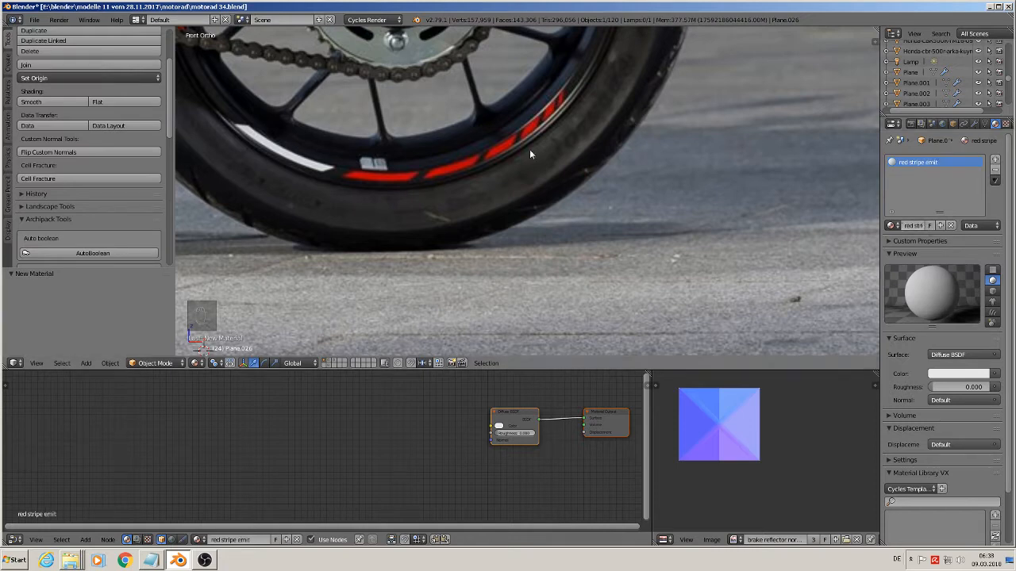
Set the "red stripe emit" colour by sampling a red stripe on the rear rim in the reference photo
left_click(963, 374)
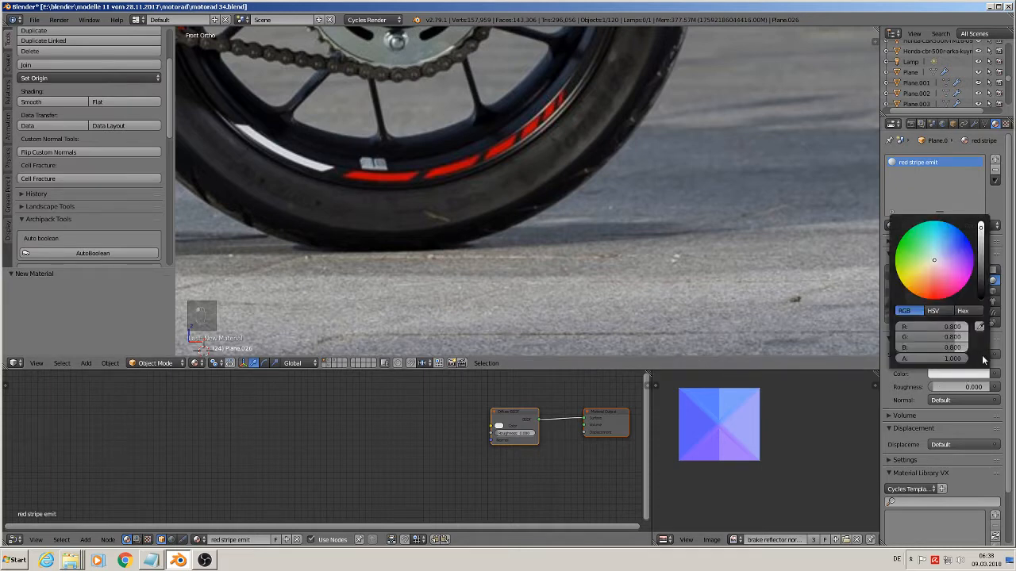
left_click(980, 326)
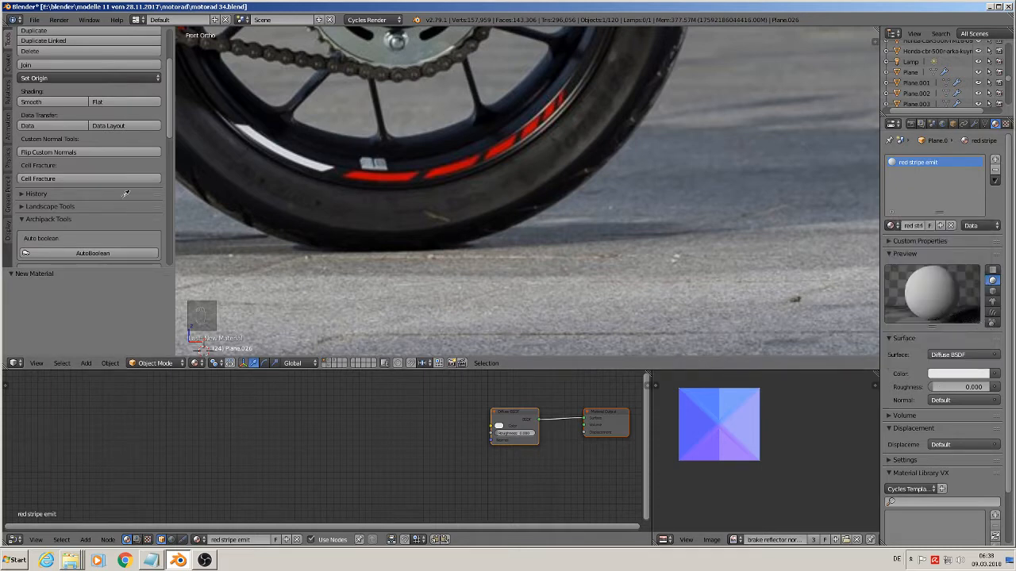
left_click(392, 175)
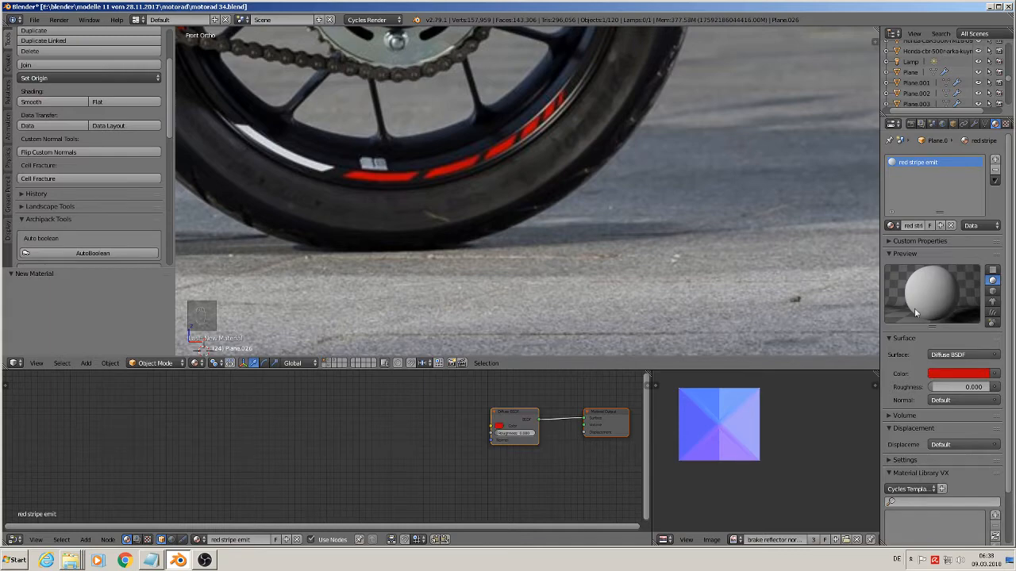
Assign the existing "red stripe emit" material to the third strip
scroll(704, 331, "down", 3)
middle_click_drag(599, 267, 632, 270, "shift")
scroll(504, 300, "down", 4)
middle_click_drag(500, 298, 525, 289, "shift")
scroll(517, 296, "up", 2)
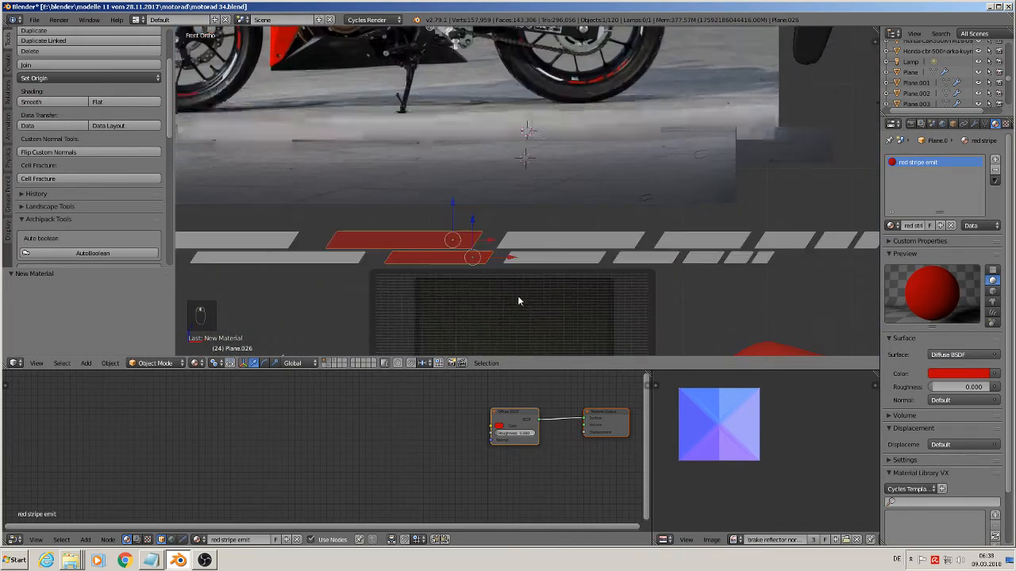
scroll(644, 284, "down", 2)
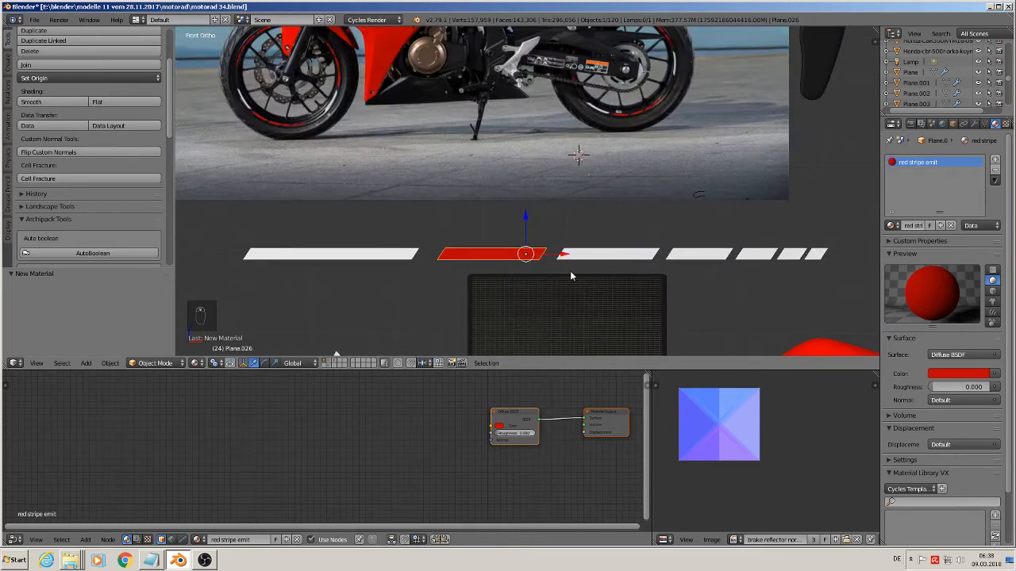
right_click(598, 254)
left_click(890, 226)
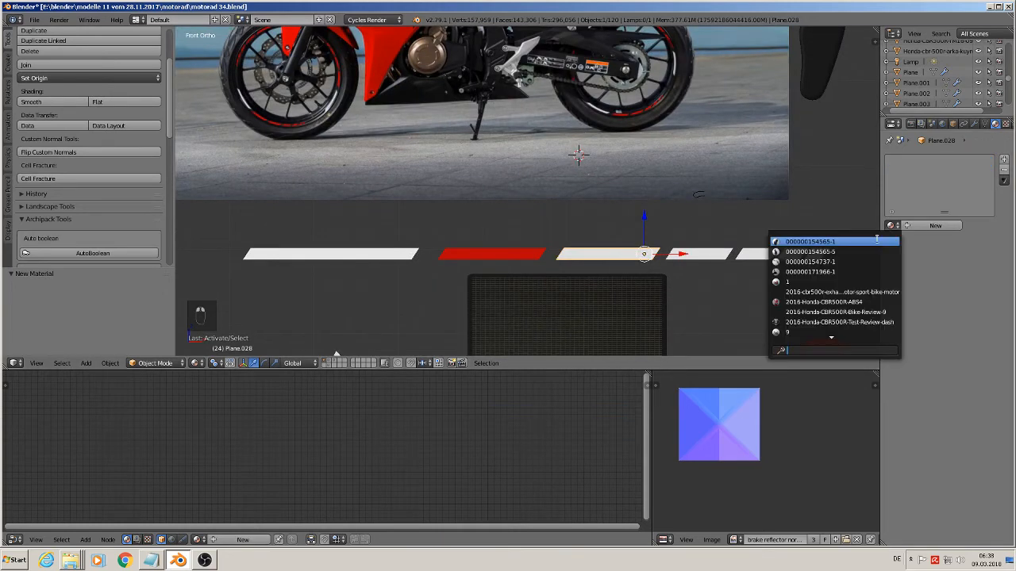
type("str")
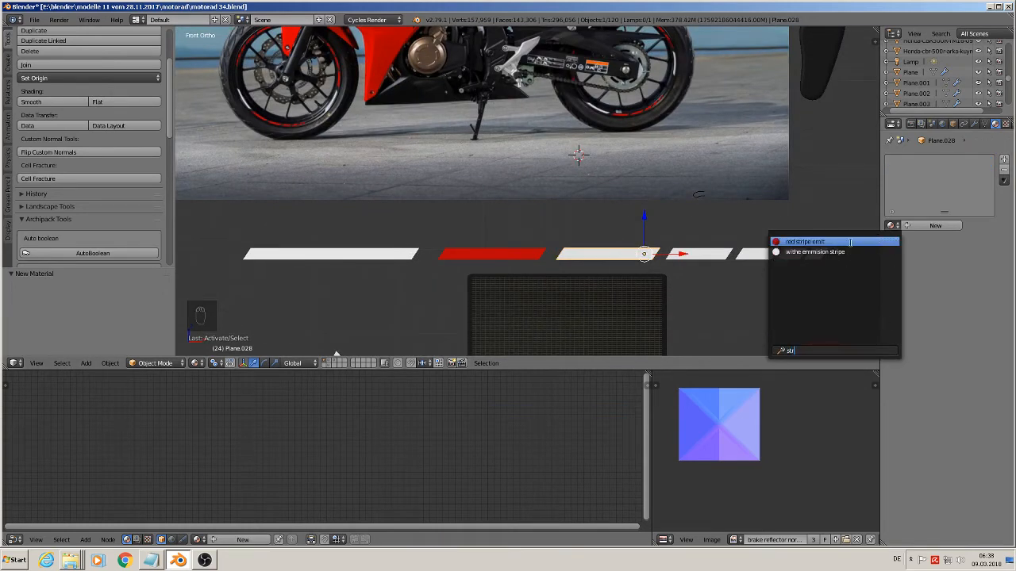
left_click(850, 242)
Join the four unassigned short strips with the two red ones, and join the result with the long white strip into one object
right_click(692, 254)
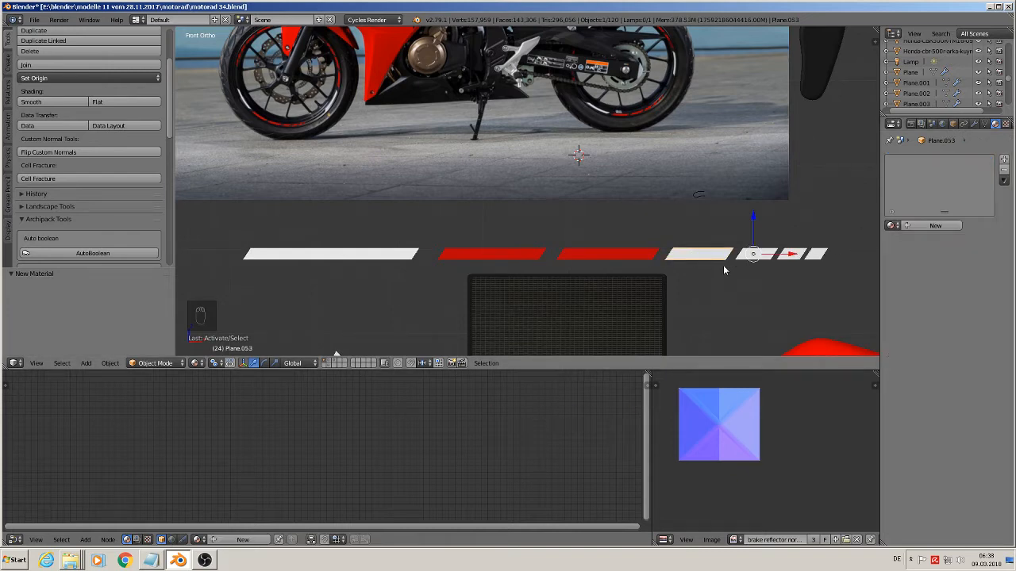
right_click(496, 257)
right_click(616, 252)
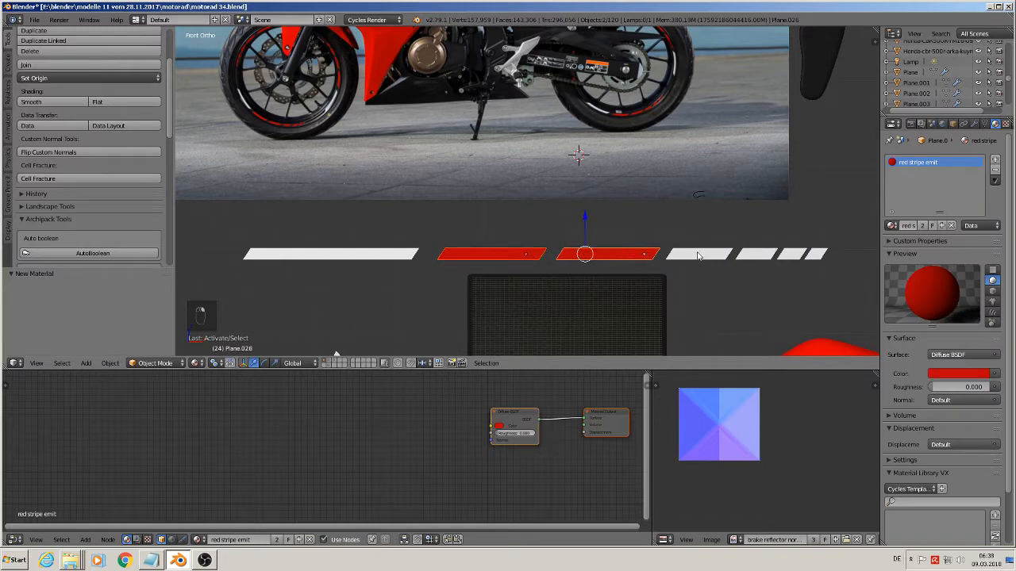
right_click(698, 255, "shift")
right_click(766, 255, "shift")
right_click(799, 258, "shift")
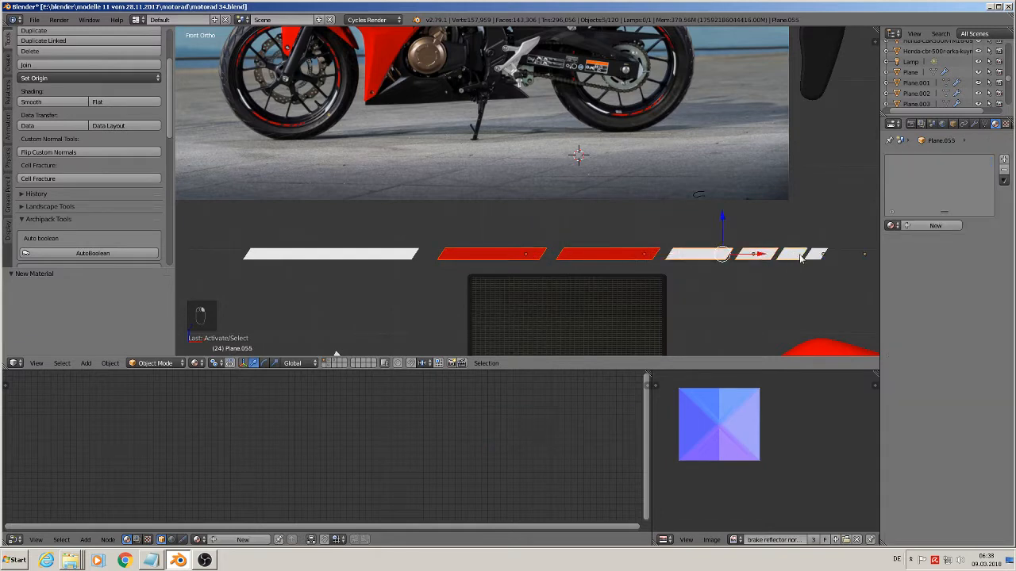
right_click(819, 257, "shift")
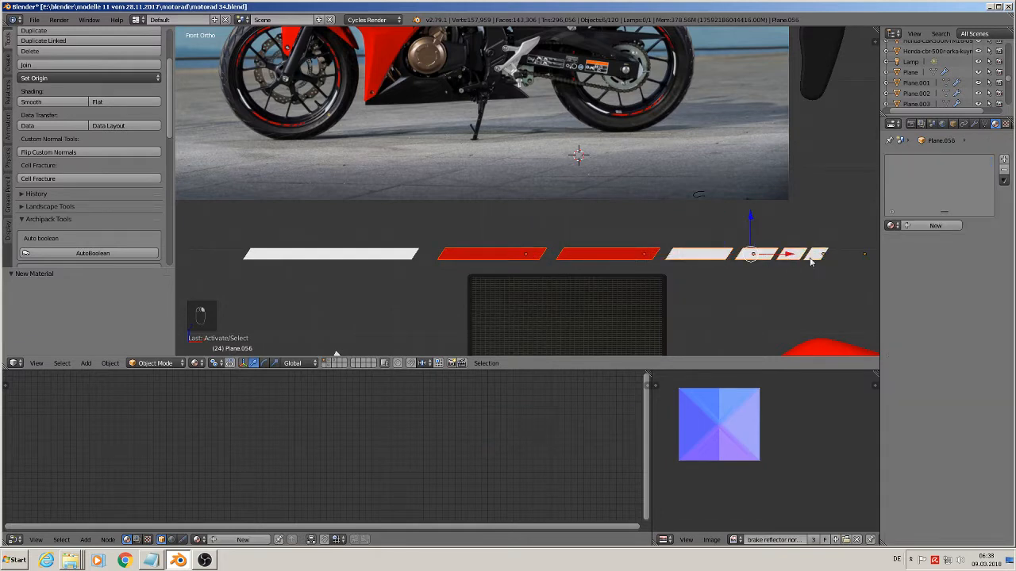
left_click(48, 65)
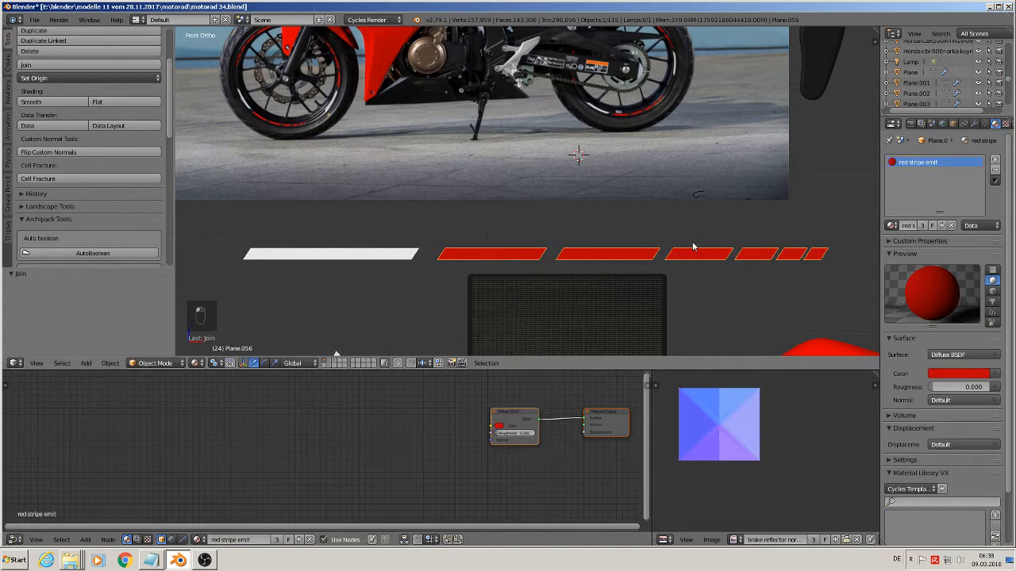
right_click(403, 257, "shift")
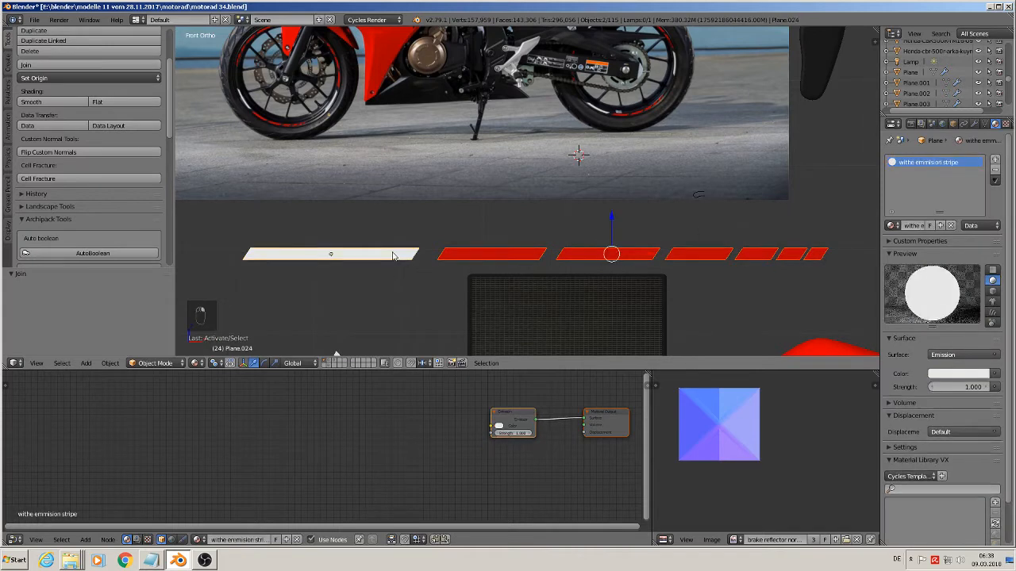
left_click(69, 64)
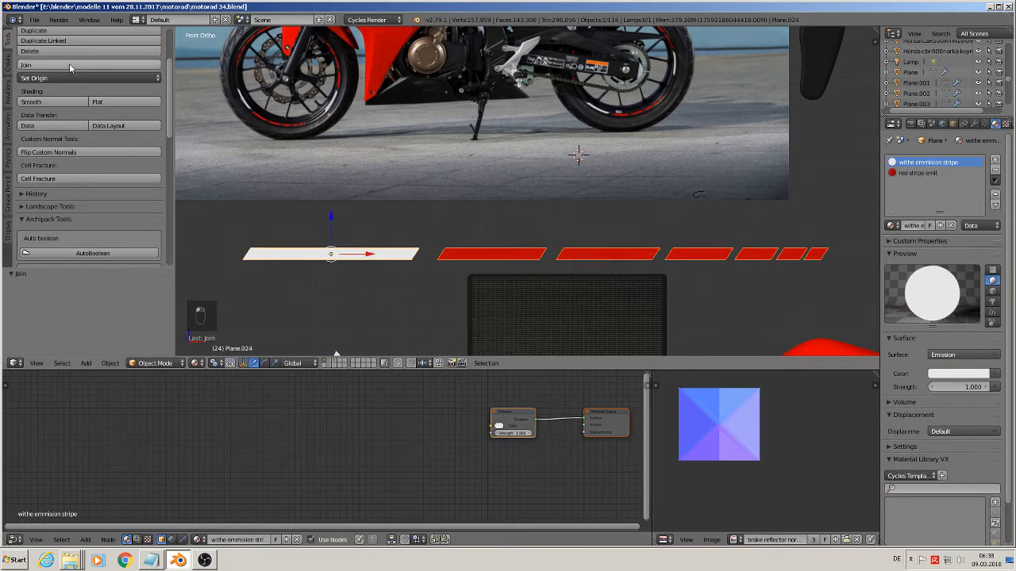
Move the joined stripe object -58.178 units along X, clear of the reference photos
scroll(498, 228, "down", 4)
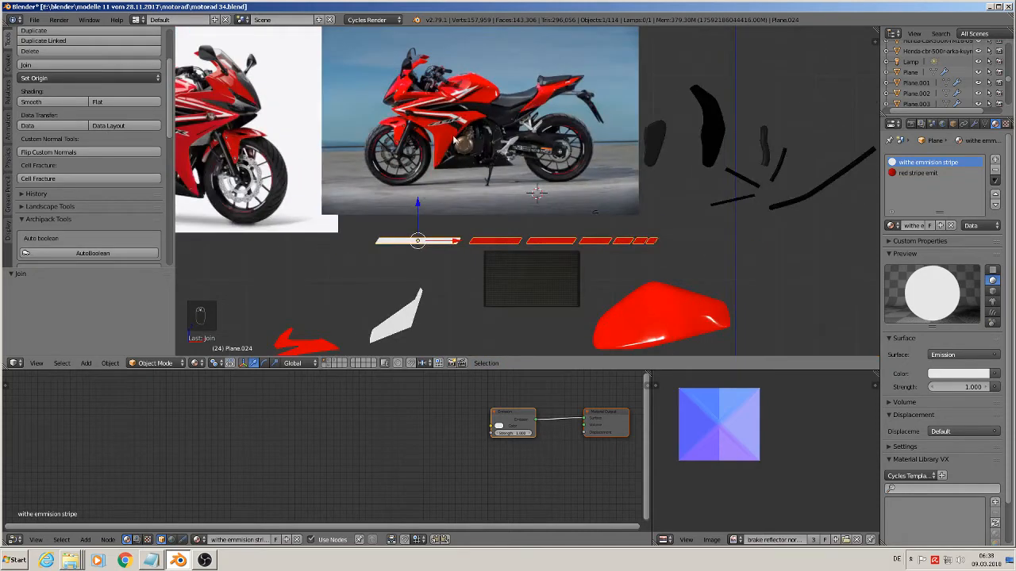
scroll(595, 191, "up", 2)
scroll(564, 178, "up", 4)
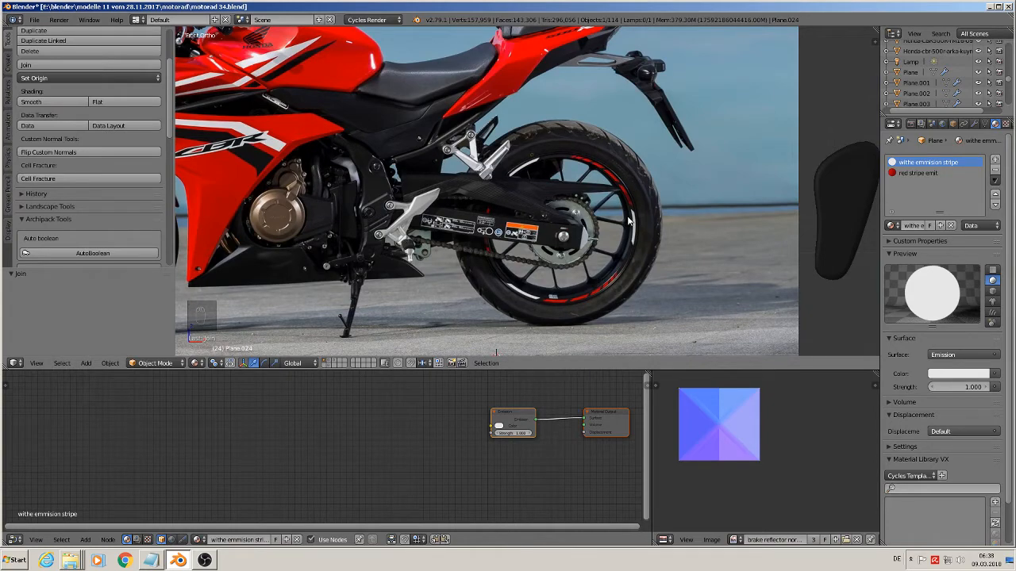
scroll(537, 295, "down", 5)
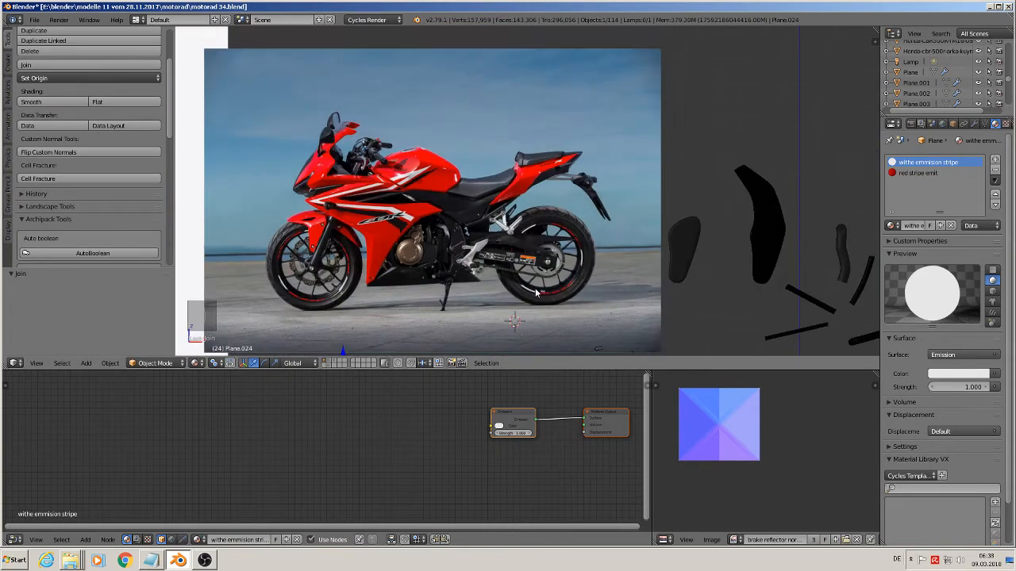
scroll(569, 254, "down", 4)
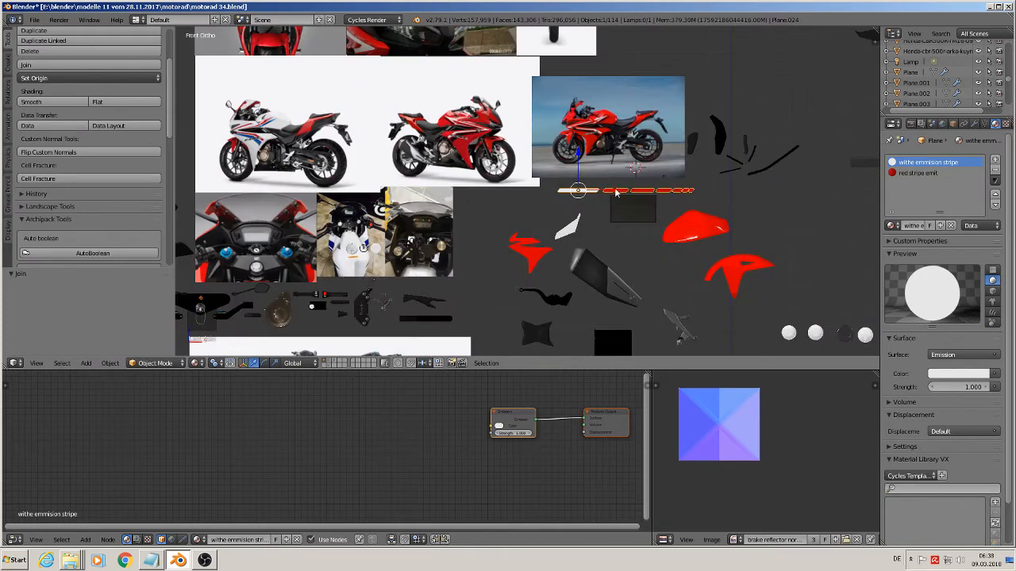
scroll(608, 198, "down", 3)
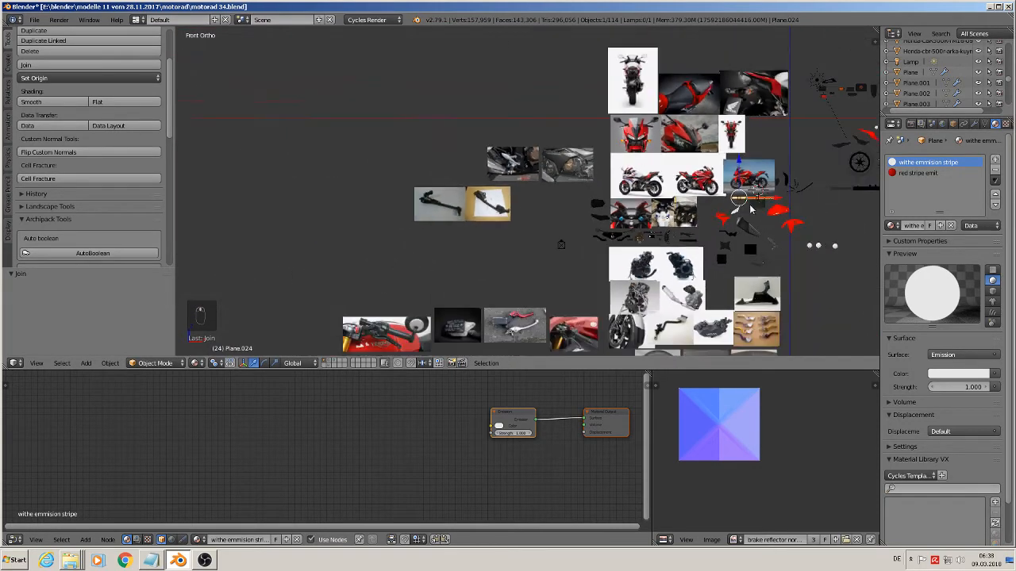
key("g")
key("x")
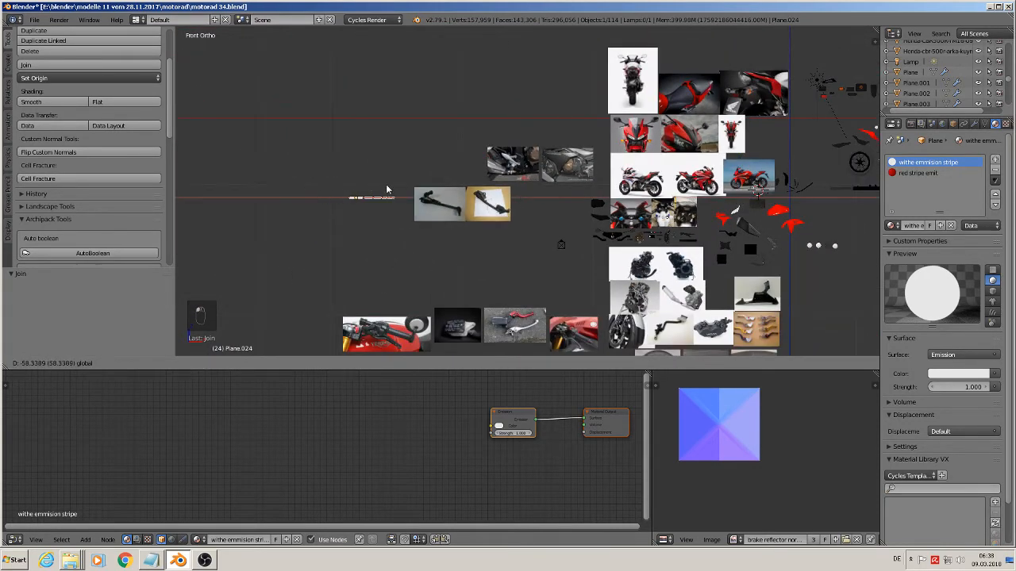
left_click(377, 181)
Lower the joined stripe object along Z and move it 28.686 units along X, into the empty area beside the engine photos
key("g")
key("z")
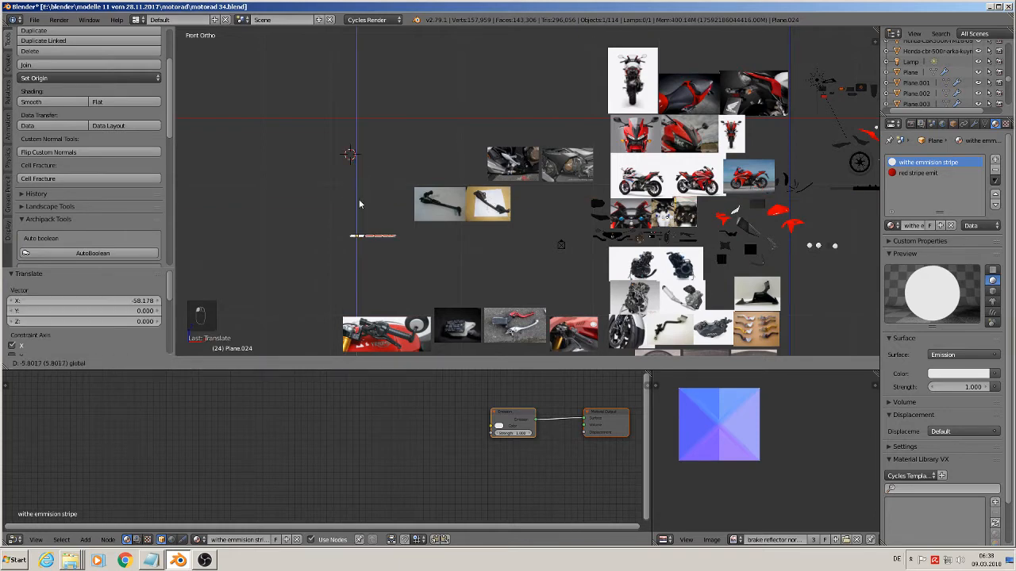
left_click(389, 266)
key("g")
key("x")
left_click(576, 285)
scroll(574, 262, "up", 6)
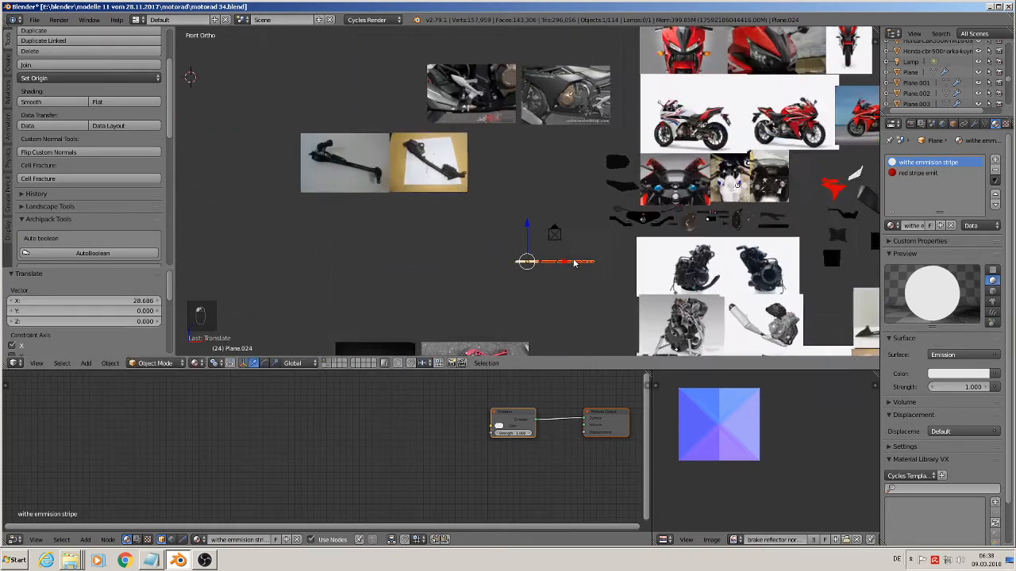
Move the camera 0.202 units along X and -2.451 units along Z, in front of the joined stripe object
right_click(496, 135)
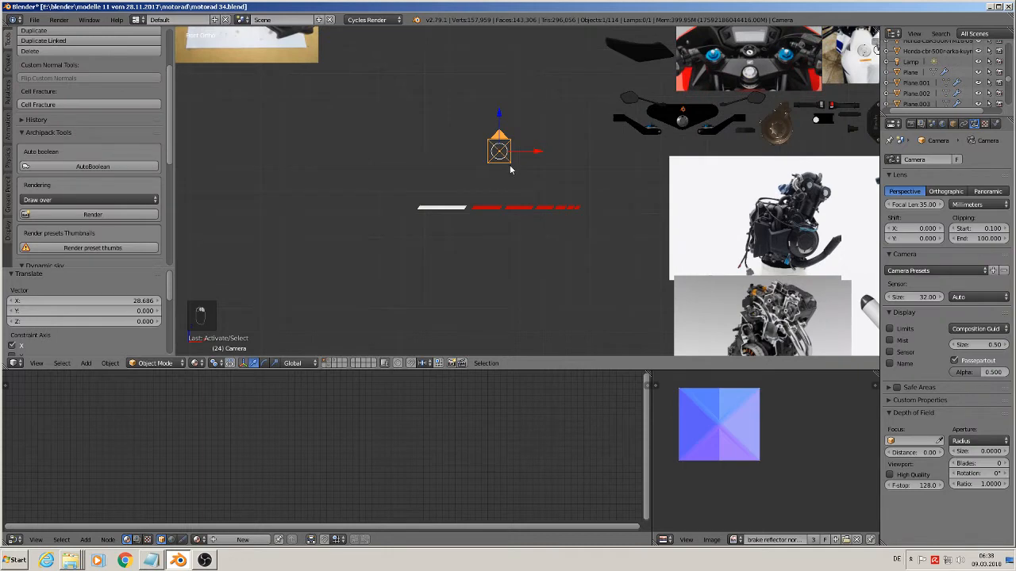
key("g")
left_click(516, 226)
scroll(541, 218, "up", 1)
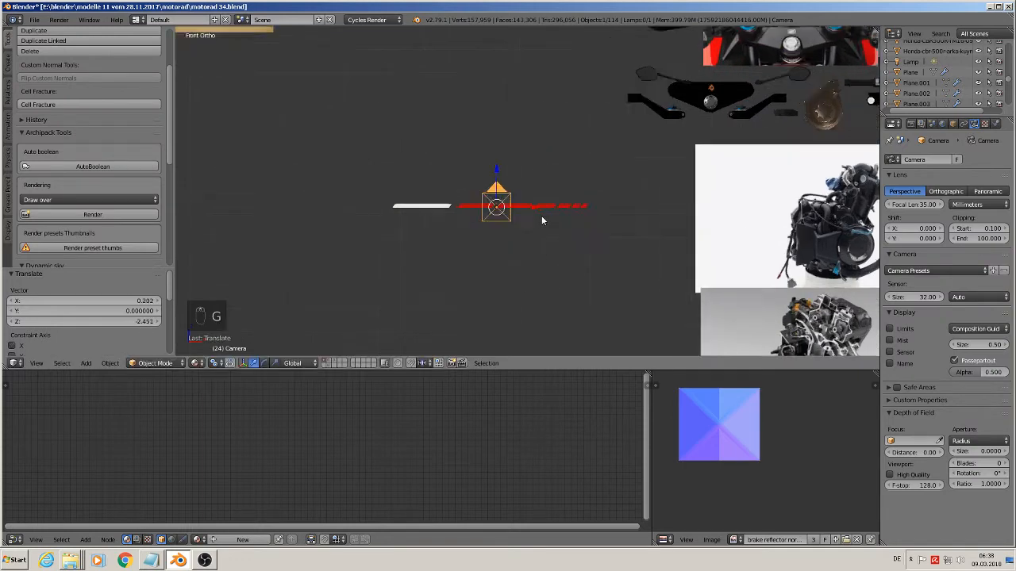
scroll(541, 219, "up", 1)
mouse_move(537, 256)
middle_mouse_down()
mouse_move(465, 272)
mouse_move(545, 270)
mouse_move(526, 281)
mouse_move(519, 254)
middle_mouse_up()
key("KP_1")
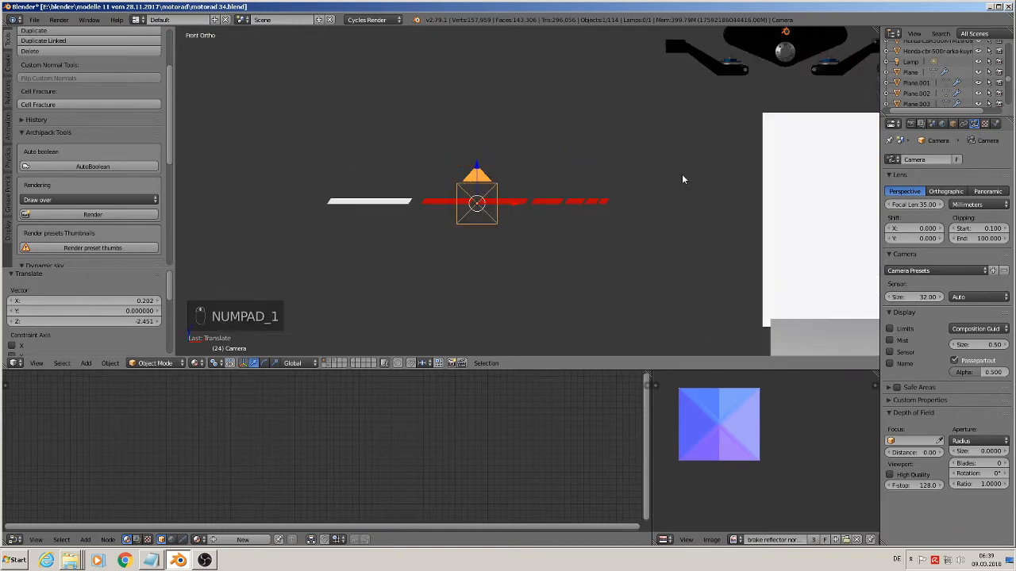
Check the render settings for resolution, output format, sampling and film transparency
left_click(910, 124)
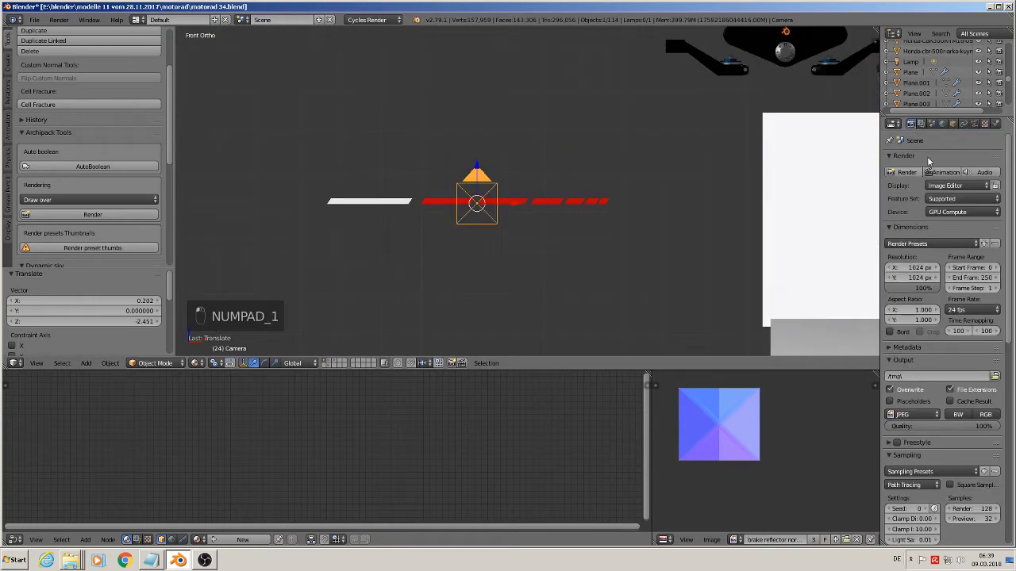
scroll(908, 427, "down", 5)
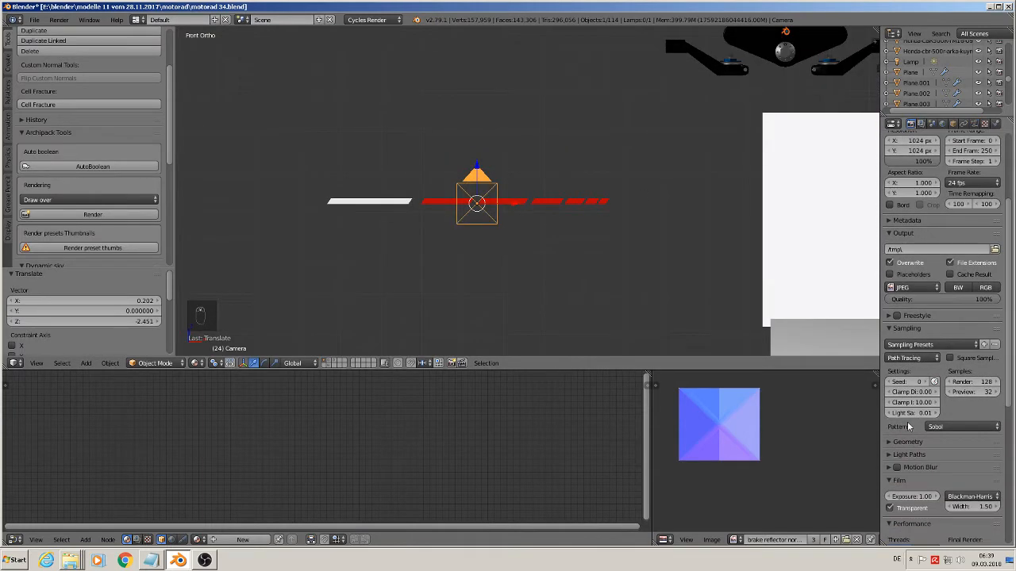
scroll(908, 426, "down", 2)
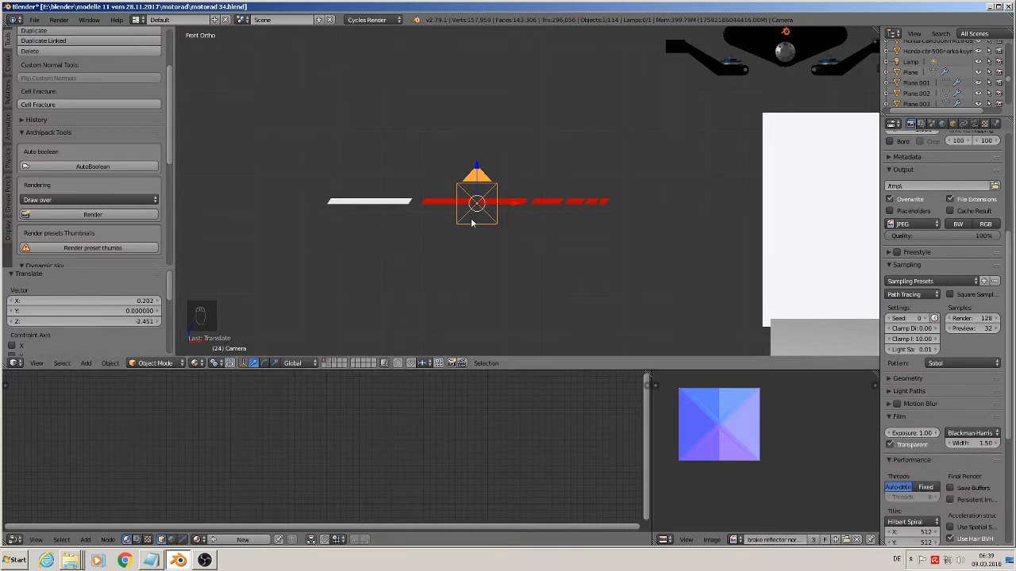
Look through the camera and move the joined stripe object -1.780 units along X, away from the engine photos
key("KP_0")
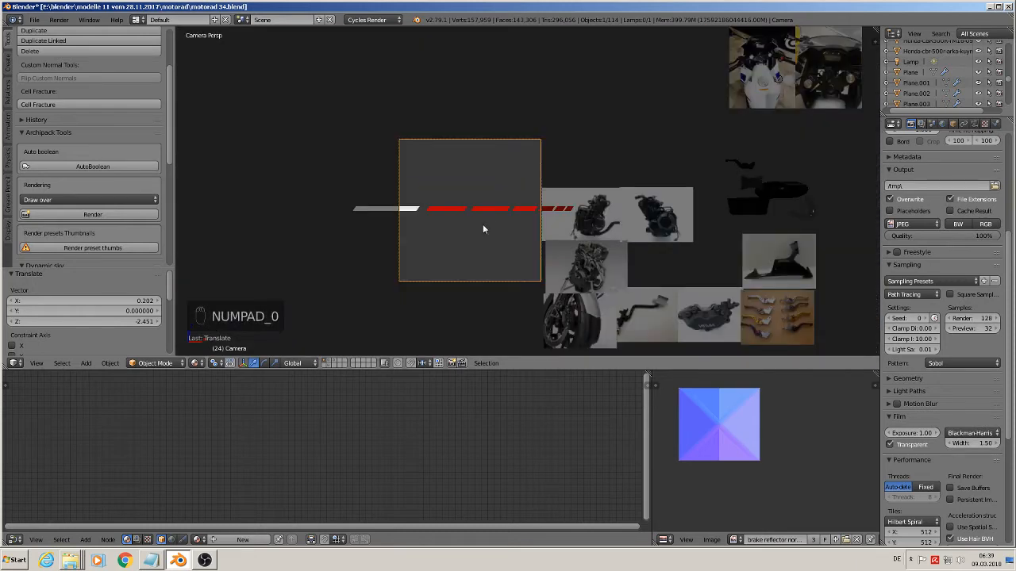
right_click(480, 210)
key("g")
key("x")
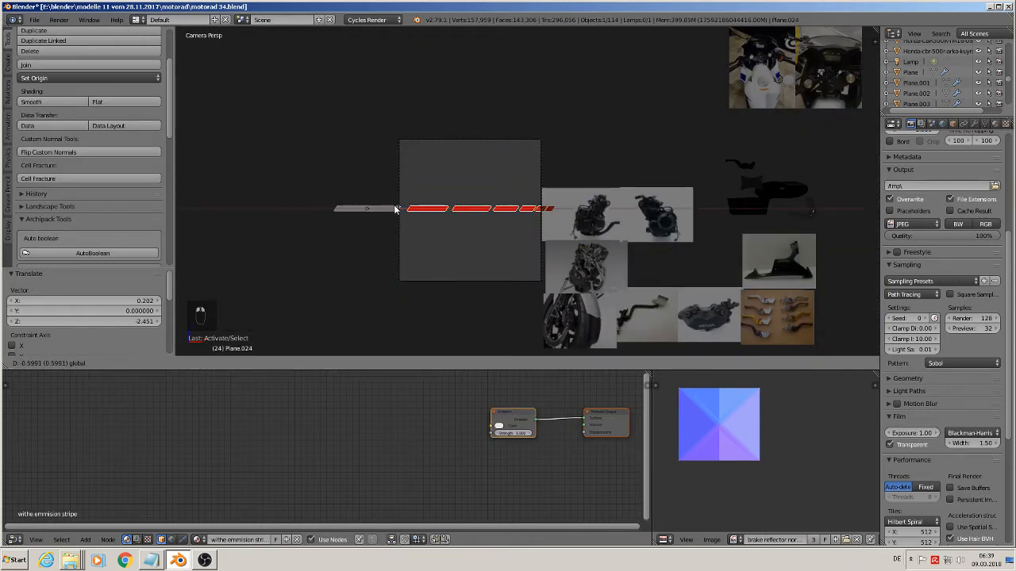
left_click(357, 209)
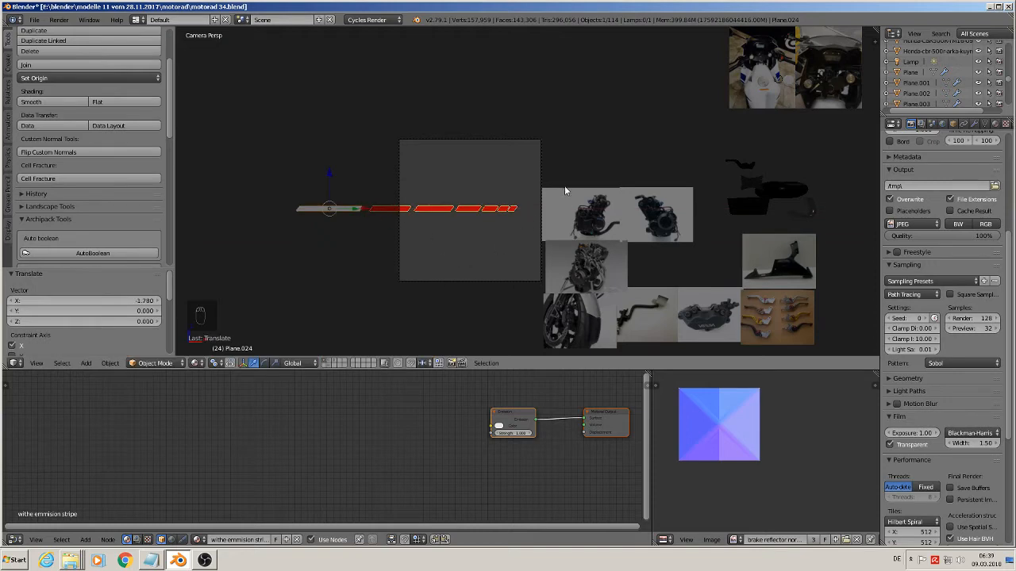
Move the camera -2.051 units along X and 0.103 units along Z to follow the stripes
right_click(463, 278)
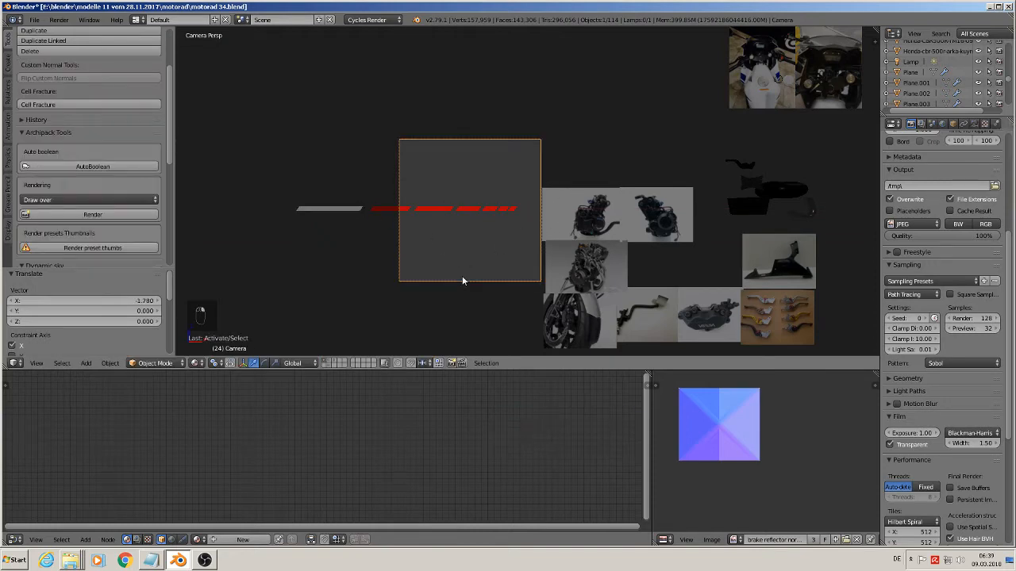
key("g")
left_click(411, 276)
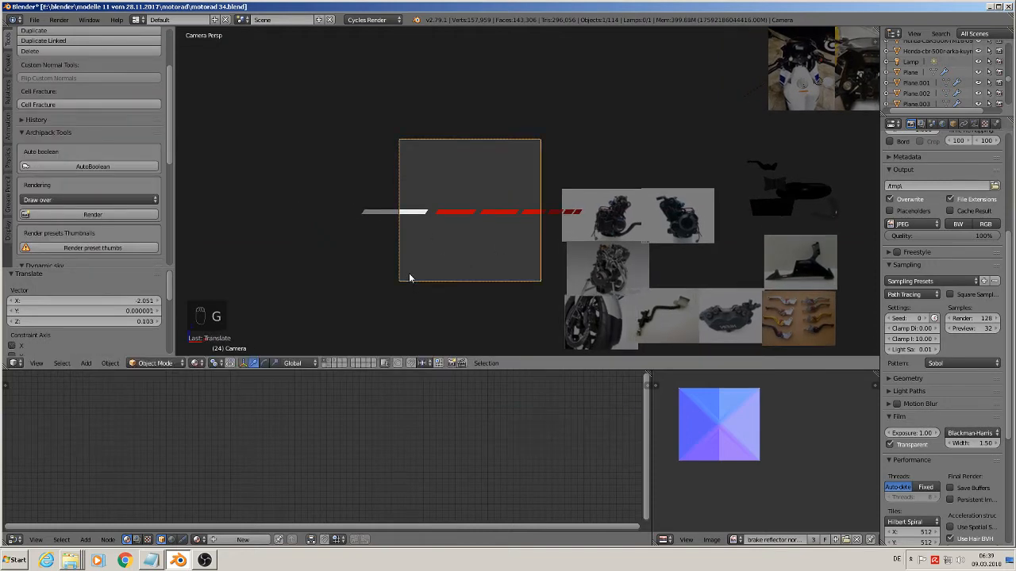
Move the joined stripe object -9.635 units along X, well clear of the engine photos
scroll(424, 250, "down", 1)
right_click(457, 218)
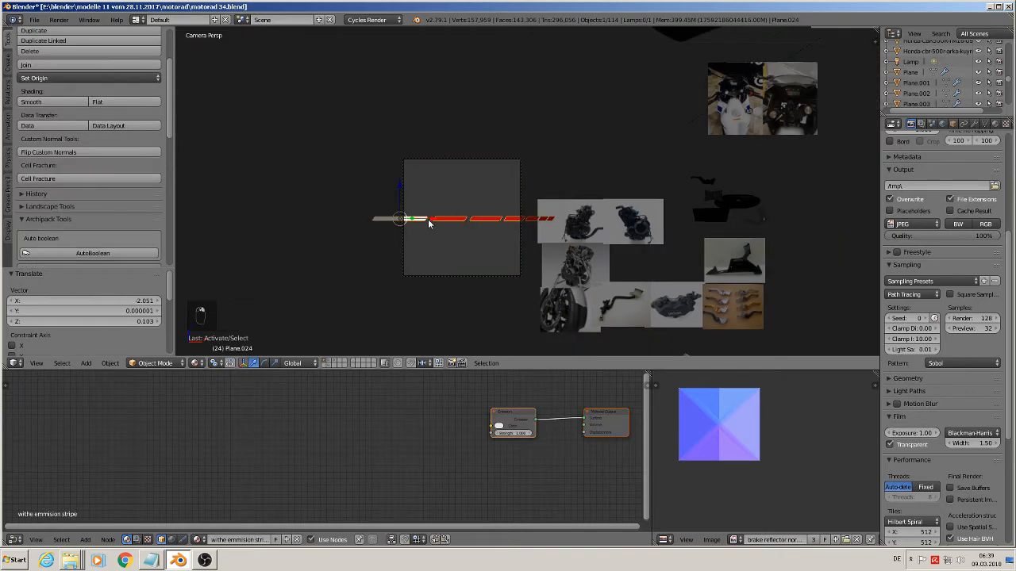
key("g")
key("x")
left_click(185, 214)
Move the camera -9.500 units along X to the stripes and back it off 3.386 units along its local Z, framing them all
right_click(427, 274)
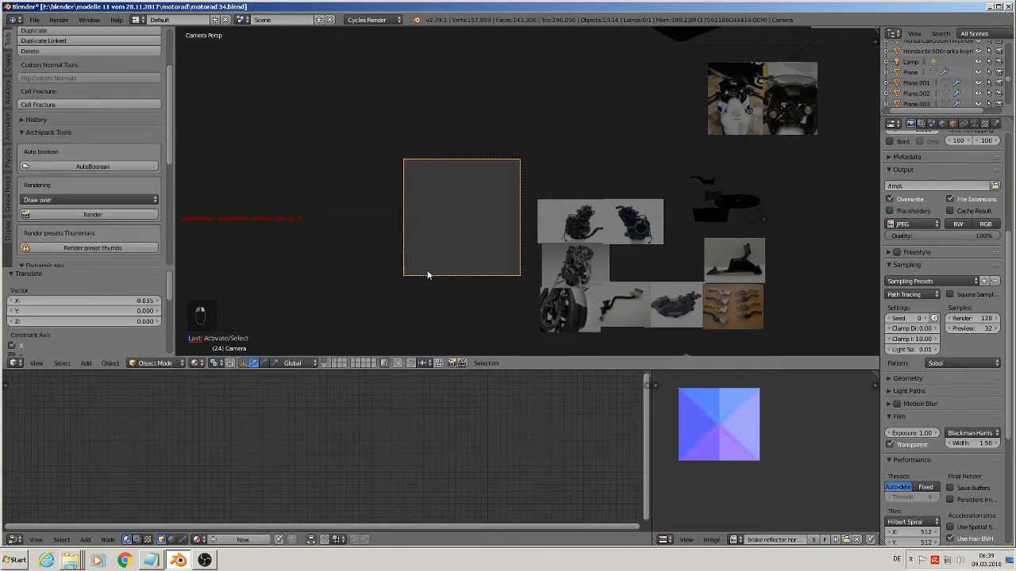
key("g")
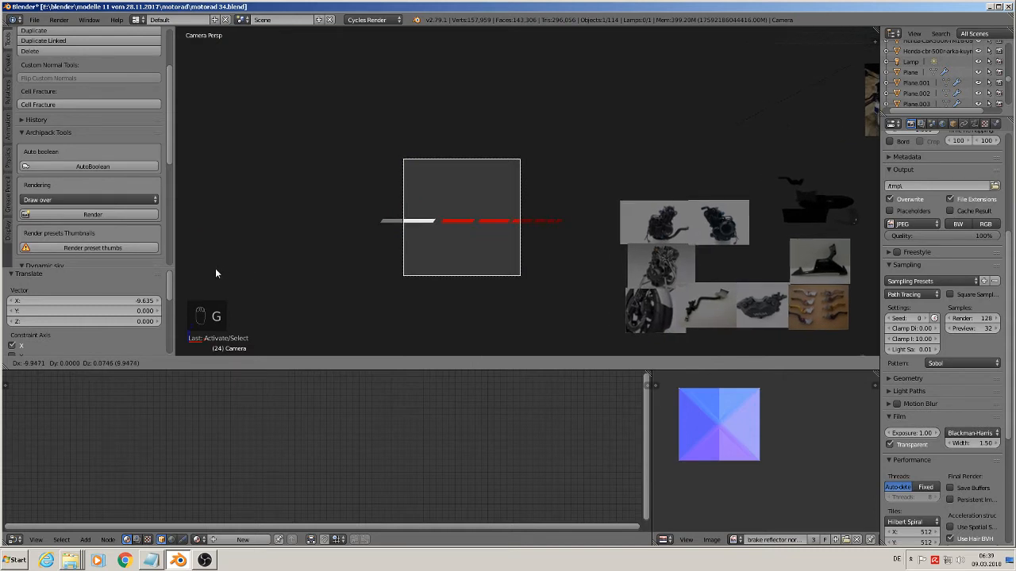
left_click(224, 273)
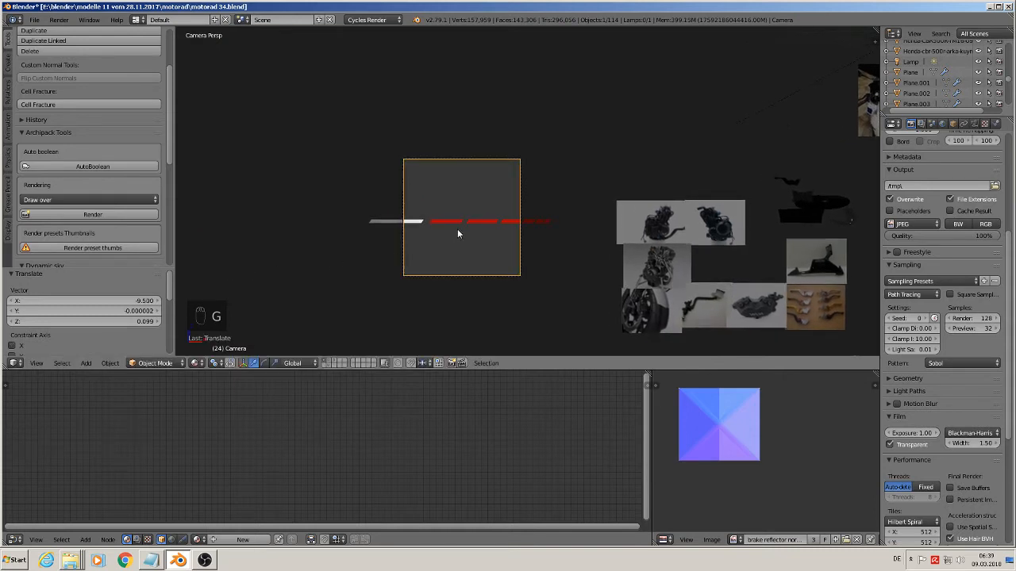
key("g")
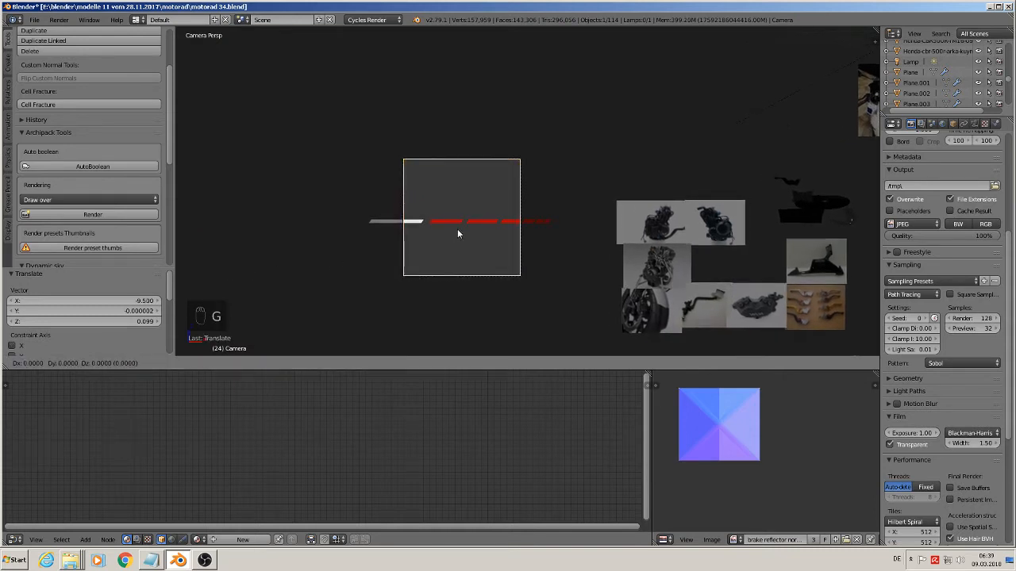
key("z")
key("z")
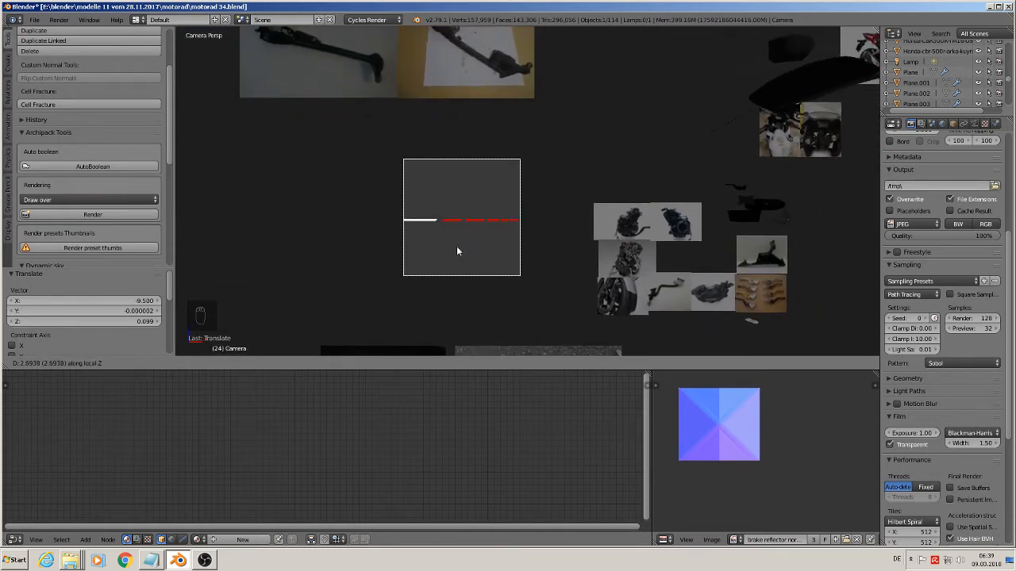
left_click(456, 252)
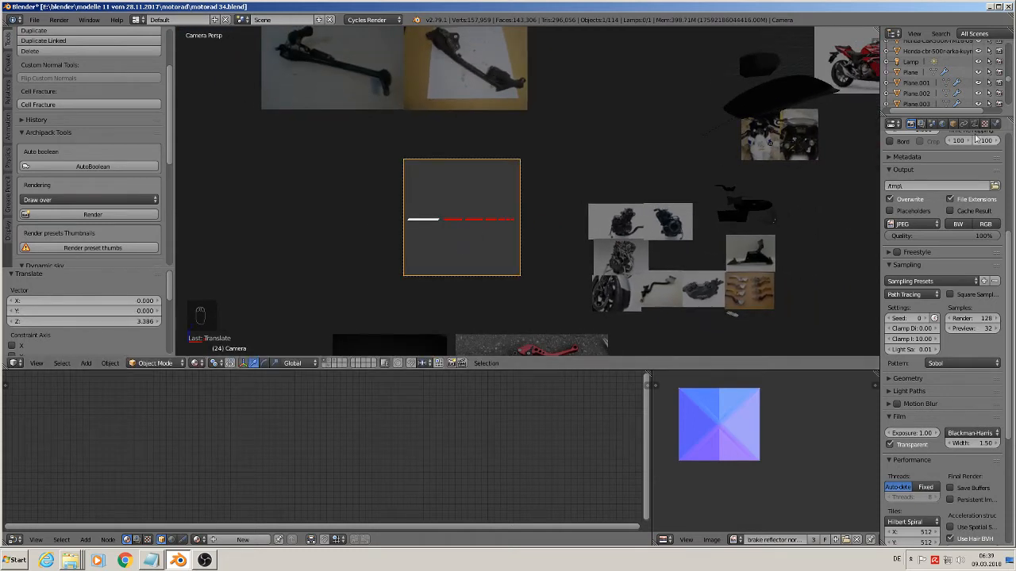
Check the render dimensions and render the stripes from the camera view
scroll(946, 225, "up", 5)
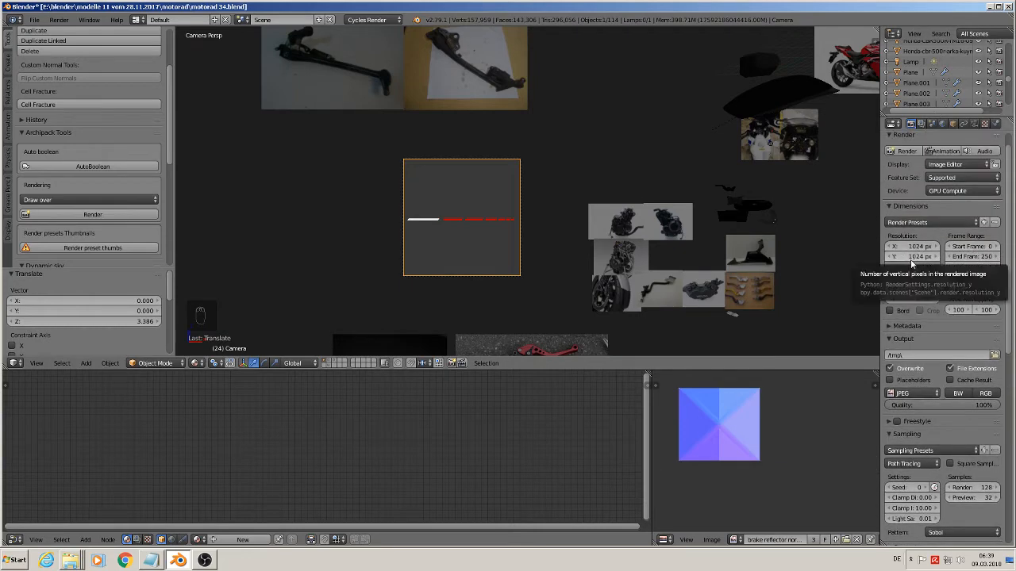
scroll(936, 329, "down", 5)
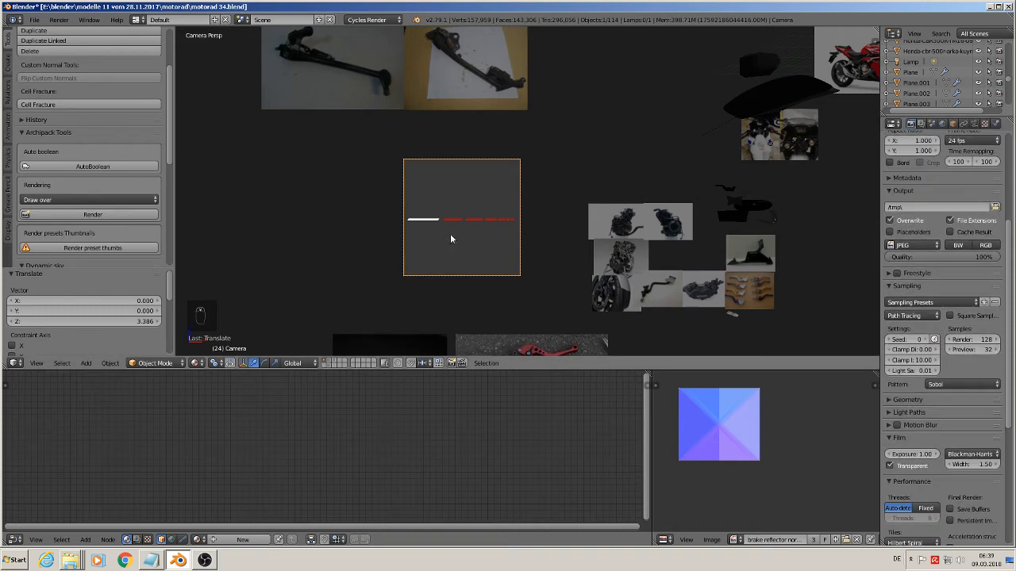
key("F12")
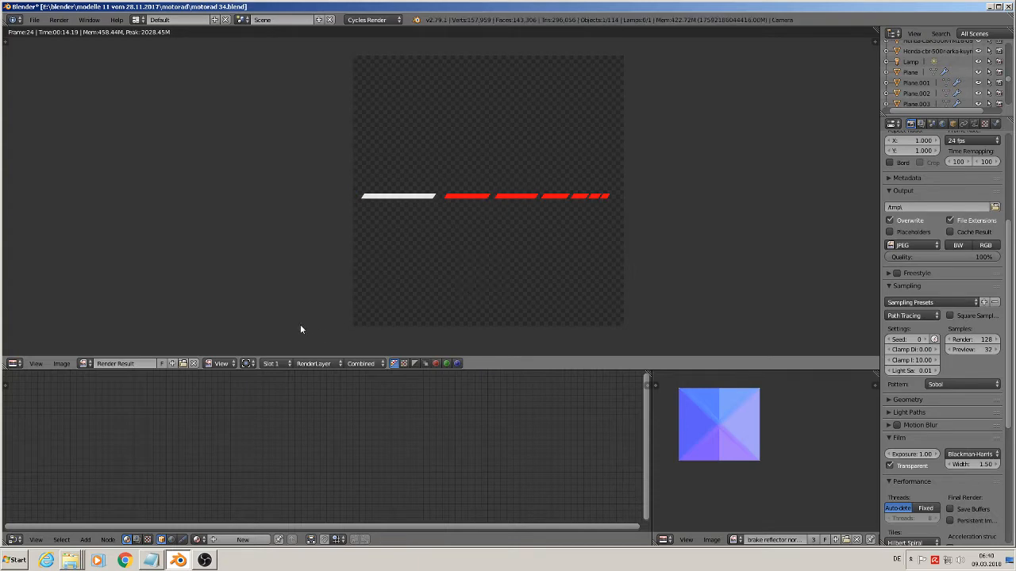
Save the rendered image as "wheel stribe 1.jpg" in the textures folder with RGB colour, and close the render result
left_click(55, 363)
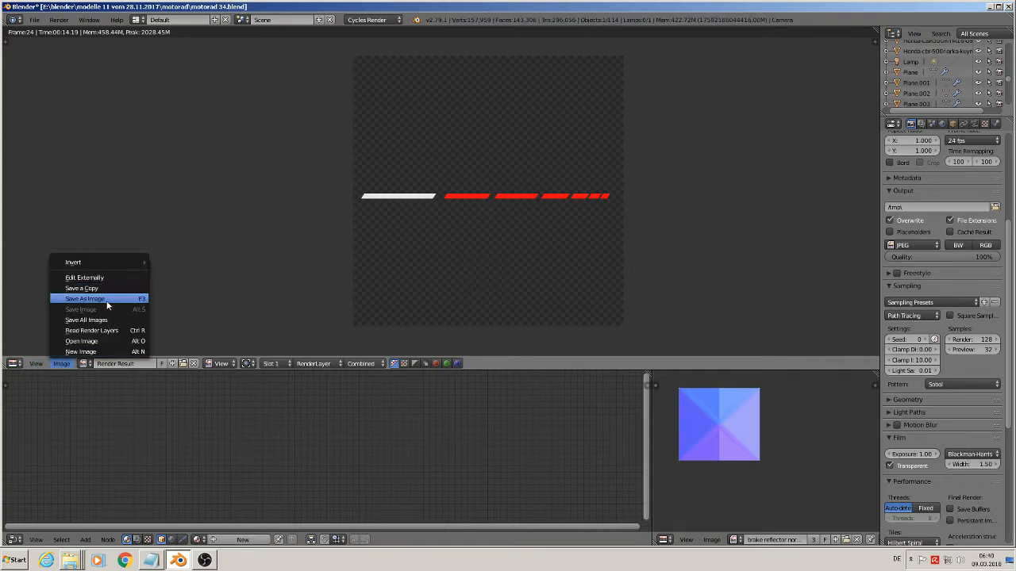
left_click(106, 301)
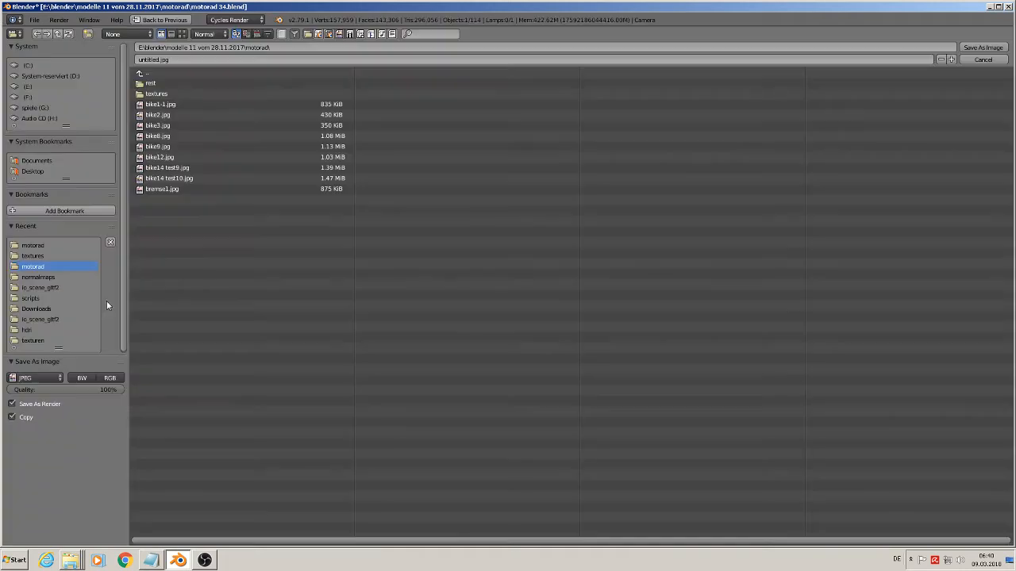
left_click(156, 94)
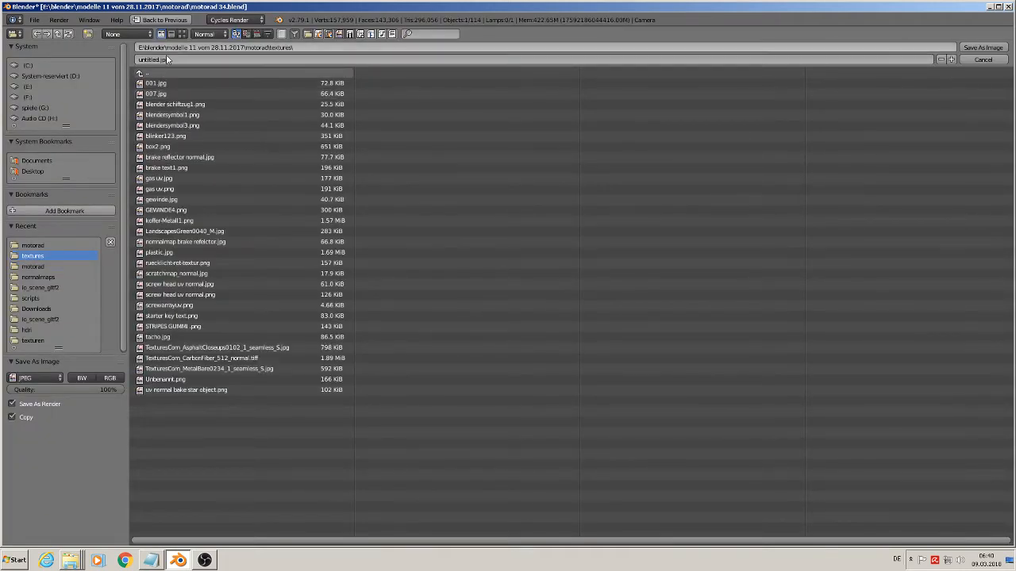
left_click(159, 59)
left_click(159, 60)
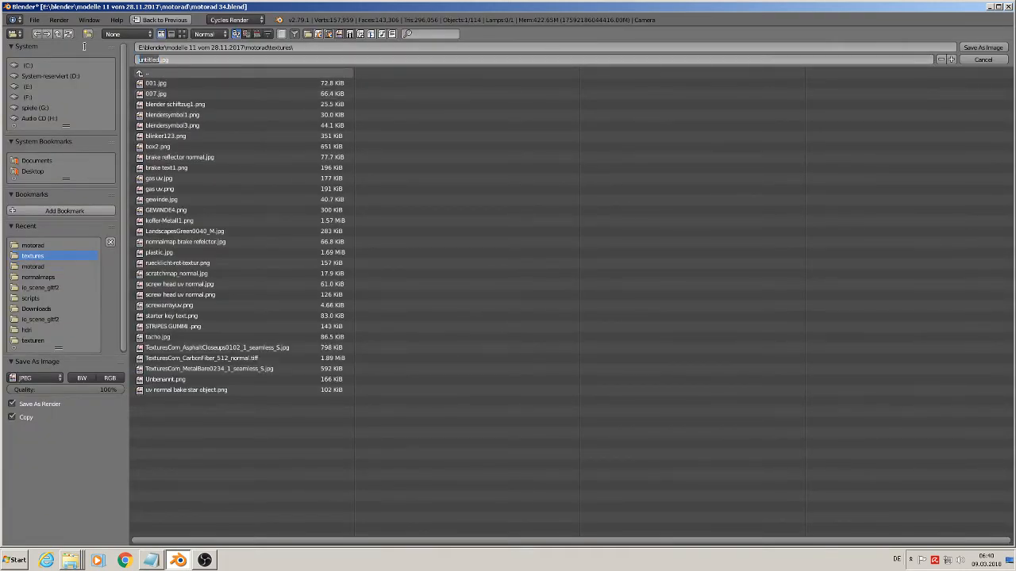
type("wh")
type("iv")
type("eel stribe 1")
left_click(115, 379)
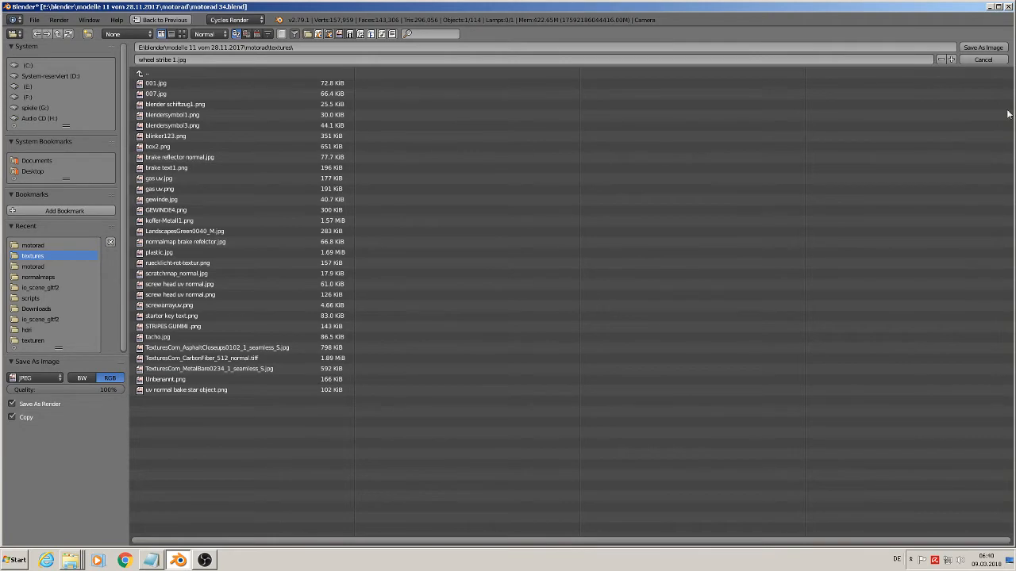
left_click(999, 50)
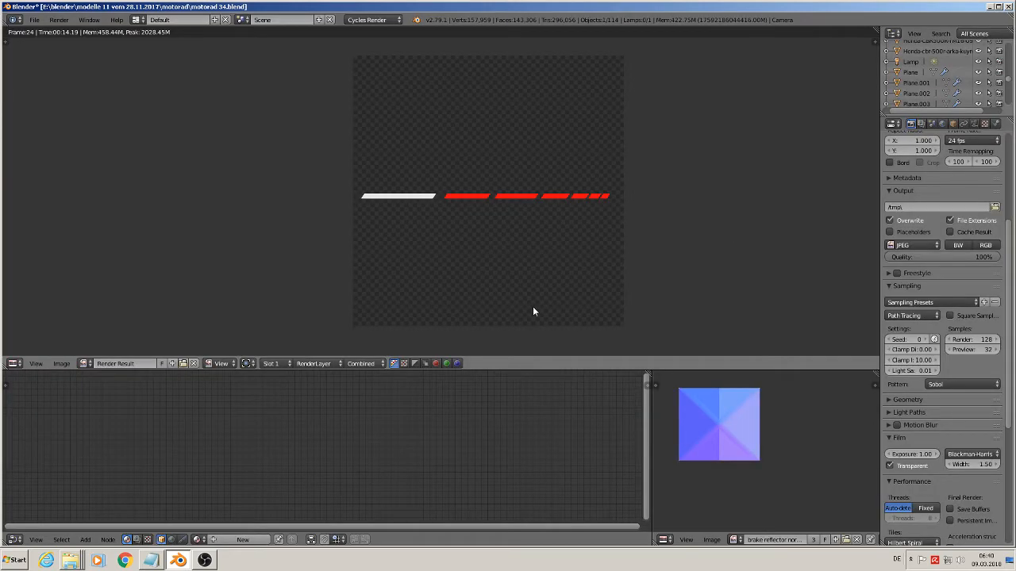
key("Escape")
Move the joined stripe object to the second layer
scroll(492, 266, "up", 1)
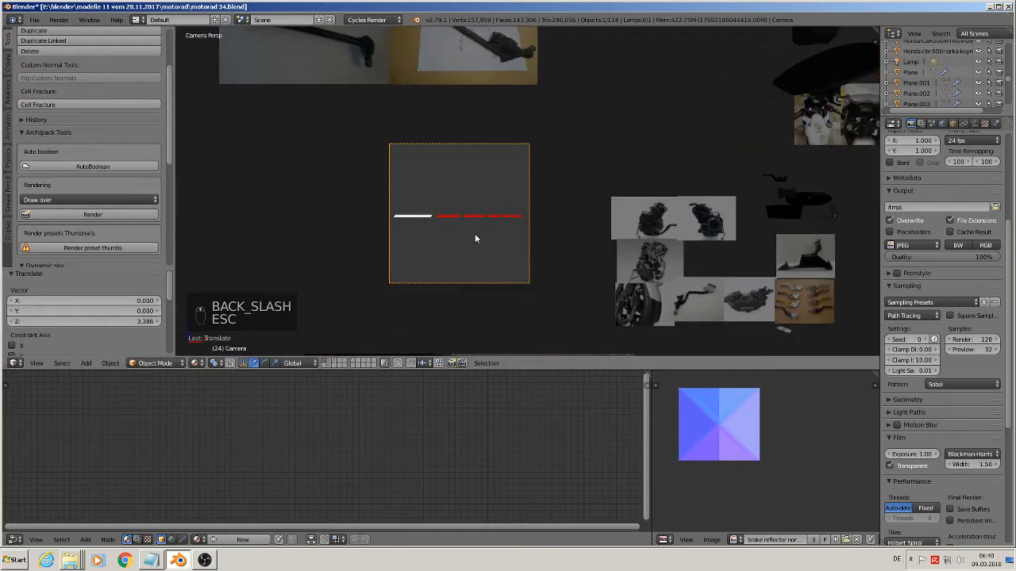
right_click(466, 219)
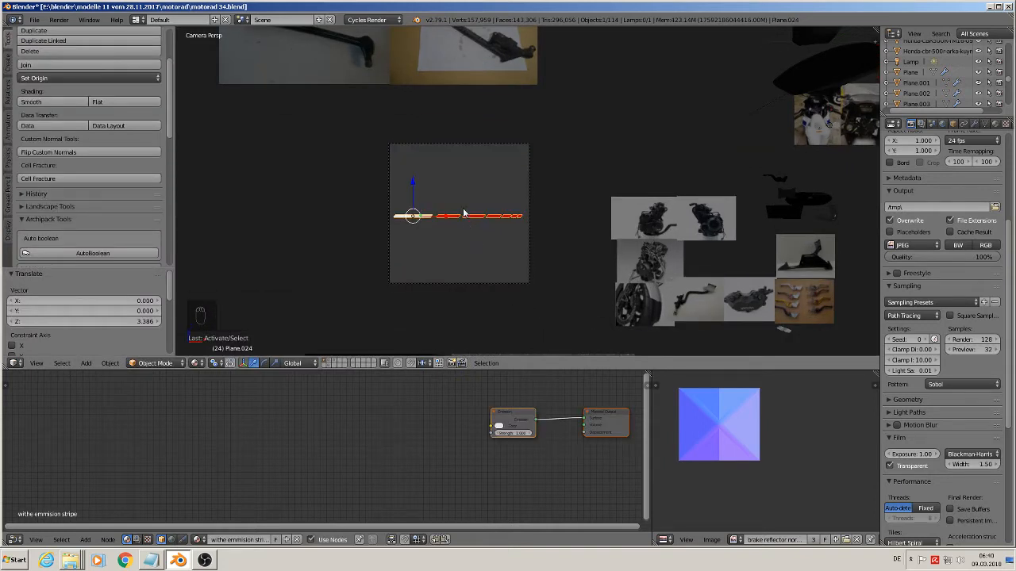
key("m")
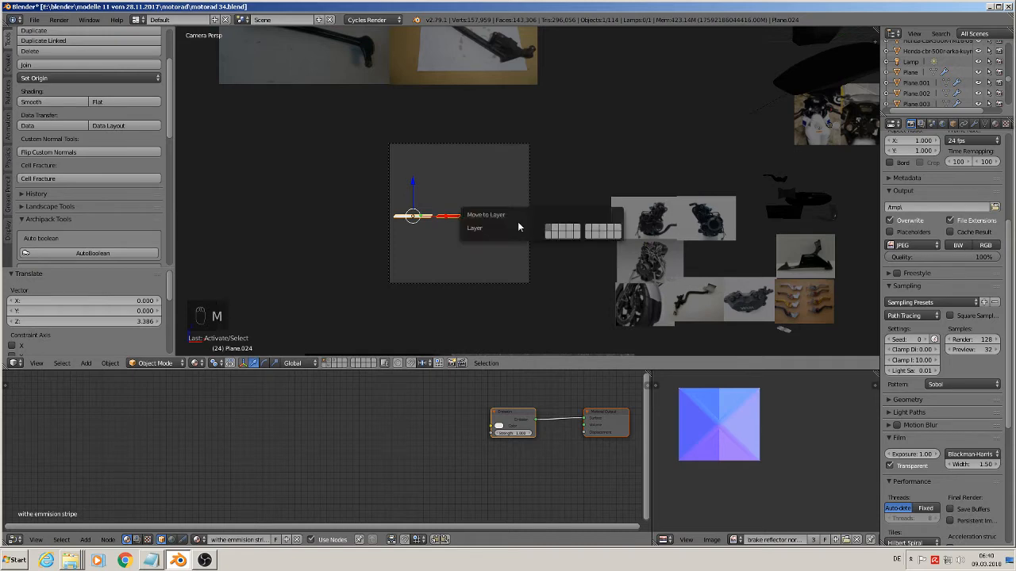
left_click(557, 231)
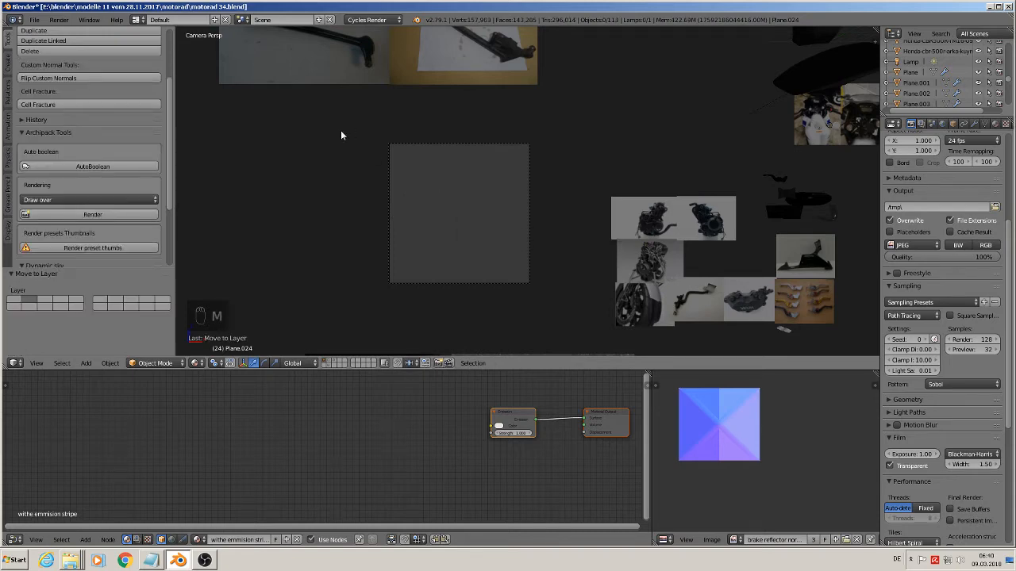
Leave the camera view and move the camera 14.086 units along X, back beside the engine photos
key("KP_0")
scroll(412, 271, "down", 2)
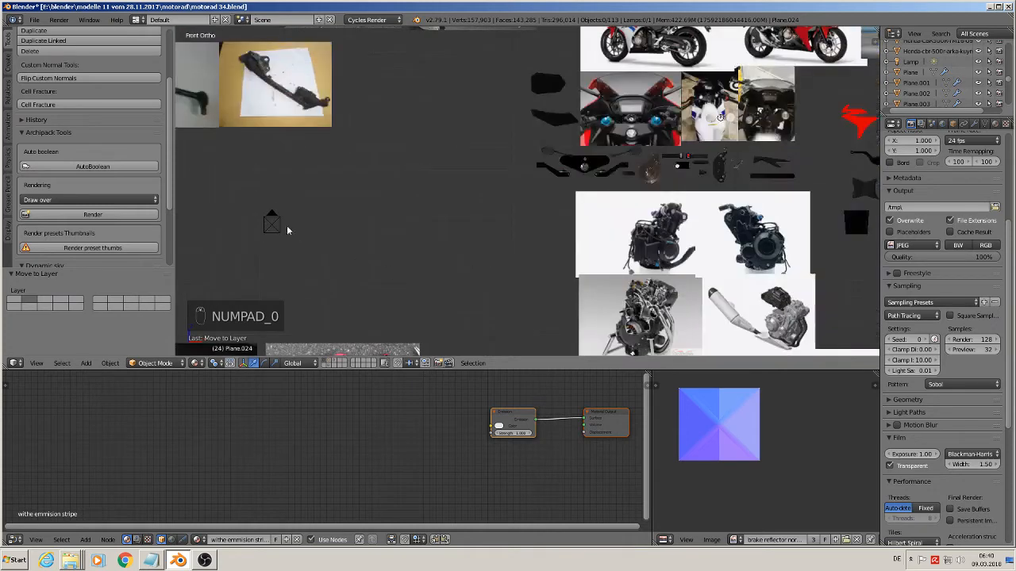
right_click(280, 223)
key("g")
key("x")
left_click(525, 250)
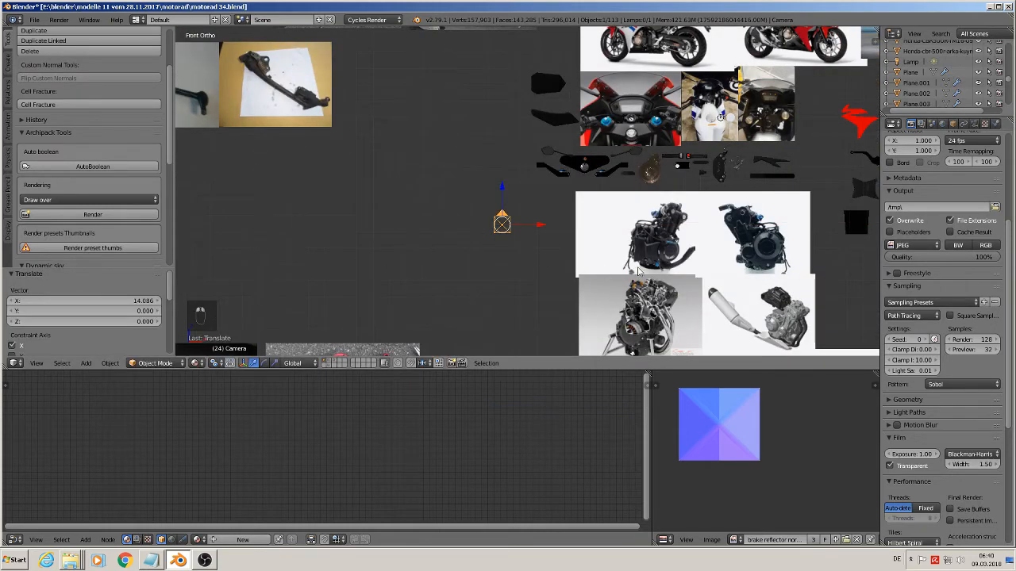
Save the motorcycle project file under its existing name
middle_click_drag(641, 268, 342, 266, "shift")
middle_click_drag(671, 192, 595, 238, "shift")
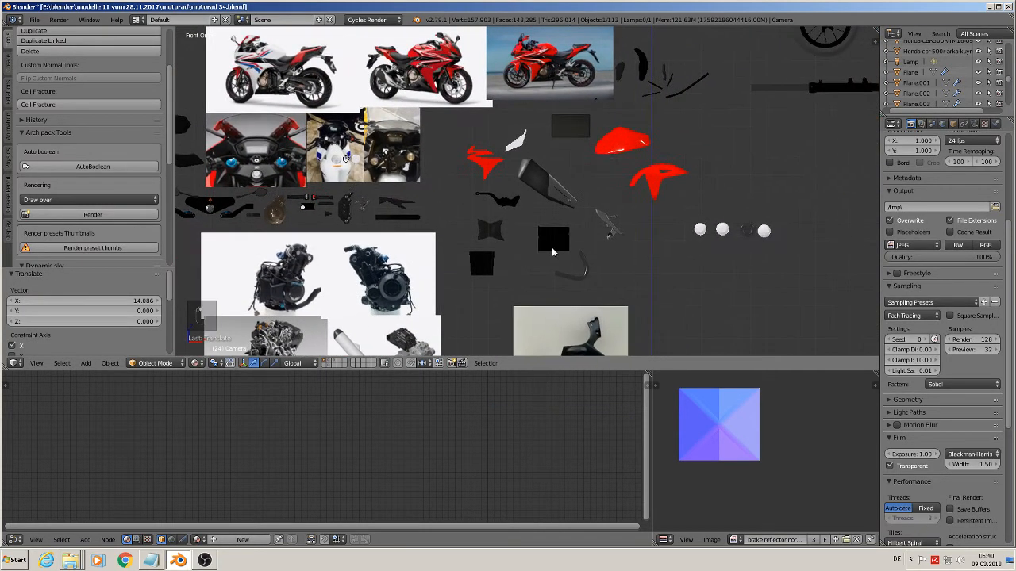
left_click(34, 20)
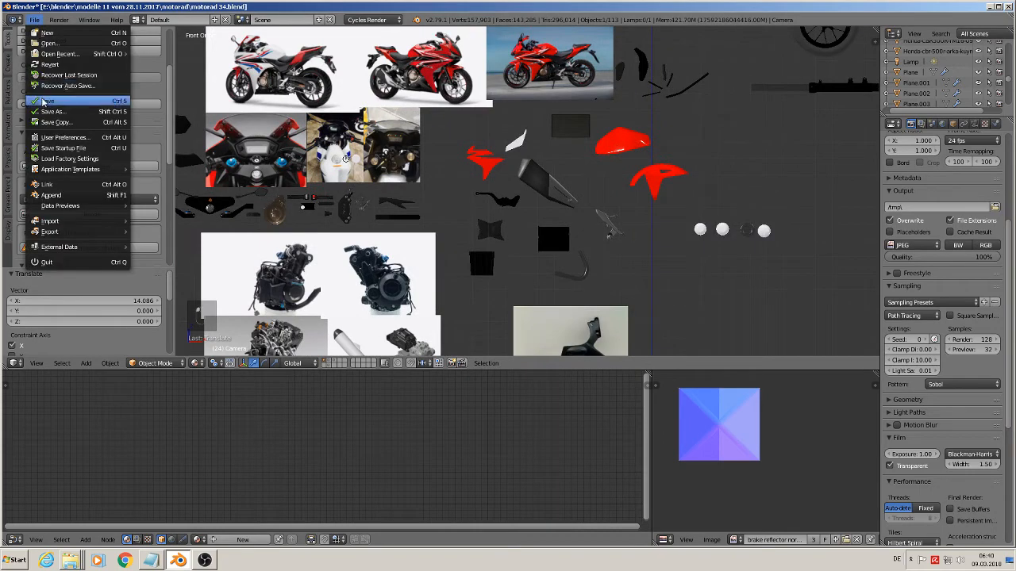
Examine the rear wheel stripes in the red motorcycle photo and the raised lettering in the tyre sidewall photos
middle_click_drag(557, 115, 485, 238, "shift")
scroll(508, 216, "up", 4)
scroll(501, 211, "up", 10)
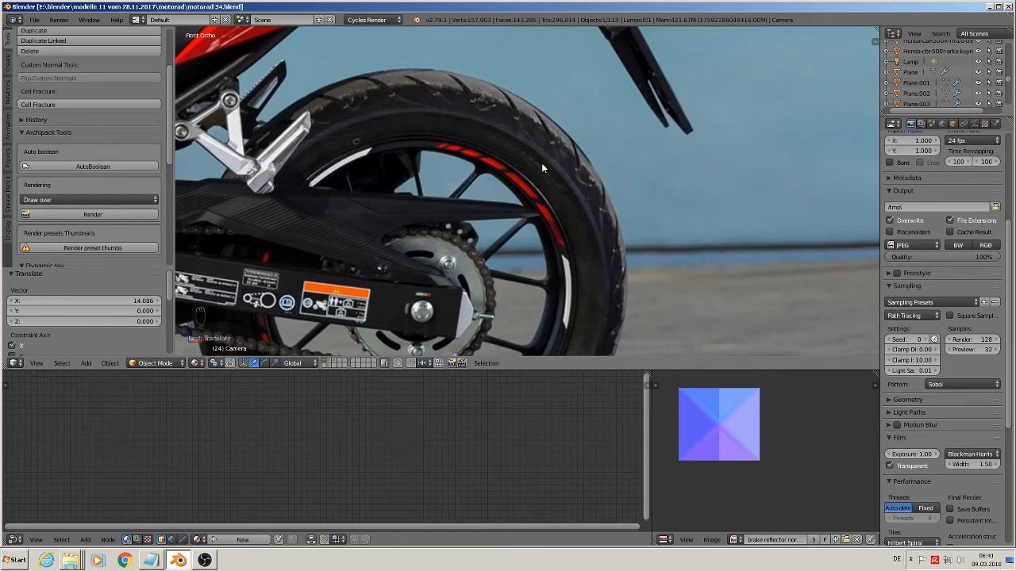
scroll(572, 206, "down", 12)
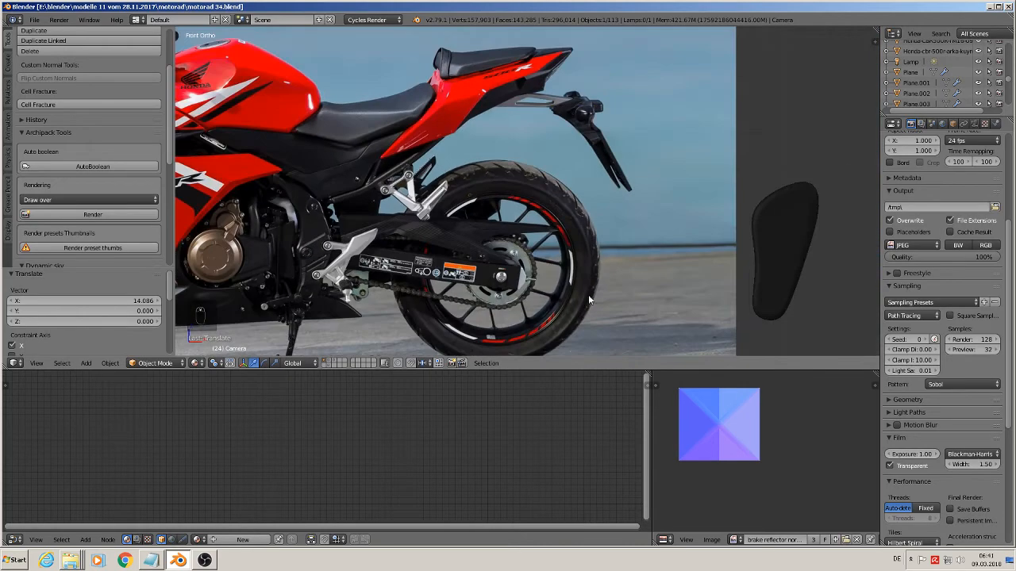
scroll(567, 192, "down", 3)
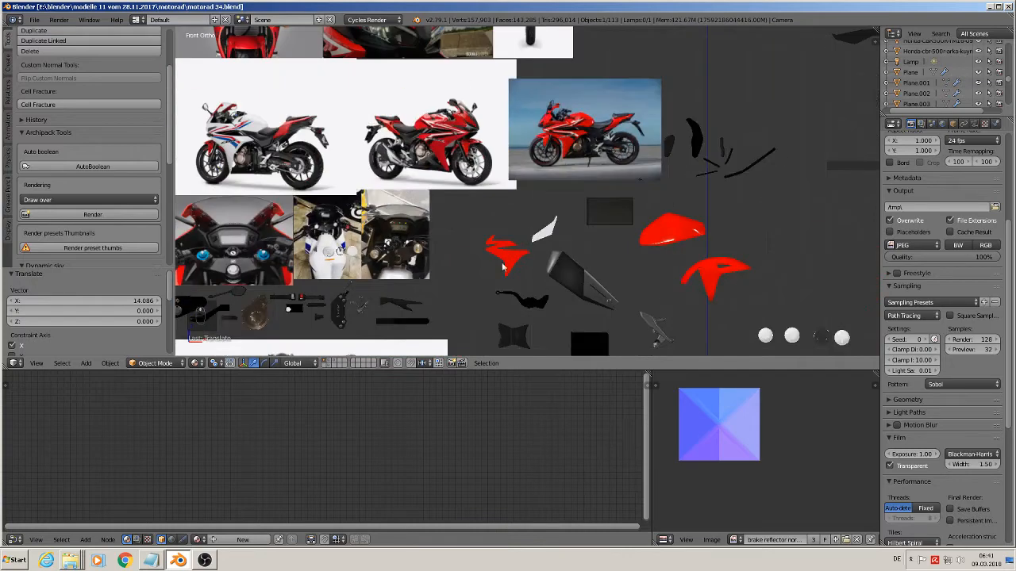
middle_click_drag(567, 192, 567, 79, "shift")
scroll(581, 223, "up", 4)
middle_click_drag(613, 197, 589, 122, "shift")
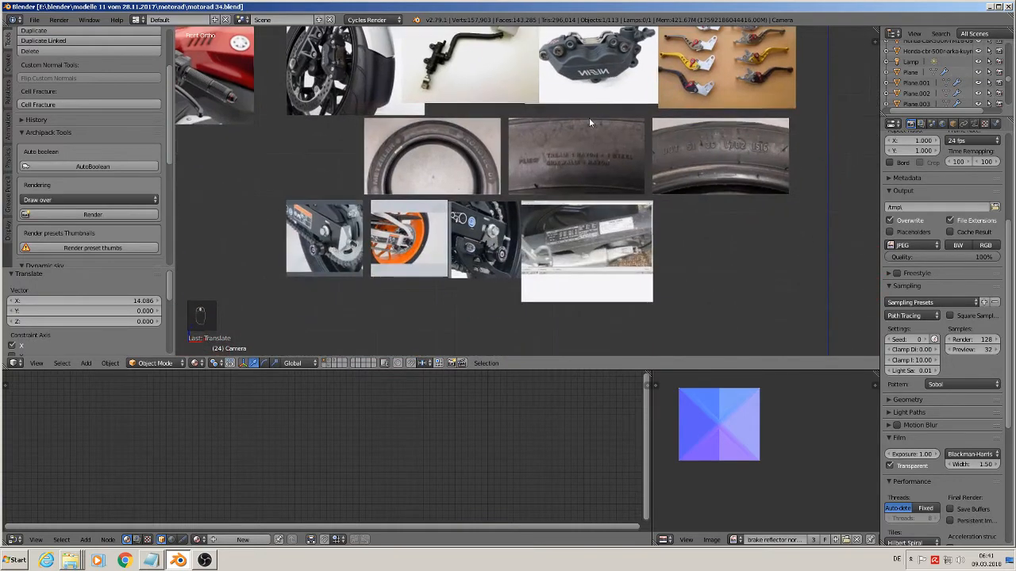
scroll(475, 166, "up", 5)
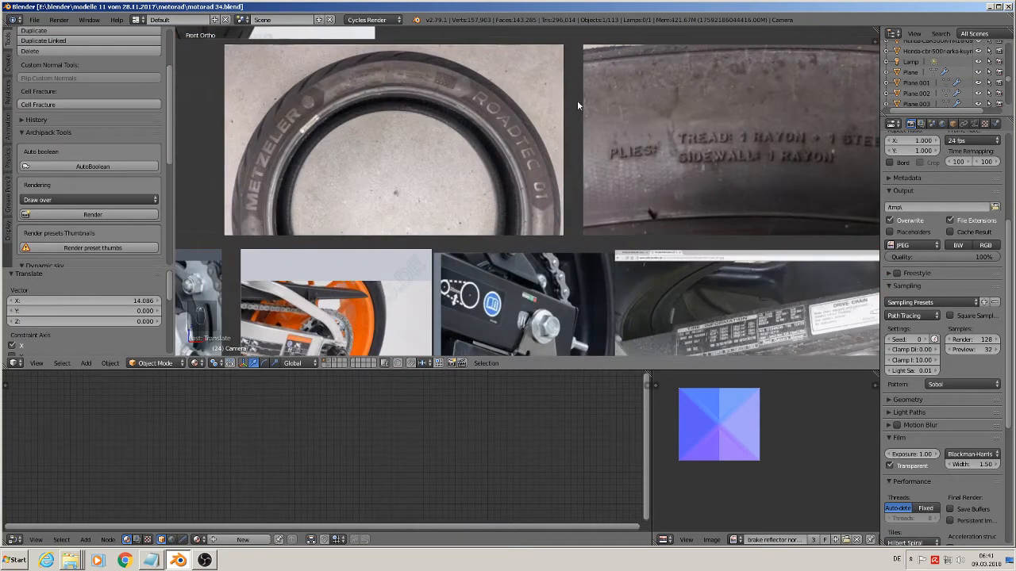
middle_click_drag(719, 153, 445, 116, "shift")
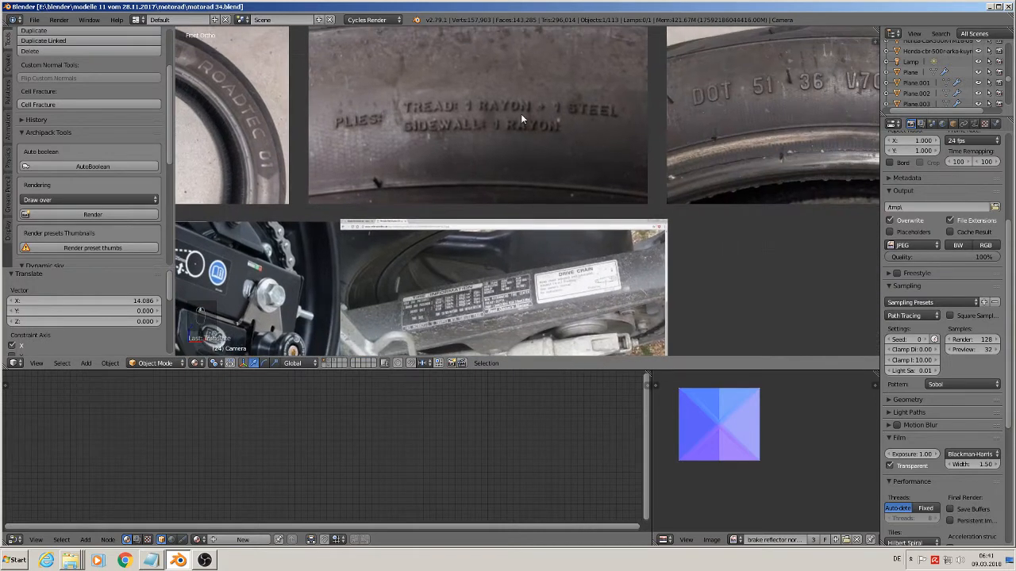
middle_click_drag(520, 114, 416, 187, "shift")
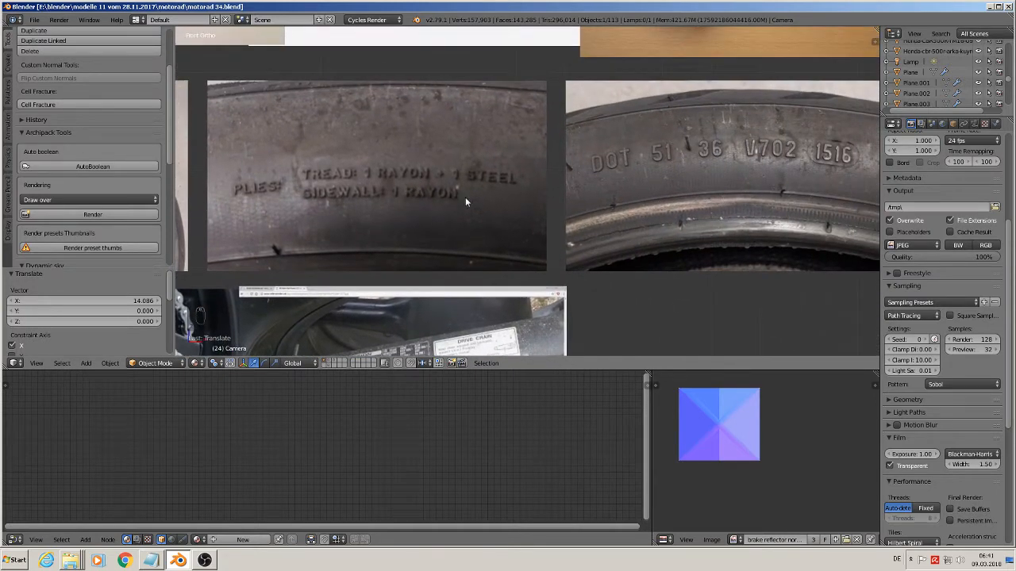
middle_click_drag(508, 303, 494, 259, "shift")
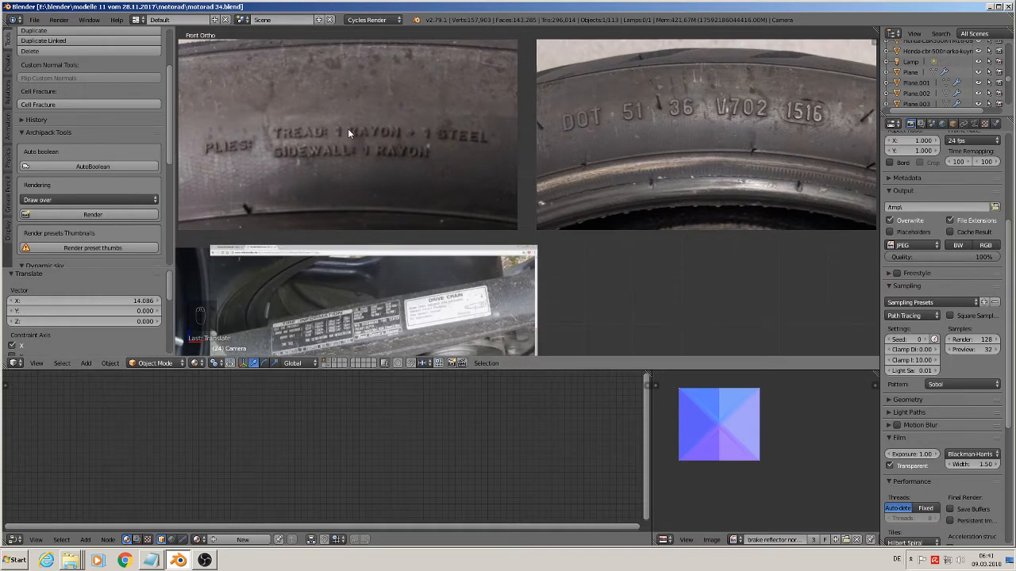
Add a text object in the empty area below the photo of the DOT tyre lettering
left_click(613, 295)
left_click(88, 362)
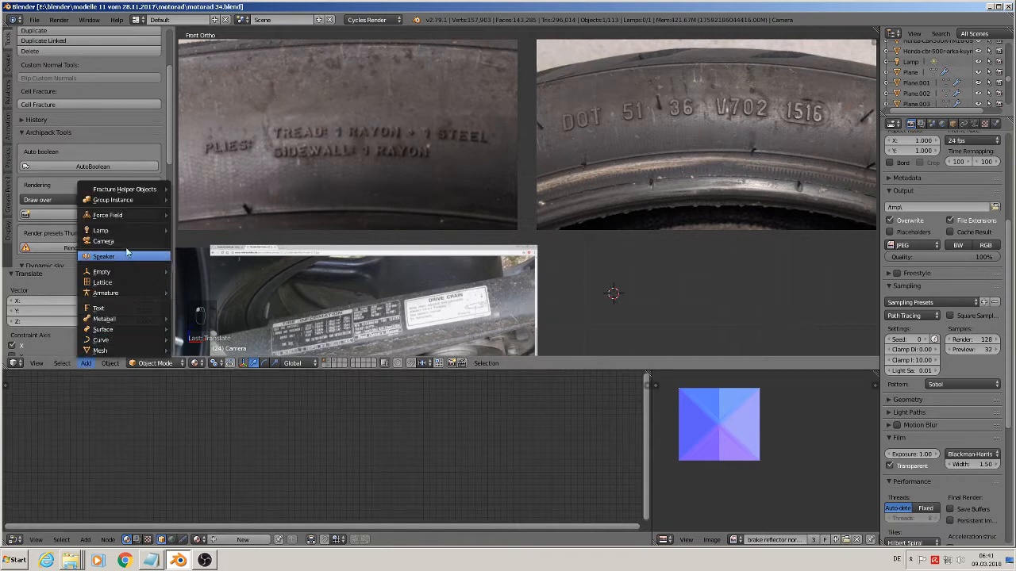
left_click(121, 307)
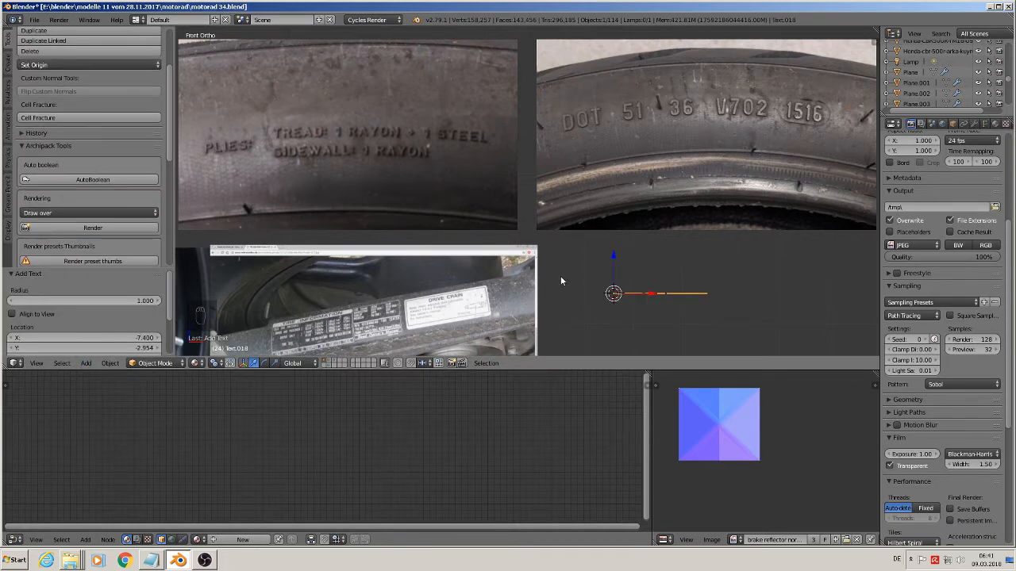
Rotate the new text 90° about X and scale it down to roughly the size of the tyre lettering
key("r")
key("x")
key("9")
key("0")
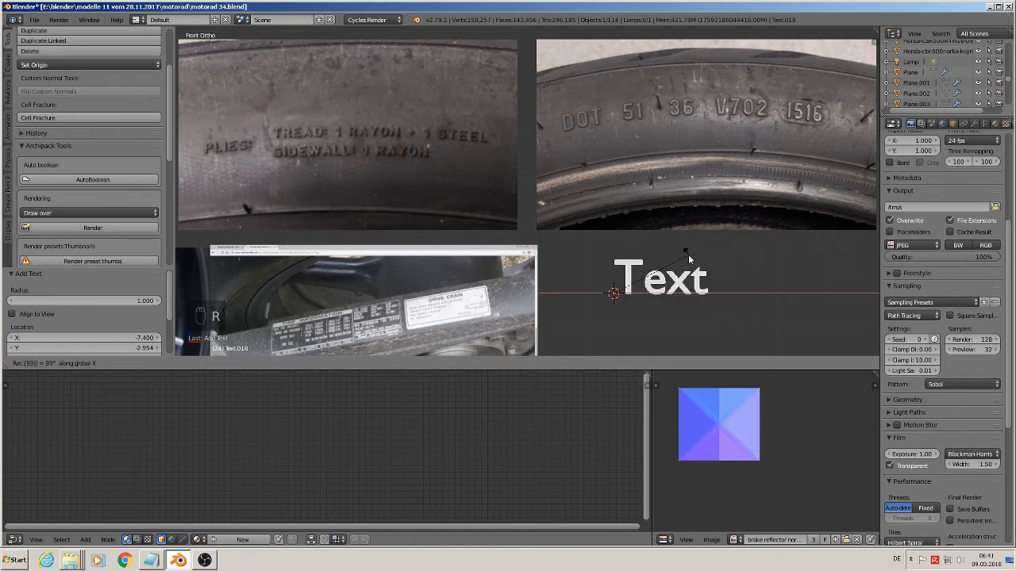
key("Return")
key("s")
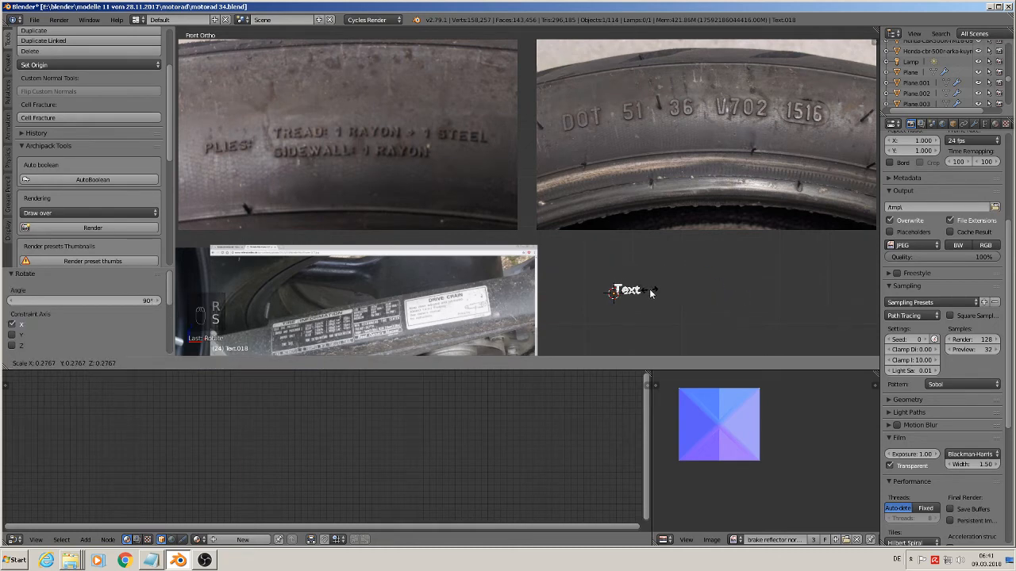
left_click(660, 293)
Replace the placeholder wording of the text object with "PLIES:" followed by a line break, and finish editing it
key("Tab")
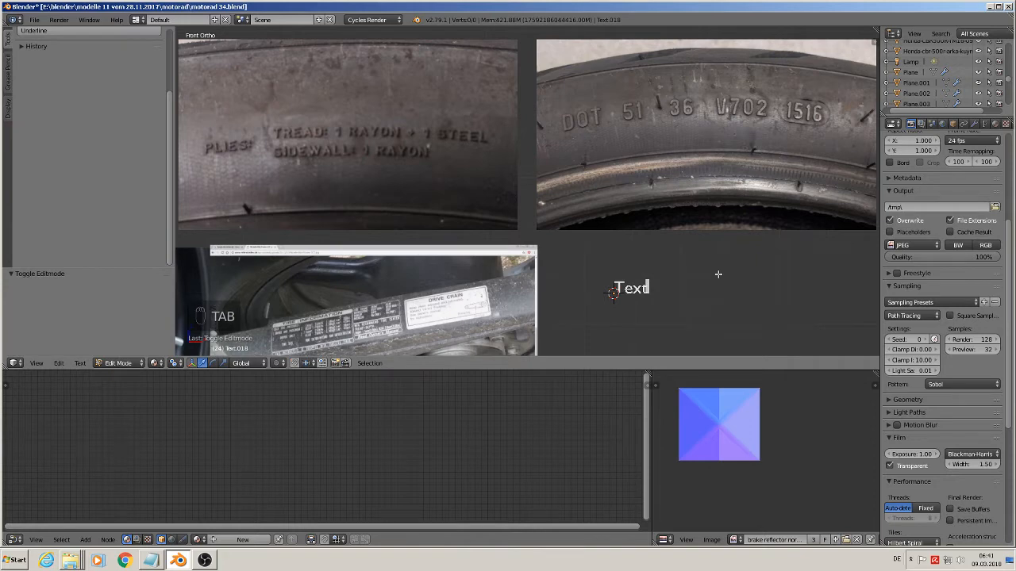
key("BackSpace")
key("BackSpace")
key("BackSpace")
key("BackSpace")
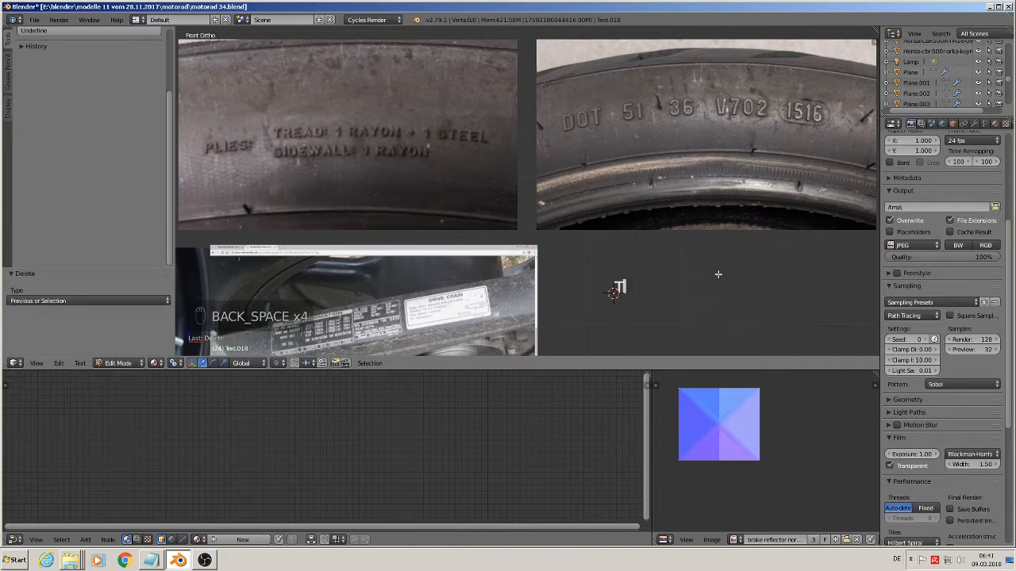
key("BackSpace")
type("PLIE")
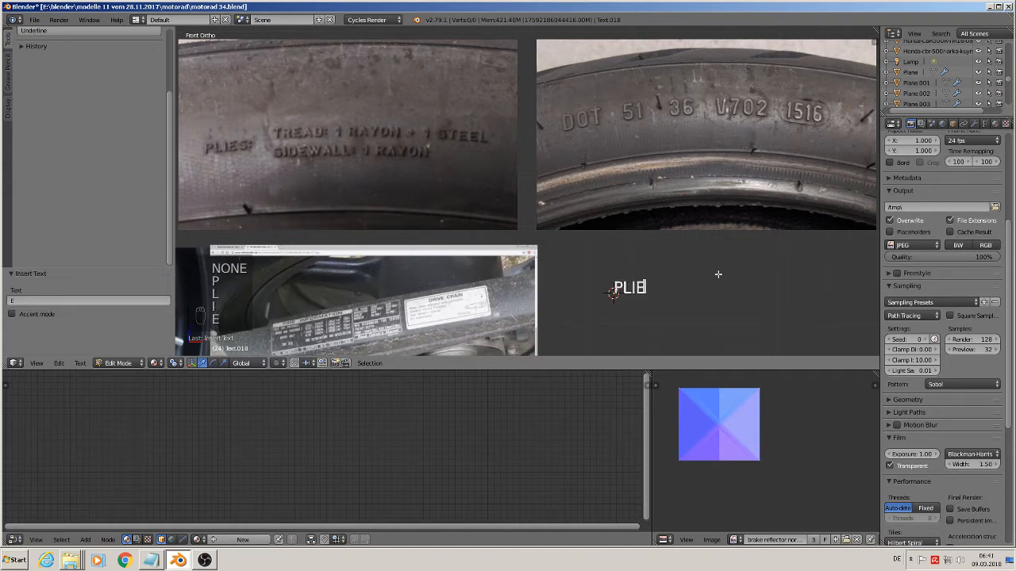
type("S")
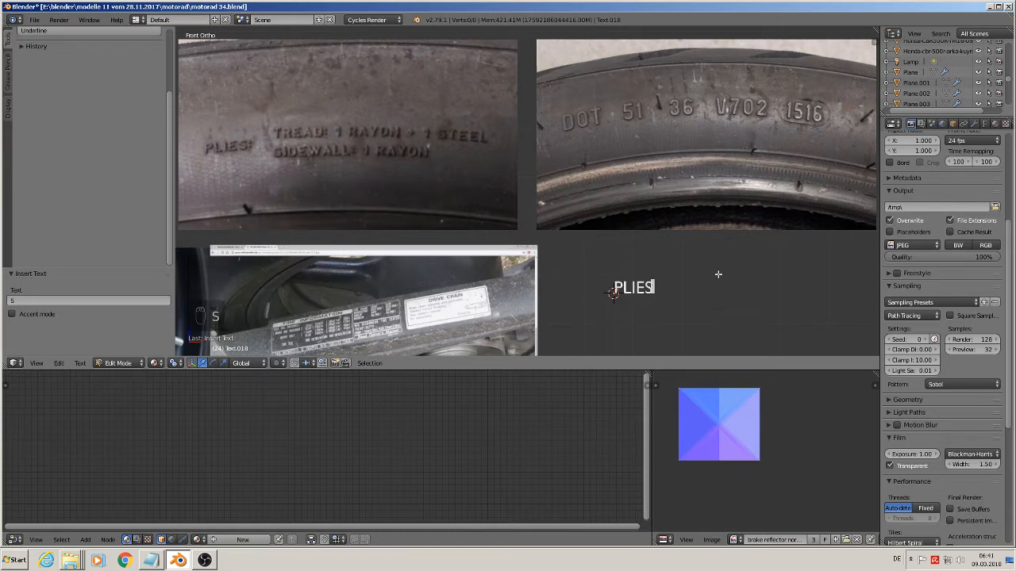
type(":")
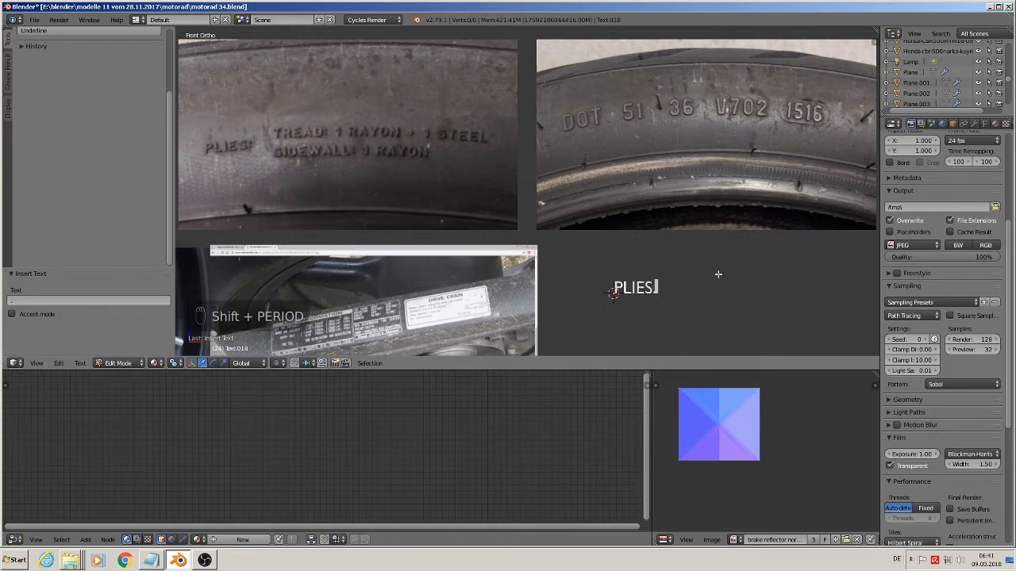
key("Tab")
key("Tab")
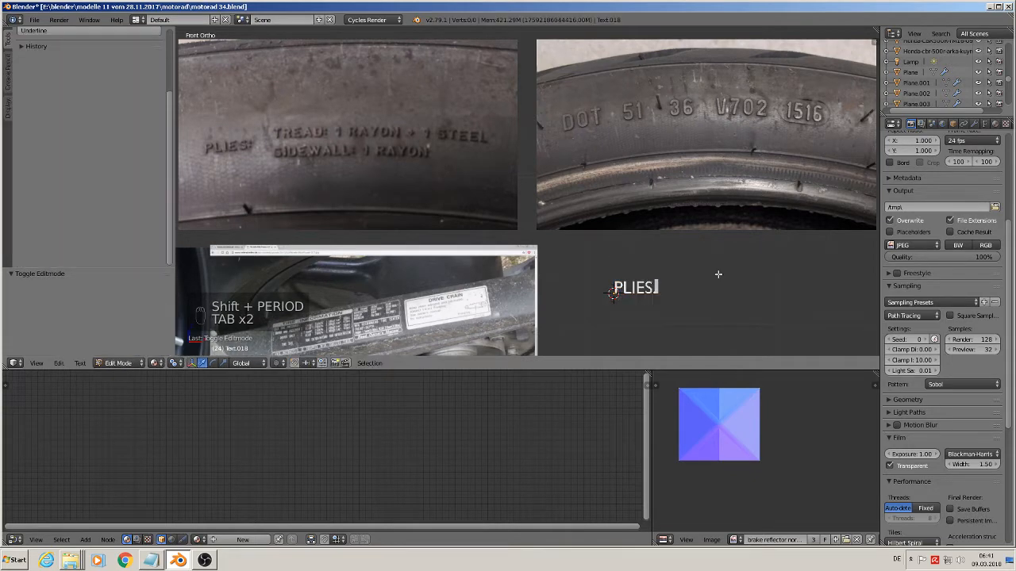
key("BackSpace")
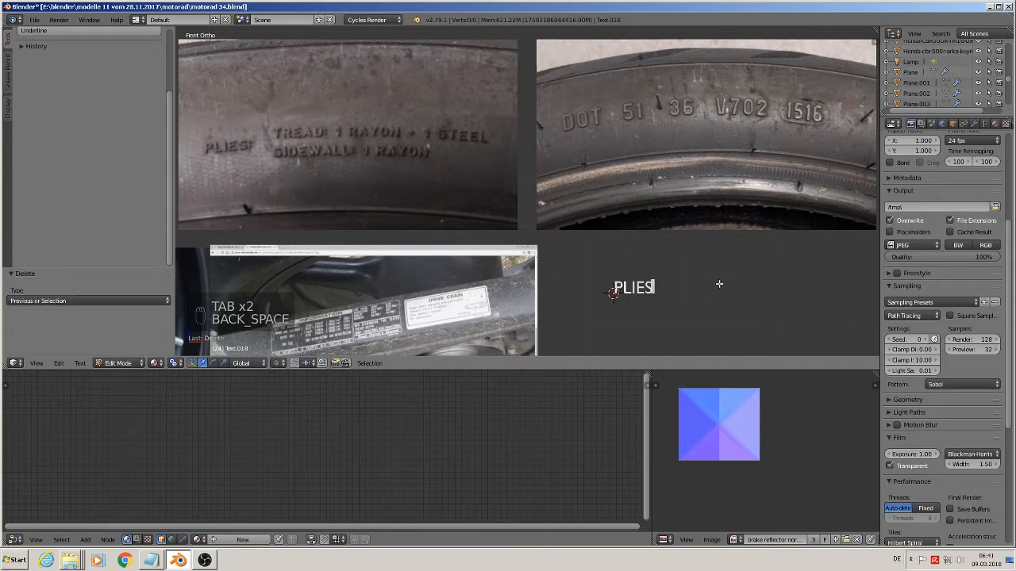
type(":")
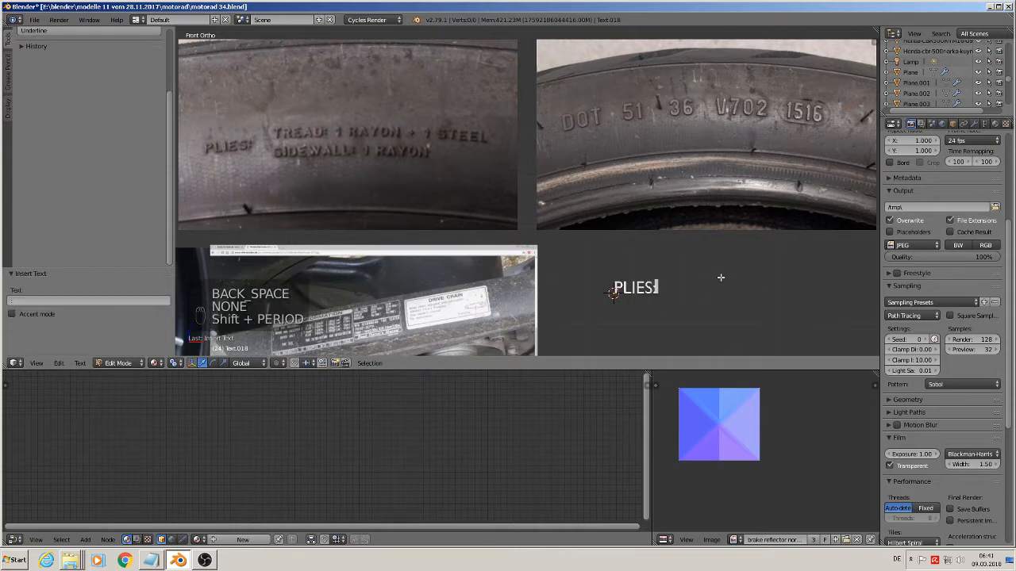
key("Return")
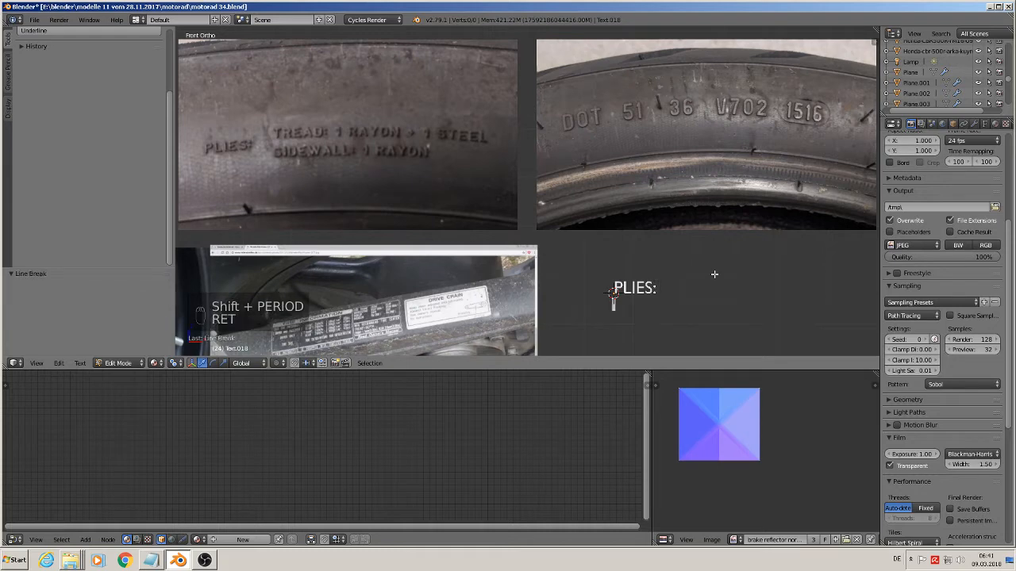
key("Tab")
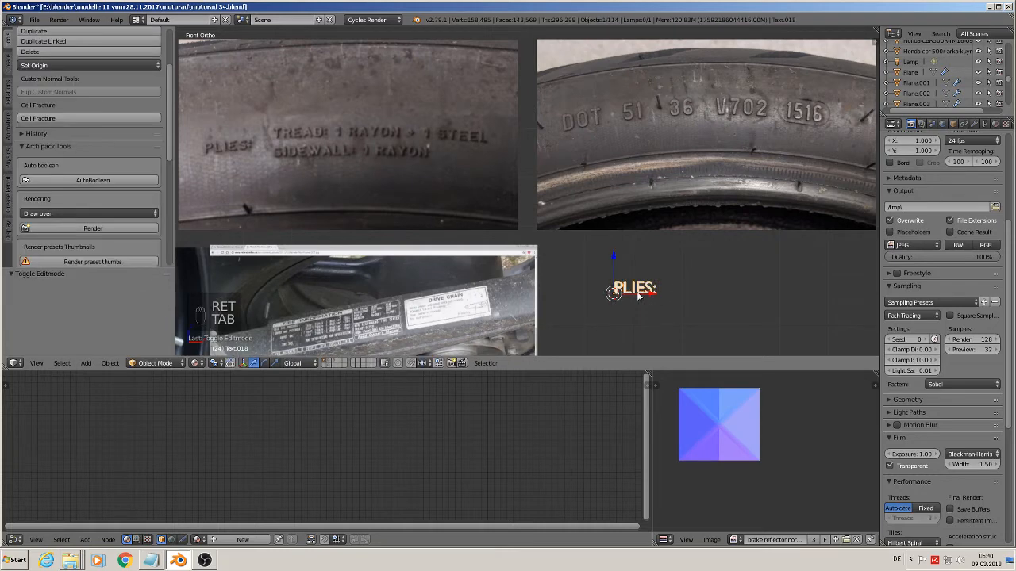
Duplicate the "PLIES:" text slightly above and to the right of the original, and clear the copy's wording
key("shift+d")
left_click(693, 278)
key("Tab")
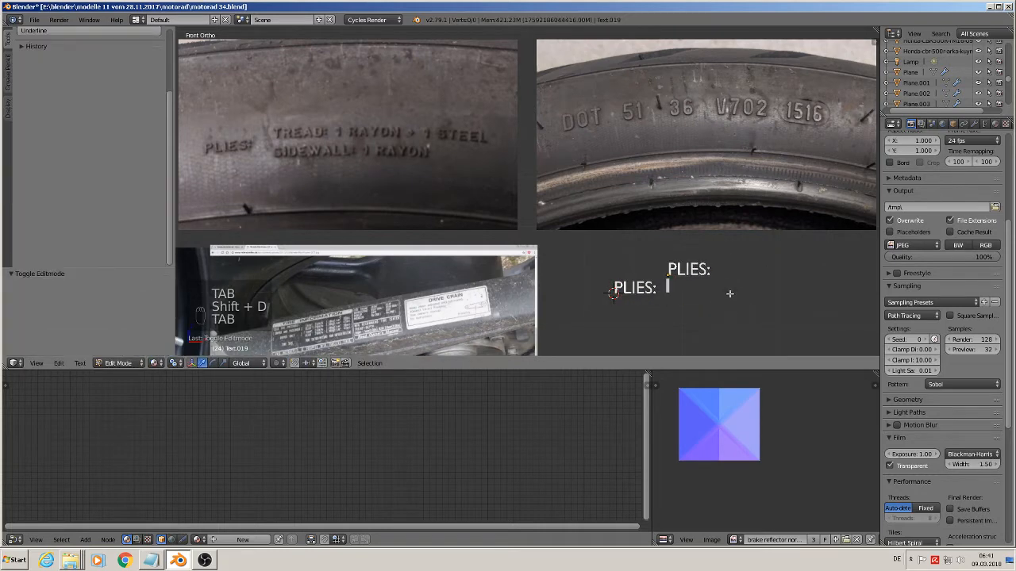
key("BackSpace")
key("BackSpace")
key("BackSpace")
key("BackSpace")
key("BackSpace")
key("BackSpace")
key("BackSpace")
key("BackSpace")
key("BackSpace")
key("BackSpace")
key("BackSpace")
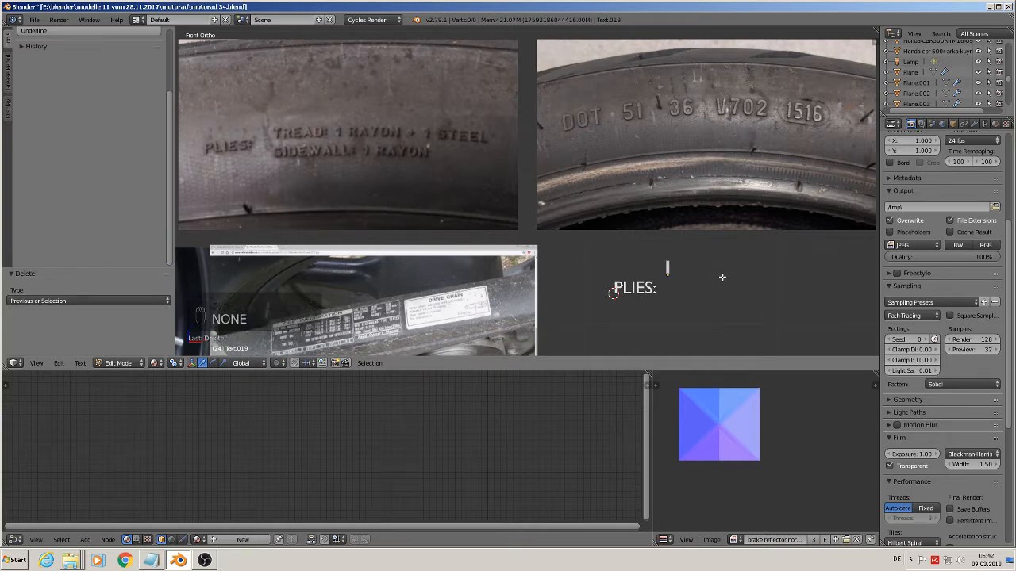
Enter "TREAD ! RAYON + ! STEEL" in the duplicated text object
type("TR")
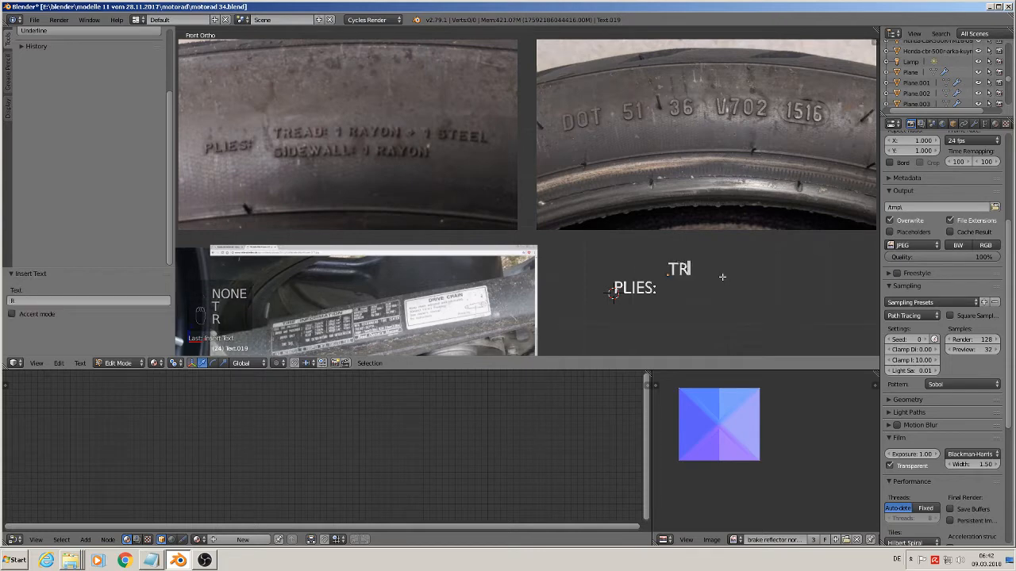
type("EAD 1")
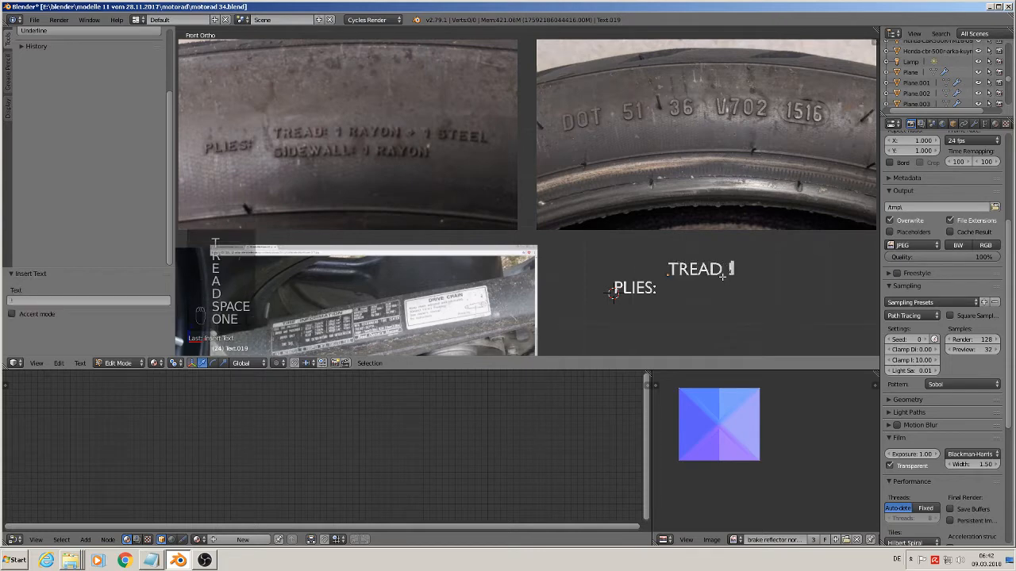
type(" RA")
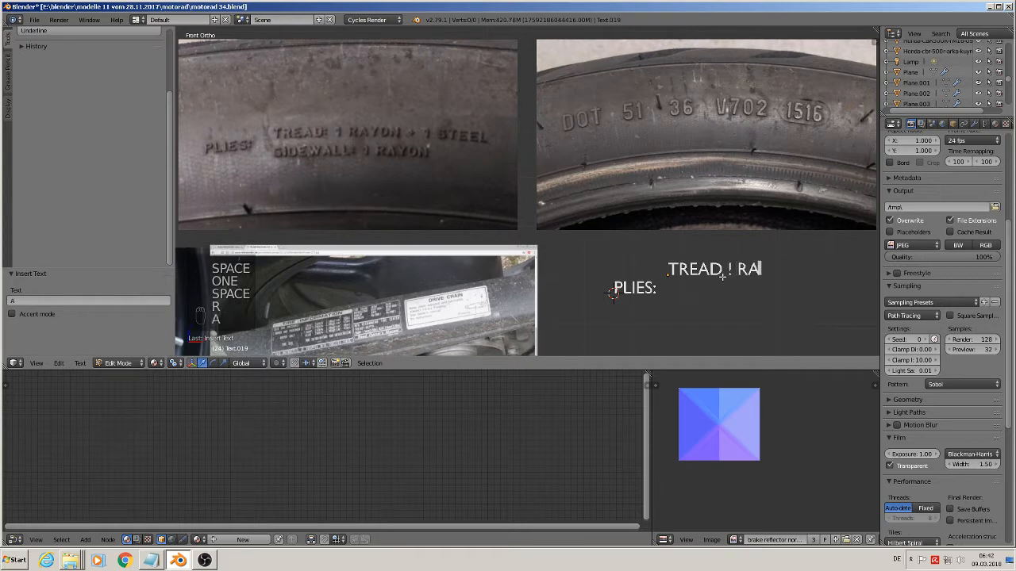
type("YON")
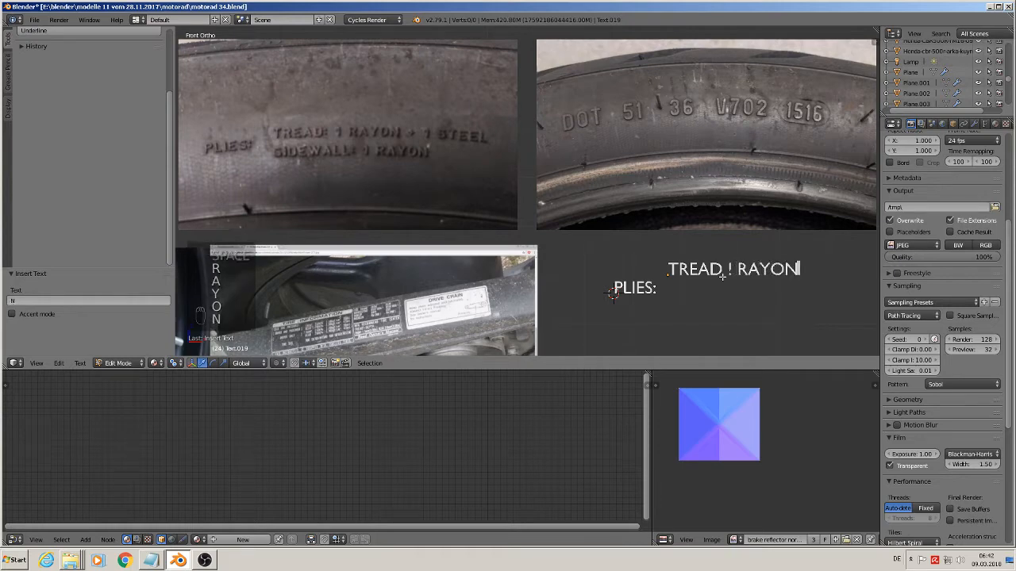
type(" + ")
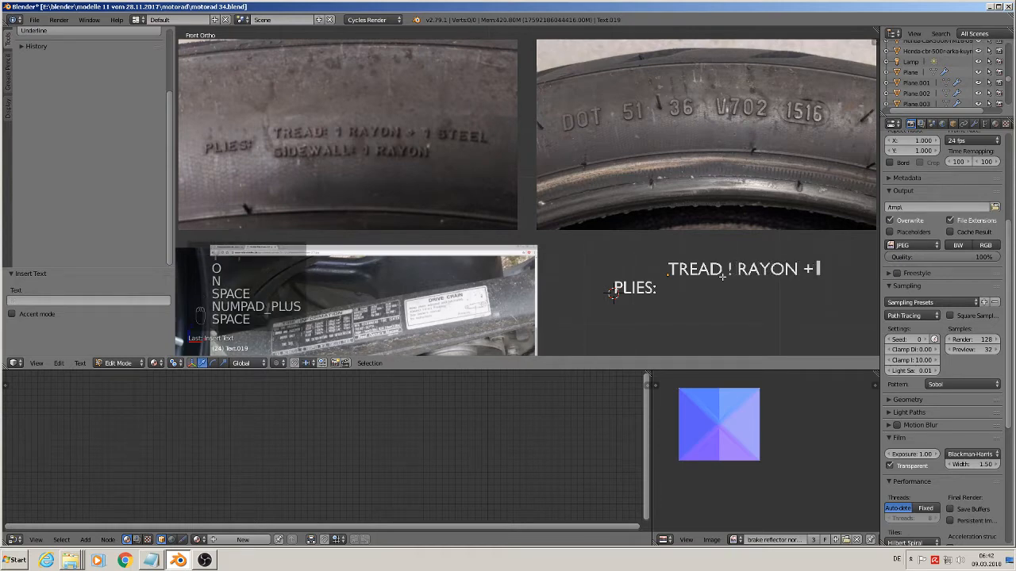
type("1 STE")
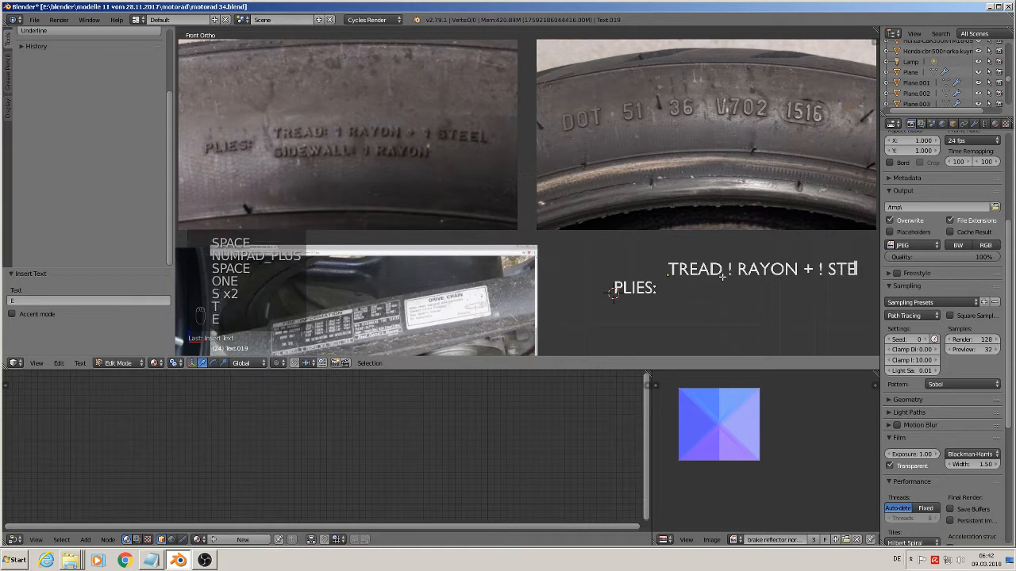
type("EL")
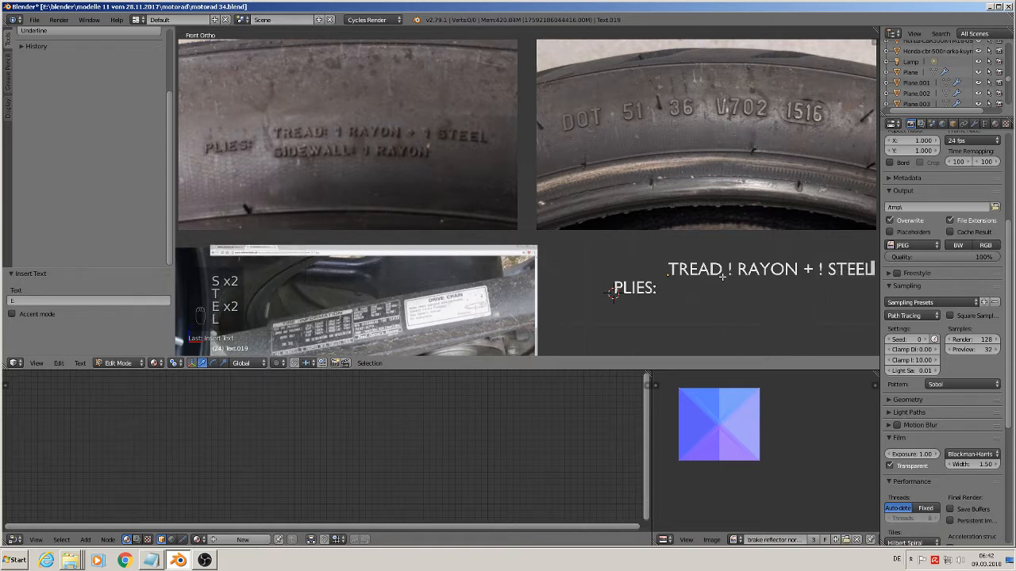
Replace the exclamation mark before "STEEL" in the tread line with "1"
key("Left")
key("Left")
key("Left")
key("Left")
key("Left")
key("Left")
key("Left")
key("Left")
key("Left")
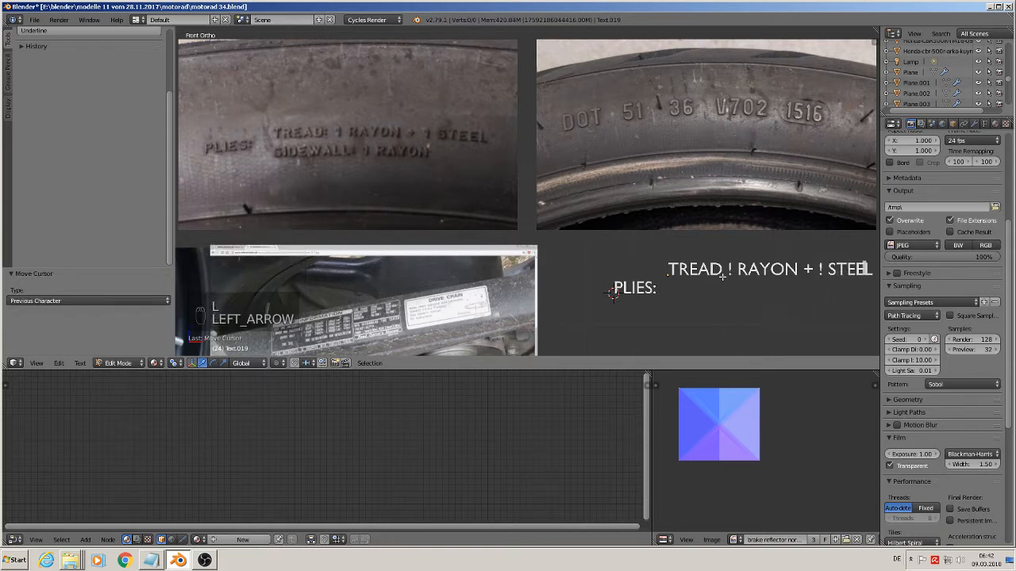
key("Right")
key("Right")
key("Right")
key("Right")
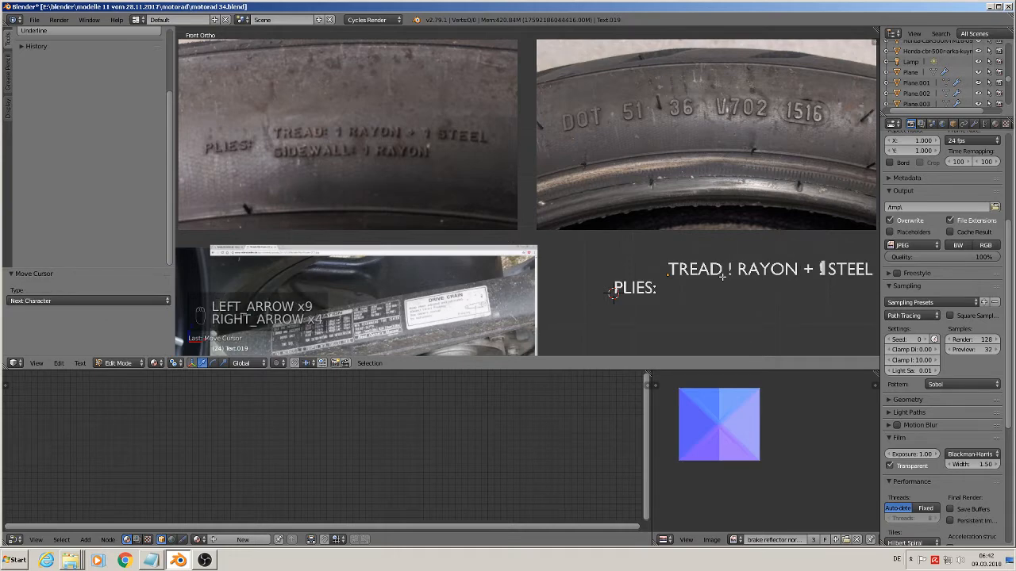
key("BackSpace")
type("1")
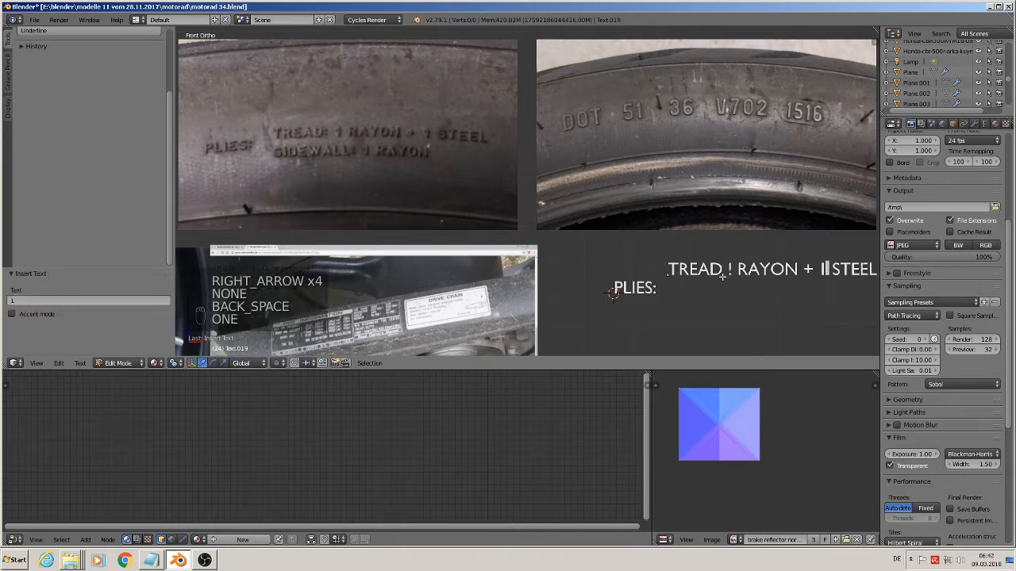
Replace the exclamation mark before "RAYON" in the tread line with "1"
key("Left")
key("Left")
key("Left")
key("Left")
key("Left")
key("Left")
key("Left")
key("Left")
key("Left")
key("Left")
key("Left")
key("Right")
key("BackSpace")
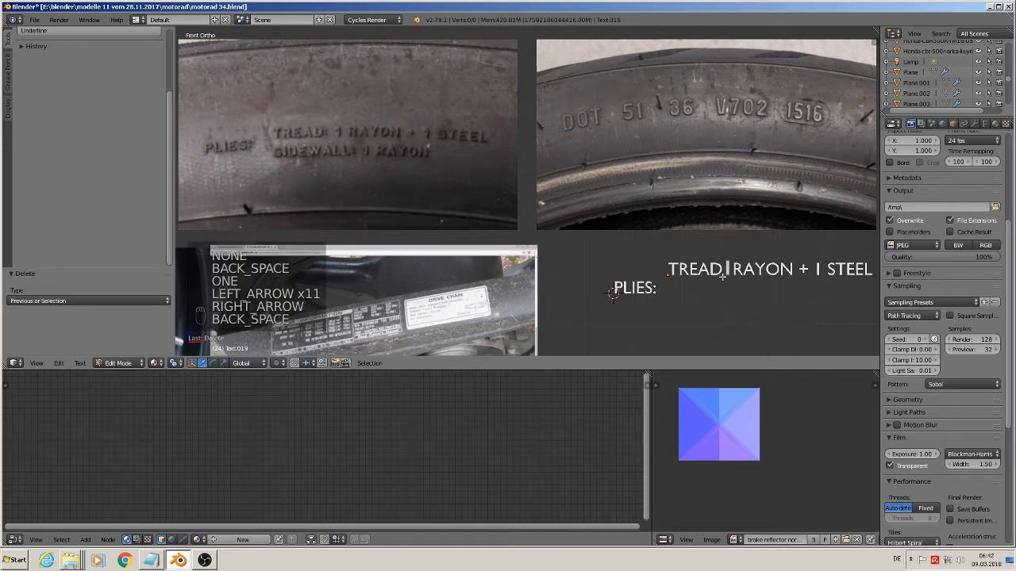
type("1")
Add a line break after "STEEL" and enter "SIDEWALL:" on the second line
key("Right")
key("Right")
key("Right")
key("Right")
key("Right")
key("Right")
key("Right")
key("Right")
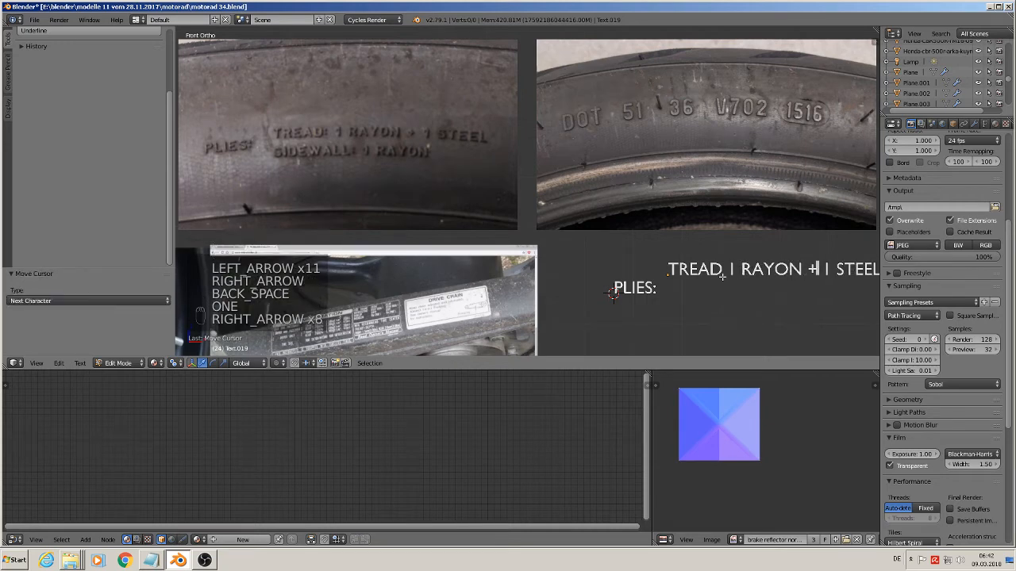
key("Right")
key("Right")
key("Right")
key("Right")
key("Right")
key("Right")
key("Right")
key("Right")
key("Right")
key("Right")
key("Return")
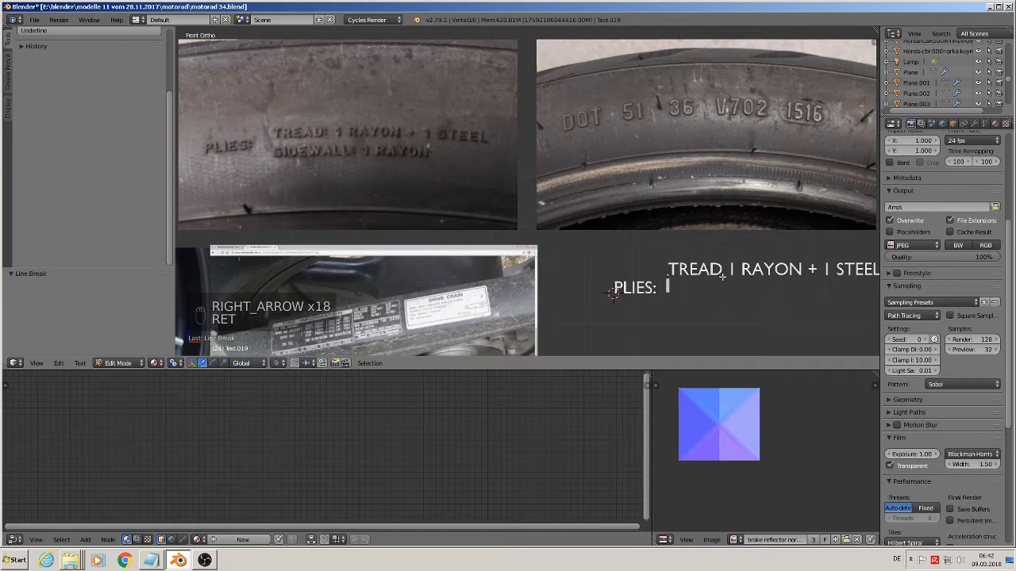
type("SIDEW")
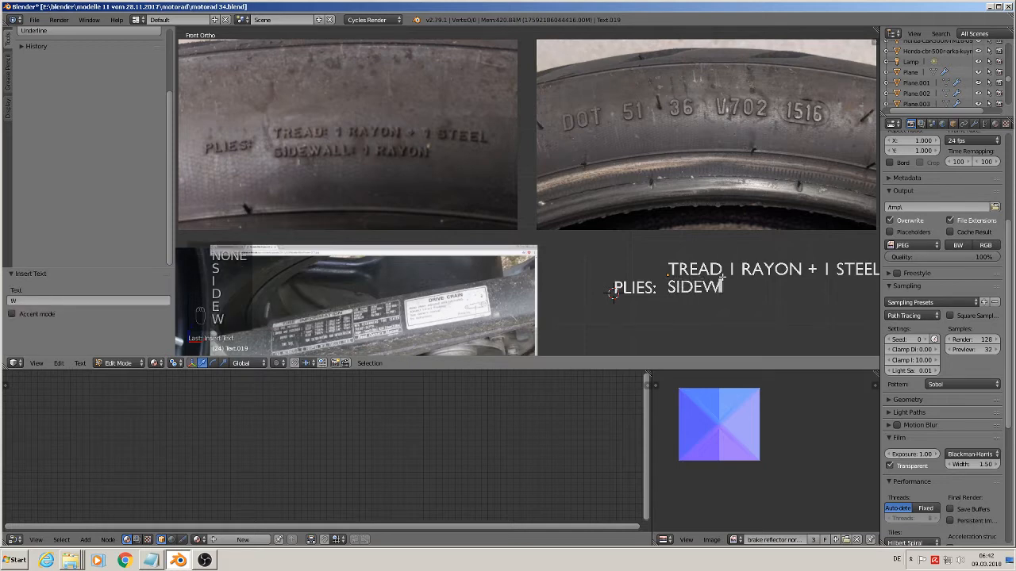
type("ALLL")
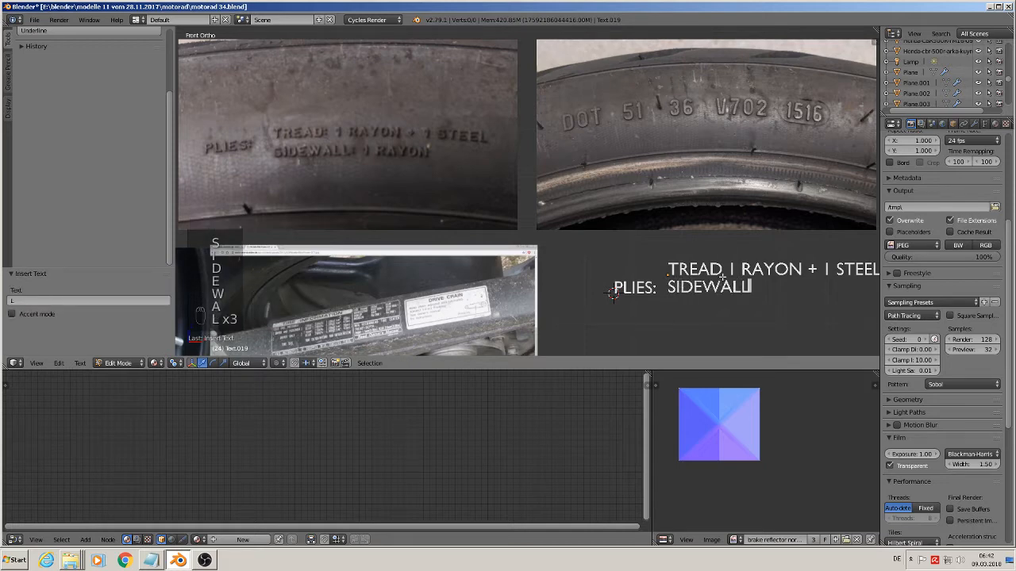
type("A")
key("BackSpace")
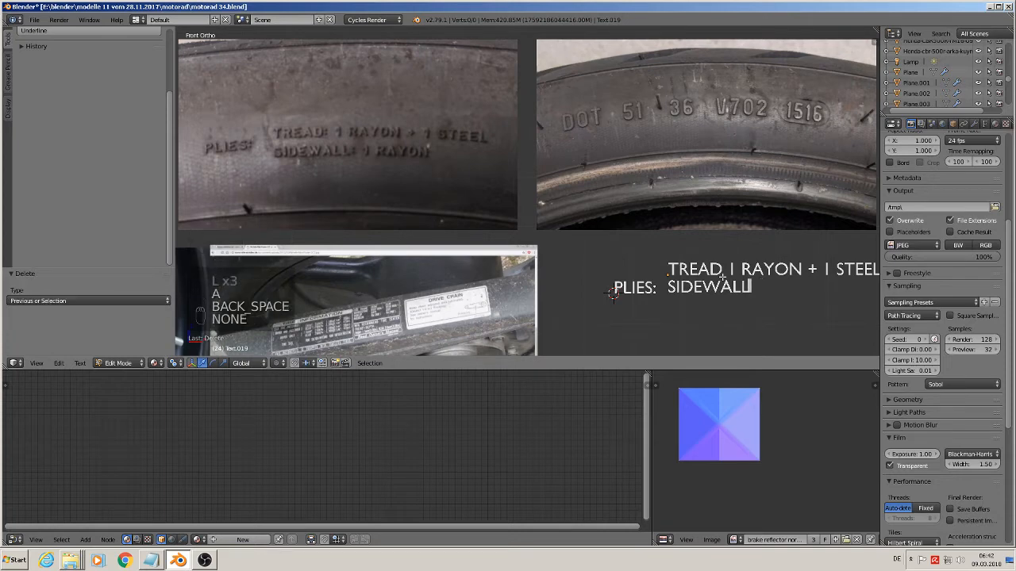
type(":")
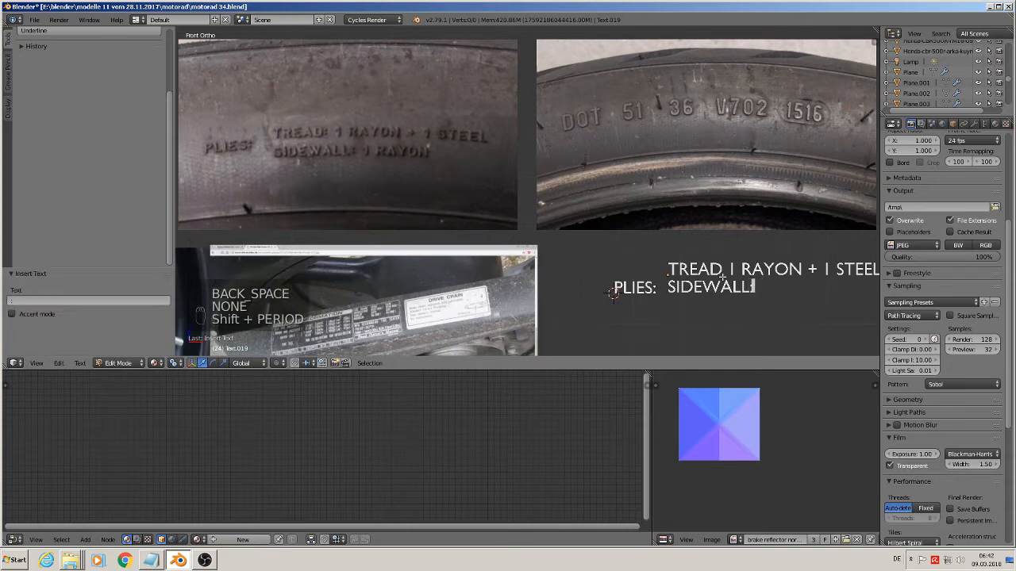
Complete the second line with " 1 RAYON", finish editing the text and deselect everything
key("Tab")
key("Tab")
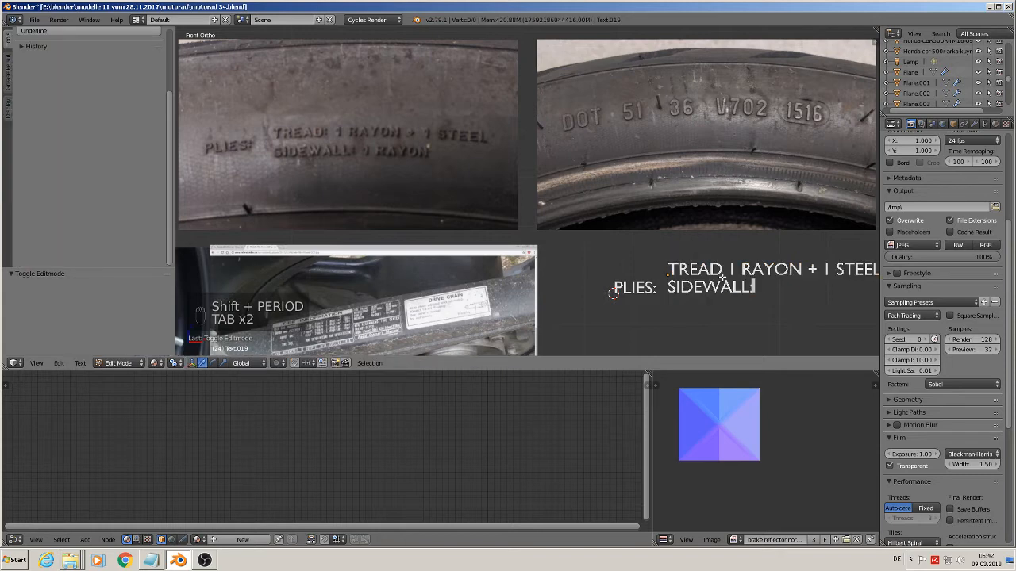
type("1 ")
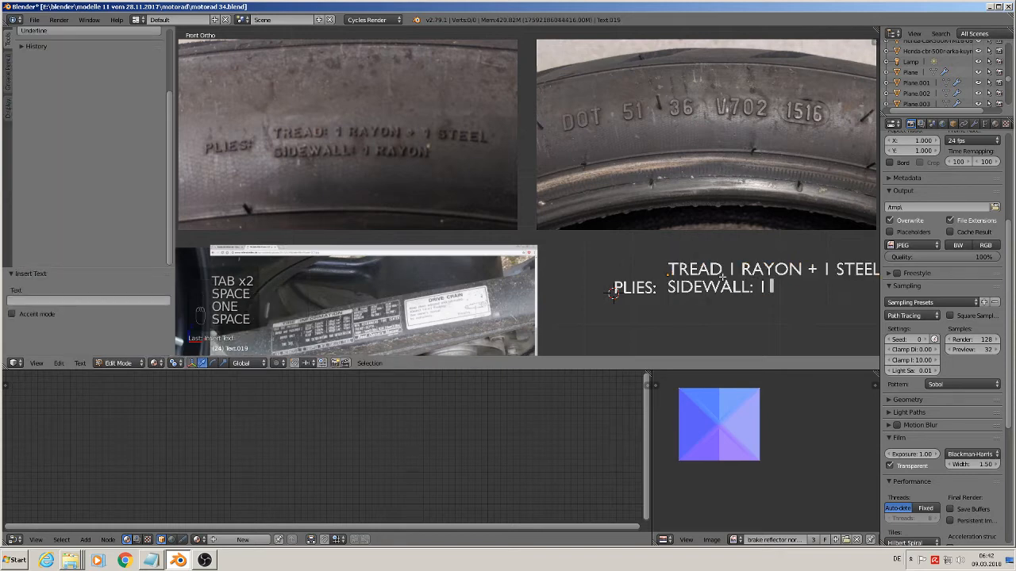
type("RAY")
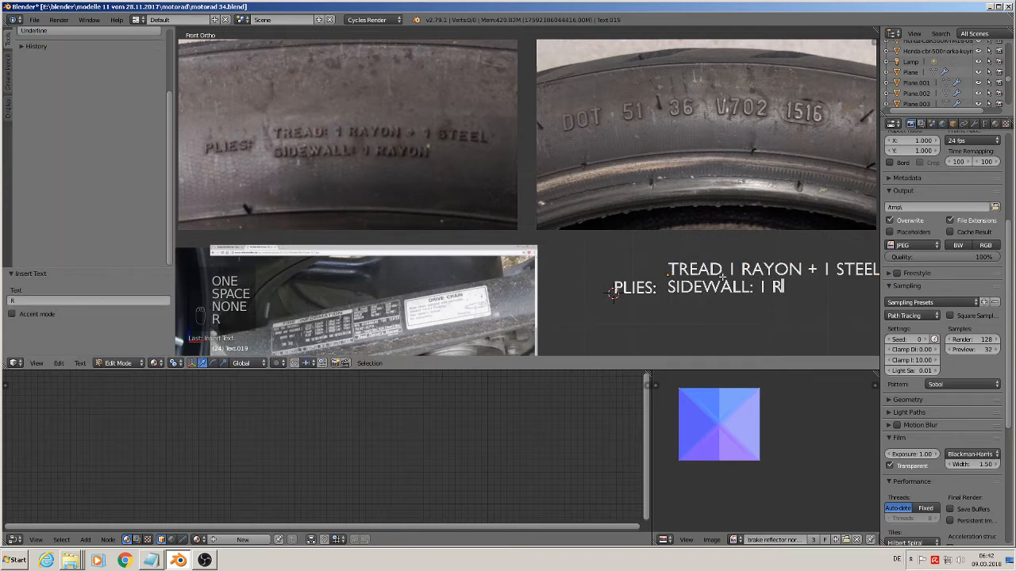
type("IO")
key("BackSpace")
key("BackSpace")
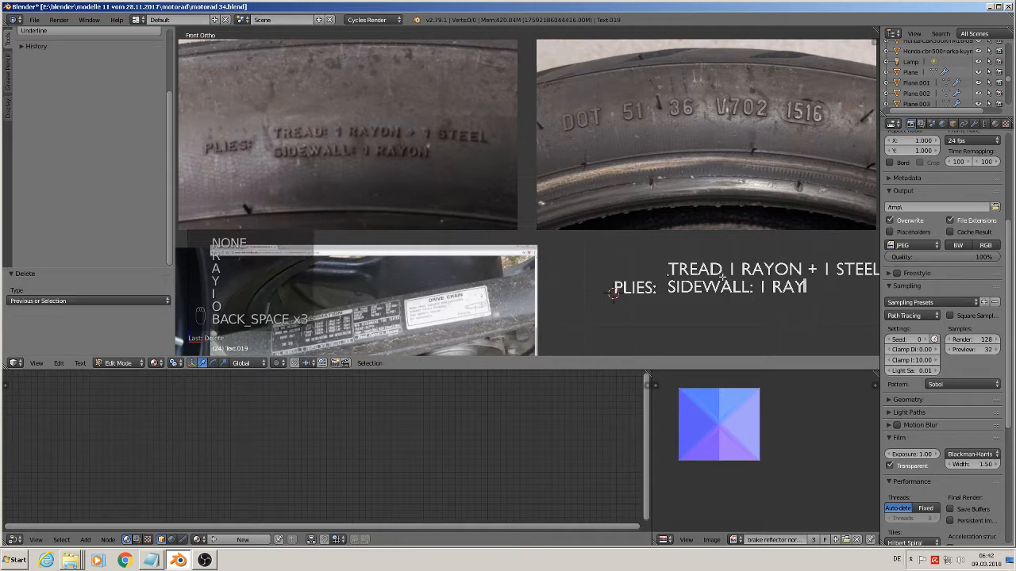
type("ON")
key("Tab")
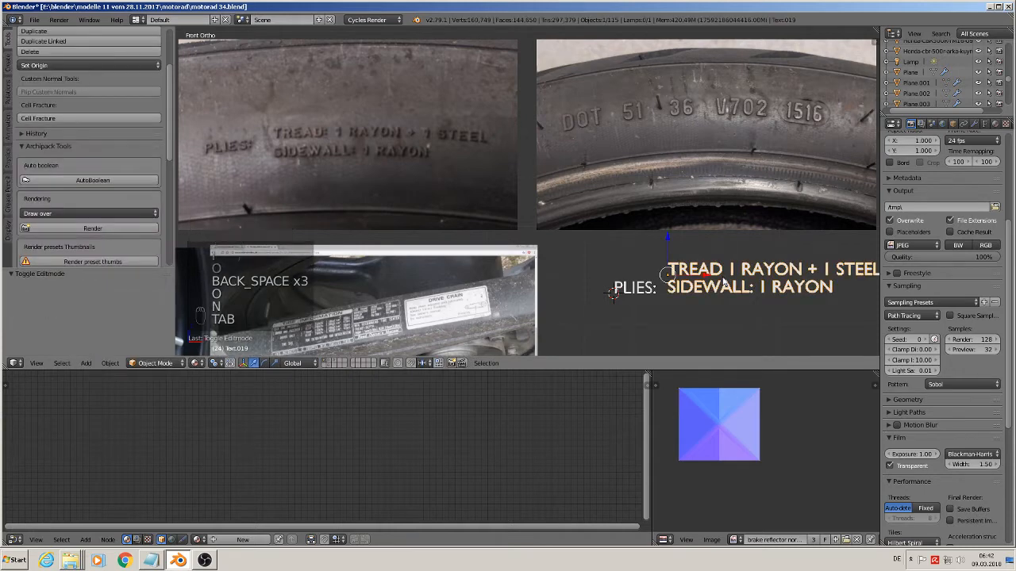
key("a")
key("a")
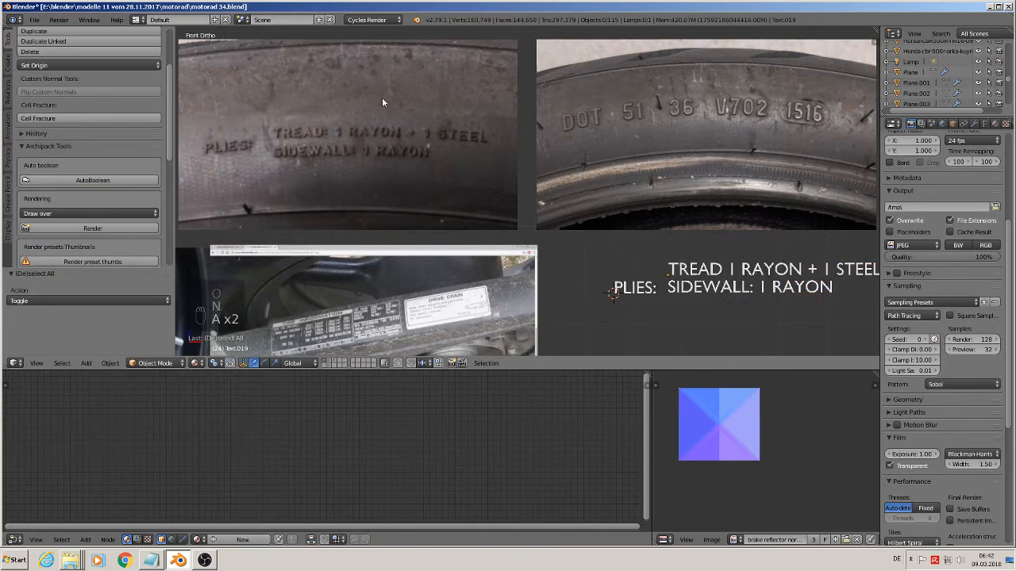
Nudge the "PLIES:" text up about 0.022 along Z to align it with the sidewall line, and deselect it
right_click(635, 290)
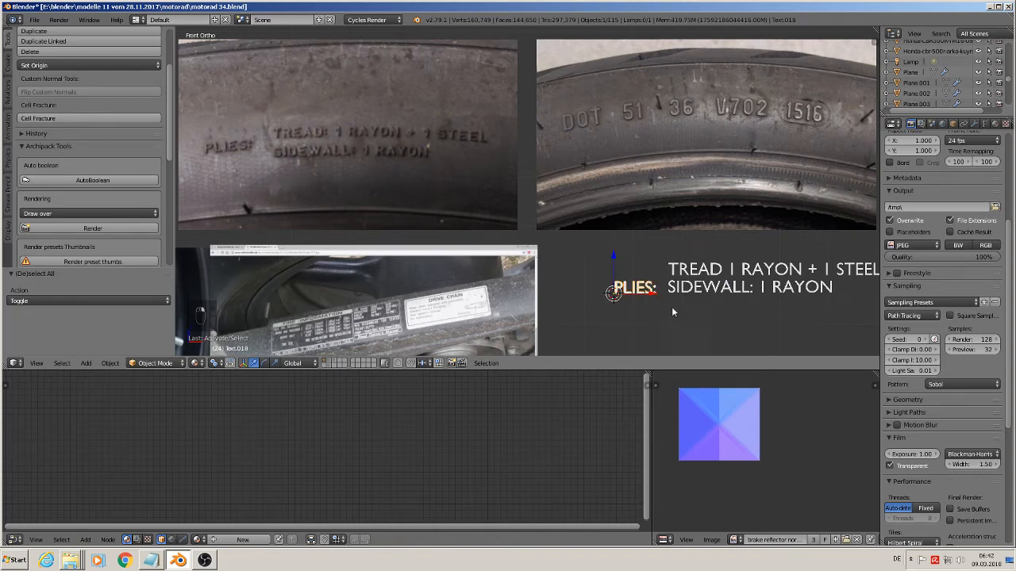
middle_click_drag(671, 308, 580, 289, "shift")
key("g")
key("z")
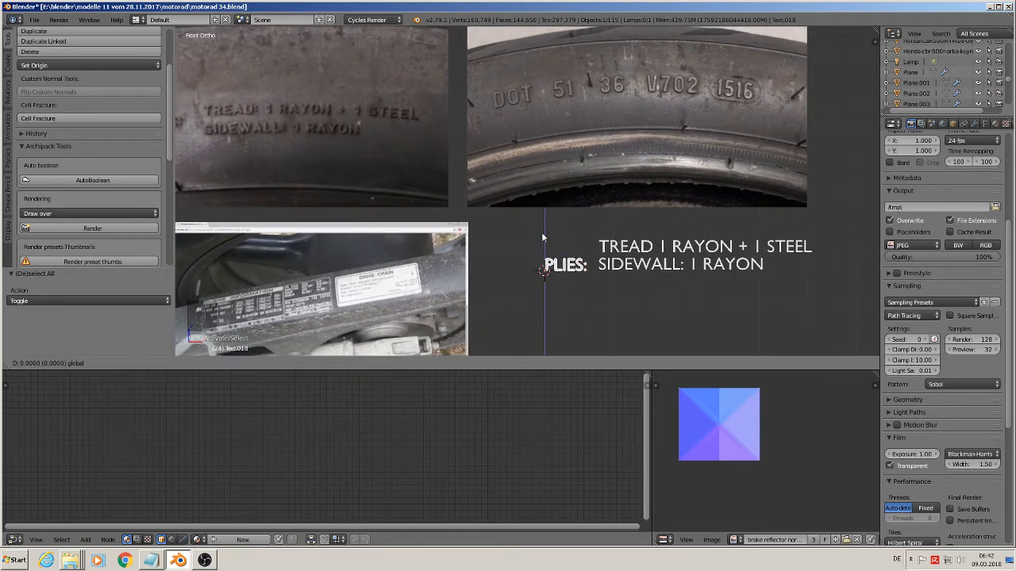
left_click_drag(543, 231, 543, 231)
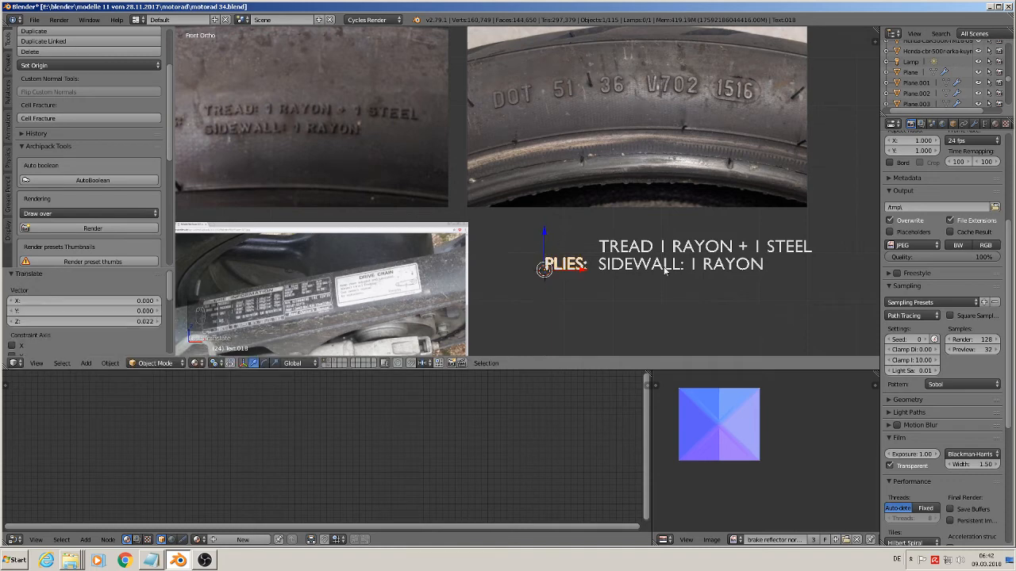
middle_click_drag(663, 277, 549, 254, "shift")
key("a")
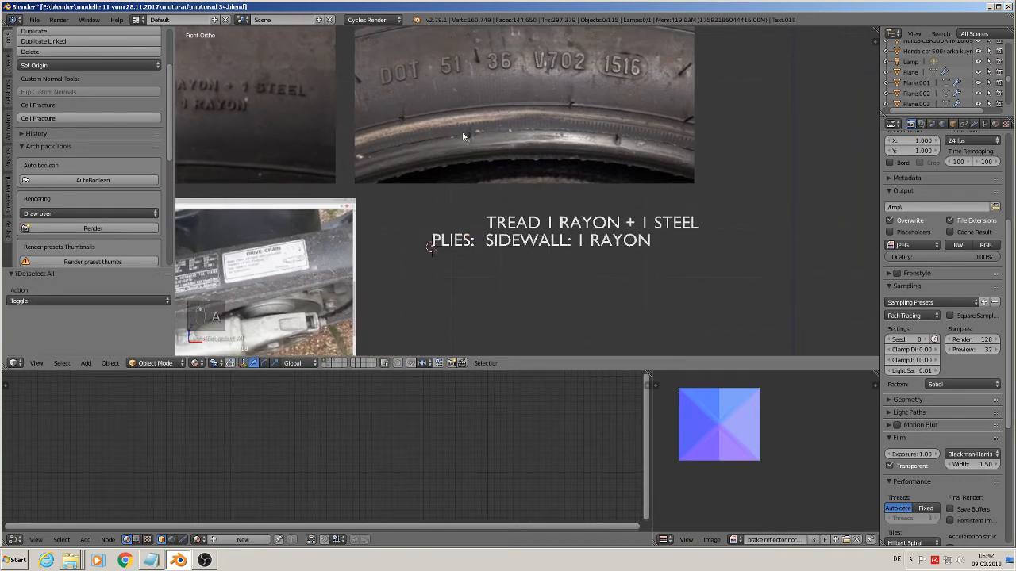
Duplicate the "PLIES:" text below the original and clear the copy's wording
right_click(530, 228)
right_click(441, 246)
key("shift+d")
left_click(476, 307)
key("Tab")
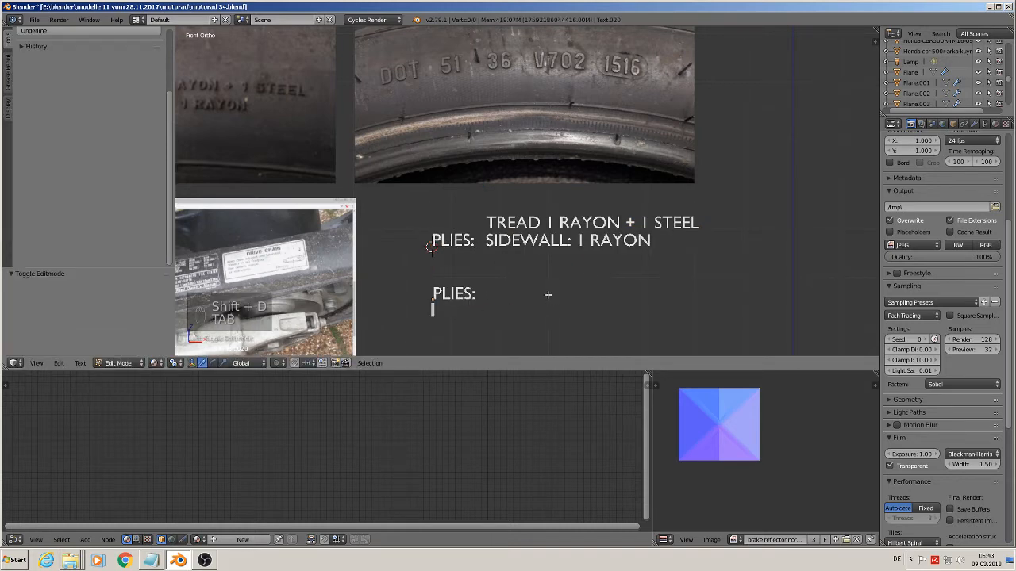
key("BackSpace")
key("BackSpace")
key("BackSpace")
key("BackSpace")
key("BackSpace")
key("BackSpace")
key("BackSpace")
key("BackSpace")
key("BackSpace")
key("BackSpace")
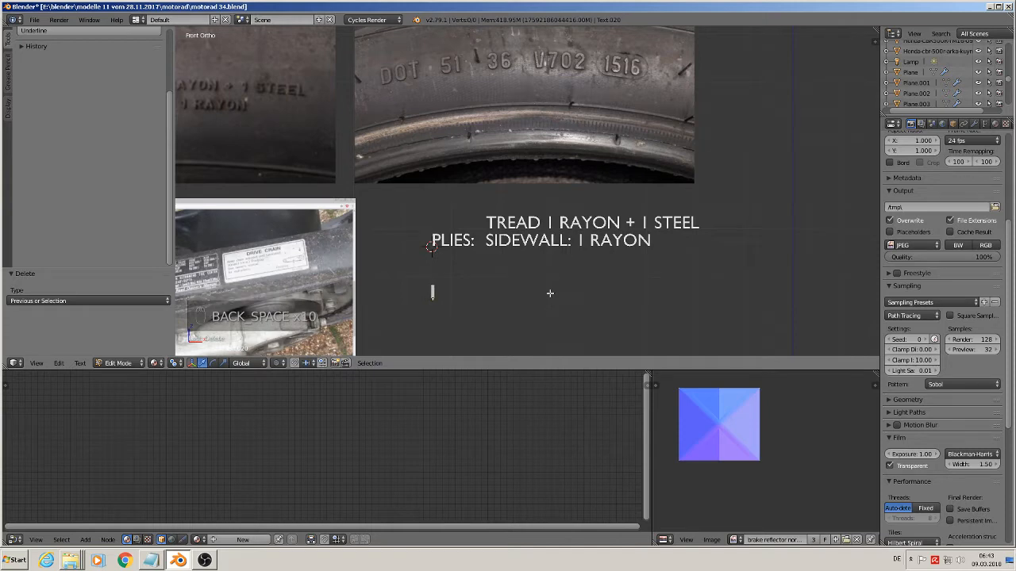
Enter "DOT 51 36 V702 1516" in the lower text, widely spacing the groups as on the tyre, and finish editing
type("DOT")
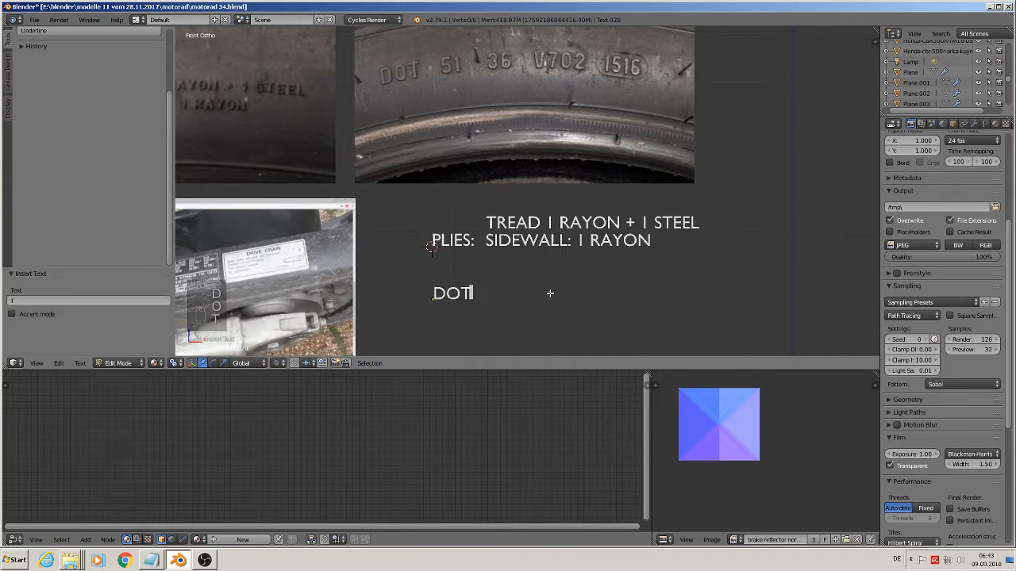
key("Tab")
key("Tab")
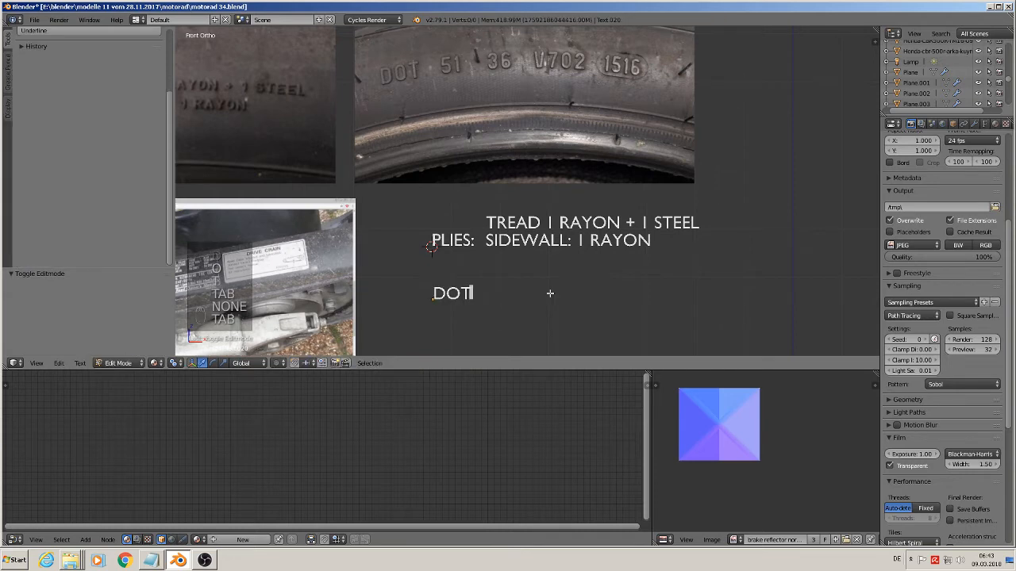
type("51")
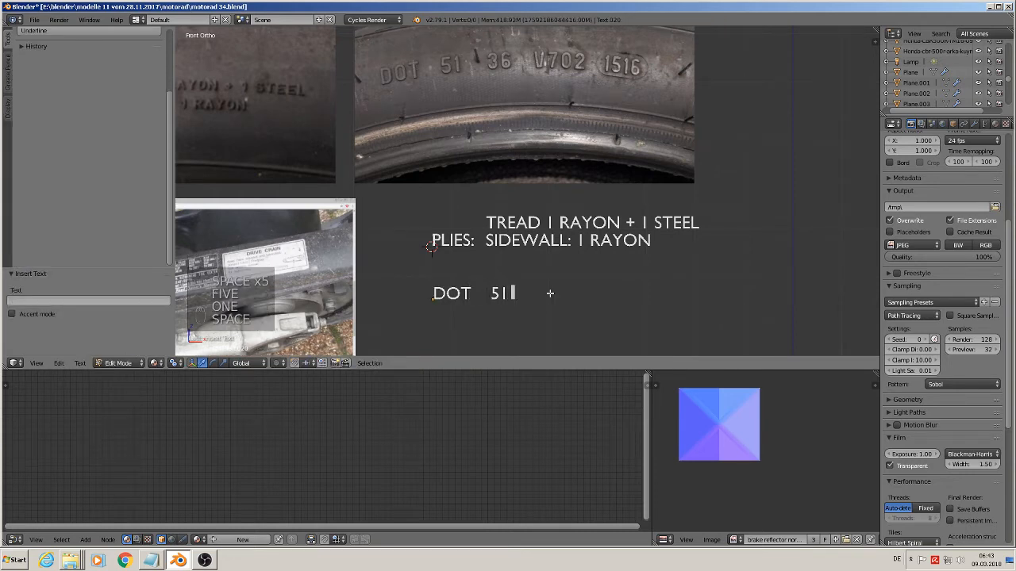
type("       36")
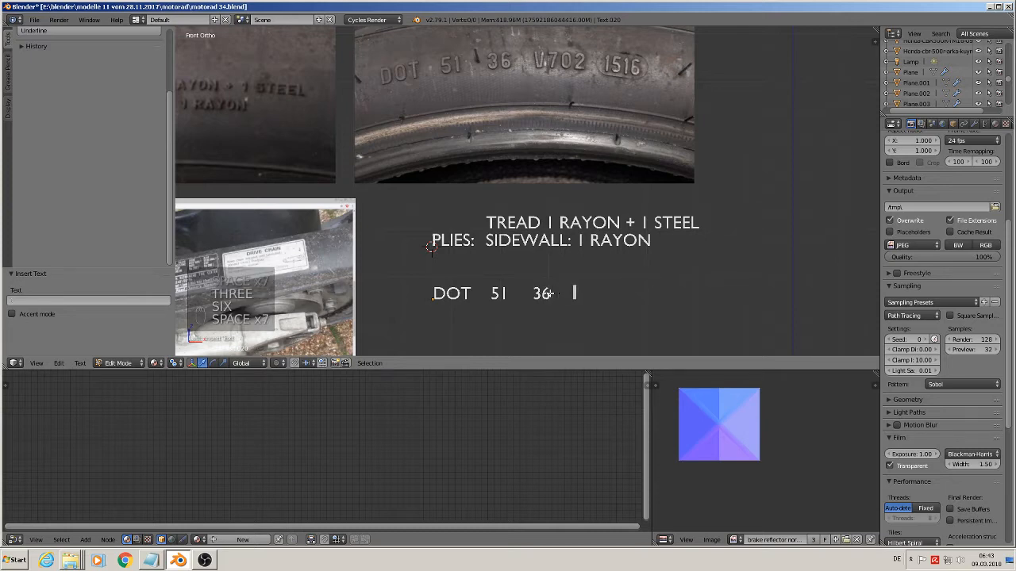
type("        V")
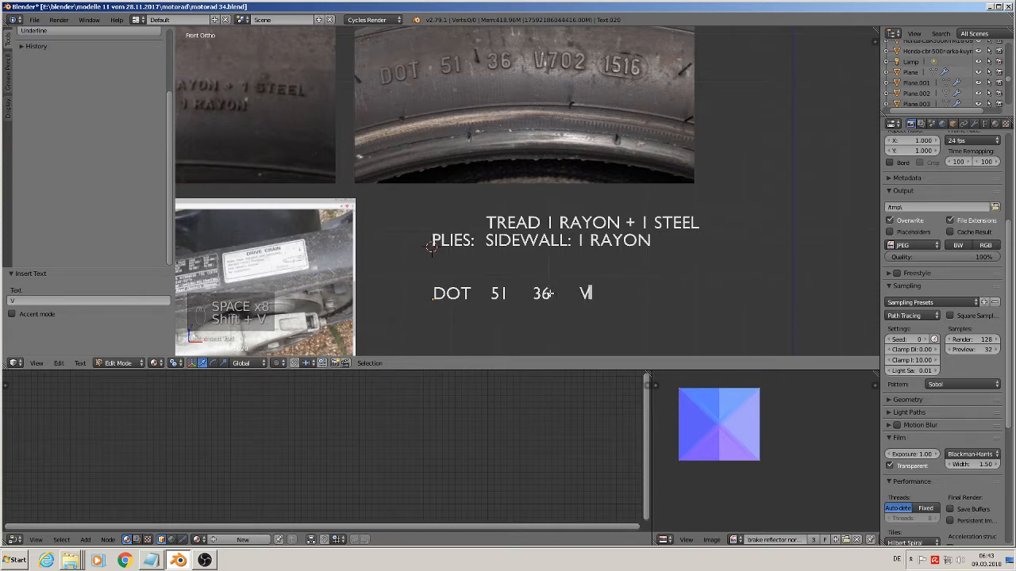
type("702 ")
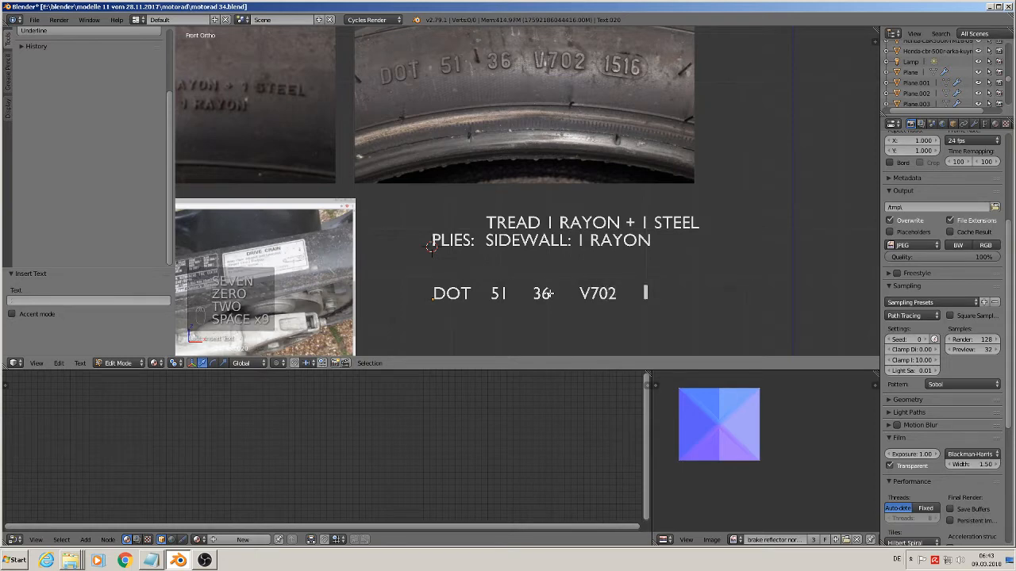
type("           1516")
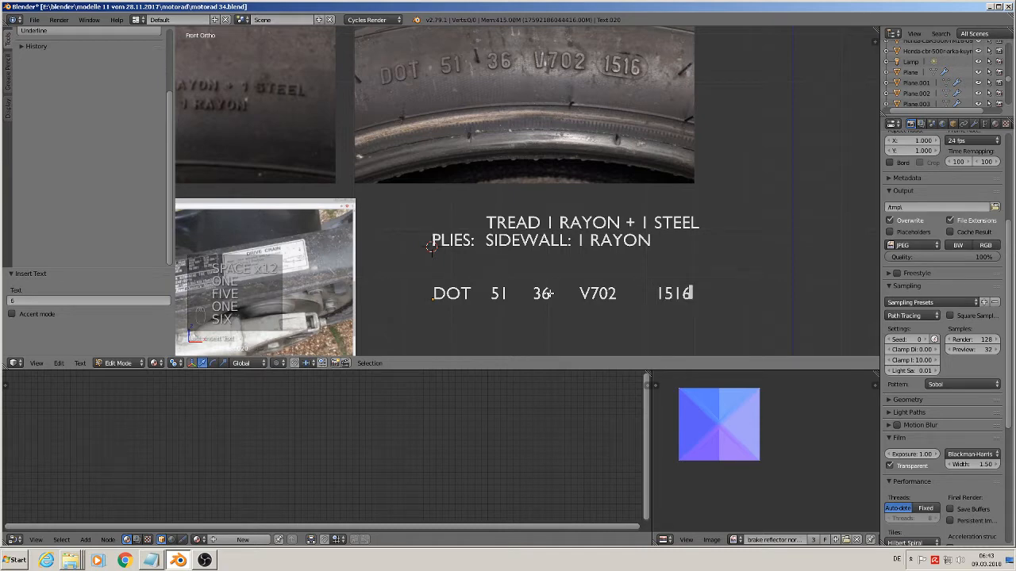
key("Tab")
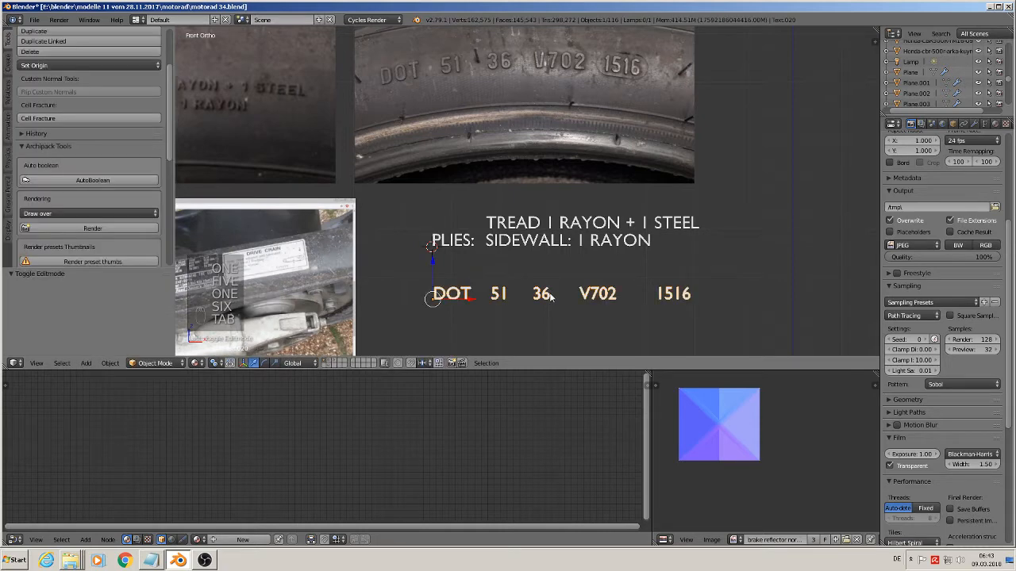
Duplicate the three text objects together and place the copies about 7.18 units along X
middle_click_drag(550, 296, 378, 257, "shift")
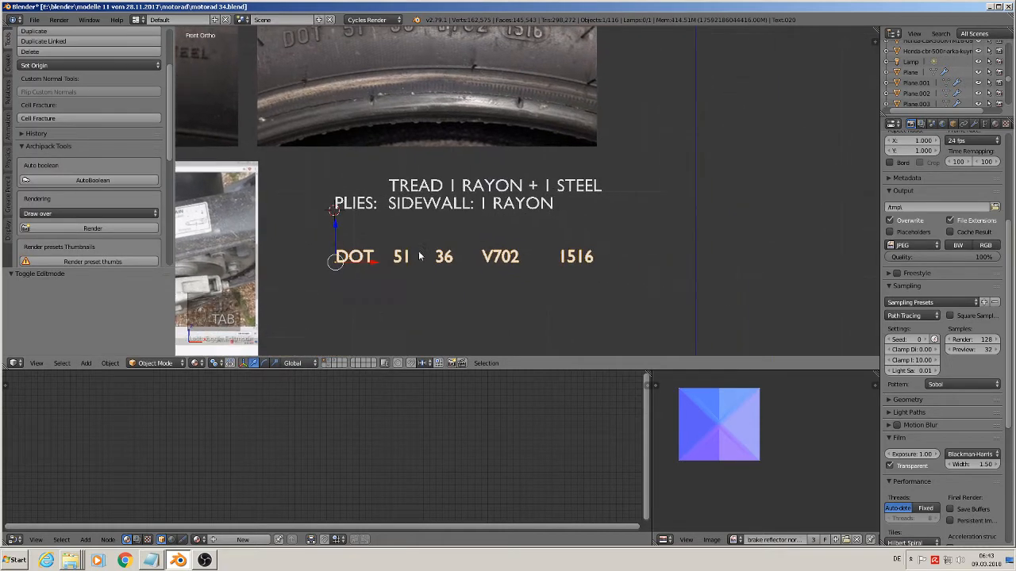
right_click(467, 209, "shift")
right_click(373, 203, "shift")
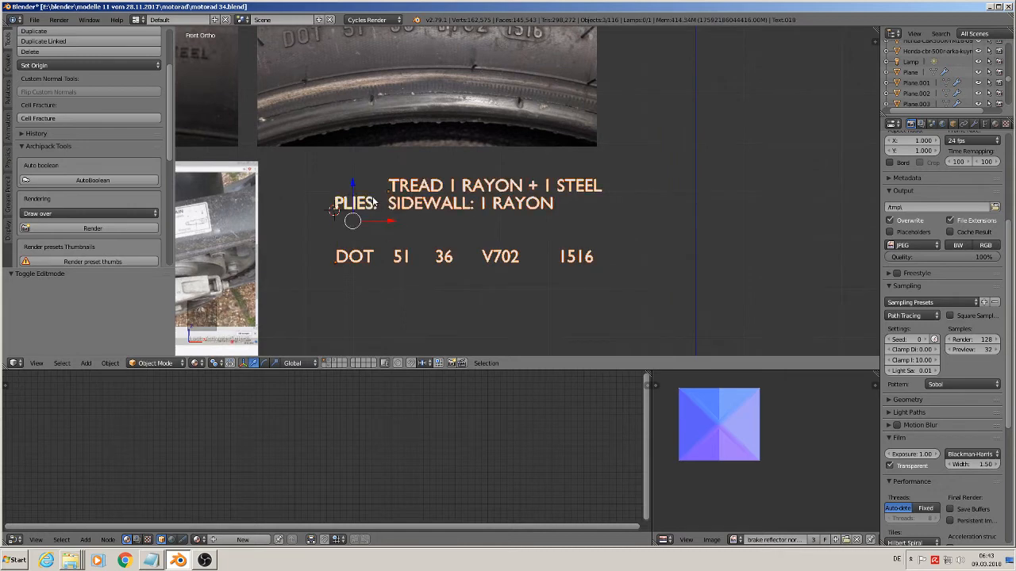
key("shift+d")
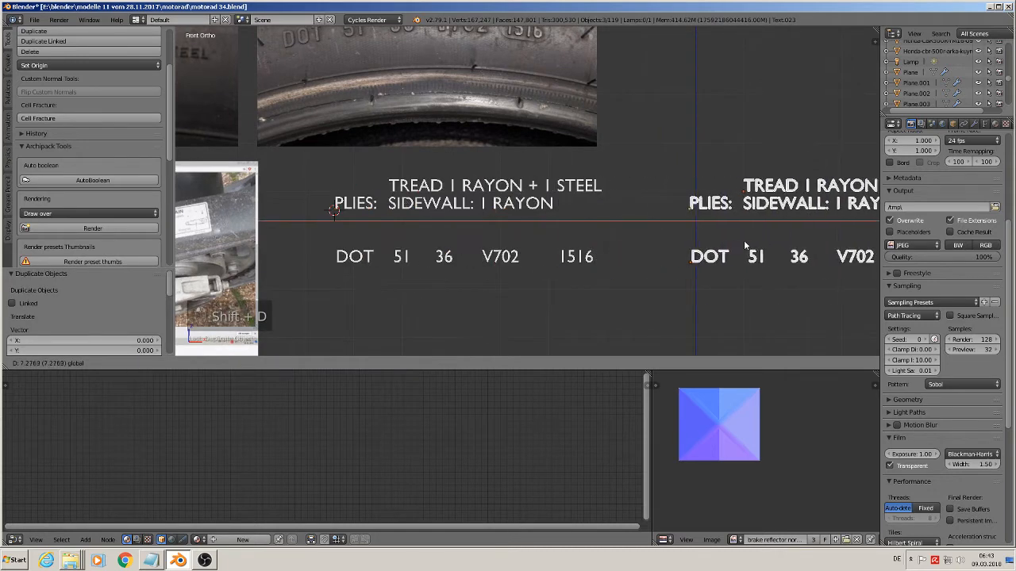
left_click(742, 240)
Convert the copied "PLIES:" text to a mesh and check its geometry in Edit Mode
middle_click_drag(671, 235, 352, 211, "shift")
scroll(413, 227, "up", 3)
scroll(424, 213, "down", 3)
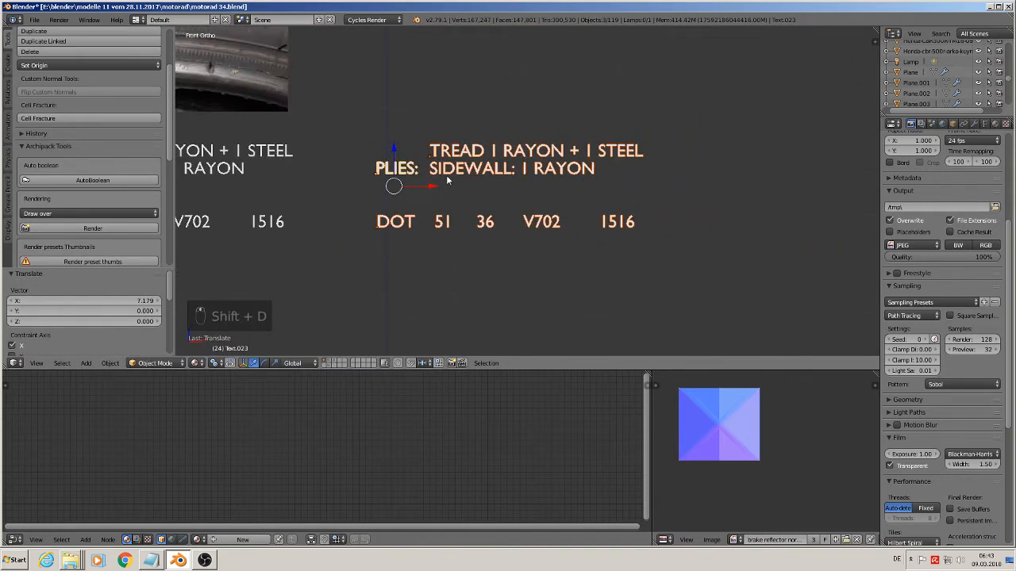
key("Tab")
key("Tab")
right_click(407, 171)
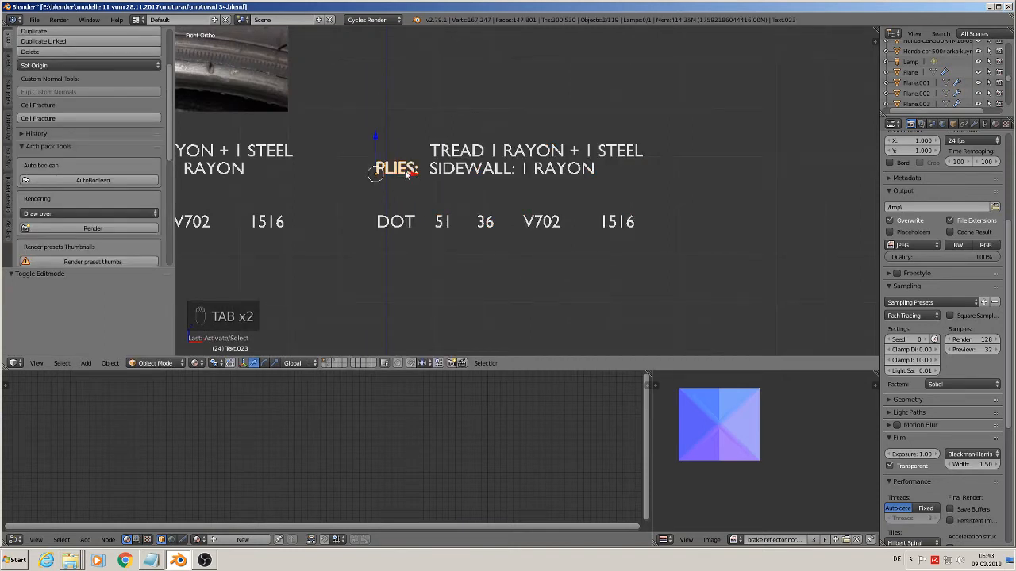
key("alt+c")
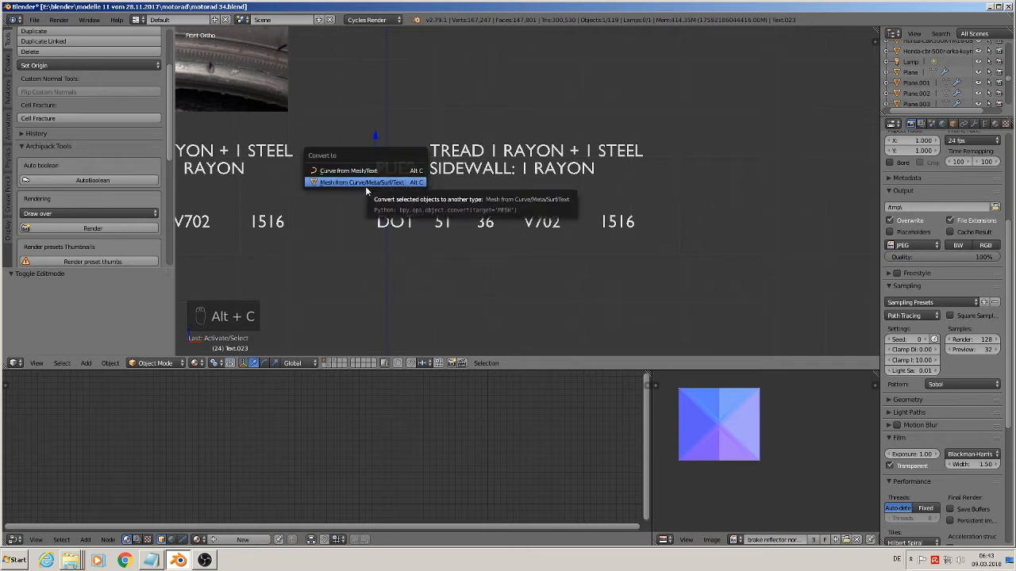
left_click(367, 182)
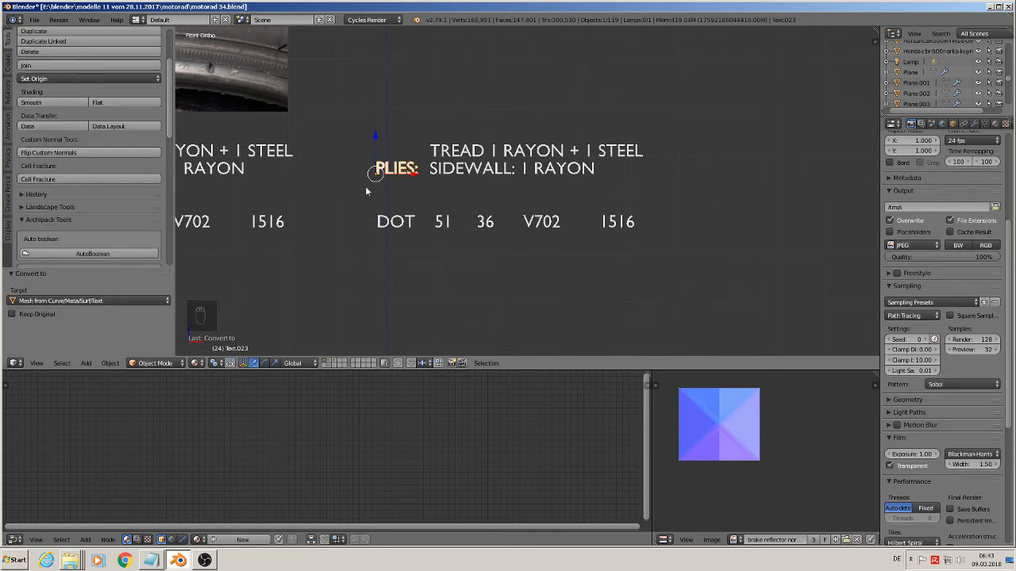
key("Tab")
scroll(392, 181, "up", 3)
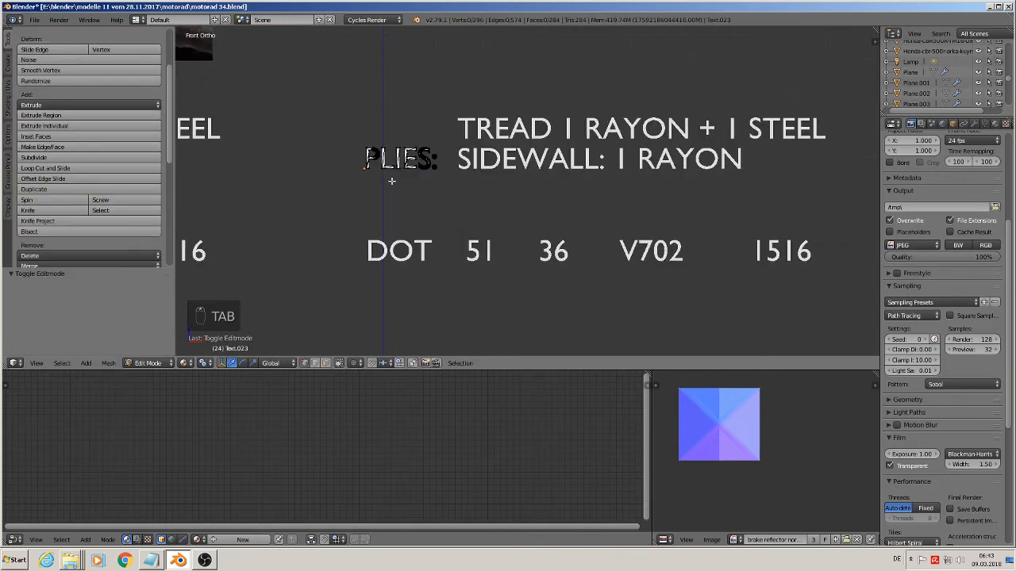
key("Tab")
Convert the copied "TREAD 1 RAYON + 1 STEEL SIDEWALL: 1 RAYON" text to a mesh
left_click(539, 158)
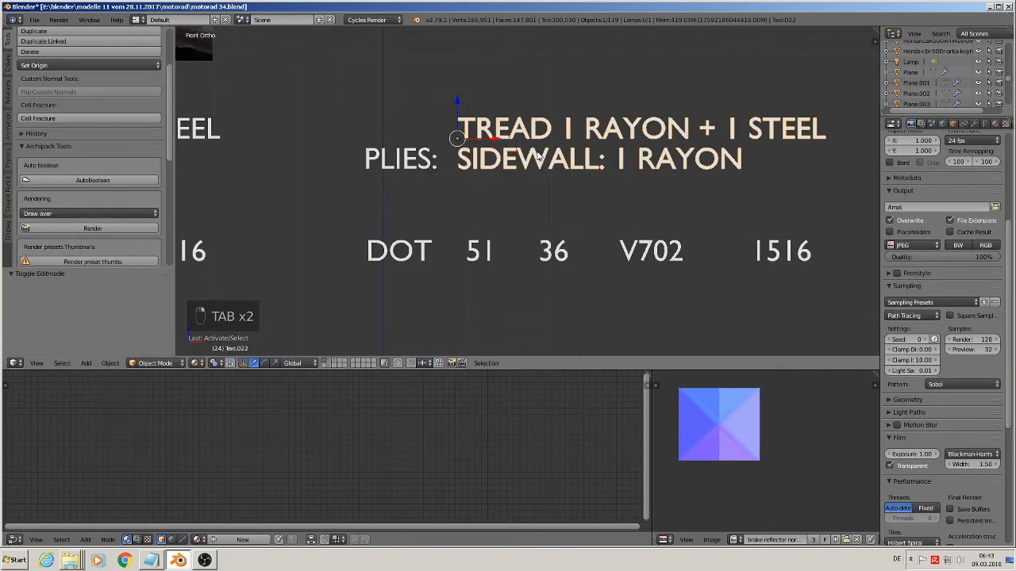
scroll(538, 172, "down", 2)
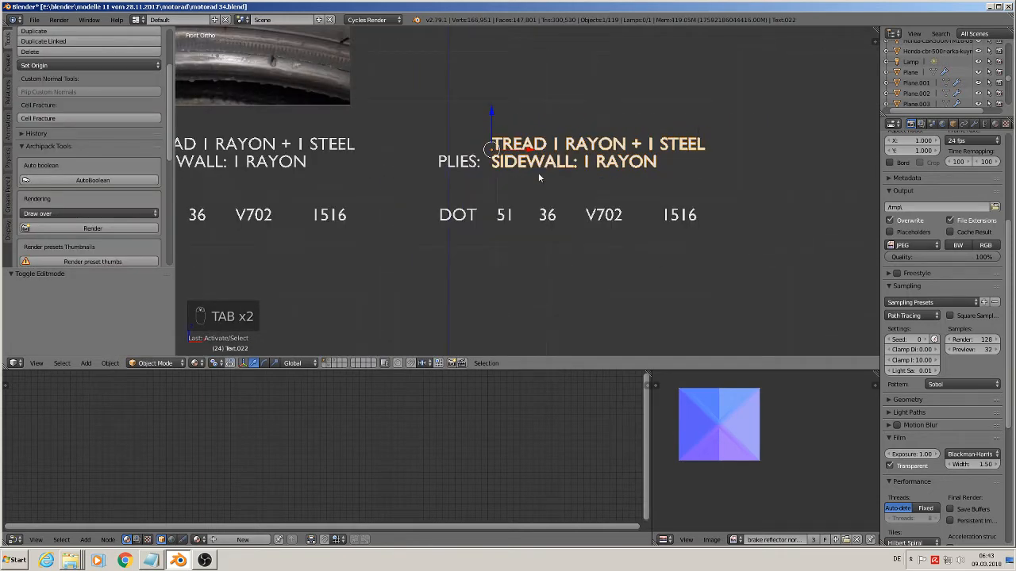
key("alt+c")
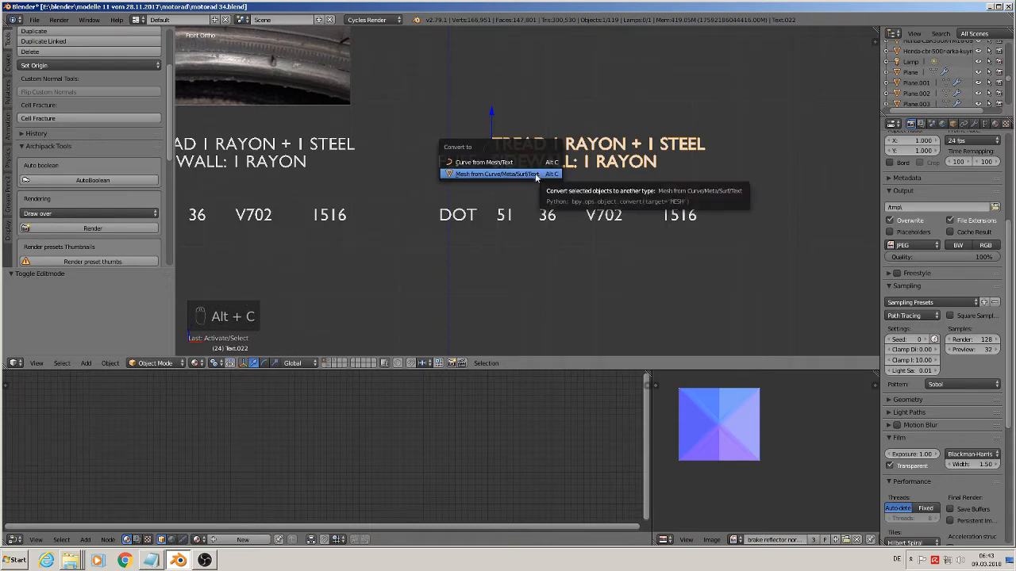
left_click(535, 173)
Convert the copied "DOT 51 36 V702 1516" text to a mesh and check its geometry in Edit Mode
left_click(512, 222)
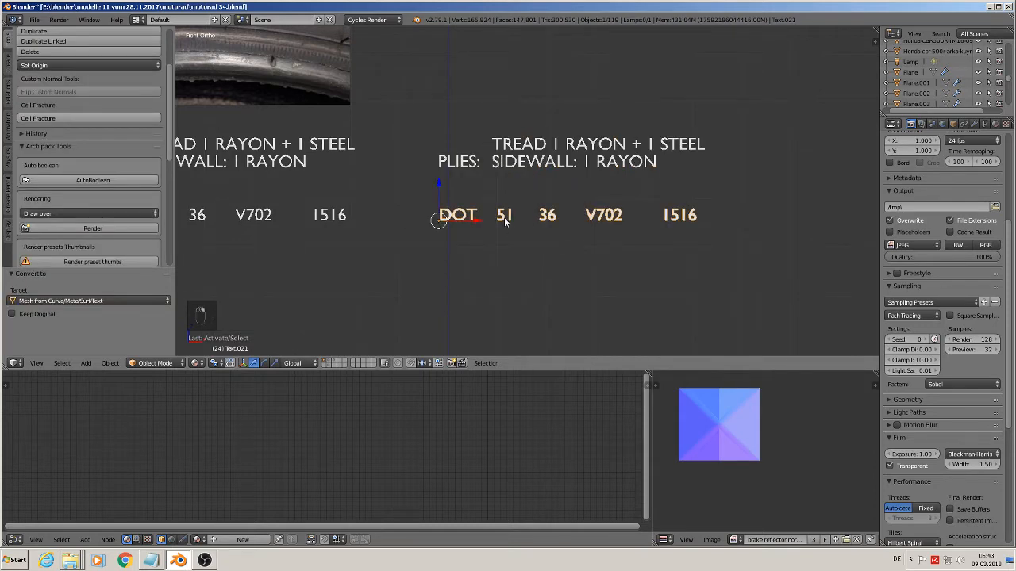
key("alt+c")
left_click(504, 217)
key("Tab")
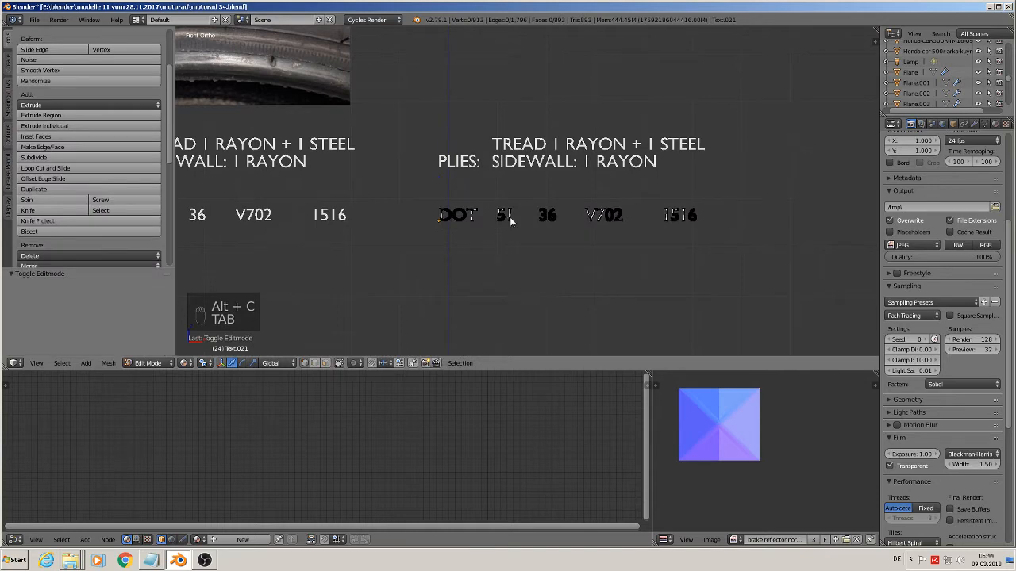
key("Tab")
Extrude all faces of the "DOT 51 36 V702 1516" mesh a short distance along Y to give the letters thickness
middle_click_drag(540, 231, 403, 236)
key("Tab")
key("a")
key("a")
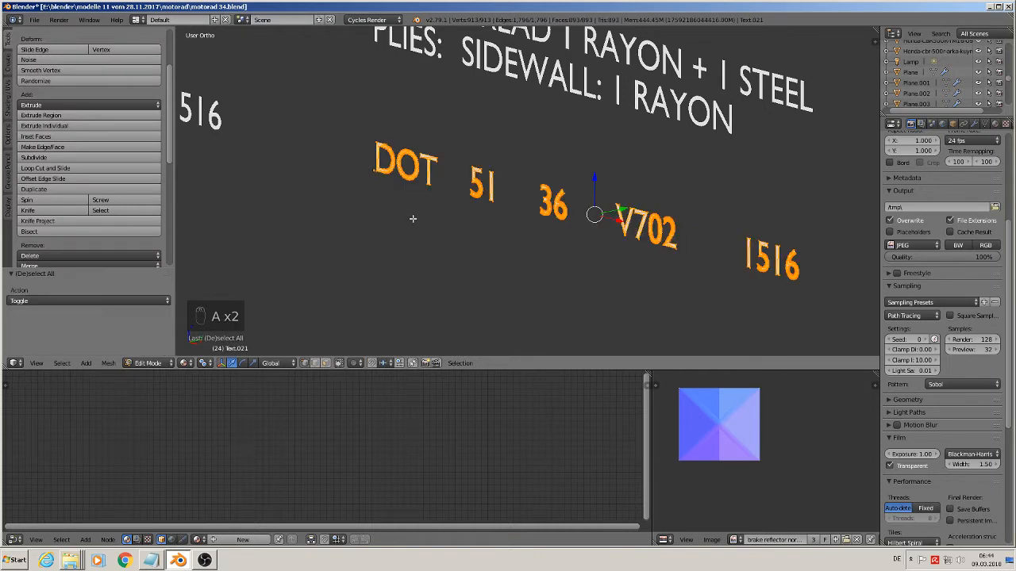
key("e")
right_click(412, 218)
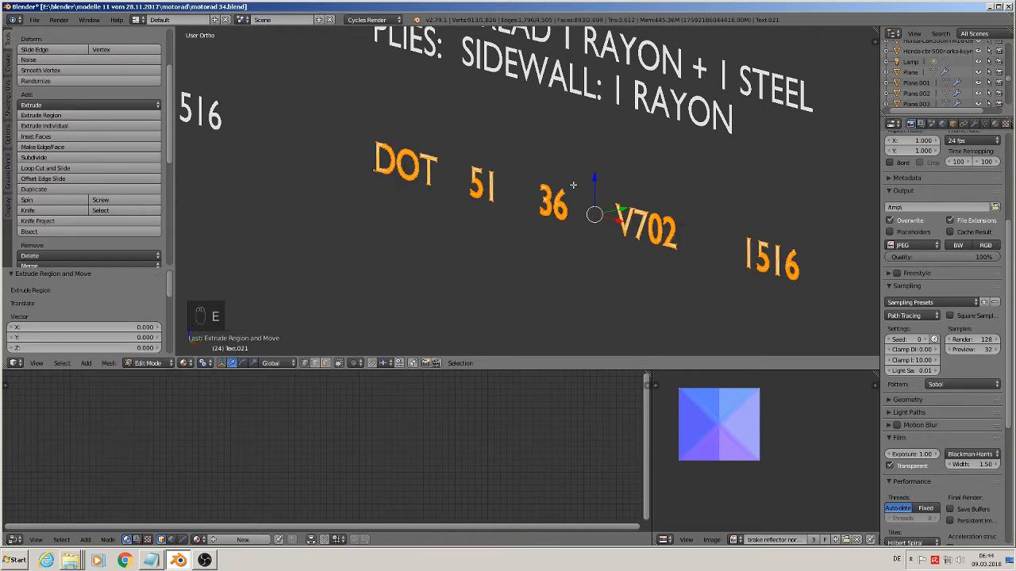
left_click_drag(626, 208, 633, 208)
key("Tab")
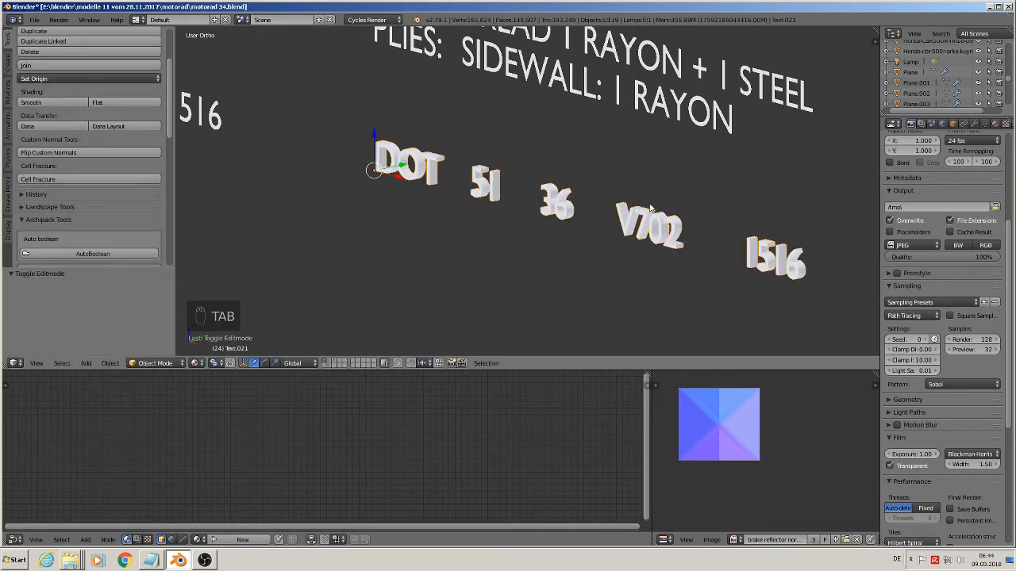
Scale the extruded faces of the DOT lettering up by about 1.09 to flare the letters' sides
key("shift")
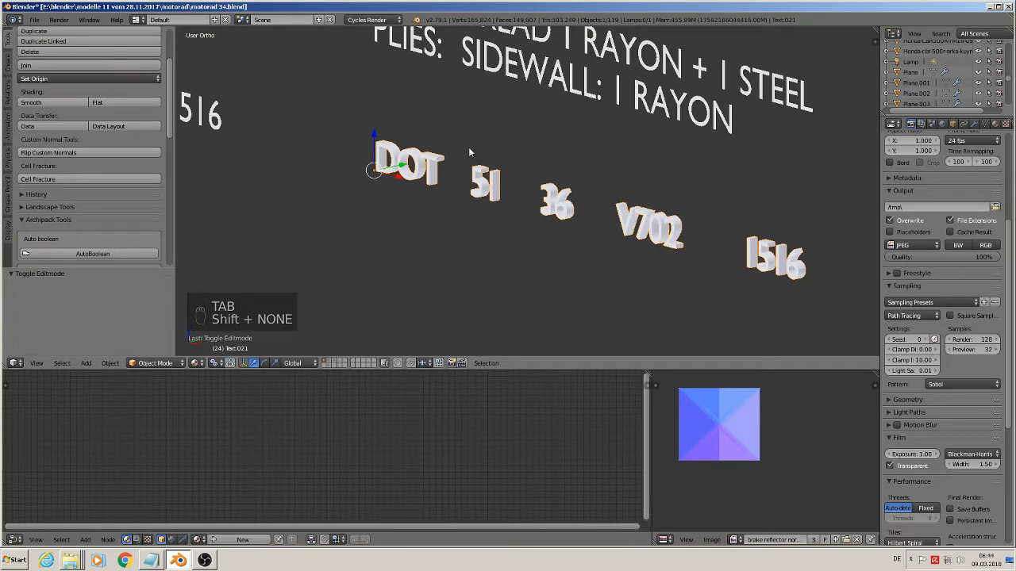
middle_click_drag(511, 189, 457, 179, "shift")
key("Tab")
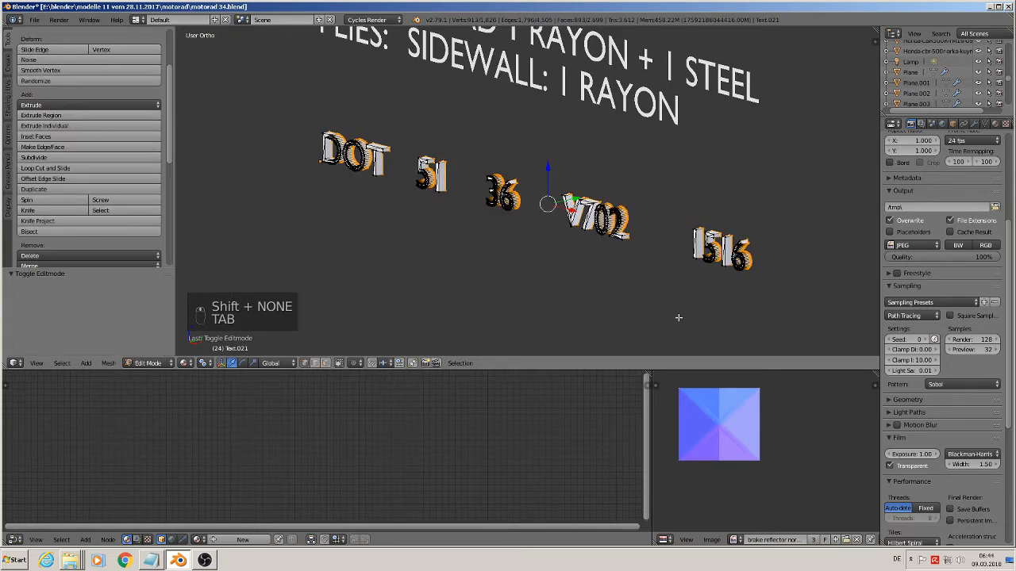
key("s")
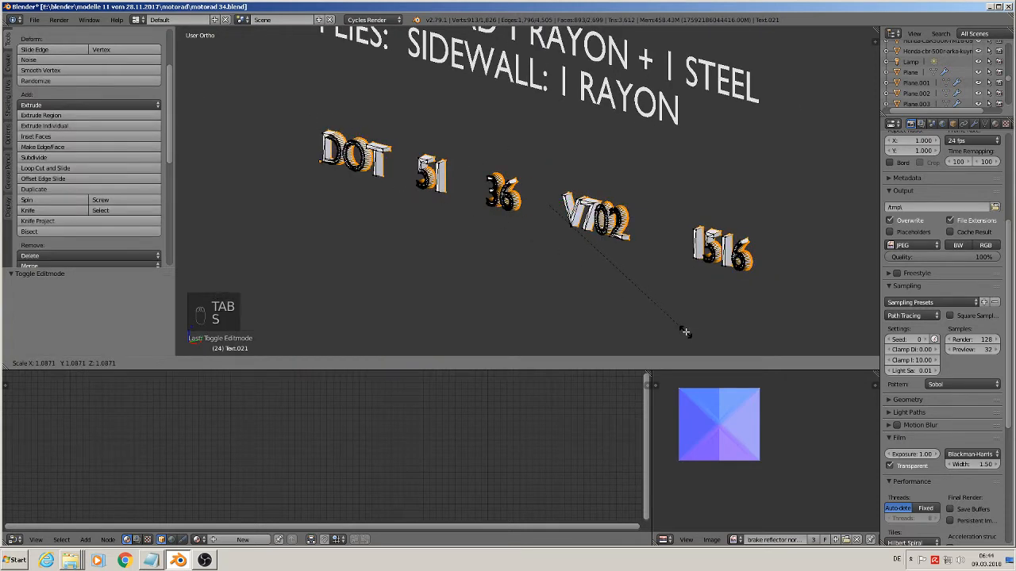
left_click(686, 332)
key("Tab")
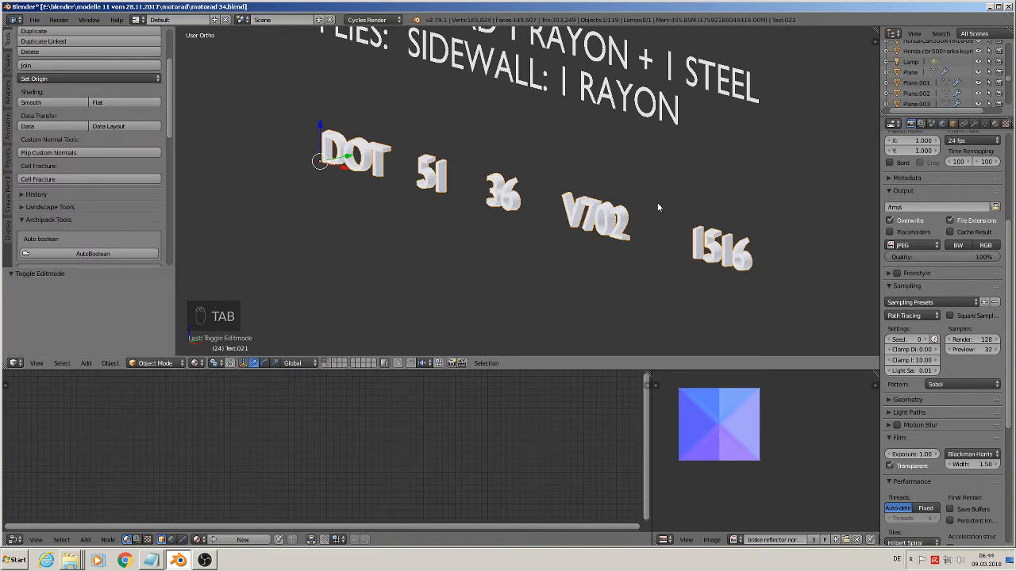
Join the "TREAD / SIDEWALL" mesh and the "PLIES:" mesh into one object
middle_click_drag(658, 274, 587, 306, "shift")
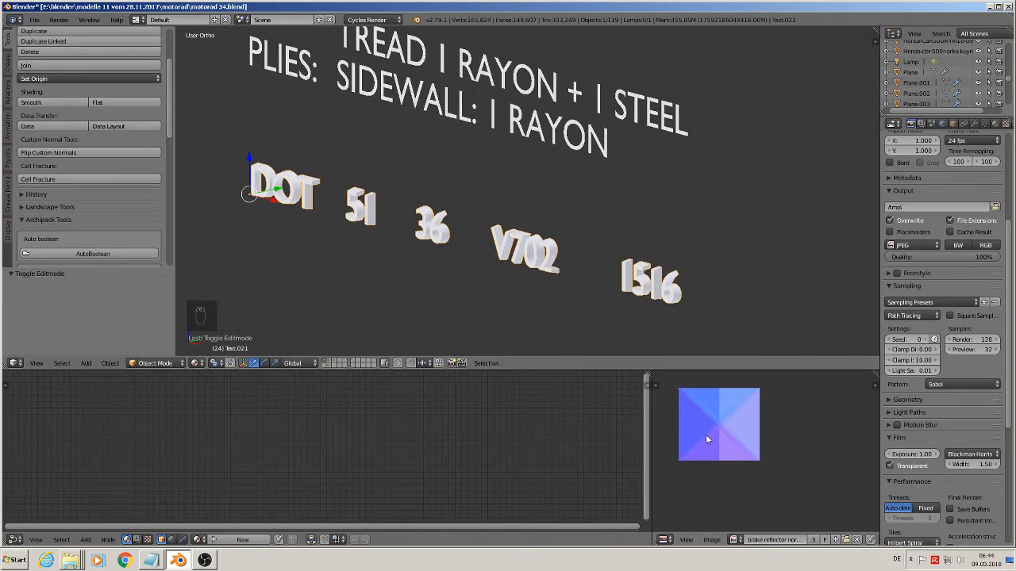
right_click(551, 131)
scroll(560, 153, "down", 3)
middle_click_drag(559, 152, 531, 196, "shift")
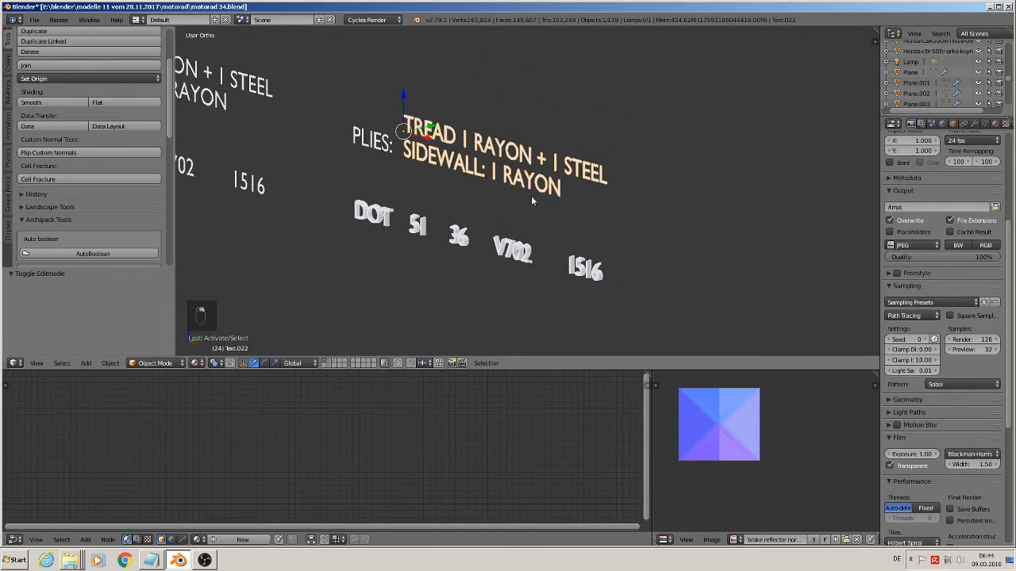
right_click(373, 141, "shift")
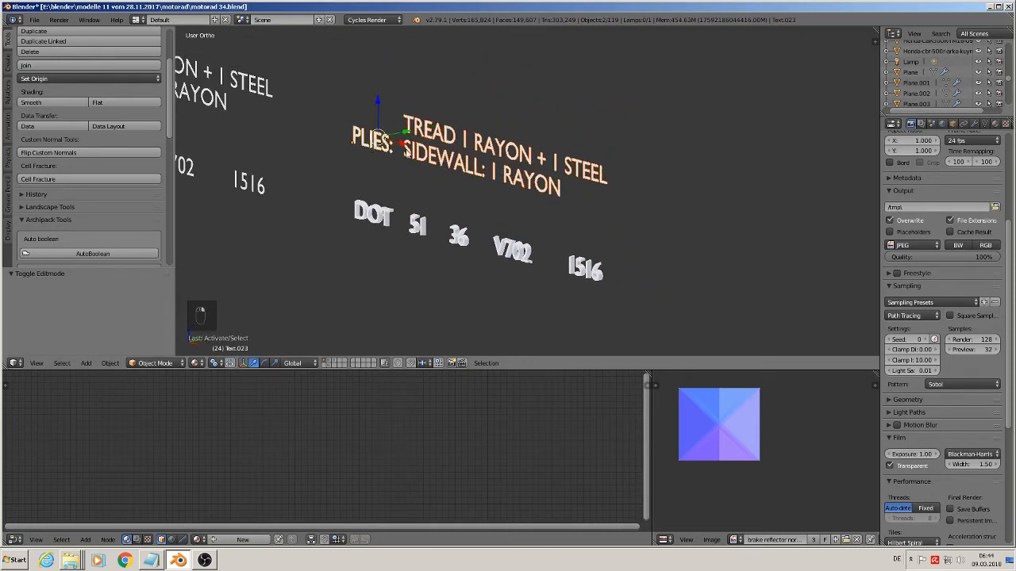
left_click(47, 64)
Extrude all faces of the joined PLIES lettering about 0.127 along Y
key("Tab")
key("a")
key("a")
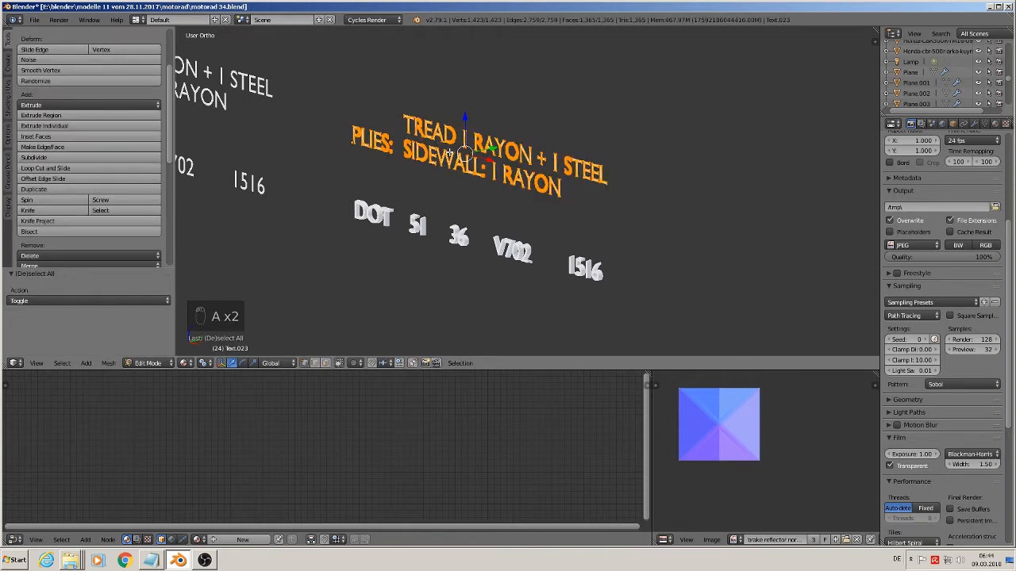
key("e")
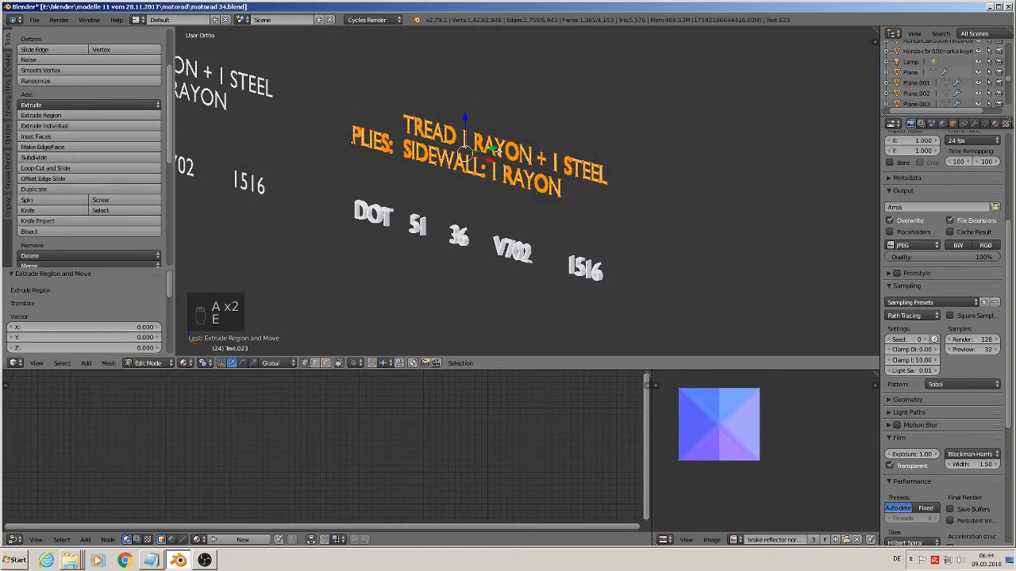
key("e")
left_click(569, 213)
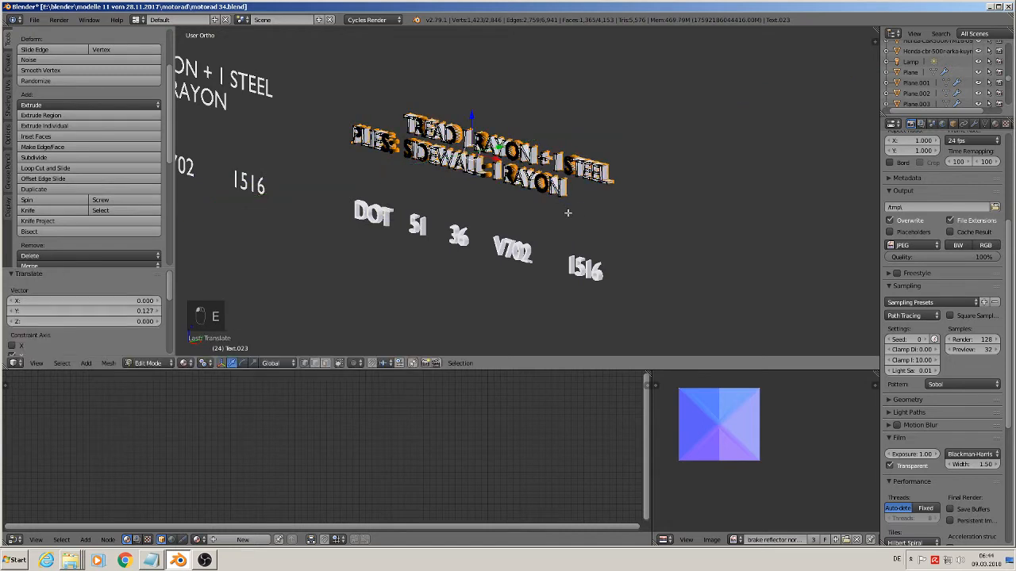
Scale the extruded faces of the joined PLIES lettering up by about 1.14 and leave Edit Mode
key("s")
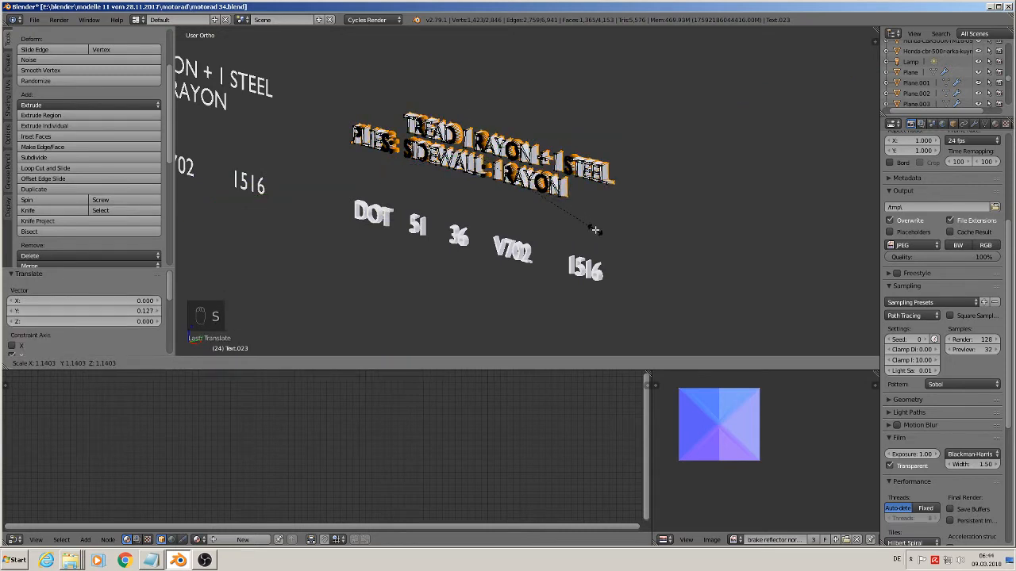
left_click(596, 229)
key("Tab")
Move the three original, unconverted text objects to the second layer and save the file
middle_click_drag(595, 229, 650, 210)
key("KP_1")
scroll(651, 208, "down", 5)
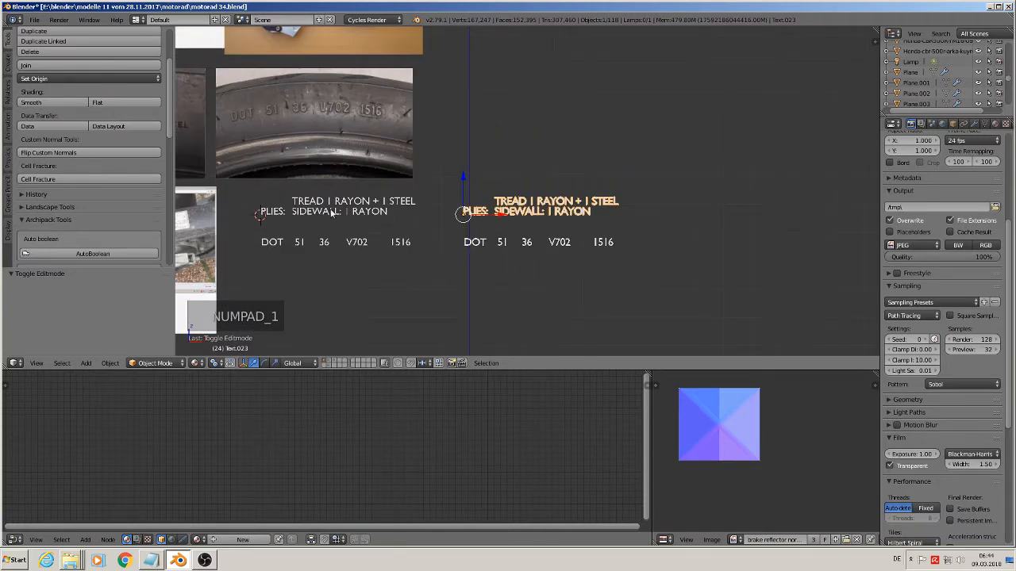
right_click(350, 212)
right_click(273, 212, "shift")
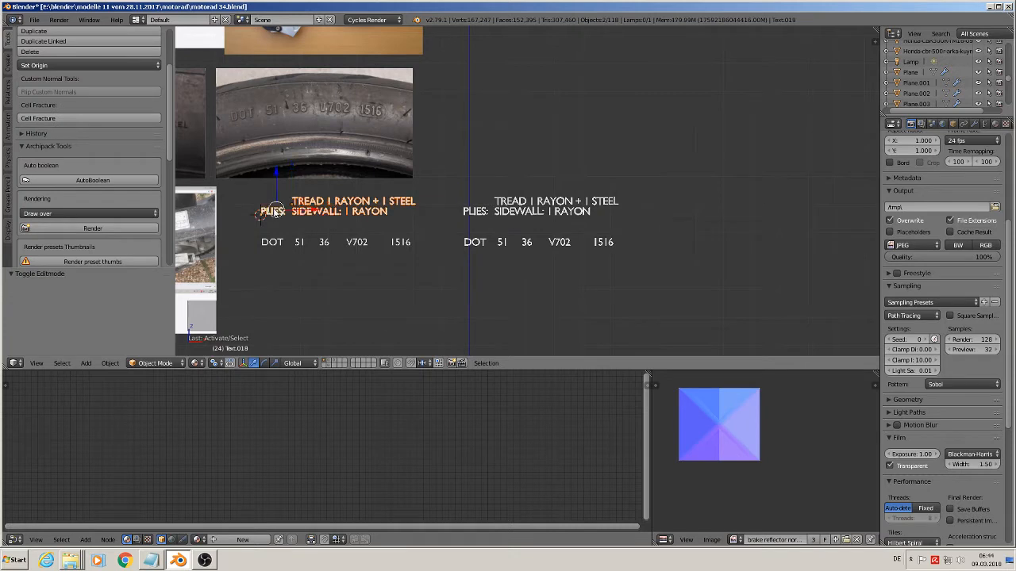
right_click(316, 252, "shift")
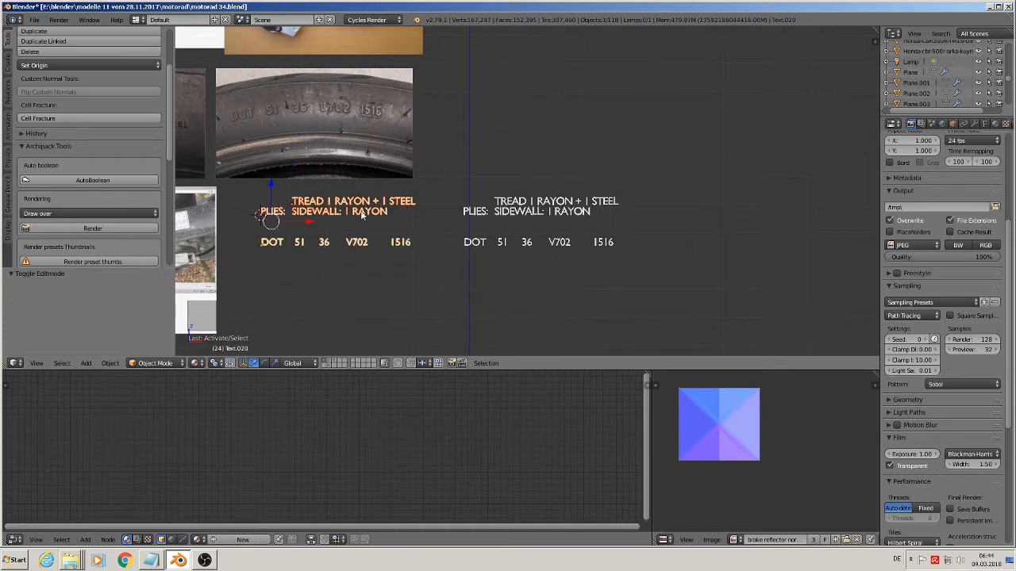
key("m")
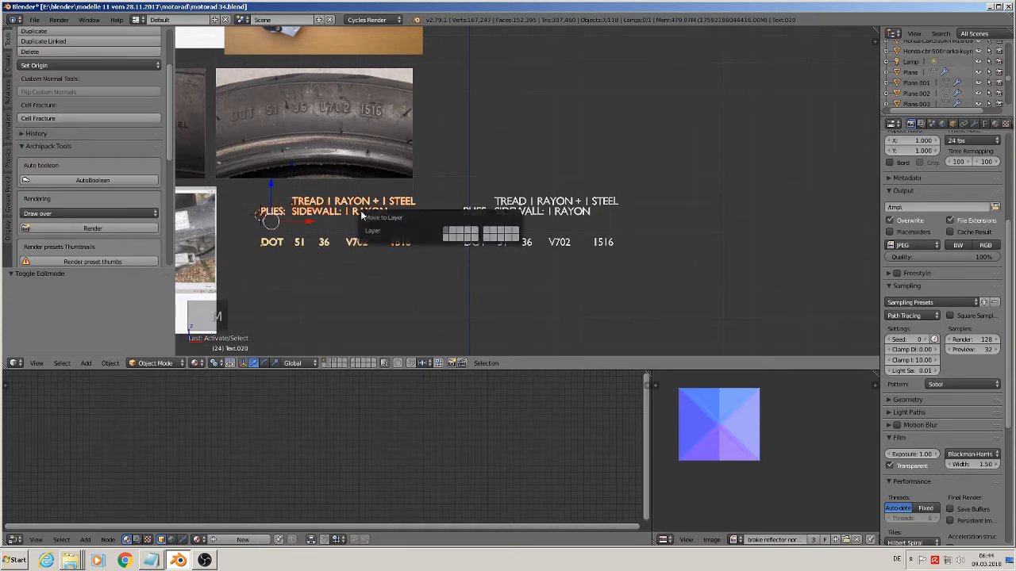
left_click(457, 231)
left_click(35, 19)
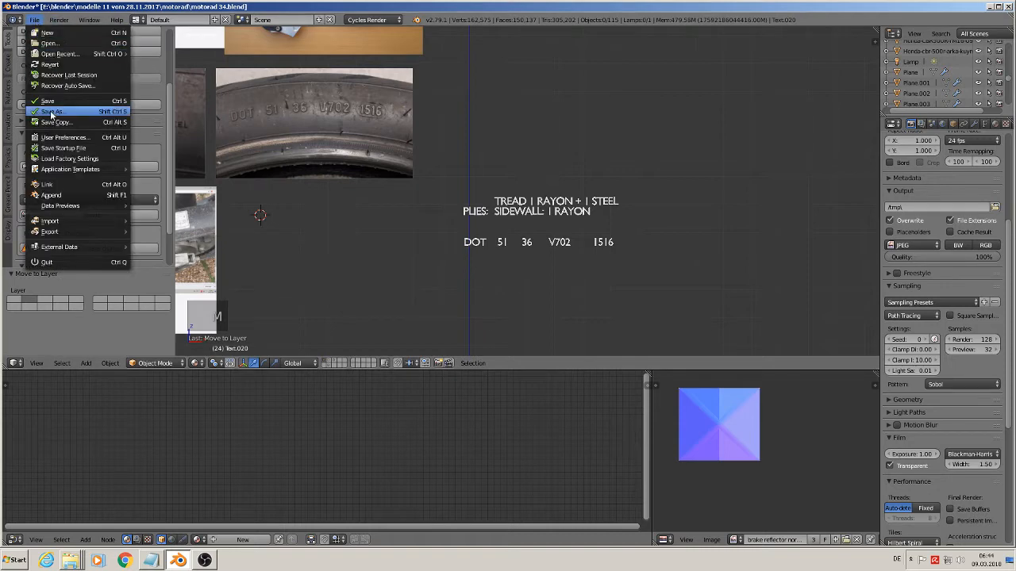
left_click(48, 100)
Move the joined PLIES lettering 4.31 along Z and 6.99 along X, and frame it in front view
right_click(491, 219)
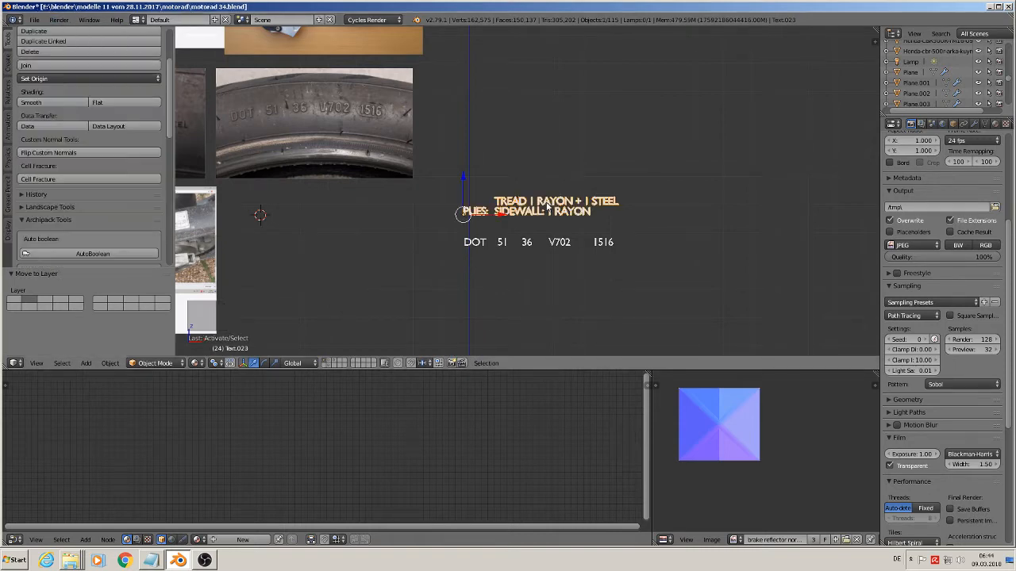
left_click_drag(466, 179, 496, 64)
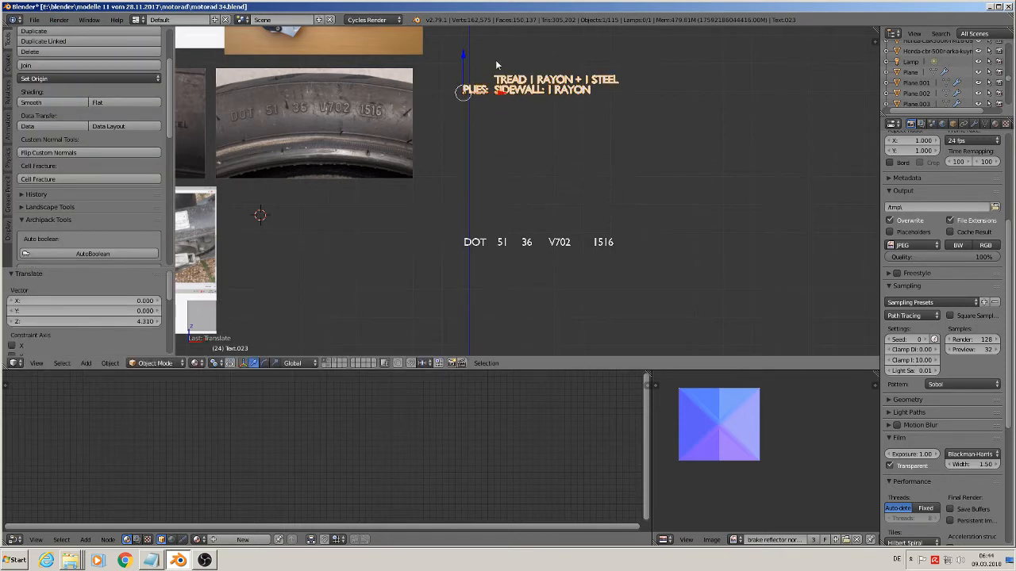
middle_click_drag(572, 183, 518, 234, "shift")
key("g")
key("x")
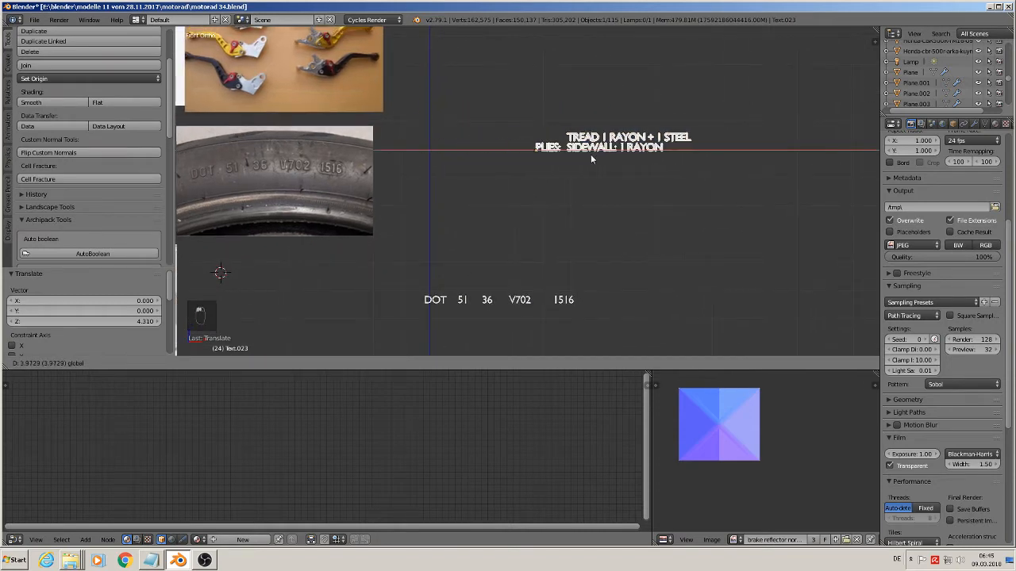
left_click(653, 164)
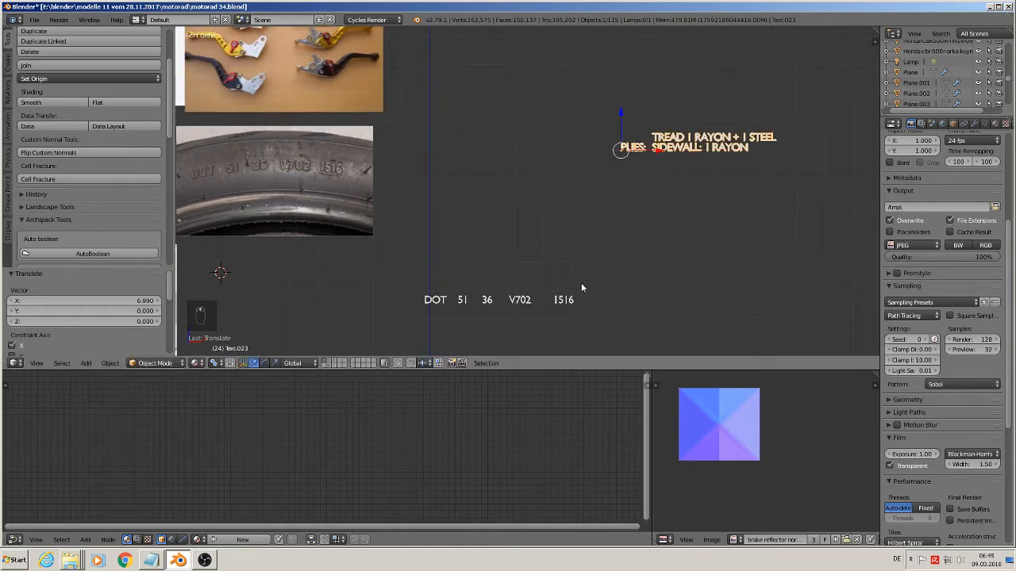
middle_click_drag(580, 286, 558, 281)
key("KP_1")
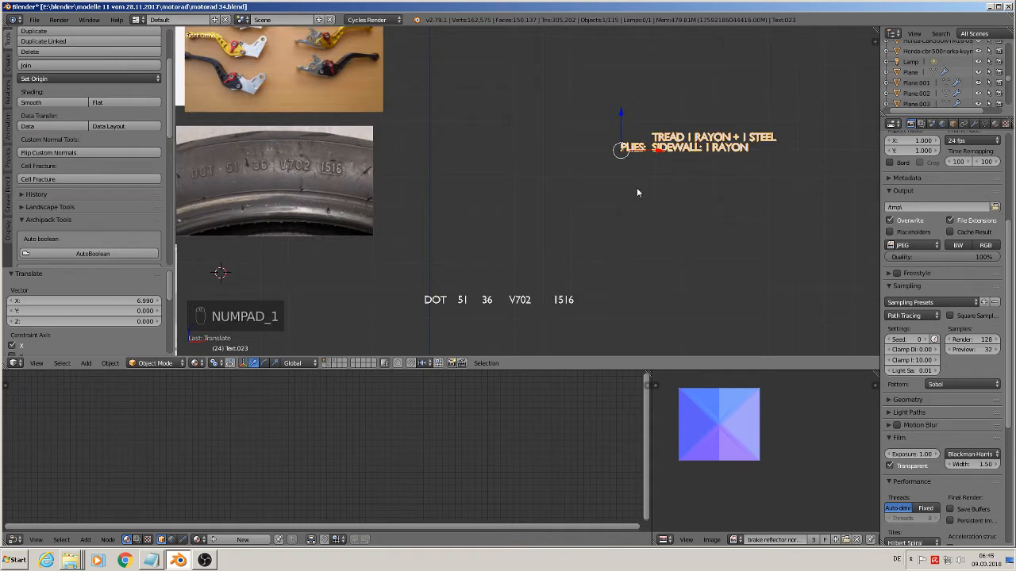
middle_click_drag(620, 191, 434, 246, "shift")
scroll(440, 234, "up", 1)
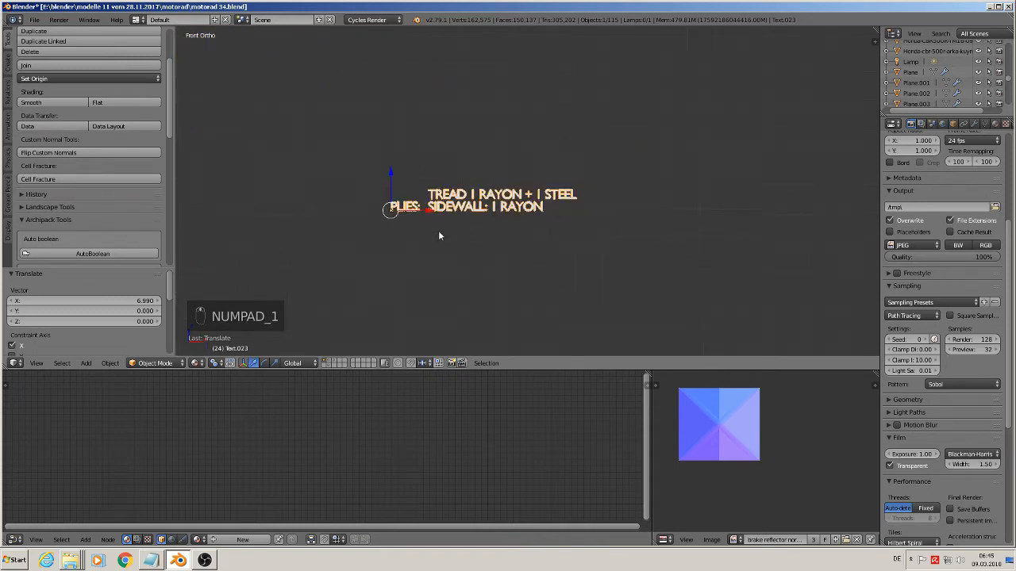
Apply the rotation and scale of the joined PLIES lettering and set its origin to its geometry
left_click(110, 363)
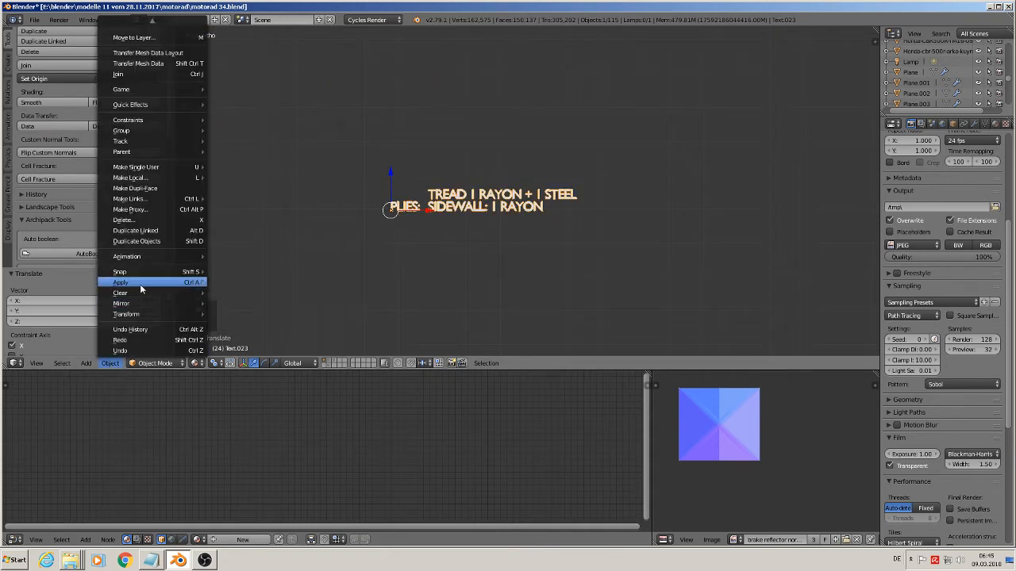
mouse_move(141, 282)
left_click(249, 312)
left_click(64, 78)
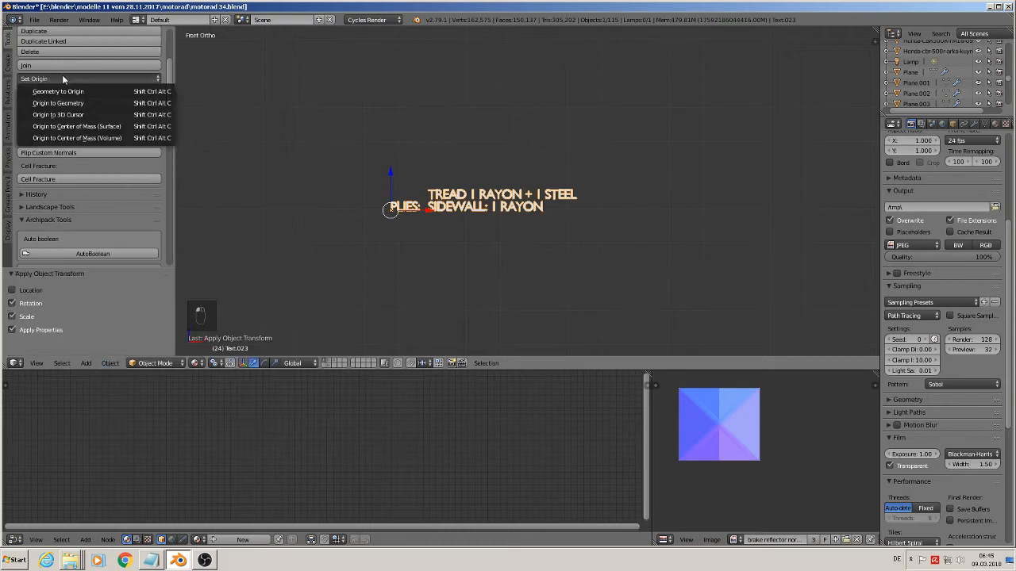
left_click(40, 100)
Apply the rotation and scale of the DOT 51 36 V702 1516 lettering and set its origin to its geometry
middle_click_drag(414, 254, 597, 132, "shift")
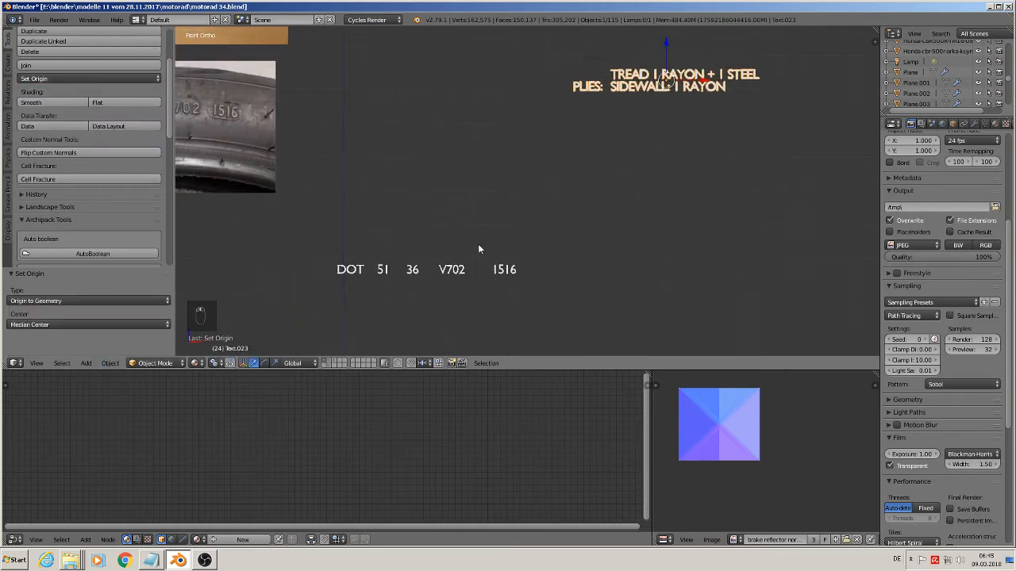
right_click(417, 274)
left_click(109, 362)
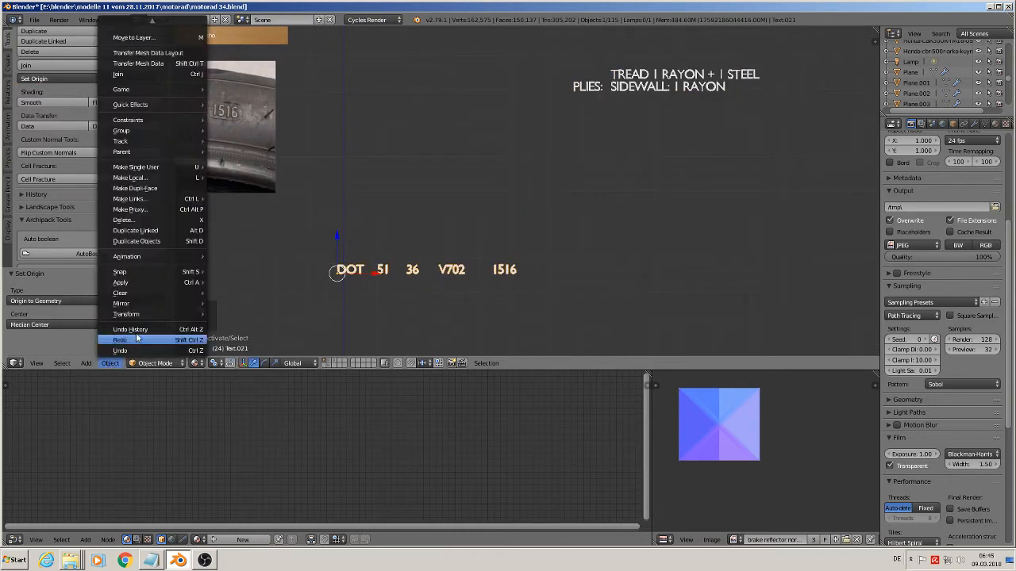
mouse_move(159, 282)
left_click(249, 313)
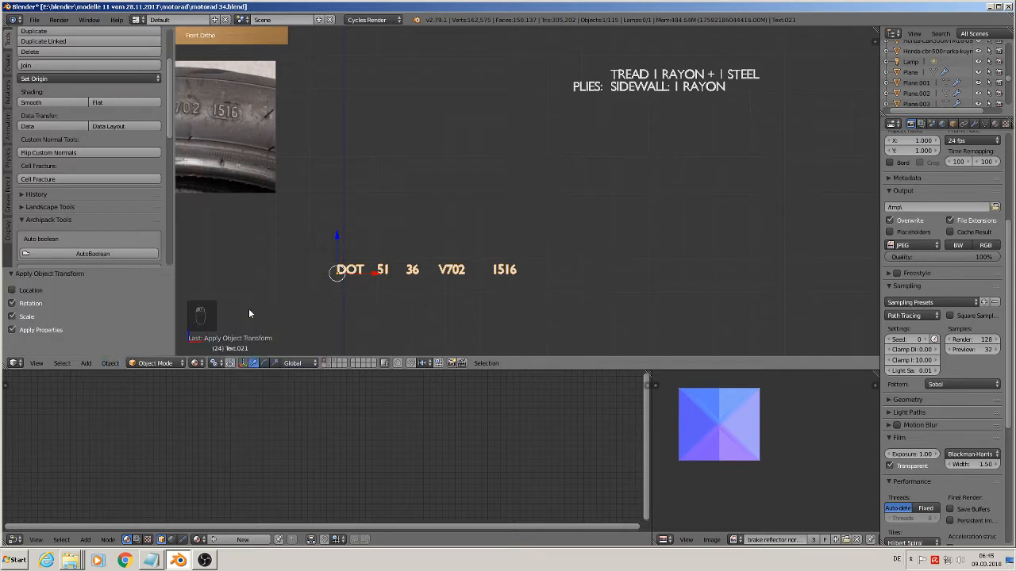
left_click(63, 79)
left_click(63, 102)
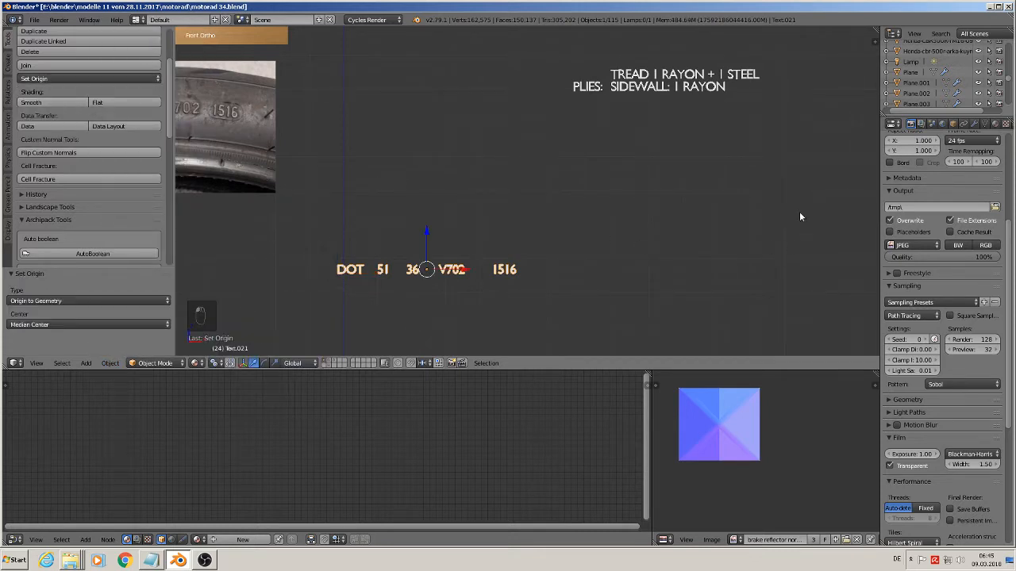
Give the DOT lettering a new material named DOT TEXT WHEEL OBJ
left_click(995, 125)
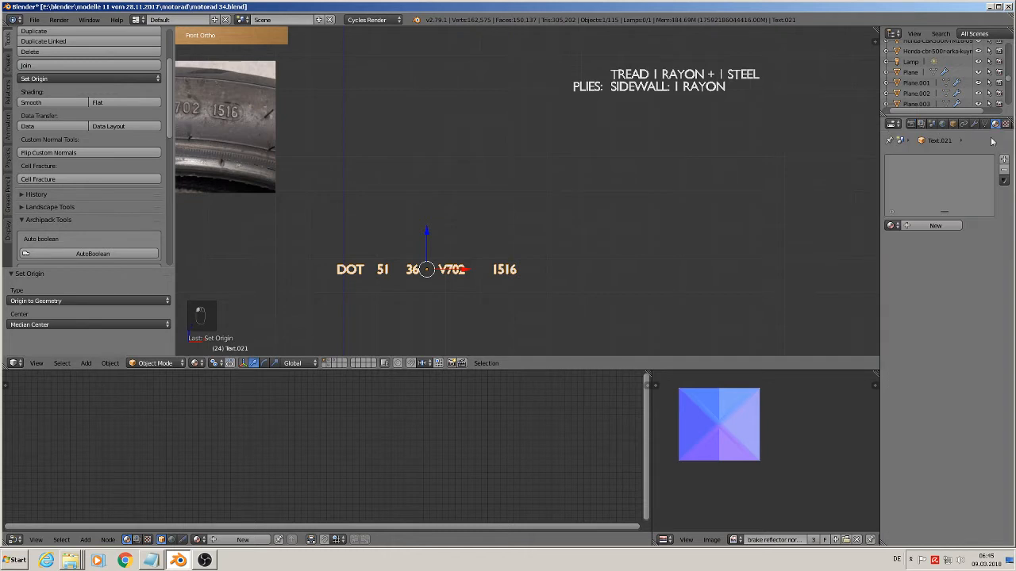
left_click(929, 226)
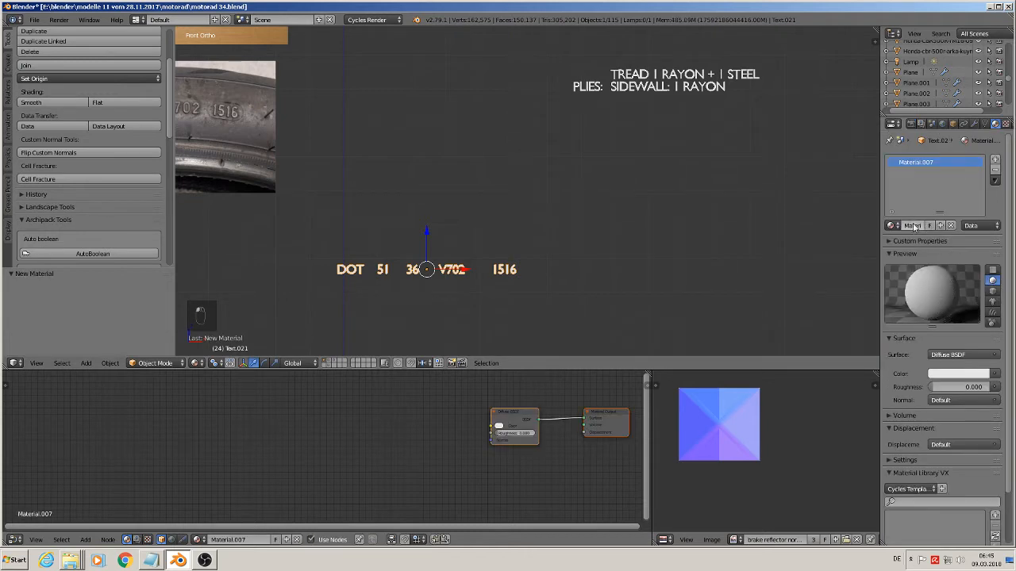
double_click(914, 226)
type("D")
type("OT.TEXT.WHEEL")
type(".OBJ")
key("Return")
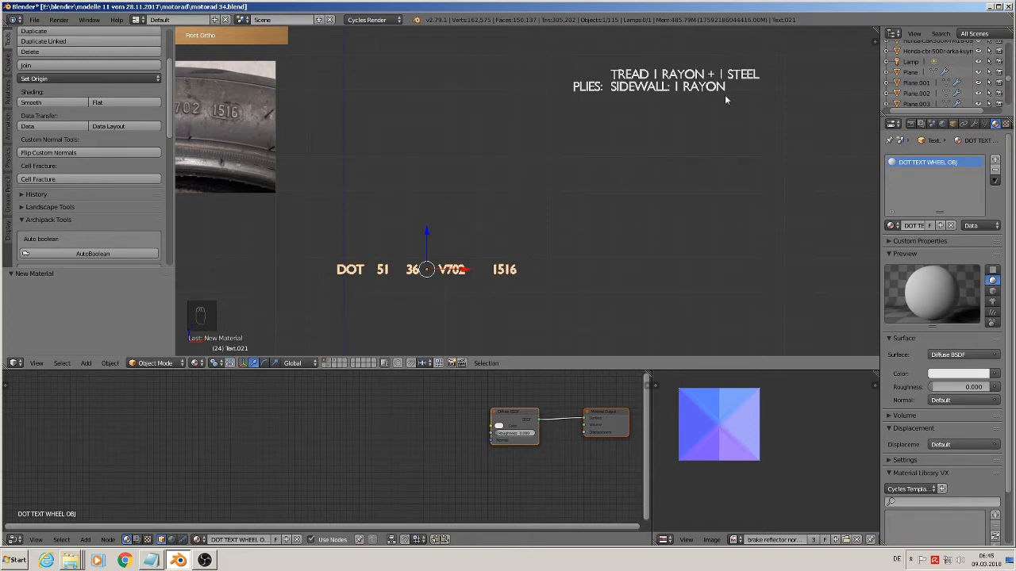
Give the joined PLIES lettering a new material named tREAD TEXT OBJ
right_click(702, 94)
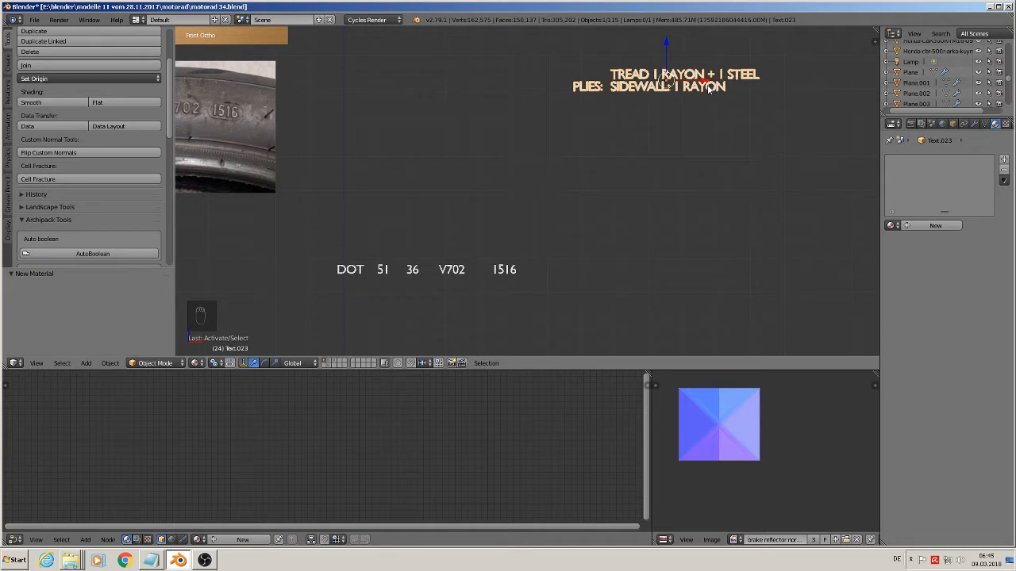
left_click(937, 226)
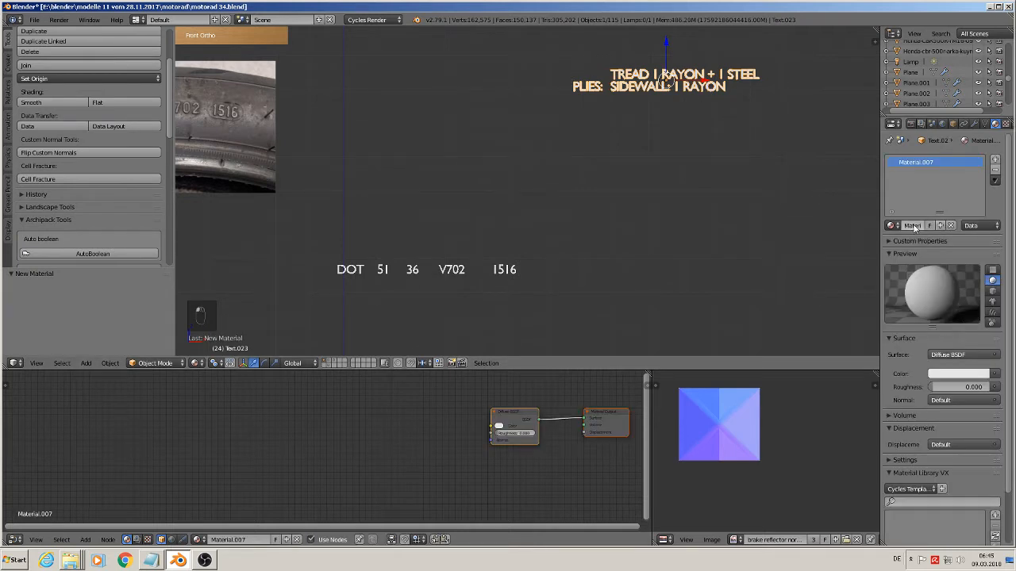
left_click(914, 226)
type("TEXT OBJ")
key("Return")
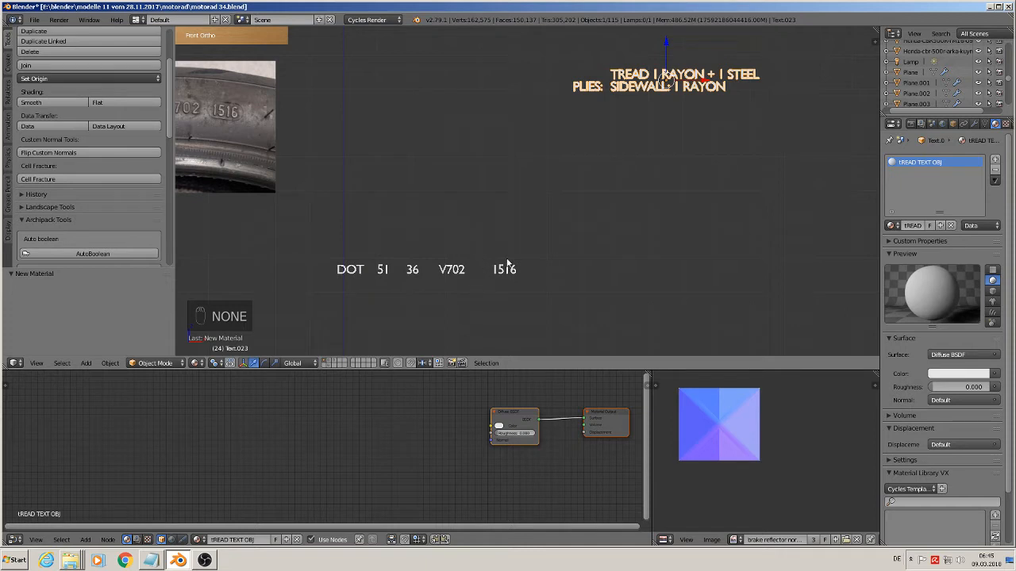
Select the entire mesh of the joined PLIES lettering in Edit Mode and return to Object Mode
key("KP_Divide")
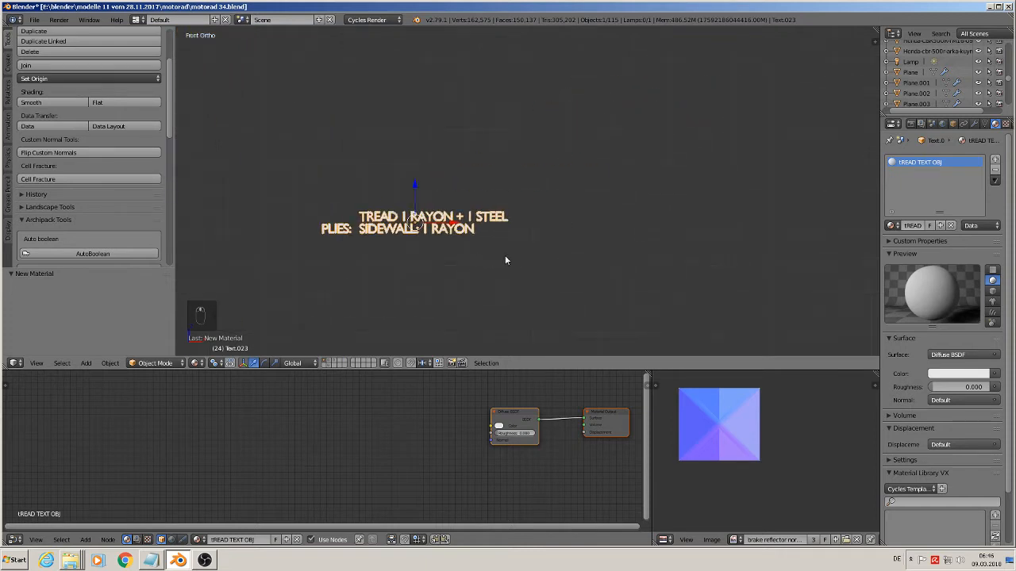
middle_click_drag(504, 260, 621, 201, "shift")
scroll(550, 209, "up", 2)
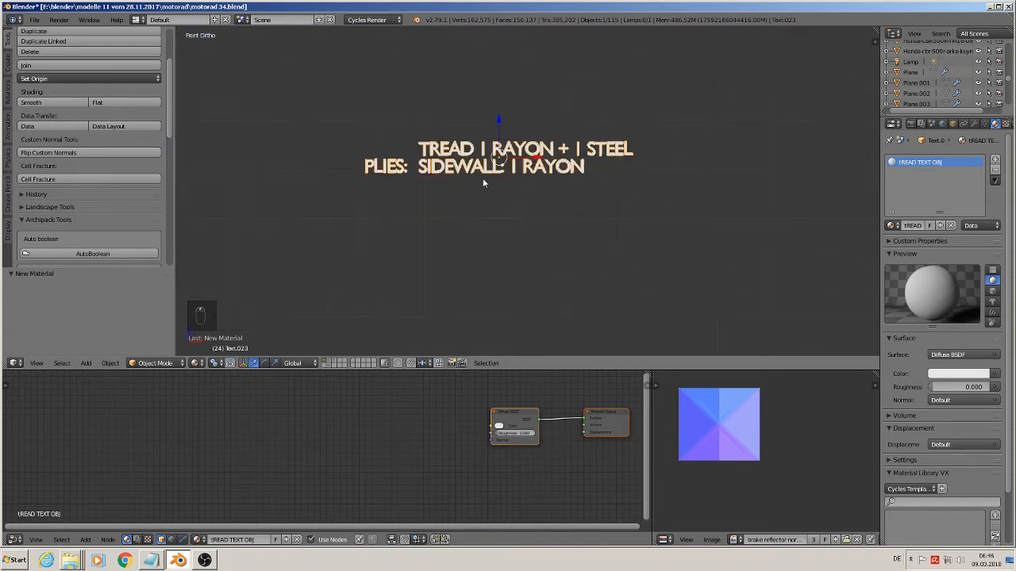
scroll(483, 178, "up", 1)
key("Tab")
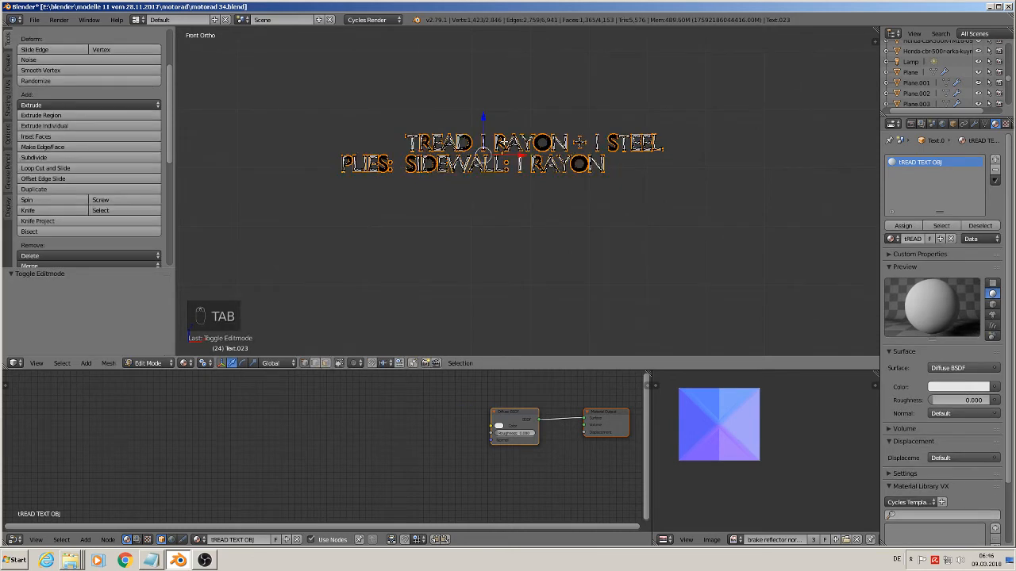
key("a")
key("a")
key("a")
key("a")
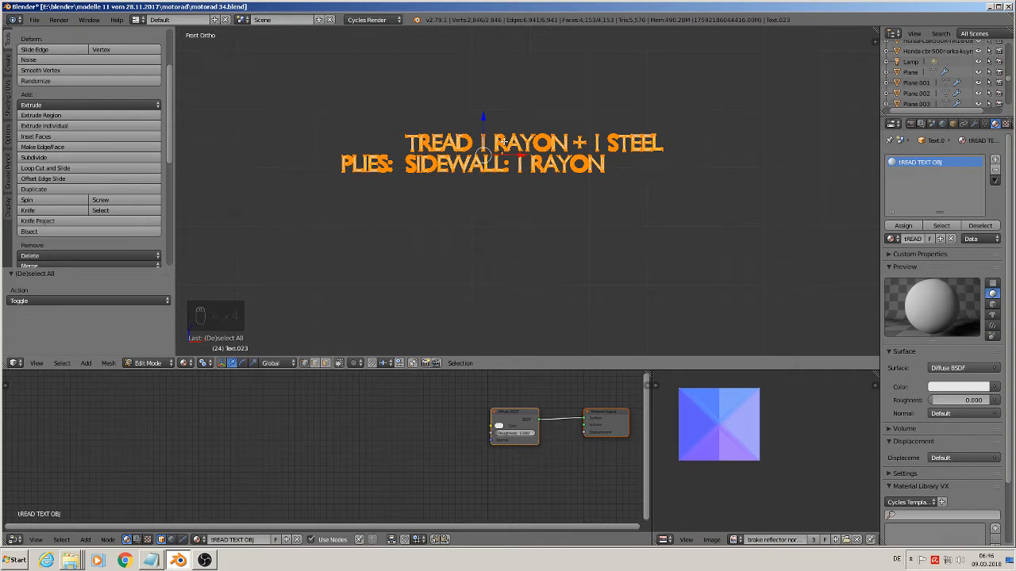
key("Tab")
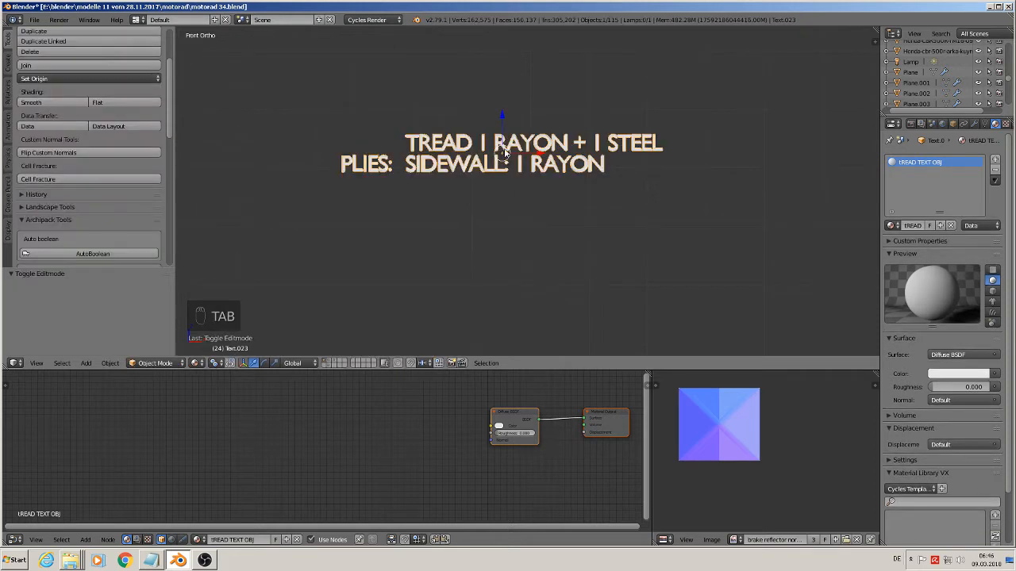
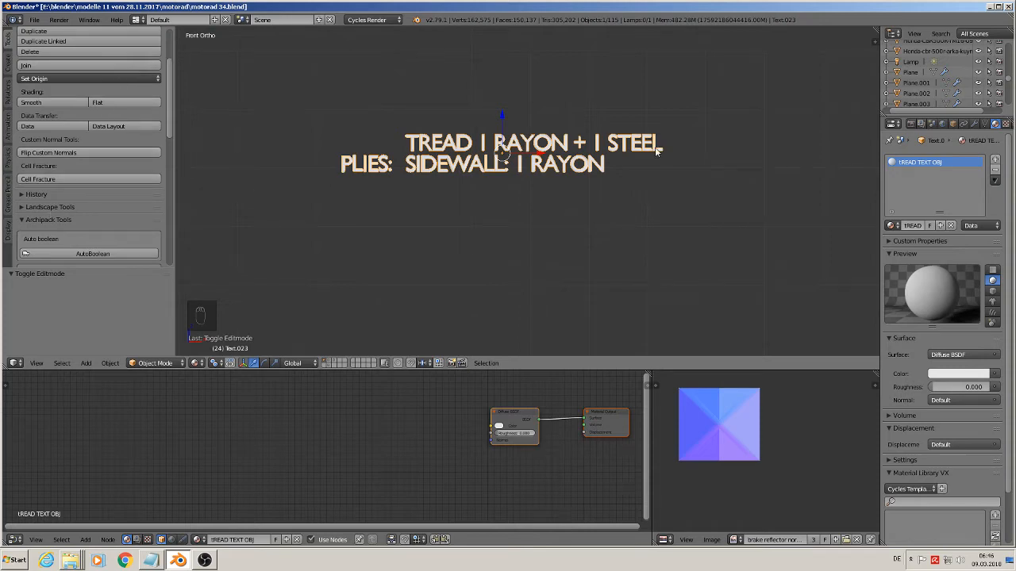
Examine the viewport's Mesh Display options with the PLIES lettering in Edit Mode, and collapse the Display settings
key("Tab")
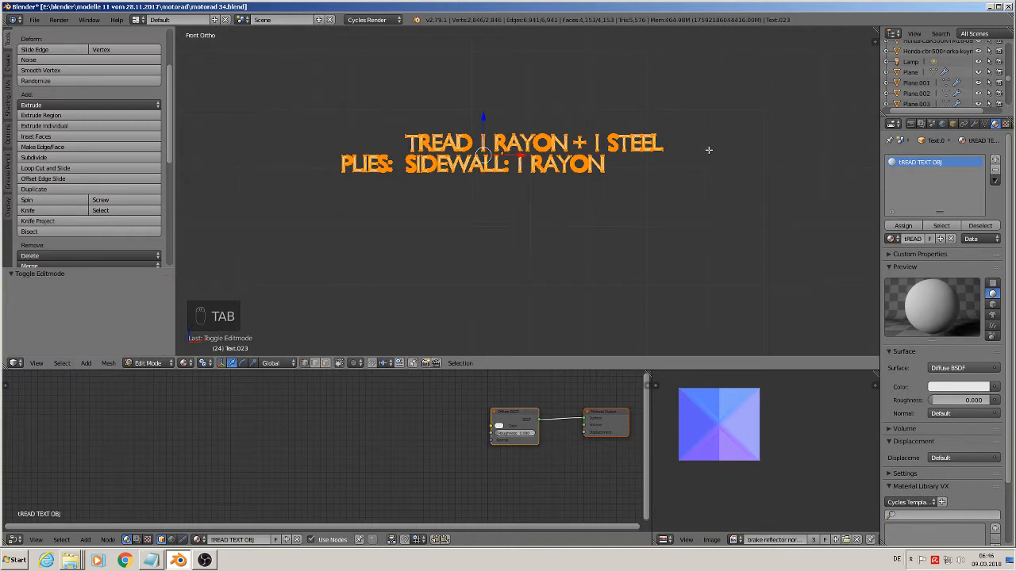
key("n")
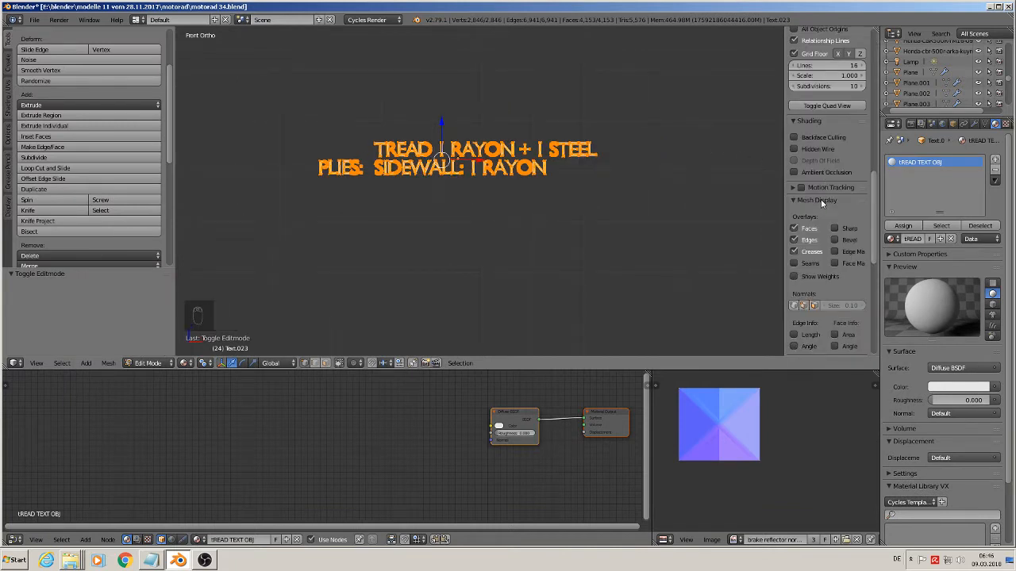
scroll(820, 199, "down", 3)
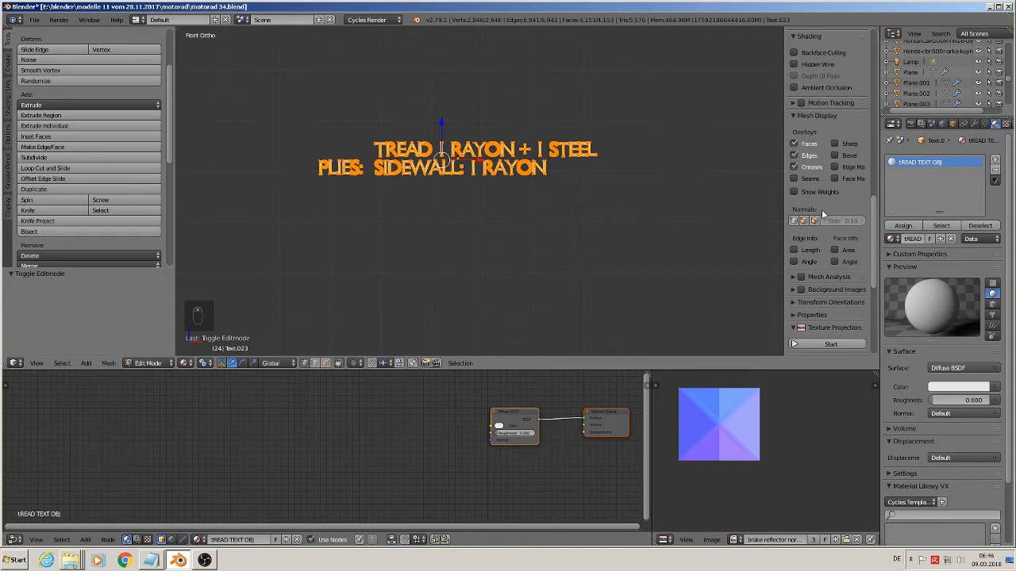
scroll(822, 211, "down", 2)
scroll(823, 213, "up", 3)
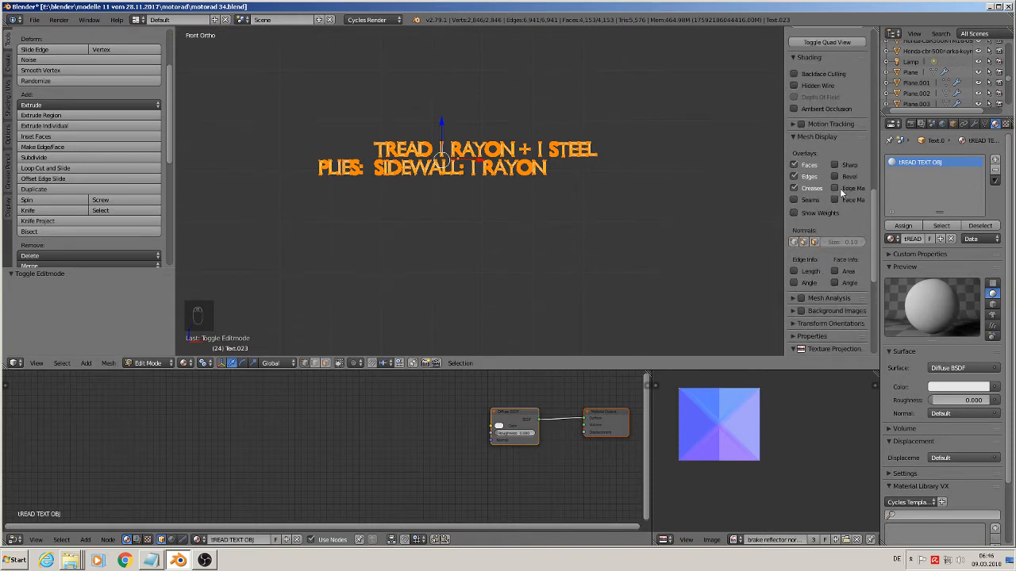
key("a")
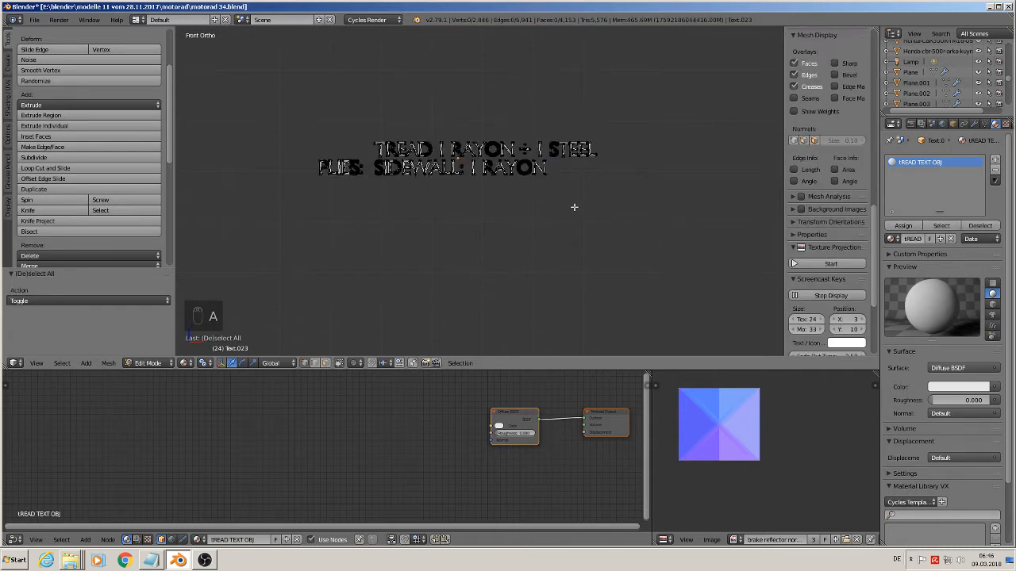
key("a")
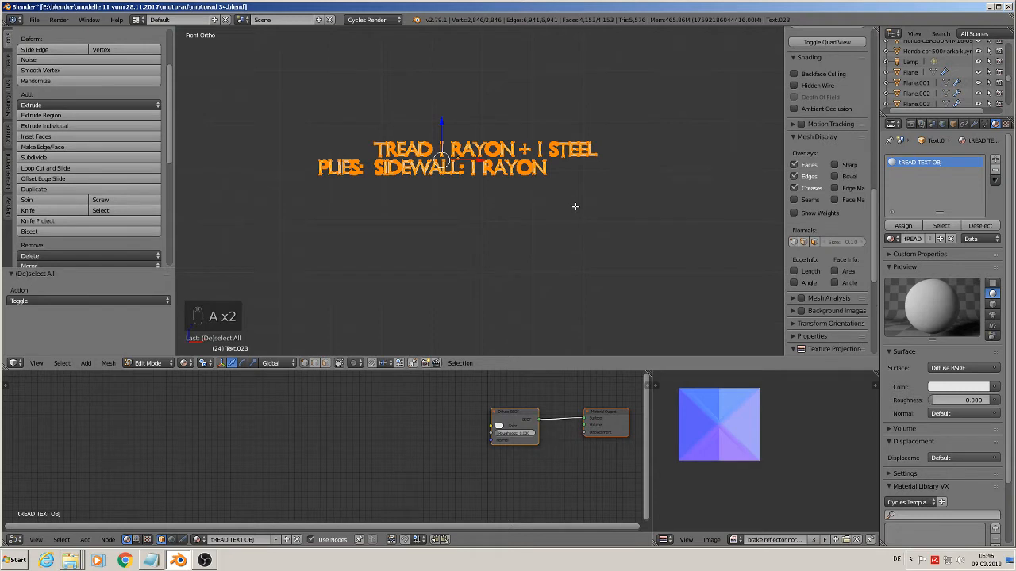
scroll(836, 144, "up", 2)
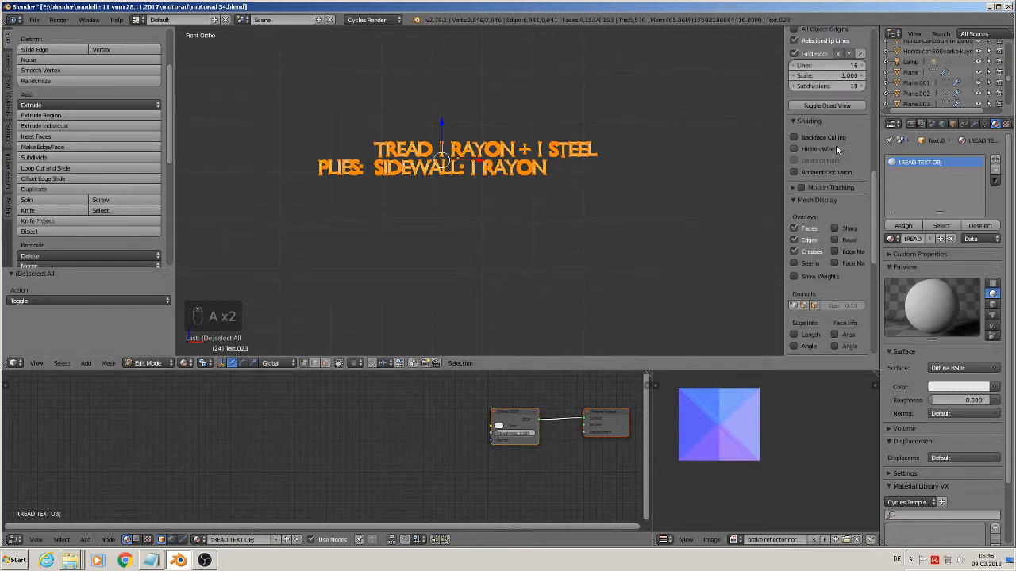
scroll(837, 147, "up", 6)
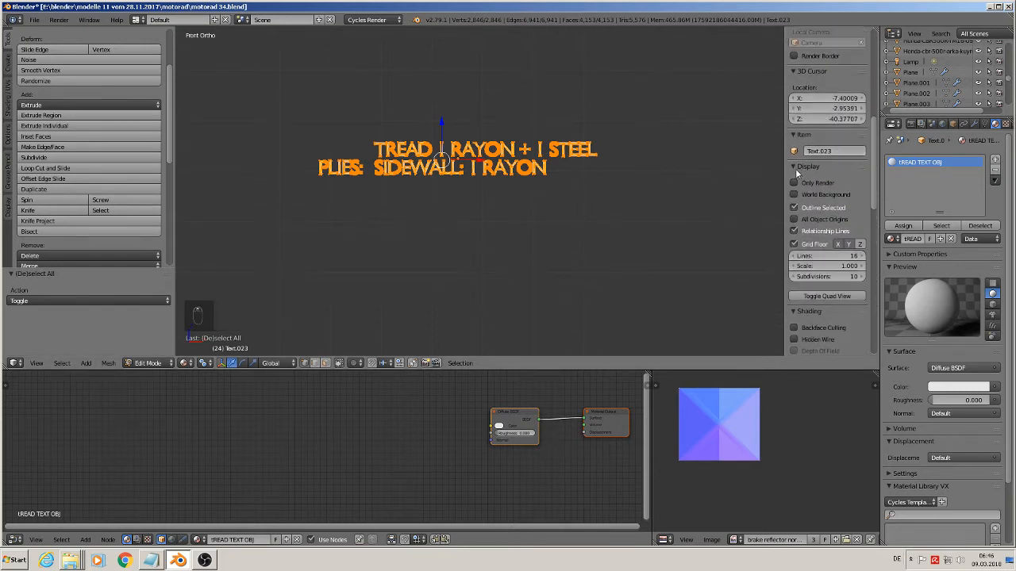
left_click(795, 166)
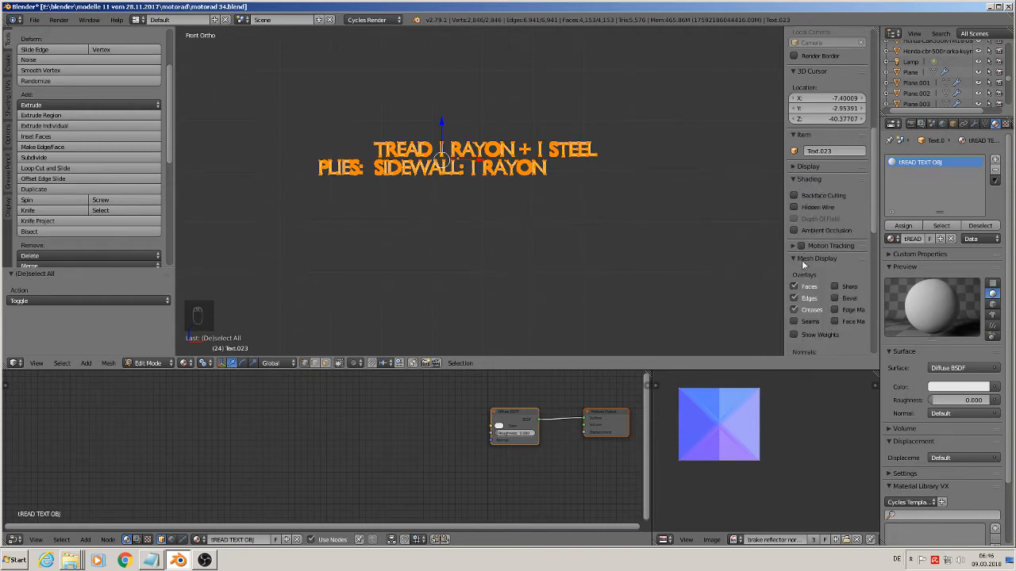
Collapse the Screencast Keys settings and widen the viewport properties region, with the whole PLIES lettering mesh selected
key("a")
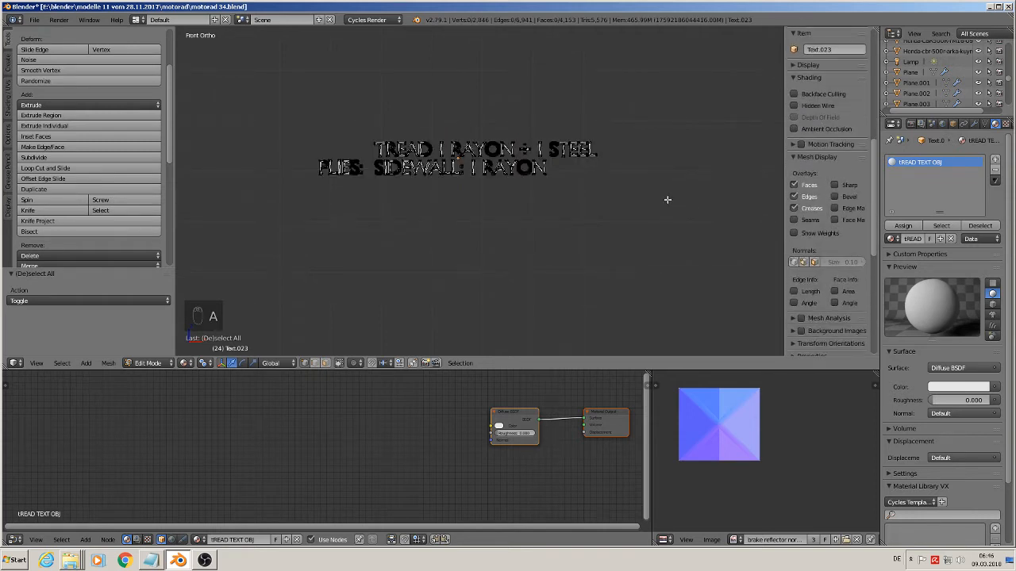
key("a")
key("a")
scroll(837, 210, "down", 2)
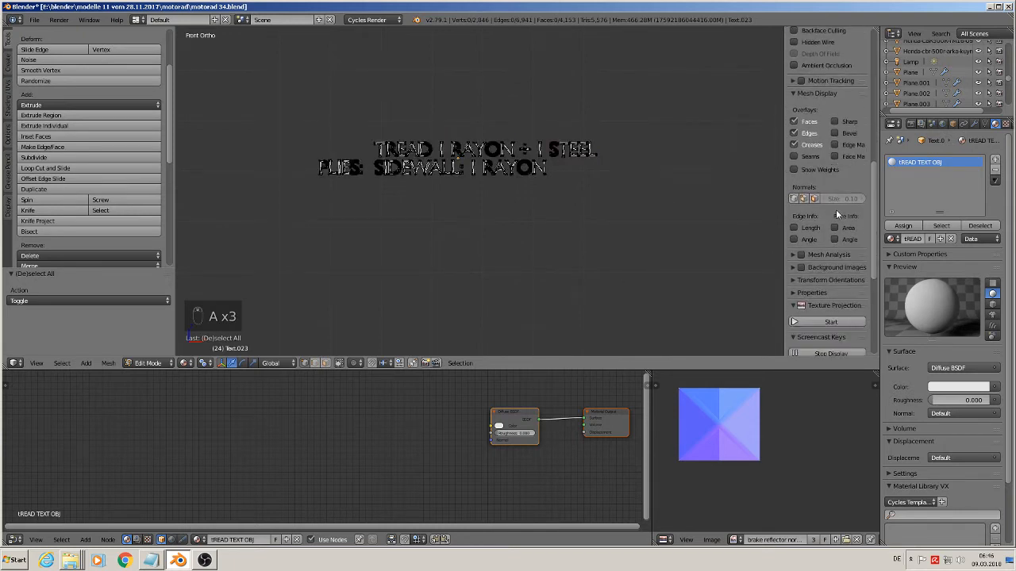
scroll(835, 214, "down", 6)
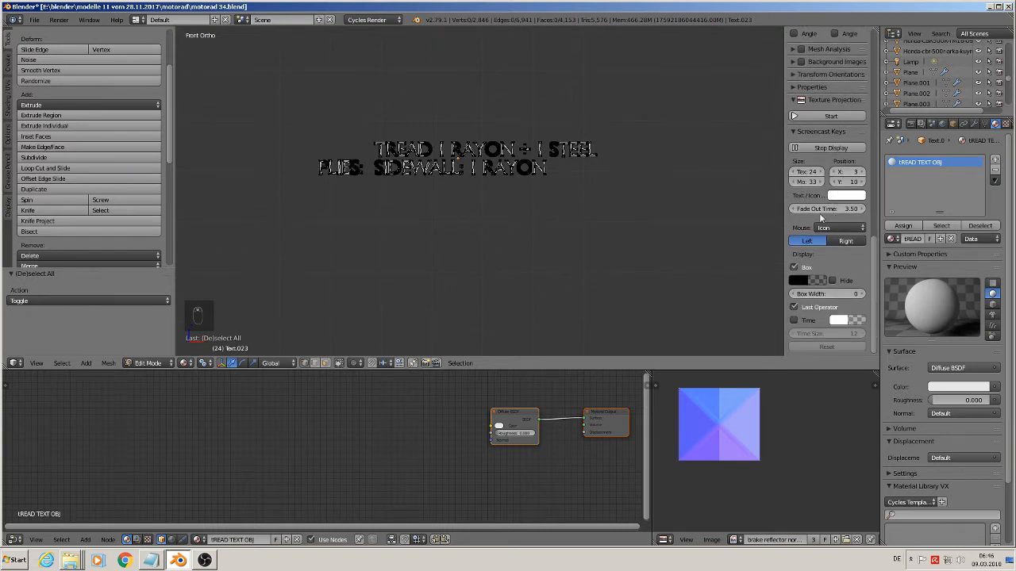
left_click(791, 133)
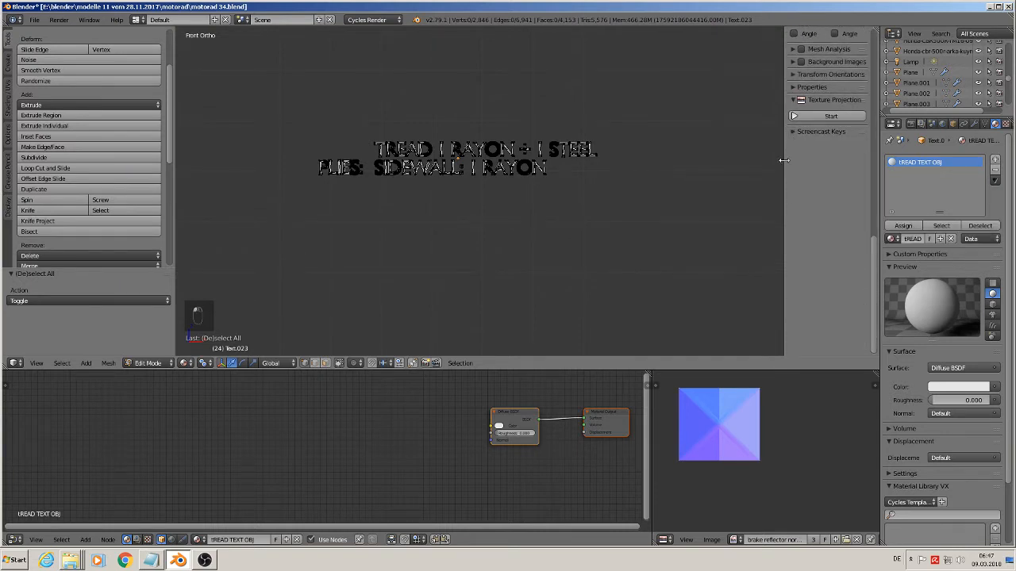
scroll(792, 136, "up", 5)
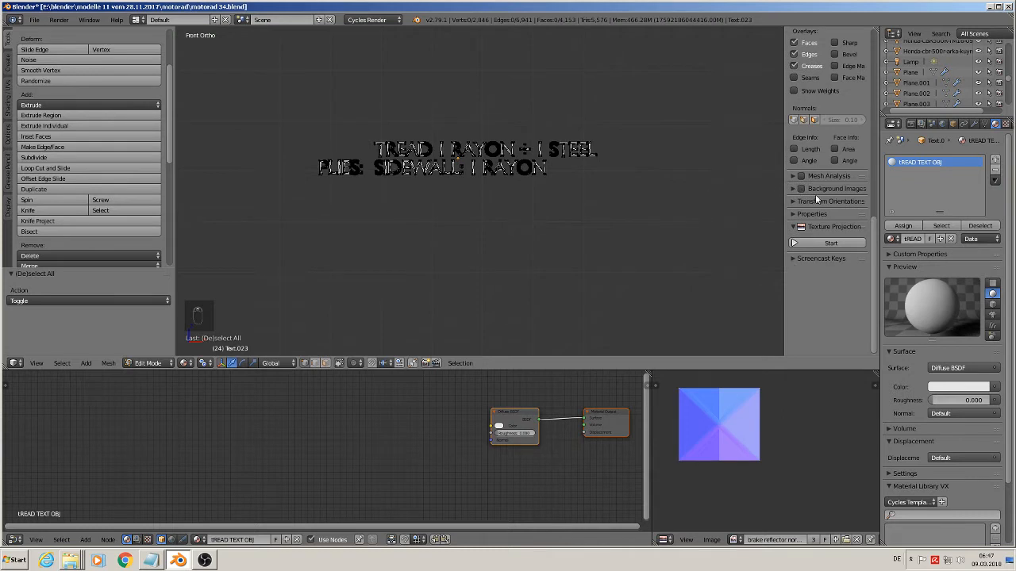
scroll(815, 193, "up", 2)
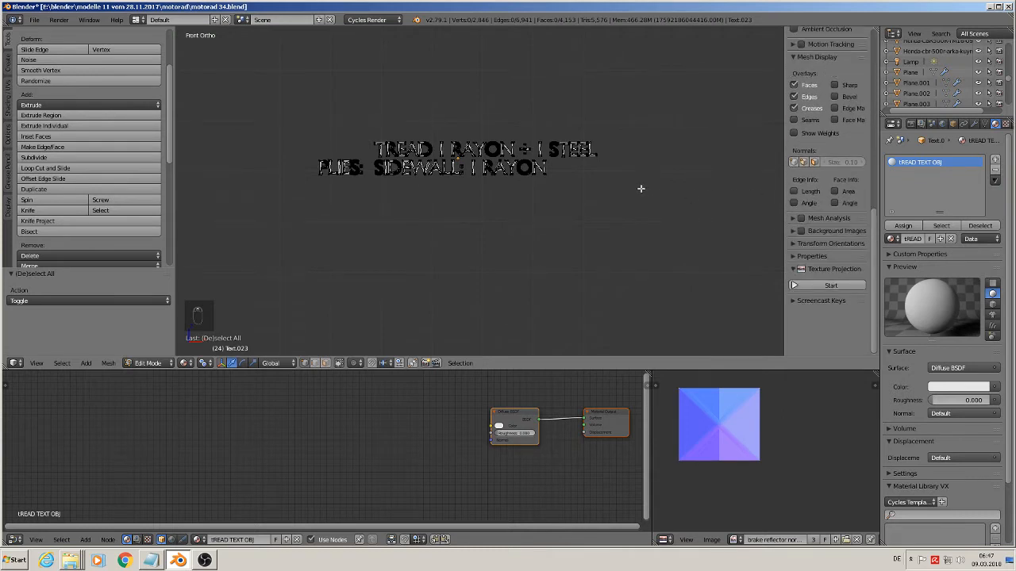
key("a")
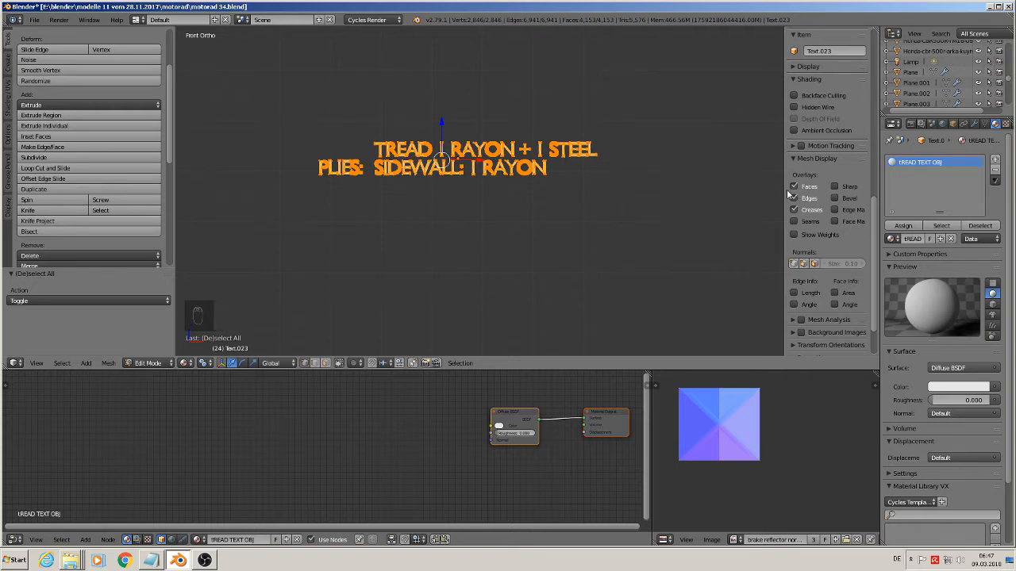
mouse_move(782, 189)
left_mouse_down()
mouse_move(732, 188)
mouse_move(778, 184)
mouse_move(769, 184)
left_mouse_up()
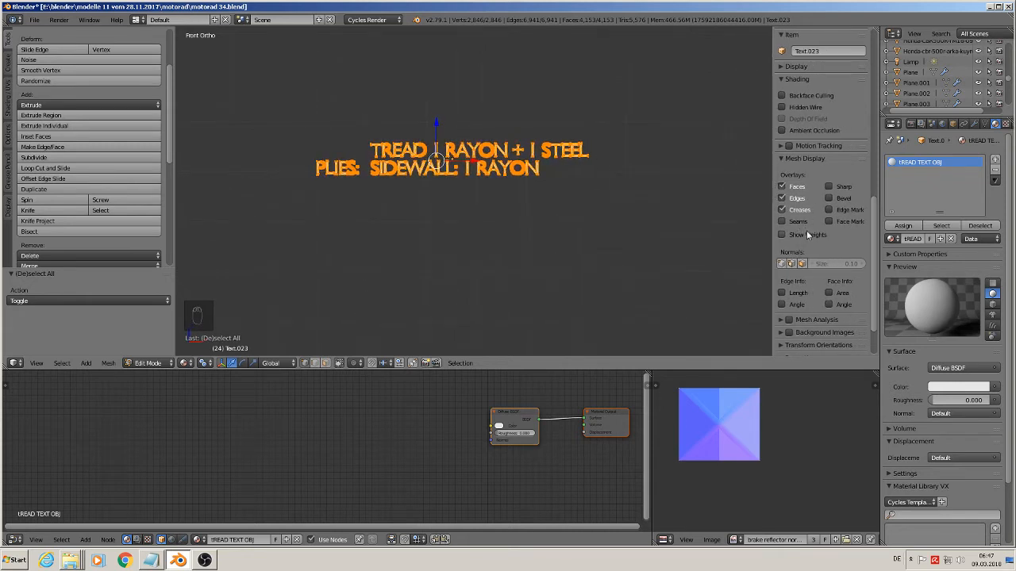
Expand the viewport's Mesh Analysis settings and enable the analysis with the Overhang type
left_click(778, 318)
scroll(780, 312, "down", 2)
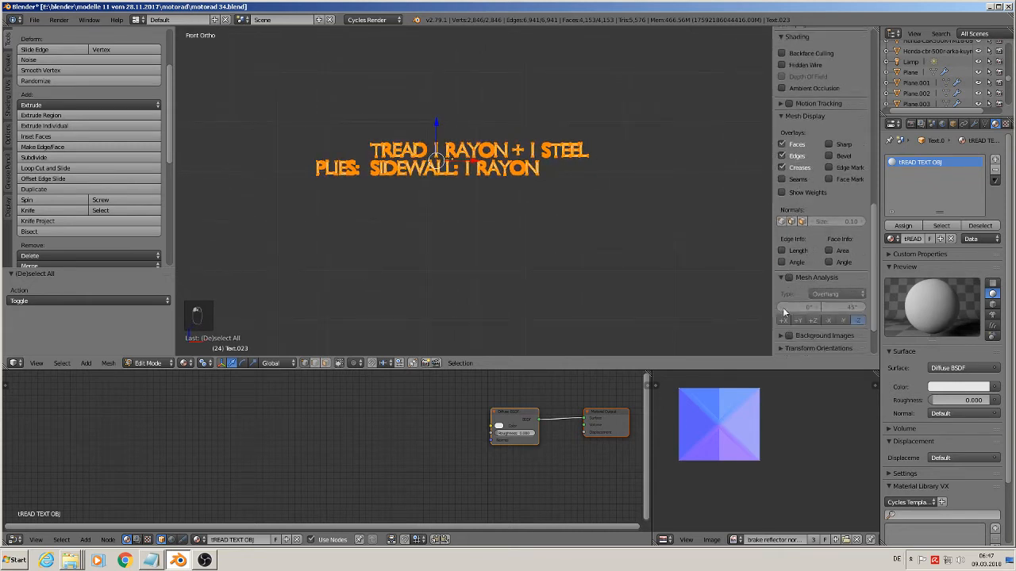
left_click(786, 254)
scroll(785, 253, "up", 2)
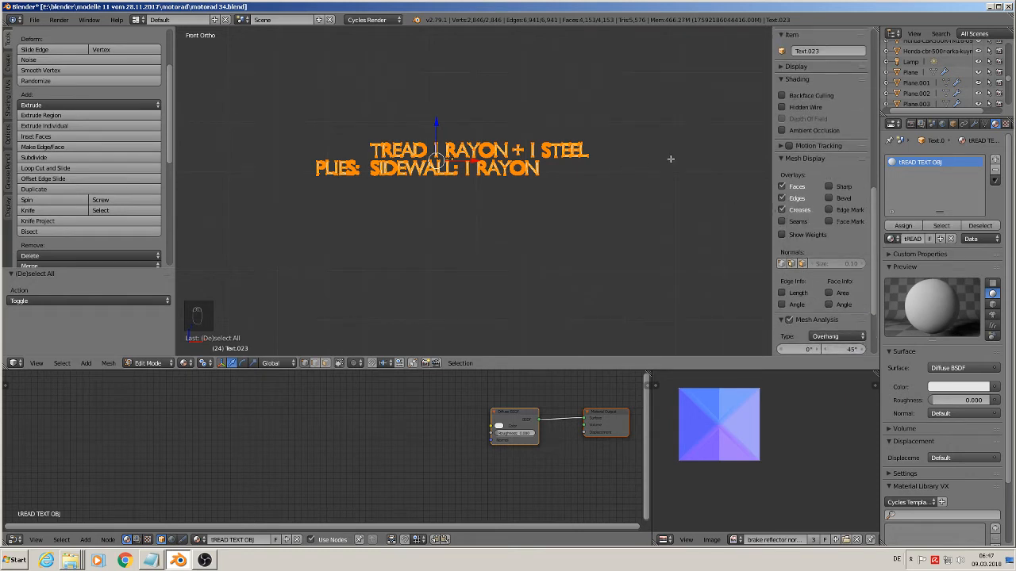
Return the PLIES lettering to Object Mode and hide the viewport properties region
key("Tab")
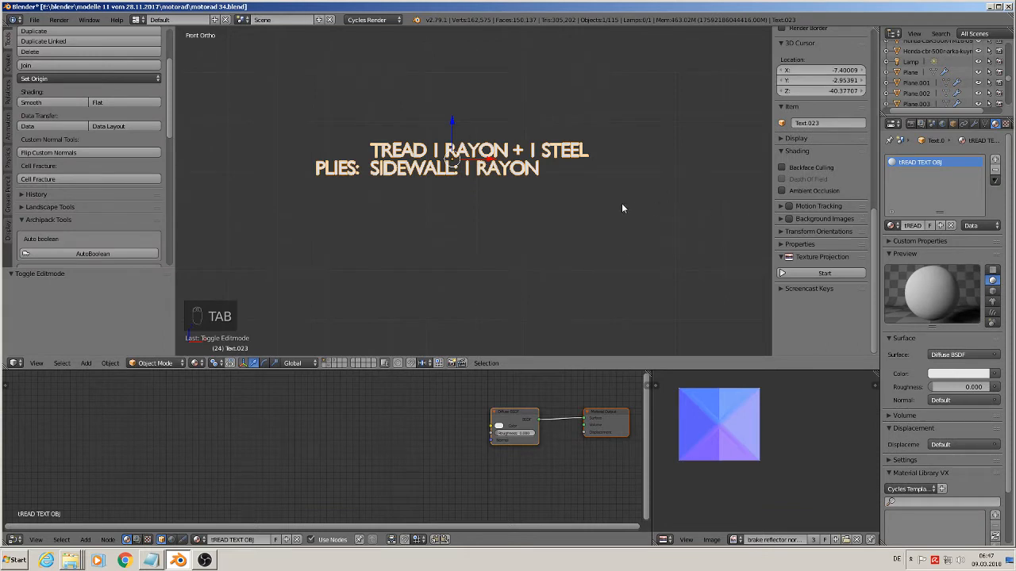
key("n")
scroll(531, 190, "down", 4)
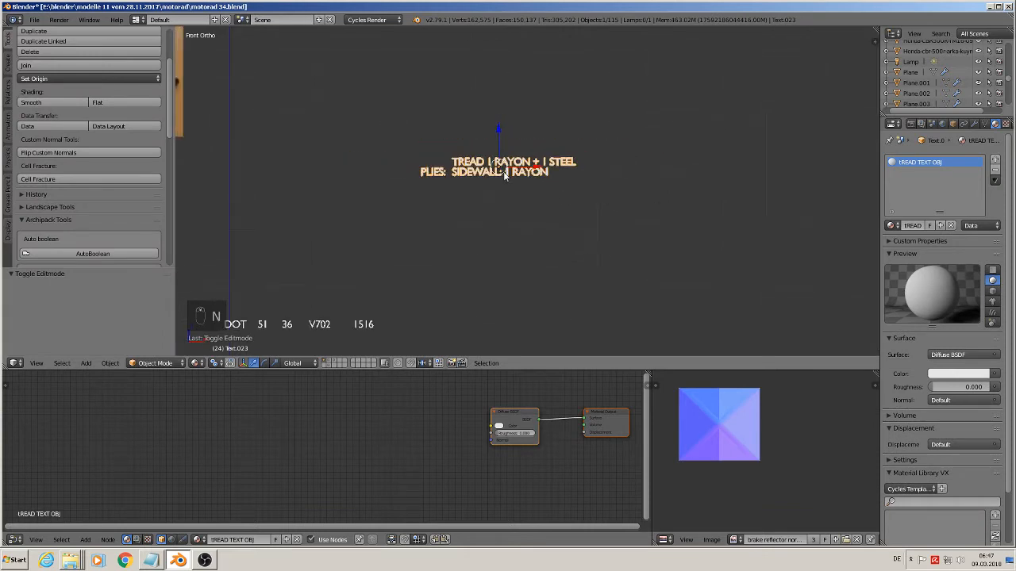
Deselect the lettering and add a mesh plane at the 3D cursor, rotated 90° about the X axis
key("a")
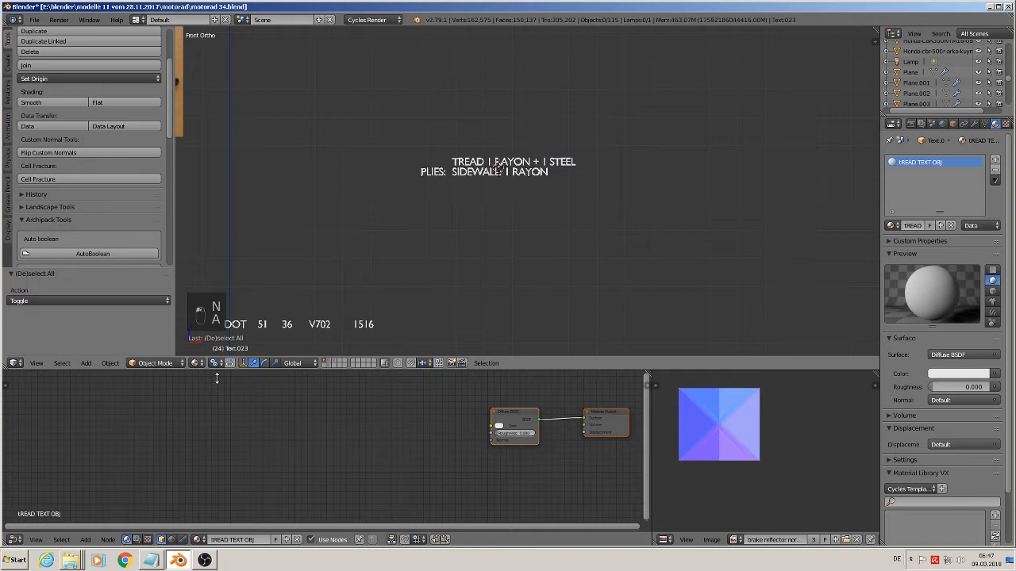
left_click(85, 362)
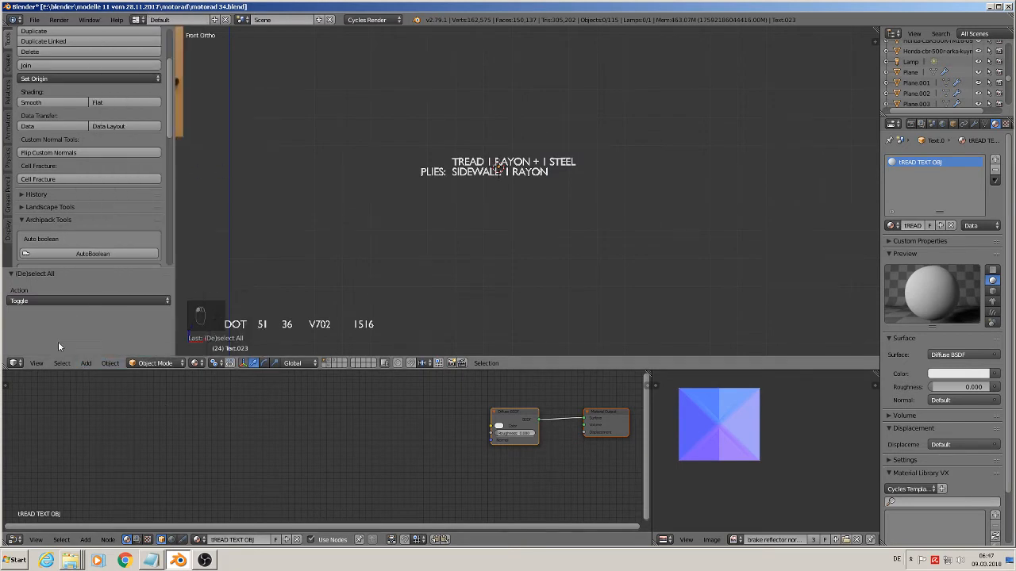
left_click(86, 363)
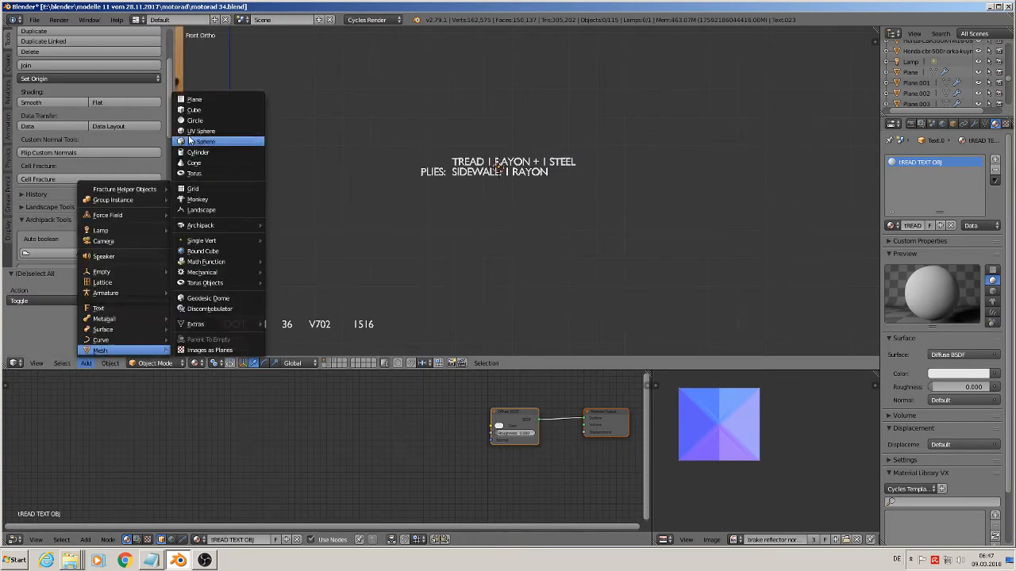
left_click(194, 99)
type("rx")
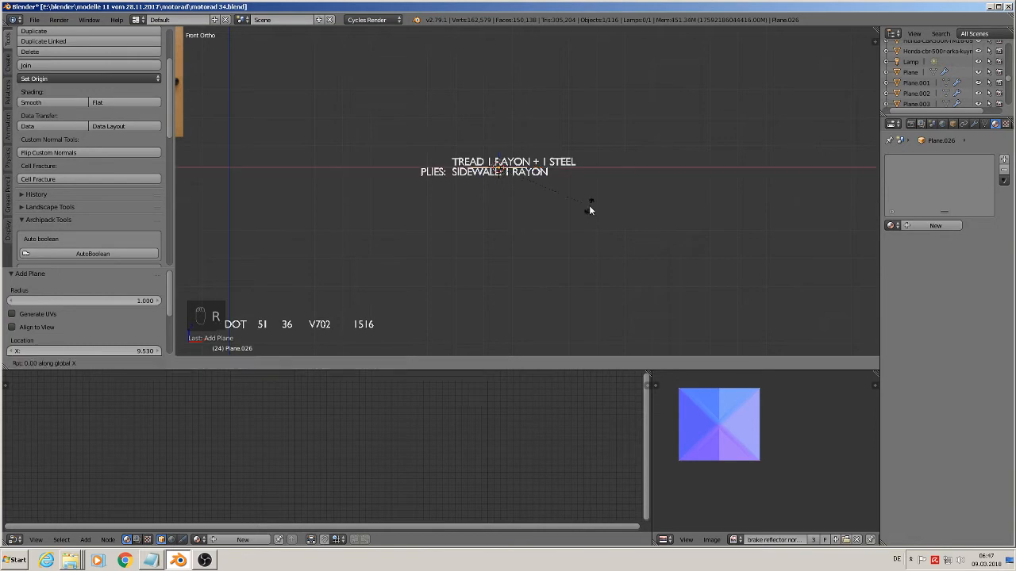
type("90")
key("Return")
Scale the new plane up until it spans the full width of the PLIES lettering, ending in Object Mode
key("s")
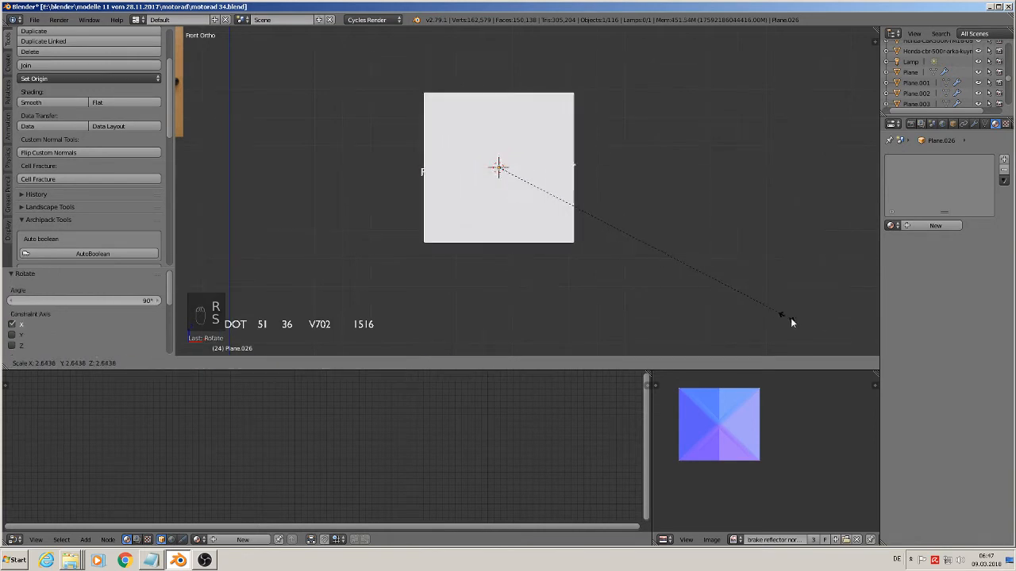
left_click(802, 323)
key("Tab")
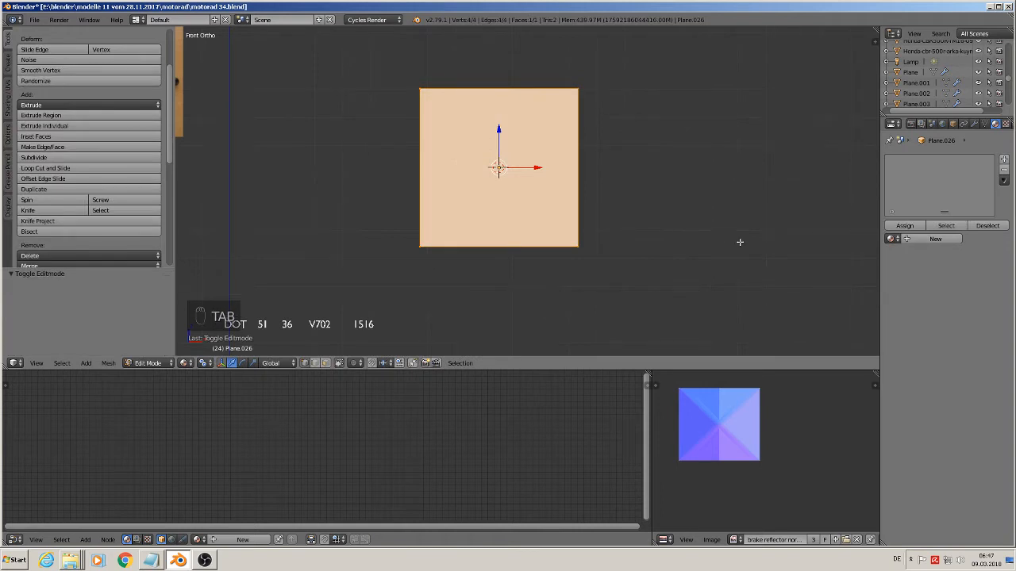
key("Tab")
Give the plane a new material named tread test plane oboj
left_click(933, 225)
left_click(913, 226)
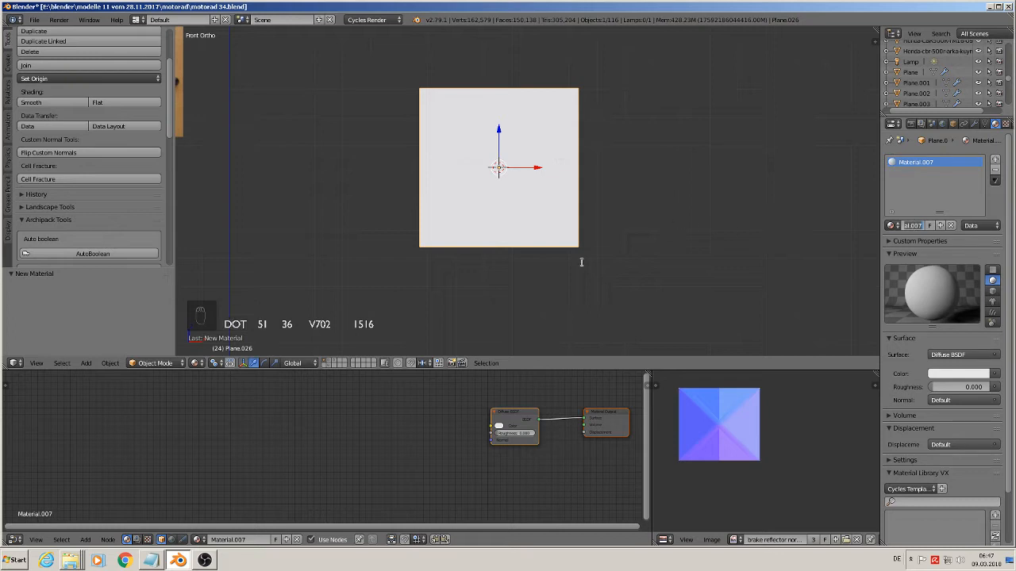
key("Tab")
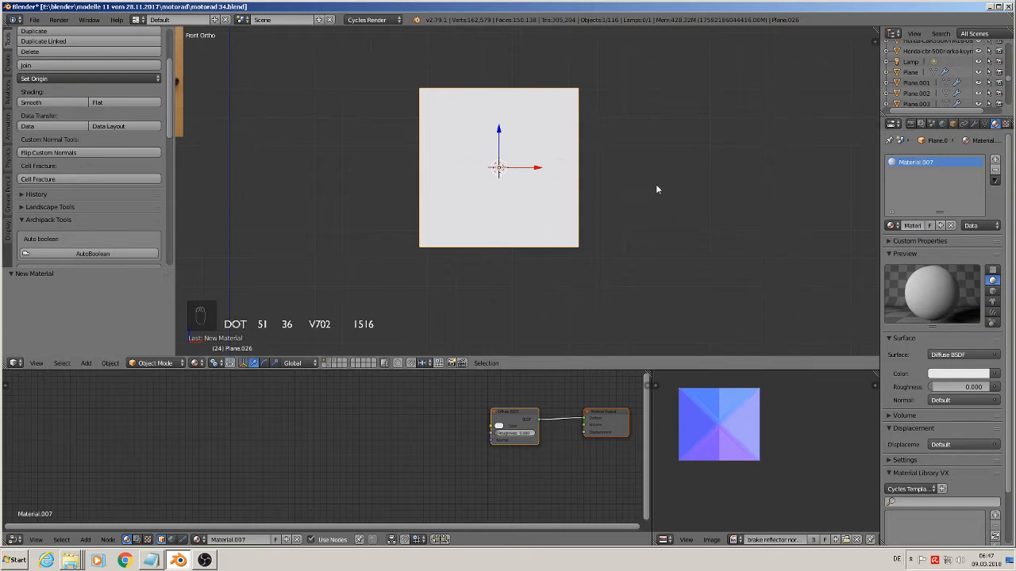
middle_click_drag(655, 184, 585, 186)
scroll(488, 208, "up", 4)
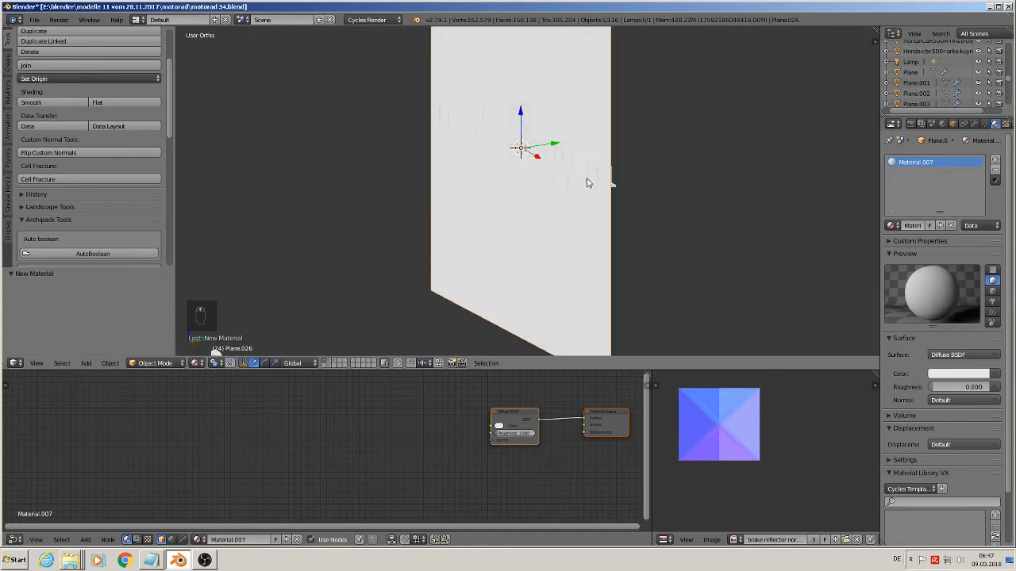
key("KP_1")
left_click(913, 225)
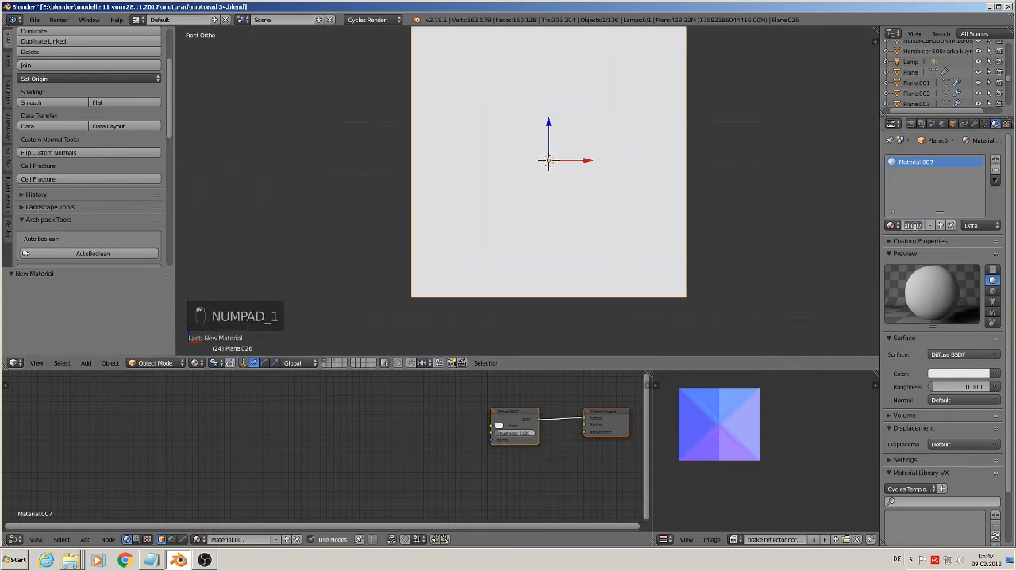
type("test")
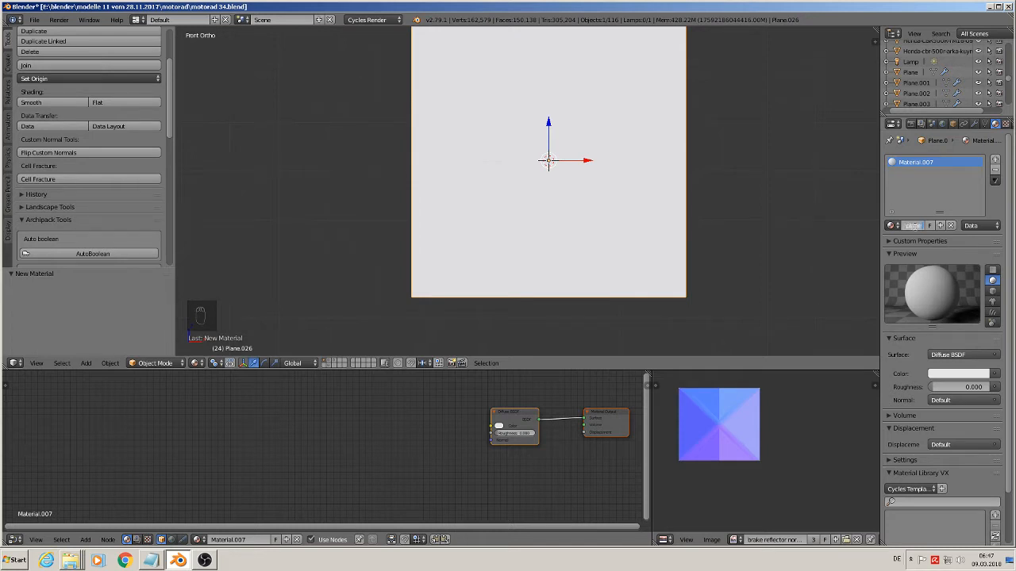
key("BackSpace")
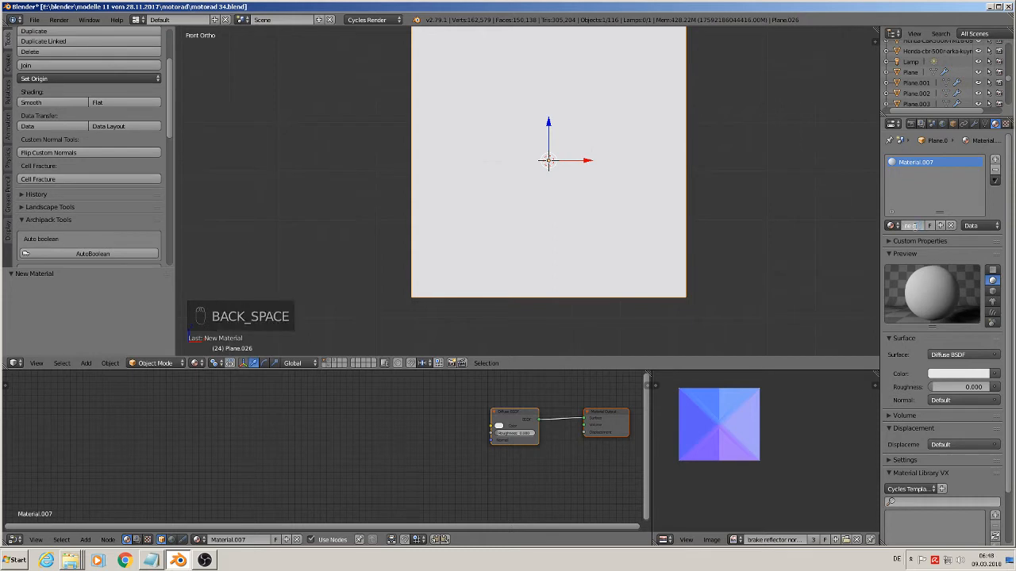
key("Return")
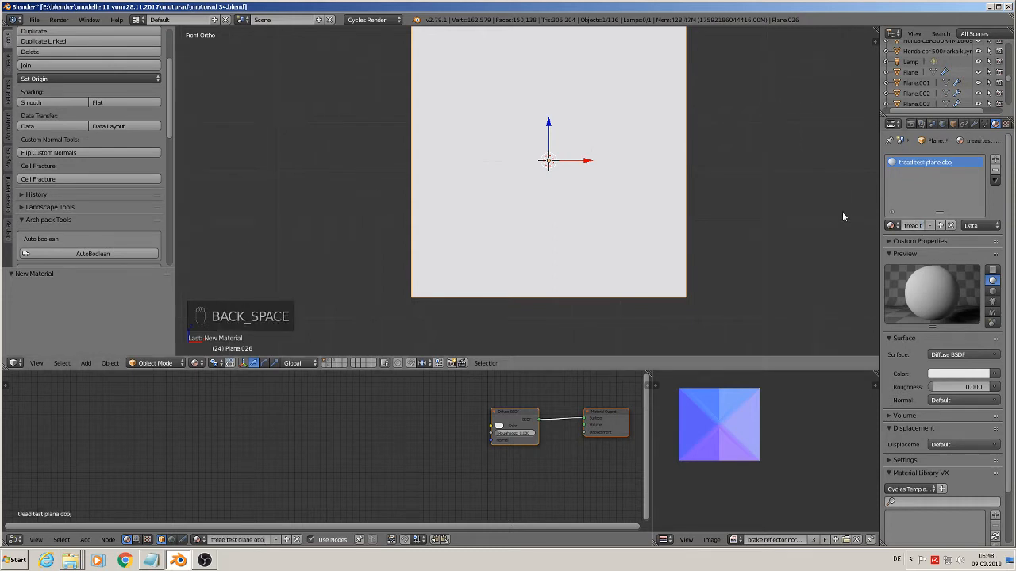
Unwrap the plane's UVs in Edit Mode and return to Object Mode
key("Tab")
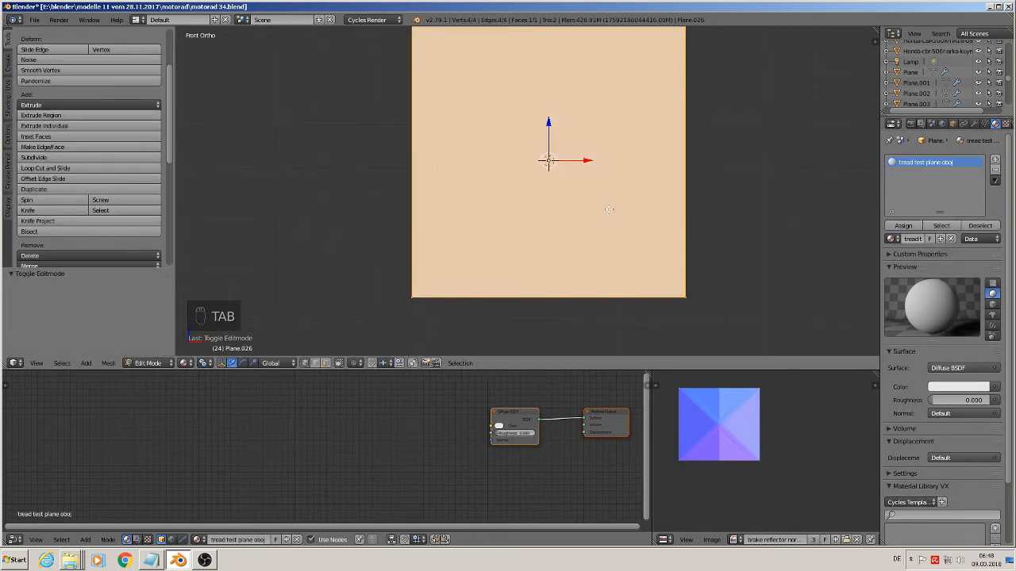
key("u")
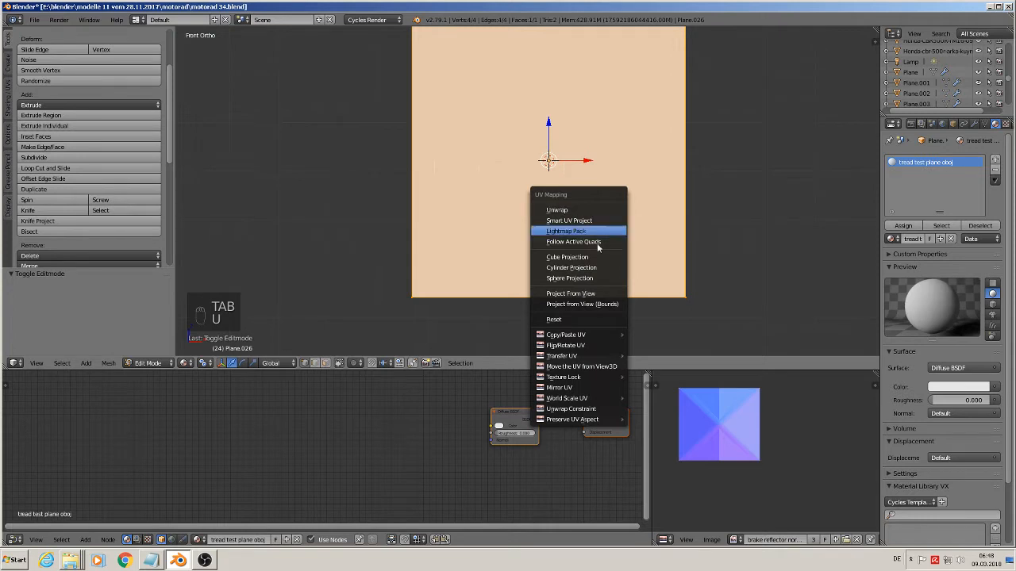
left_click(600, 209)
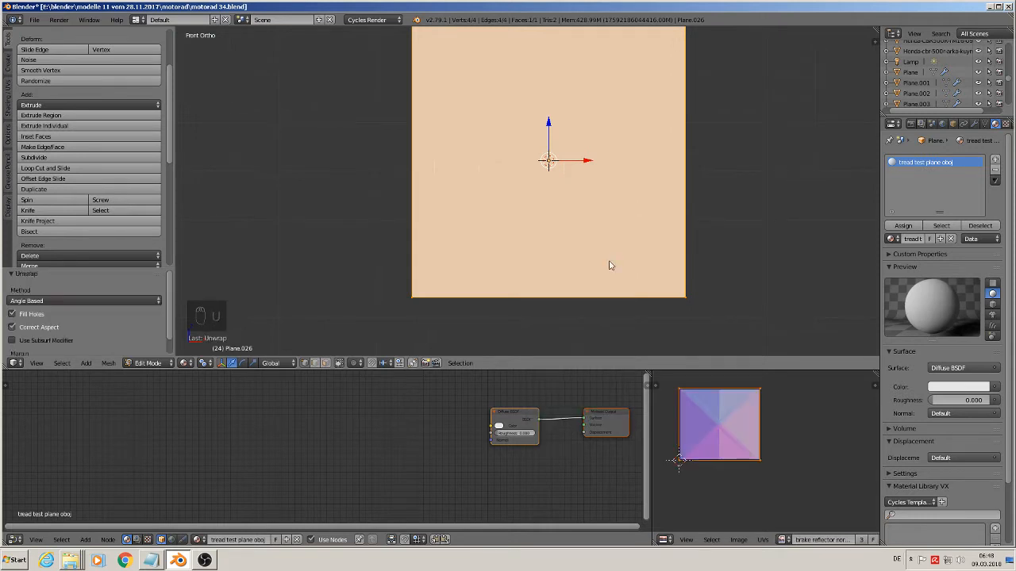
key("Tab")
Select the PLIES lettering behind the plane and open its mesh in Edit Mode in front view
scroll(609, 266, "down", 3)
middle_click_drag(608, 265, 430, 216, "shift")
right_click(442, 202)
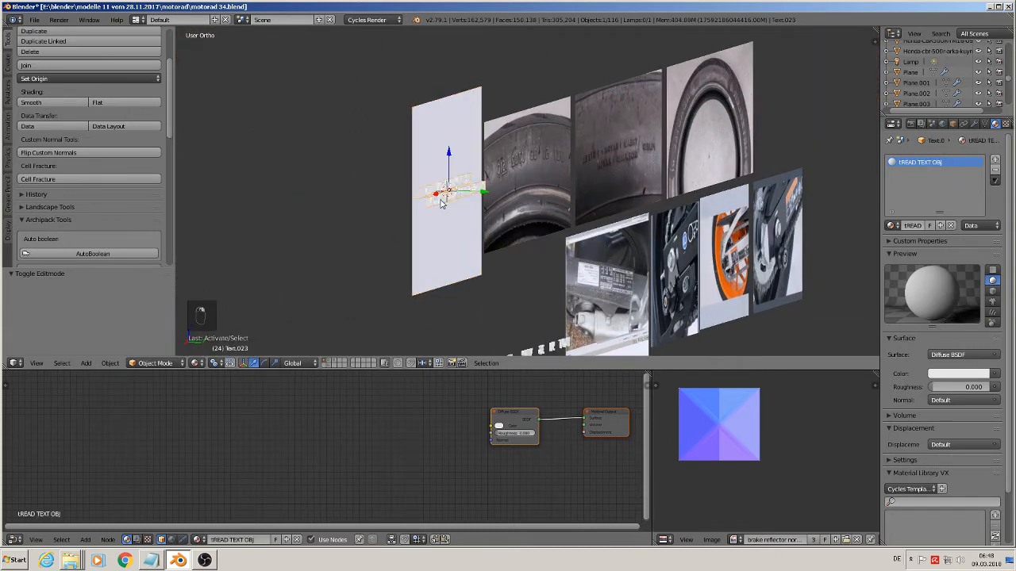
key("KP_1")
key("Tab")
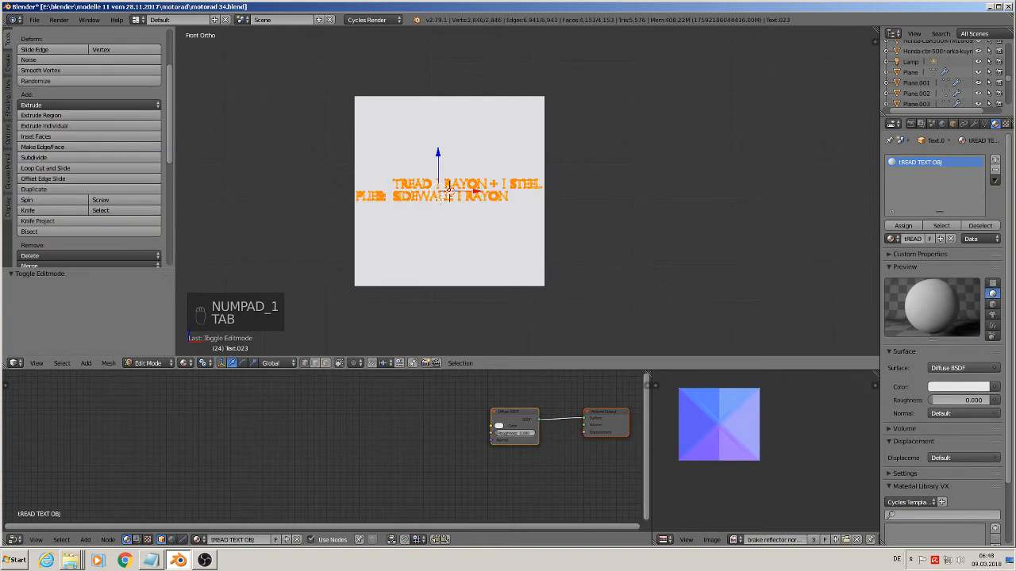
Try a standard Unwrap of the PLIES lettering's UVs and cancel the accidental inset
key("u")
left_click(449, 199)
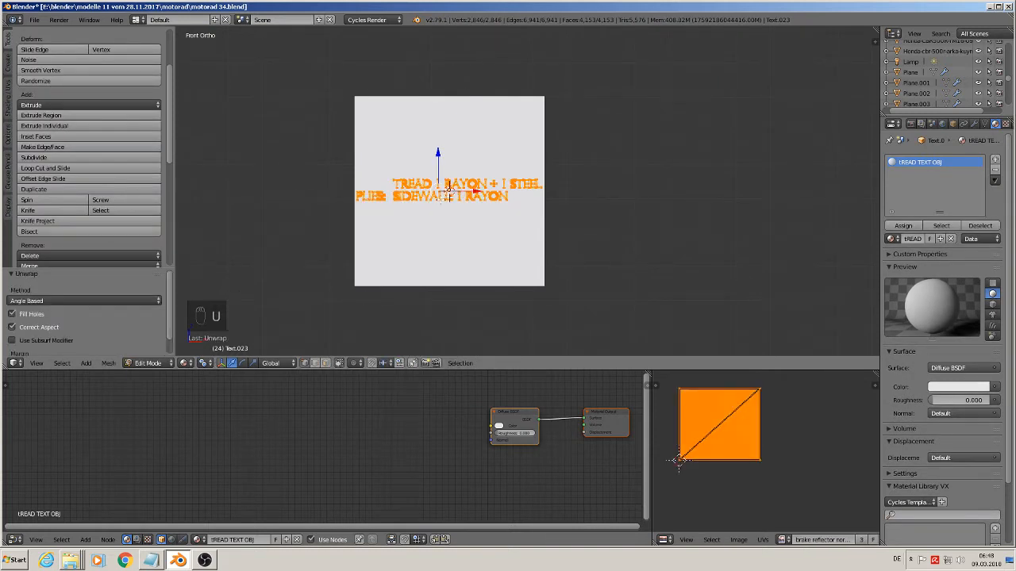
scroll(500, 214, "up", 3)
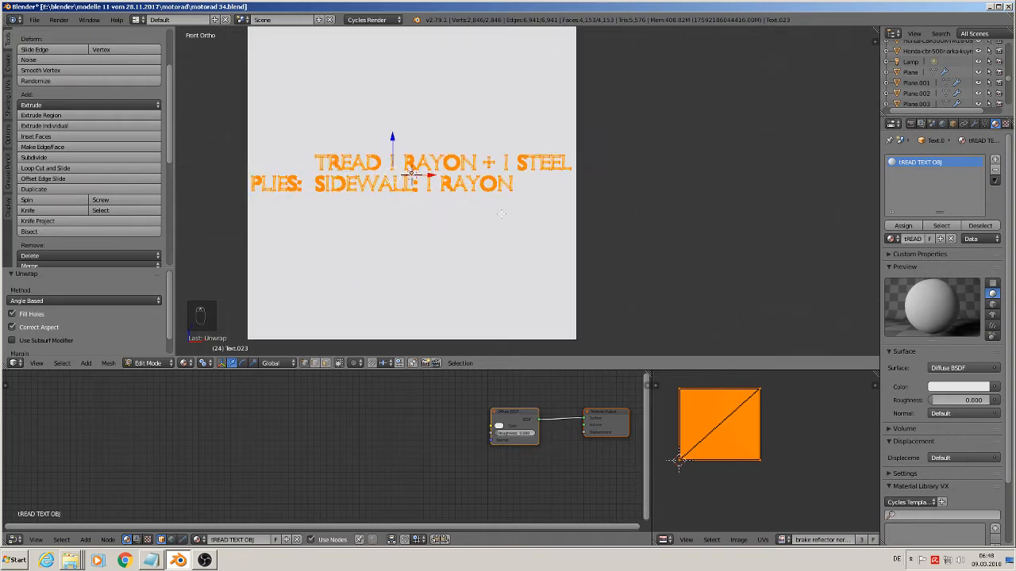
key("i")
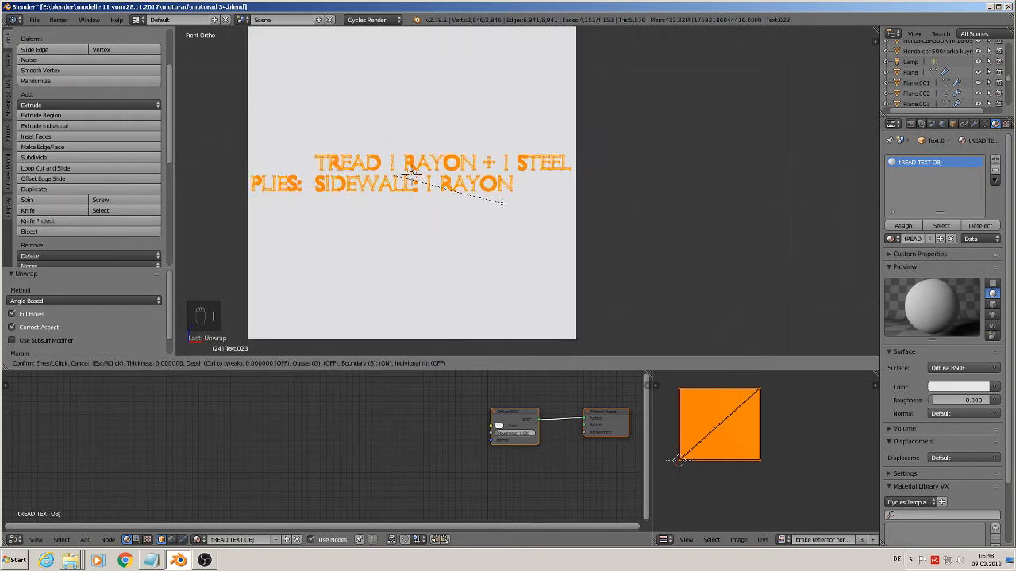
key("Escape")
Map the PLIES lettering's UVs with Project From View in front view and return to Object Mode
key("u")
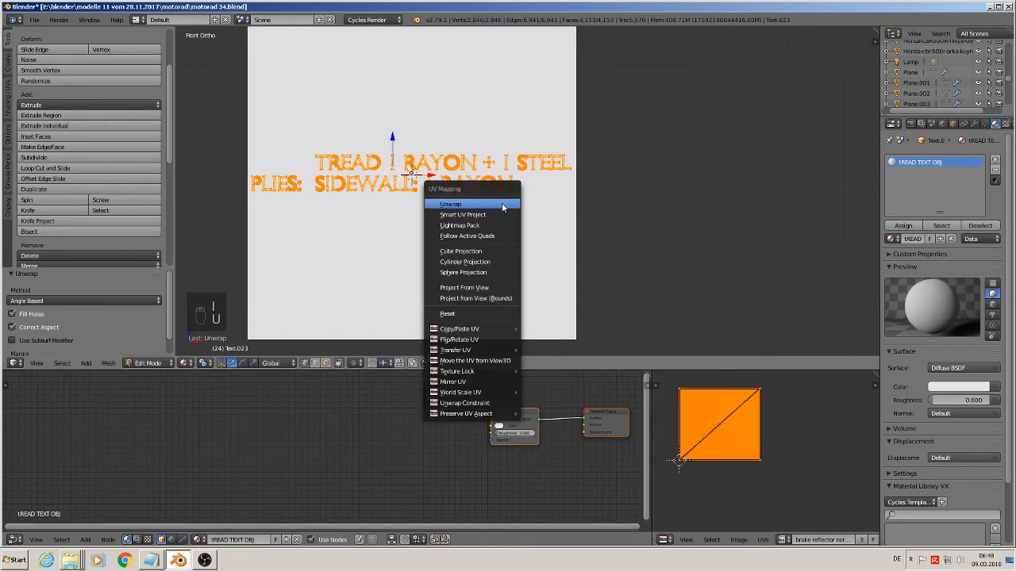
left_click(487, 287)
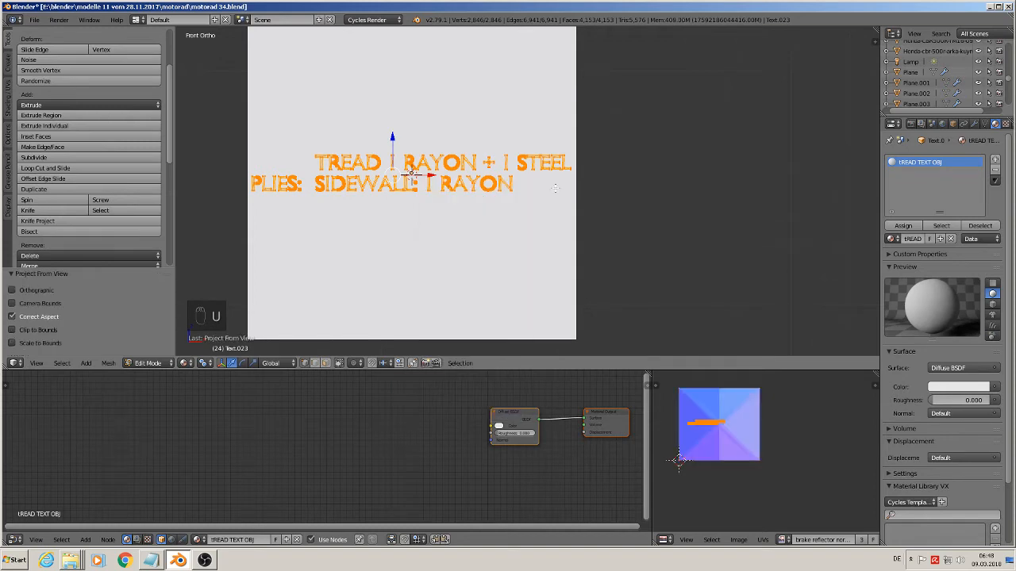
key("Tab")
scroll(556, 211, "down", 6)
key("Tab")
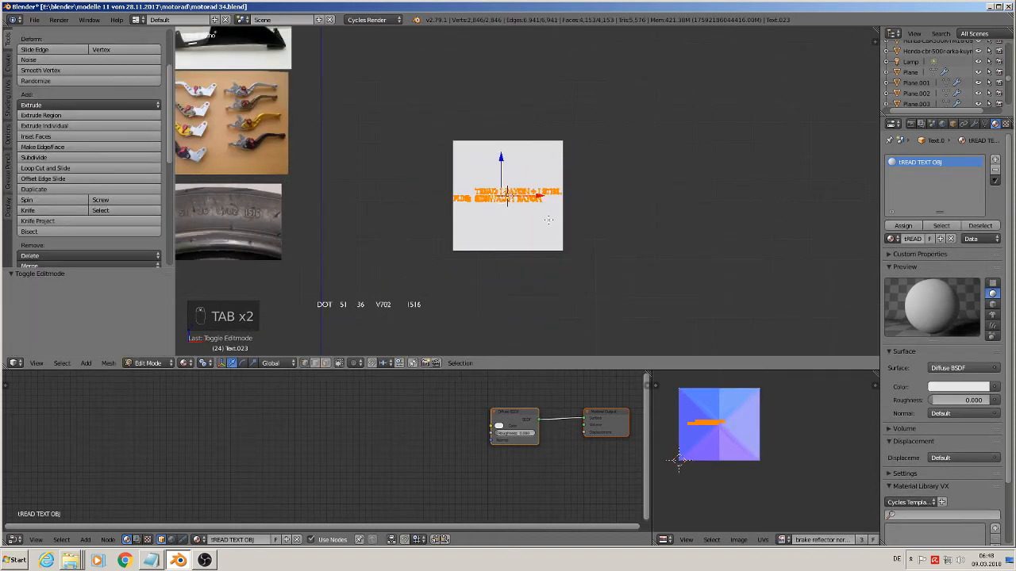
key("Tab")
Select the test plane in top view and move it by -0.006 along Y at the lettering's front edge
middle_click_drag(547, 220, 457, 234)
key("KP_7")
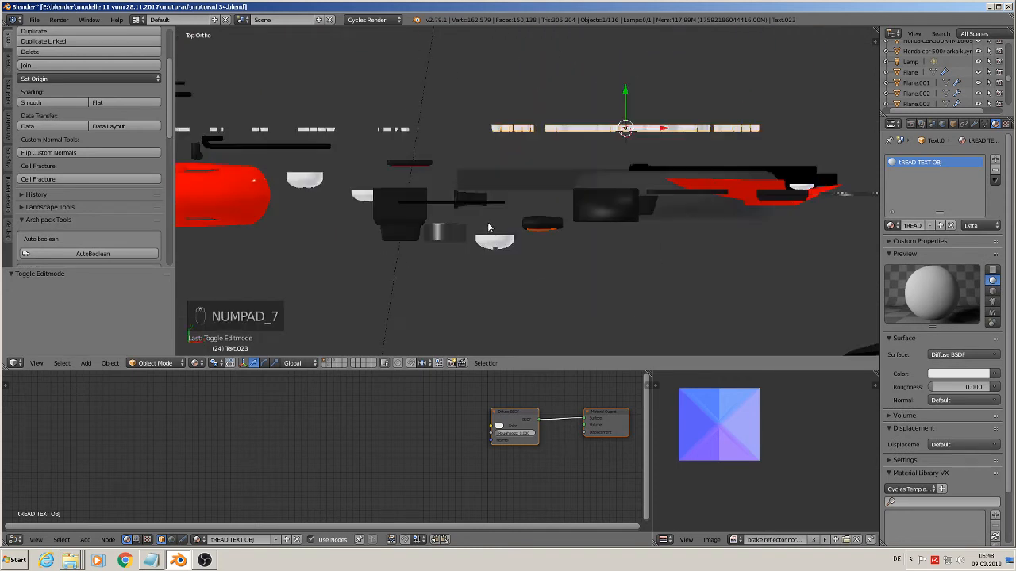
scroll(673, 142, "up", 5)
right_click(599, 133)
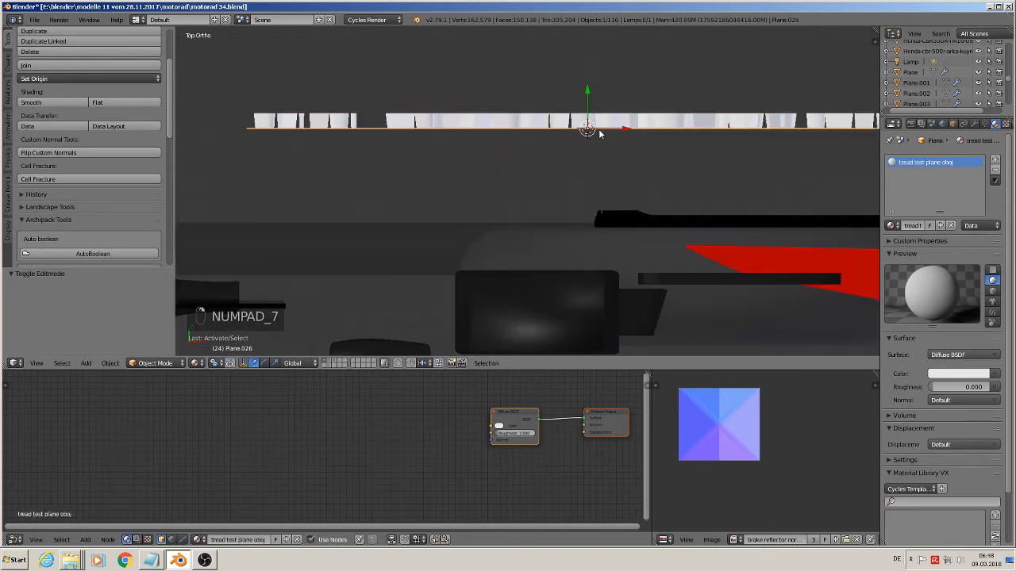
scroll(595, 133, "up", 2)
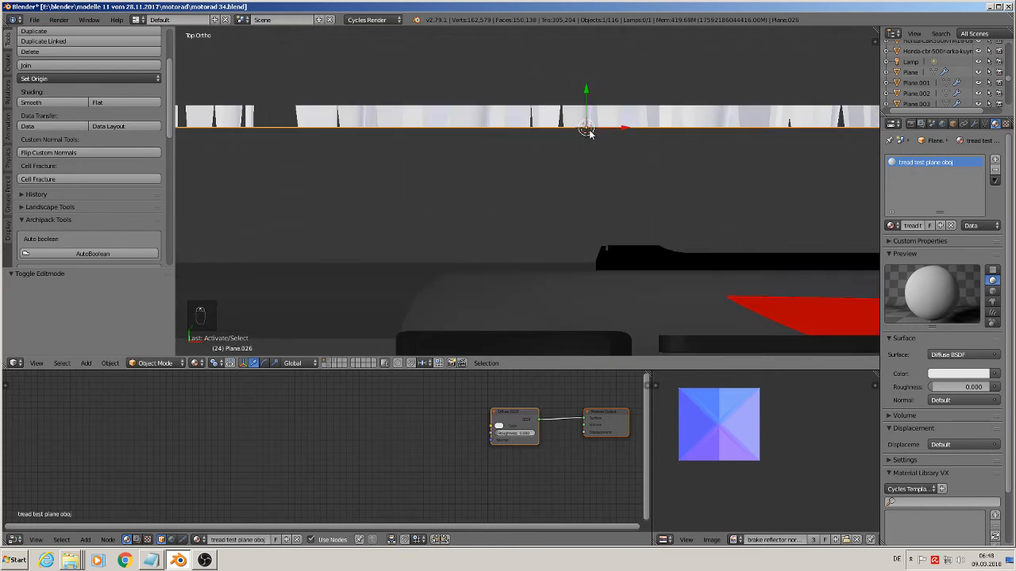
key("g")
key("y")
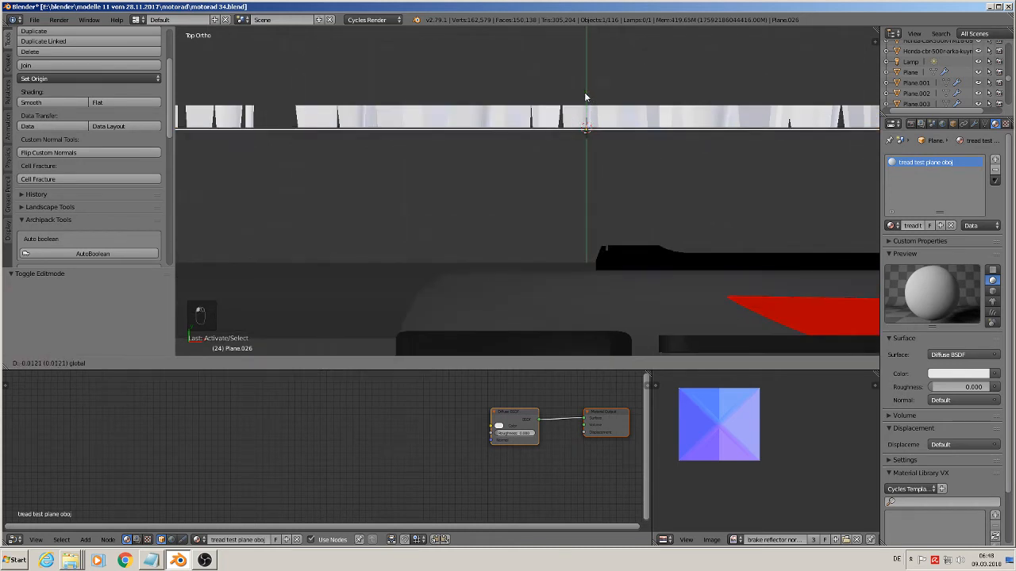
left_click(586, 96)
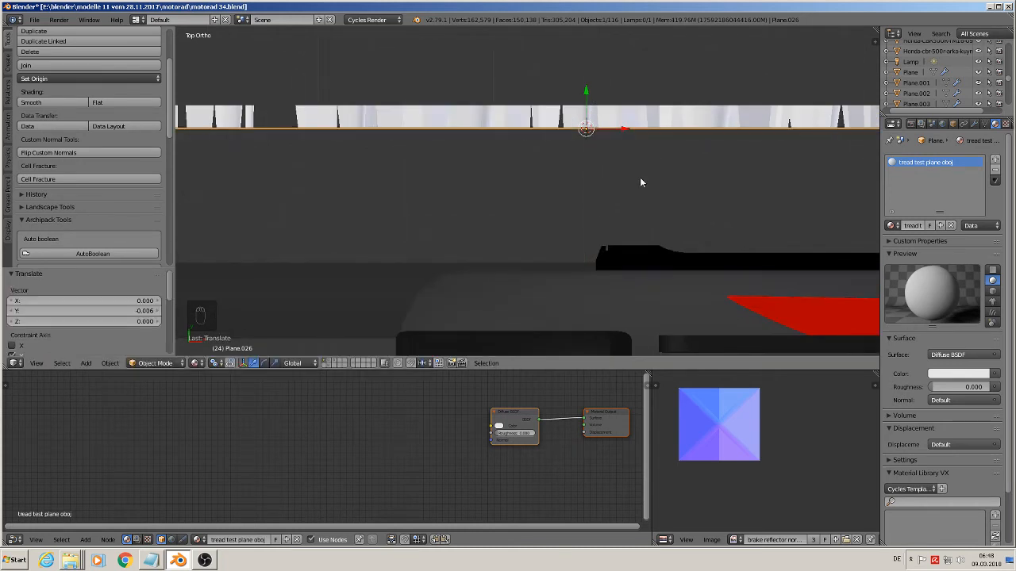
Examine the repositioned test plane from an angled view and shift the normal map image in its editor
scroll(639, 184, "down", 3)
middle_click_drag(640, 185, 619, 134)
scroll(625, 151, "down", 3)
scroll(635, 196, "down", 3)
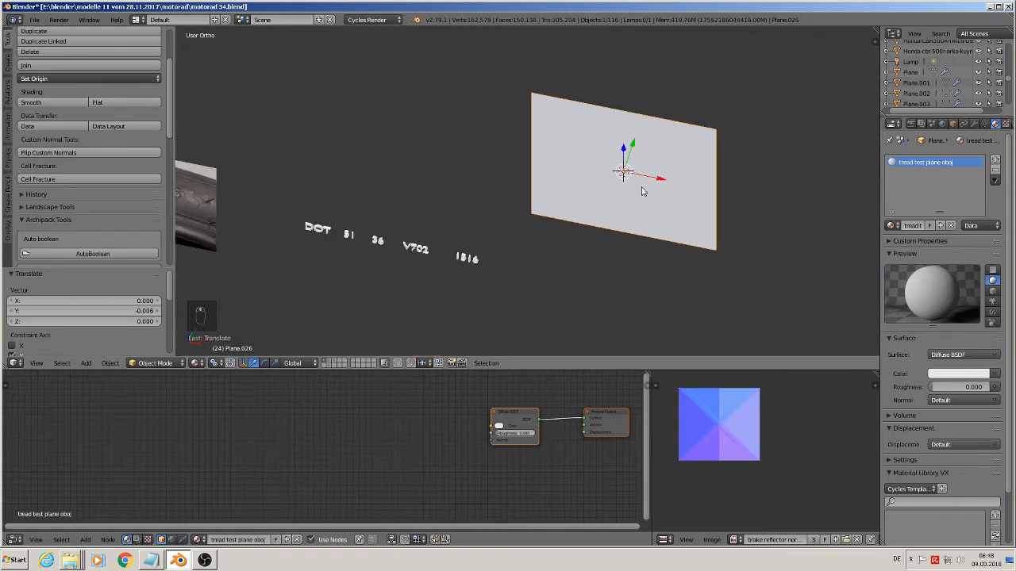
middle_click_drag(695, 227, 568, 167, "shift")
scroll(576, 217, "up", 2)
middle_click_drag(770, 485, 692, 474)
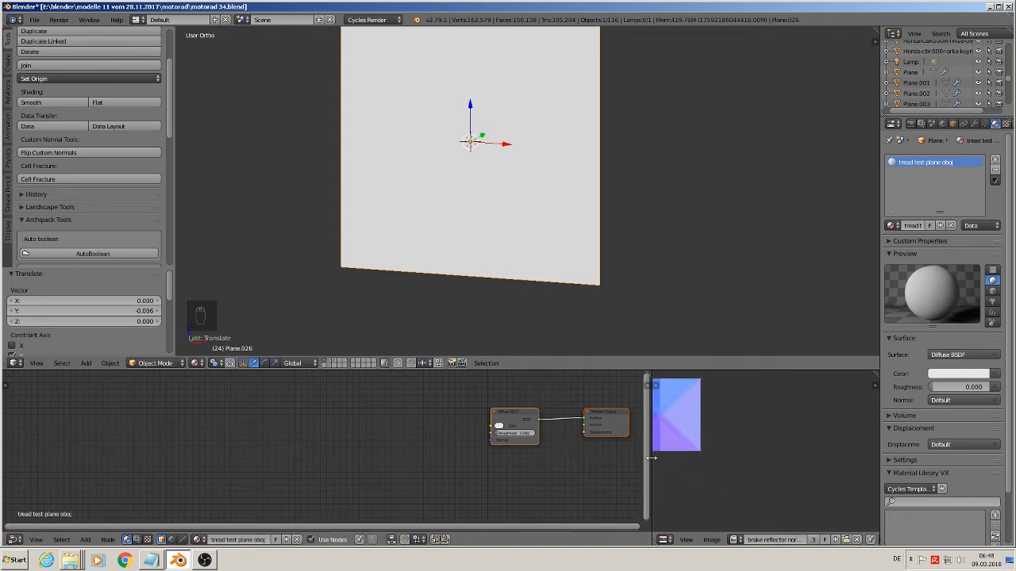
Unlink the brake reflector normal map from the widened image editor and create a blank 1024 × 1024 px image named "tread uv noamalmap"
left_click_drag(647, 458, 416, 463)
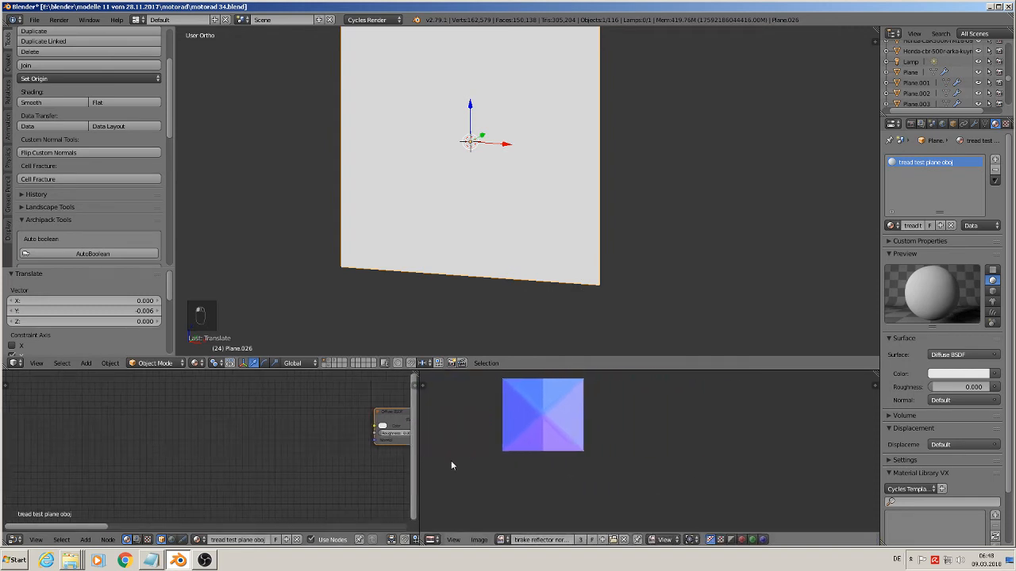
left_click(624, 540)
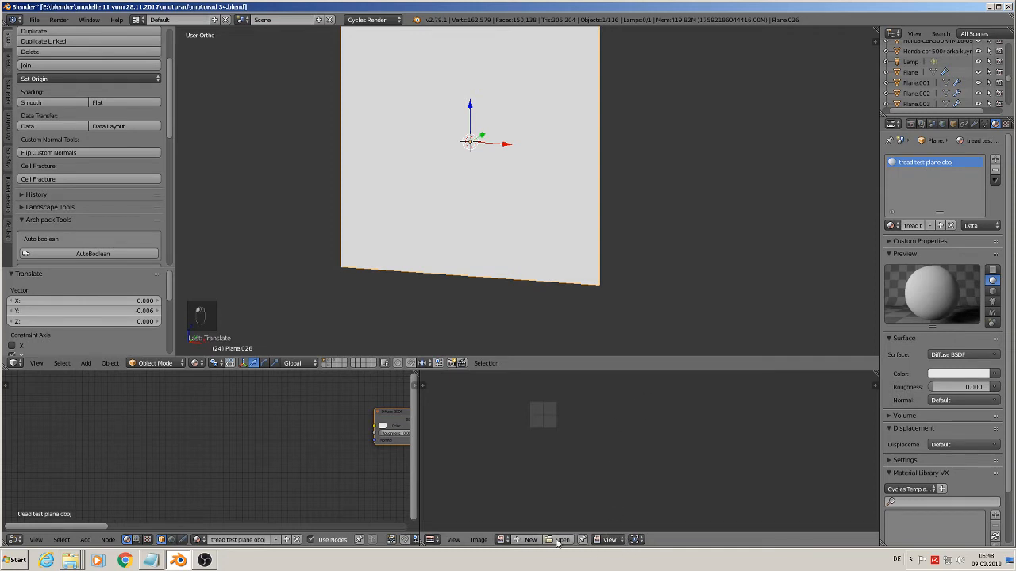
left_click(527, 540)
left_click(561, 449)
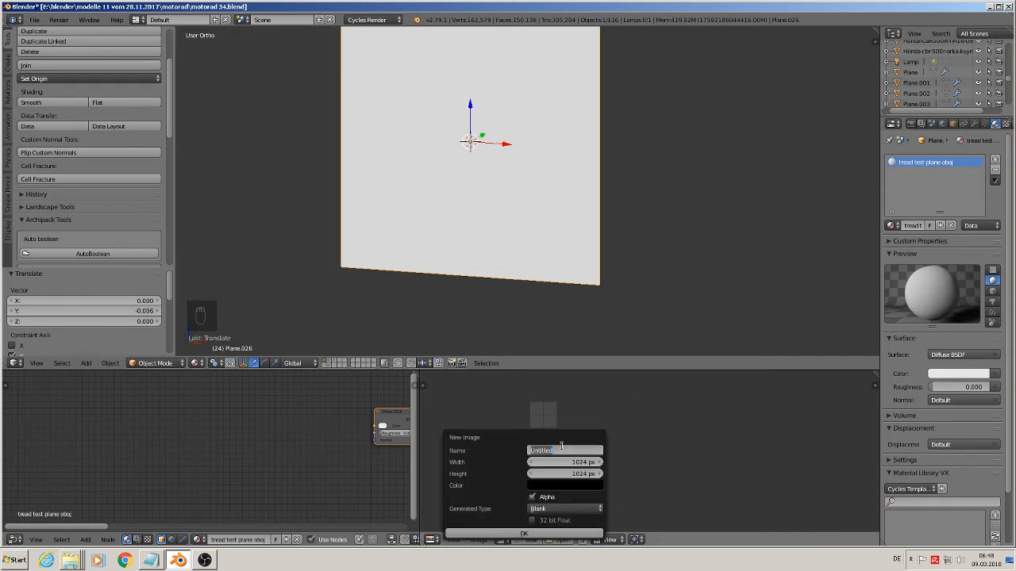
type("tread uv noamalmap")
key("Return")
left_click(523, 534)
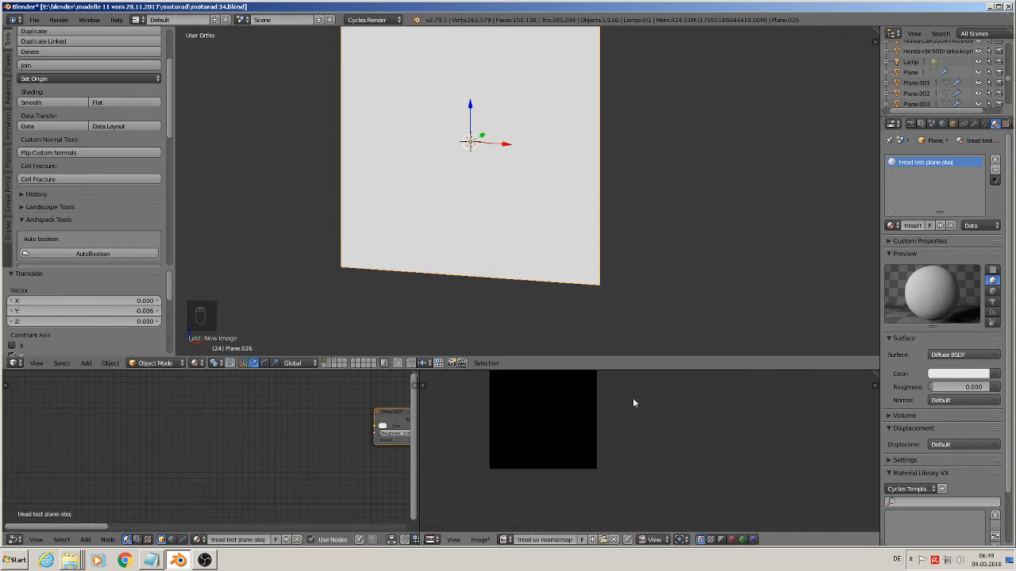
Save the new blank image as the PNG file "tread uv noamalmap.png" in the motorad project's textures folder
left_click(480, 540)
left_click(502, 455)
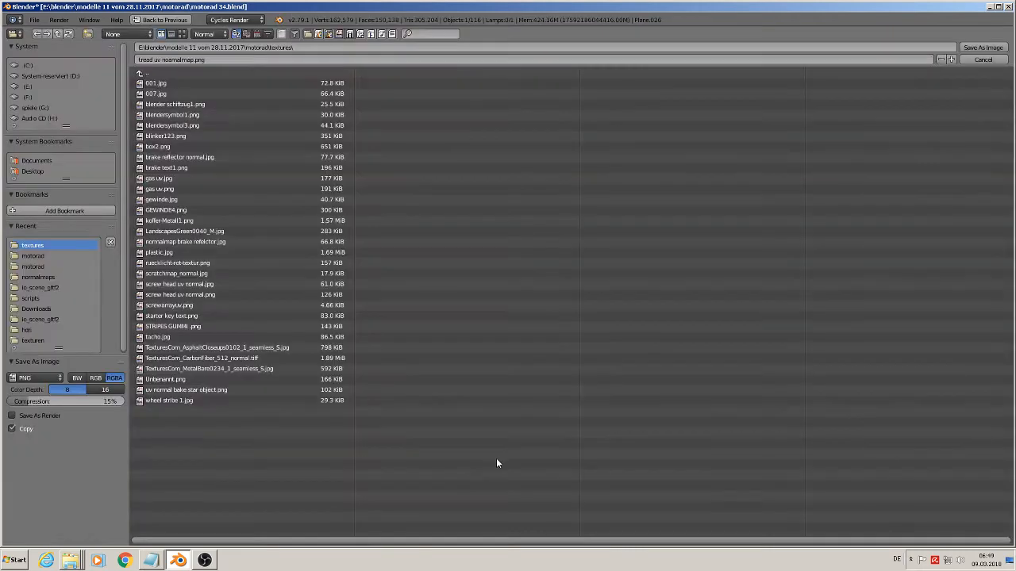
left_click(35, 256)
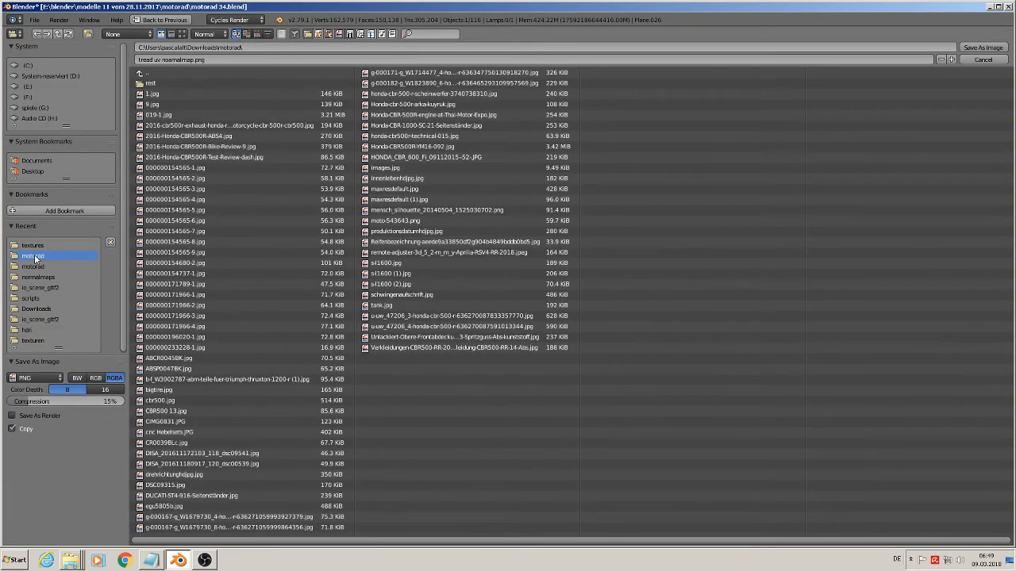
left_click(33, 267)
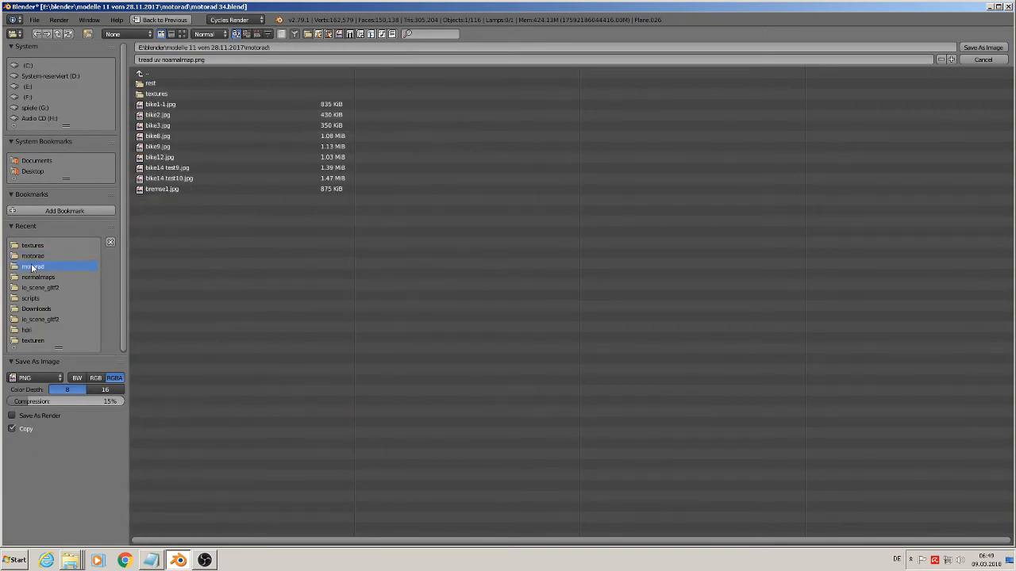
left_click(163, 90)
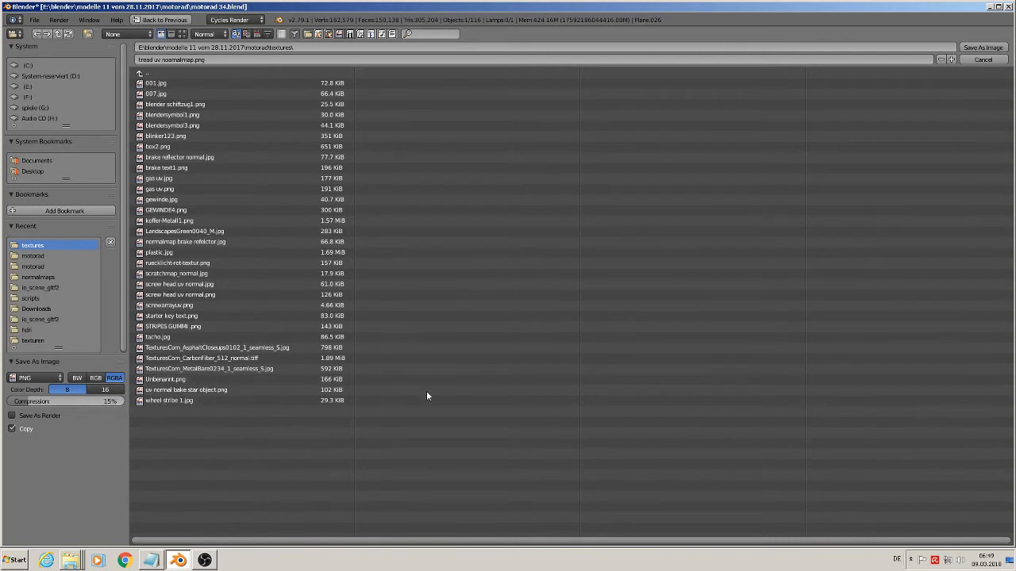
left_click(983, 48)
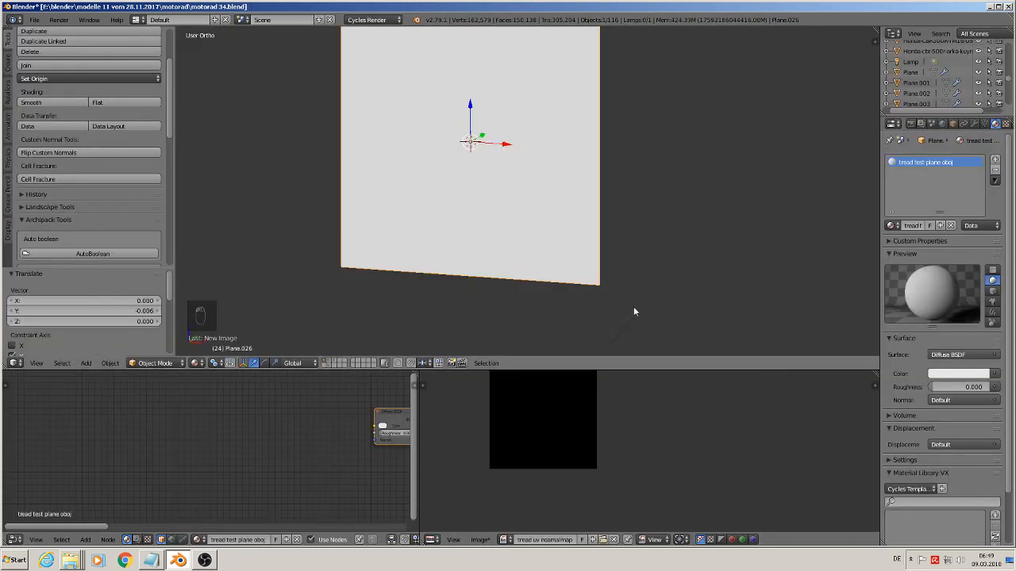
Select the PLIES lettering behind the test plane as the active object
middle_click_drag(632, 310, 473, 255)
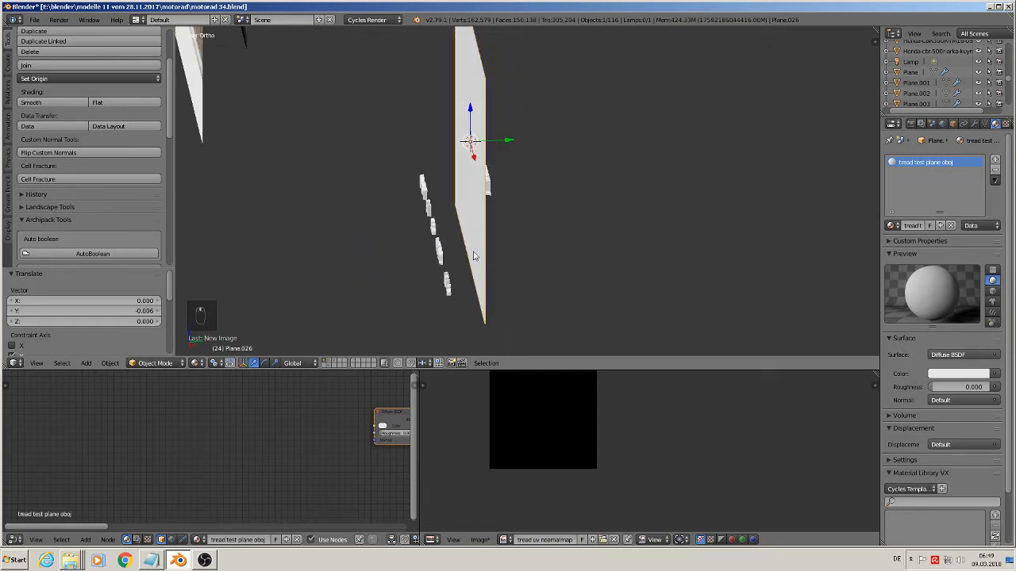
right_click(491, 187)
middle_click_drag(537, 236, 613, 222)
right_click(538, 220, "shift")
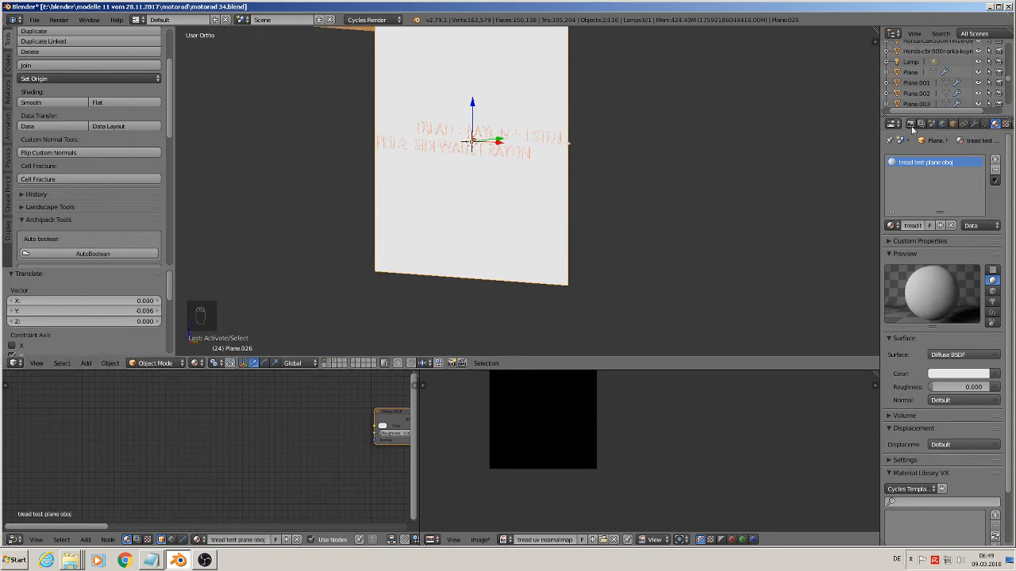
right_click(570, 148, "shift")
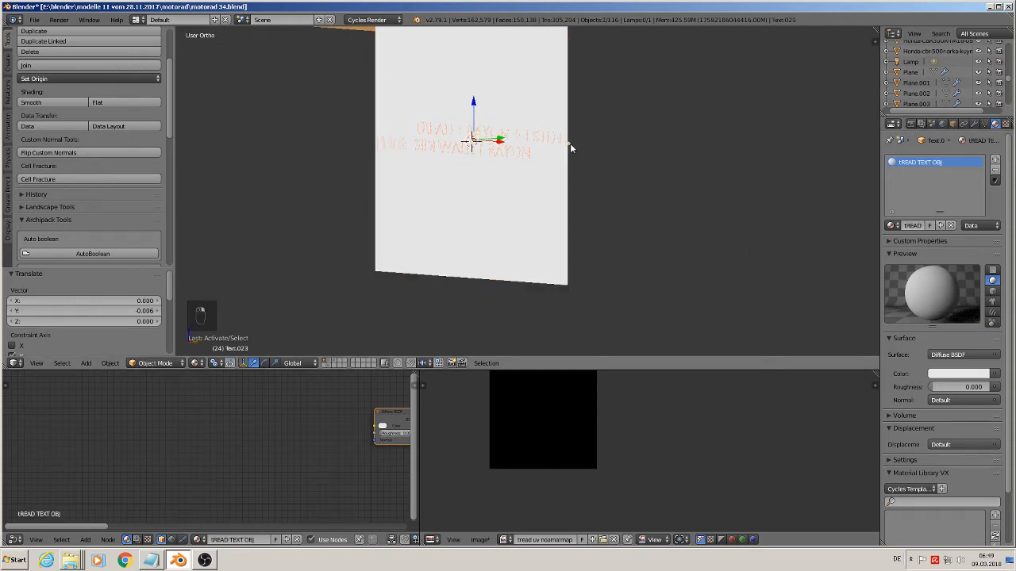
middle_click_drag(584, 212, 651, 262)
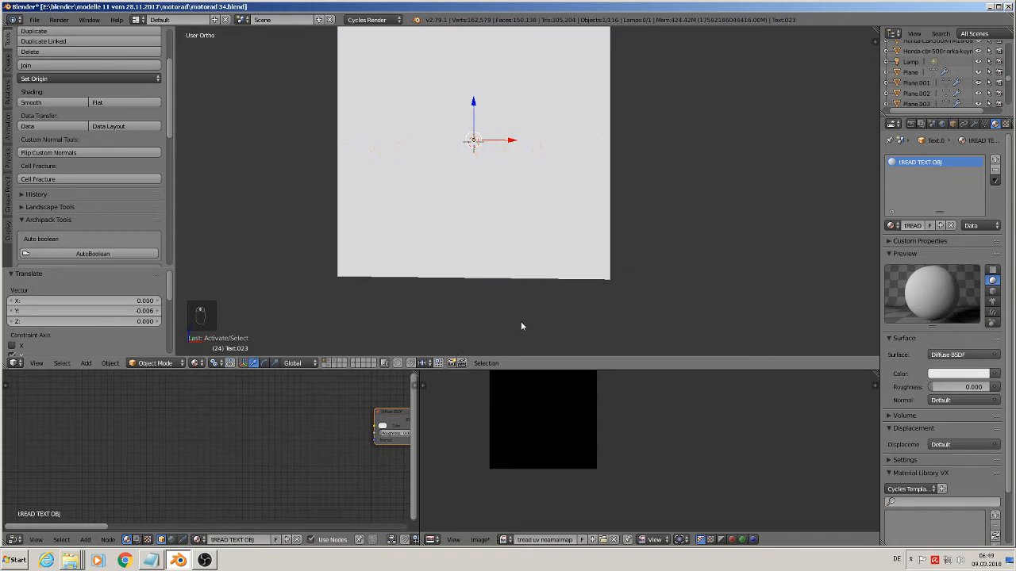
Add an unconnected Image Texture node beside the Diffuse BSDF in the lettering's material
scroll(330, 456, "down", 3)
middle_click_drag(320, 484, 235, 517)
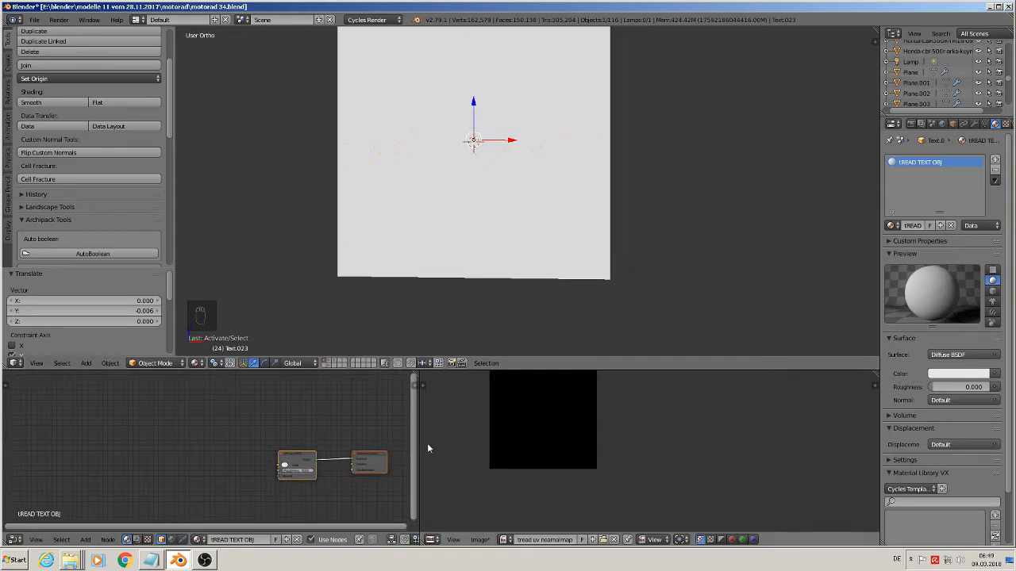
left_click(85, 540)
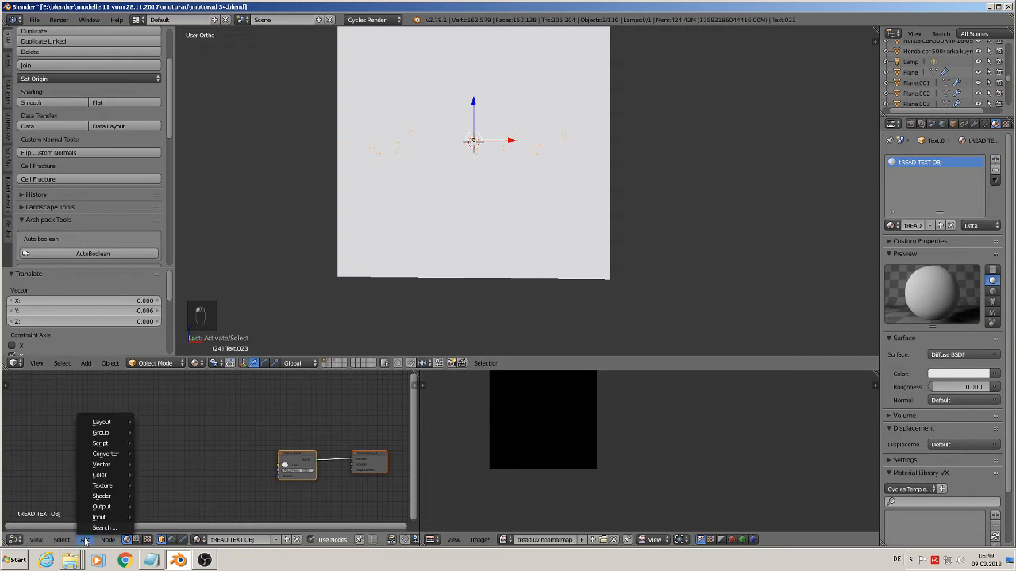
mouse_move(103, 485)
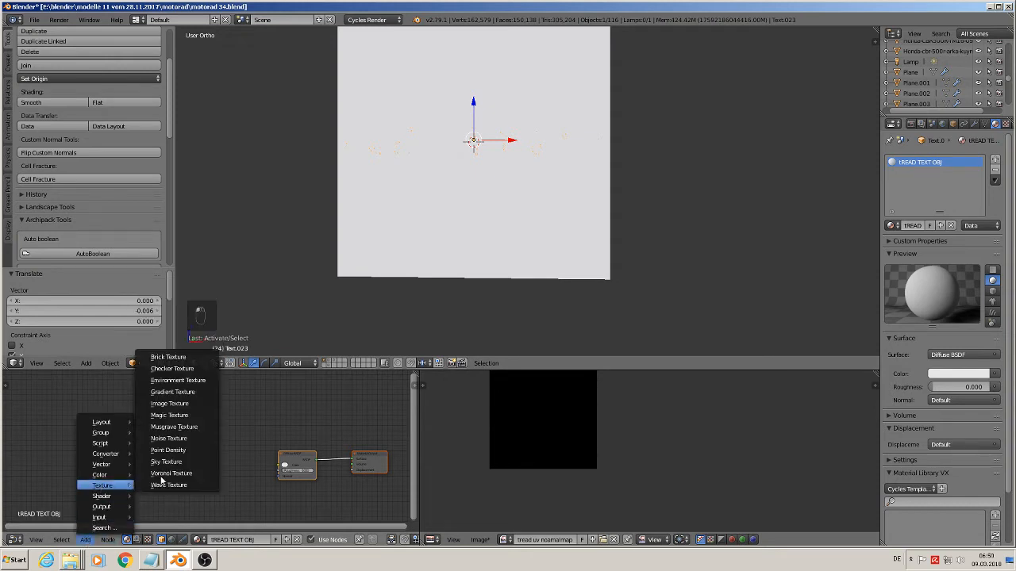
left_click(169, 403)
left_click(194, 397)
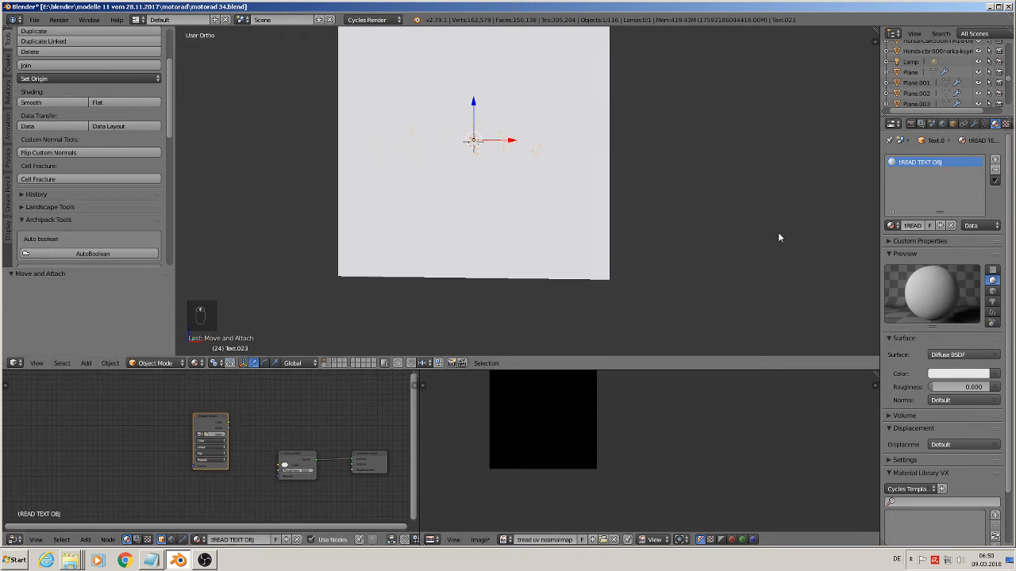
Load tread uv noamalmap.png from the textures folder into the lettering's Image Texture node and leave that node selected
middle_click_drag(780, 235, 664, 254)
middle_click_drag(459, 243, 589, 256)
scroll(212, 449, "up", 1)
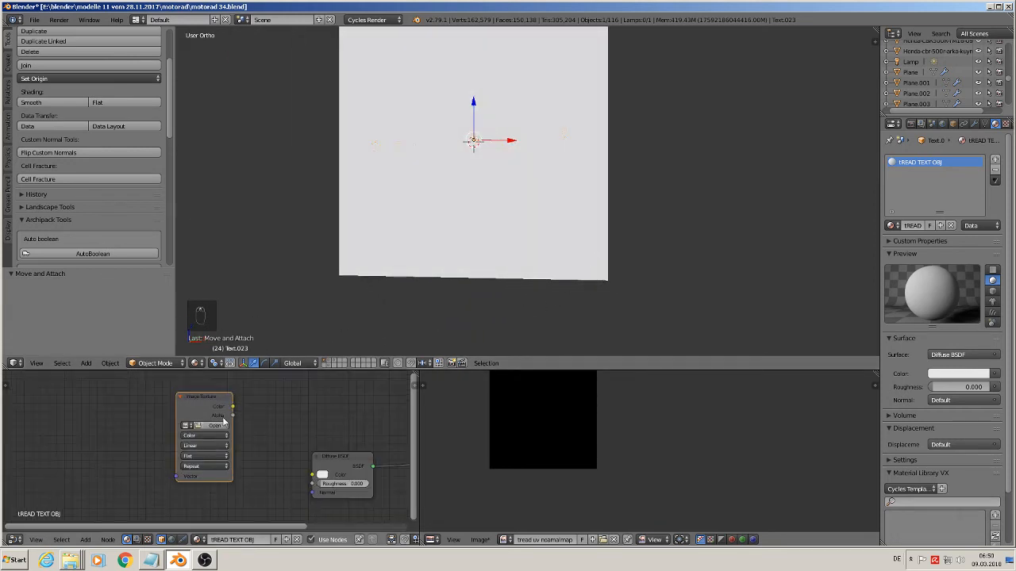
left_click(216, 425)
left_click(184, 93)
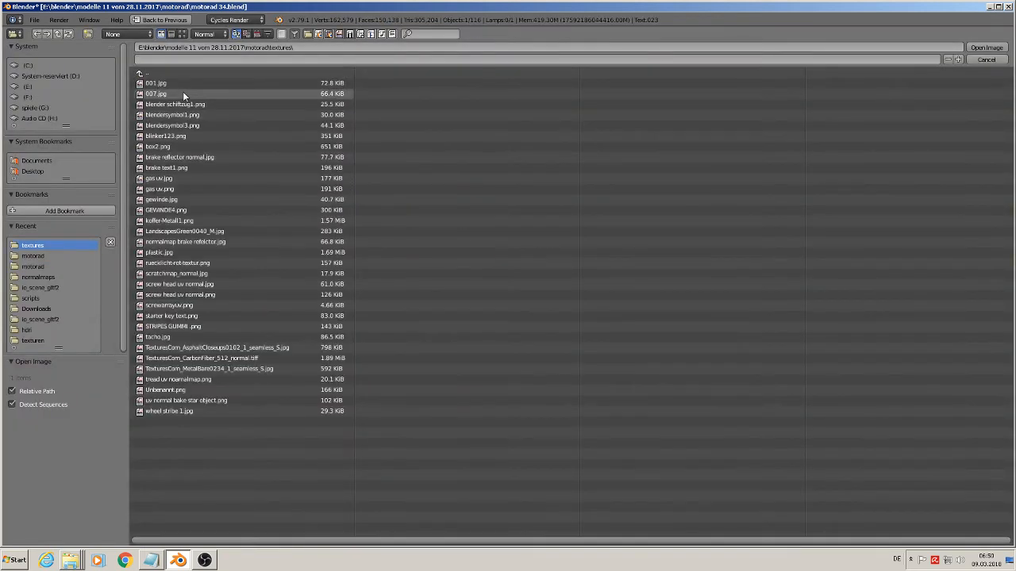
left_click(182, 34)
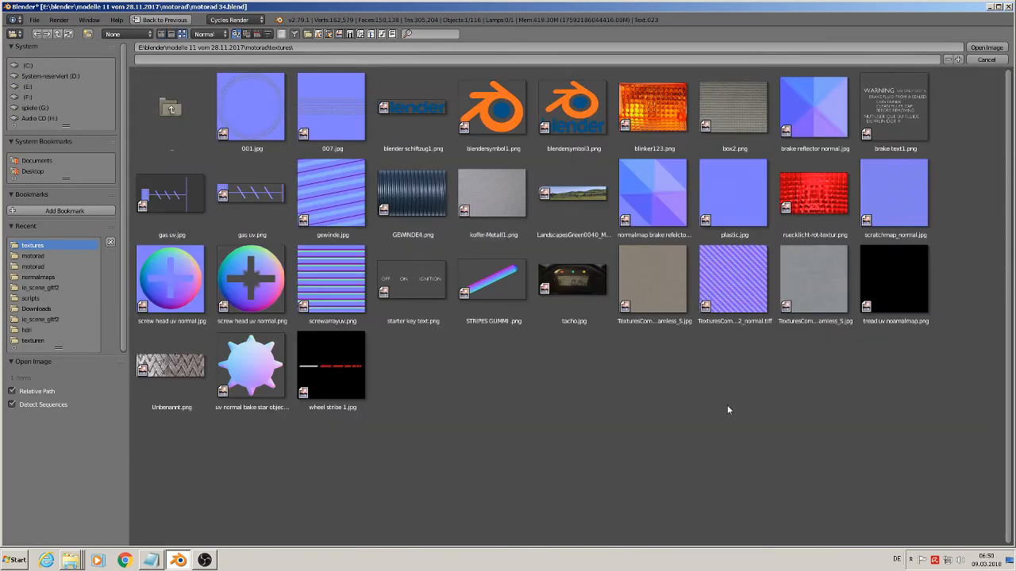
double_click(917, 304)
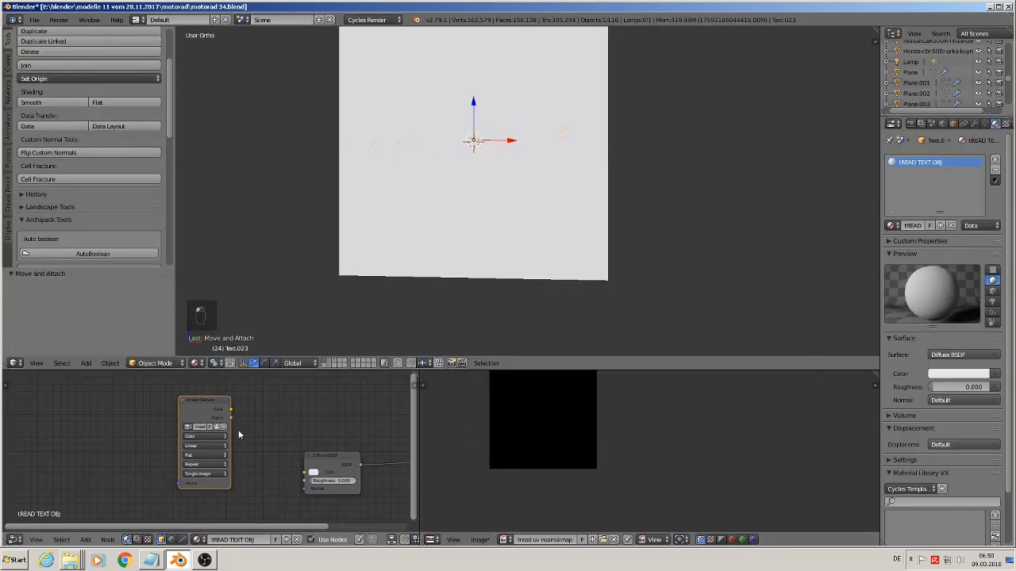
left_click(208, 410)
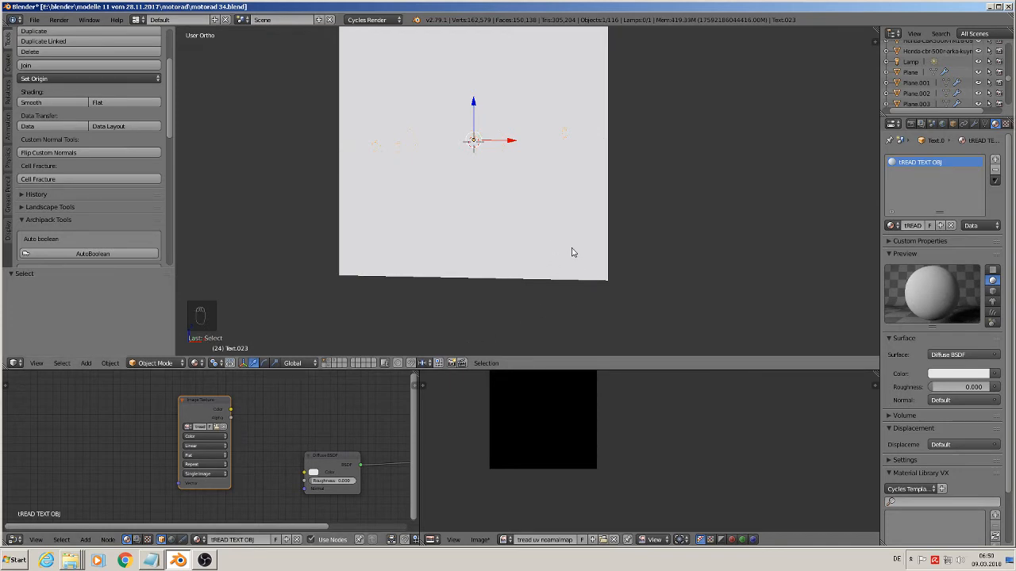
Add an Image Texture node to the test plane's material, load tread uv noamalmap.png into it and keep the node selected
right_click(592, 279)
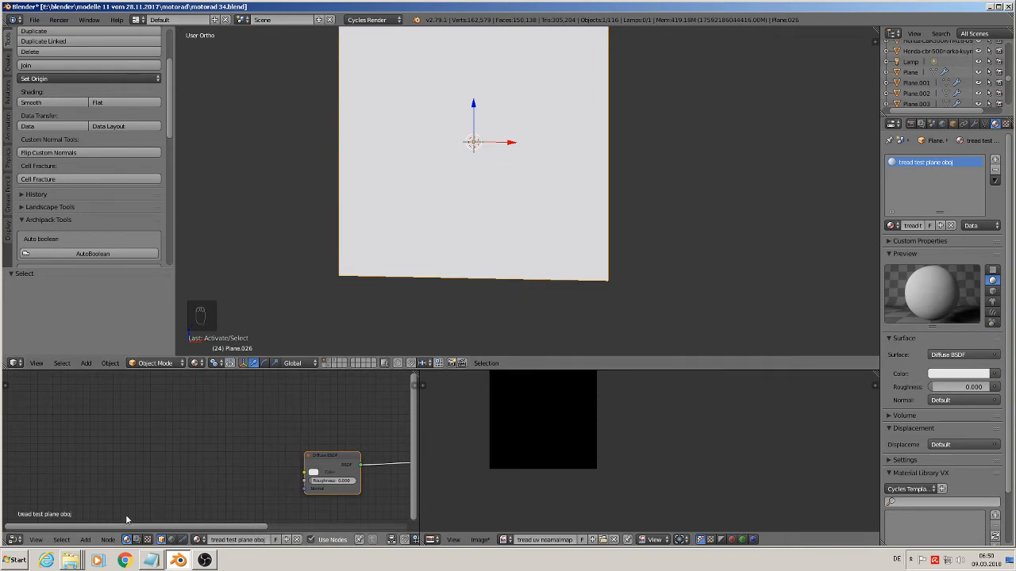
left_click(85, 539)
mouse_move(119, 485)
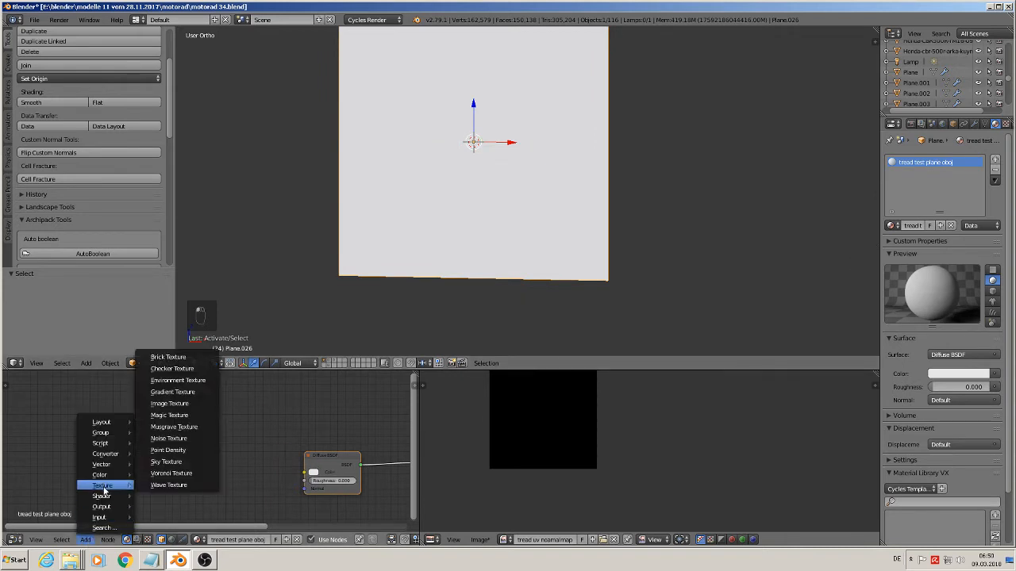
left_click(169, 403)
left_click(194, 432)
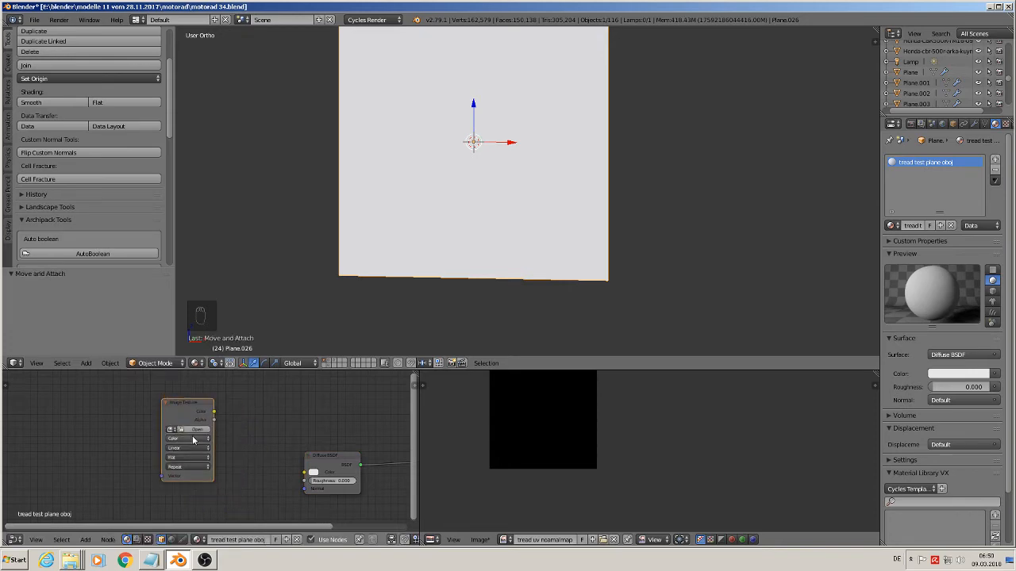
left_click(193, 429)
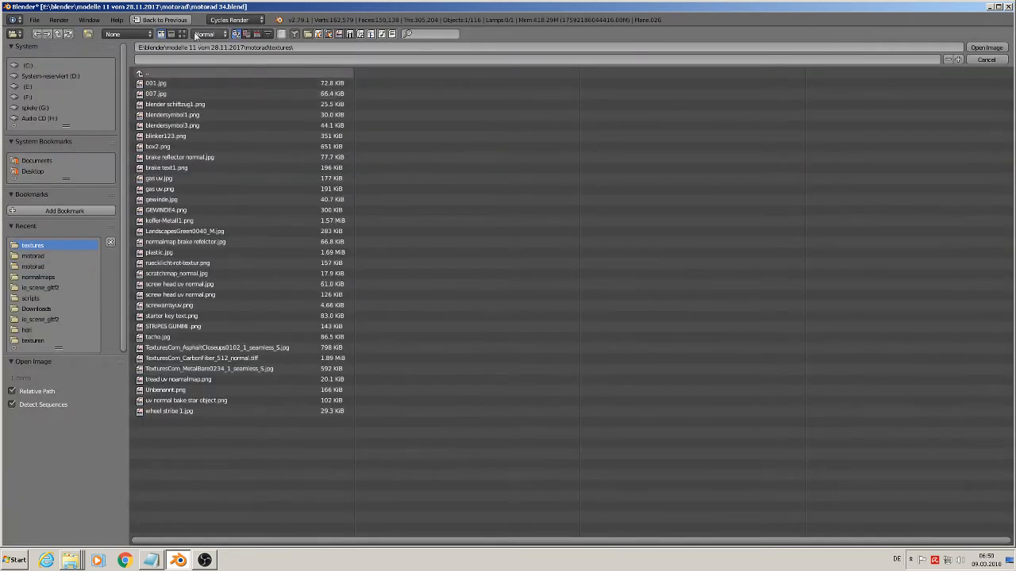
left_click(182, 33)
double_click(893, 282)
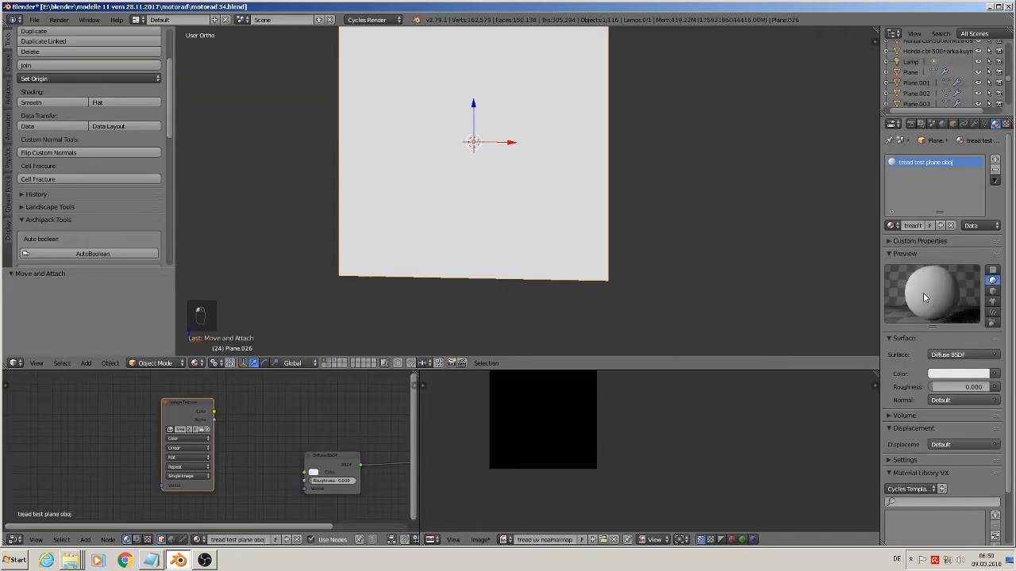
left_click(195, 416)
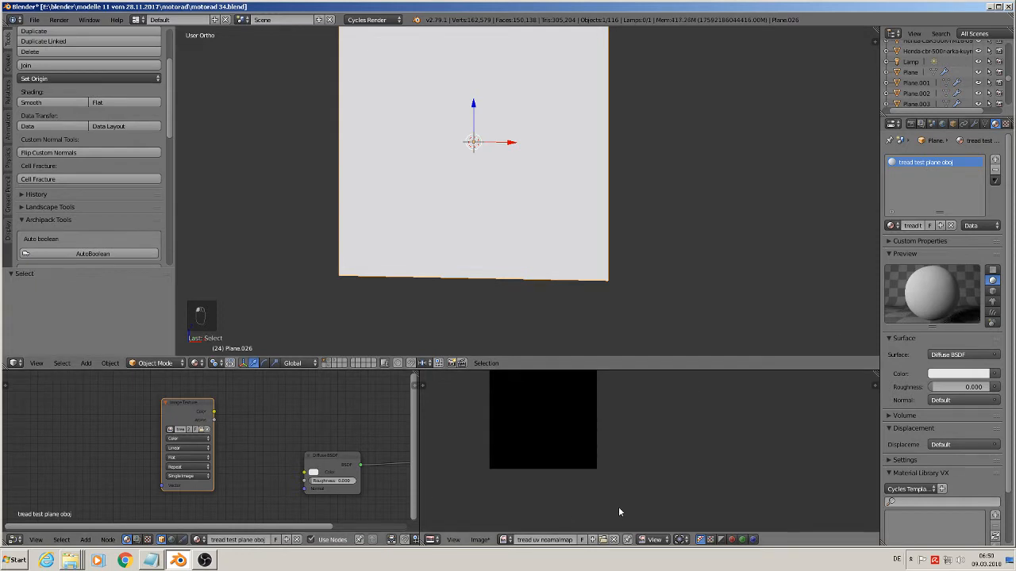
Select the PLIES lettering from a side angle and move it by 0.012 along Y relative to the test plane
middle_click_drag(598, 211, 480, 203)
right_click(498, 165)
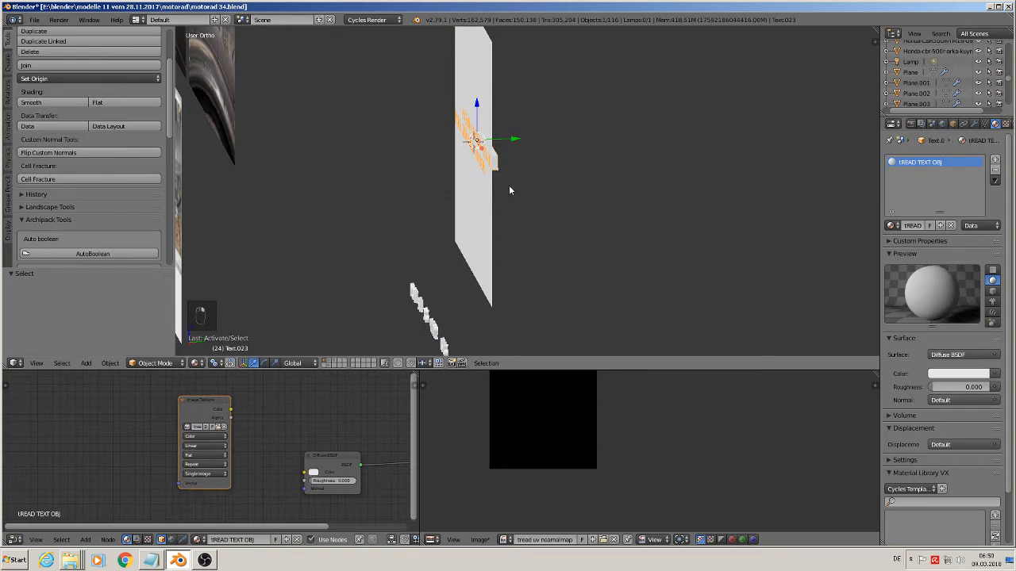
left_click_drag(512, 140, 513, 140)
Add the test plane to the selection as active object and bake the lettering onto it as a tangent-space normal map
right_click(494, 219)
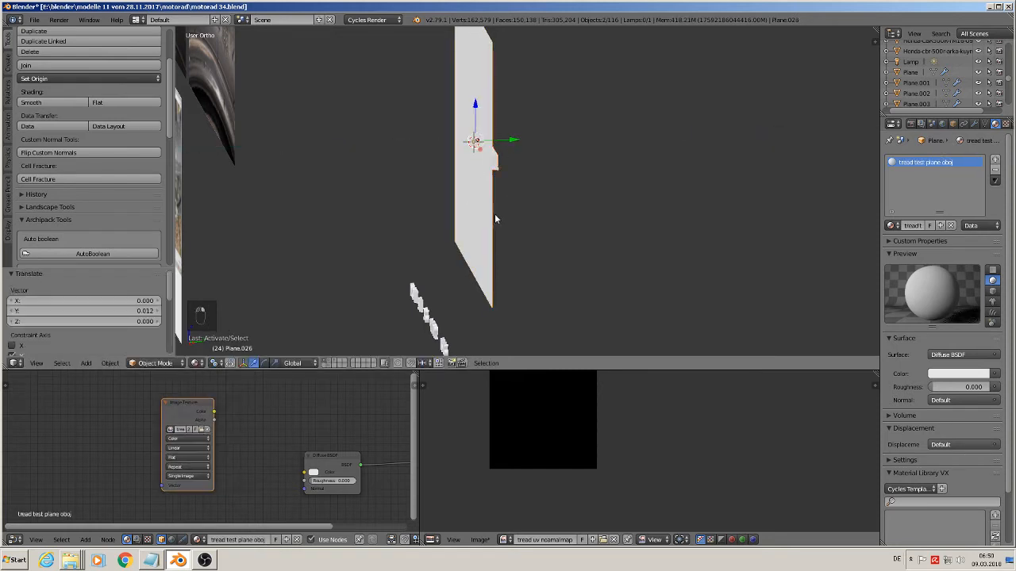
left_click(911, 124)
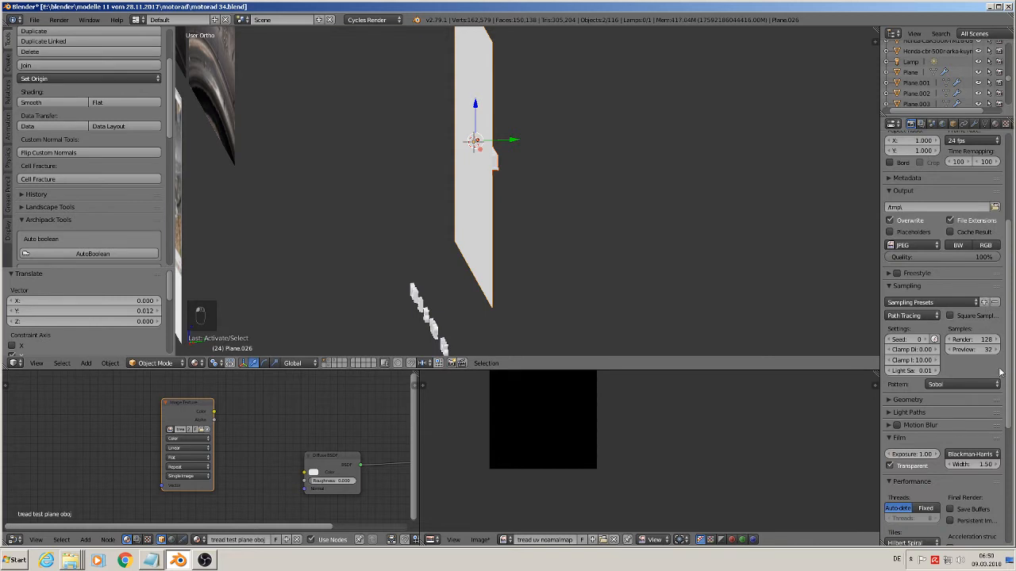
scroll(987, 306, "down", 7)
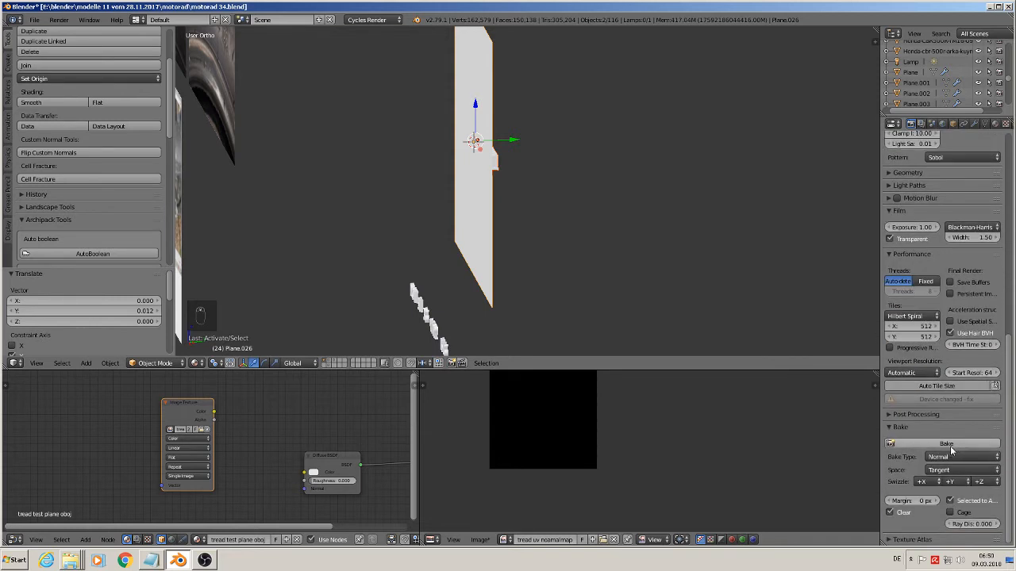
left_click(950, 446)
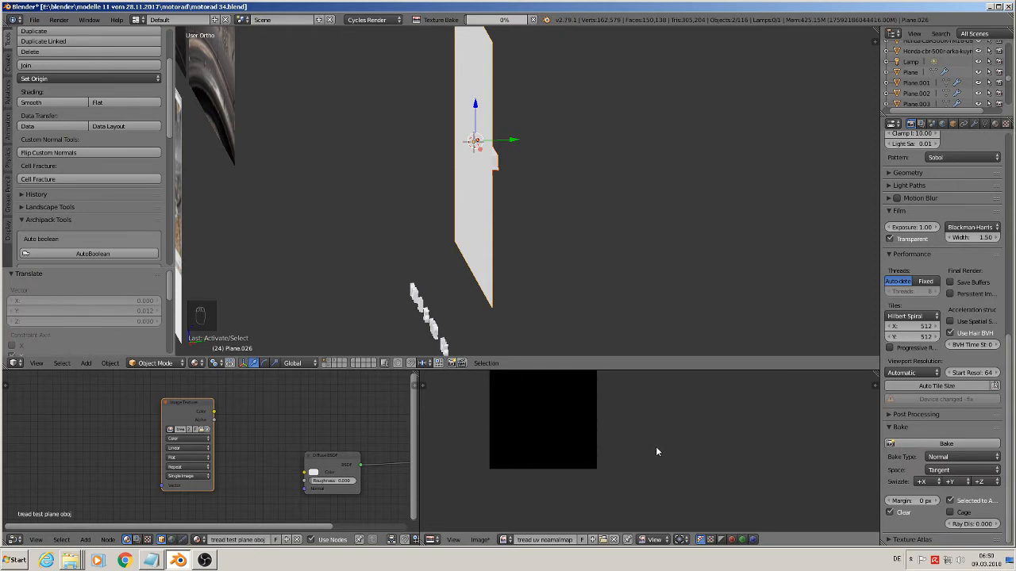
Examine the baked lettering in the tread normal map, both up close and as a whole image
scroll(568, 429, "up", 3)
middle_click_drag(587, 432, 690, 508)
scroll(665, 497, "up", 3)
middle_click_drag(635, 473, 730, 529)
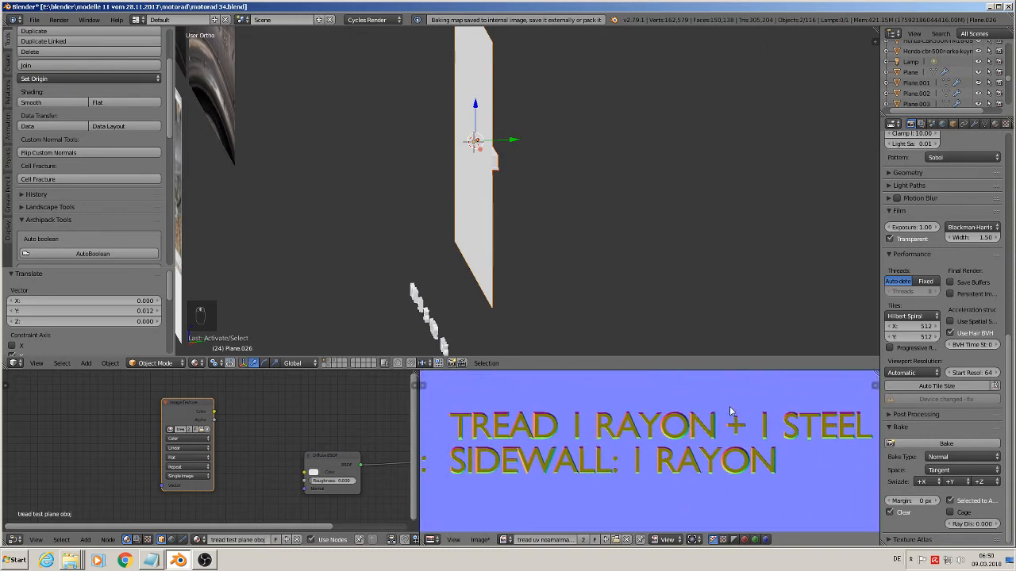
scroll(729, 413, "down", 4)
middle_click_drag(721, 469, 635, 452)
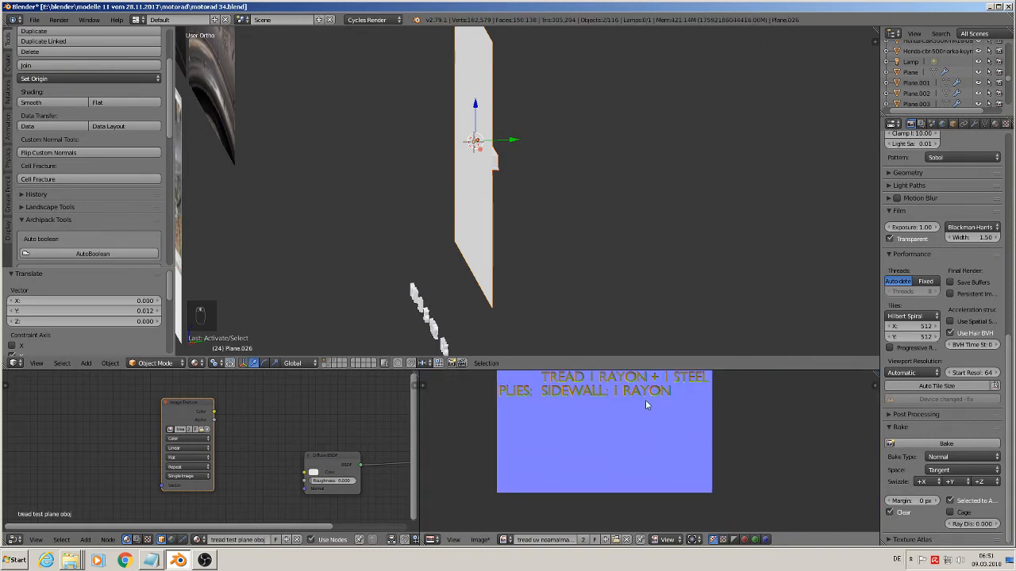
Save the baked normal map as tread uv noamalmap.png in the textures folder, overwriting the existing file
left_click(479, 539)
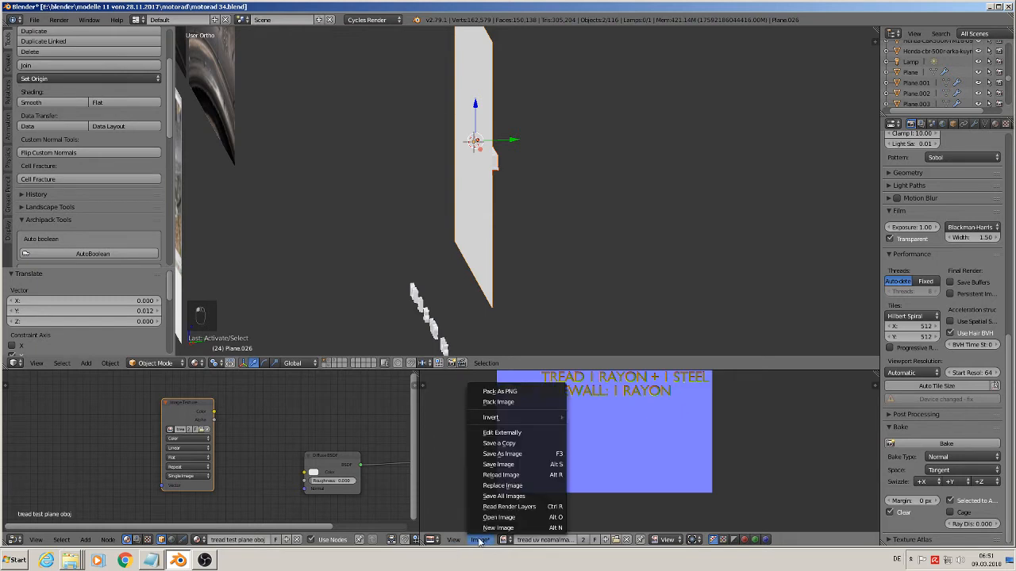
left_click(517, 454)
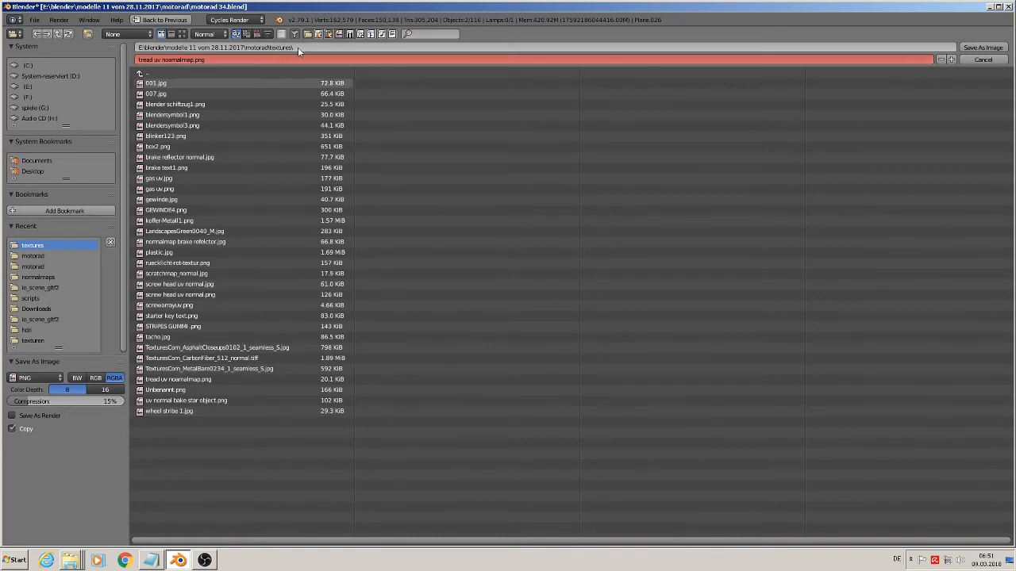
left_click(984, 48)
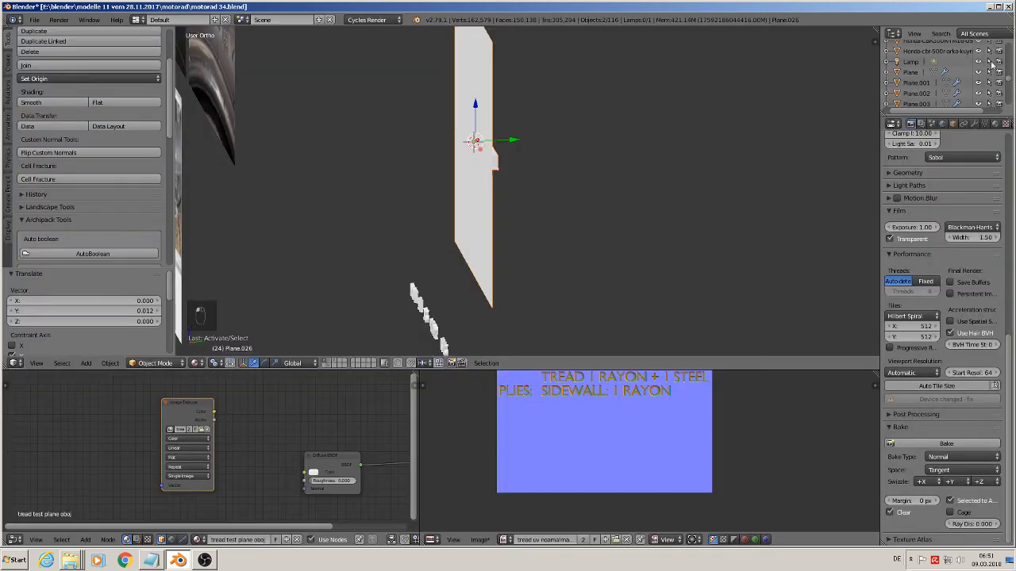
Move the selected test plane and PLIES lettering to the second layer
middle_click_drag(520, 236, 560, 245)
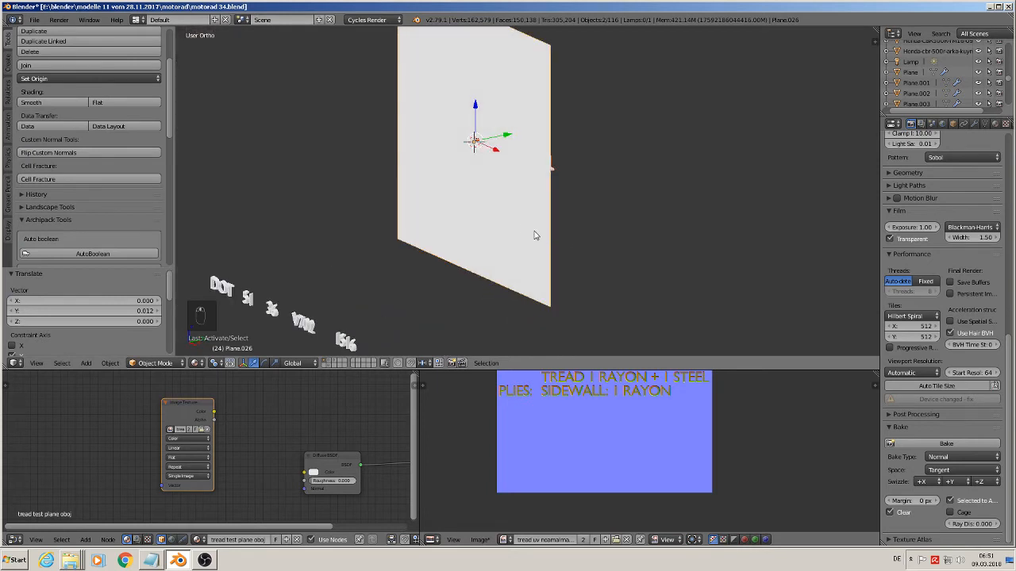
key("m")
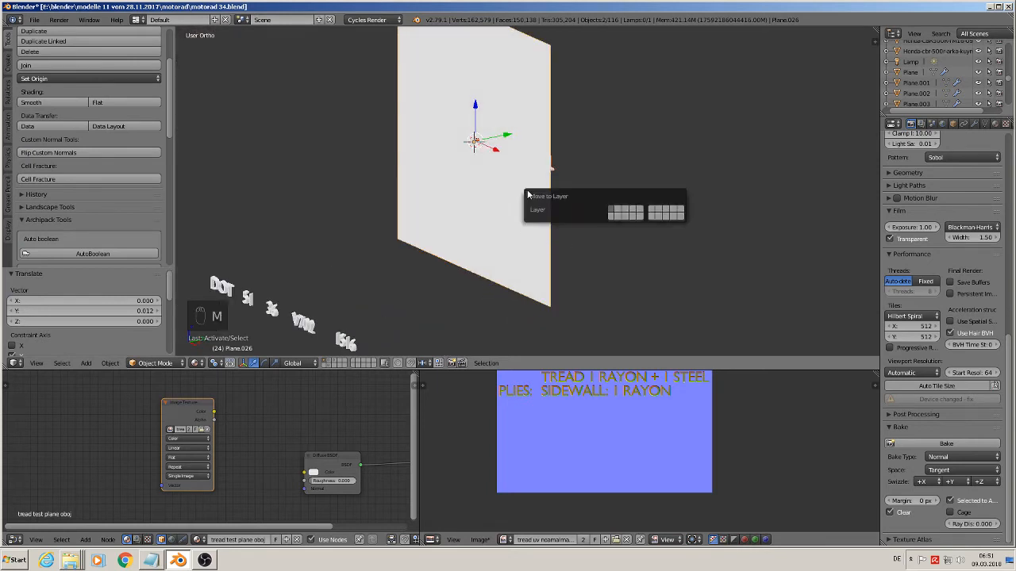
left_click(618, 212)
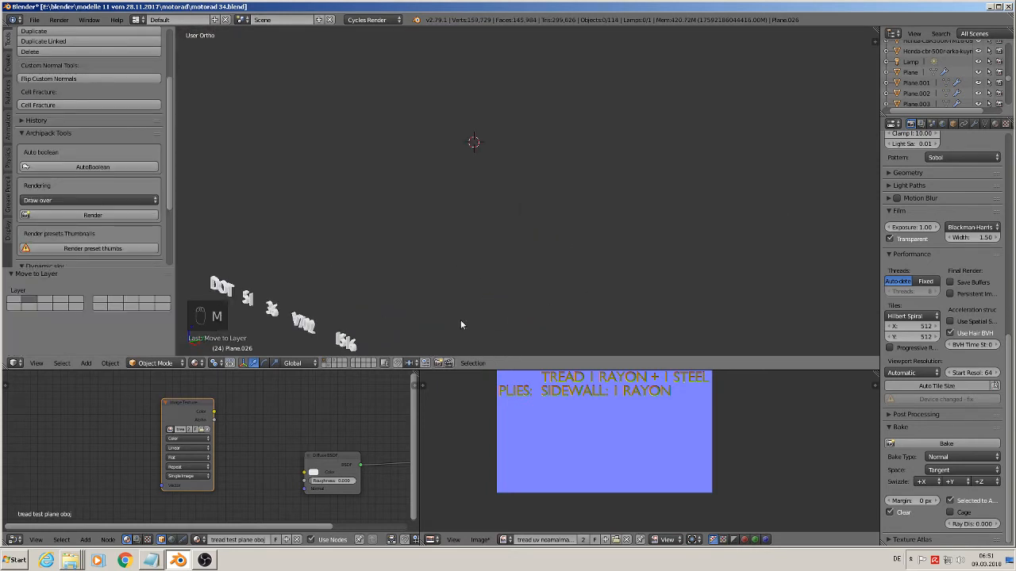
Place the 3D cursor just below the middle of the DOT lettering in front view and add a mesh plane there
key("KP_1")
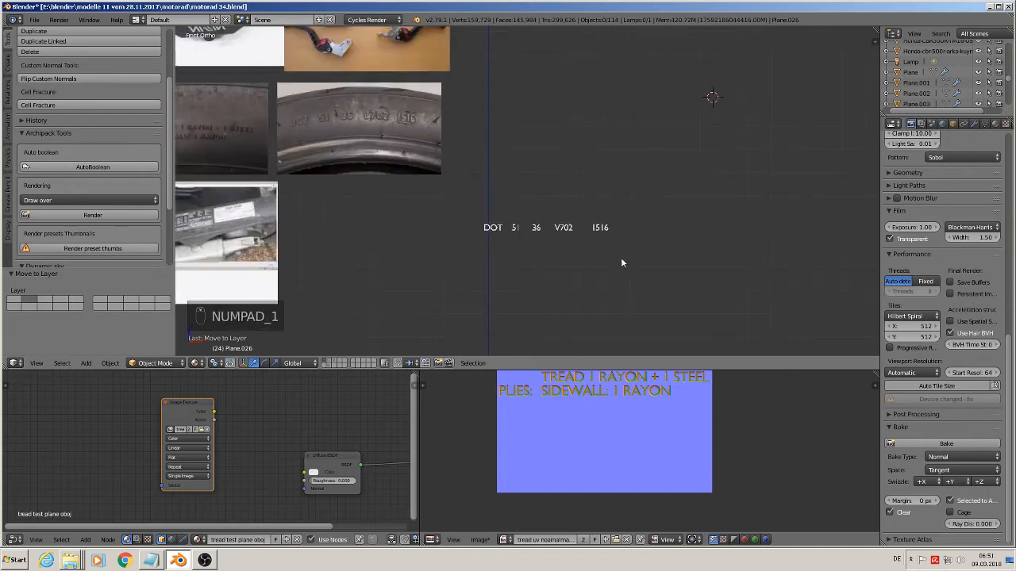
middle_click_drag(621, 263, 519, 231, "shift")
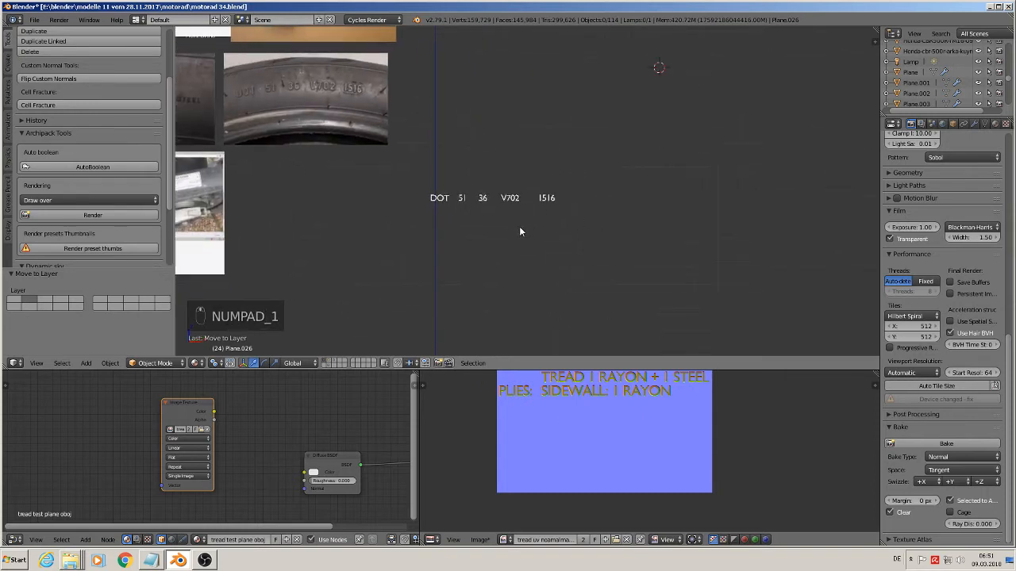
scroll(485, 218, "up", 2)
right_click(483, 192)
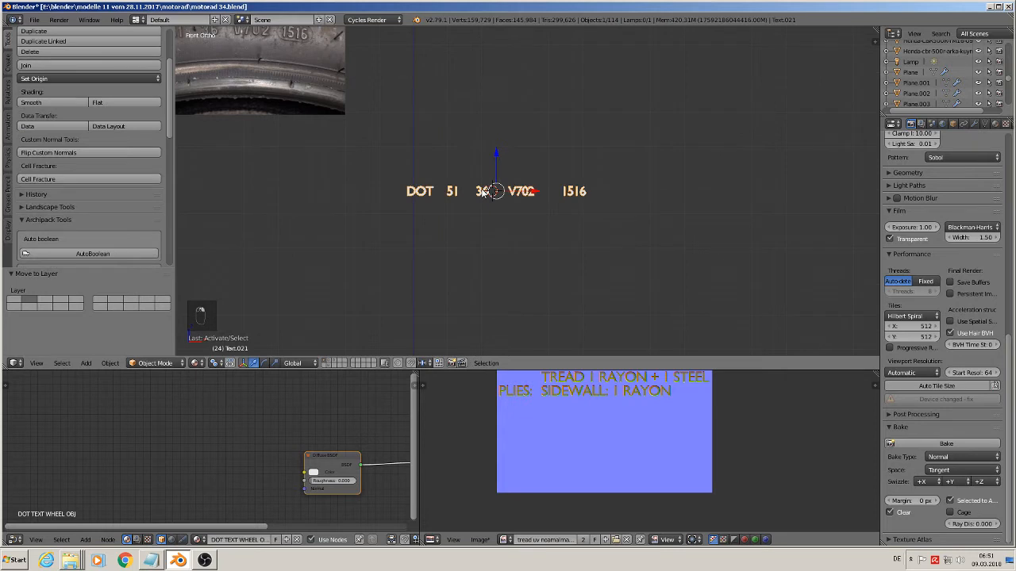
left_click(496, 205)
left_click(86, 362)
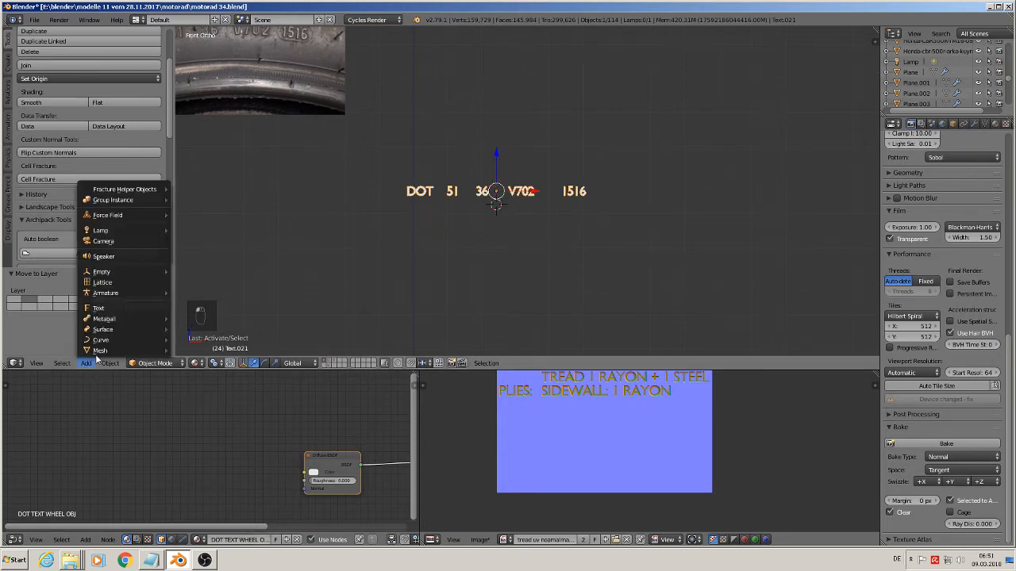
mouse_move(100, 349)
left_click(191, 100)
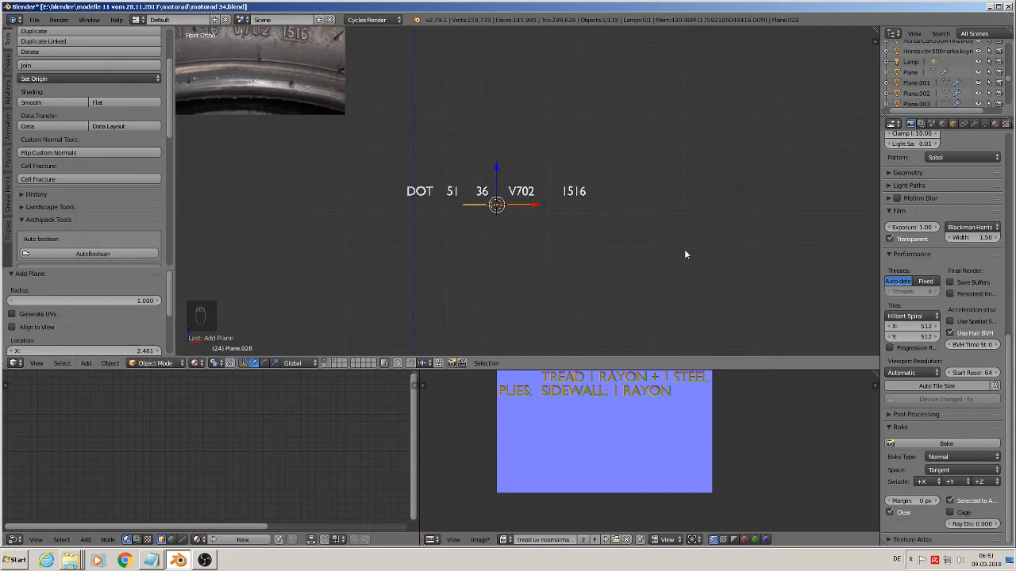
Rotate the new plane 90° about X and scale it by about 2.93 so it spans the DOT lettering
type("rx90")
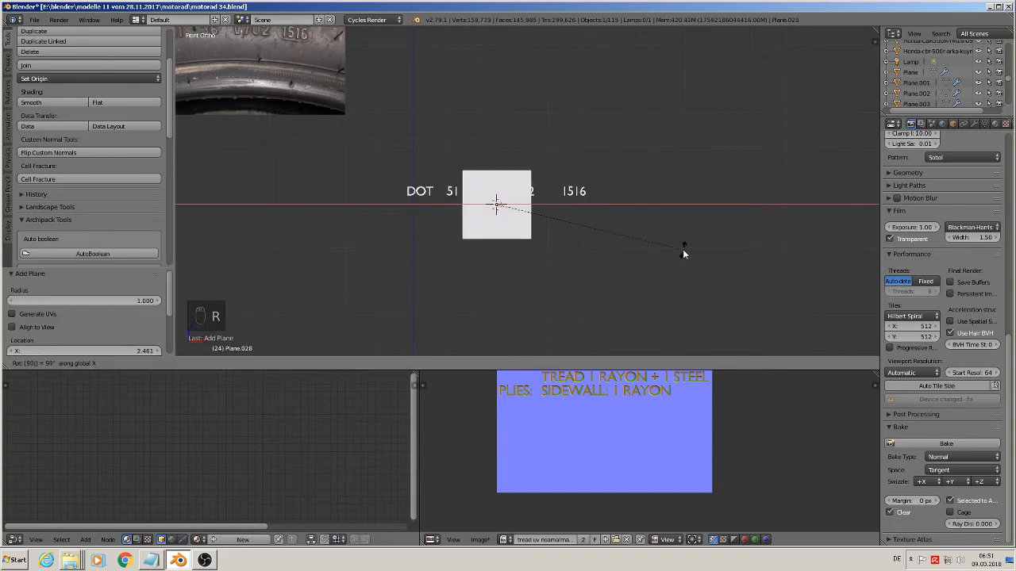
key("Return")
key("s")
left_click(225, 35)
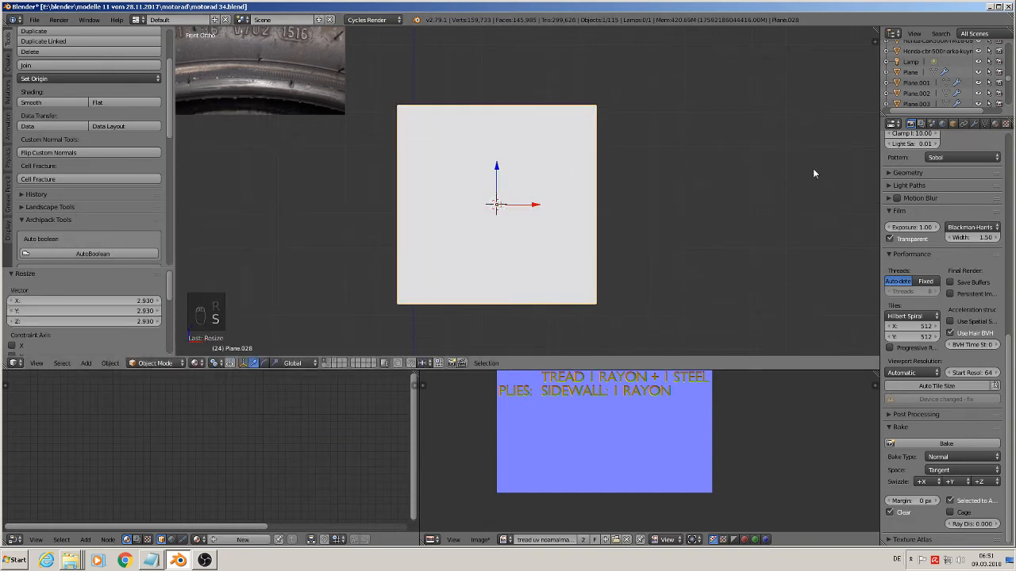
mouse_move(614, 188)
middle_mouse_down()
mouse_move(489, 204)
mouse_move(571, 173)
mouse_move(597, 178)
middle_mouse_up()
key("KP_1")
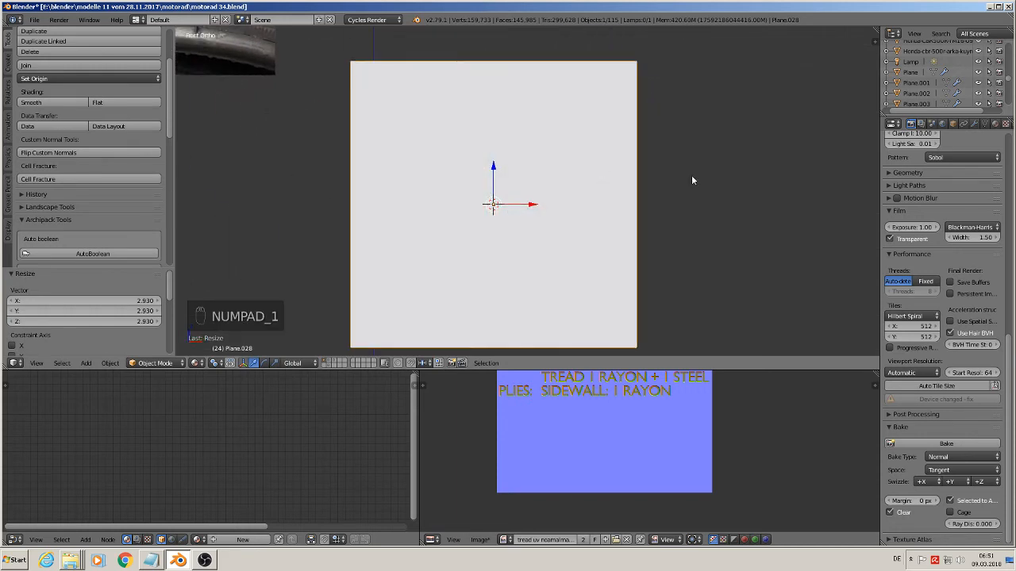
Give the new plane a new material named "dot text plane onj"
left_click(995, 124)
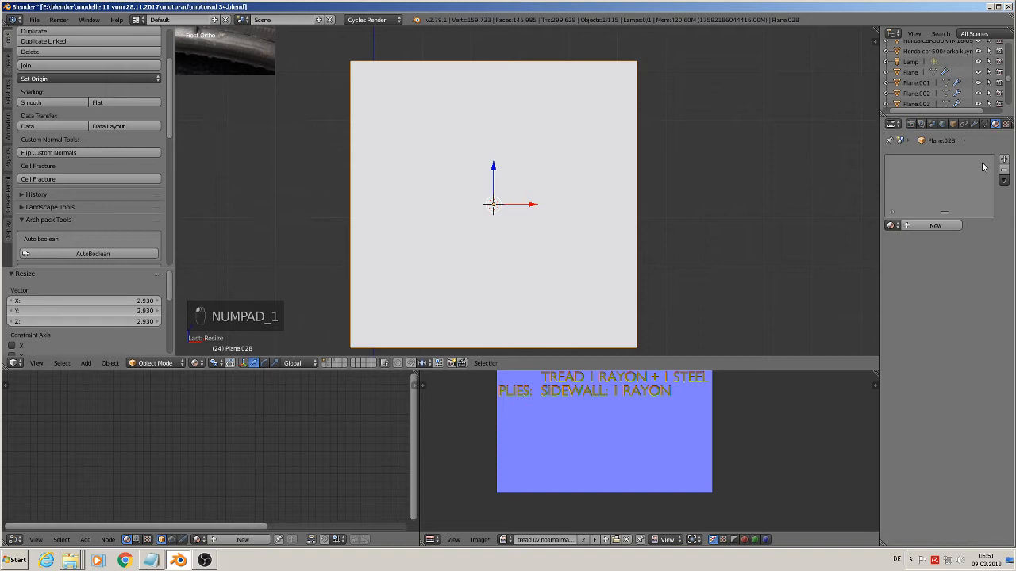
left_click(936, 226)
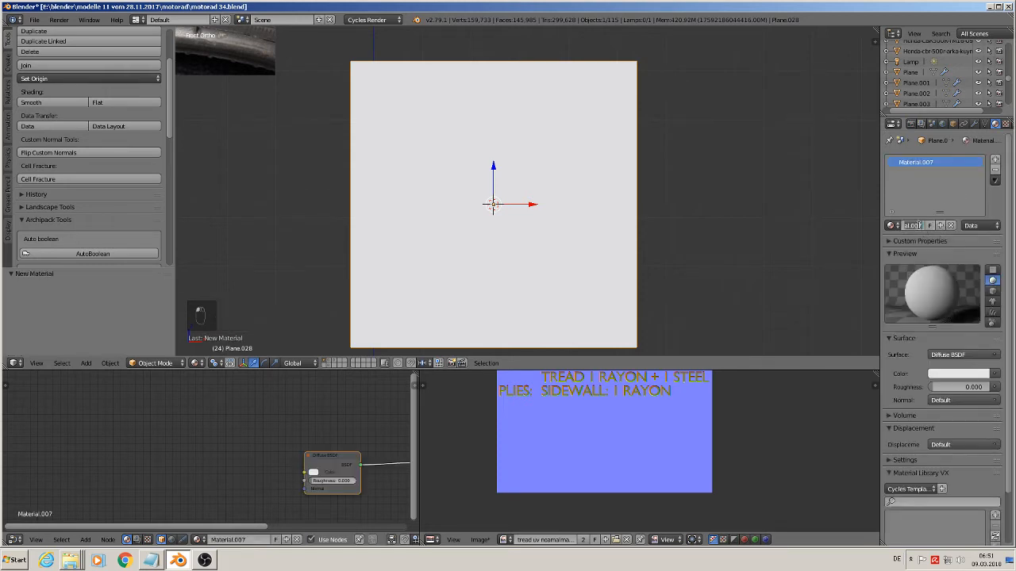
double_click(918, 225)
type("dot text plane onj")
key("Return")
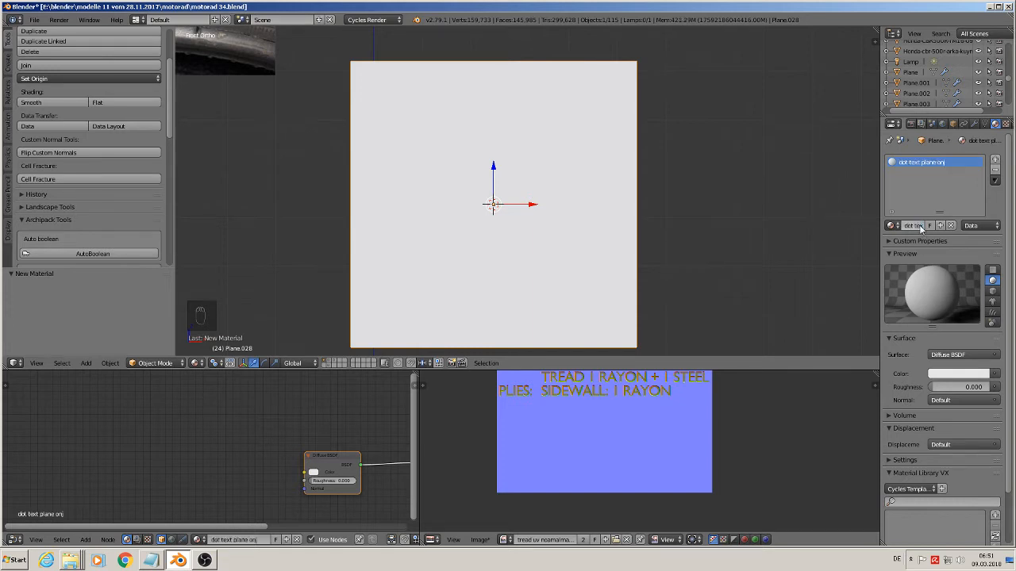
UV-unwrap the new plane's face in Edit Mode and return to Object Mode
key("Tab")
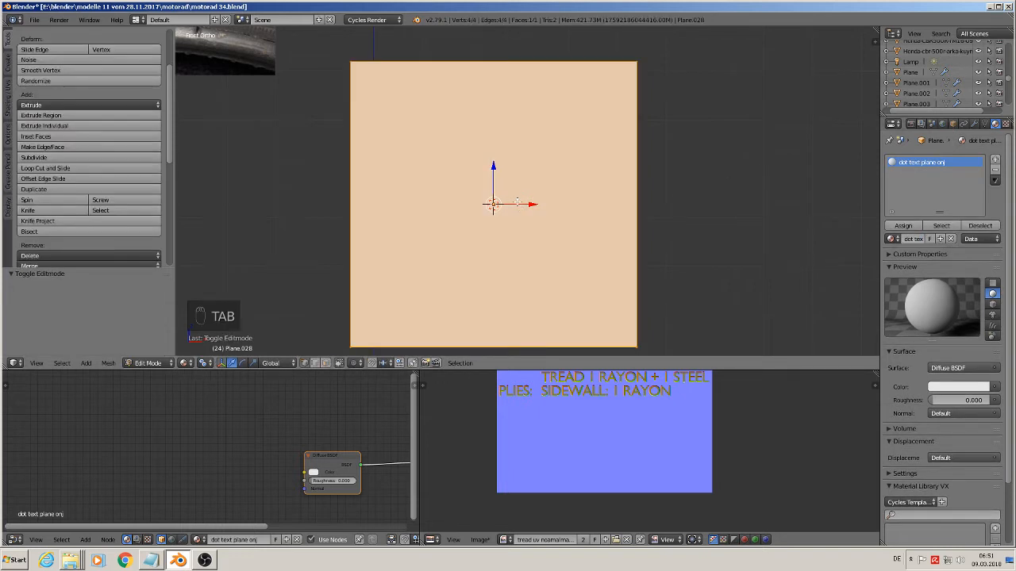
key("u")
left_click(484, 120)
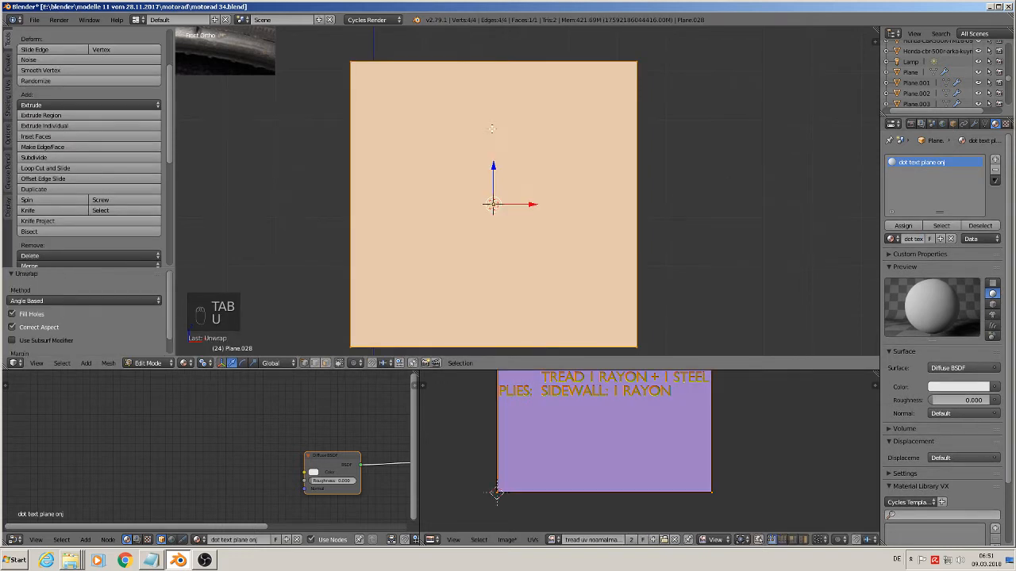
key("Tab")
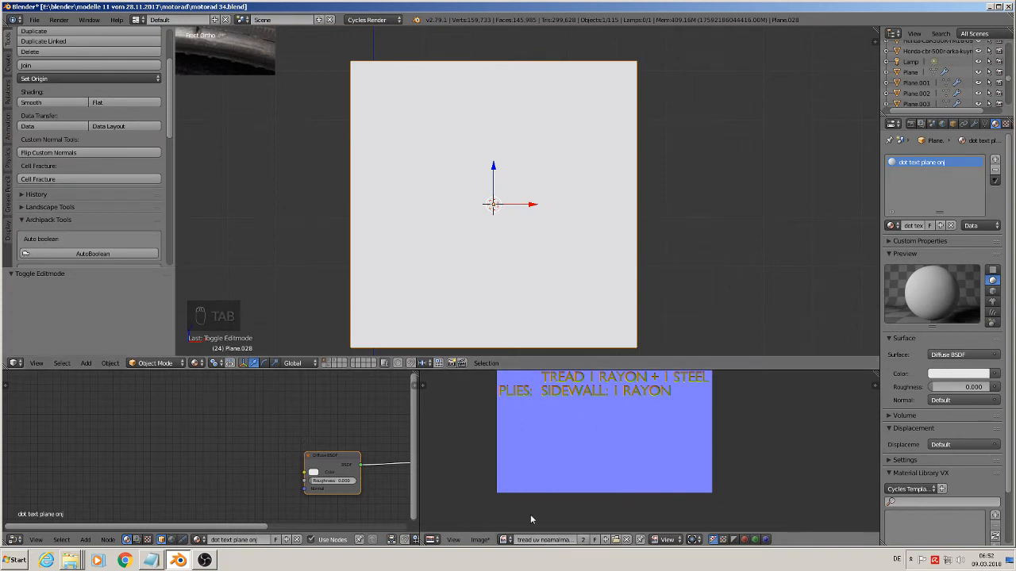
Unlink the tread normal map from the UV/Image Editor
left_click(627, 539)
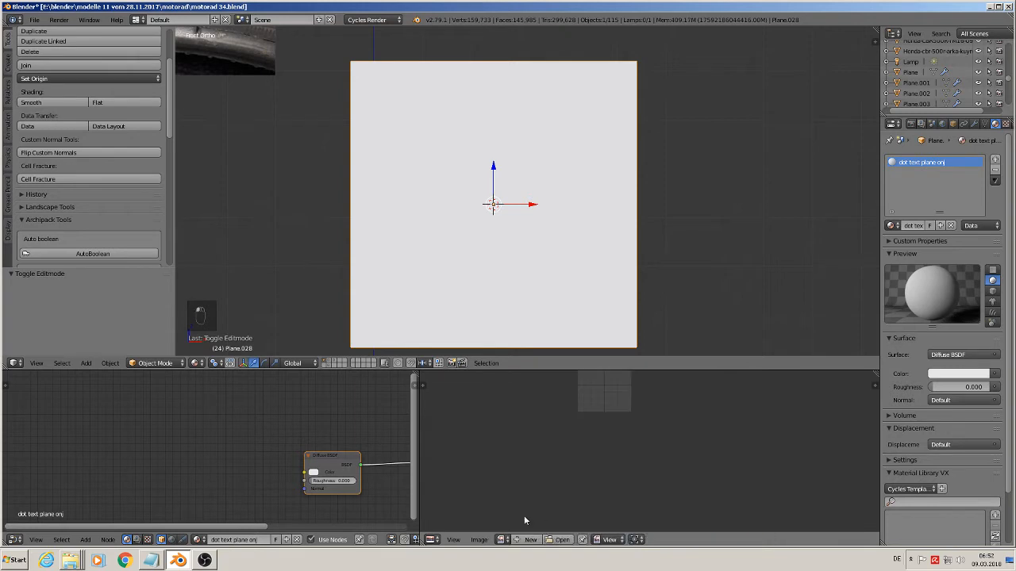
left_click(429, 539)
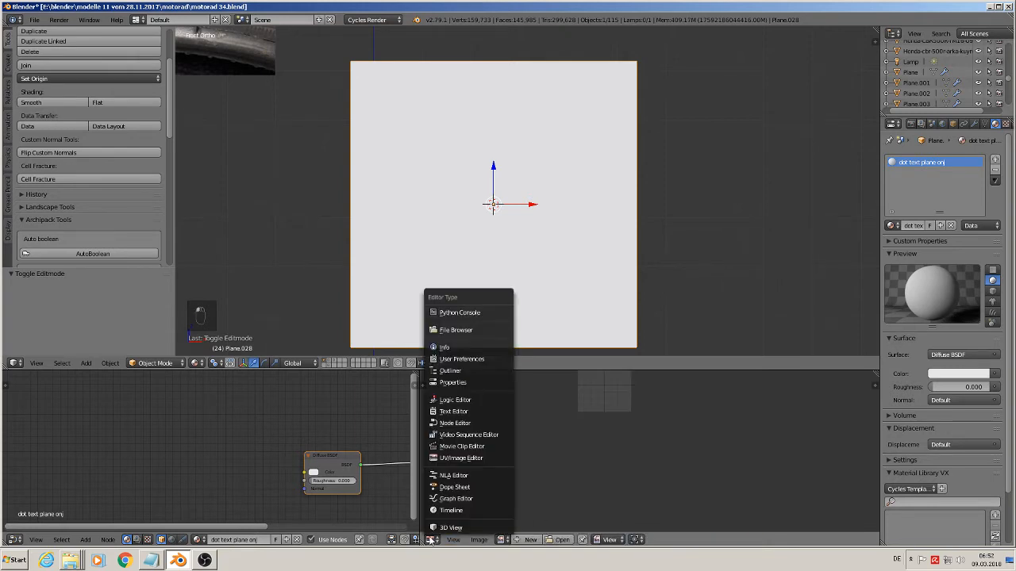
left_click(445, 458)
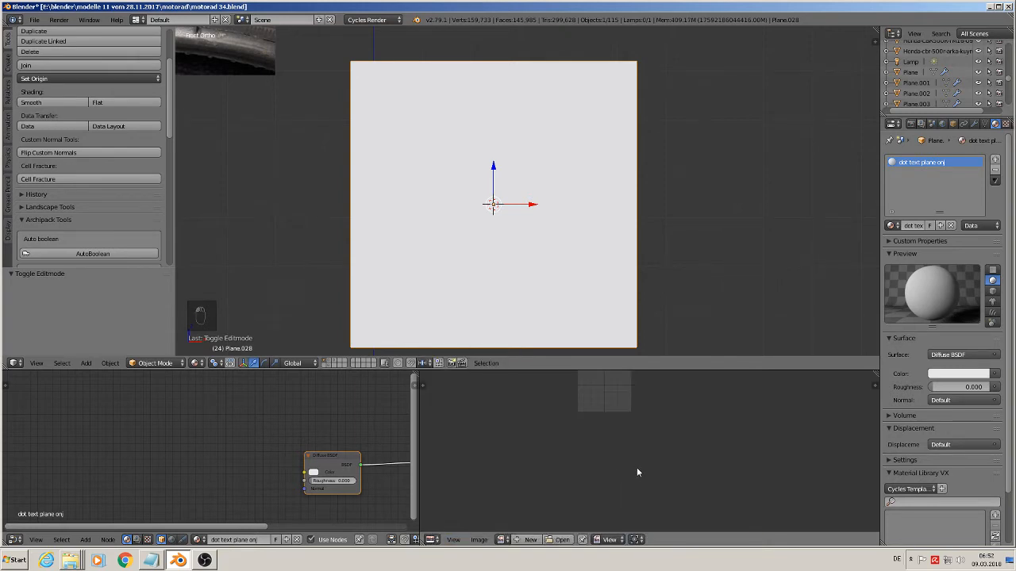
Create a new blank 1024 × 1024 px image named "dot text uv normalmap"
left_click(526, 540)
left_click(567, 450)
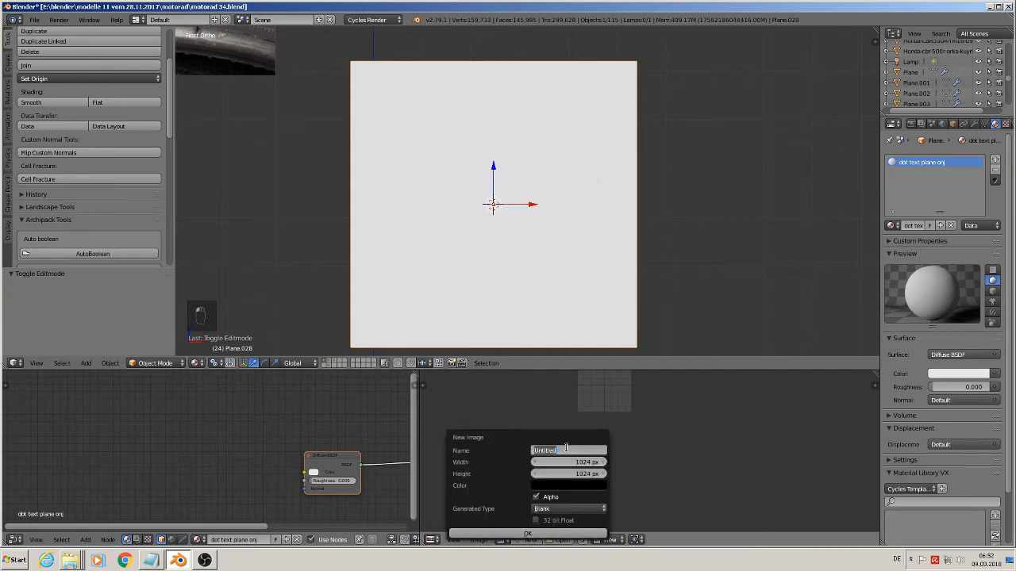
type("d")
key("BackSpace")
key("BackSpace")
left_click(516, 534)
left_click(516, 534)
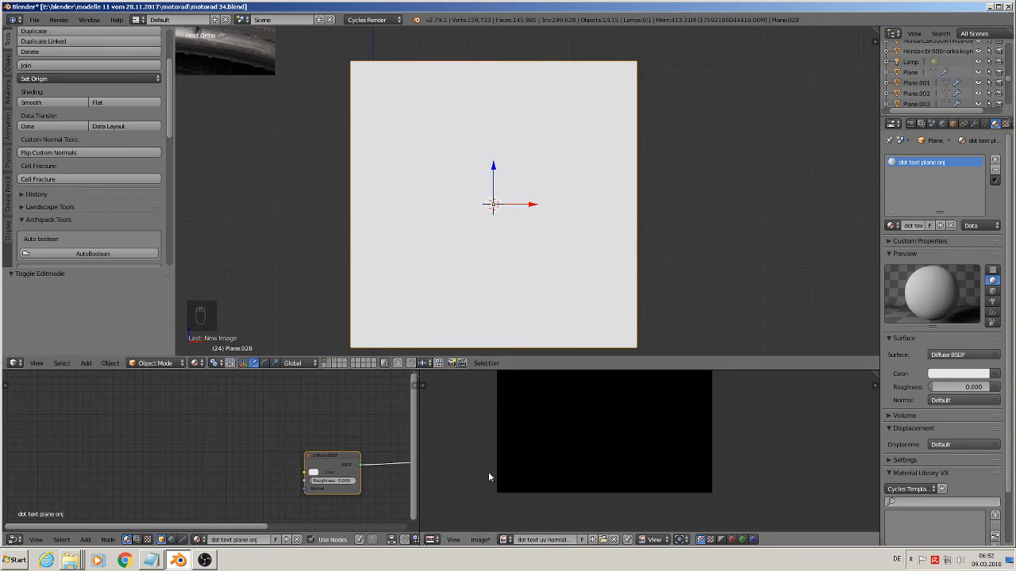
Save the new image as dot text uv normalmap.png in the motorad\textures folder
left_click(480, 541)
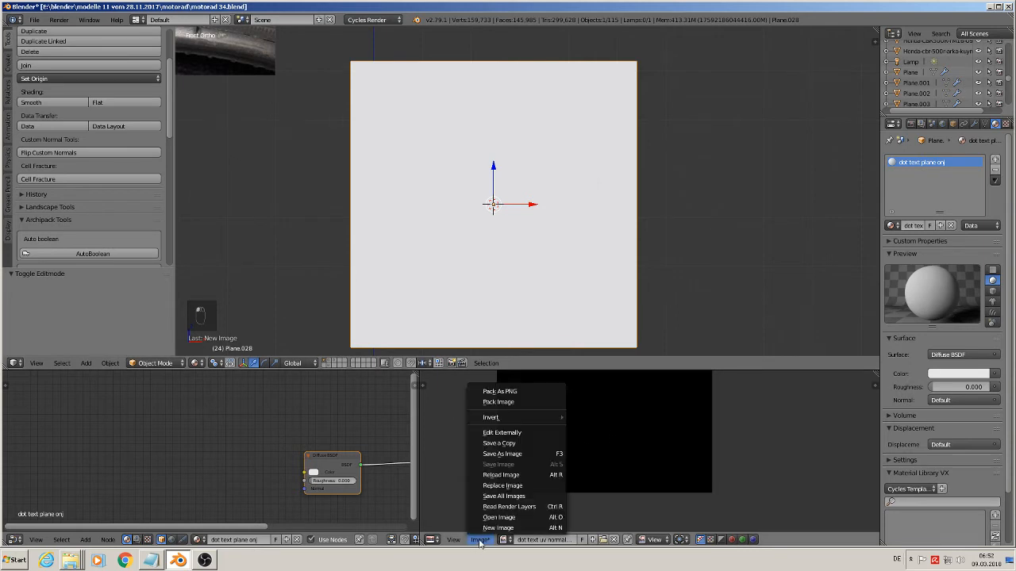
left_click(515, 453)
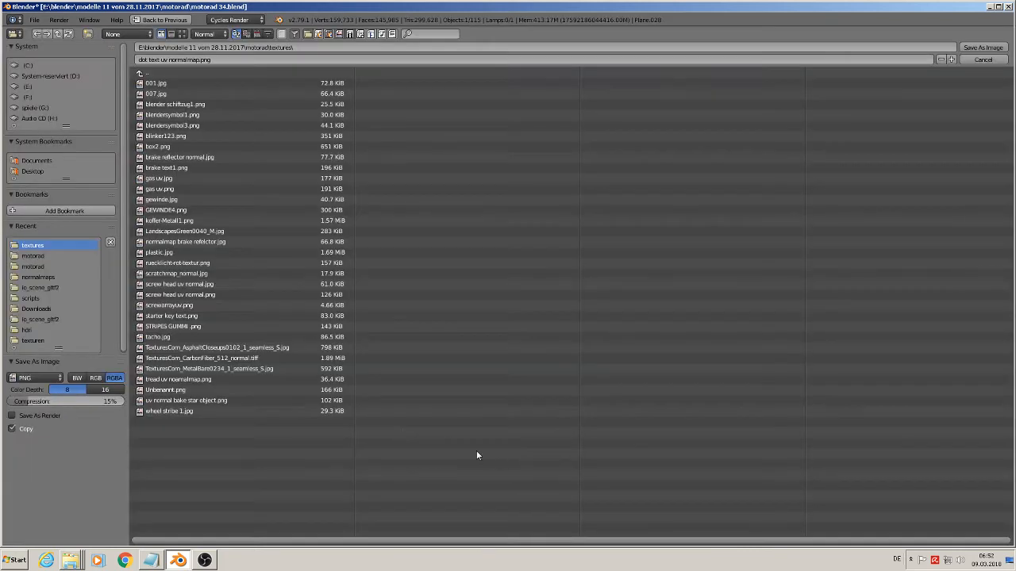
left_click(36, 255)
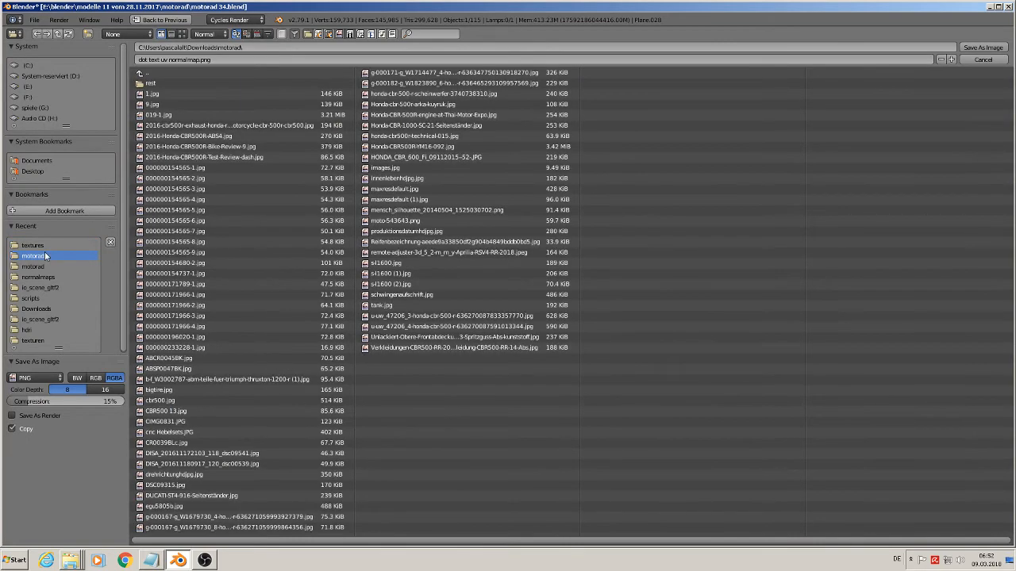
left_click(52, 267)
left_click(158, 94)
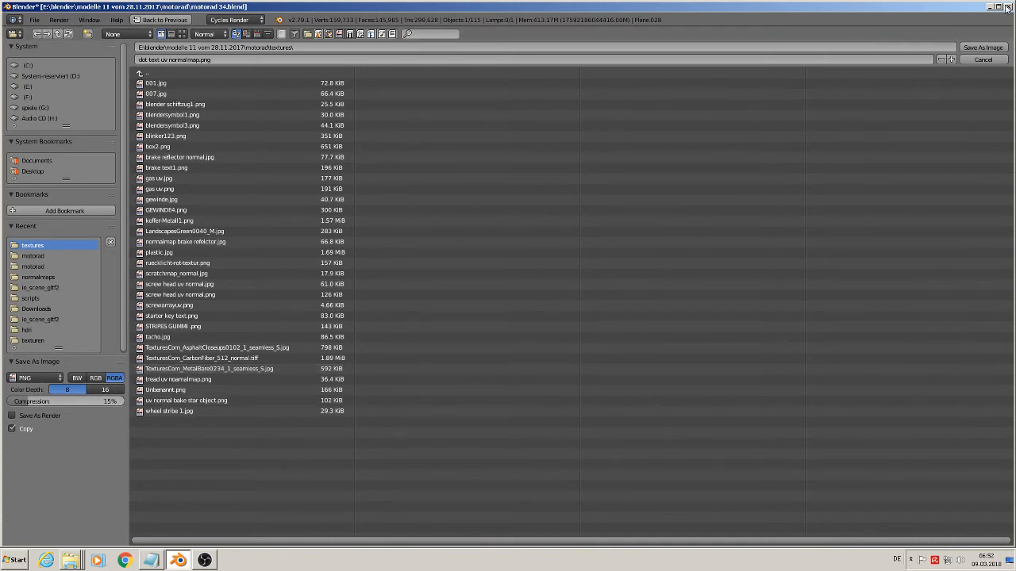
left_click(982, 49)
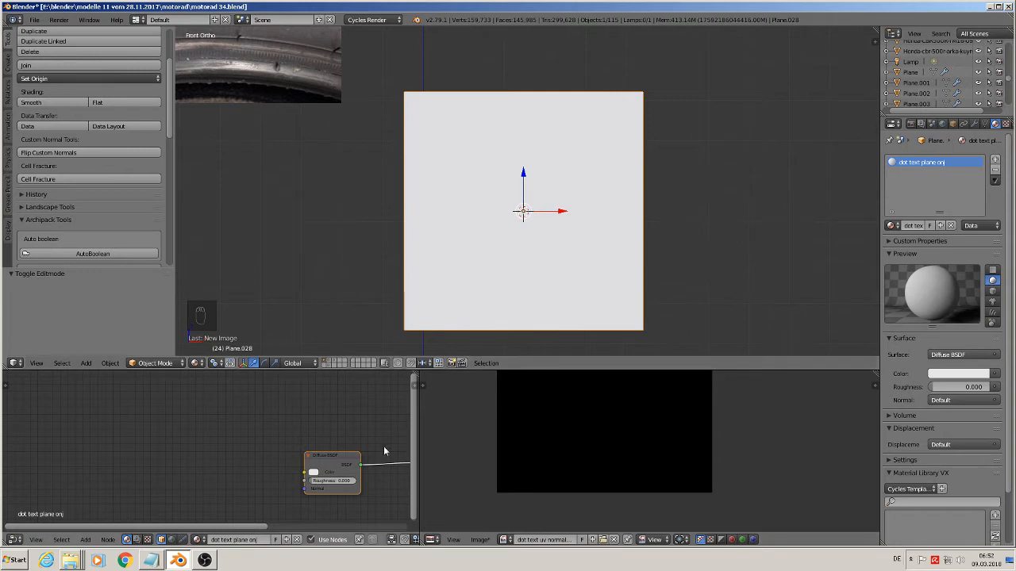
Add an Image Texture node beside the Diffuse BSDF in the plane's material
scroll(288, 449, "down", 1)
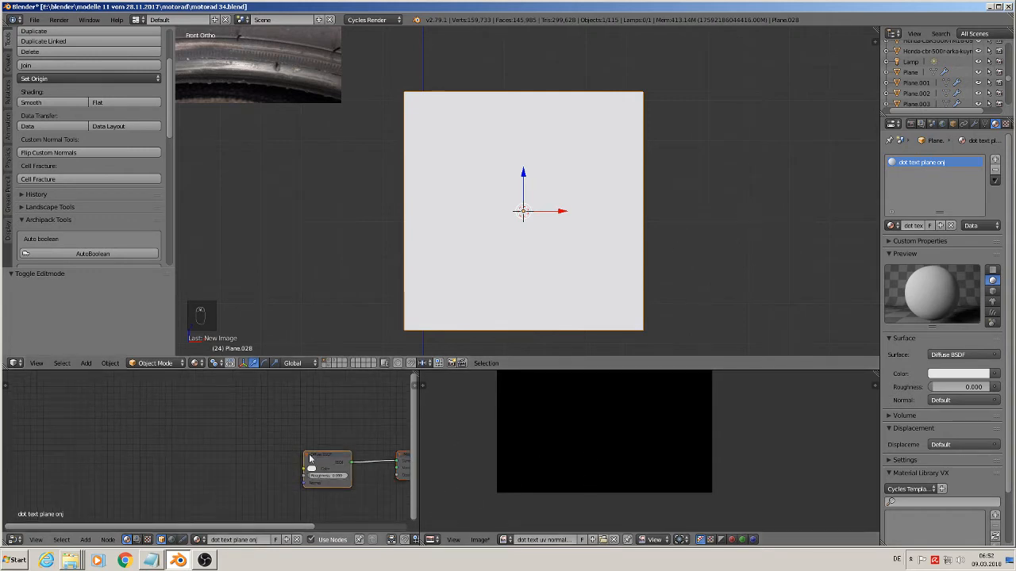
middle_click_drag(282, 435, 246, 412)
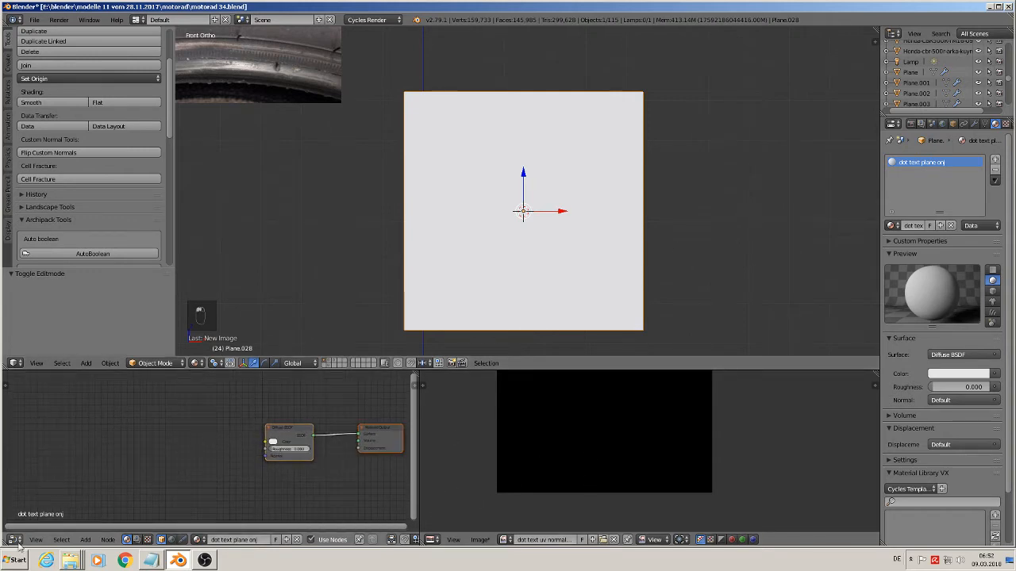
left_click(84, 540)
mouse_move(113, 487)
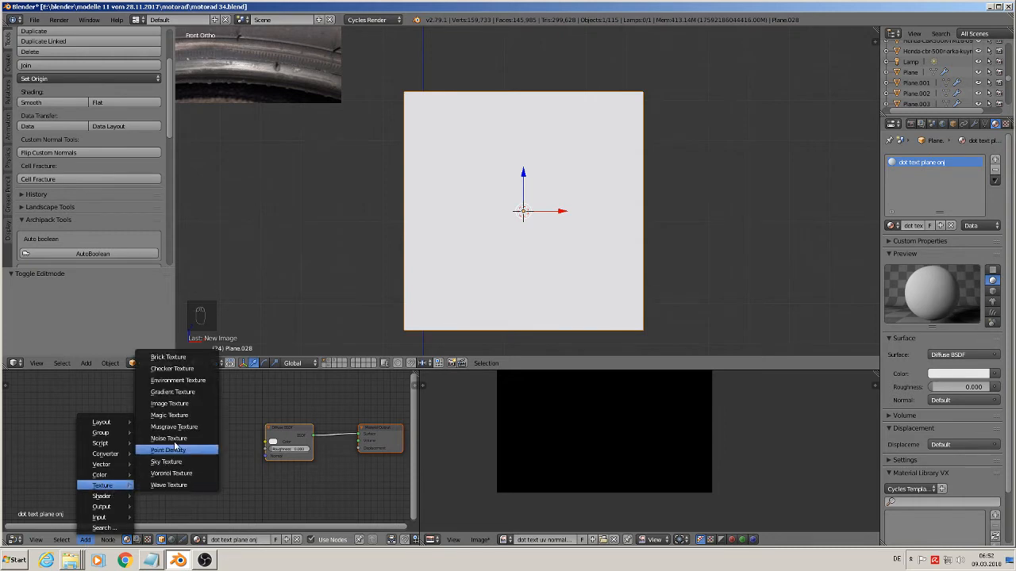
left_click(181, 405)
left_click(183, 417)
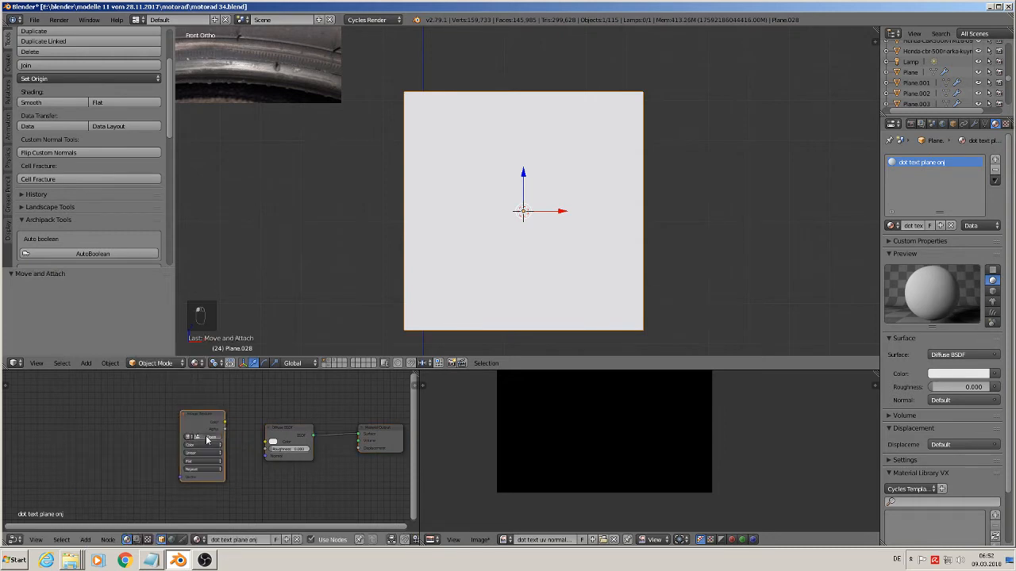
Load dot text uv normalmap.png from the textures folder into the plane material's Image Texture node and keep that node selected
left_click(207, 437)
left_click(167, 95)
left_click(182, 34)
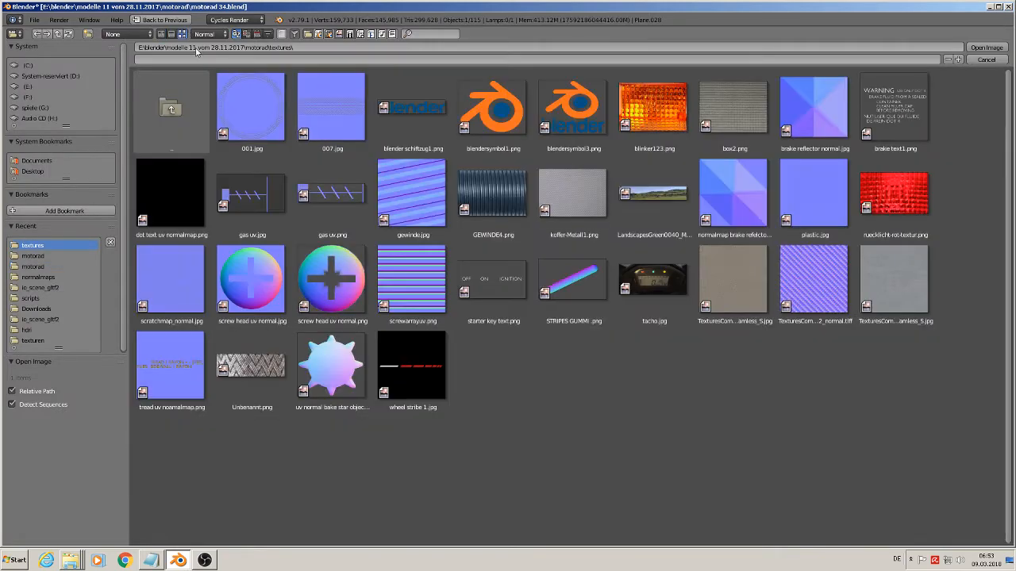
double_click(174, 199)
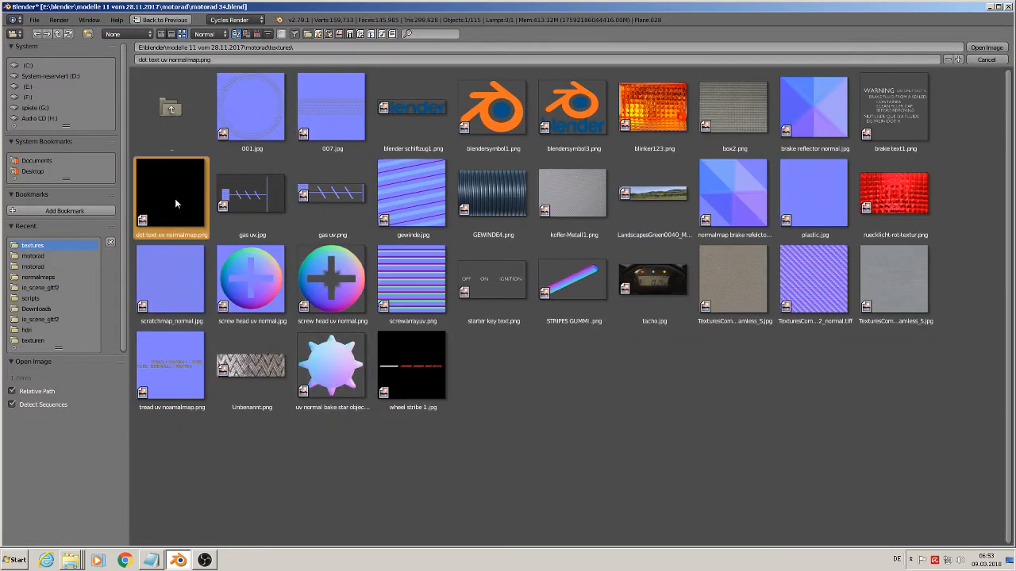
left_click(197, 419)
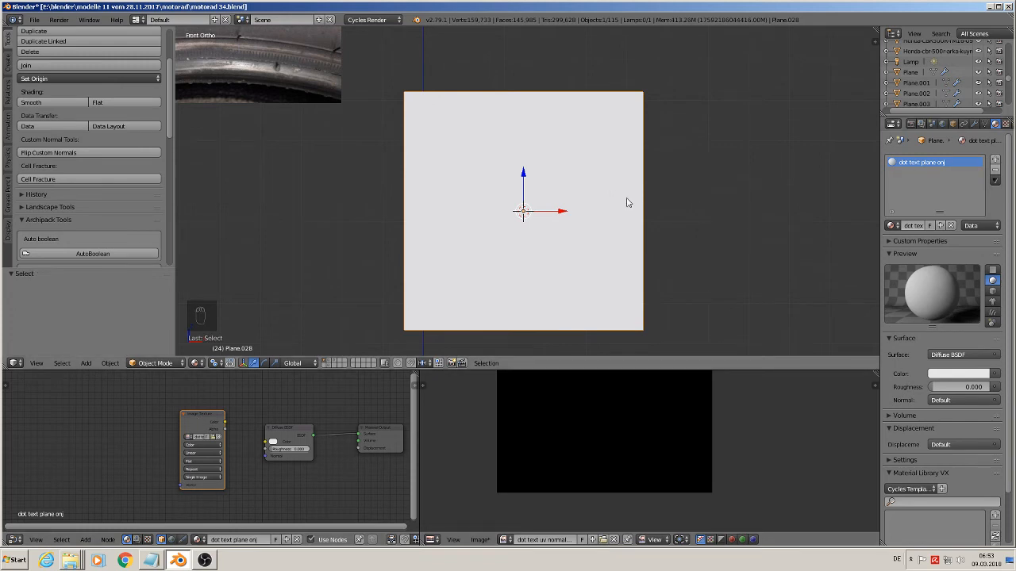
Select the DOT text object and add an Image Texture node to its DOT TEXT WHEEL OBJ material
middle_click_drag(675, 265, 554, 261)
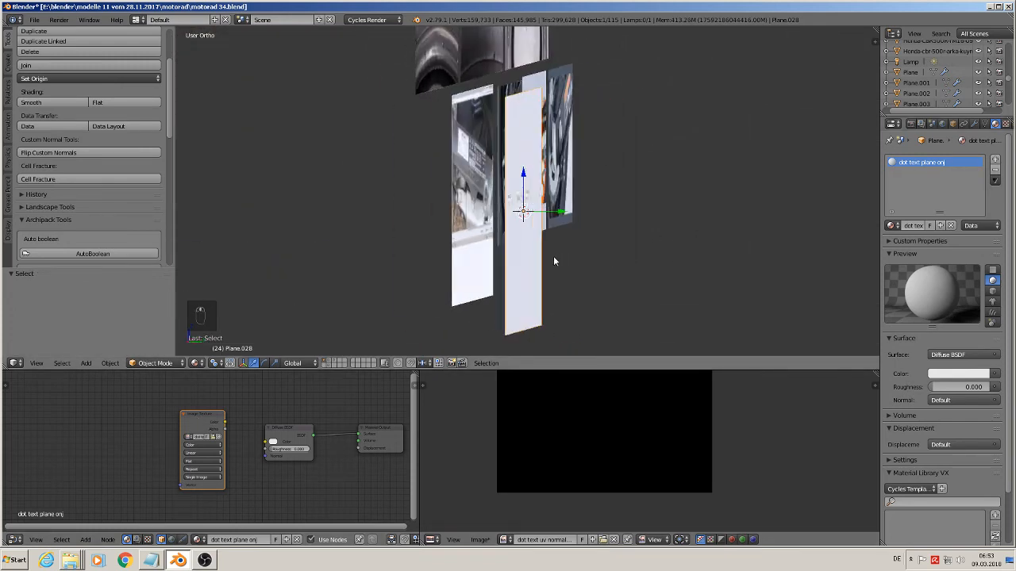
right_click(526, 199)
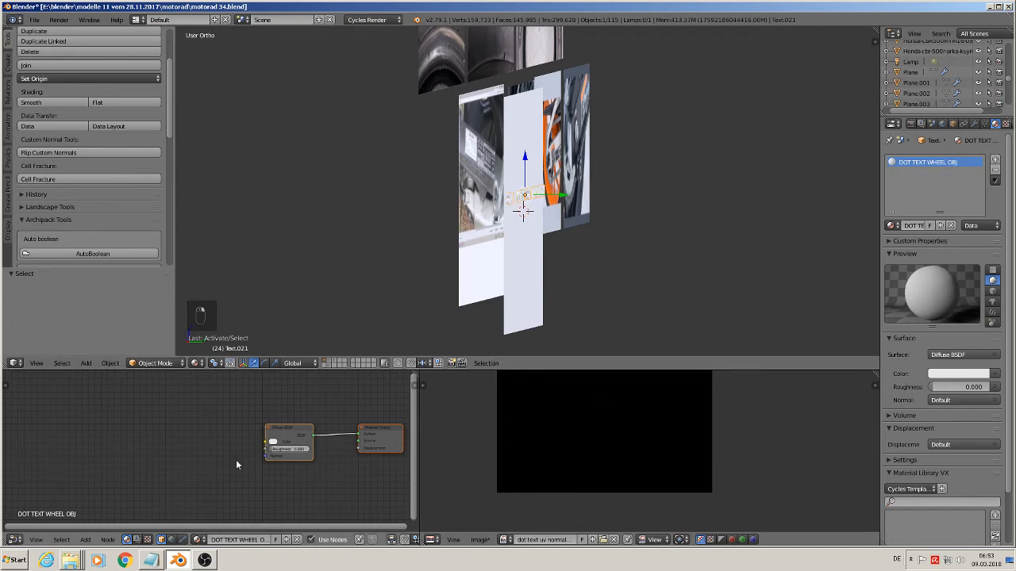
left_click(85, 539)
mouse_move(103, 485)
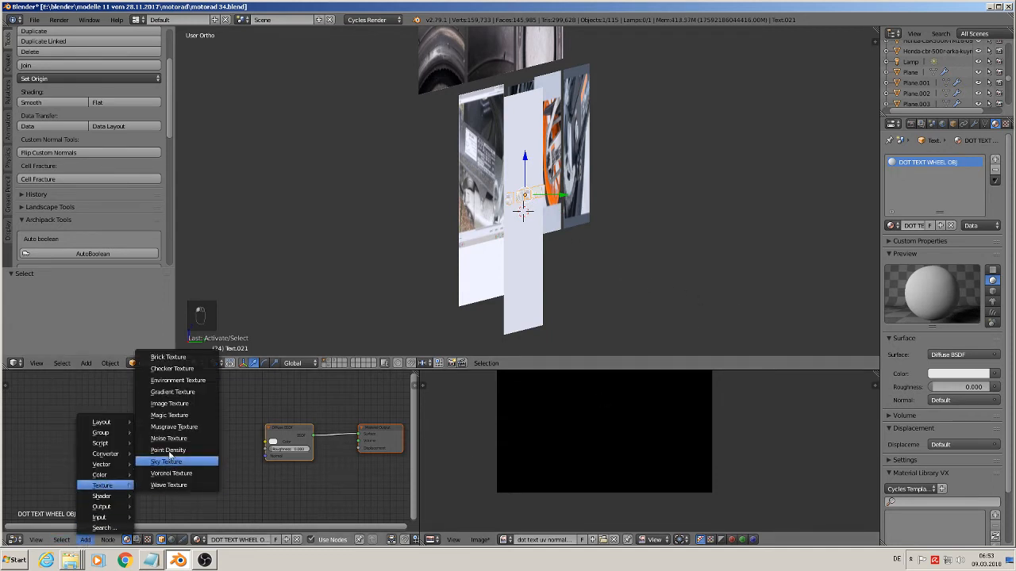
left_click(186, 404)
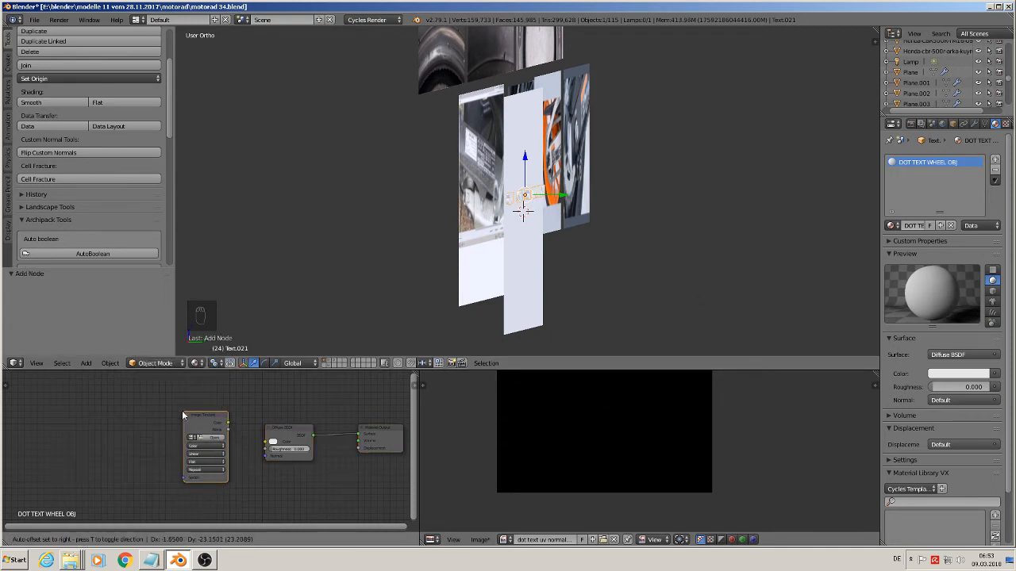
left_click(220, 436)
Load dot text uv normalmap.png into the text material's Image Texture node and keep that node selected
left_click(218, 437)
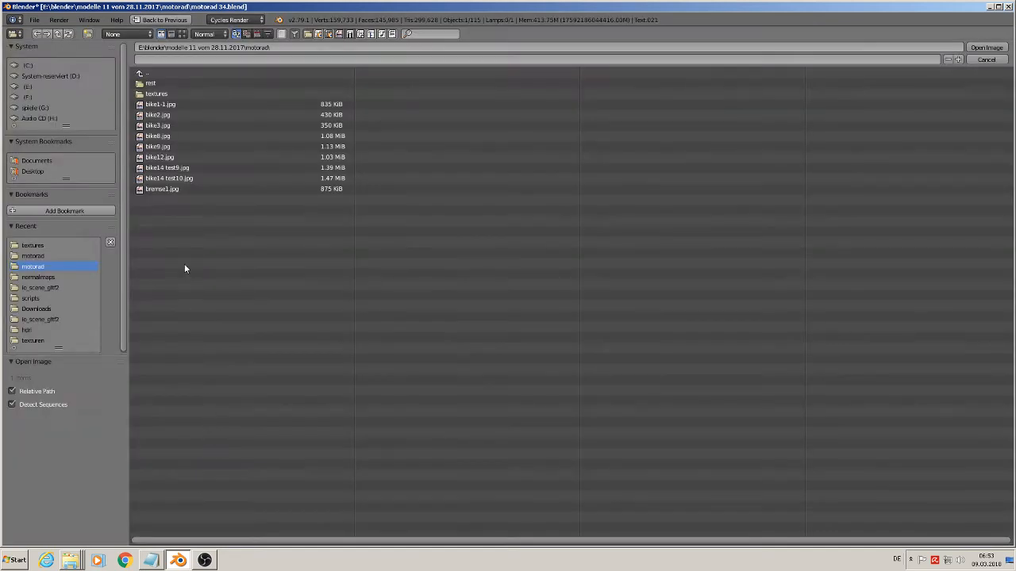
left_click(156, 95)
left_click(182, 33)
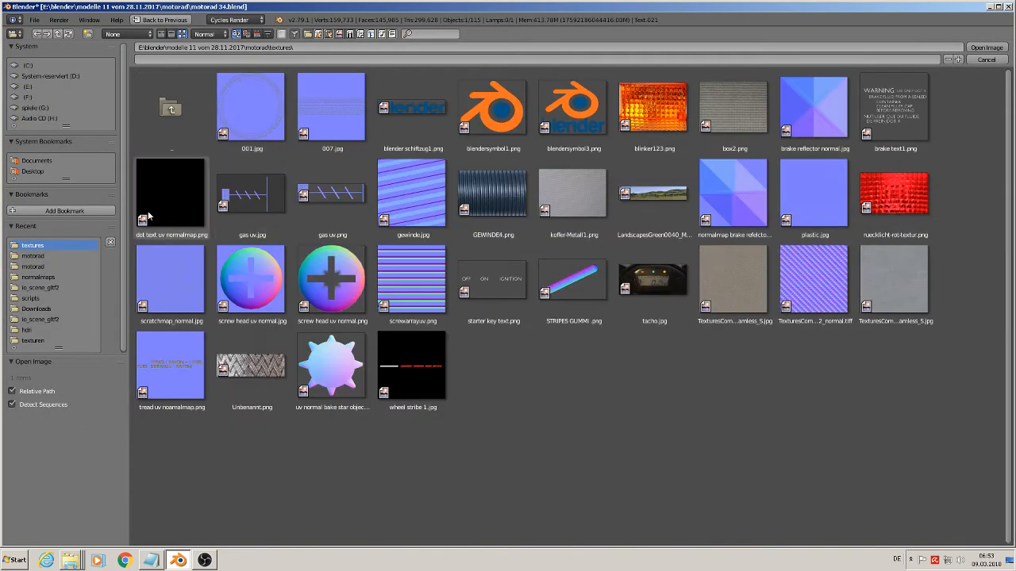
double_click(153, 198)
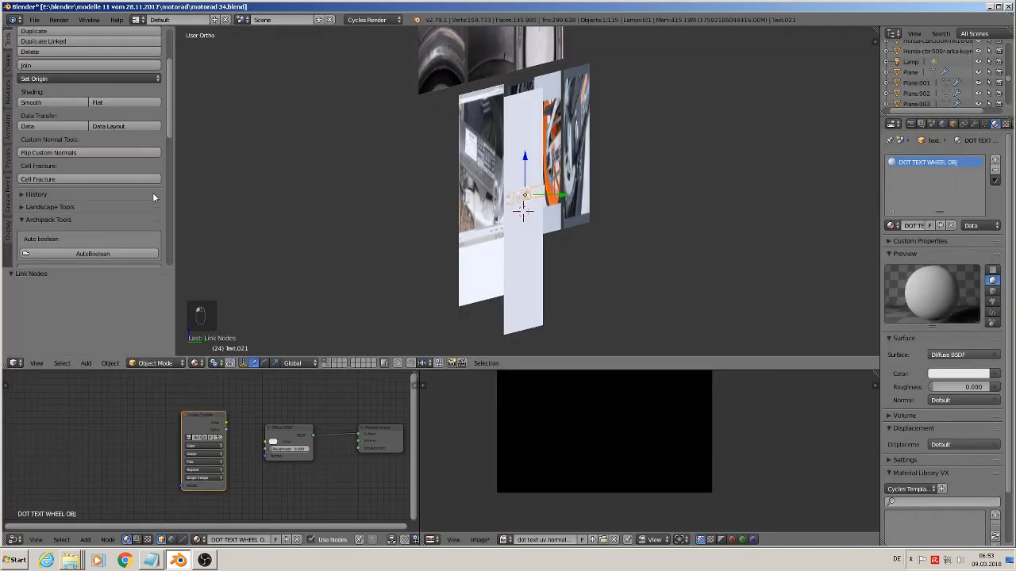
left_click(204, 429)
Move the DOT text object about 0.018 along the Y axis relative to the plane
middle_click_drag(509, 287, 584, 288)
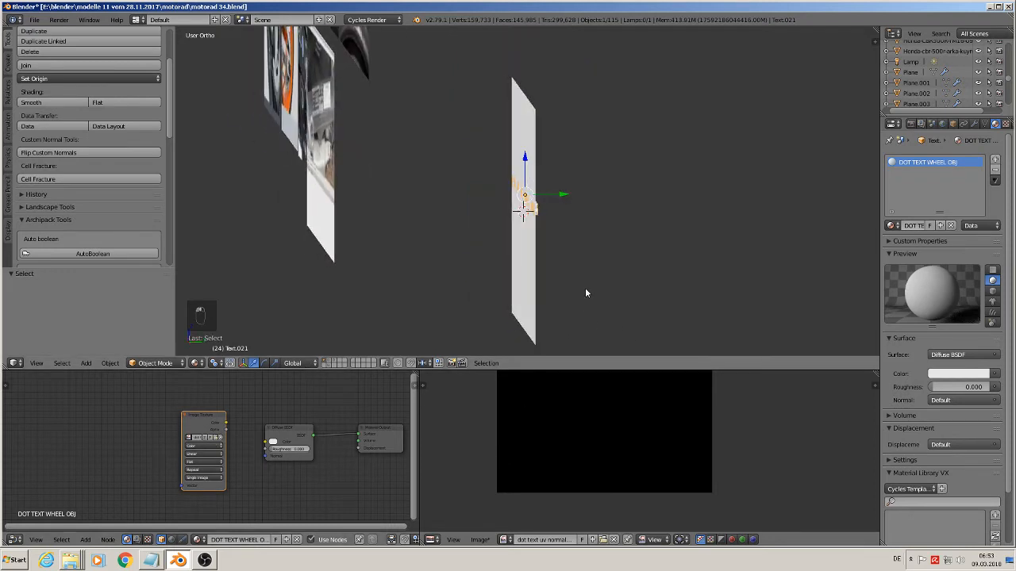
scroll(564, 205, "up", 2)
left_click_drag(546, 183, 546, 180)
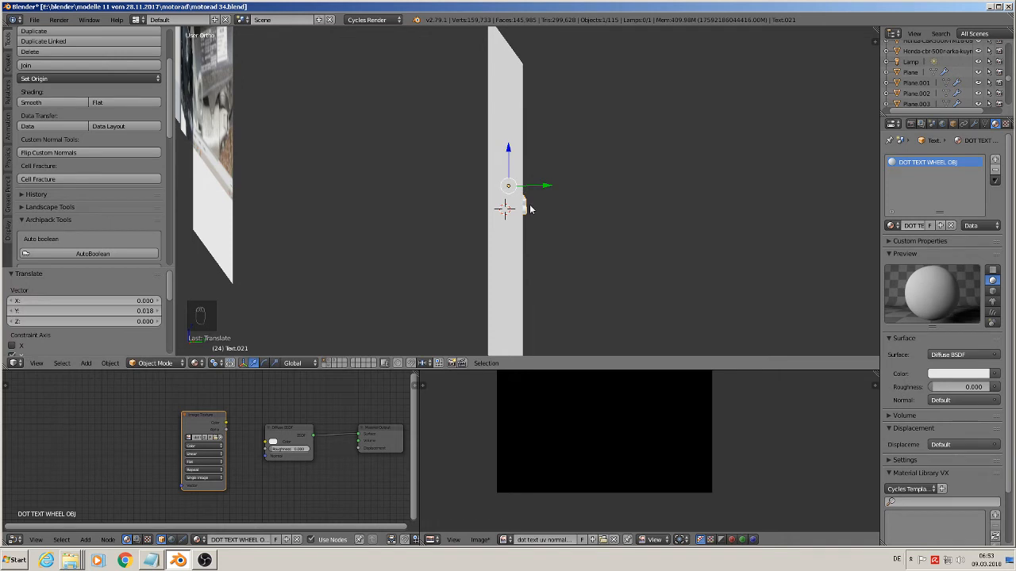
Add the plane to the selection as the active object, bake the text's normals onto it, and inspect the baked image
right_click(500, 252)
left_click(910, 124)
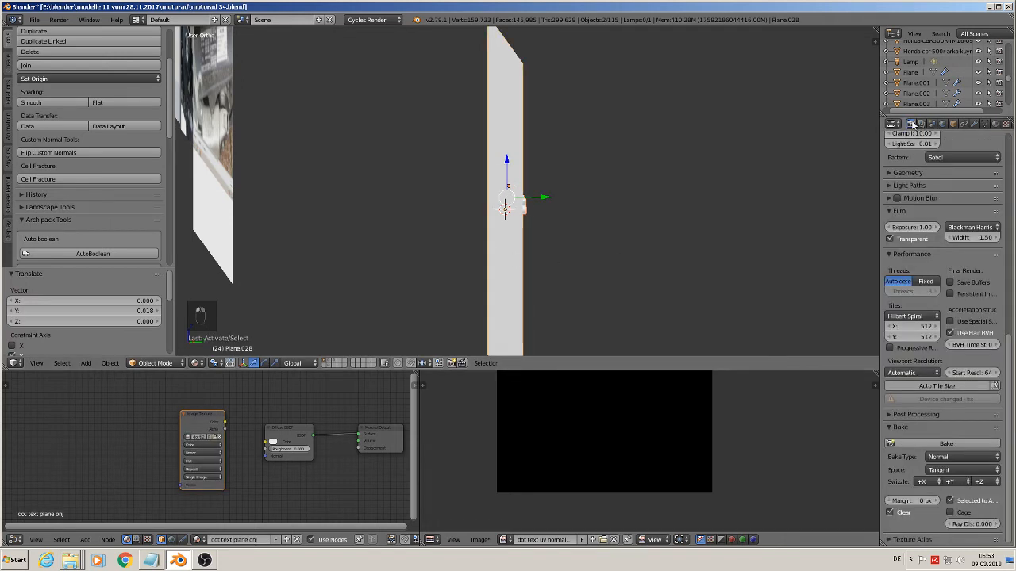
left_click(966, 443)
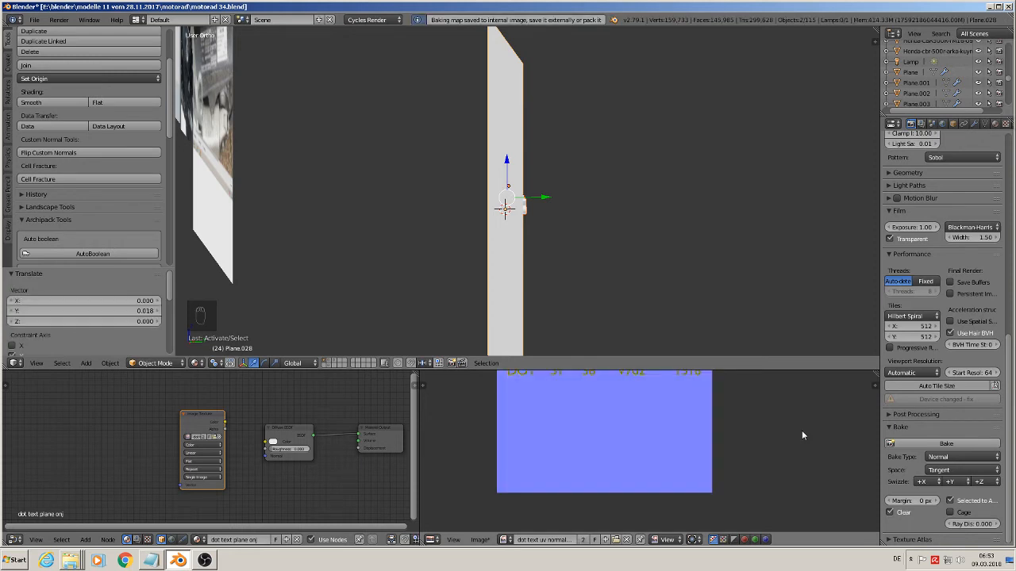
scroll(704, 427, "down", 3)
scroll(687, 387, "up", 5)
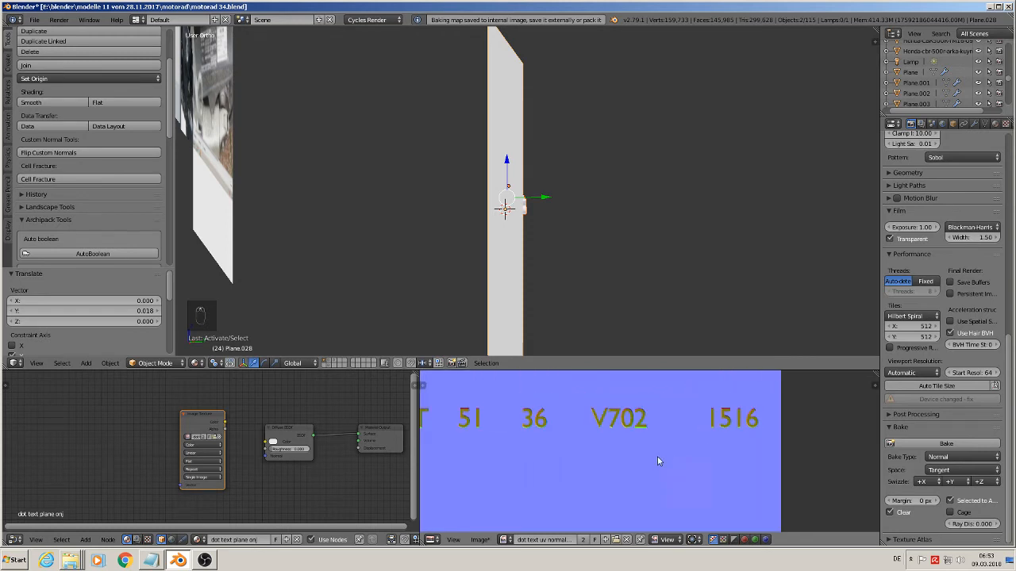
Save the baked normal map over dot text uv normalmap.png in the textures folder
left_click(479, 540)
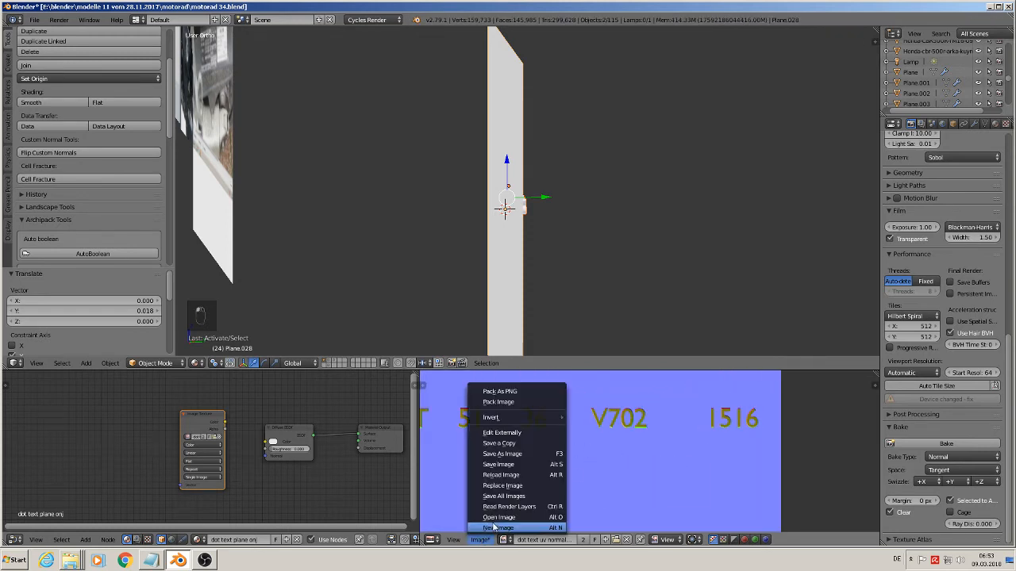
left_click(521, 465)
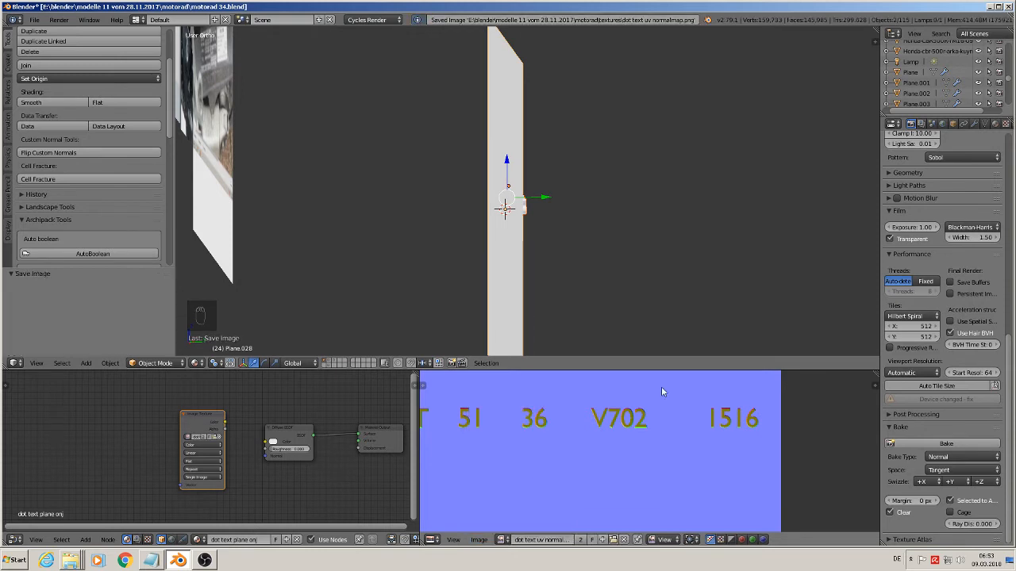
left_click(479, 540)
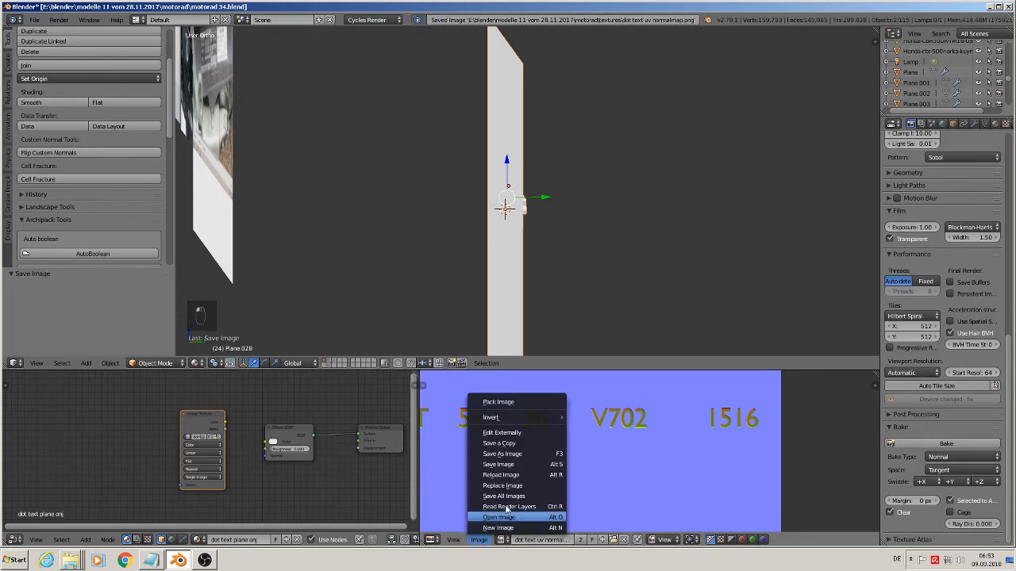
left_click(521, 454)
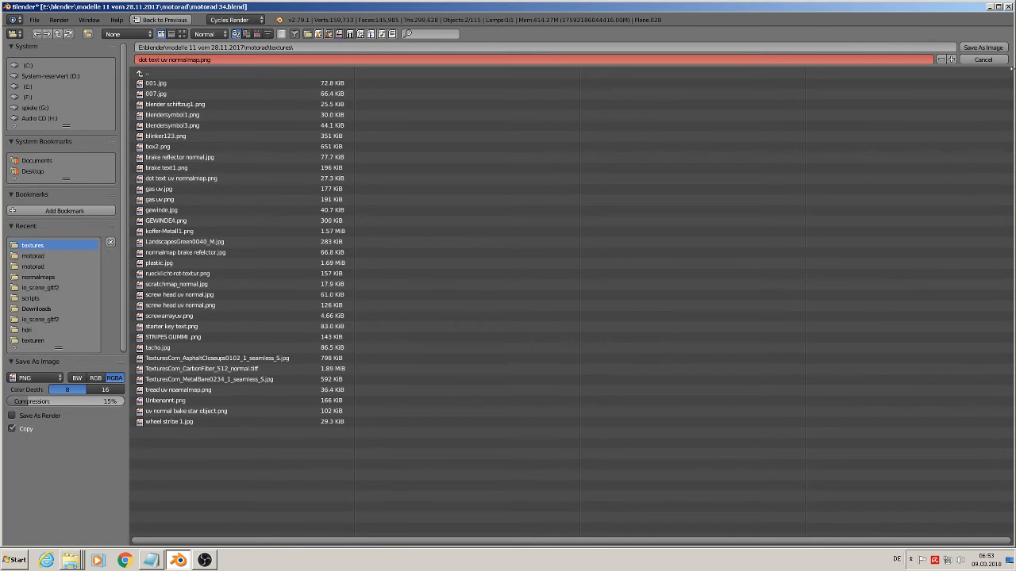
left_click(985, 47)
Move the plane and the DOT text object to the second layer
middle_click_drag(568, 230, 644, 262)
key("m")
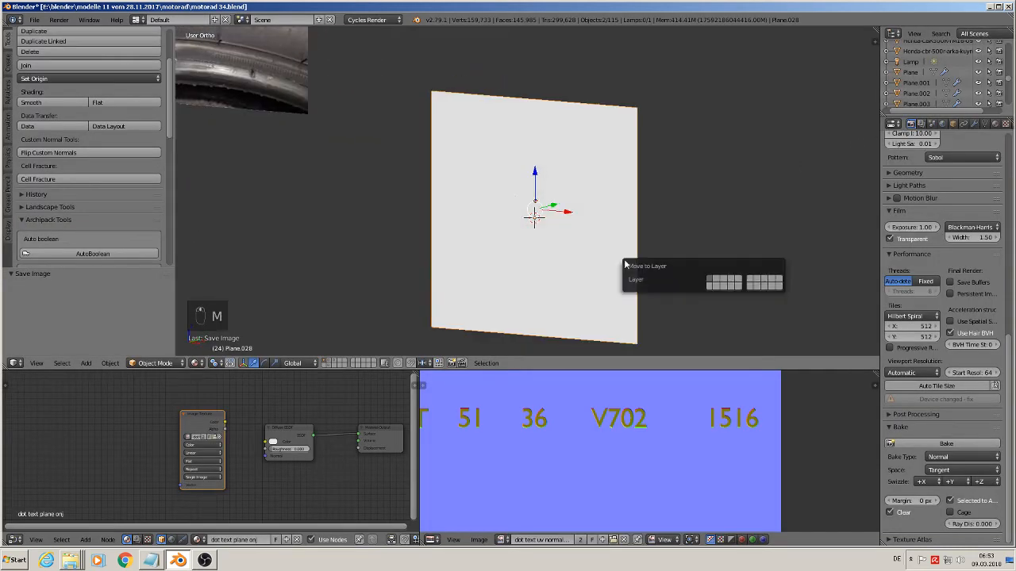
left_click(715, 280)
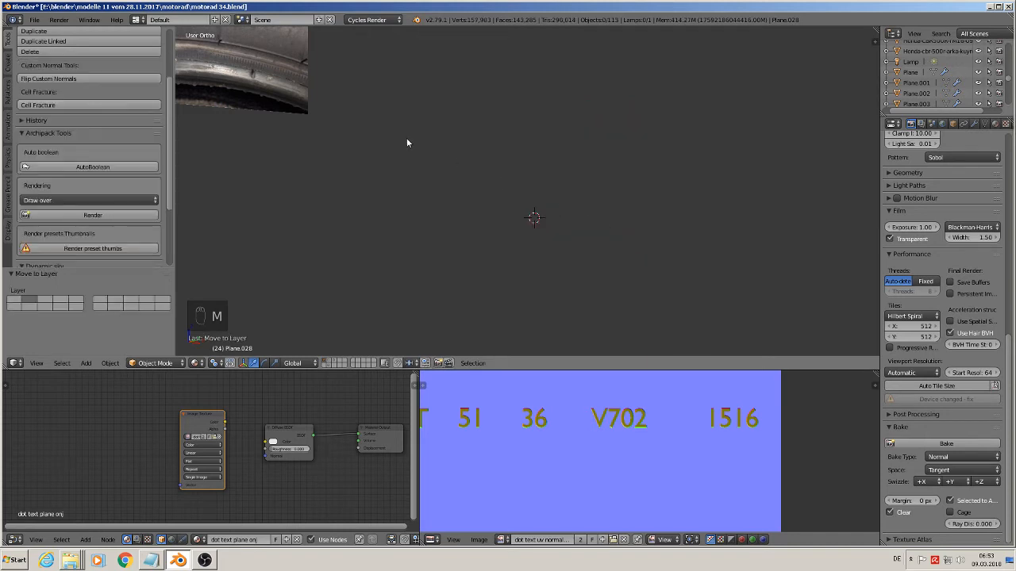
Switch to the front view and locate the wheel among the separate motorcycle parts
key("KP_1")
scroll(421, 151, "down", 5)
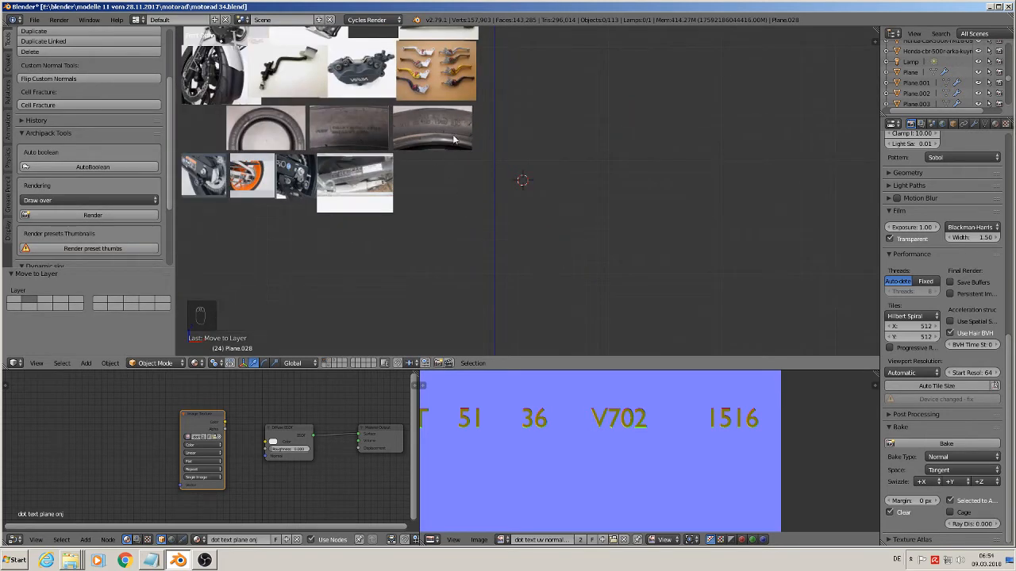
middle_click_drag(393, 167, 474, 299, "shift")
middle_click_drag(715, 100, 671, 131, "shift")
middle_click_drag(725, 109, 478, 227, "shift")
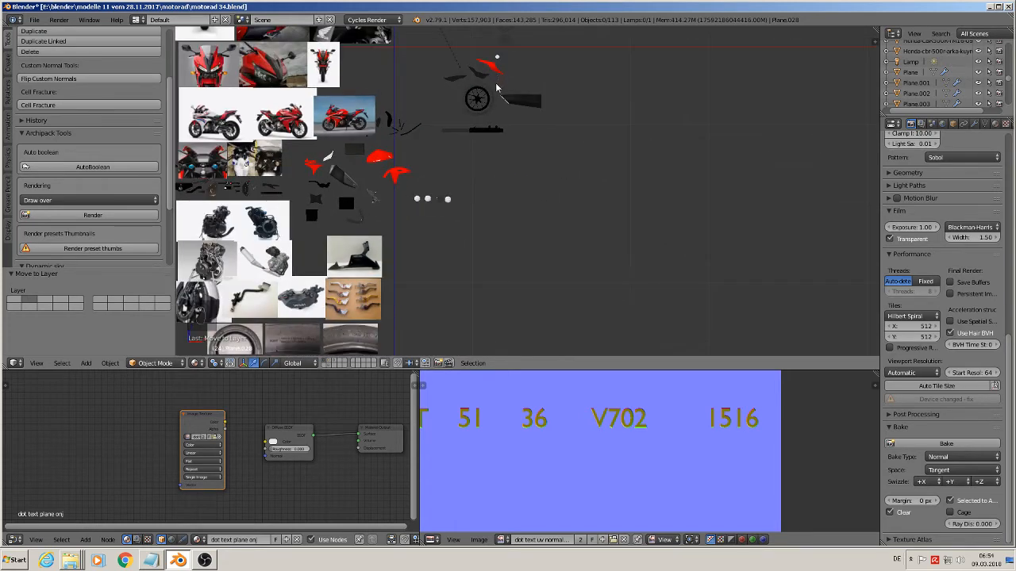
middle_click_drag(507, 103, 590, 244, "shift")
scroll(587, 240, "up", 6)
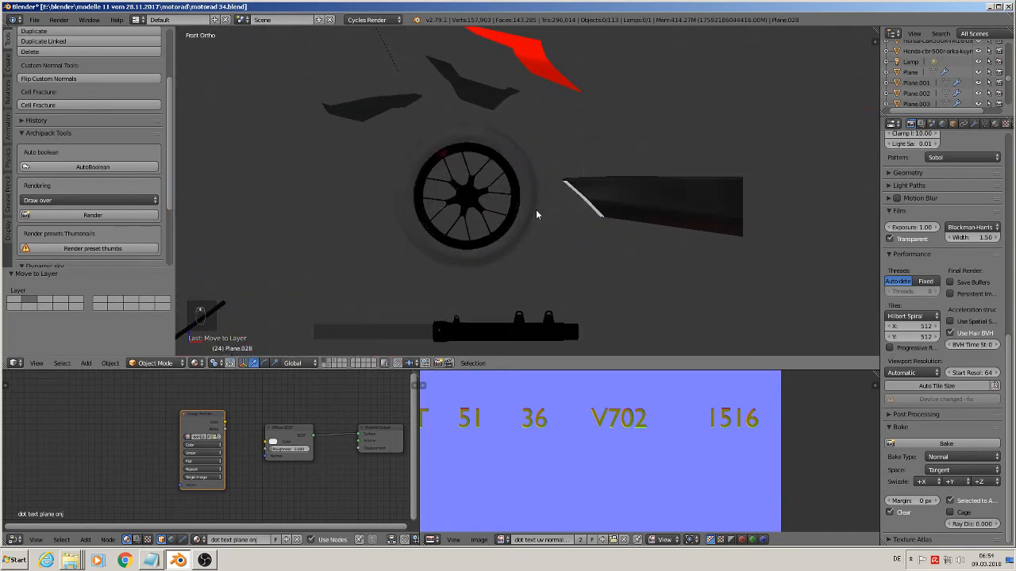
Save the project as a new file named motorad 35.blend in the motorad folder
left_click(34, 19)
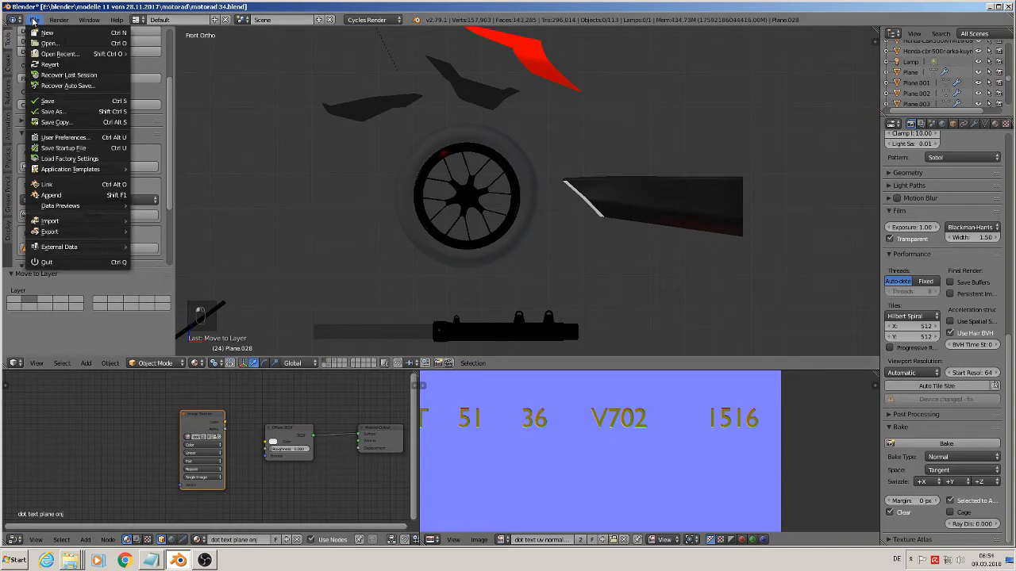
left_click(65, 109)
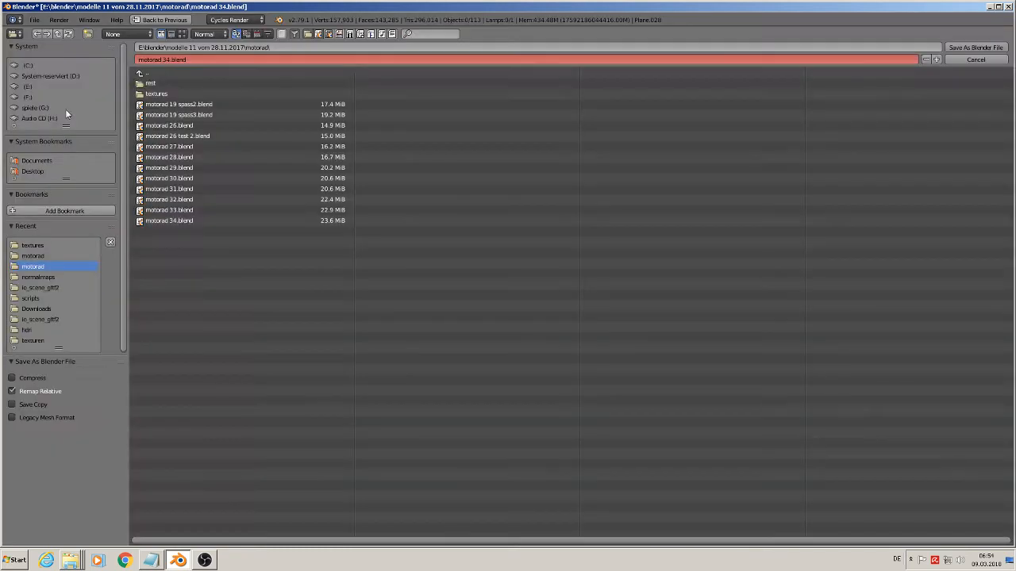
left_click(168, 58)
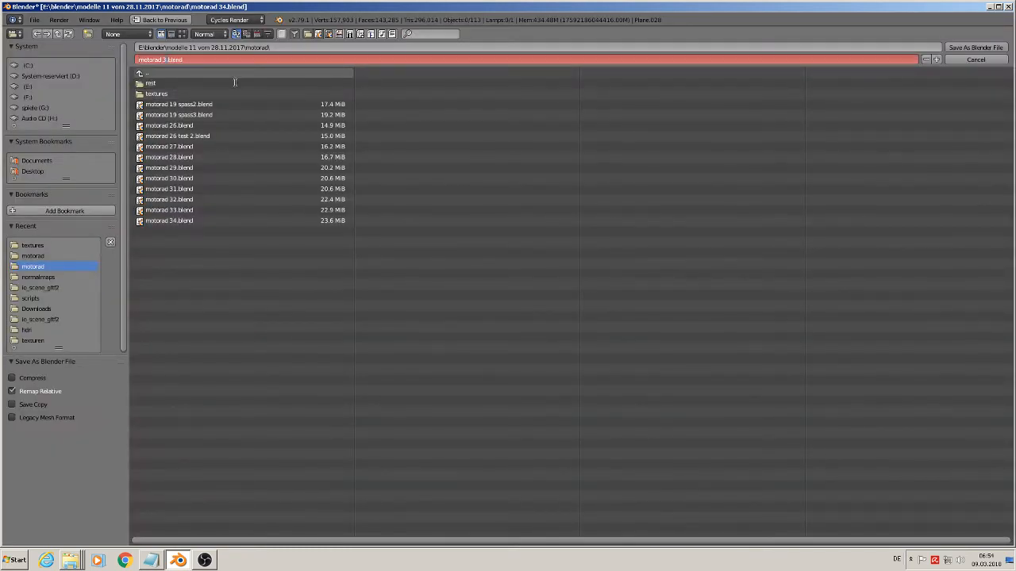
left_click(976, 47)
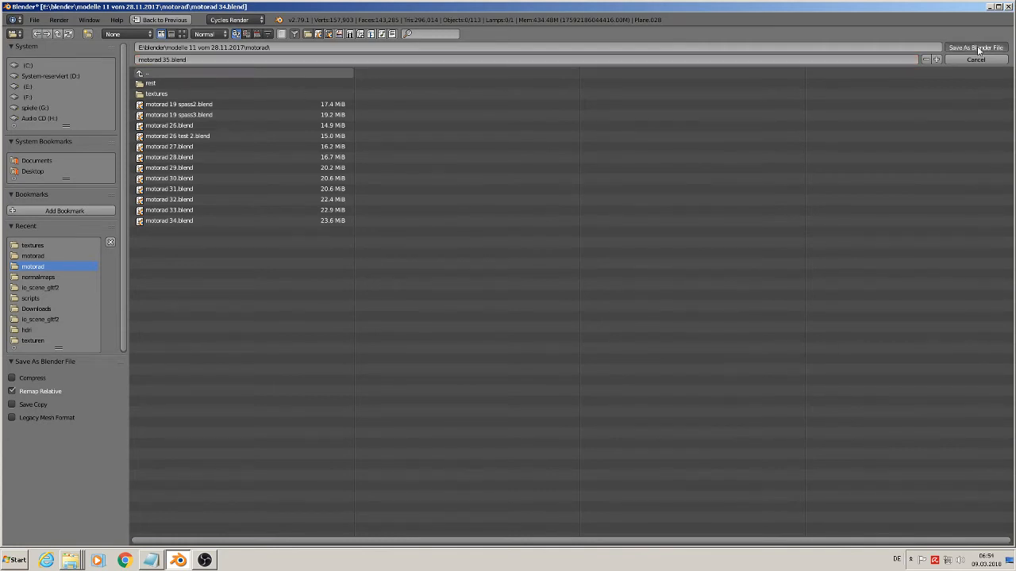
Select the wheel rim and add a second material slot to it
scroll(558, 244, "up", 3)
right_click(492, 188)
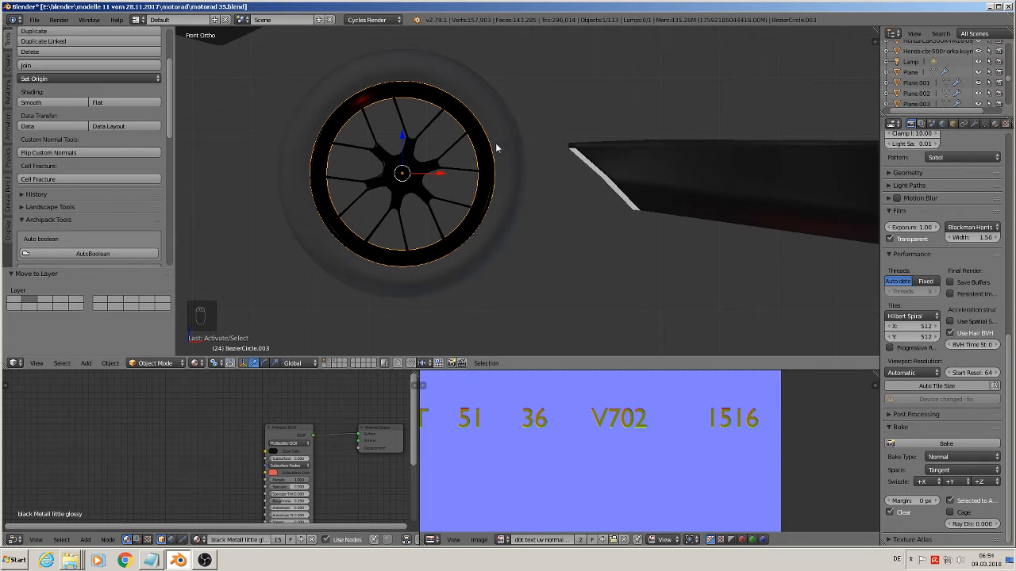
left_click(995, 123)
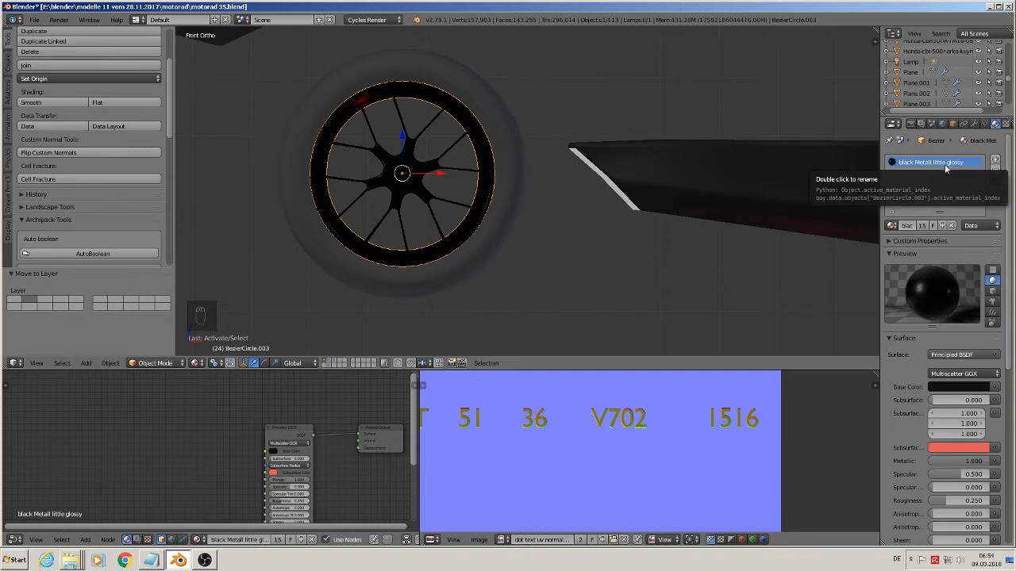
left_click(995, 160)
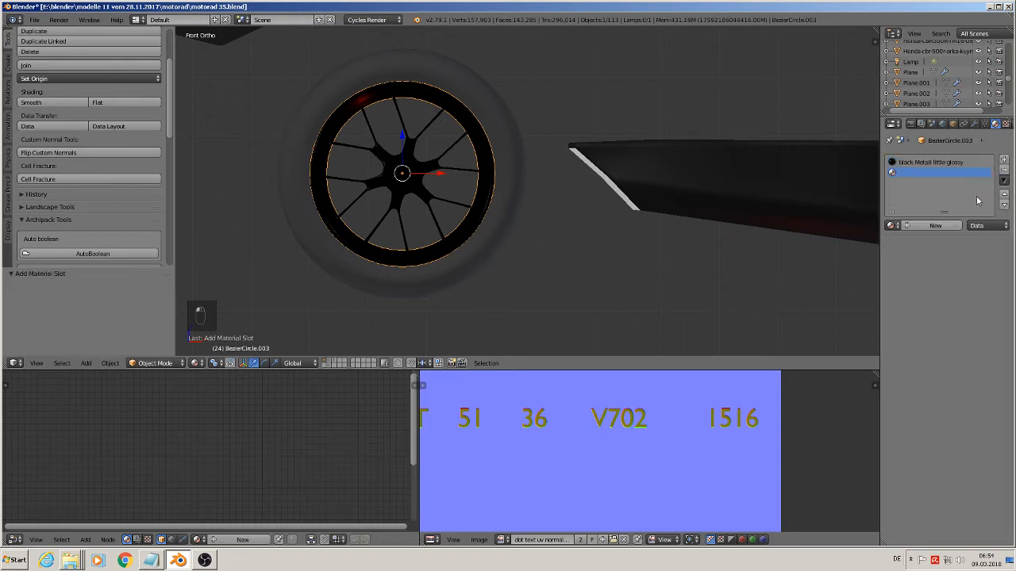
Make the rim's first material a single-user copy and rename it black Metall little glossy with stripe
left_click(937, 164)
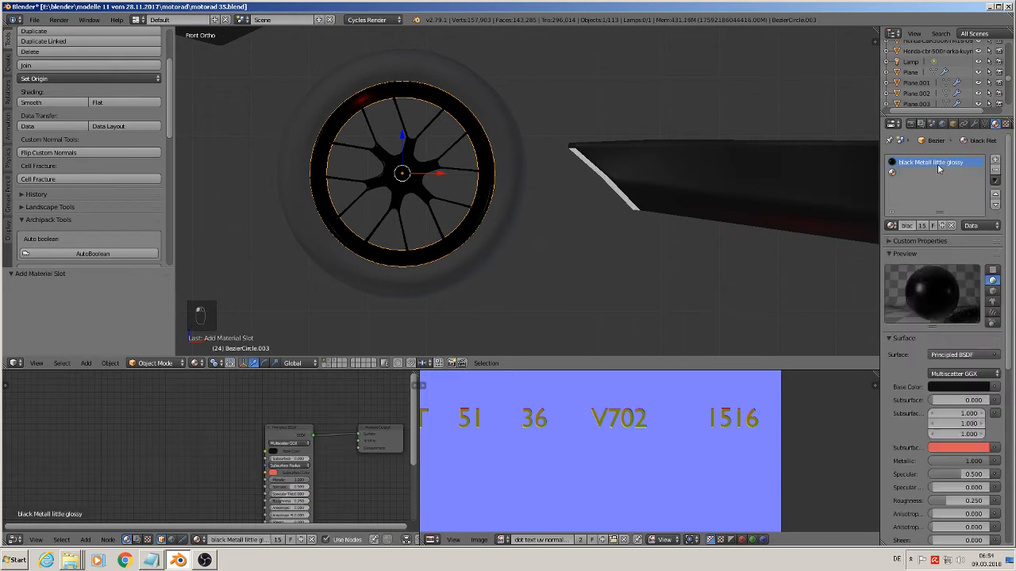
left_click(922, 226)
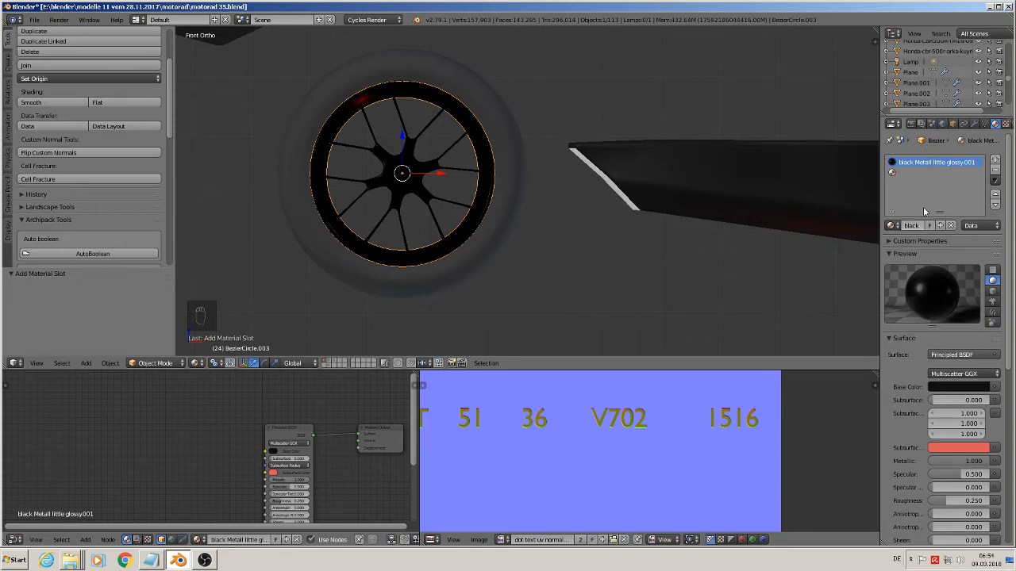
left_click(912, 226)
left_click(922, 225)
key("BackSpace")
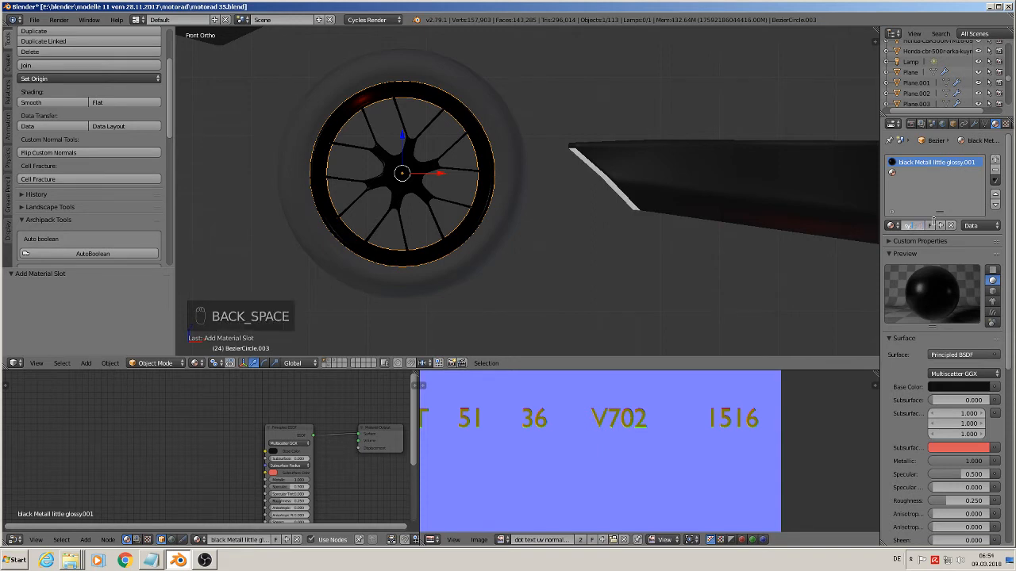
type("without")
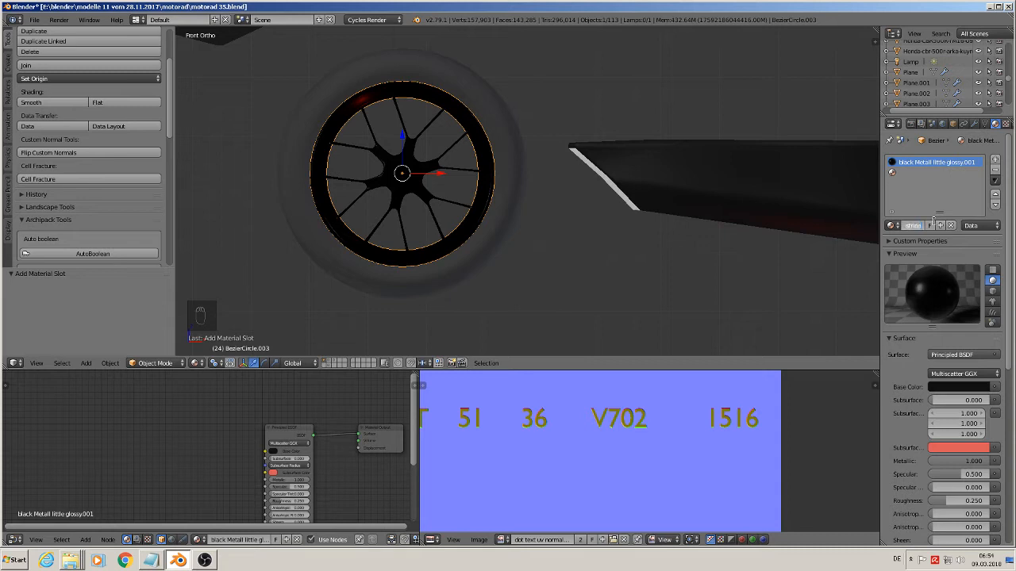
key("Return")
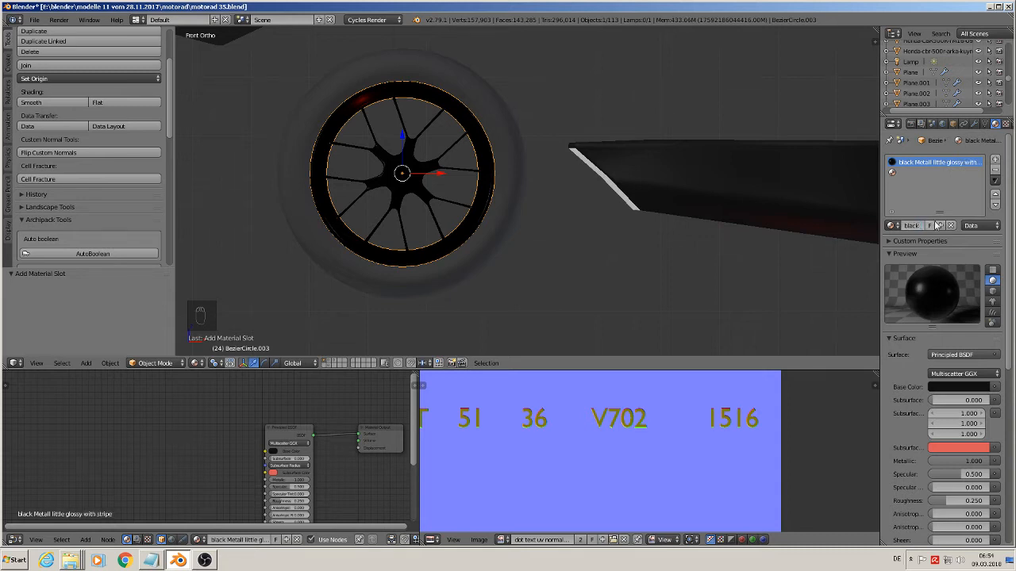
Put the existing black Metall little glossy material into the rim's empty second slot
left_click(933, 172)
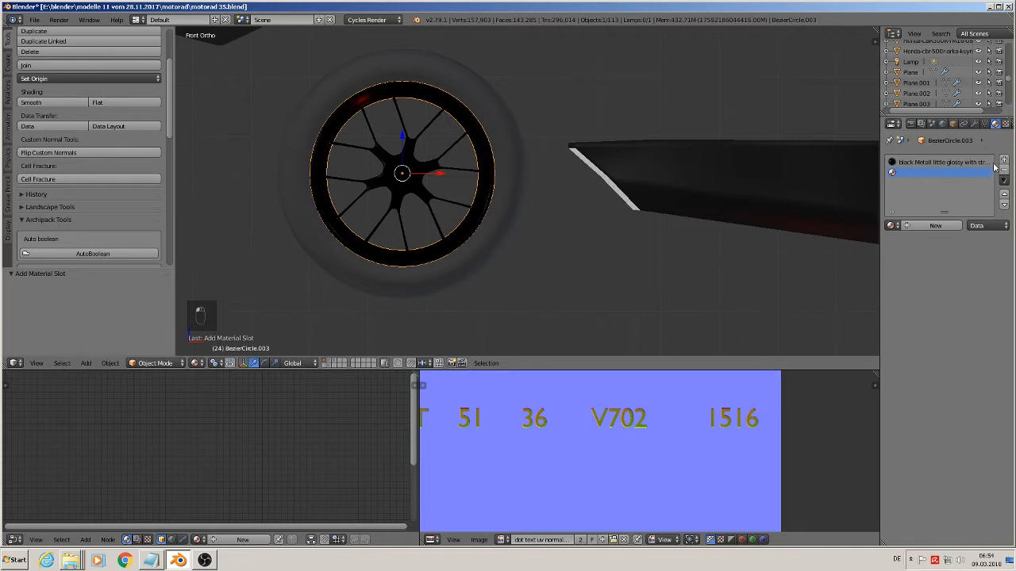
left_click(889, 226)
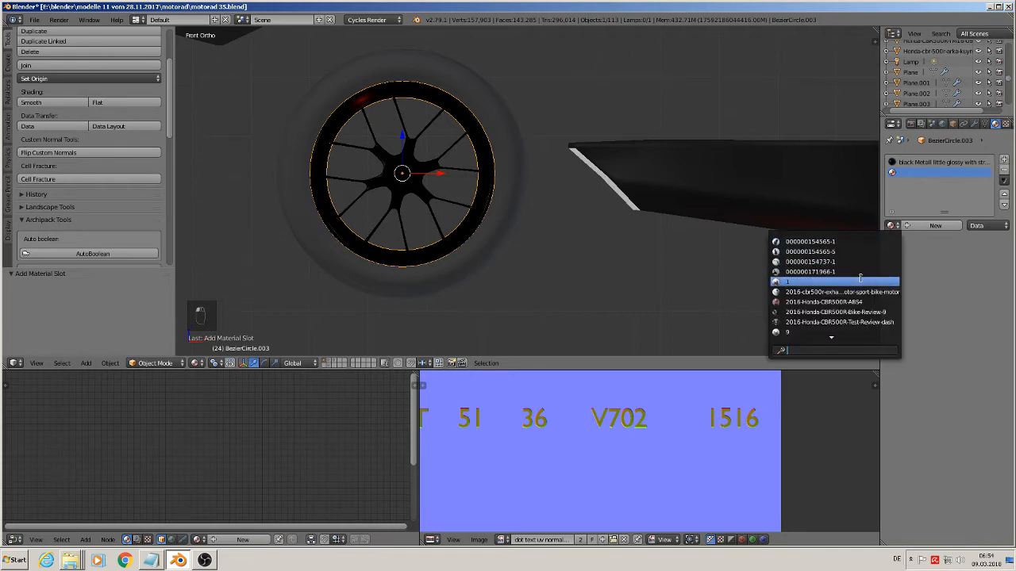
type("bl")
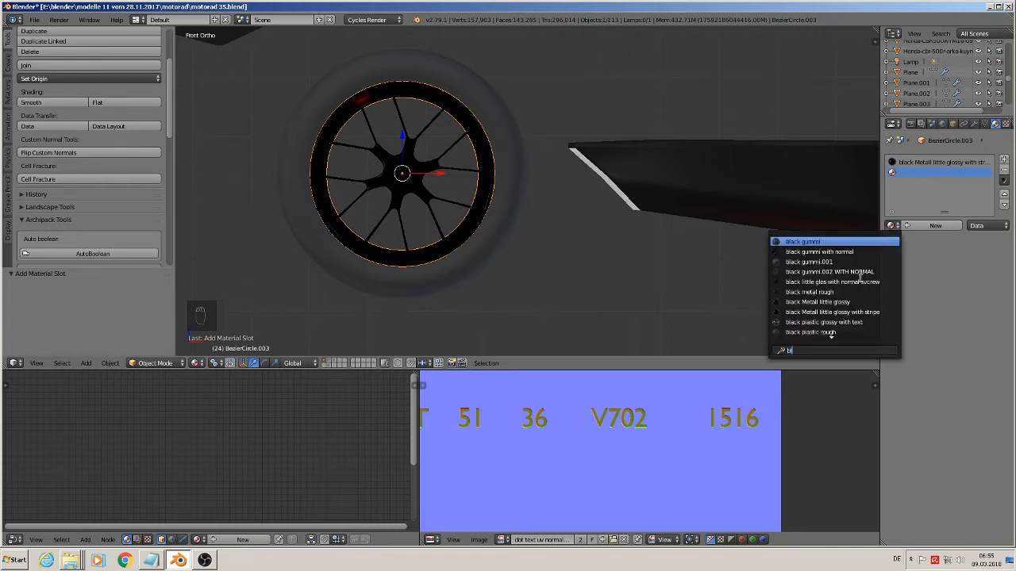
left_click(821, 301)
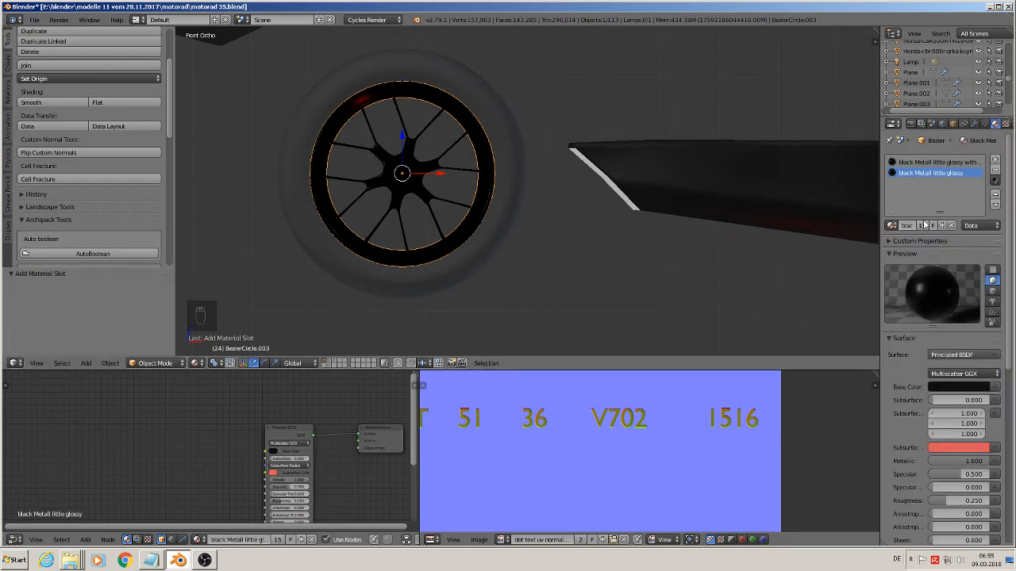
Select the rim's whole mesh in Edit Mode and assign the black Metall little glossy material to it
key("Tab")
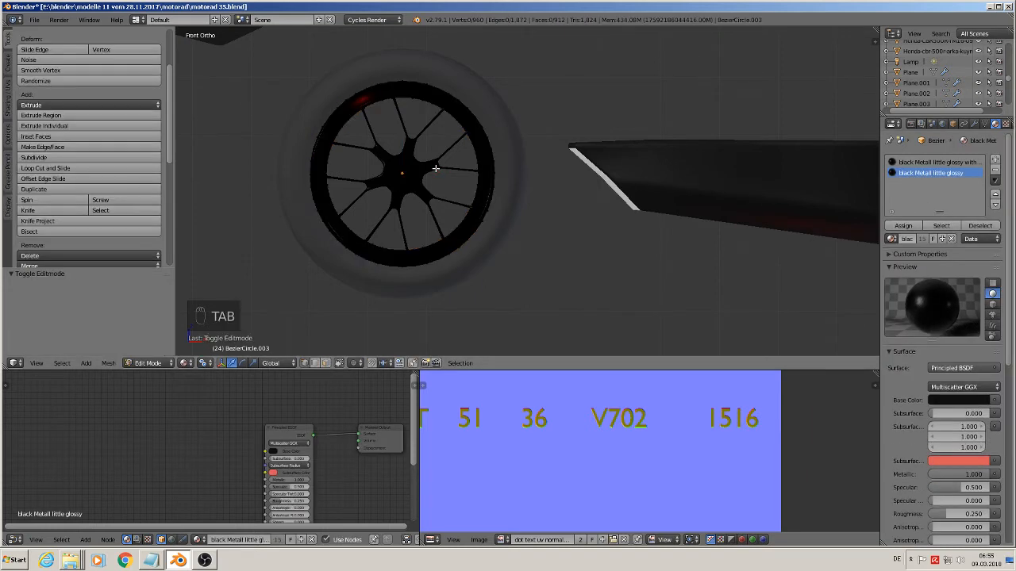
key("a")
key("a")
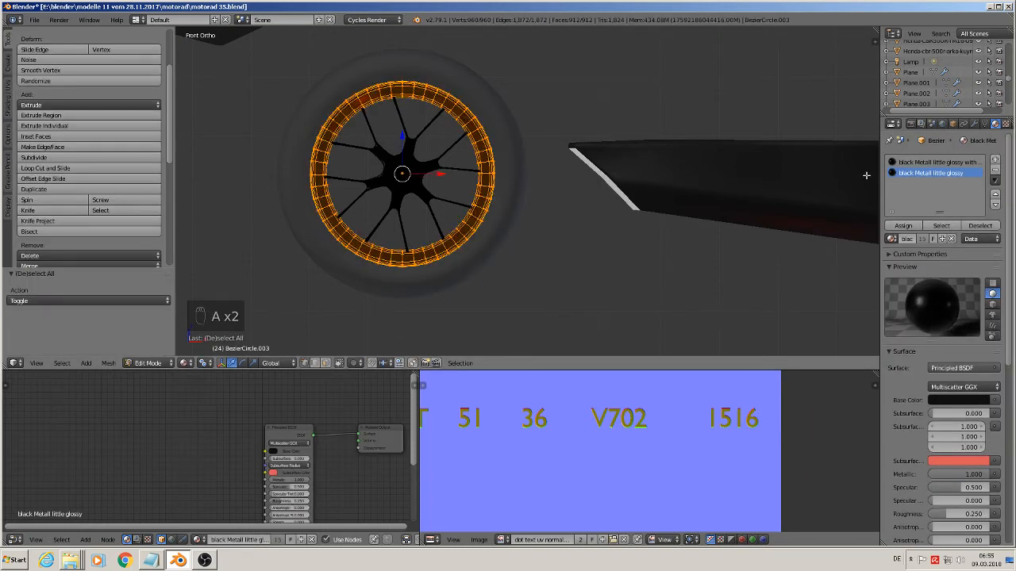
left_click(909, 227)
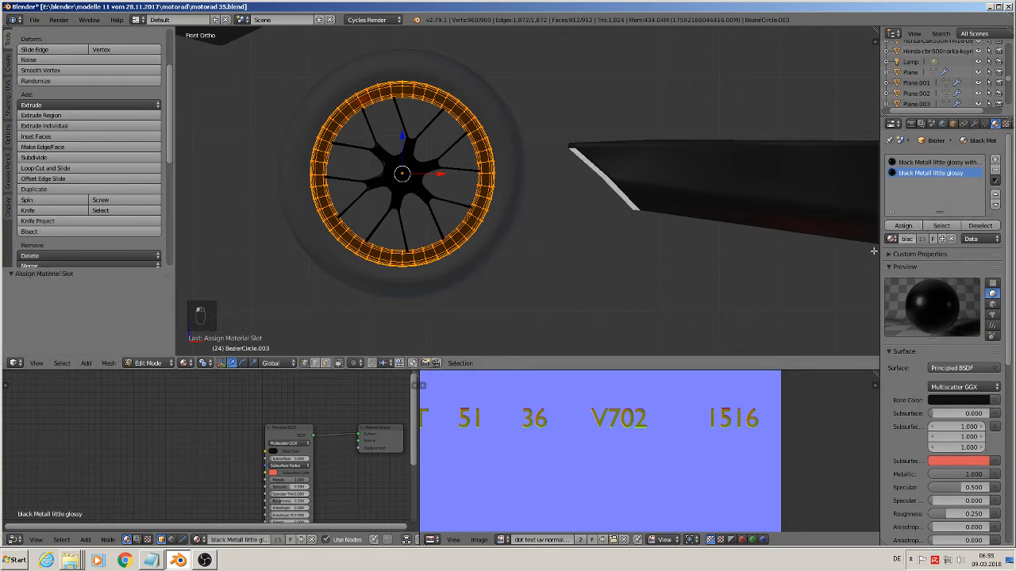
Select the face loop around the rim's side in face mode and assign the black Metall little glossy with stripe material
left_click(945, 162)
scroll(508, 219, "up", 4)
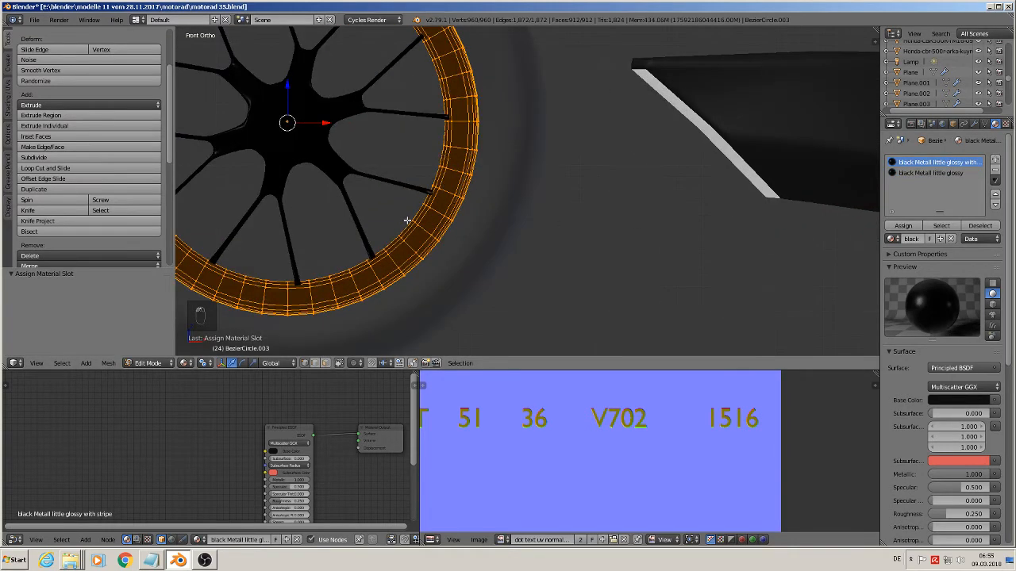
left_click(326, 363)
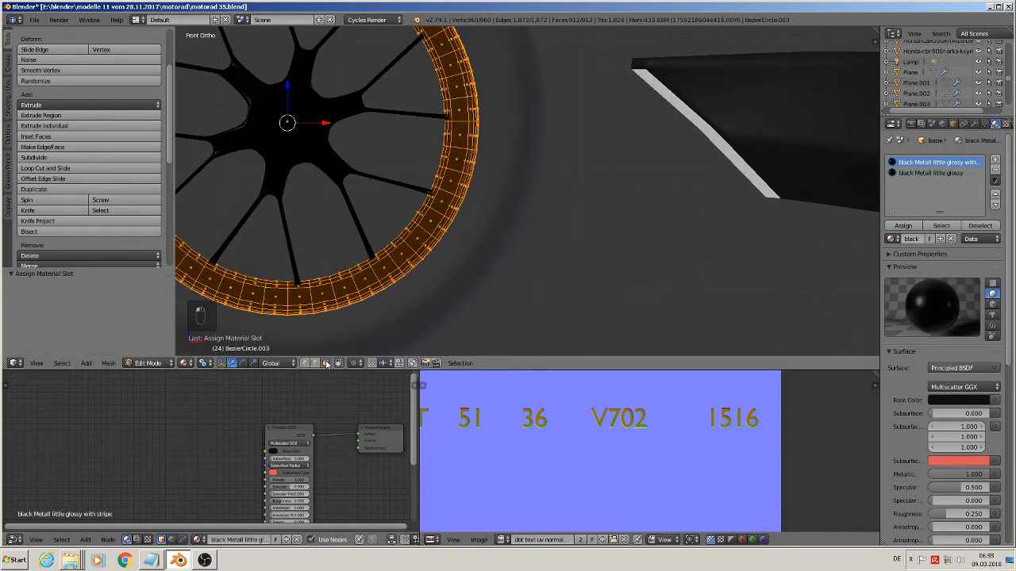
right_click(395, 262, "alt")
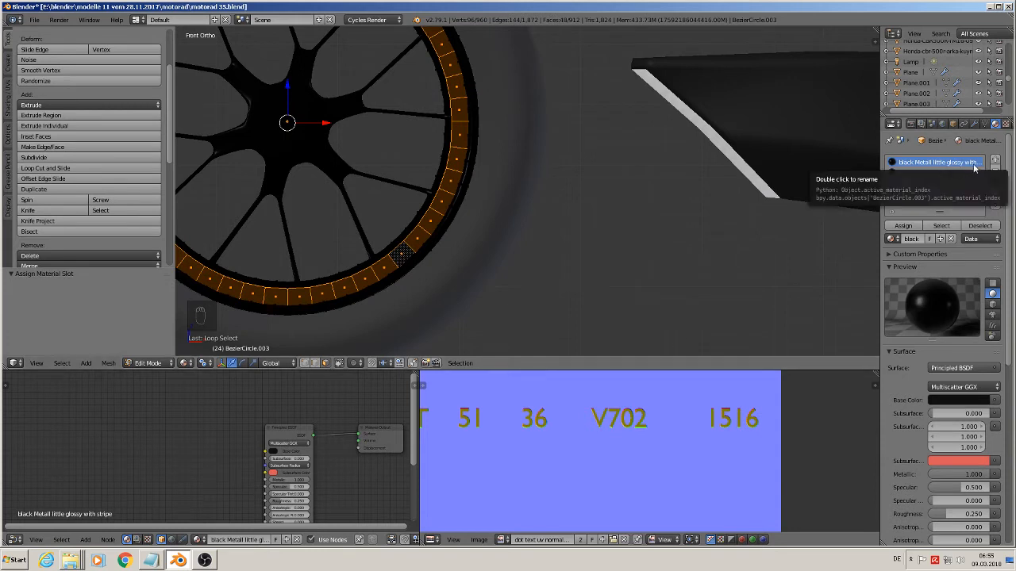
left_click(902, 226)
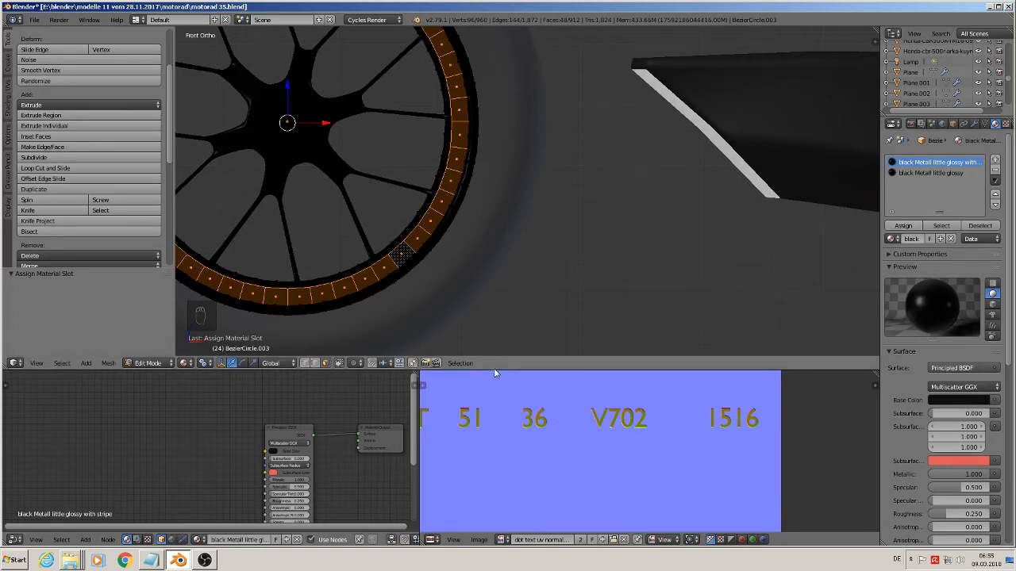
Enlarge the node editor and add a Texture Coordinate node well to the left of the stripe material's Principled BSDF node
left_click_drag(494, 371, 484, 231)
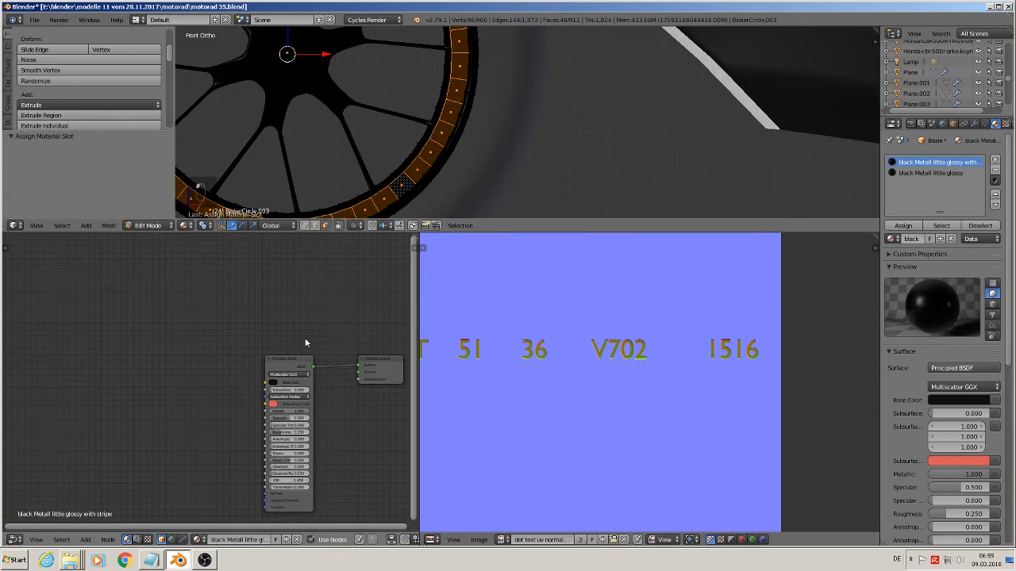
middle_click_drag(305, 343, 254, 295)
middle_click_drag(168, 412, 290, 397)
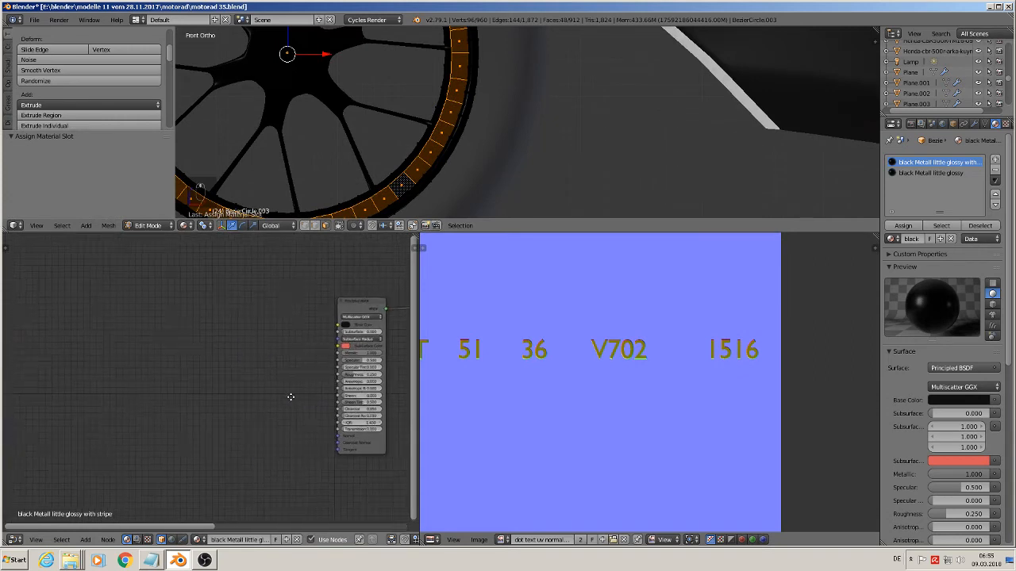
scroll(290, 396, "down", 1)
scroll(289, 397, "down", 1)
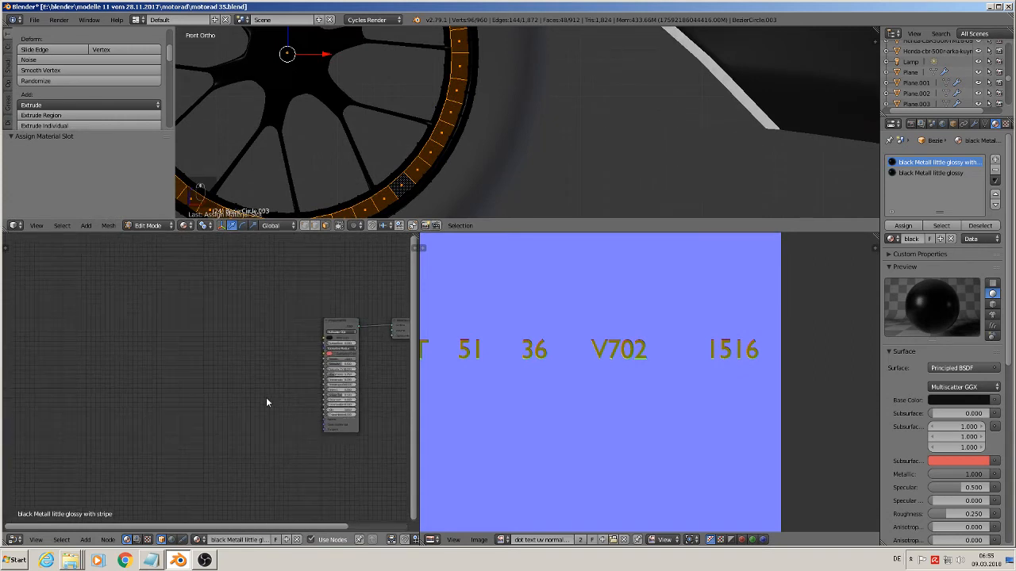
scroll(265, 398, "down", 1)
middle_click_drag(135, 446, 151, 441)
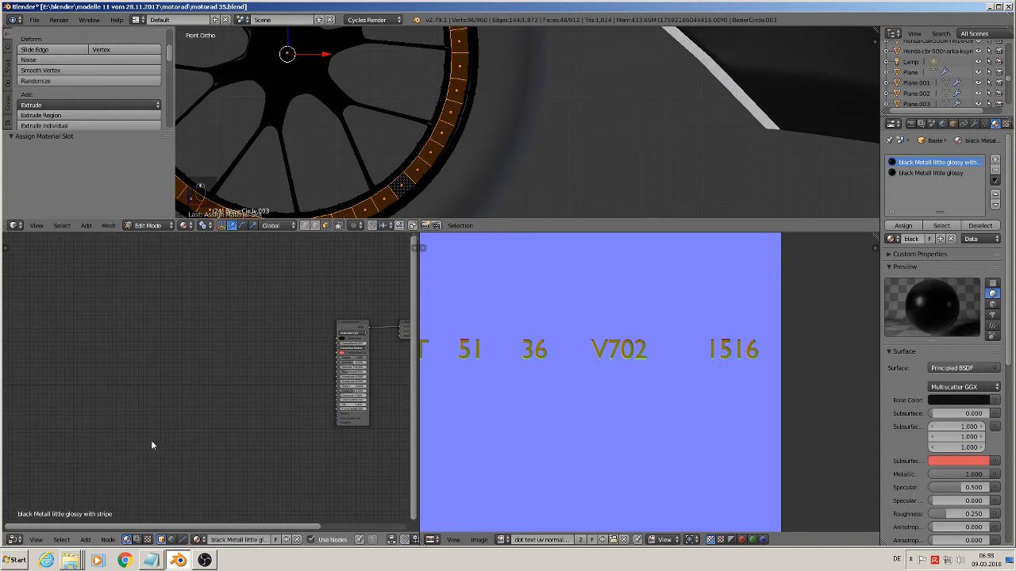
left_click(85, 541)
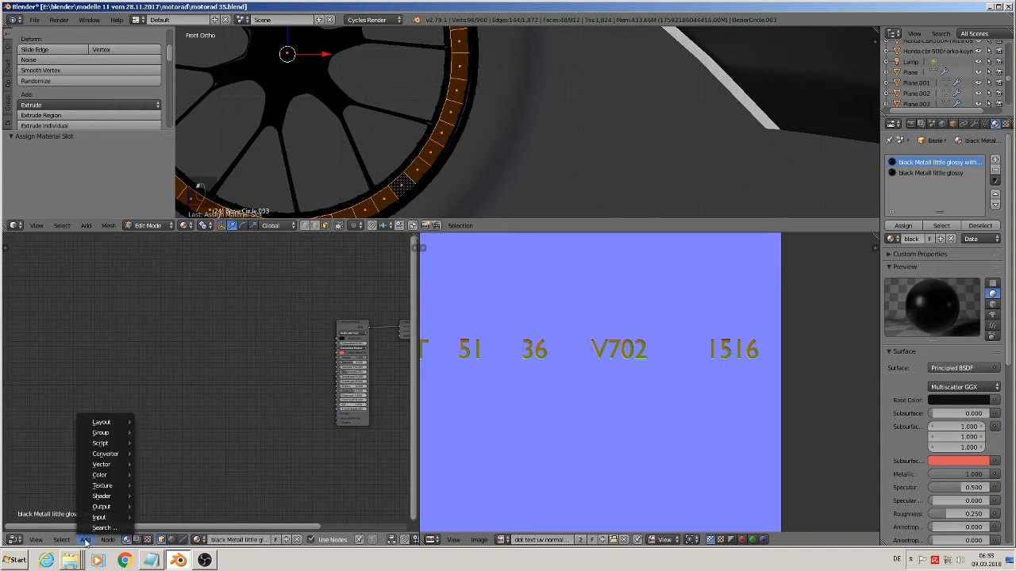
mouse_move(108, 517)
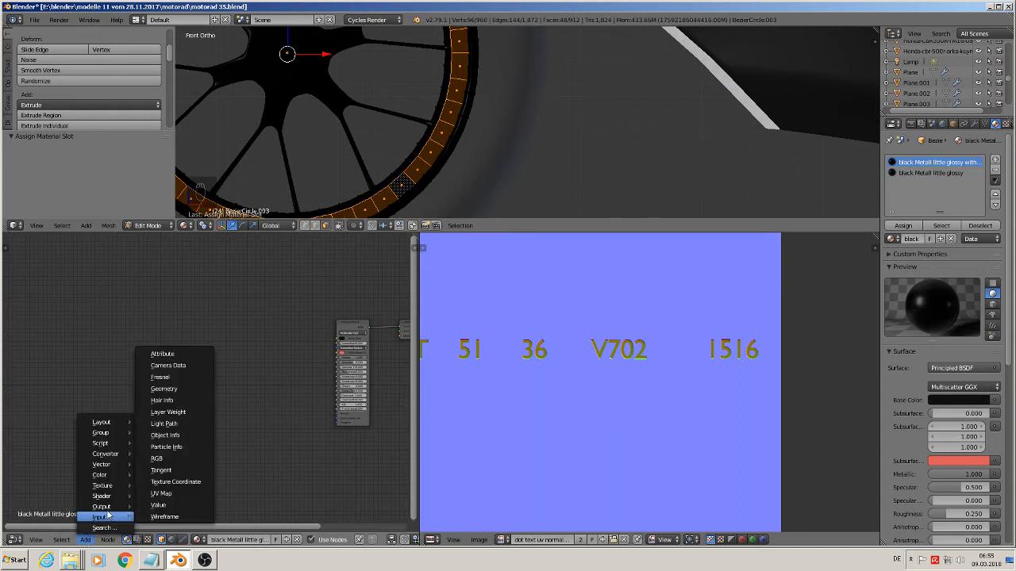
left_click(177, 482)
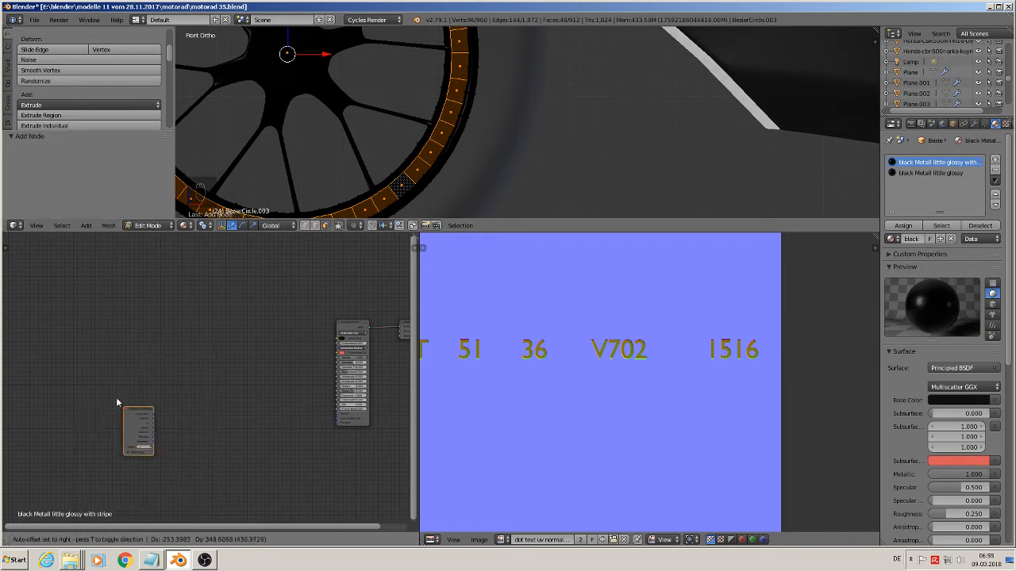
left_click(37, 363)
Add a Mapping node directly beside the Texture Coordinate node in the stripe material
left_click(85, 540)
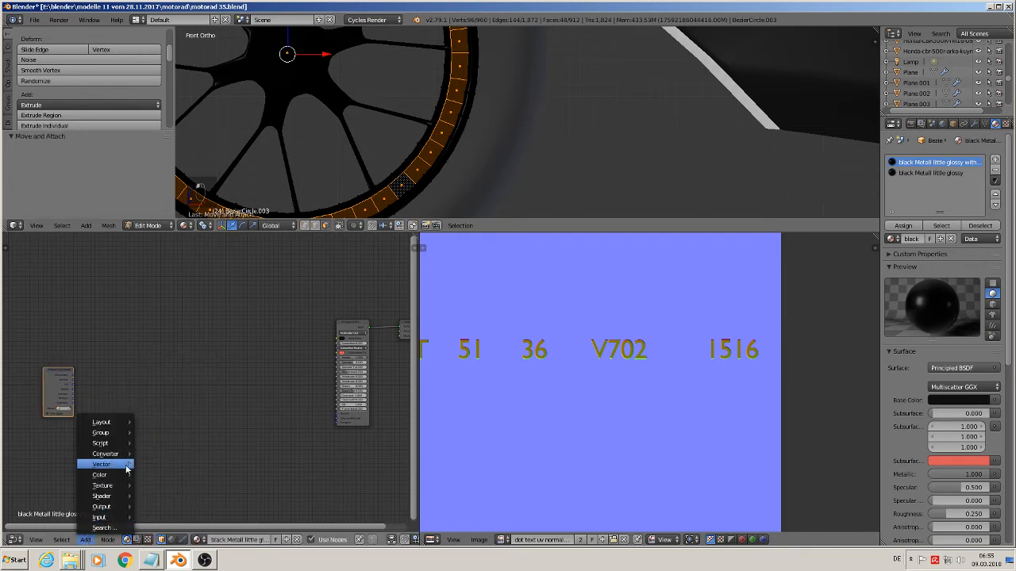
mouse_move(126, 469)
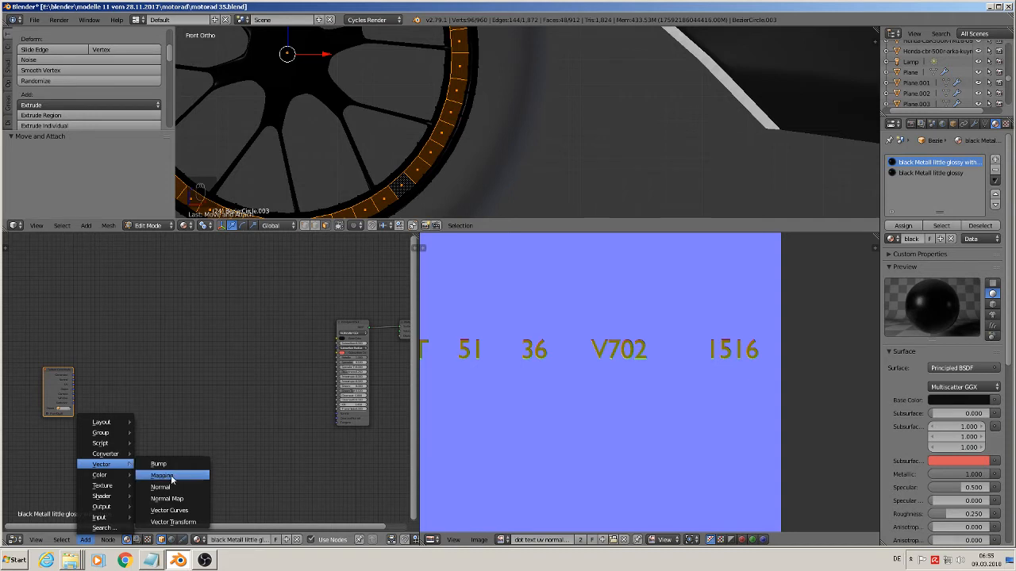
left_click(162, 475)
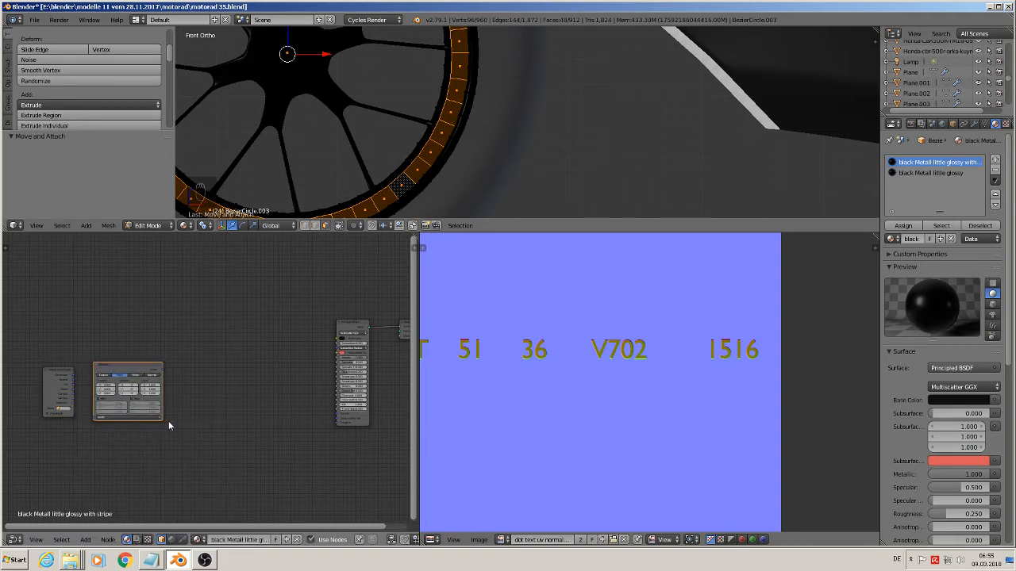
Add an Image Texture node above the Principled BSDF and move the Mapping and Texture Coordinate nodes closer to it
left_click(85, 541)
mouse_move(115, 485)
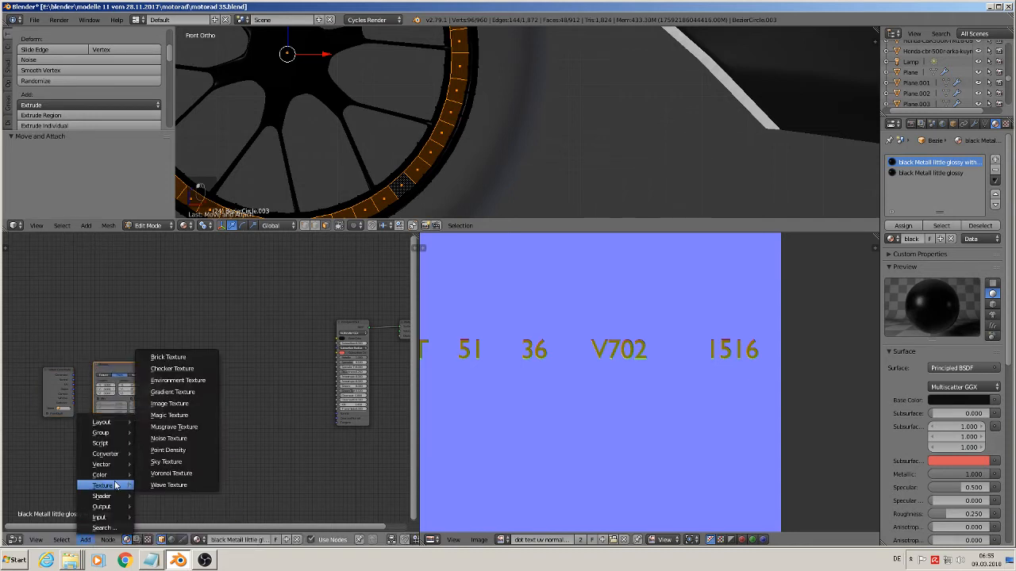
left_click(175, 404)
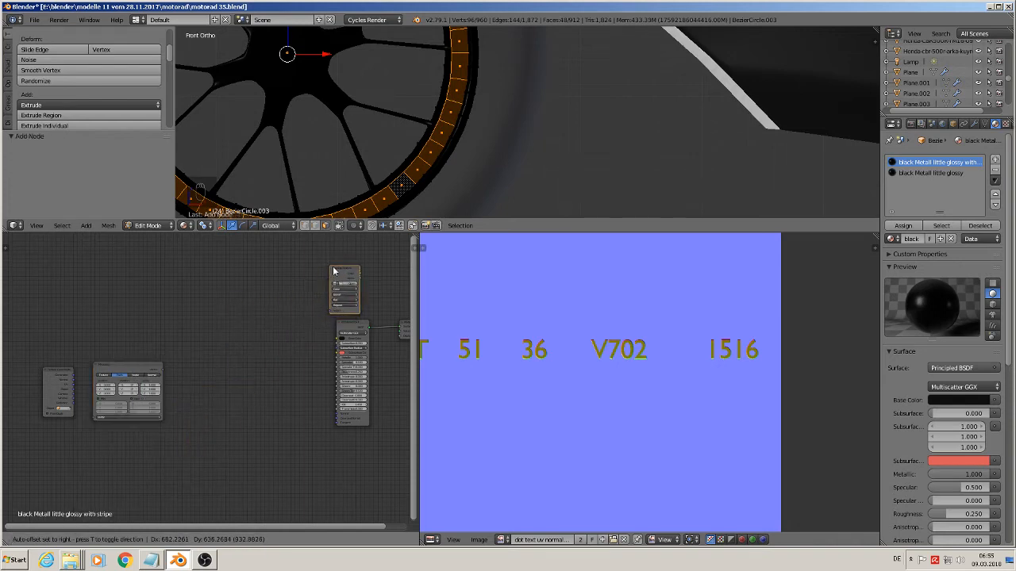
left_click(337, 275)
left_click_drag(133, 373, 257, 334)
left_click_drag(67, 376, 199, 341)
In edge mode, select the inner edge loop of the rim's side band and mark it as a seam
key("KP_1")
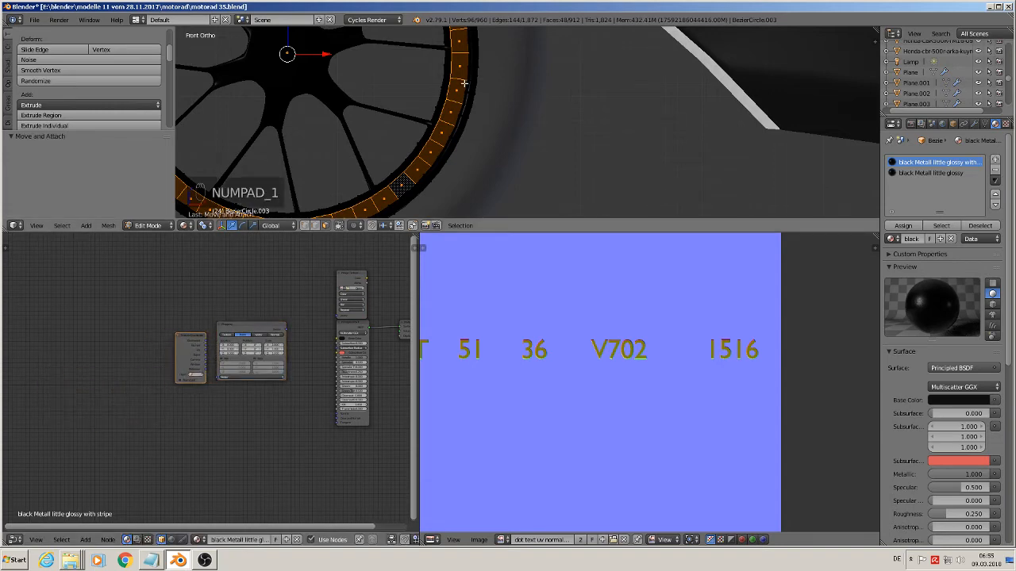
key("KP_1")
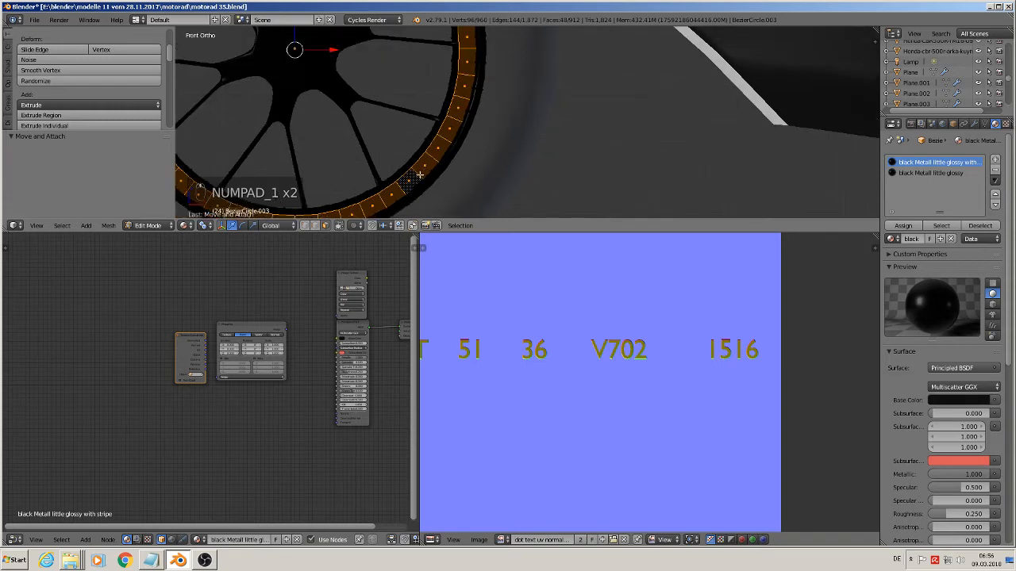
left_click(318, 225)
middle_click_drag(447, 187, 495, 119, "shift")
scroll(444, 112, "up", 3)
right_click(388, 120, "alt")
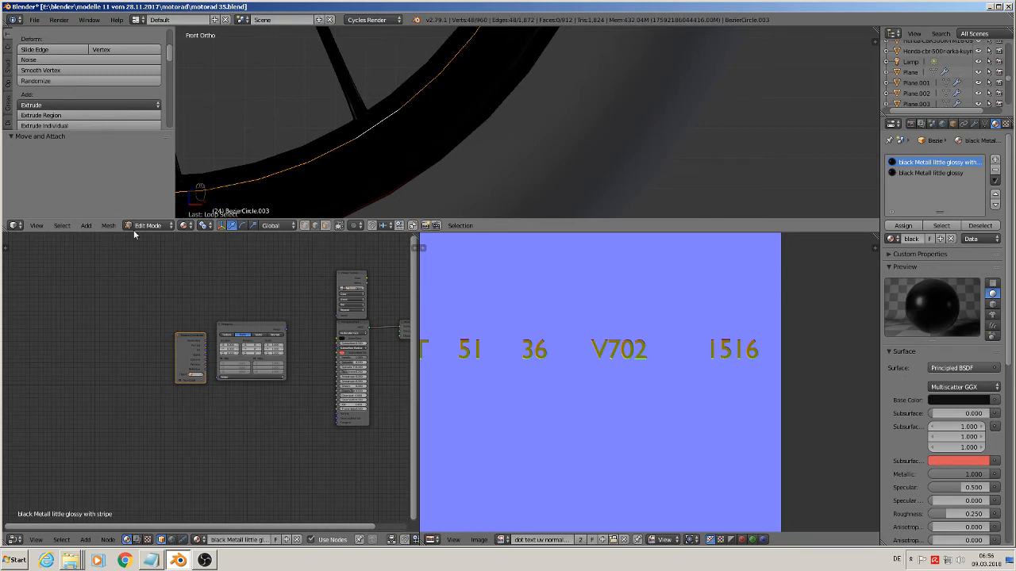
left_click_drag(135, 219, 135, 430)
left_click(8, 101)
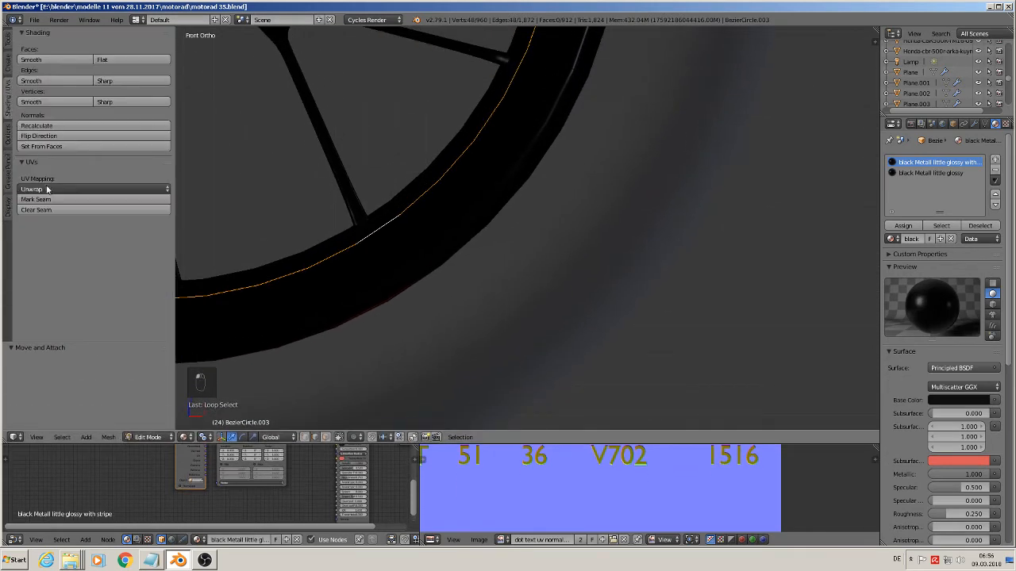
left_click(56, 199)
Mark the side band's outer edge loop and the single cross edge at the bottom of the rim as seams
right_click(383, 276, "alt")
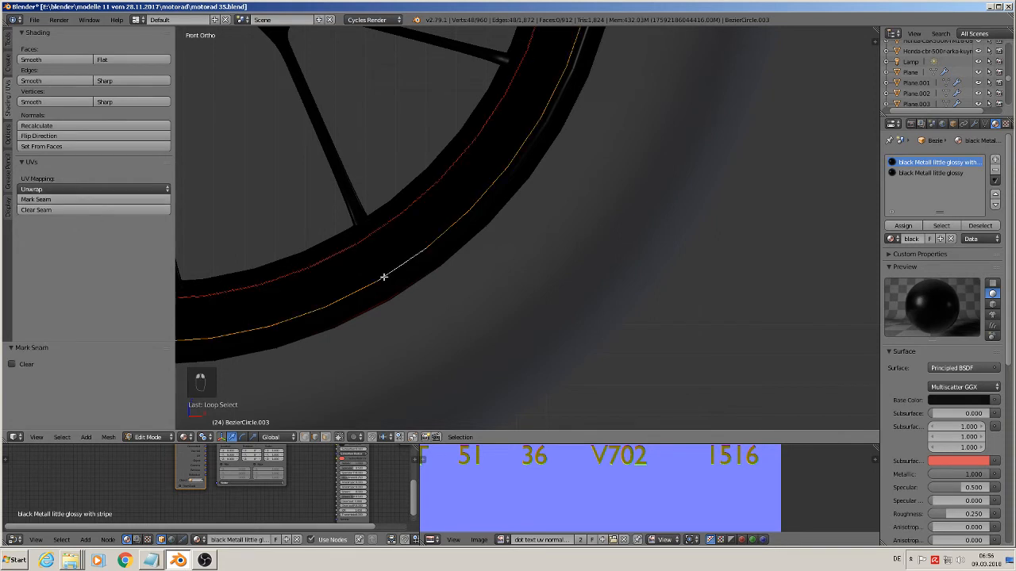
left_click(64, 200)
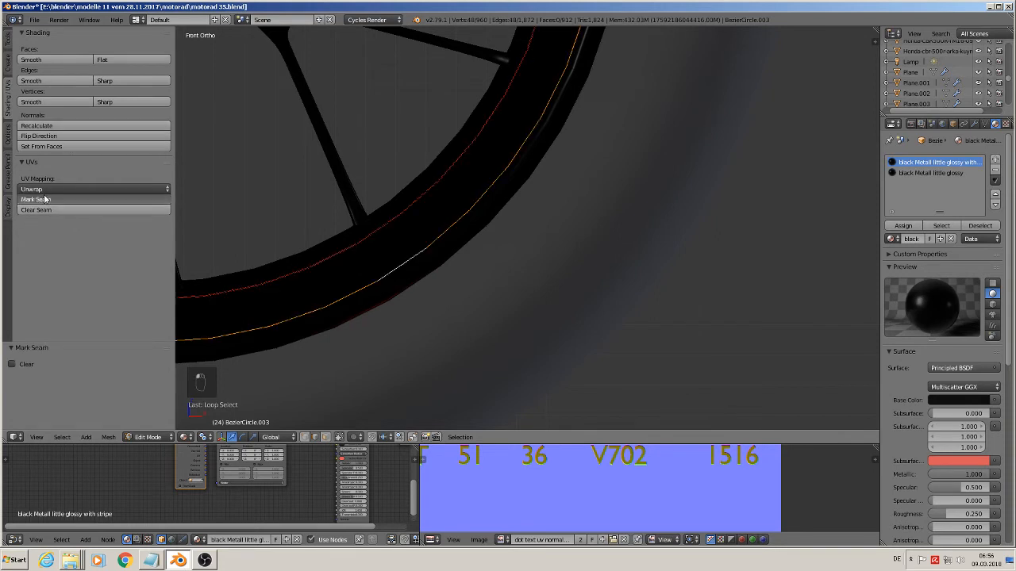
scroll(250, 260, "down", 3)
right_click(427, 261)
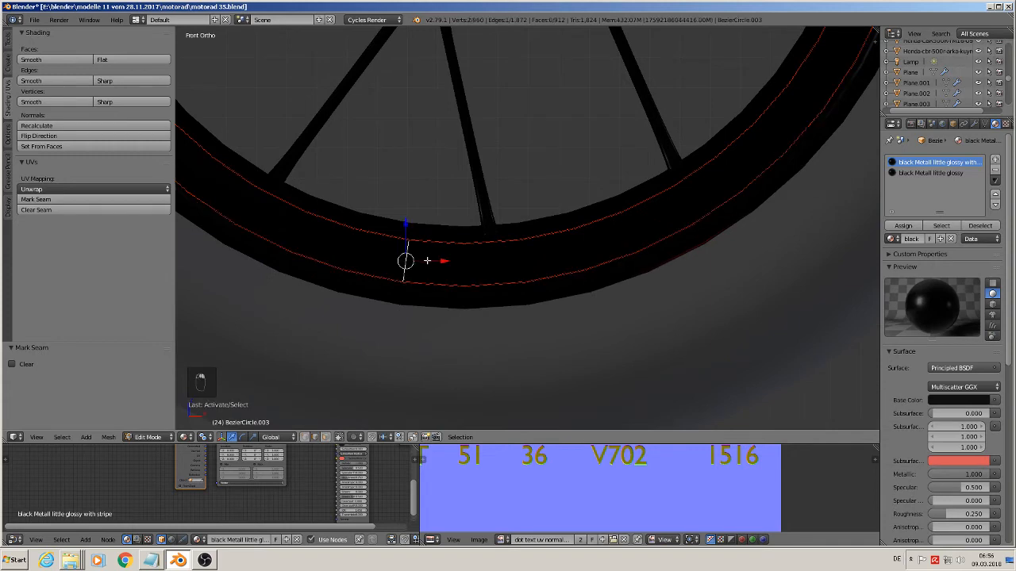
right_click(461, 265)
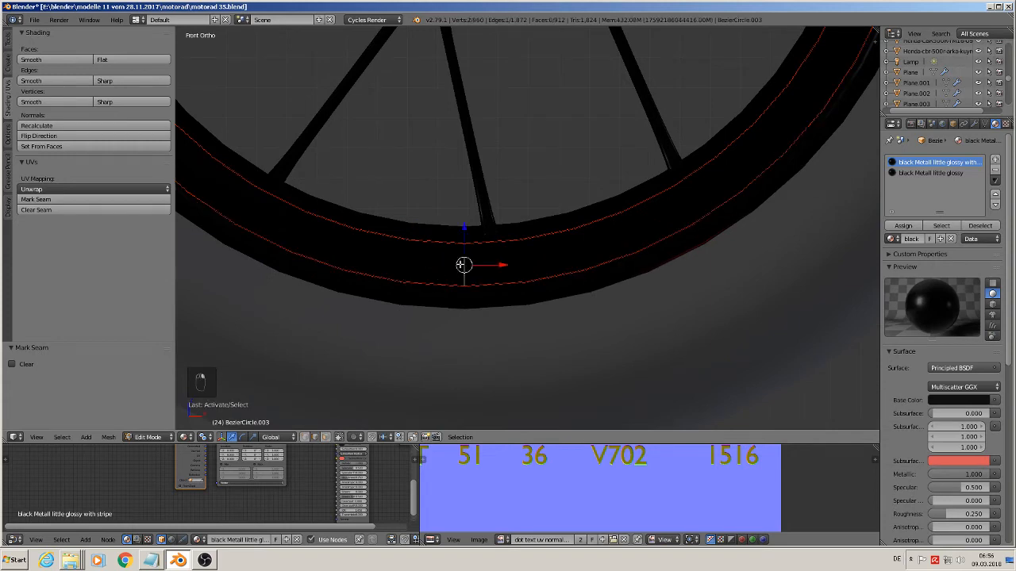
left_click(54, 199)
Select the rim's whole mesh and unwrap it along the marked seams
scroll(489, 262, "down", 3)
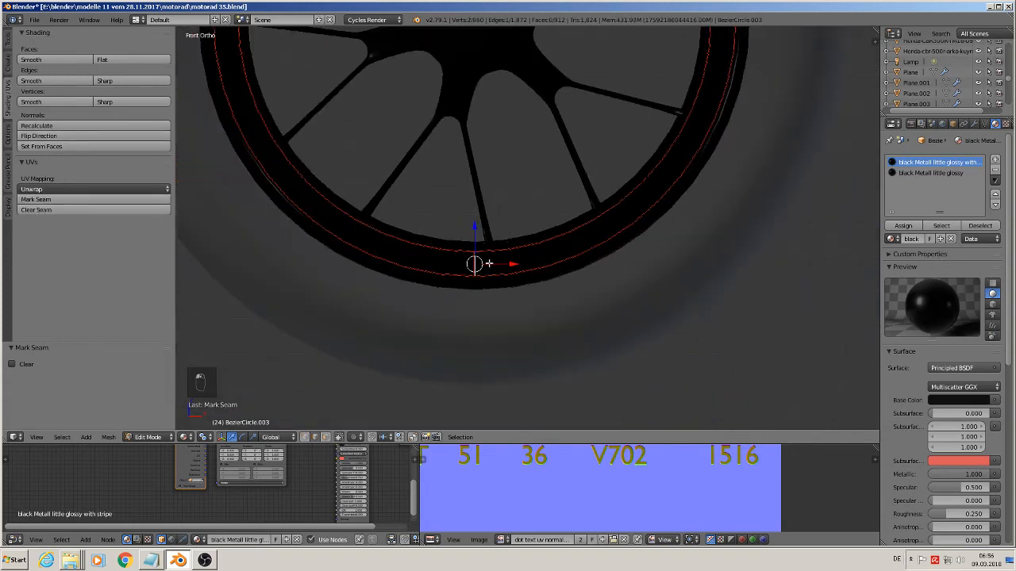
key("a")
key("a")
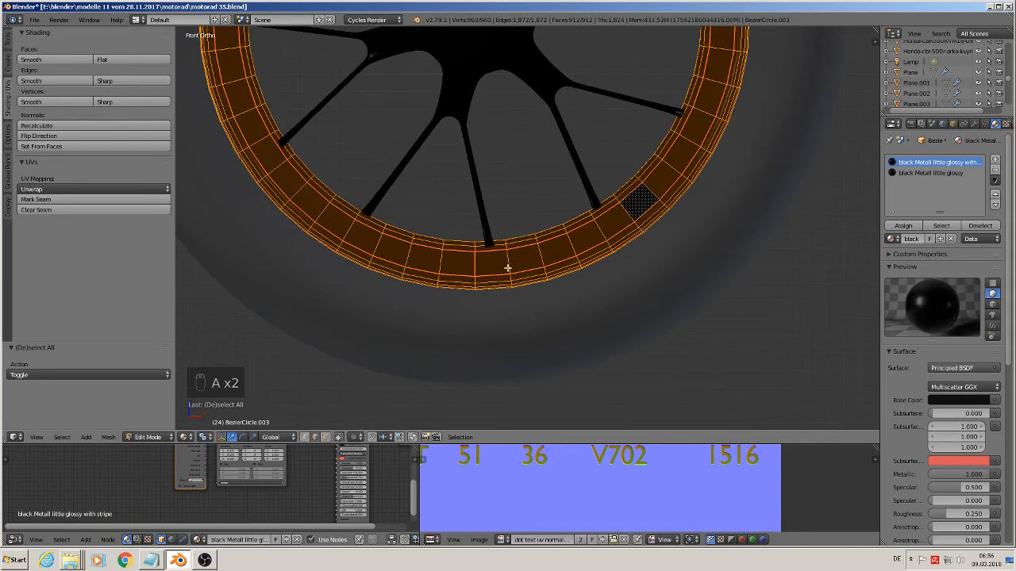
key("u")
left_click(507, 268)
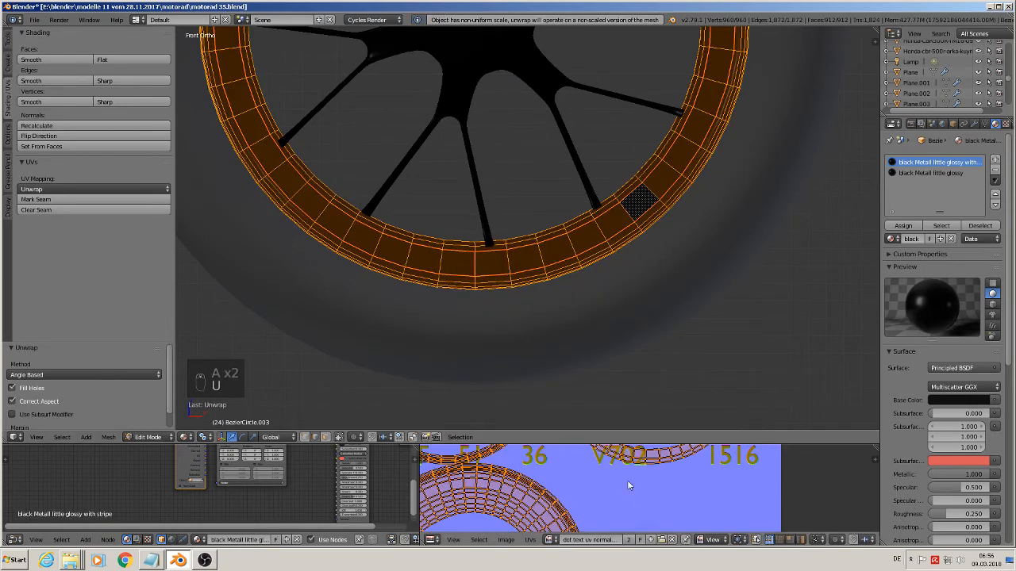
Select the rim's side face loop and straighten its UV ring into a strip with UV Squares' Snap to Axis
scroll(646, 493, "up", 2)
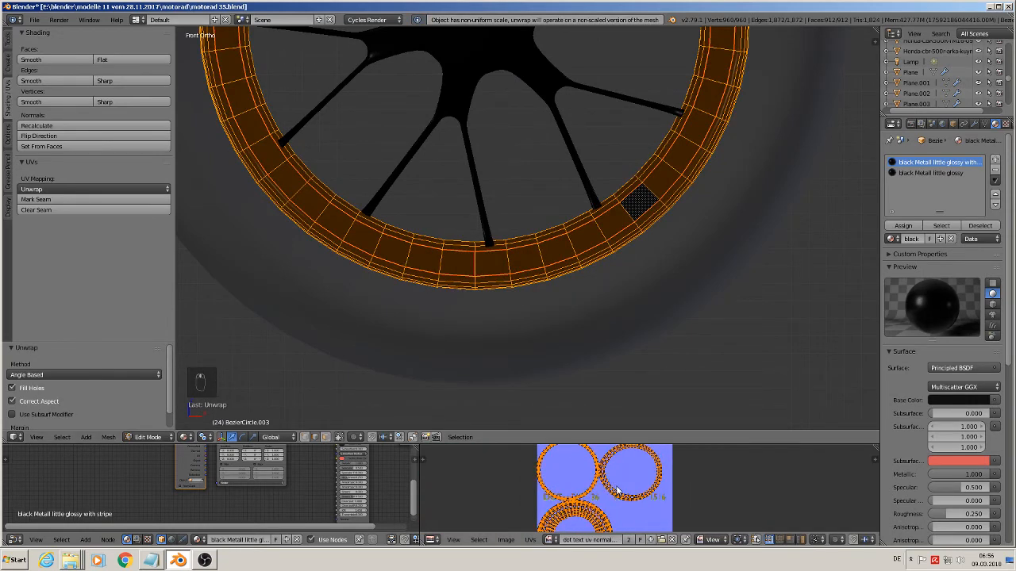
left_click_drag(713, 444, 713, 279)
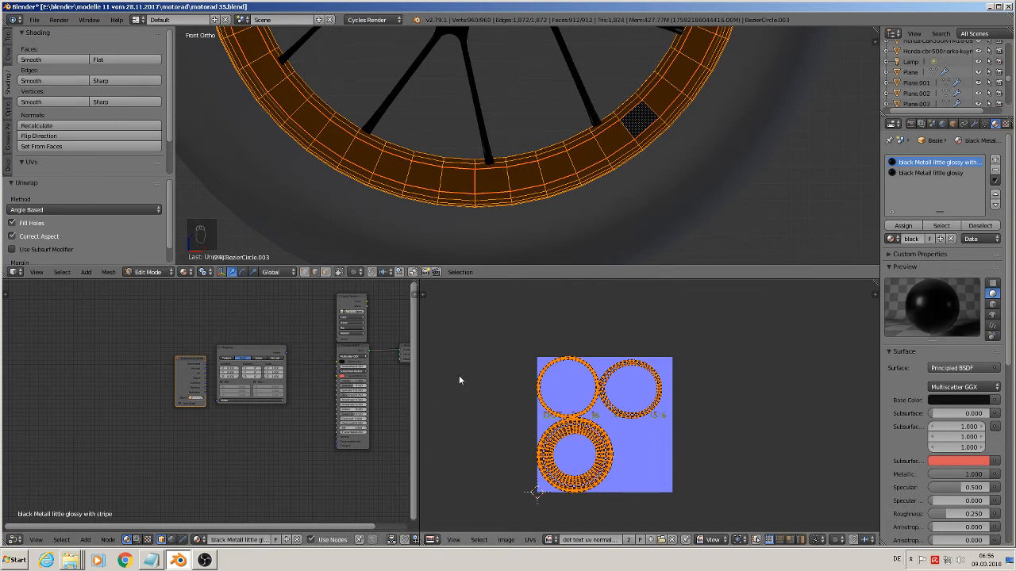
key("t")
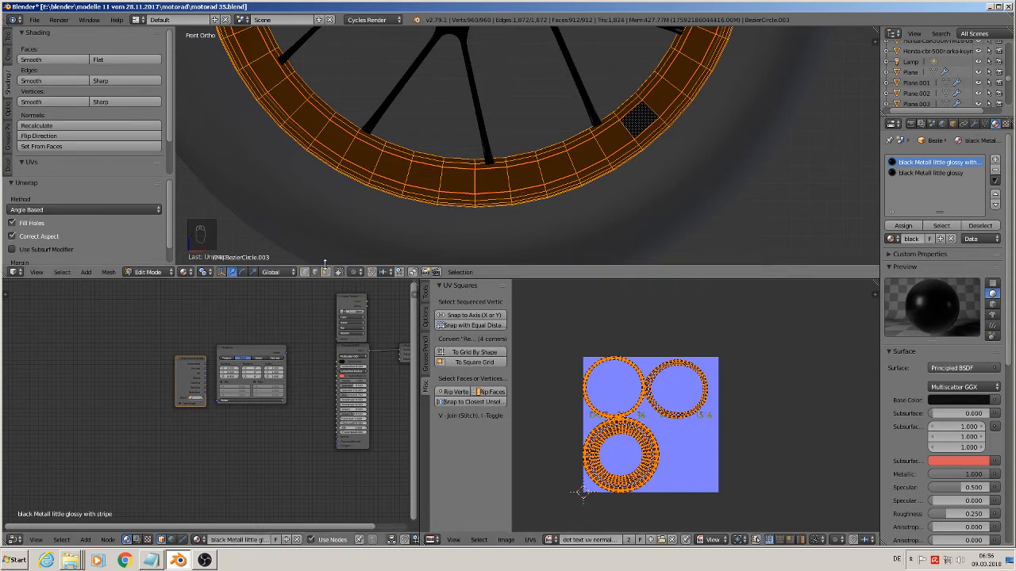
right_click(477, 184, "alt")
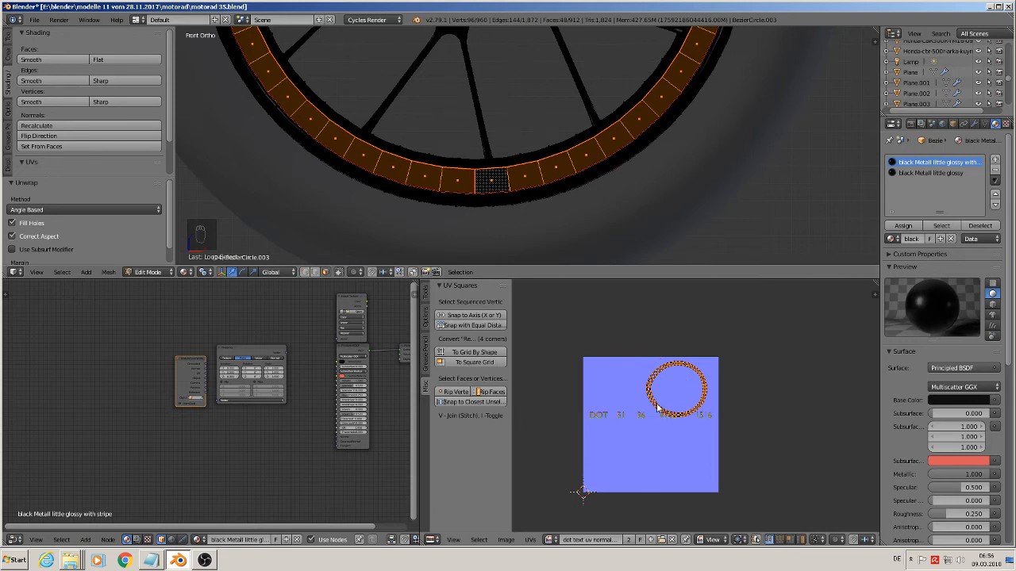
scroll(574, 412, "up", 1, "ctrl")
scroll(575, 412, "up", 2)
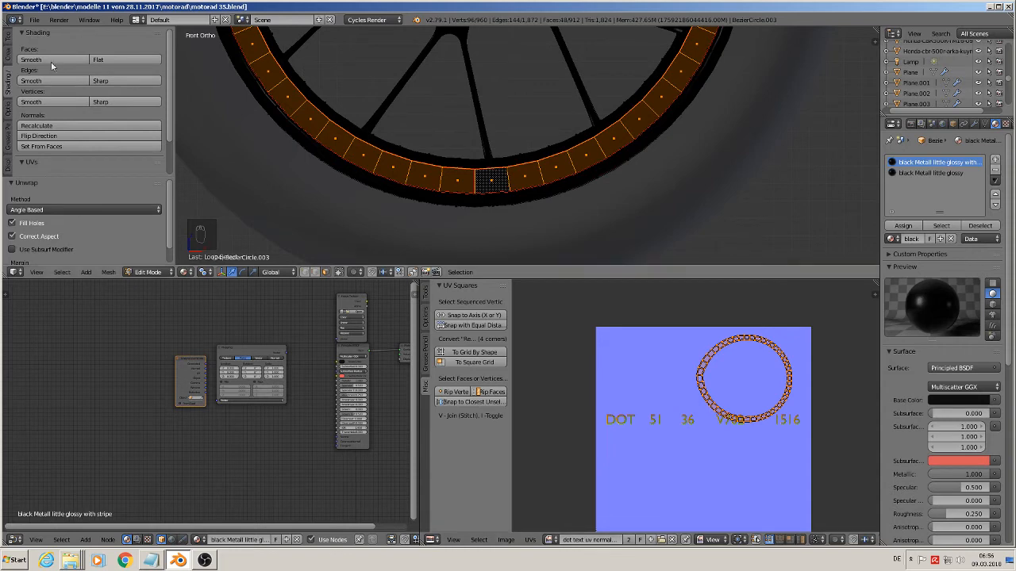
left_click(476, 316)
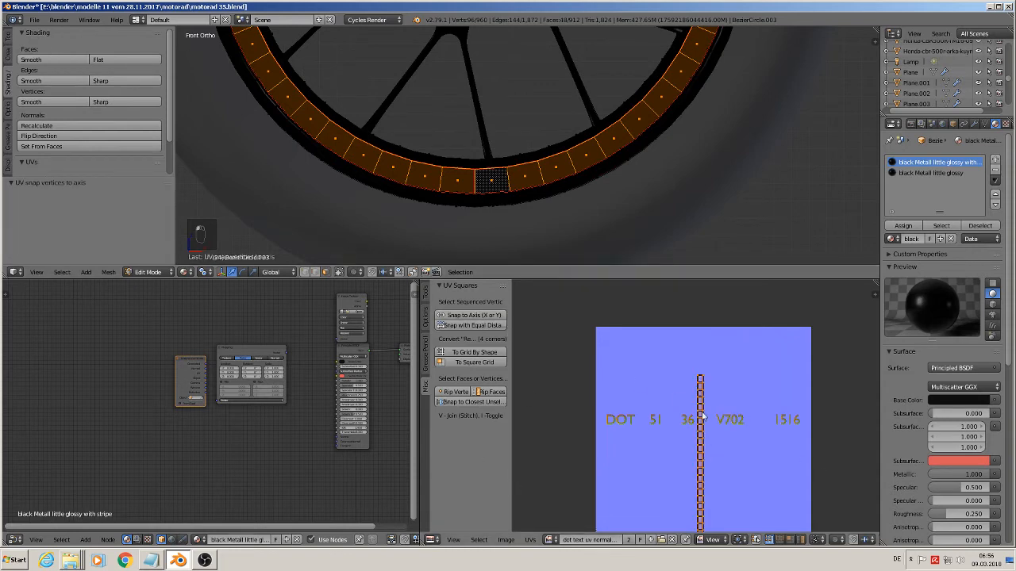
middle_click_drag(782, 473, 717, 426)
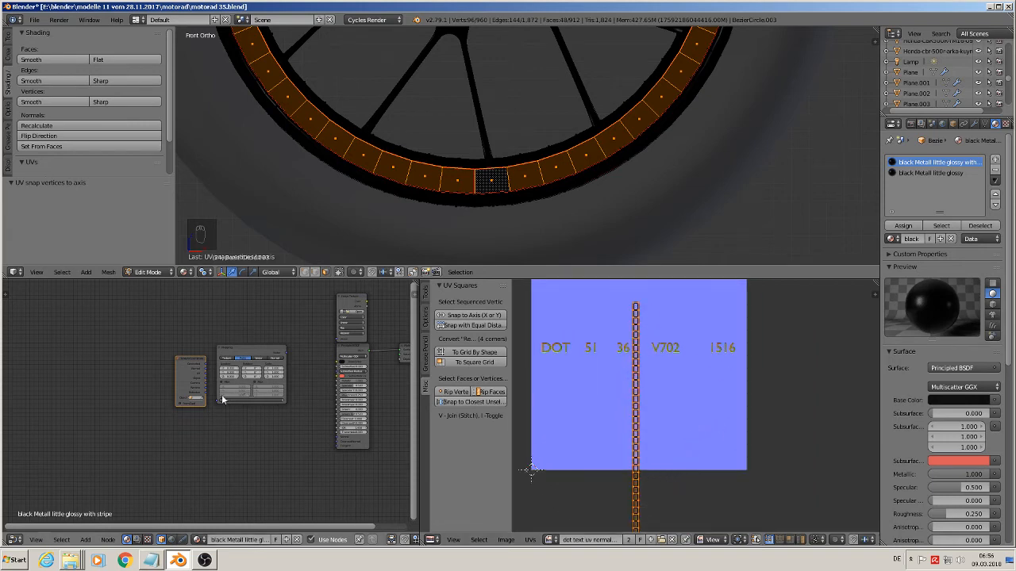
Link the UV output to the Mapping node, set its type to Texture, and link it to the Image Texture's Vector input
scroll(221, 400, "up", 2)
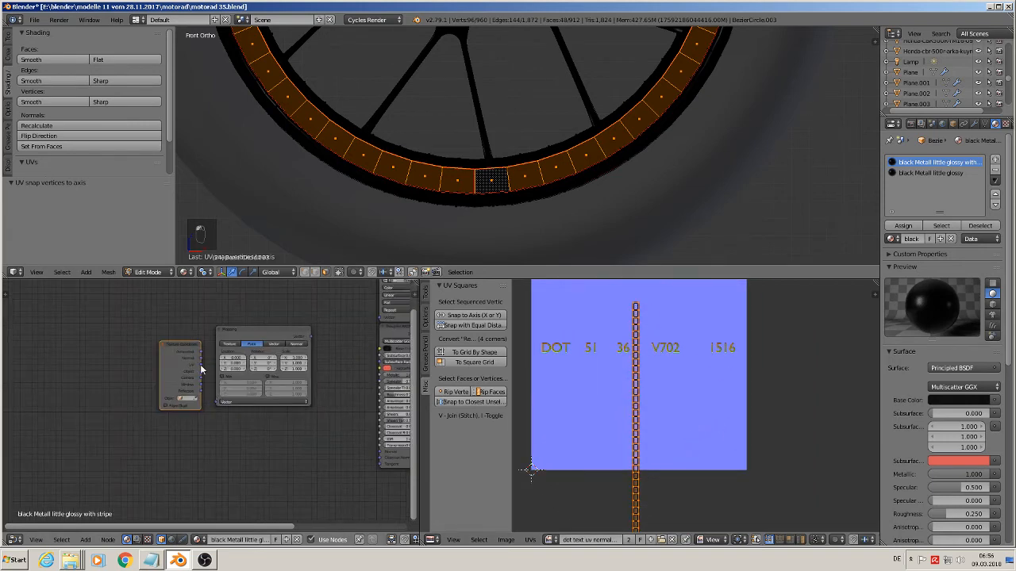
left_click_drag(200, 364, 217, 402)
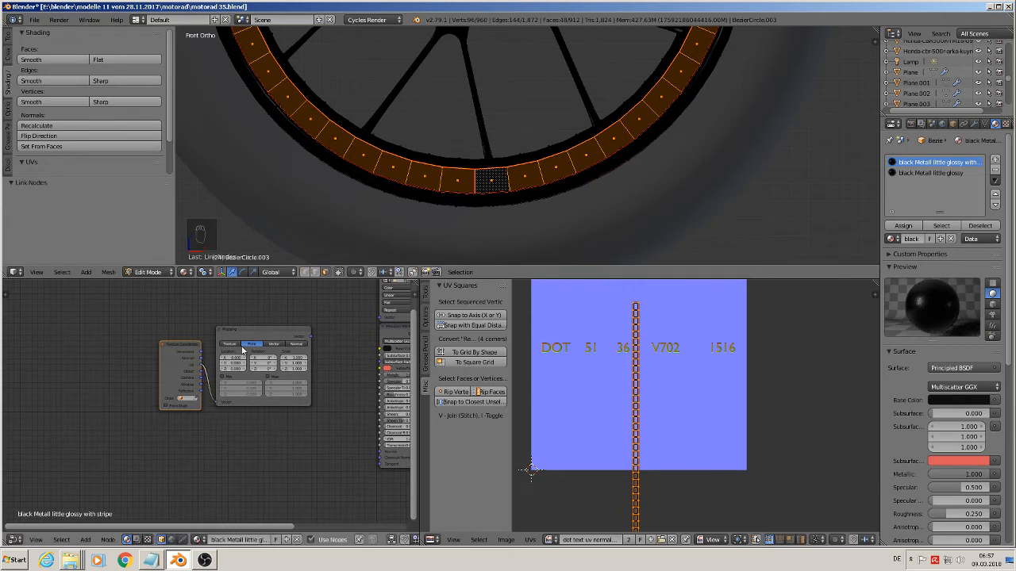
left_click(231, 344)
middle_click_drag(322, 439, 152, 443)
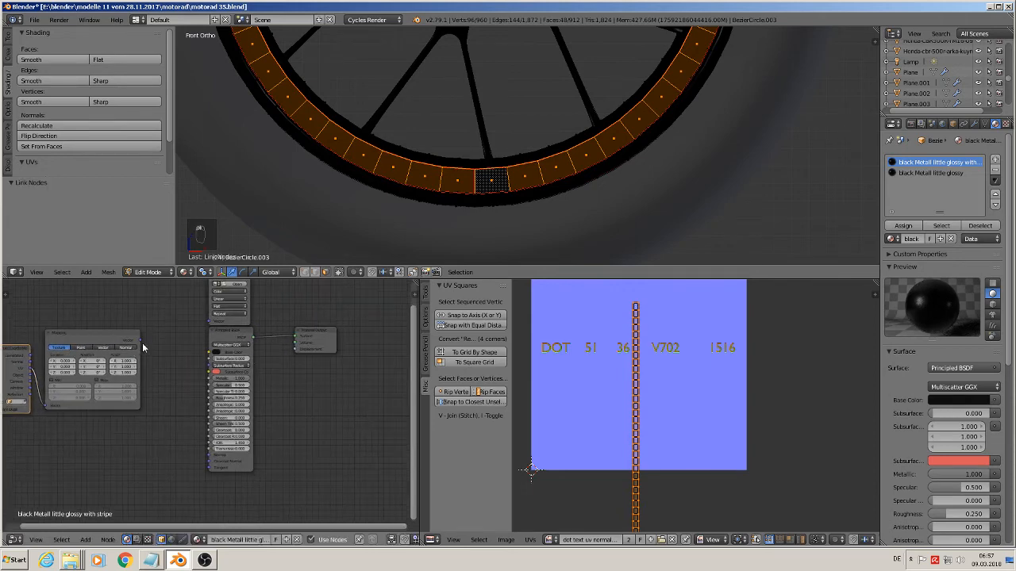
middle_click_drag(142, 343, 157, 392)
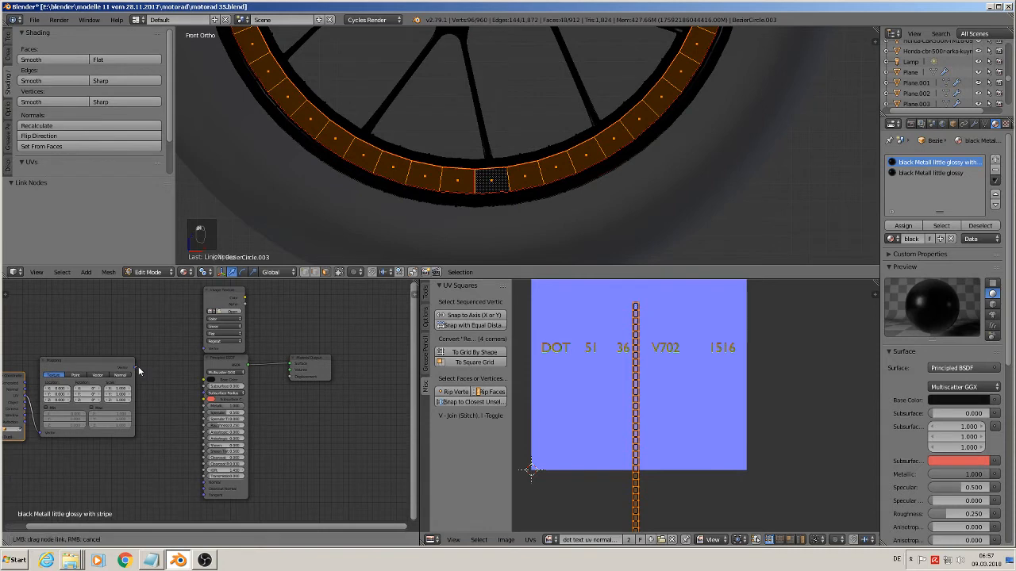
left_click_drag(138, 365, 208, 351)
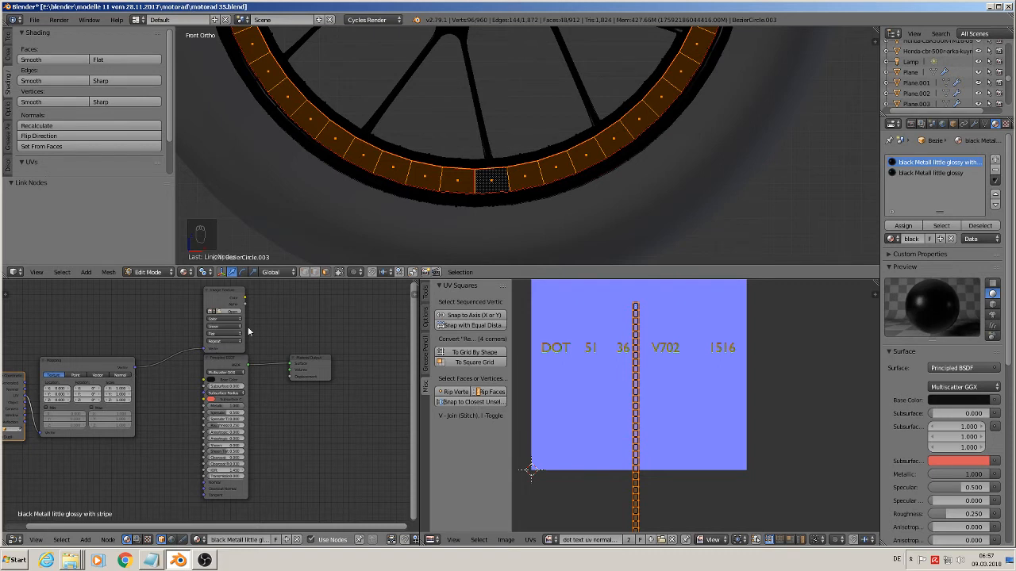
Spread out the Principled BSDF and Material Output nodes and insert a Mix Shader into the link between them
left_click_drag(225, 363, 223, 388)
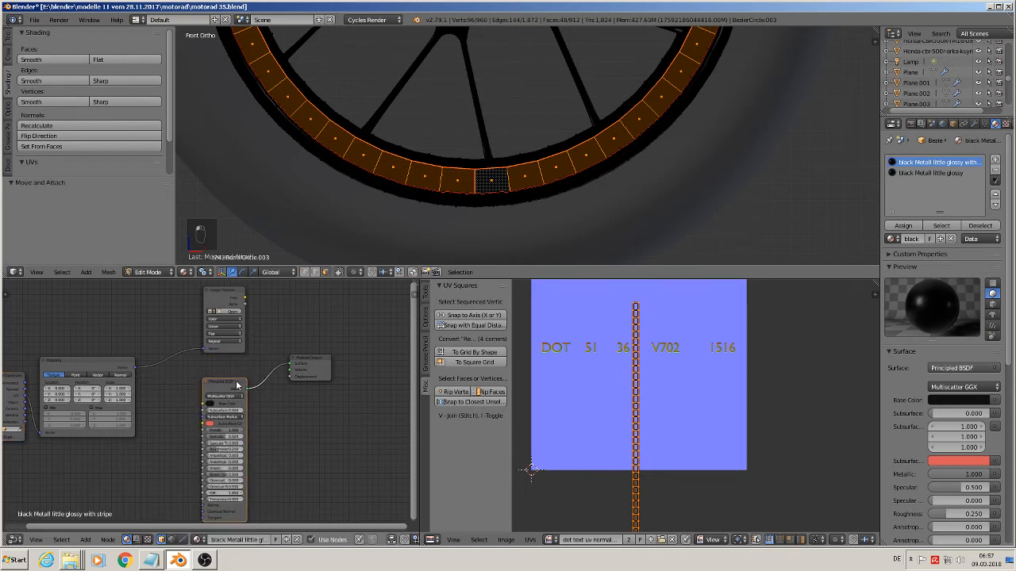
left_click_drag(319, 363, 382, 348)
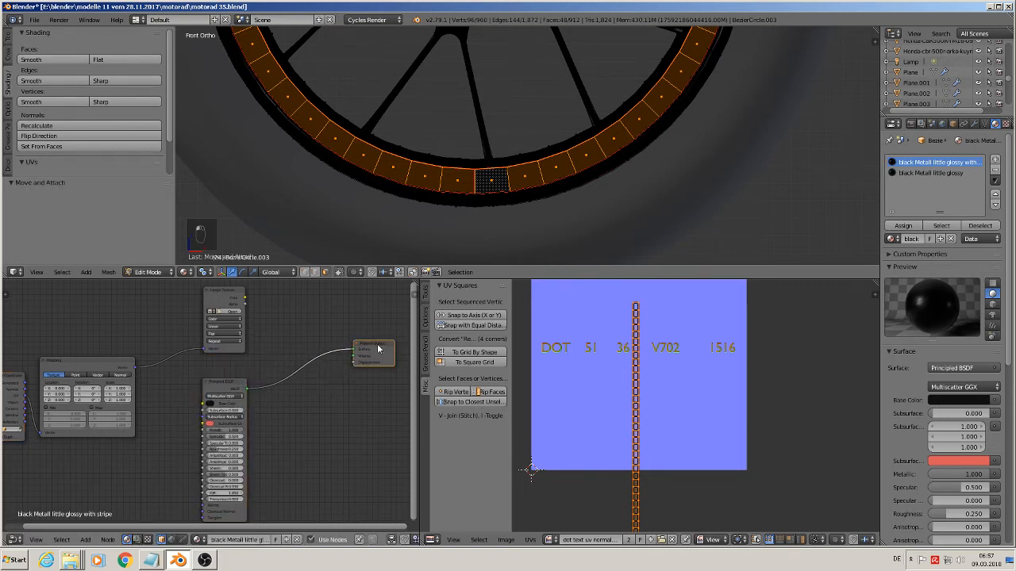
left_click(85, 541)
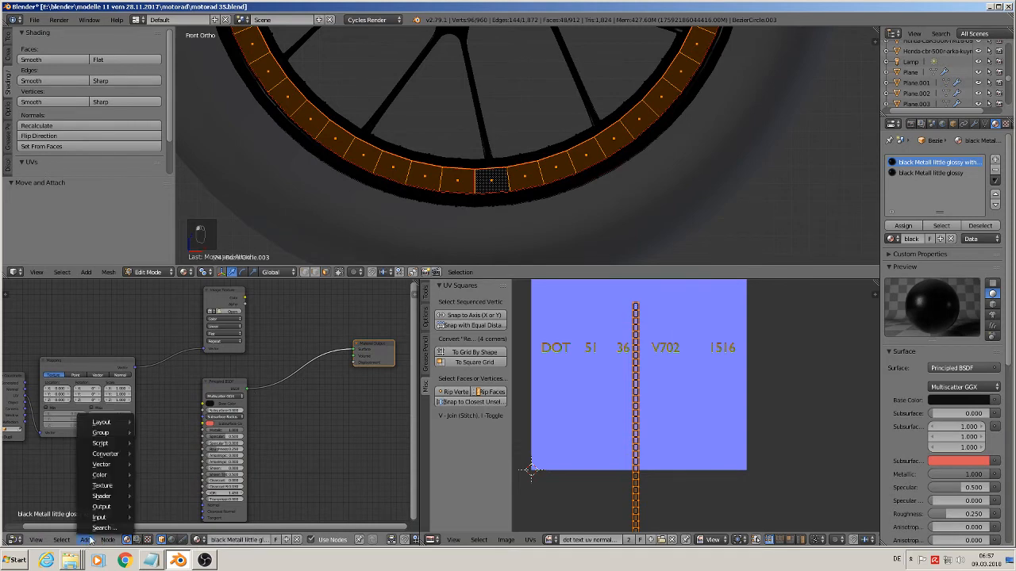
mouse_move(111, 496)
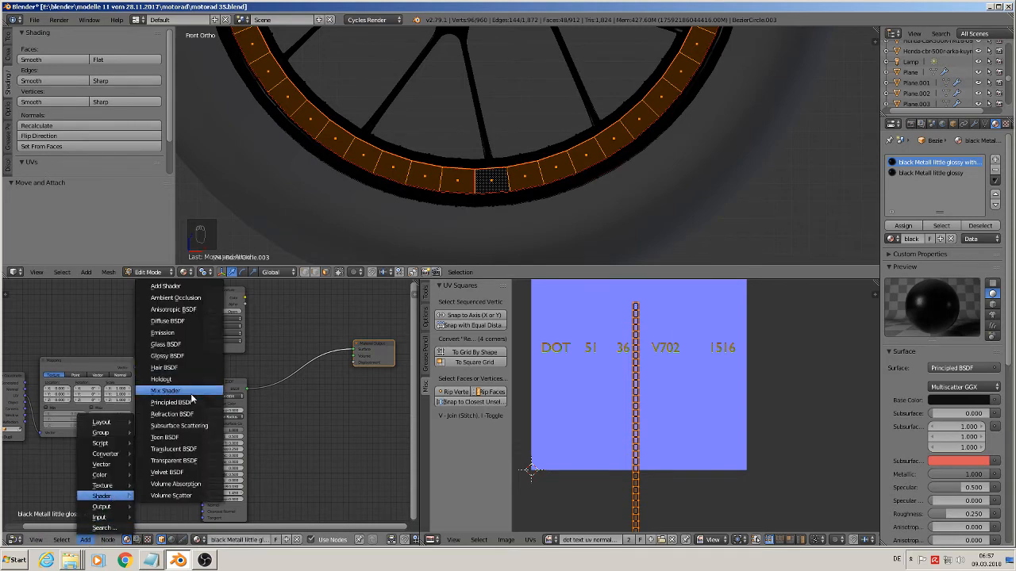
left_click(165, 390)
left_click(294, 373)
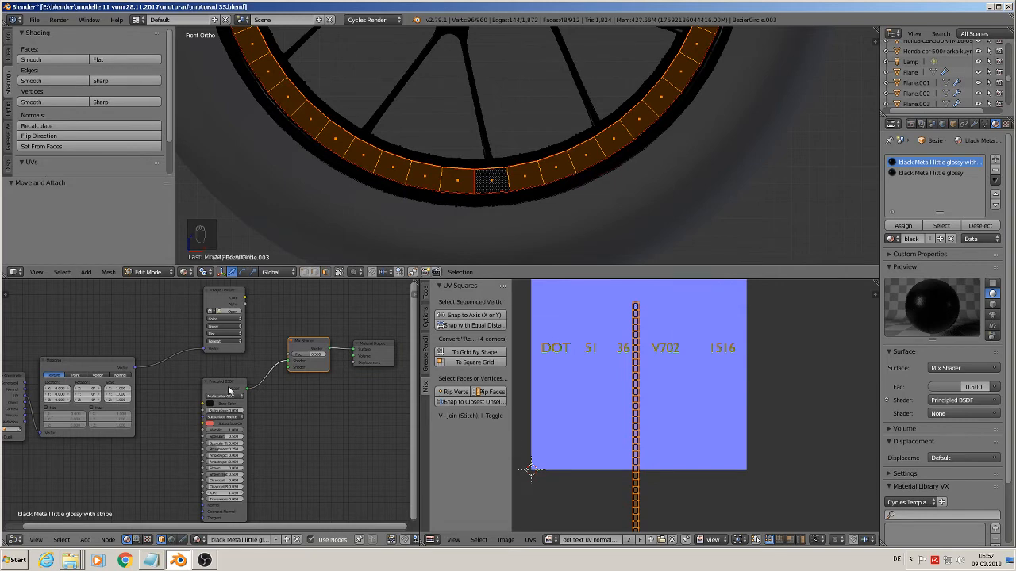
Load wheel stribe 1.jpg from the textures folder into the Image Texture node
left_click(233, 313)
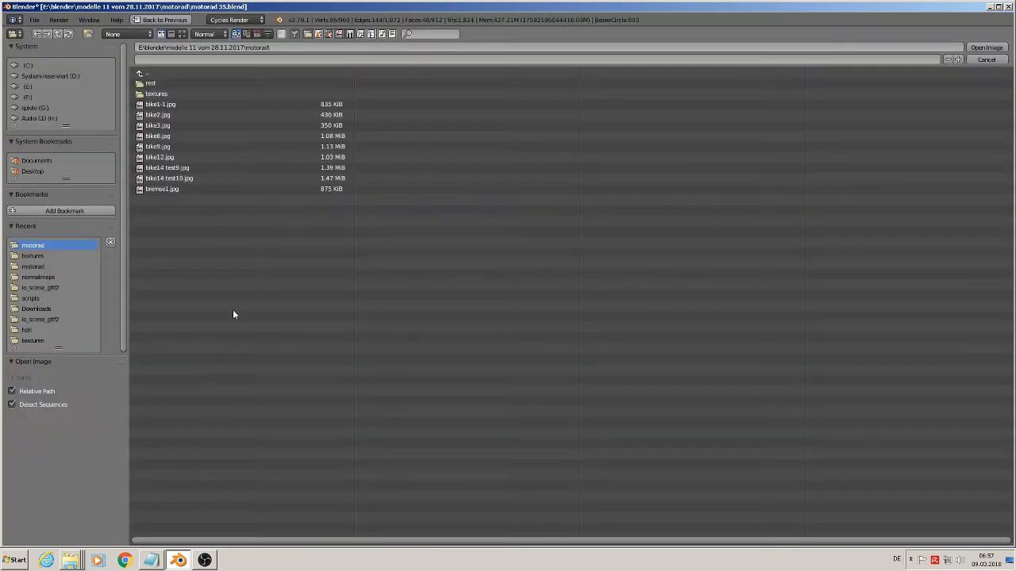
left_click(156, 93)
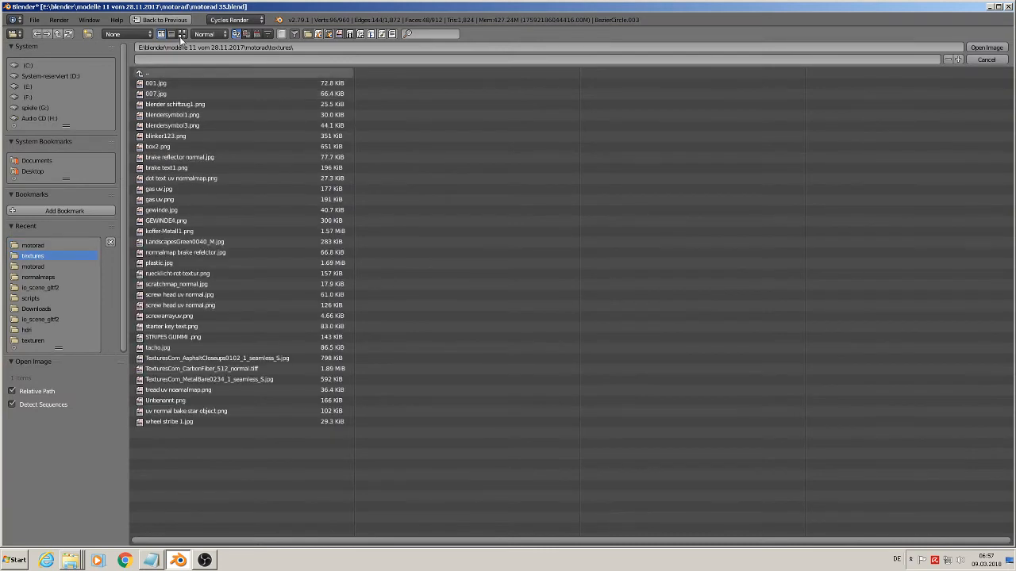
left_click(182, 34)
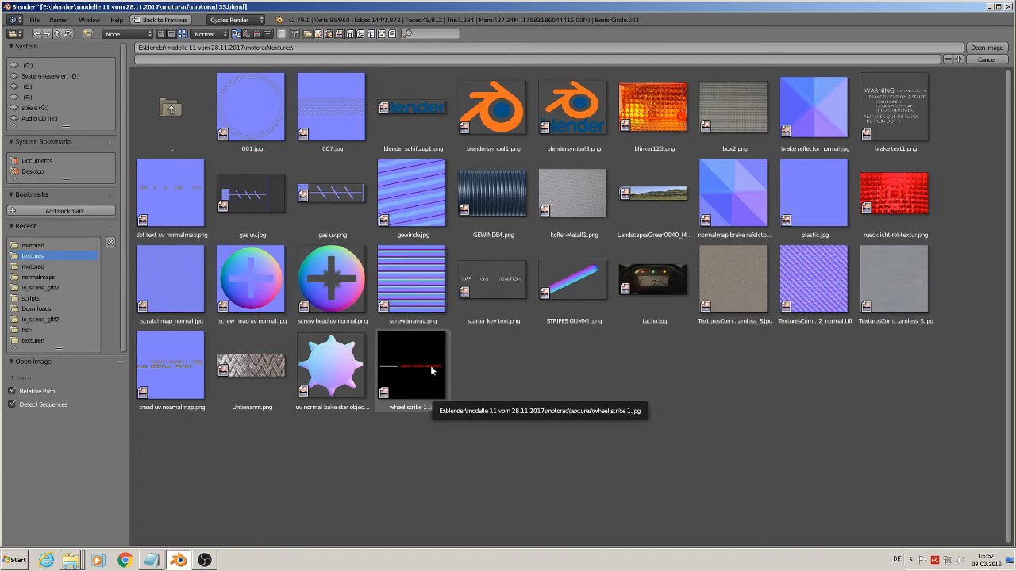
key("Escape")
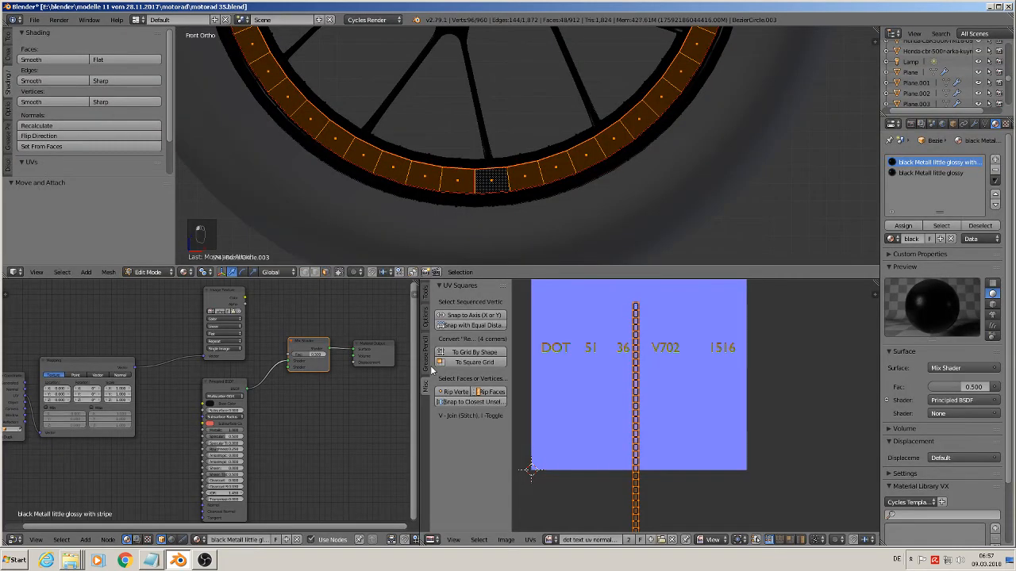
Show the wheel stribe 1.jpg image behind the rim's UV strip in the UV editor
left_click(549, 540)
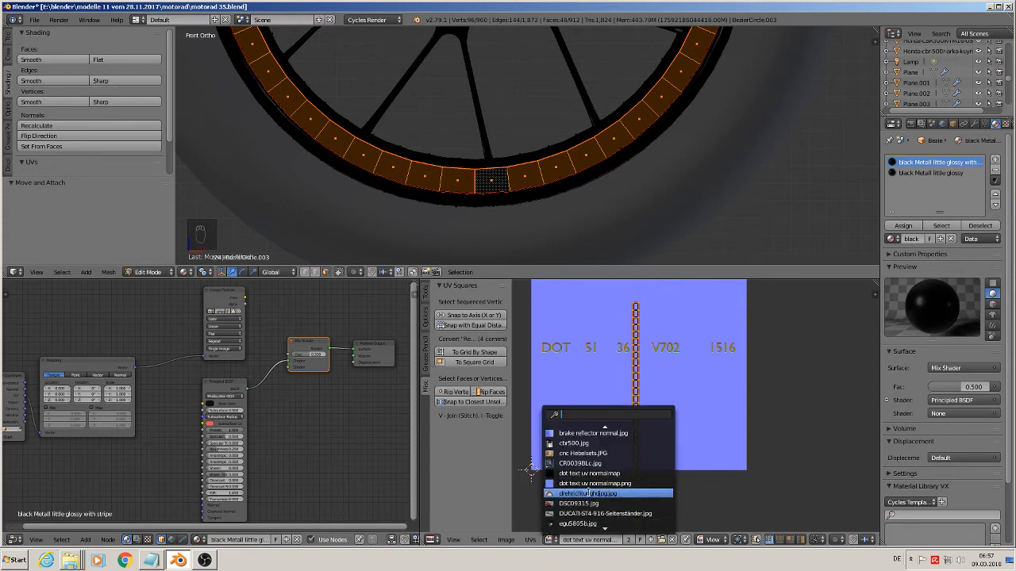
scroll(587, 492, "up", 9)
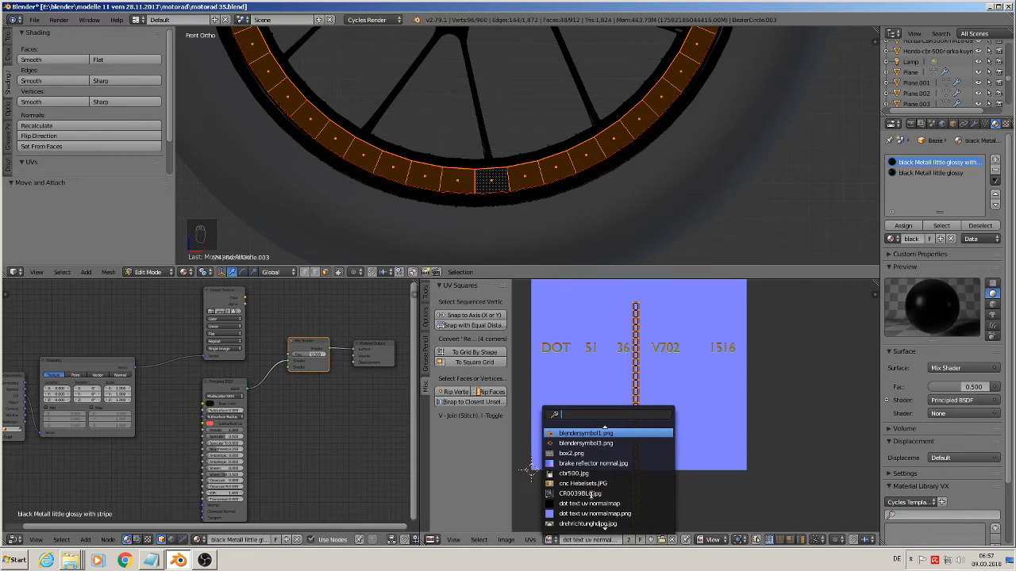
scroll(591, 493, "up", 6)
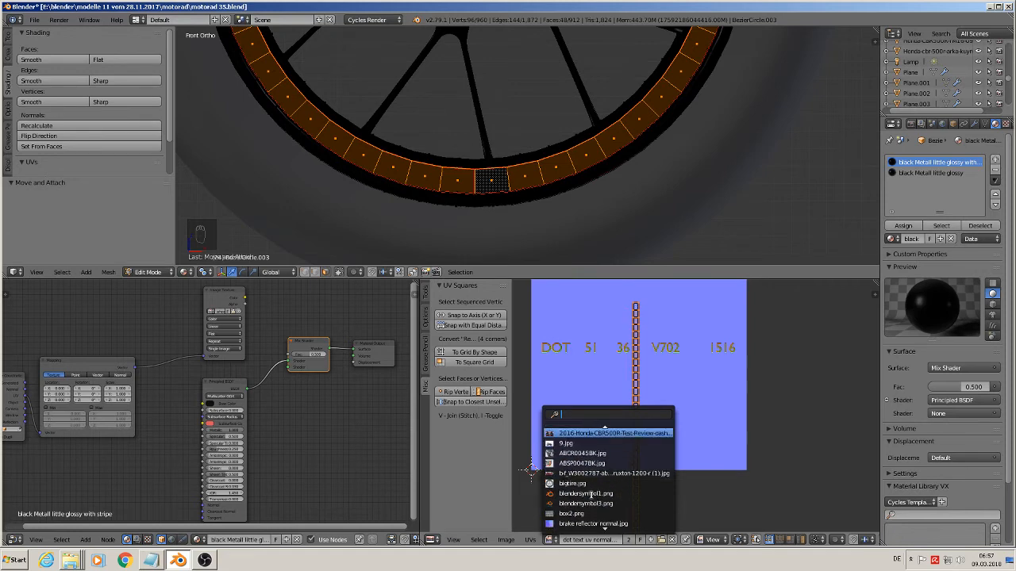
scroll(591, 493, "up", 7)
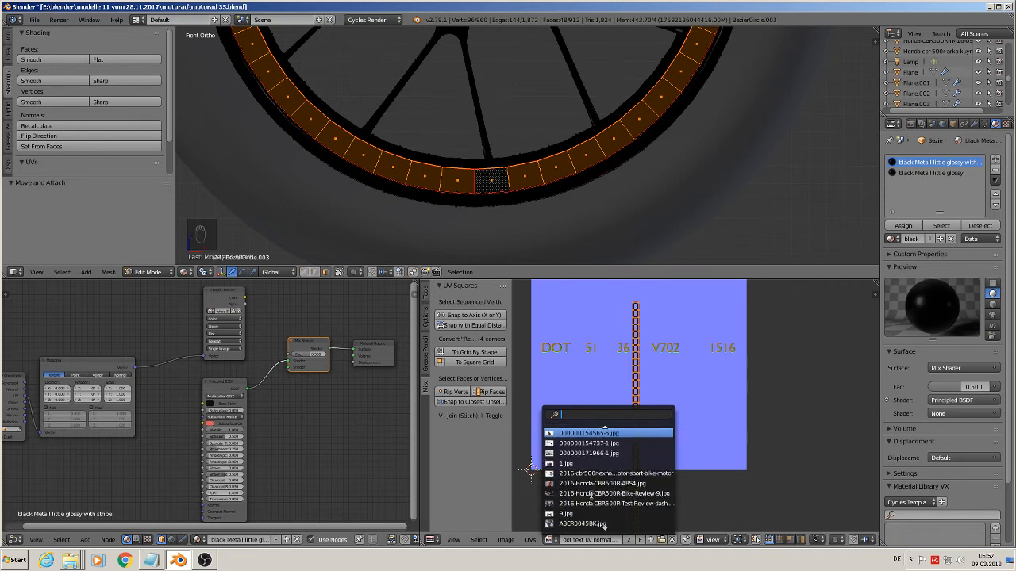
scroll(591, 493, "up", 1)
scroll(591, 494, "down", 20)
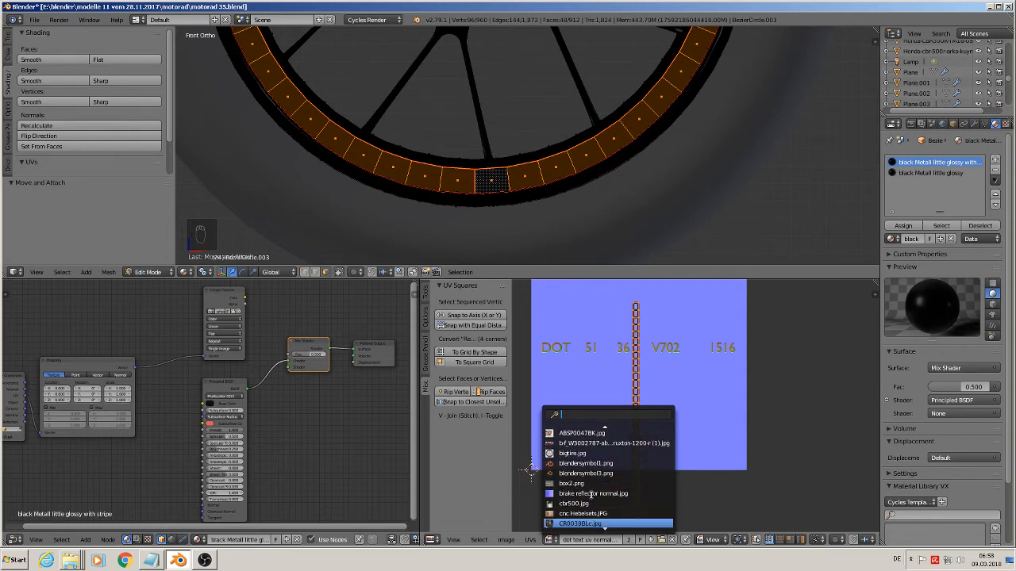
scroll(591, 494, "down", 20)
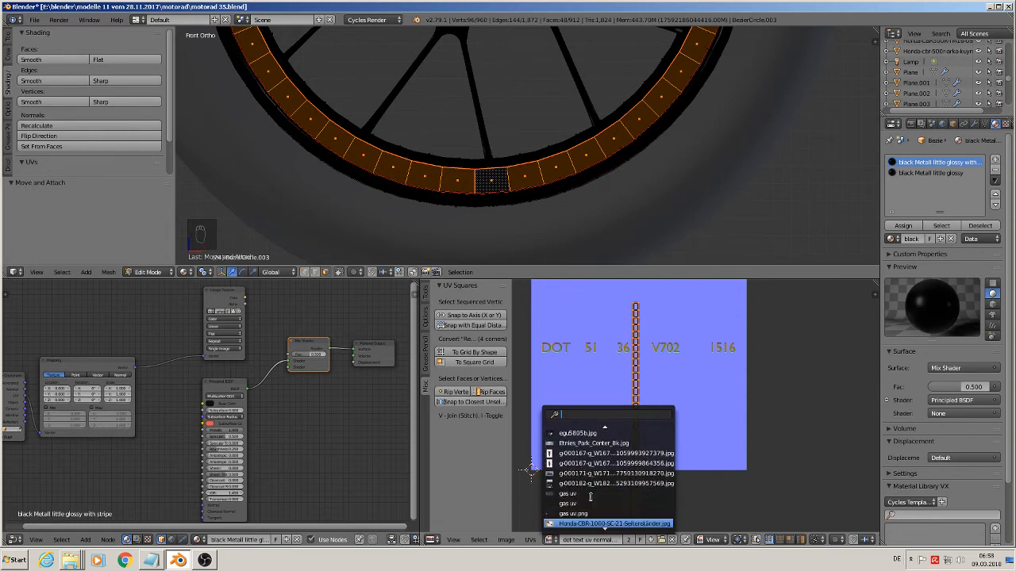
scroll(591, 496, "down", 3)
scroll(590, 497, "down", 9)
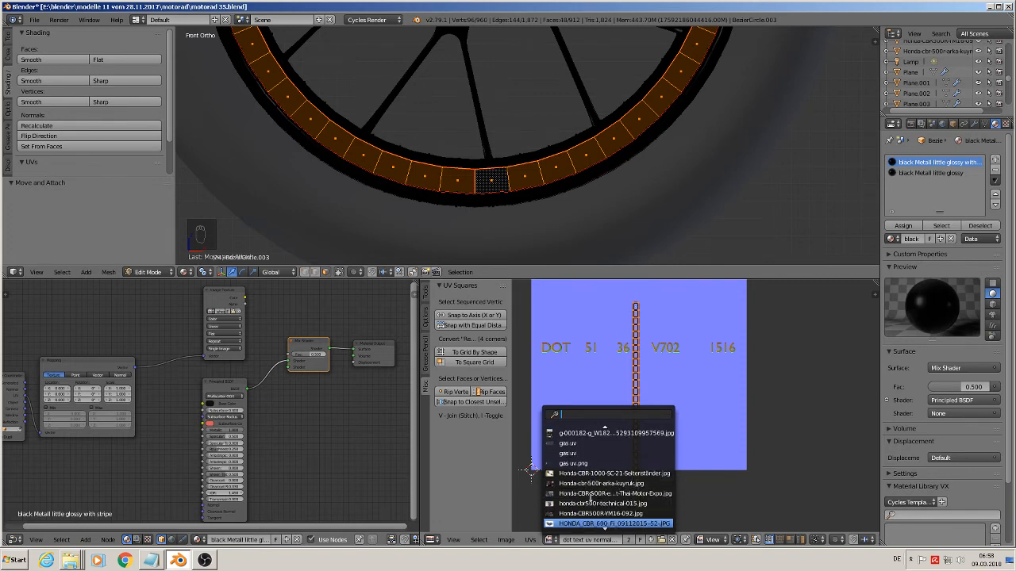
scroll(588, 498, "down", 3)
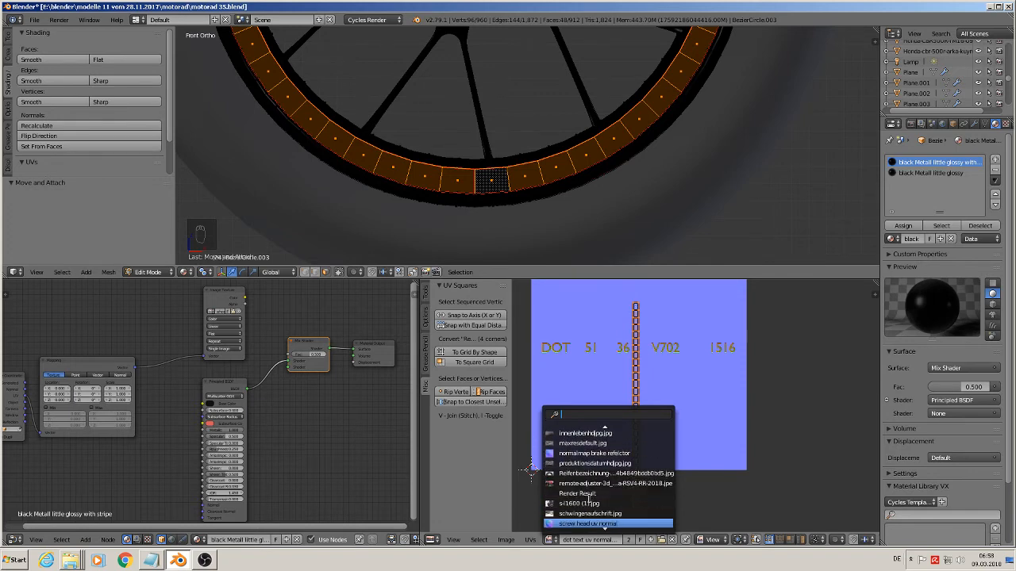
scroll(583, 496, "down", 7)
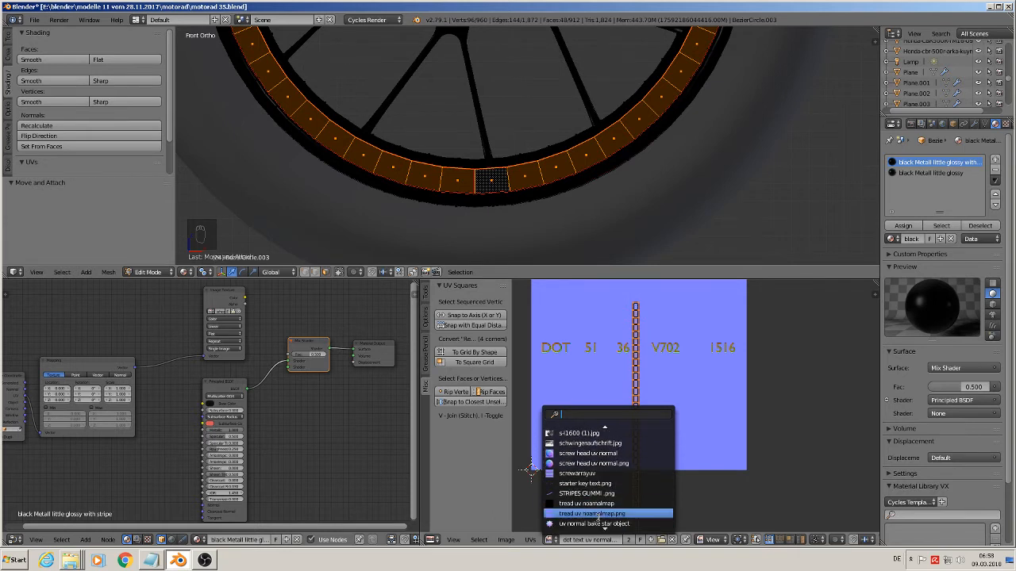
scroll(597, 514, "down", 1)
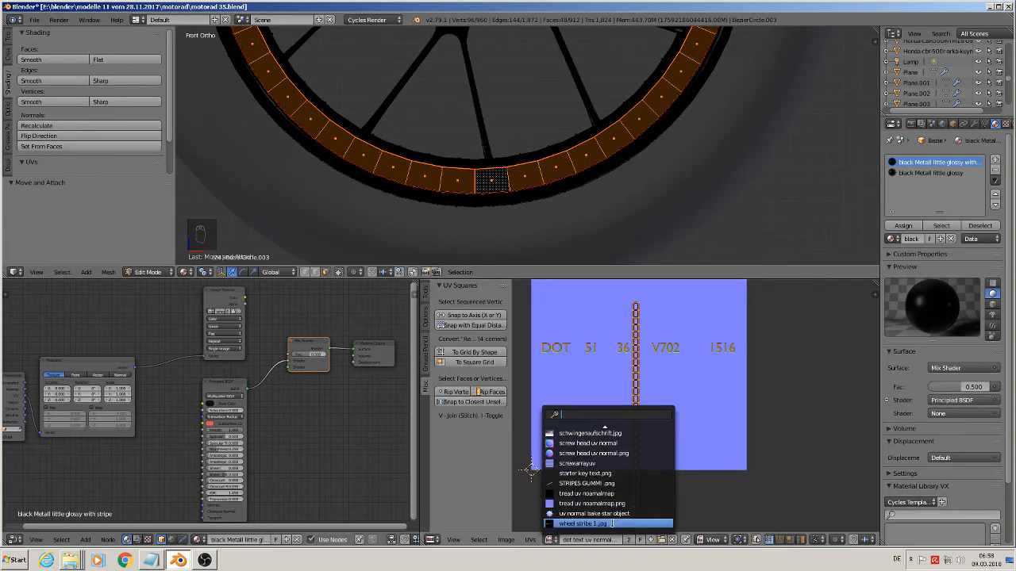
left_click(611, 524)
Rotate the UV strip 90° and move it up about 0.5 so it lies over the stripe line in the image
scroll(638, 476, "down", 3)
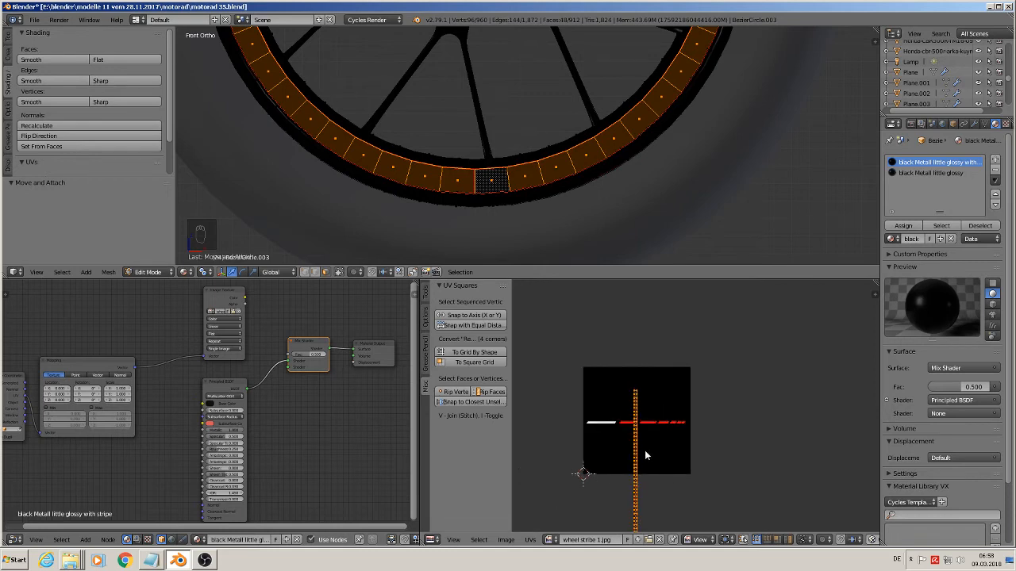
type("r90")
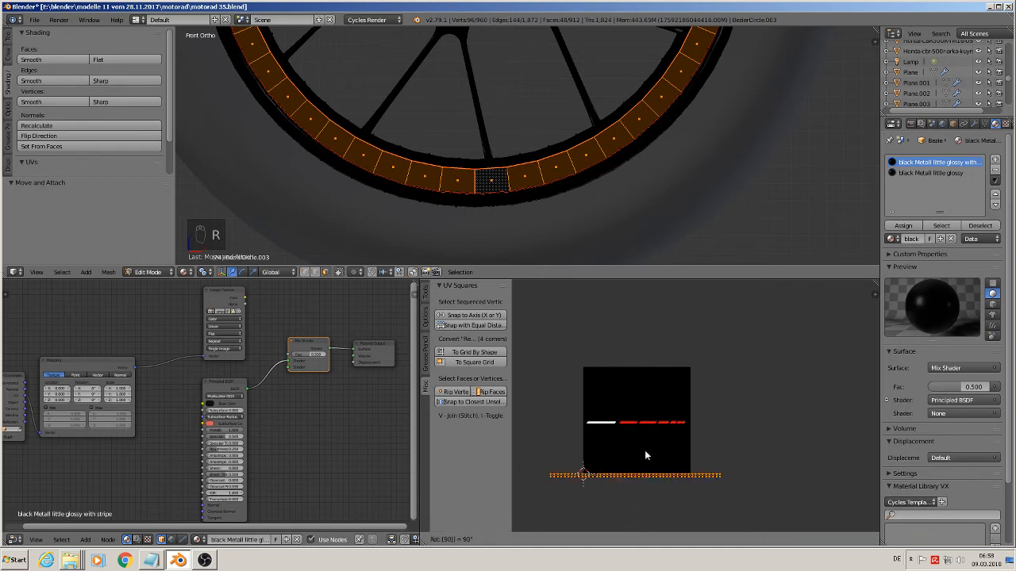
key("Return")
key("g")
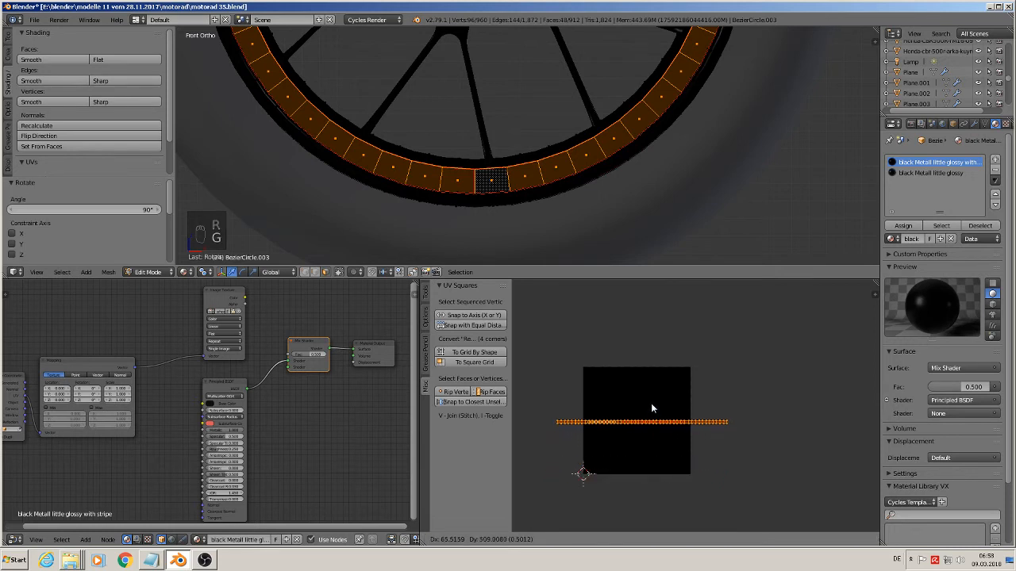
left_click(651, 404)
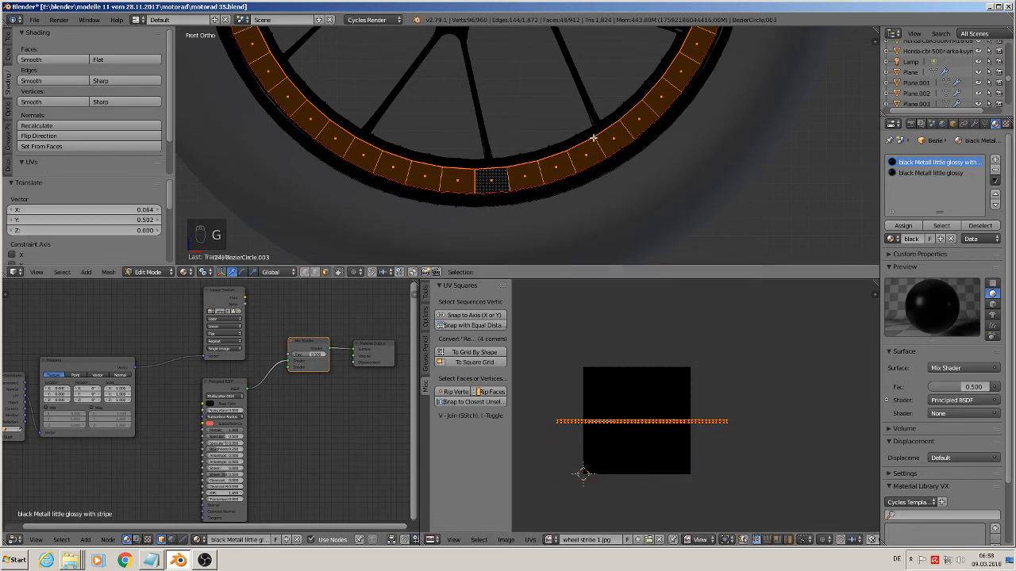
Assign the striped material to the selected side faces and link the Image Texture's Color to the Mix Shader's first shader input
left_click(903, 226)
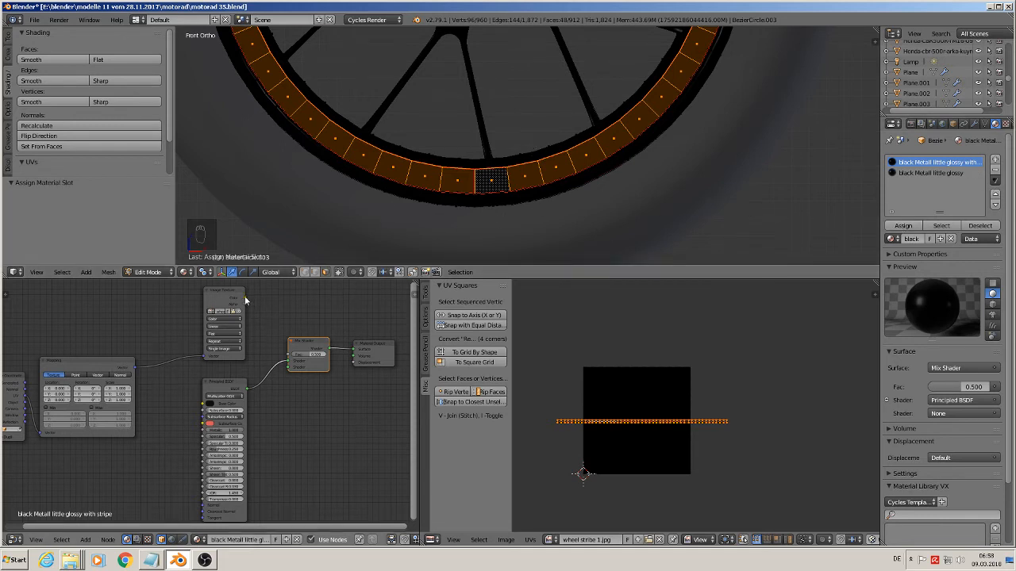
left_click_drag(246, 302, 293, 366)
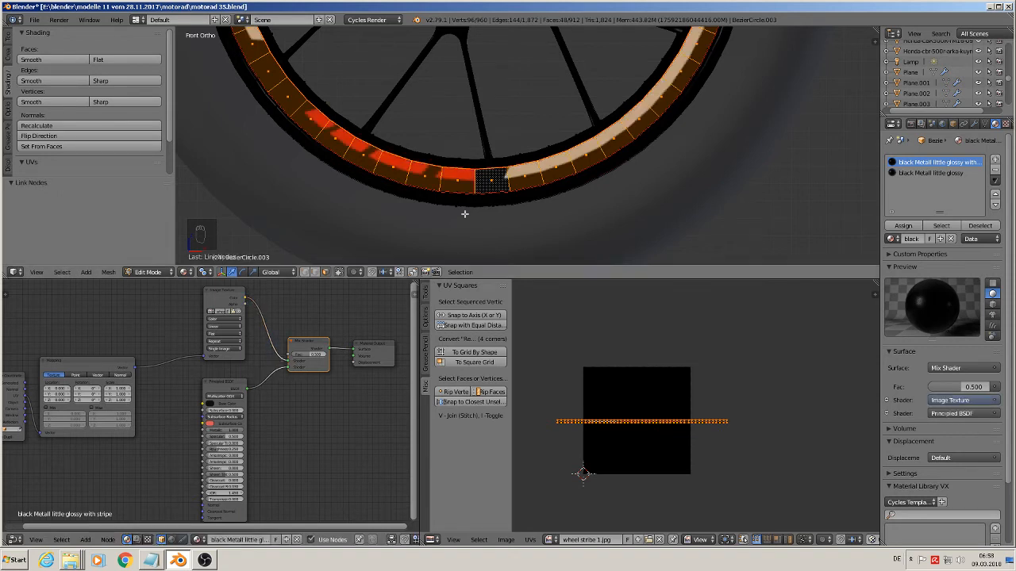
Enlarge the UV strip by about 1.186 and again by 1.375, then shift it about 0.012 down to centre it on the stripe
scroll(681, 456, "up", 1)
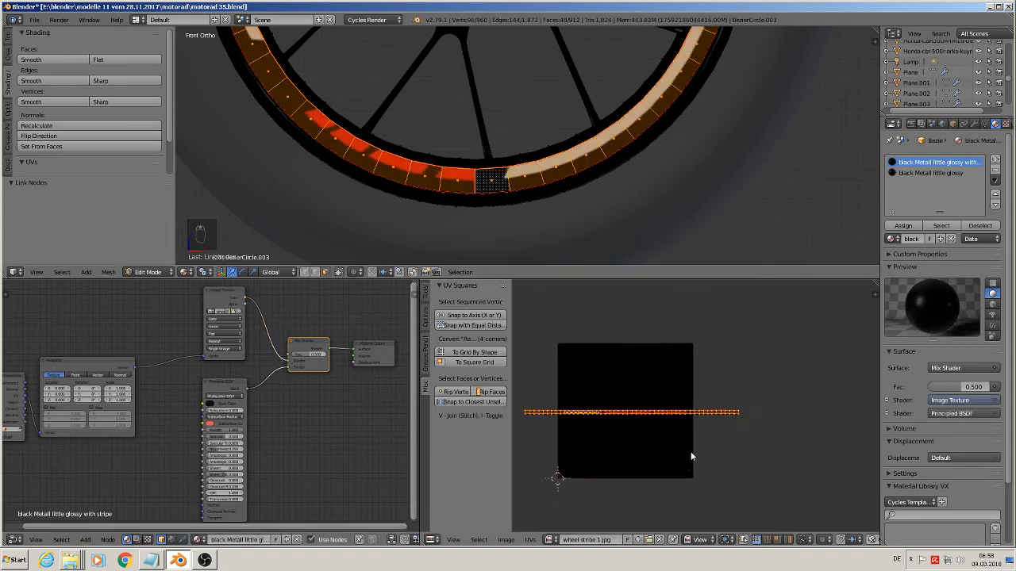
key("s")
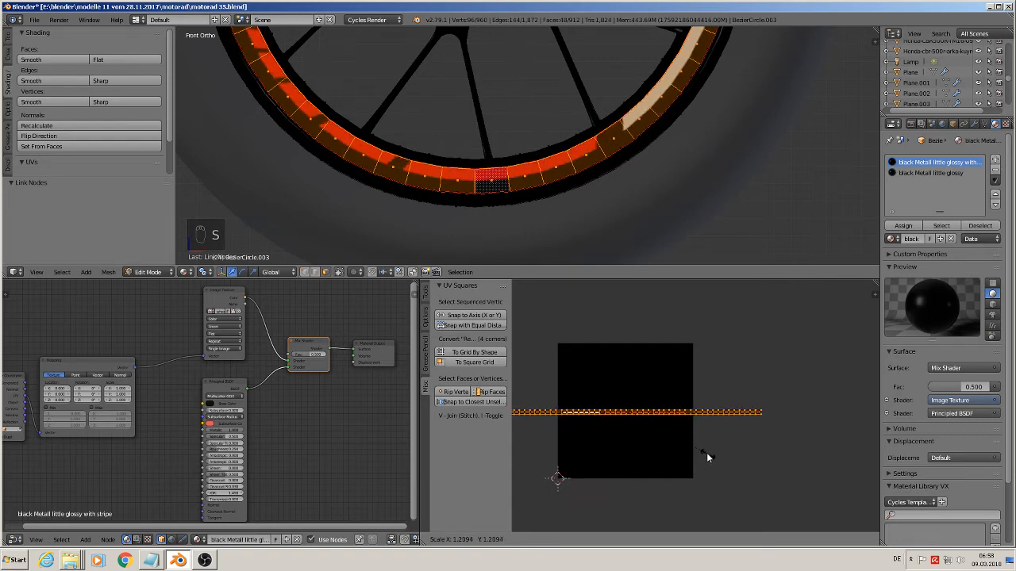
left_click(706, 452)
key("s")
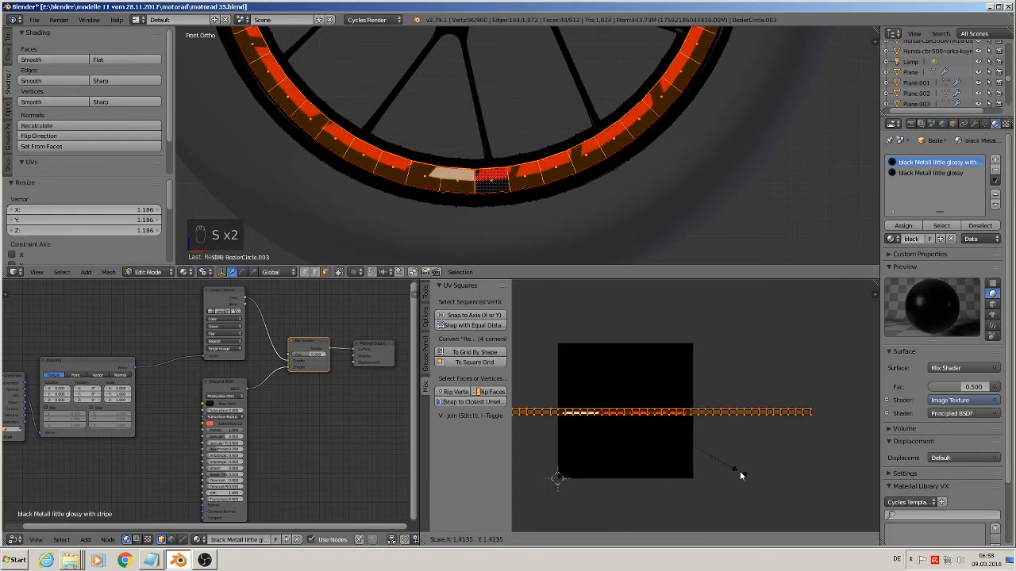
left_click(732, 470)
scroll(732, 470, "up", 1)
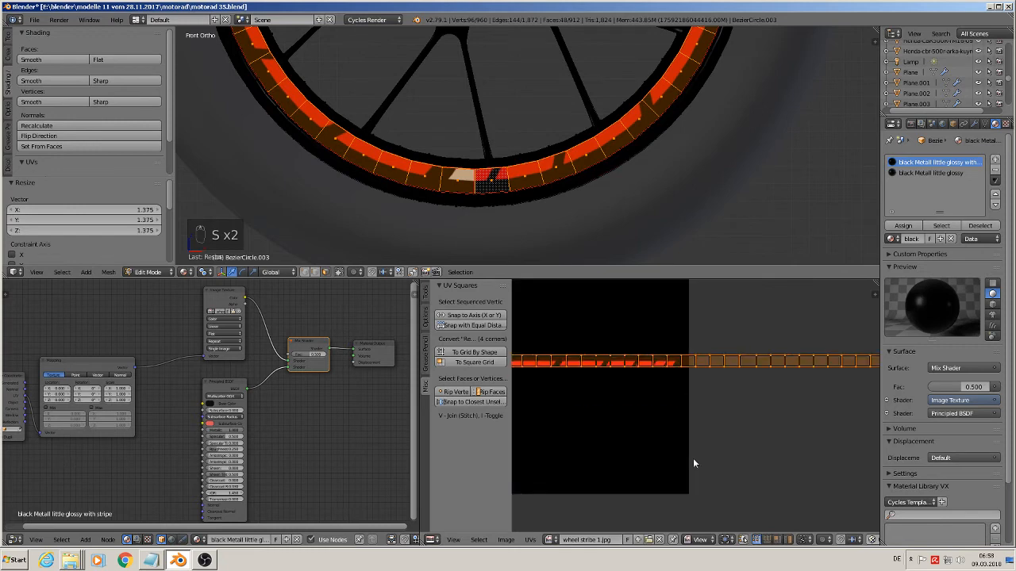
key("g")
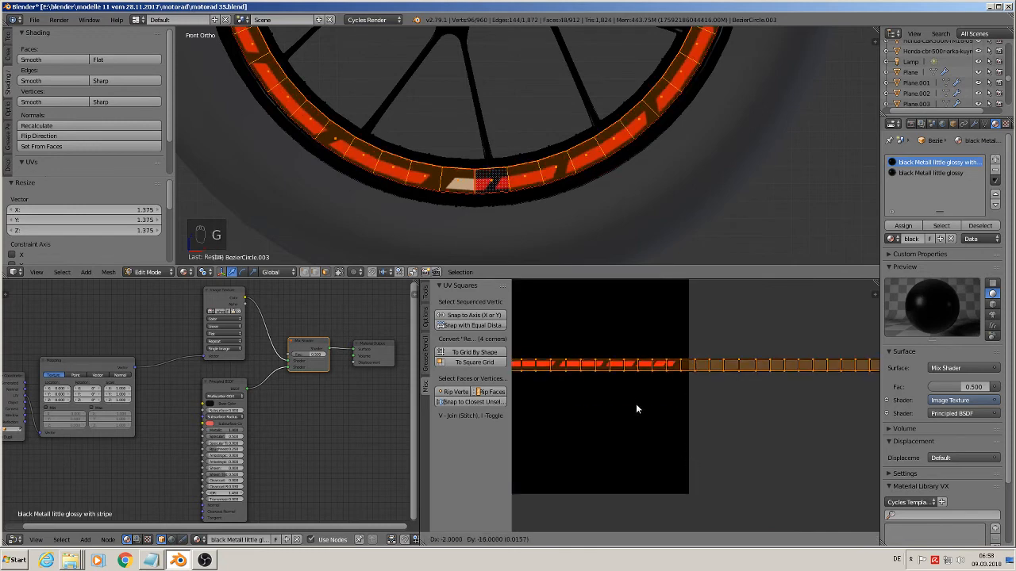
left_click(637, 408)
scroll(561, 230, "down", 6)
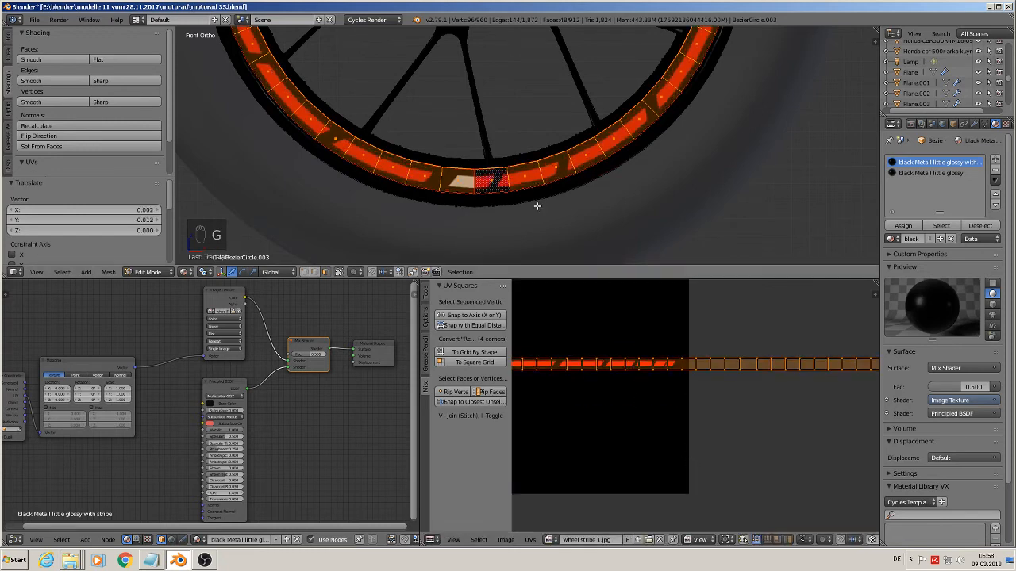
Check the stripes in Object Mode, then scale the UV strip along X only until three full stripe patterns fit around the rim
key("Tab")
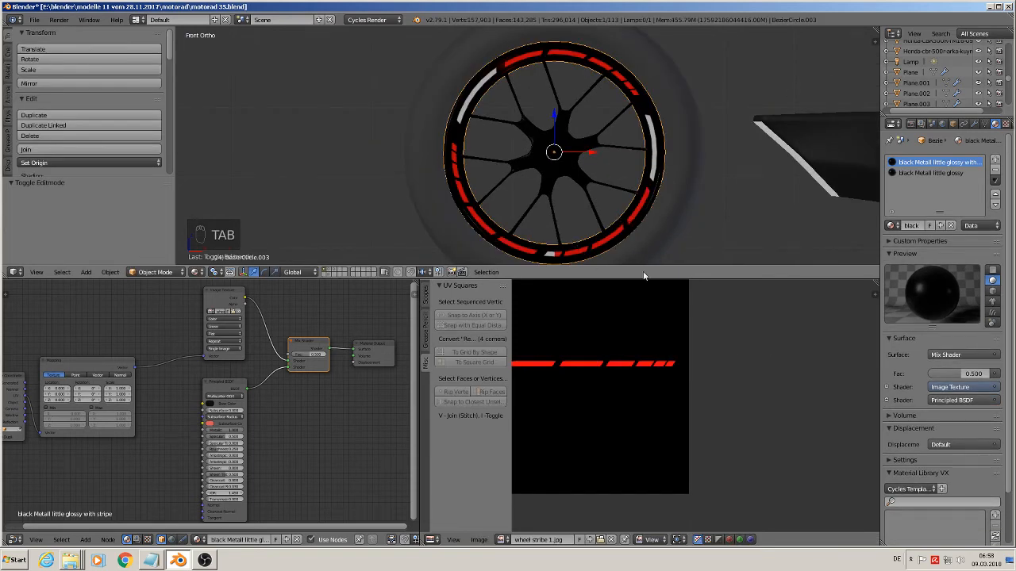
scroll(753, 392, "up", 1)
middle_click_drag(754, 394, 808, 408)
scroll(779, 417, "down", 2)
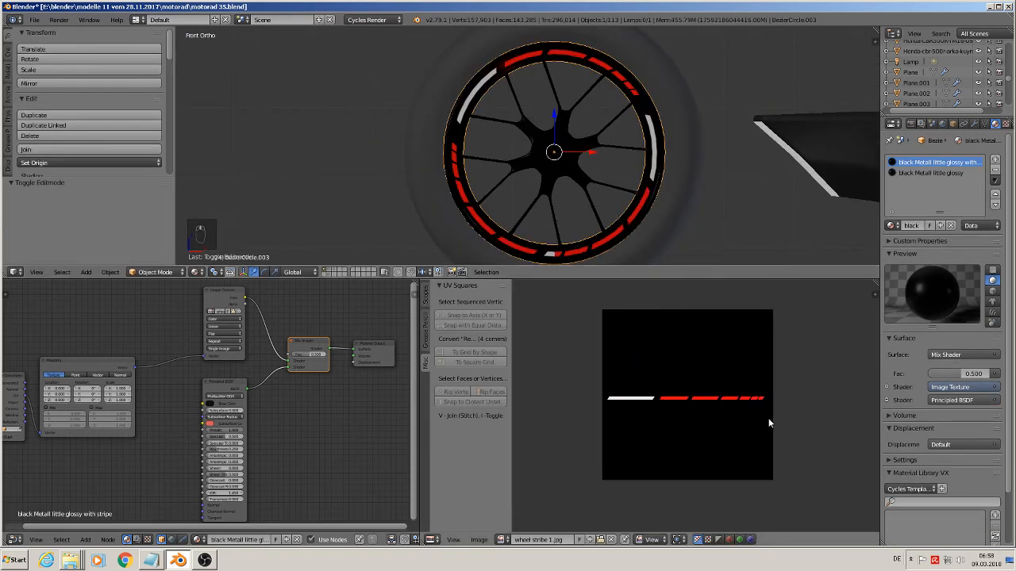
key("Tab")
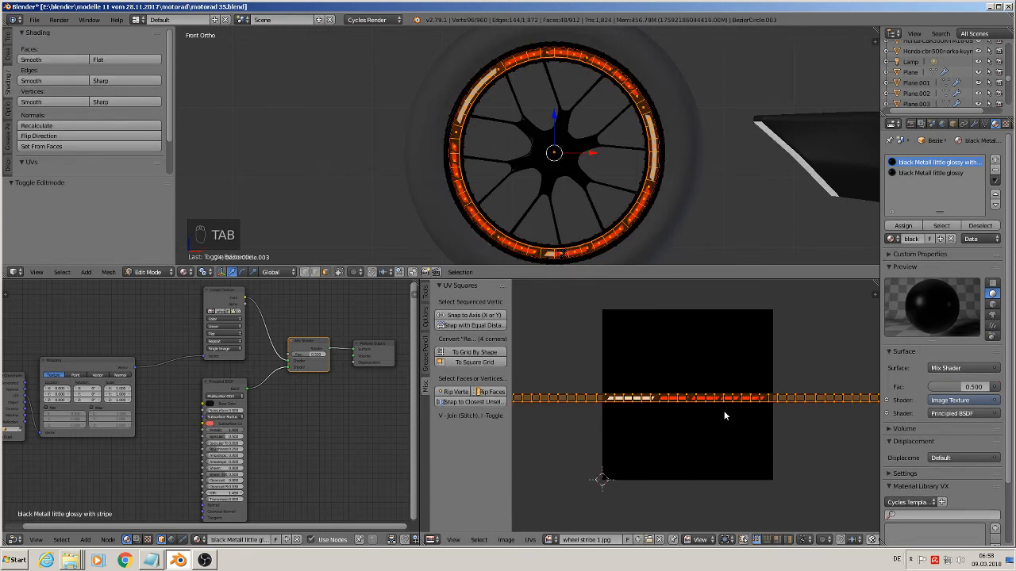
key("s")
key("x")
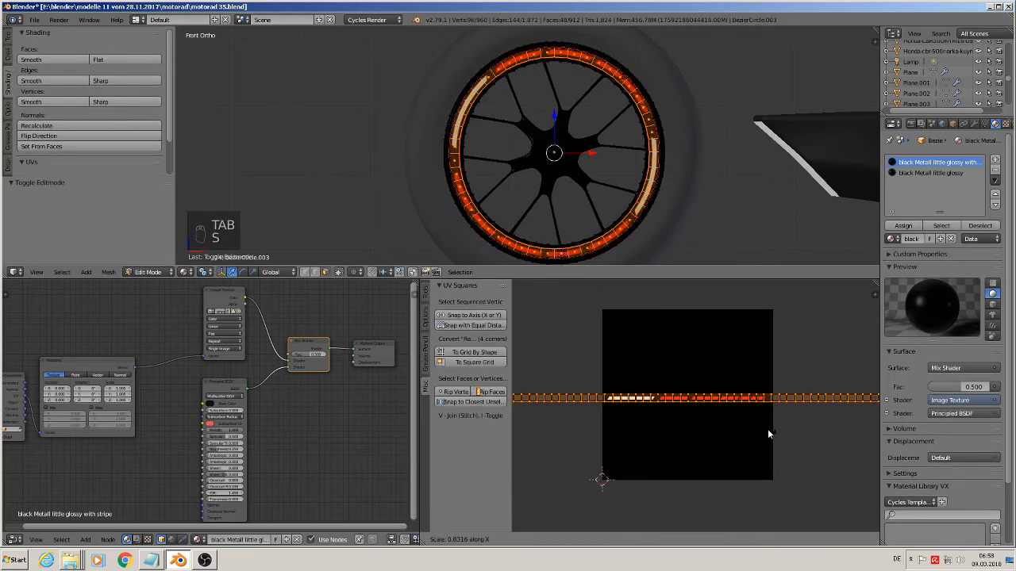
left_click(806, 404)
key("Tab")
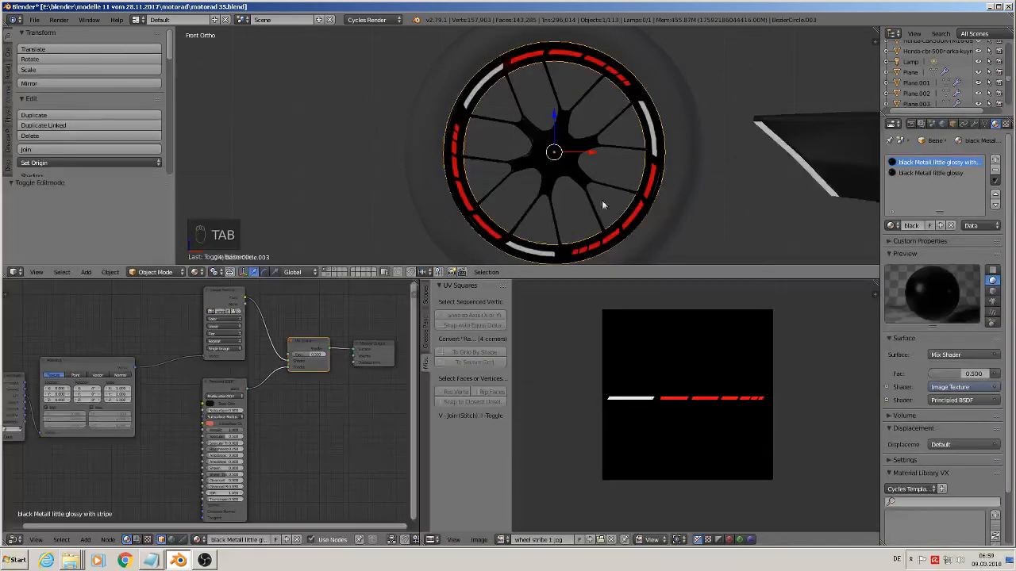
Inspect the striped rim from the front and at an angle, and save the current blend file
middle_click_drag(599, 226, 629, 213)
key("KP_1")
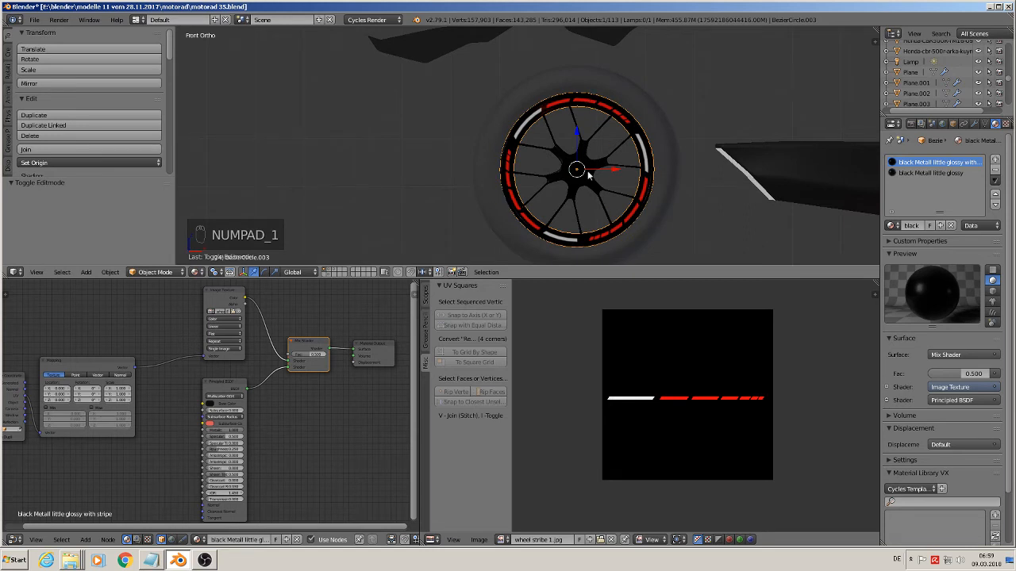
scroll(579, 173, "up", 1)
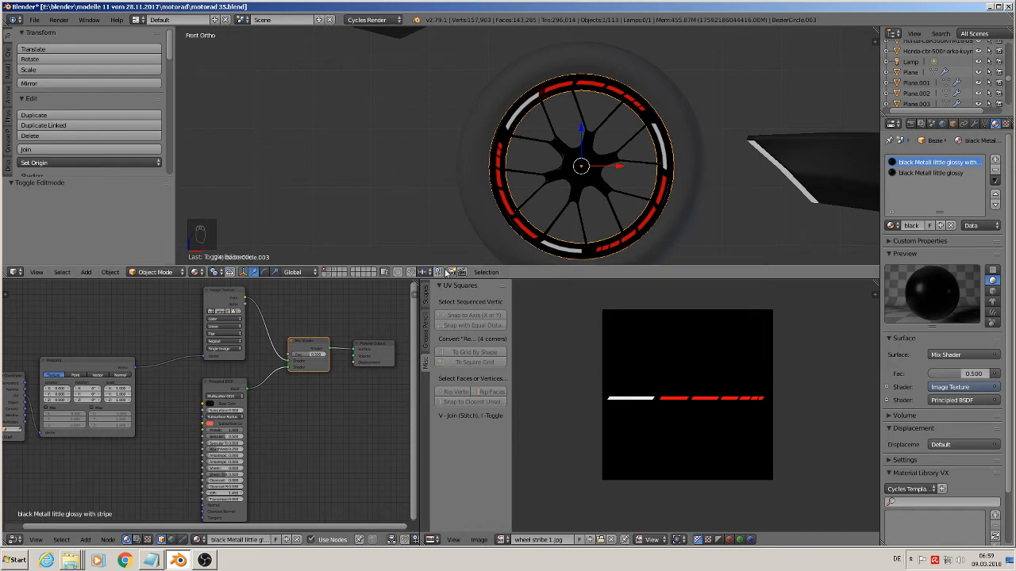
left_click(36, 24)
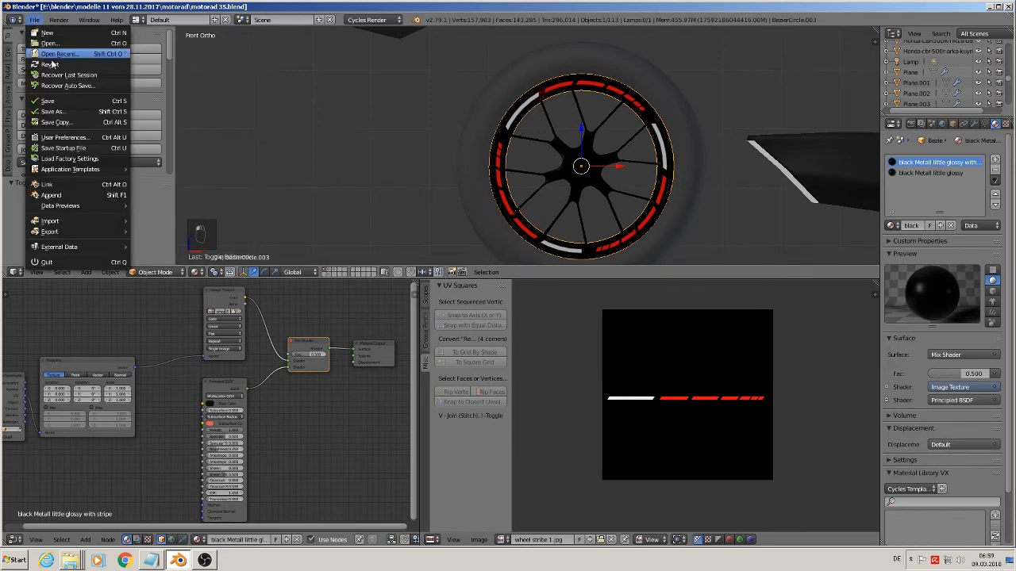
left_click(52, 101)
middle_click_drag(502, 151, 493, 193)
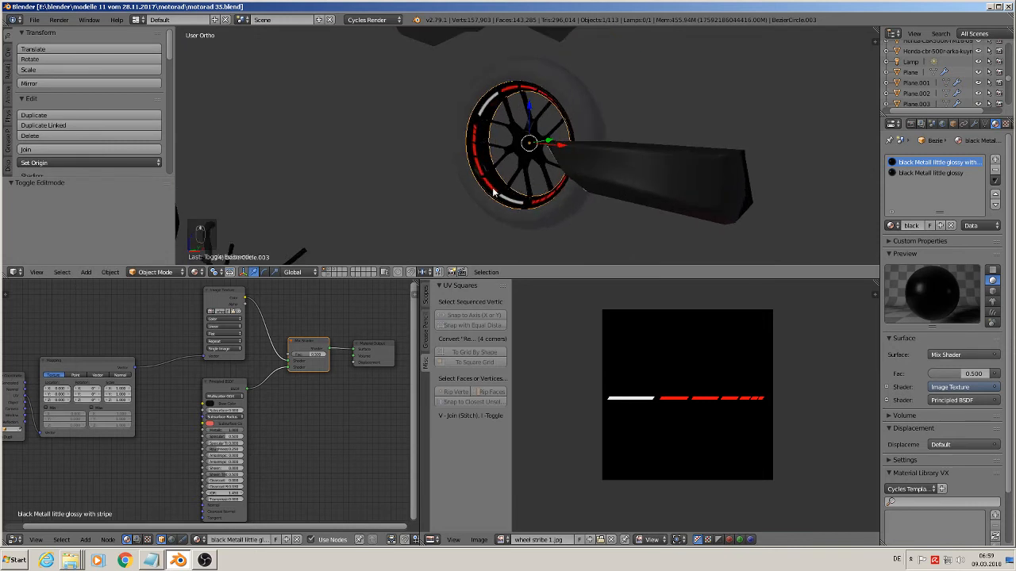
Select the tyre around the rim, enter Edit Mode and select the faces assigned to the wheel side material
right_click(566, 99)
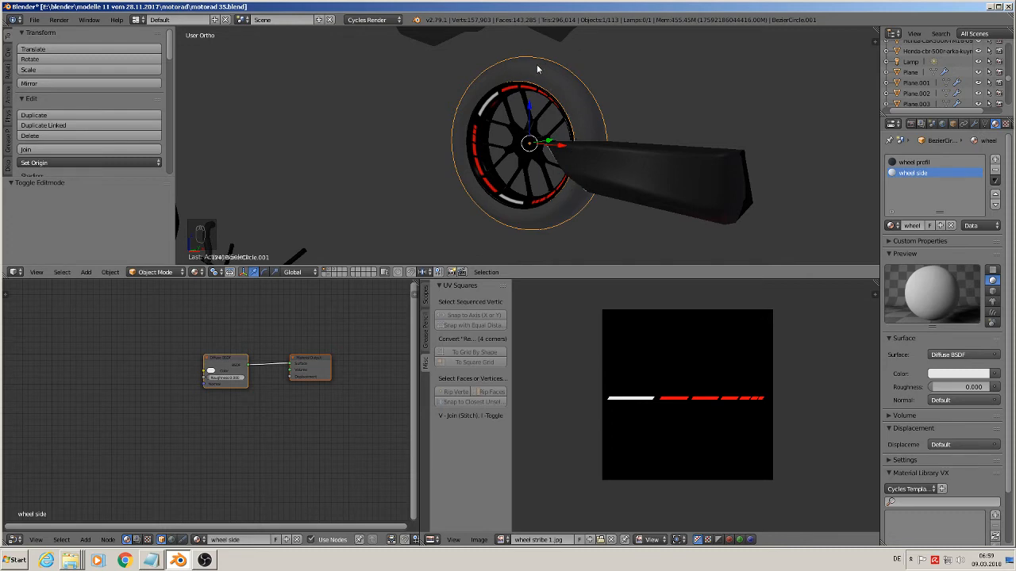
scroll(567, 117, "up", 4)
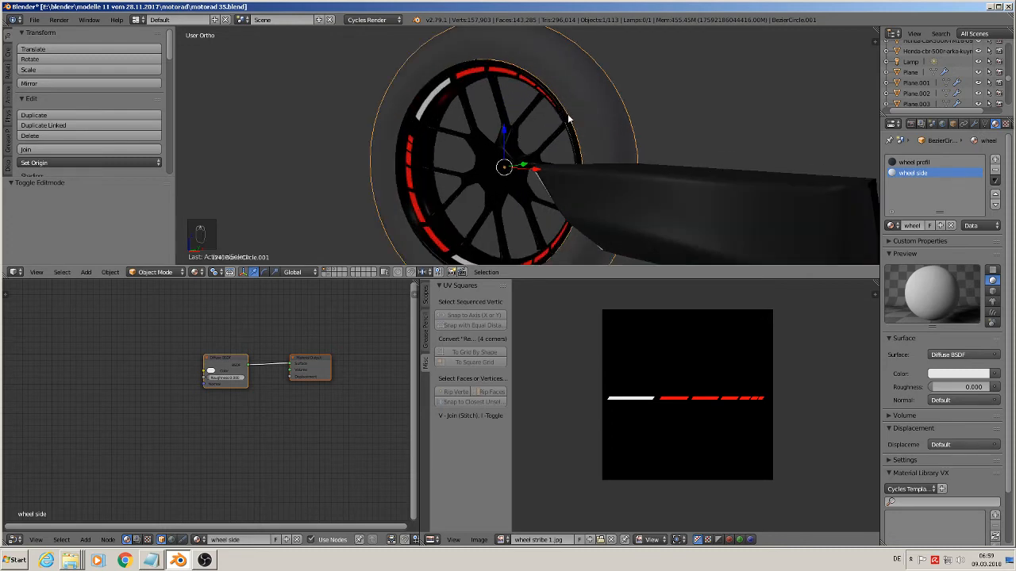
key("Tab")
middle_click_drag(583, 120, 645, 139)
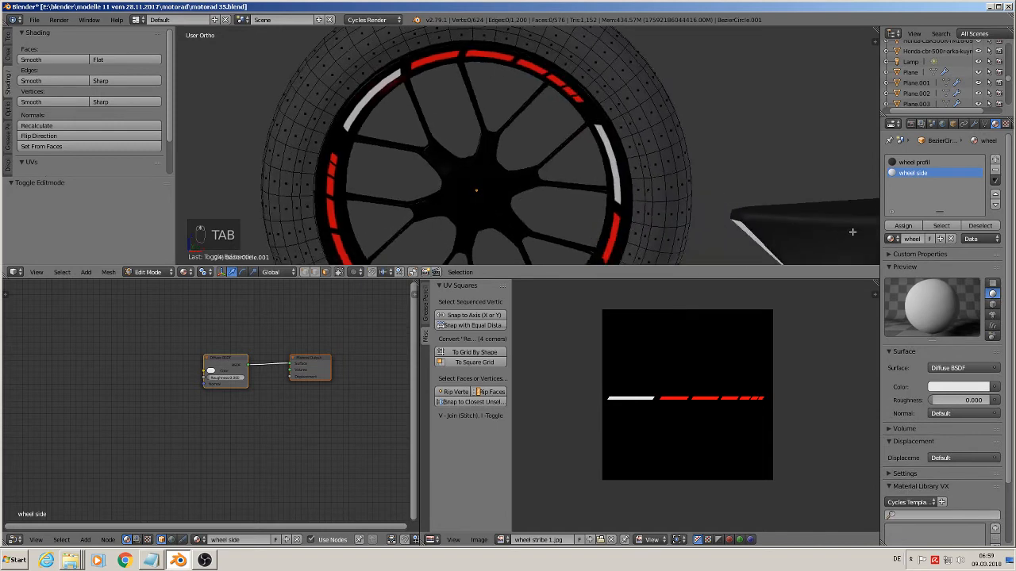
left_click(940, 226)
left_click(940, 227)
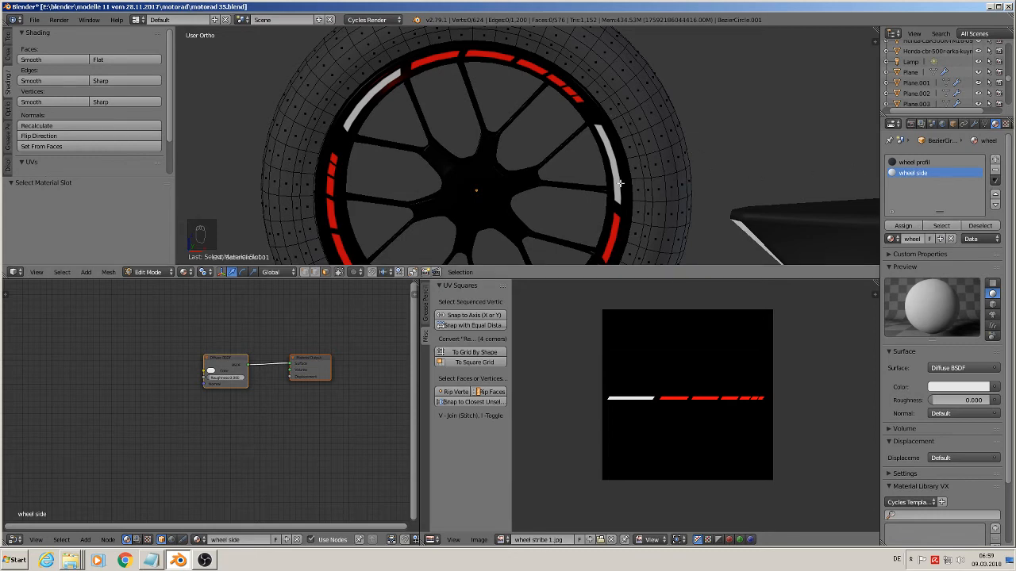
middle_click_drag(608, 214, 564, 192)
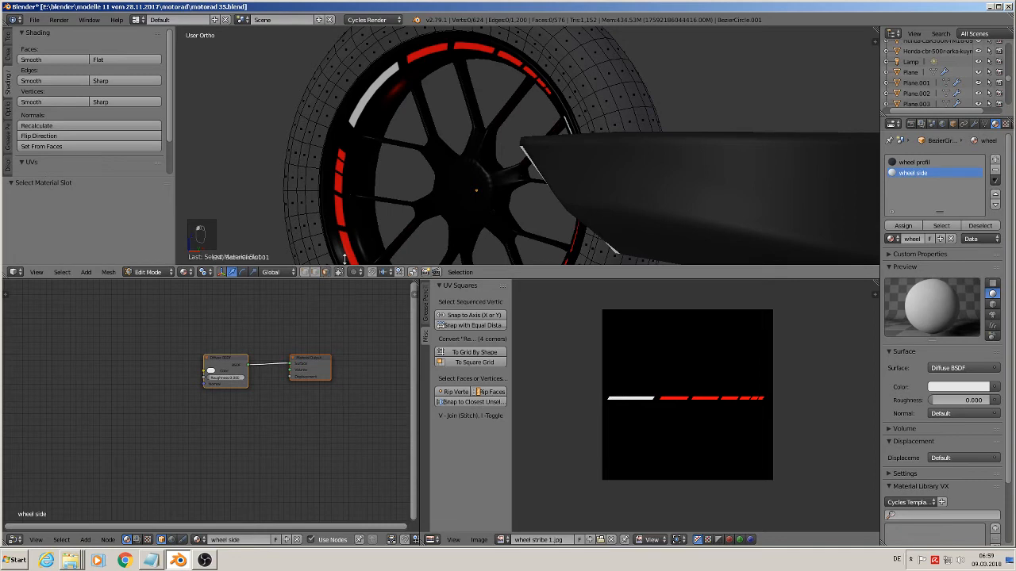
Select the two innermost face rings on the tyre's side and assign the wheel side material to them
right_click(563, 87, "alt")
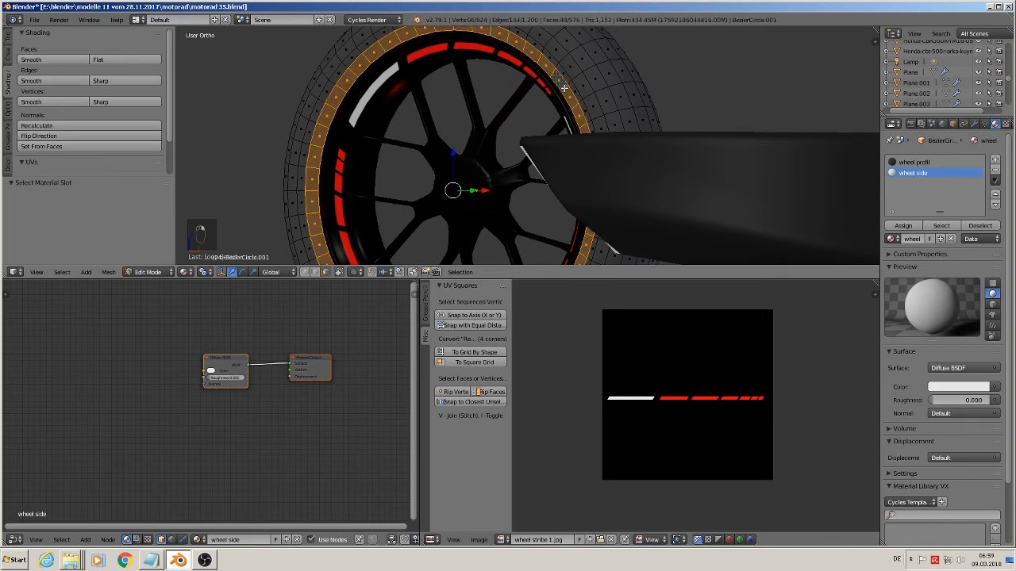
right_click(570, 81, "alt+shift")
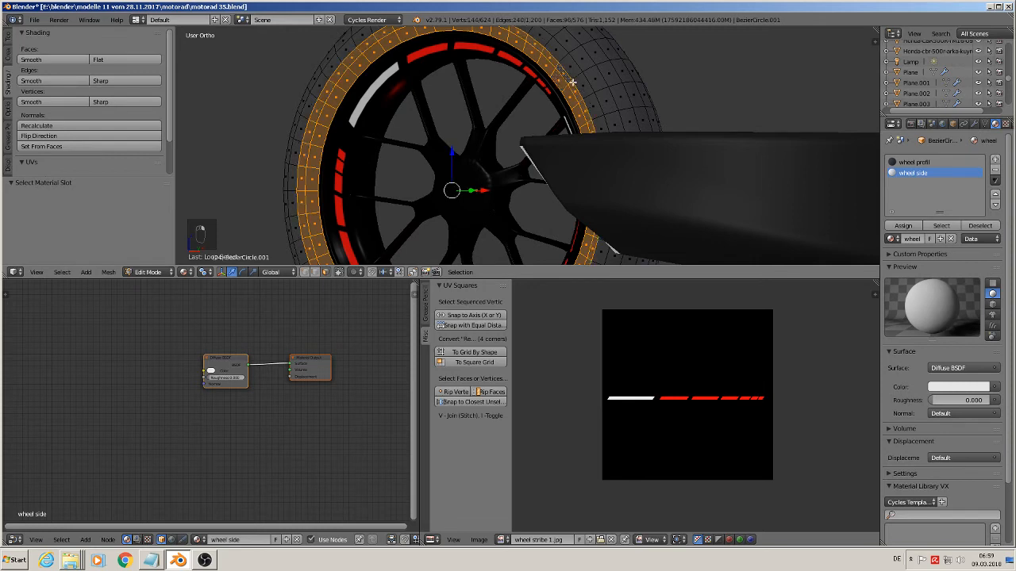
middle_click_drag(602, 102, 632, 156)
scroll(631, 151, "down", 4)
scroll(631, 158, "up", 4)
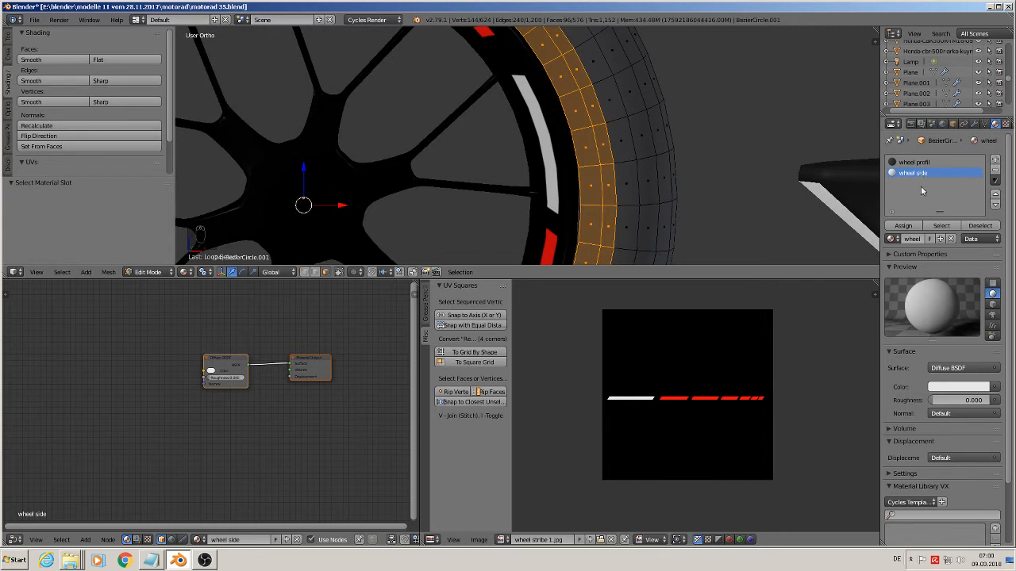
left_click(903, 226)
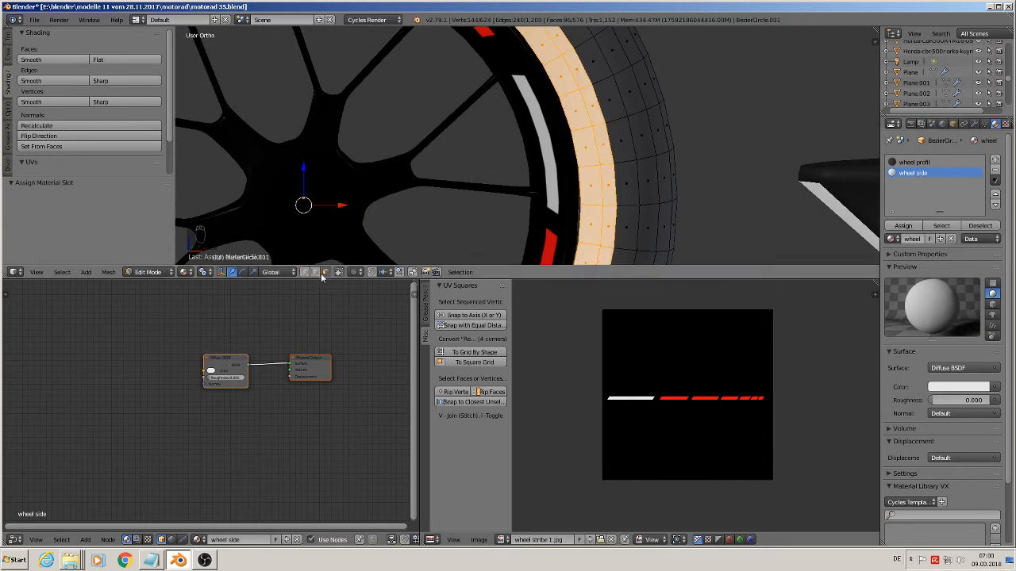
Set the pivot to Median Point and mark the outer and inner edge loops of the tyre's white side band as seams
left_click(205, 272)
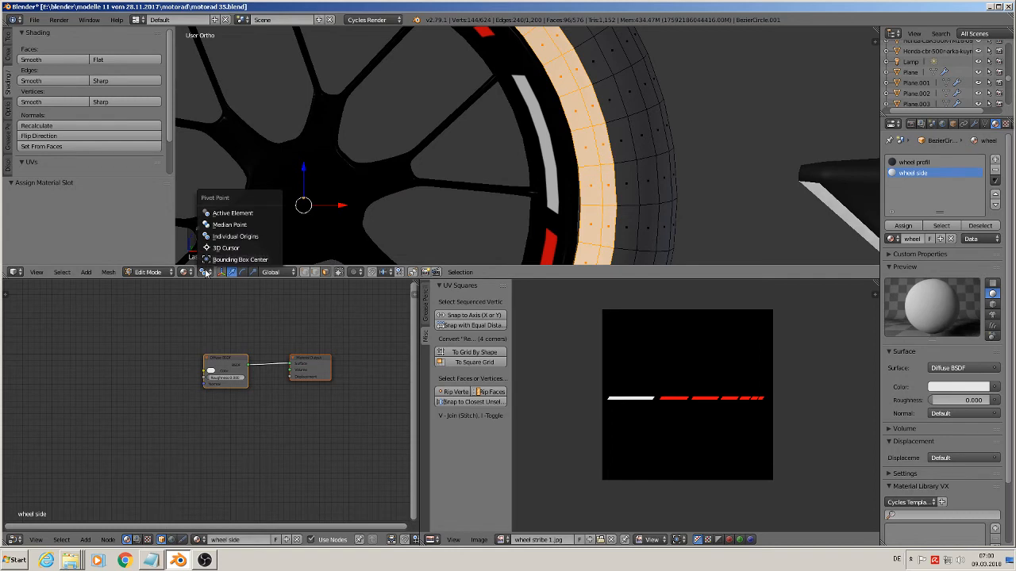
left_click(235, 226)
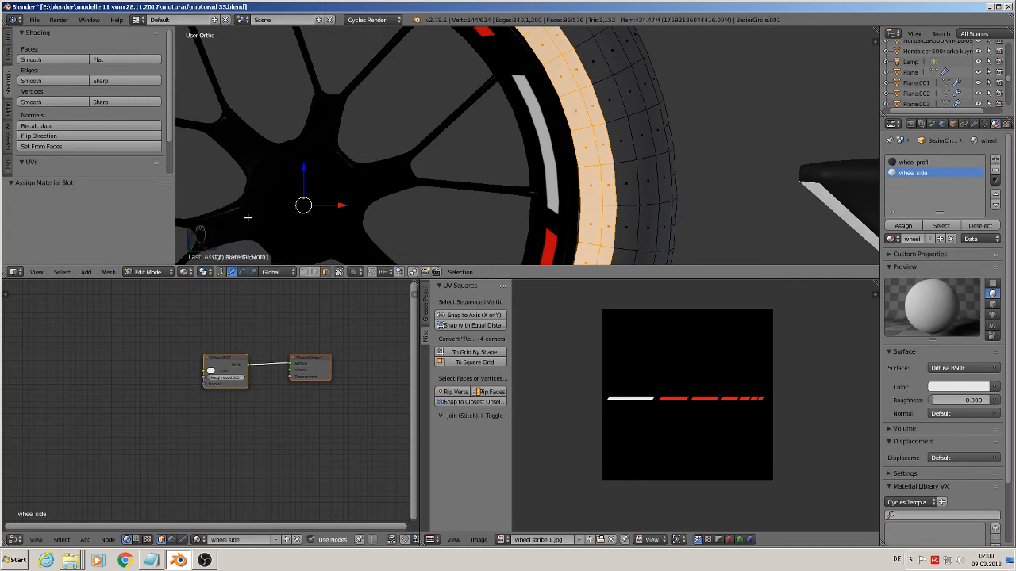
left_click(316, 272)
right_click(609, 147, "alt")
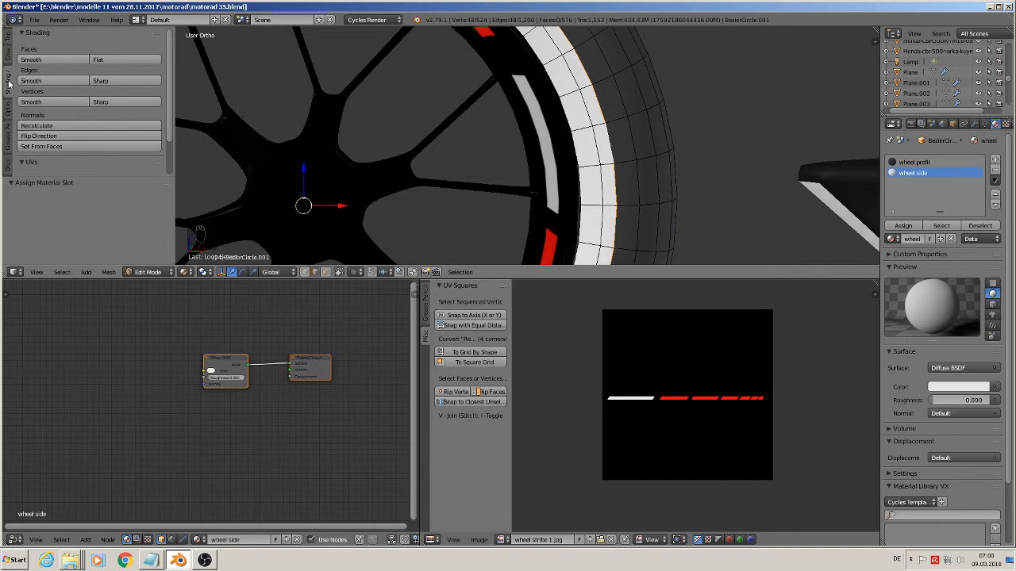
scroll(97, 118, "down", 2)
left_click(67, 155)
left_click(68, 155)
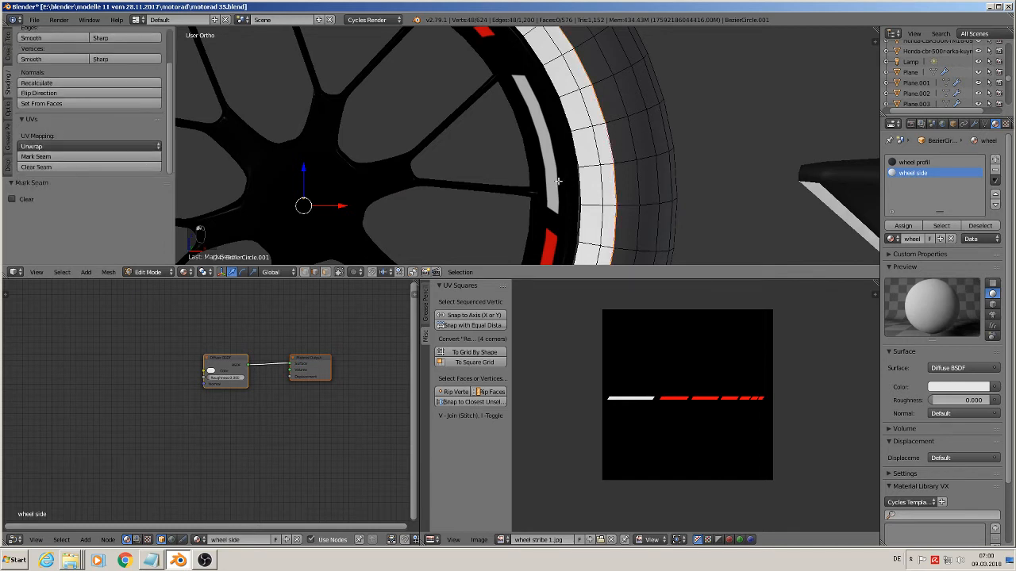
right_click(577, 150, "alt")
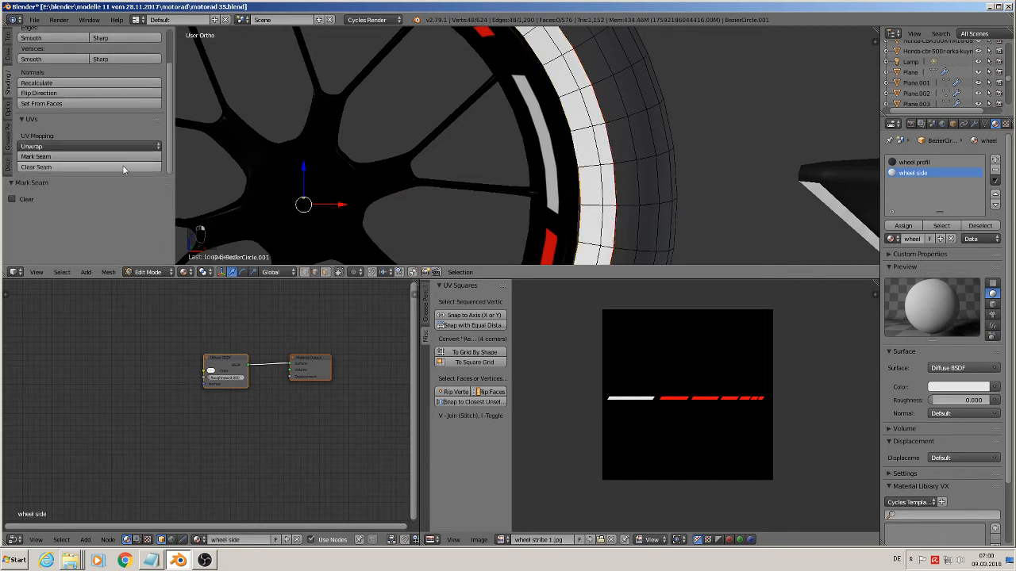
left_click(61, 160)
Mark the edges crossing the white side band at the lowest point of the tyre as a seam
scroll(317, 174, "down", 3)
middle_click_drag(408, 163, 658, 0, "shift")
scroll(569, 216, "up", 3)
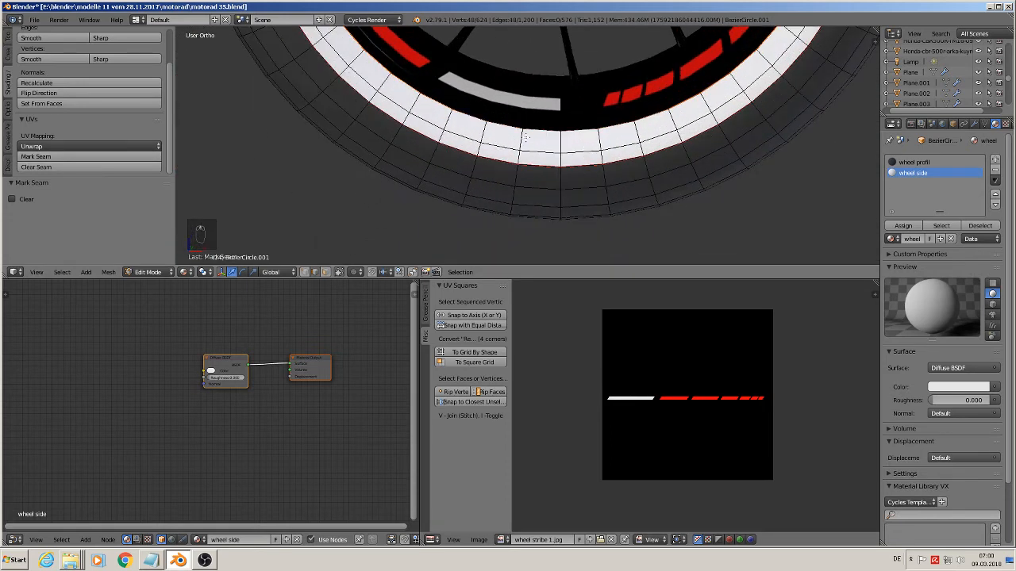
right_click(559, 140)
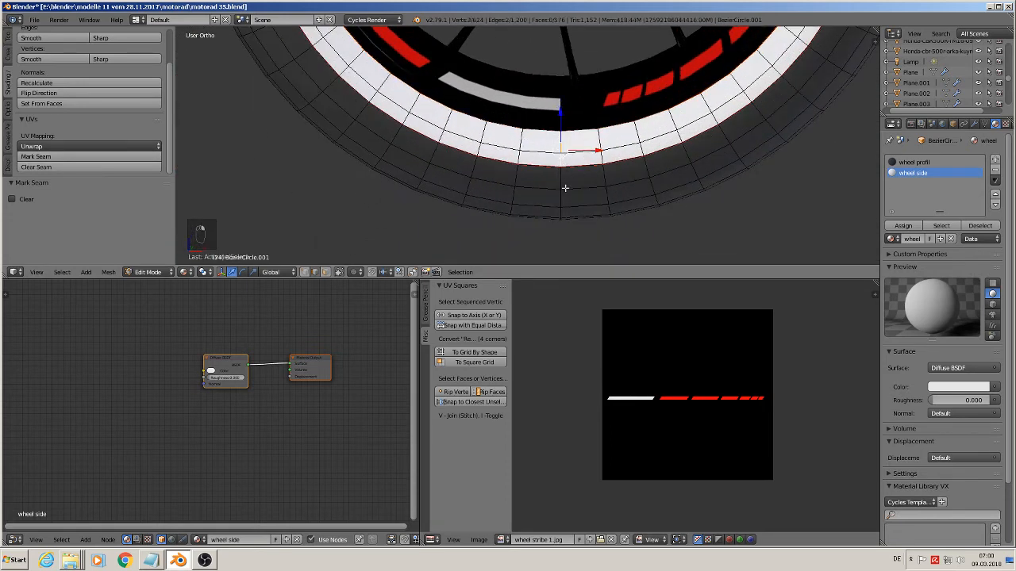
left_click(68, 159)
Select the wheel side faces, unwrap them and straighten the UV ring into a strip with Snap to Axis
left_click(940, 226)
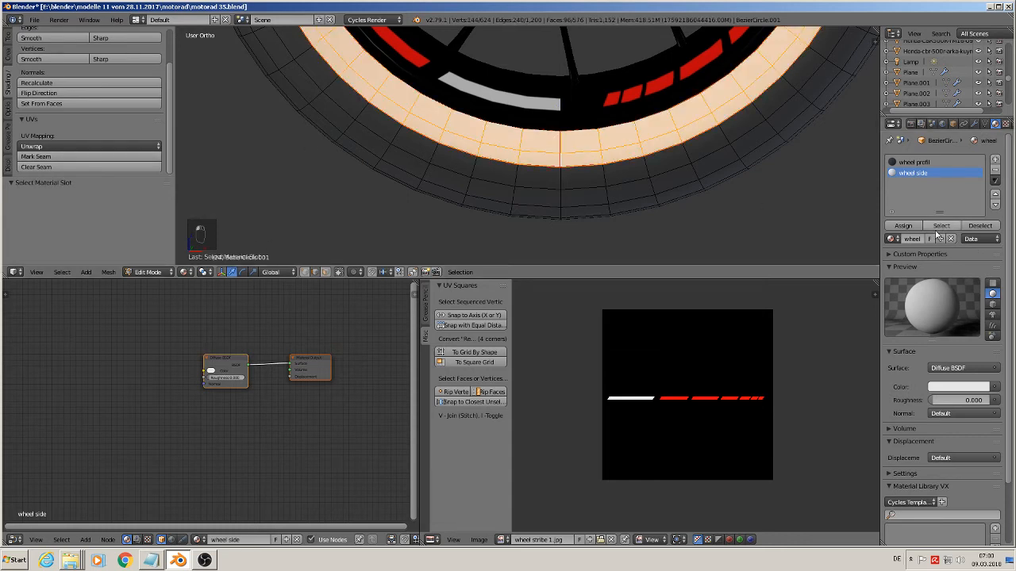
scroll(691, 219, "down", 5)
middle_click_drag(691, 220, 447, 254, "shift")
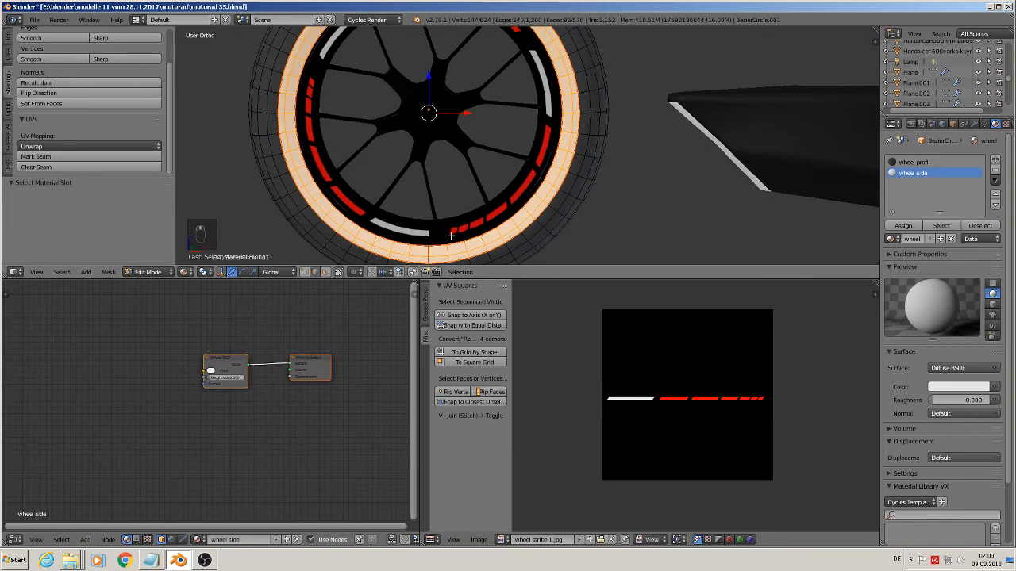
key("u")
left_click(450, 235)
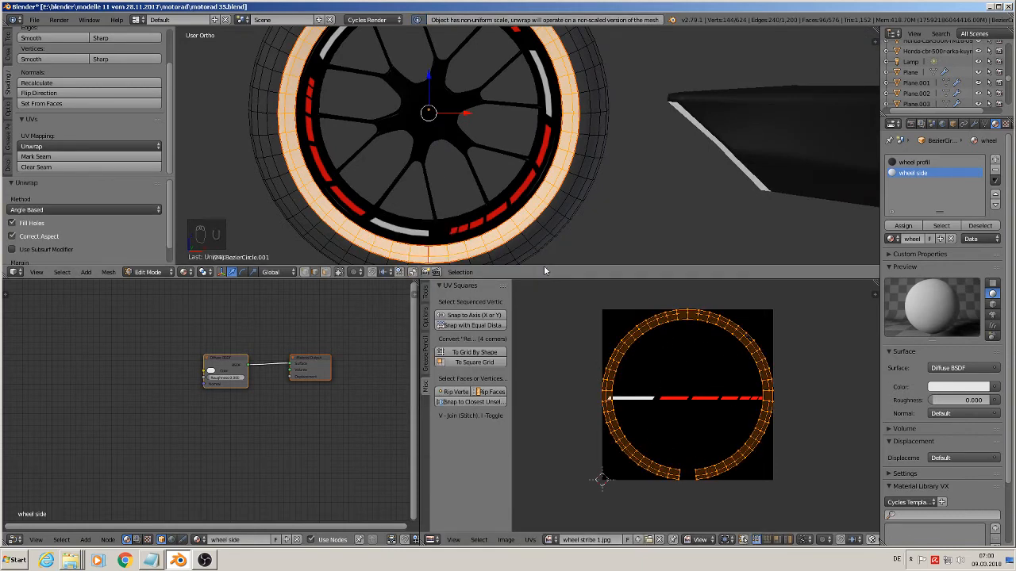
scroll(535, 229, "down", 3)
scroll(534, 230, "up", 1)
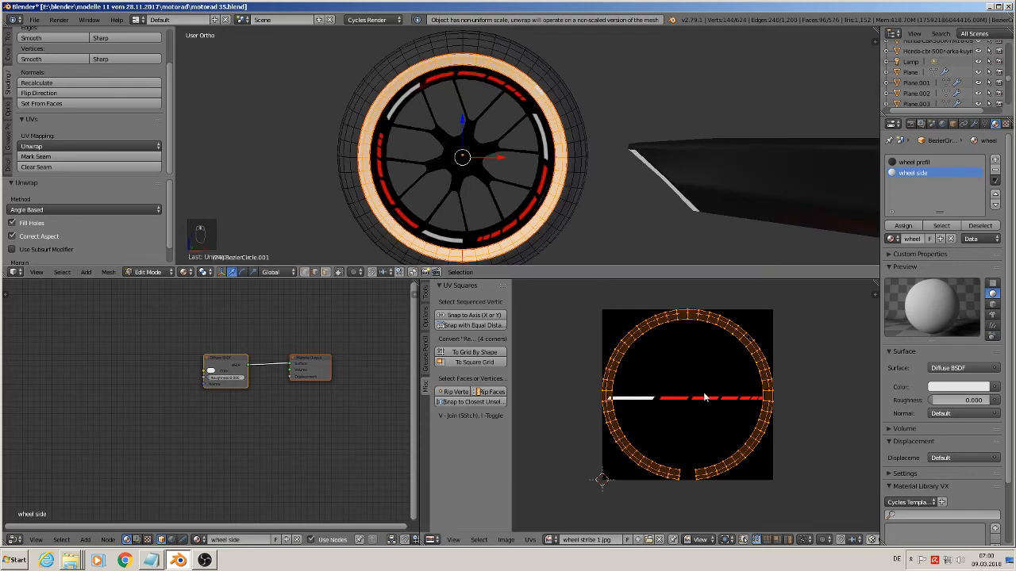
left_click(466, 316)
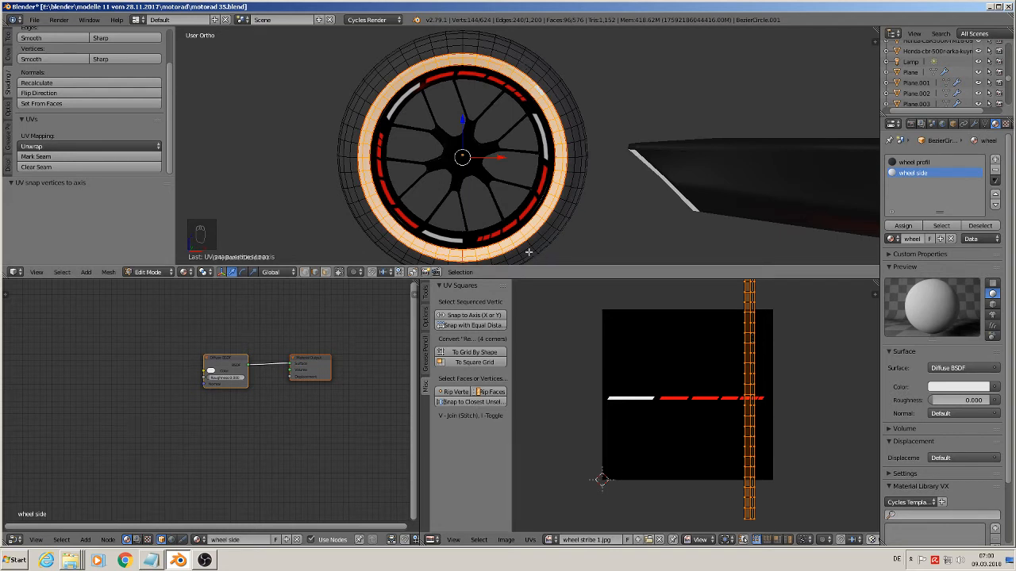
Save the current blend file, glance at the OBS recording window and return to Blender
left_click(34, 19)
left_click(60, 104)
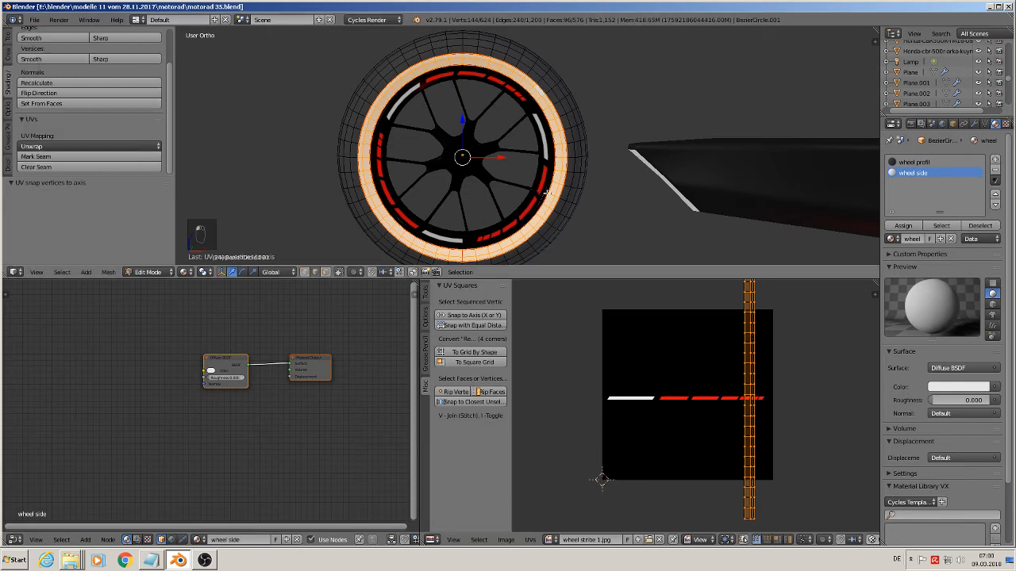
left_click(989, 6)
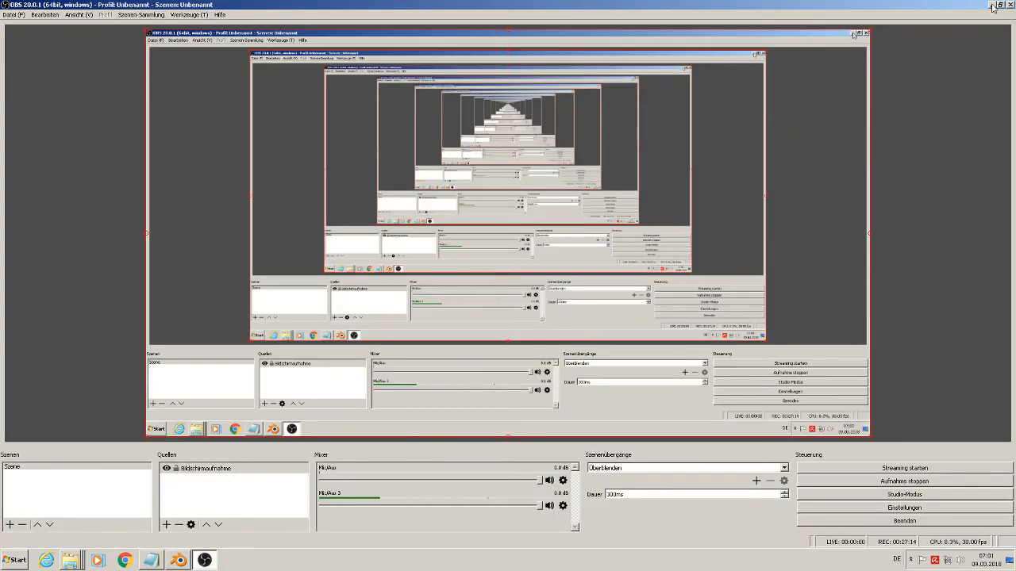
left_click(180, 560)
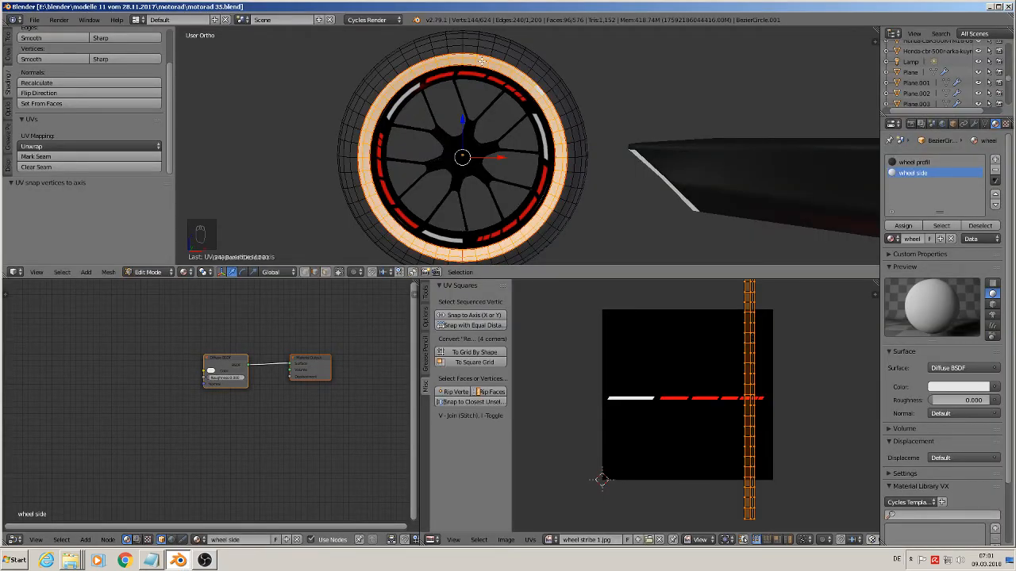
Mark the two edges crossing the white side band at the highest point of the tyre as a seam
scroll(470, 68, "up", 2)
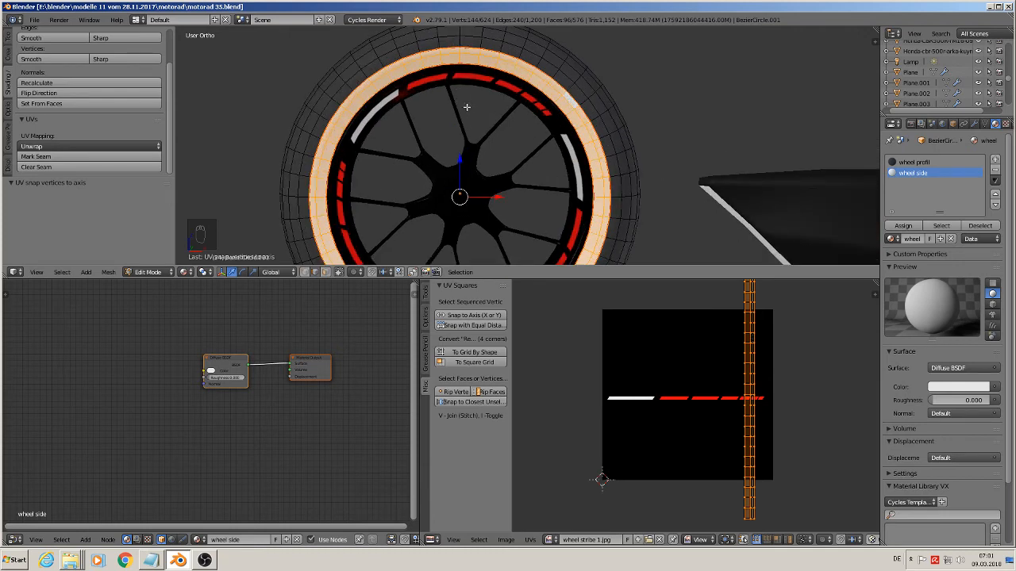
middle_click_drag(473, 116, 467, 159, "shift")
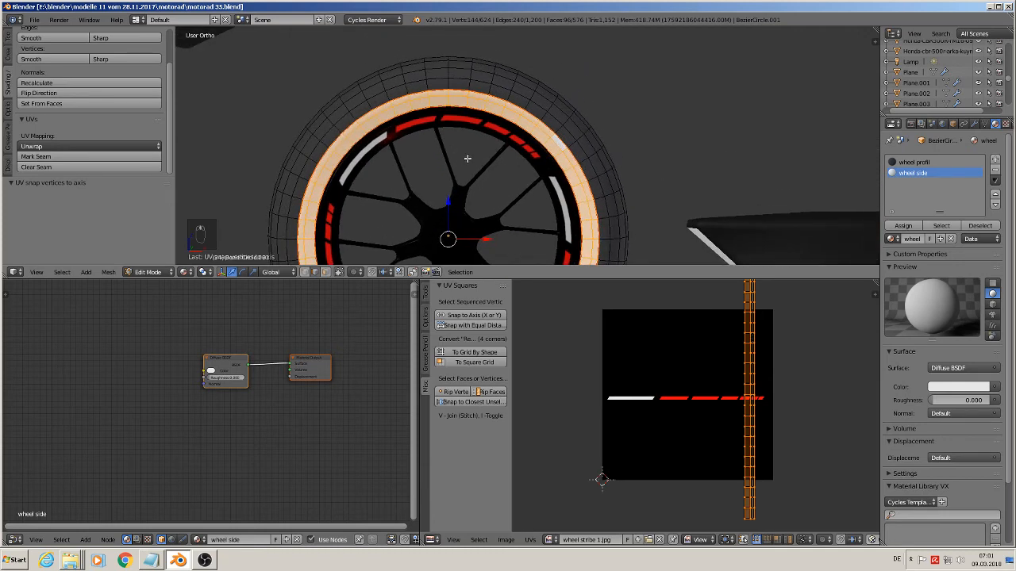
right_click(448, 101)
scroll(449, 103, "up", 3)
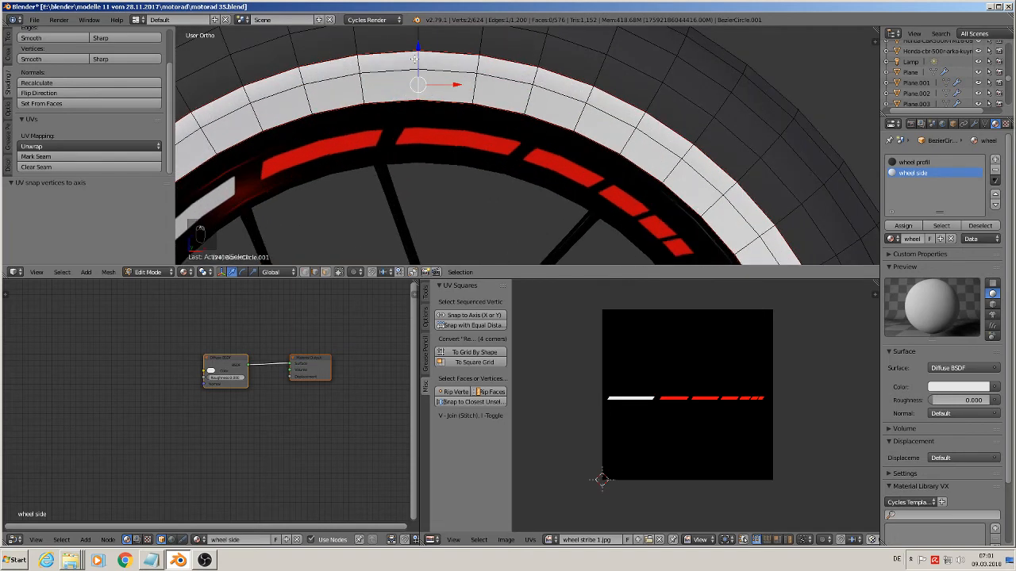
right_click(413, 59, "shift")
left_click(47, 156)
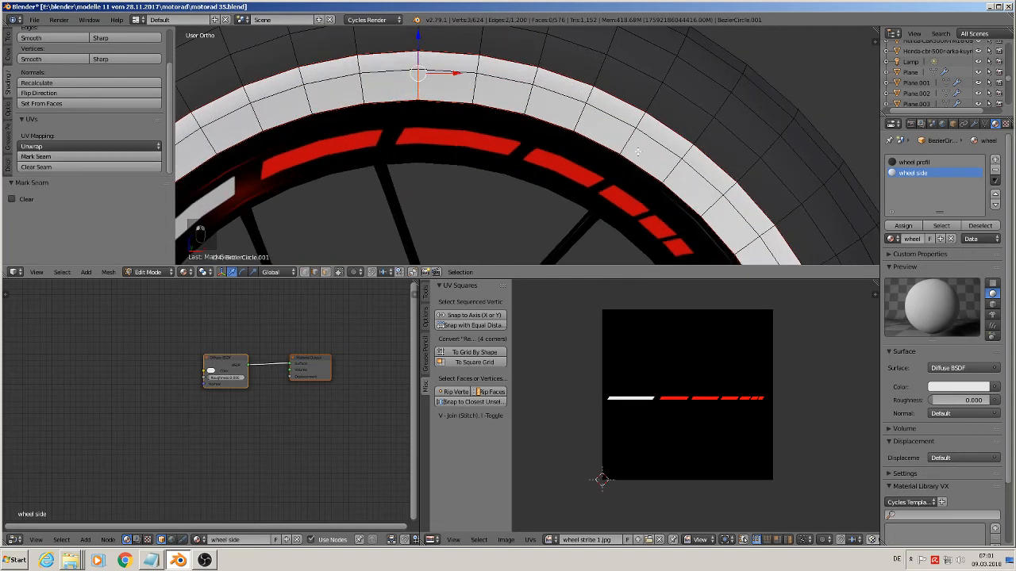
Reselect the wheel side faces, unwrap them again and straighten one UV half-ring with Snap to Axis
scroll(523, 151, "down", 5)
left_click(951, 227)
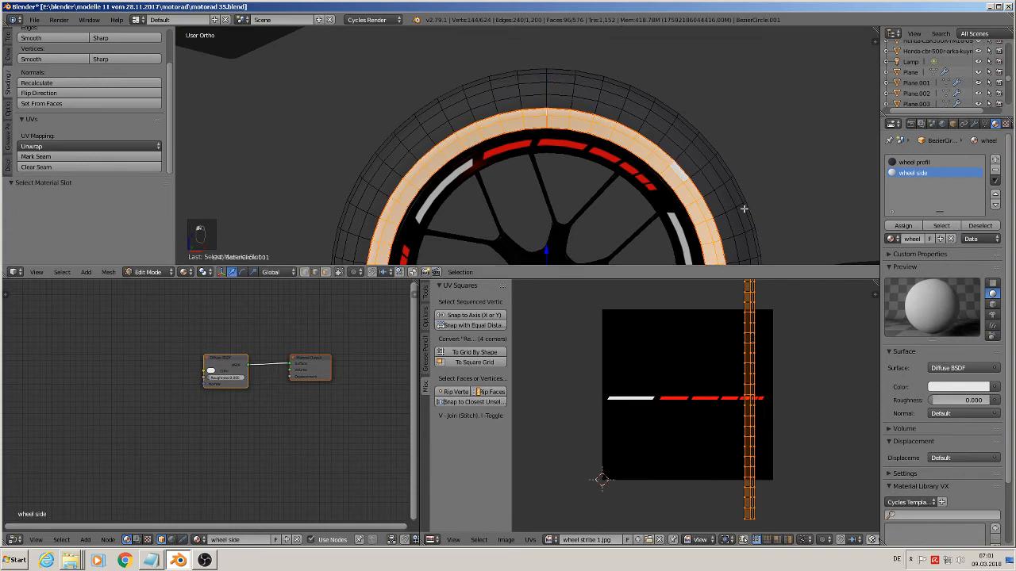
key("KP_Decimal")
key("u")
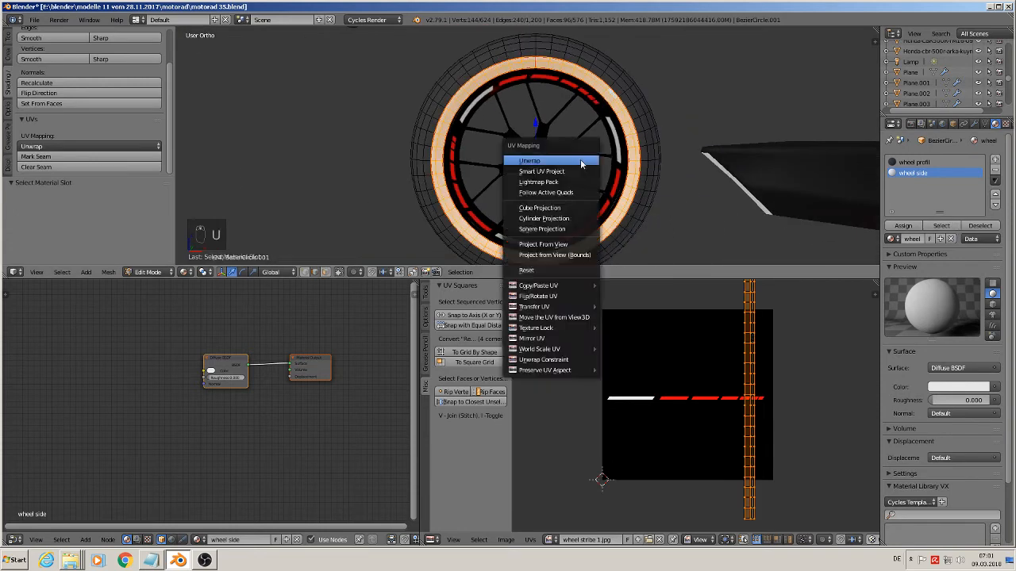
left_click(580, 161)
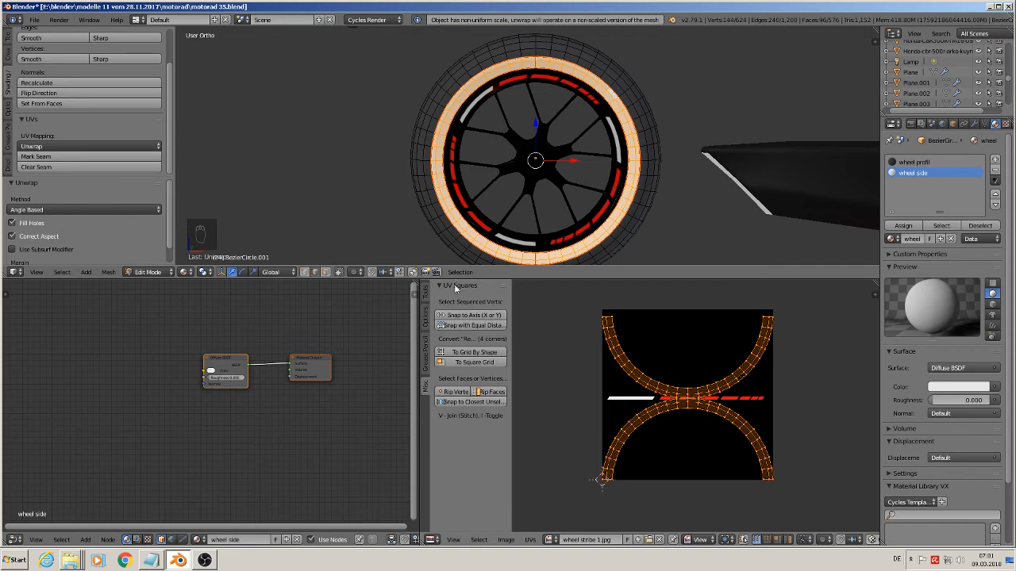
left_click(463, 317)
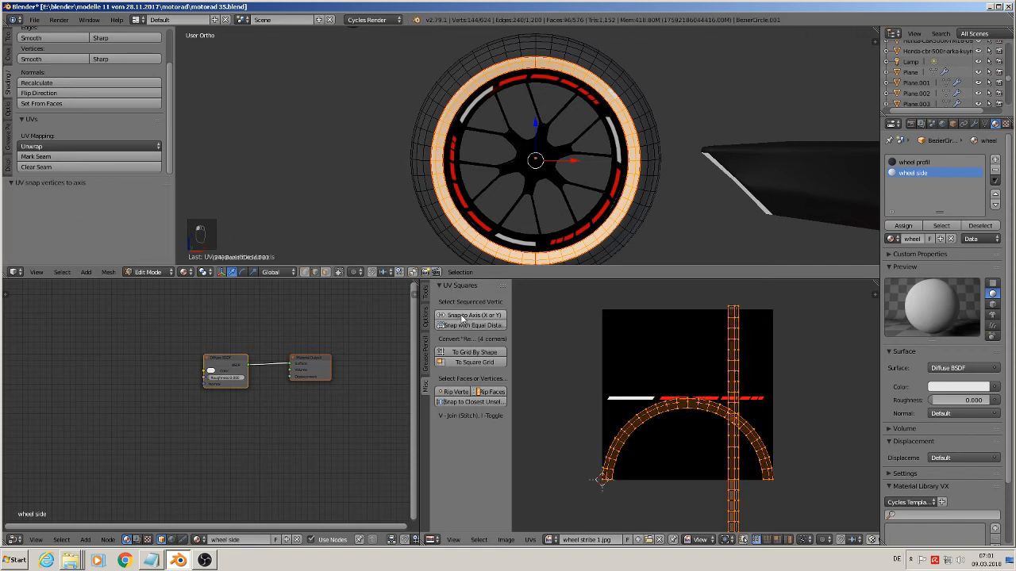
Select only the remaining curved UV half-ring and straighten it with Snap to Axis
key("a")
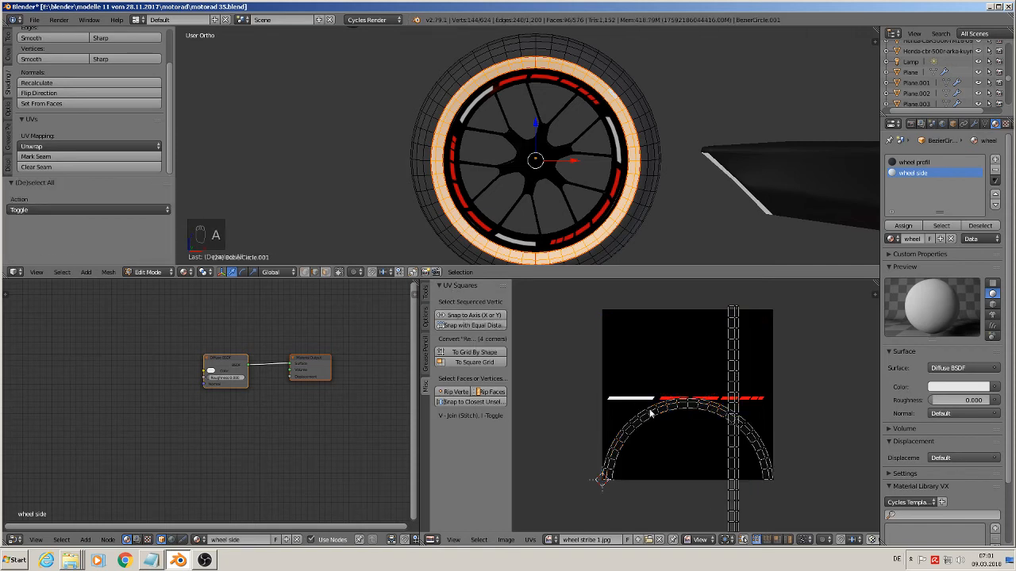
key("l")
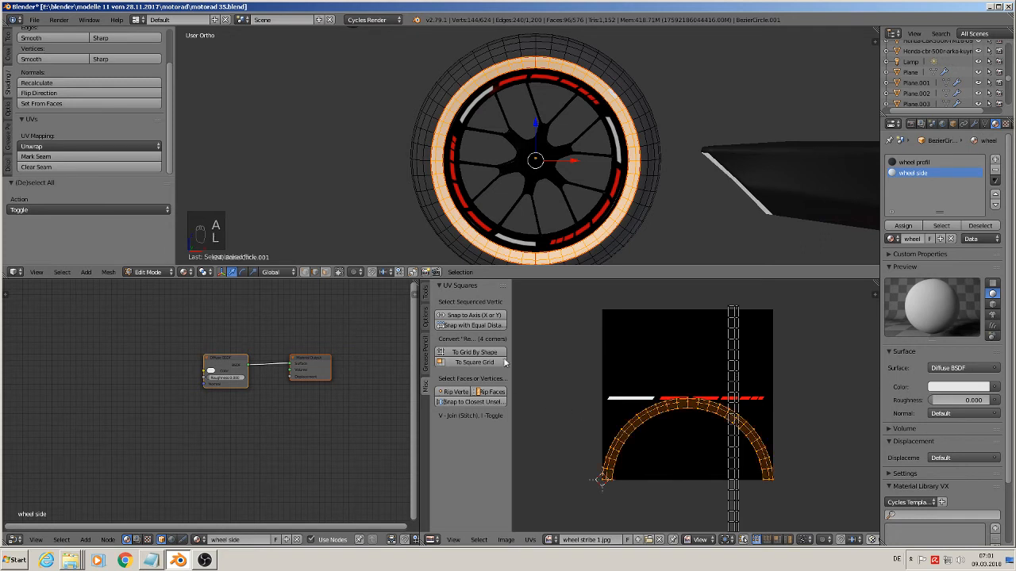
left_click(473, 315)
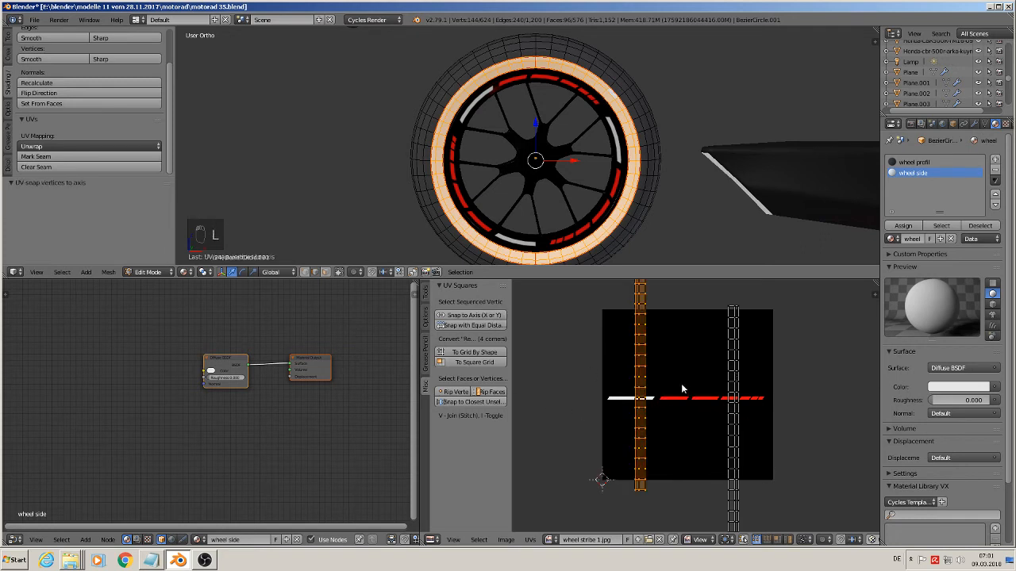
Rotate each of the two straightened UV strips by 90 degrees so that both lie horizontally
type("r90")
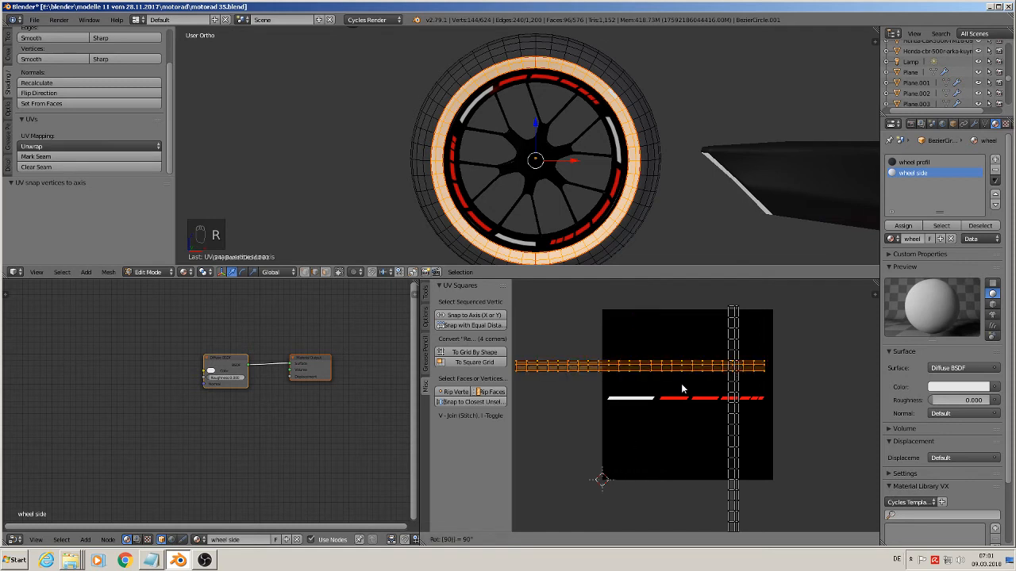
key("Return")
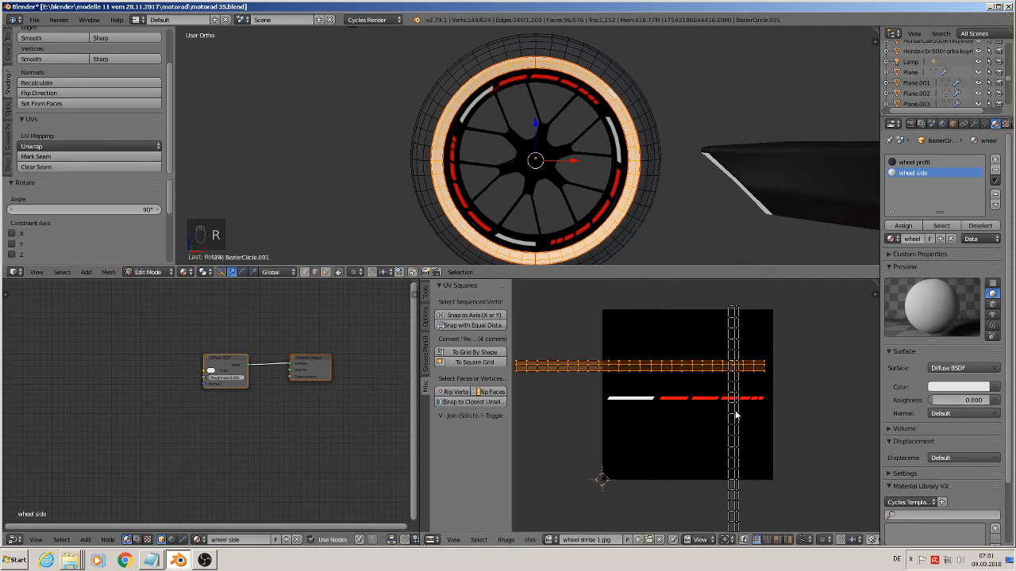
key("l")
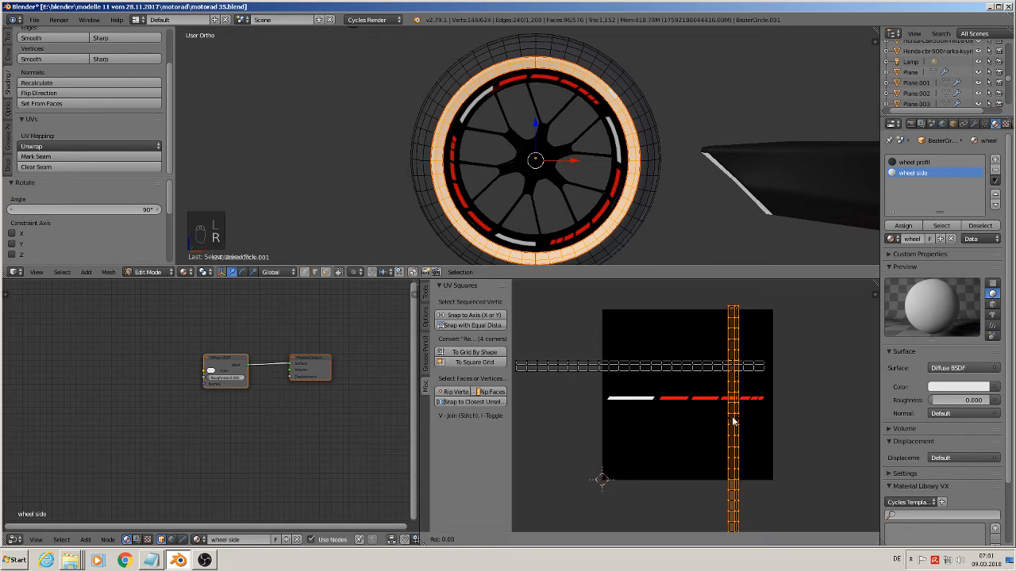
type("r90")
key("Return")
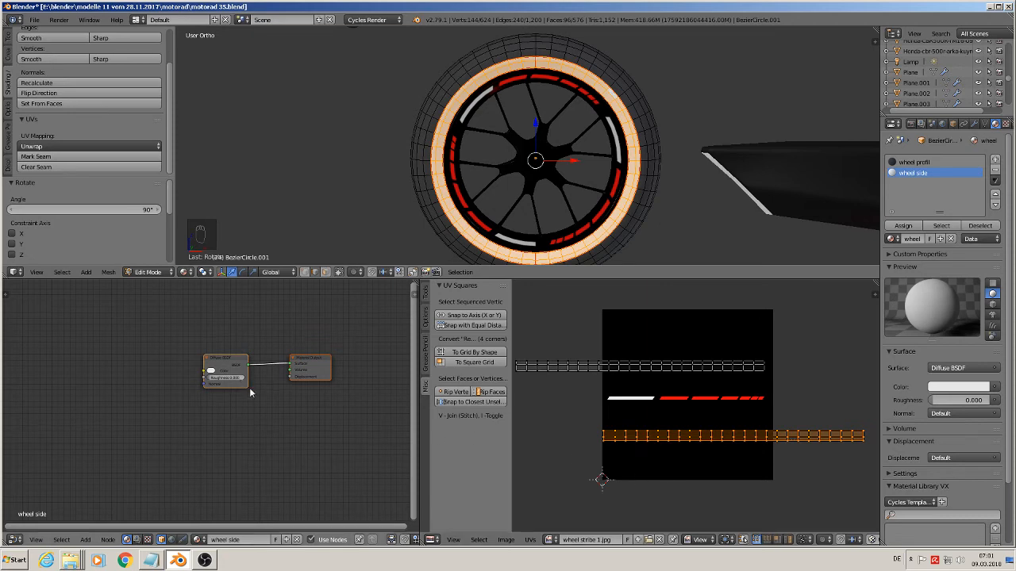
Set the Diffuse BSDF roughness of the wheel profil material to 0.308
middle_click_drag(256, 434, 352, 419)
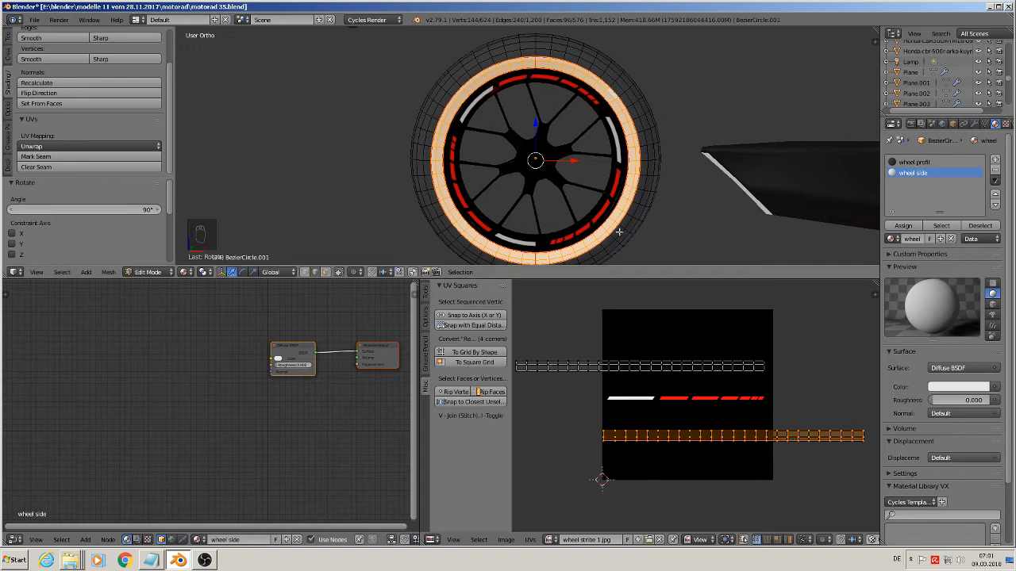
left_click(914, 163)
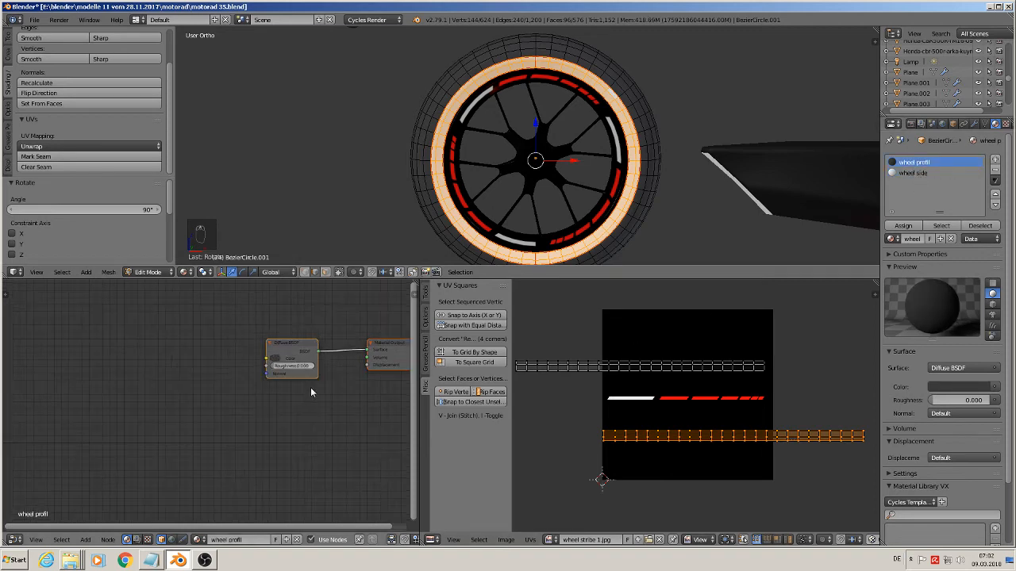
scroll(311, 382, "up", 3)
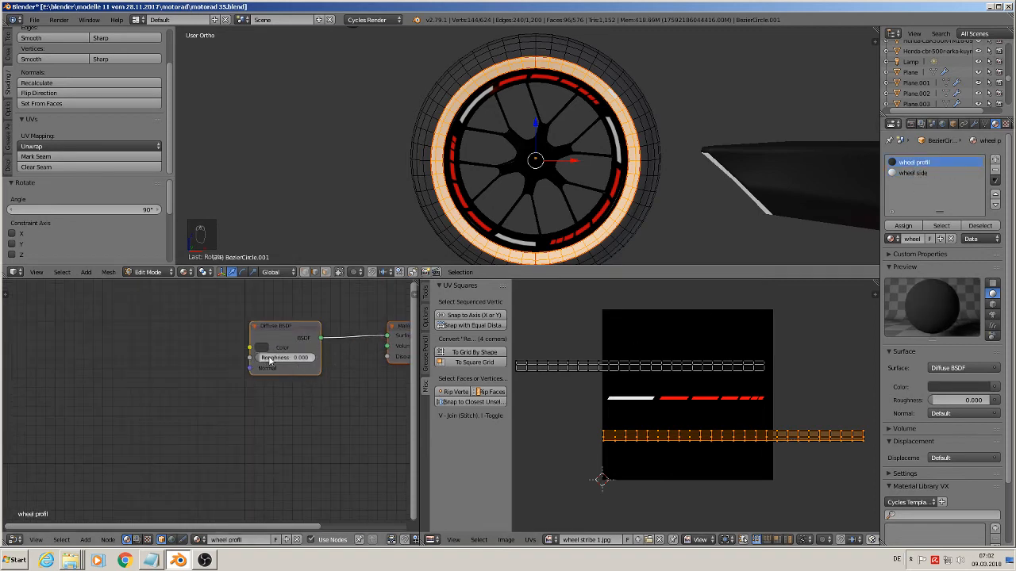
mouse_move(269, 360)
left_mouse_down()
mouse_move(281, 359)
mouse_move(277, 368)
left_mouse_up()
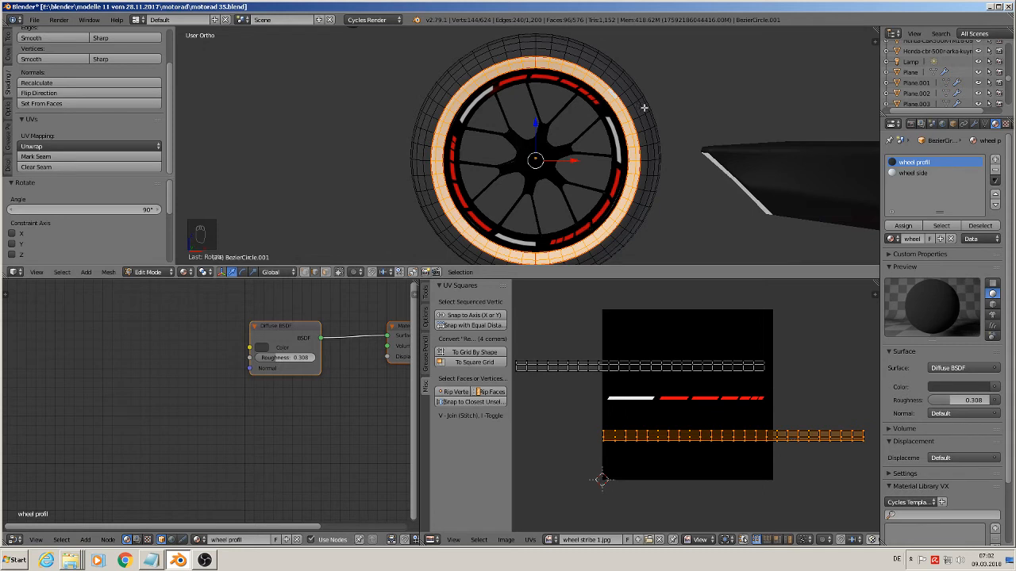
Copy the Diffuse BSDF node from wheel profil into the wheel side material and place it below the white shader
left_click(286, 330)
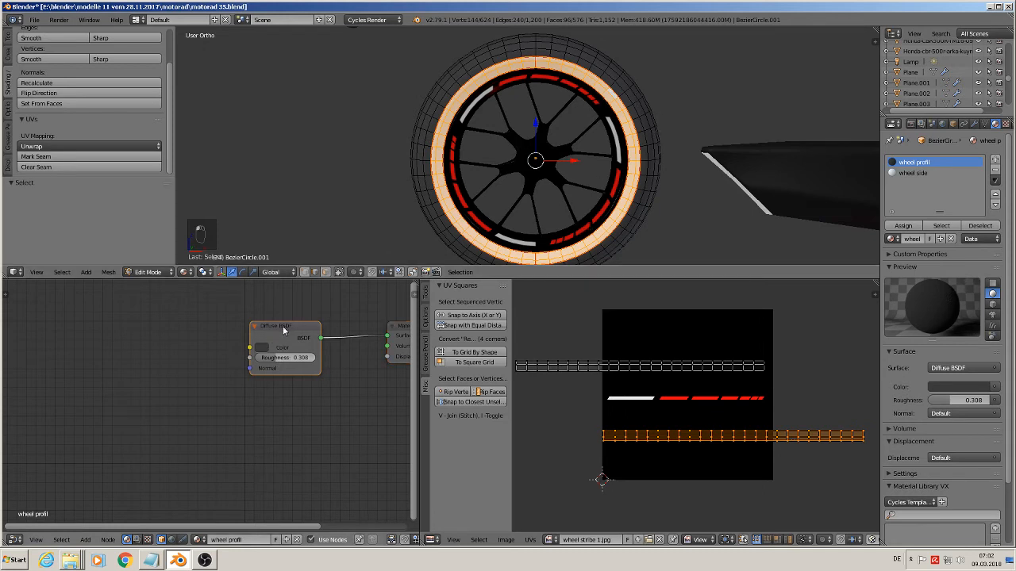
key("ctrl+c")
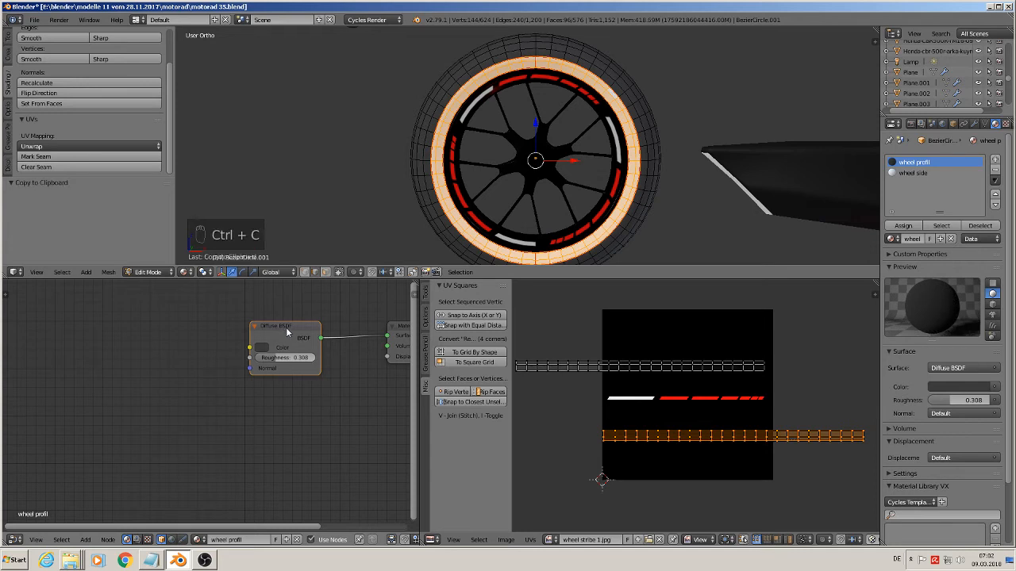
left_click(915, 173)
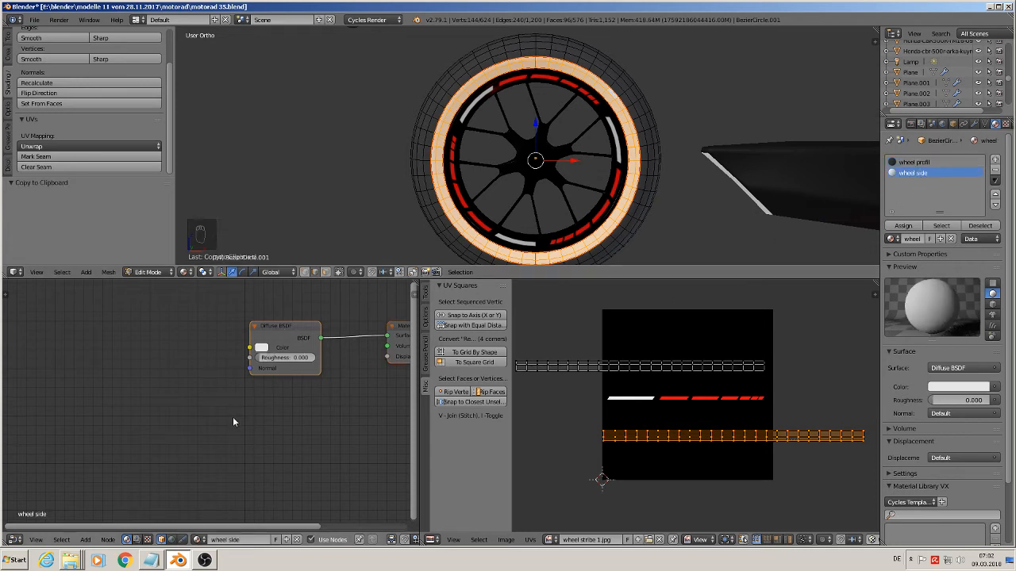
key("ctrl+v")
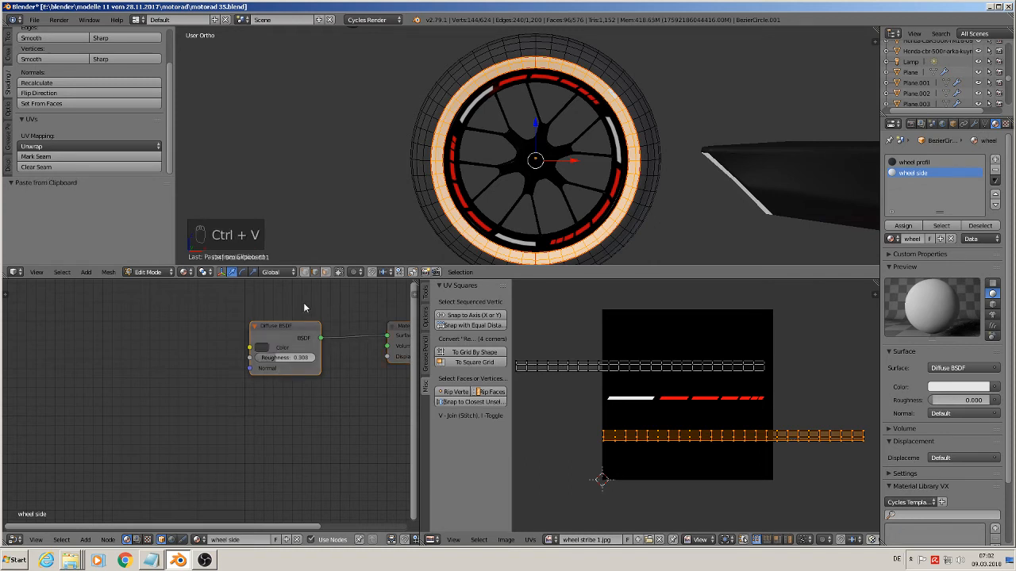
left_click_drag(294, 335, 283, 401)
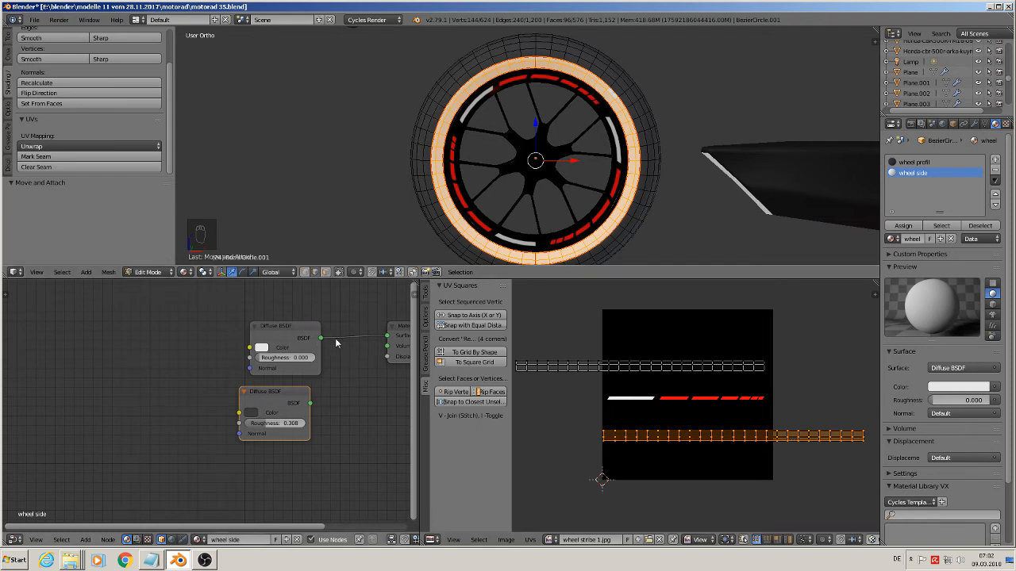
Delete the white Diffuse BSDF node and connect the pasted dark one to the Material Output's Surface
left_click_drag(321, 338, 374, 339)
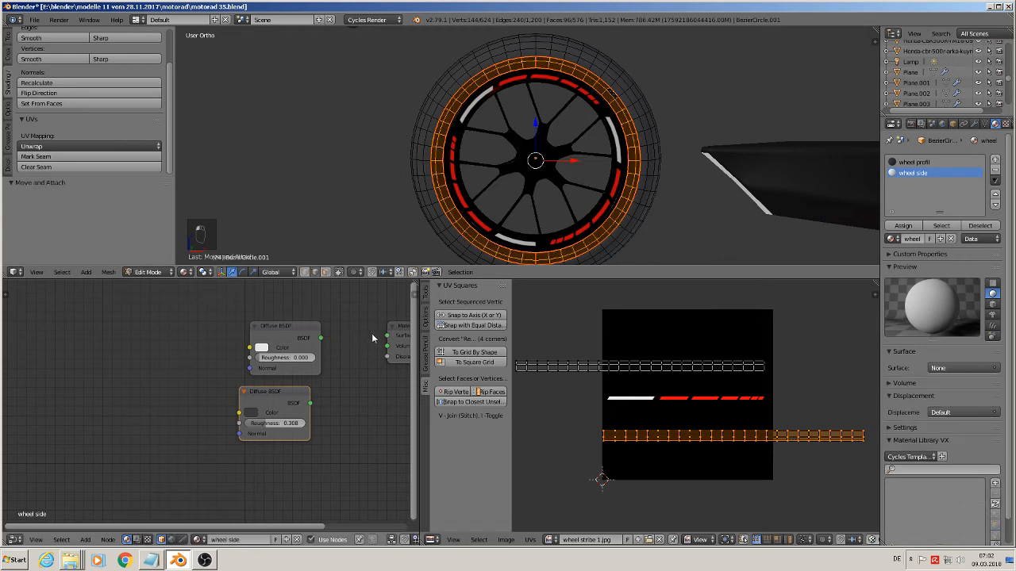
left_click(294, 325)
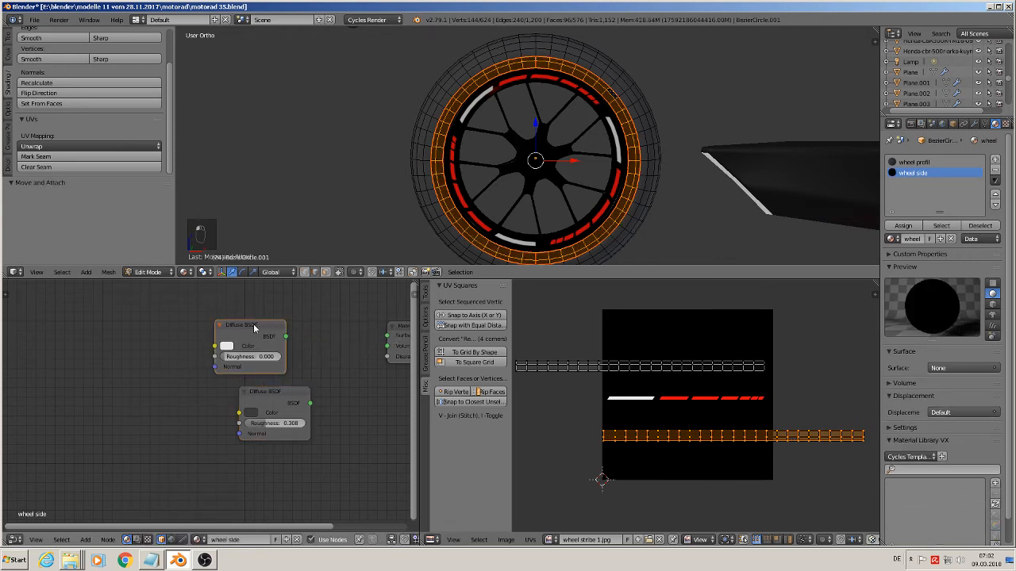
key("x")
left_click_drag(258, 395, 387, 336)
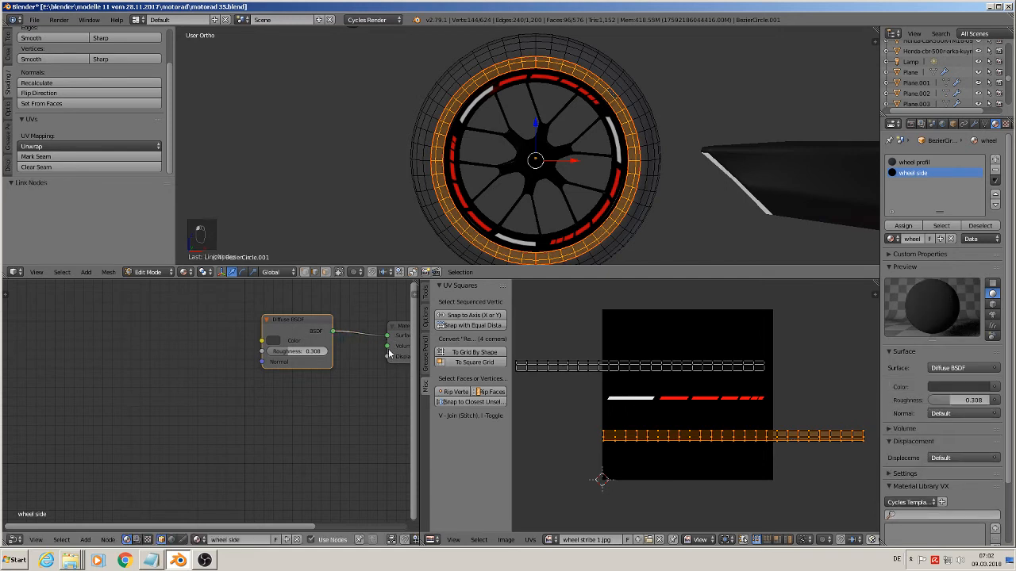
Select the whole tyre mesh and add a Texture Coordinate node to the wheel side material, well ahead of the shader
key("a")
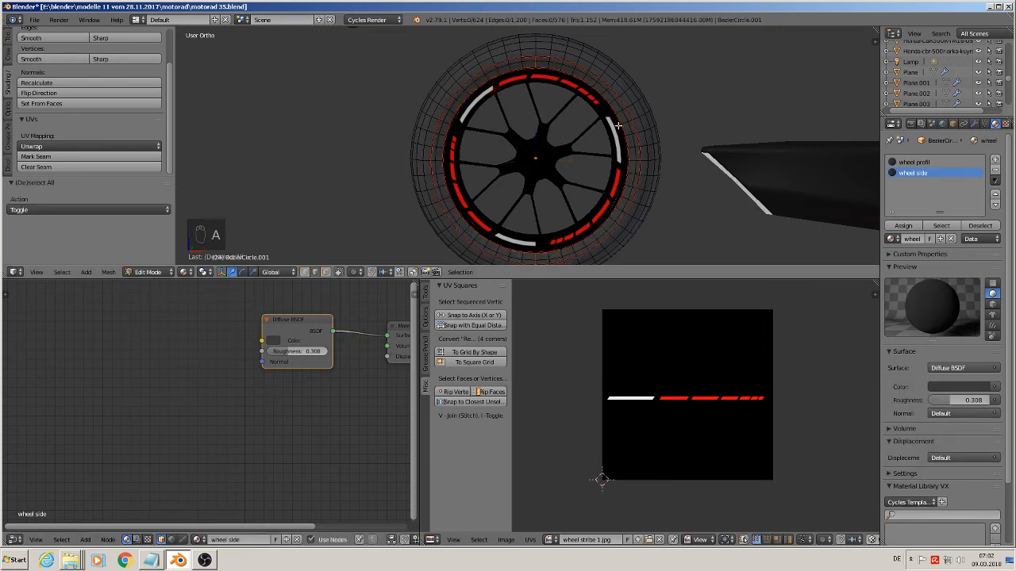
key("a")
scroll(269, 392, "down", 4)
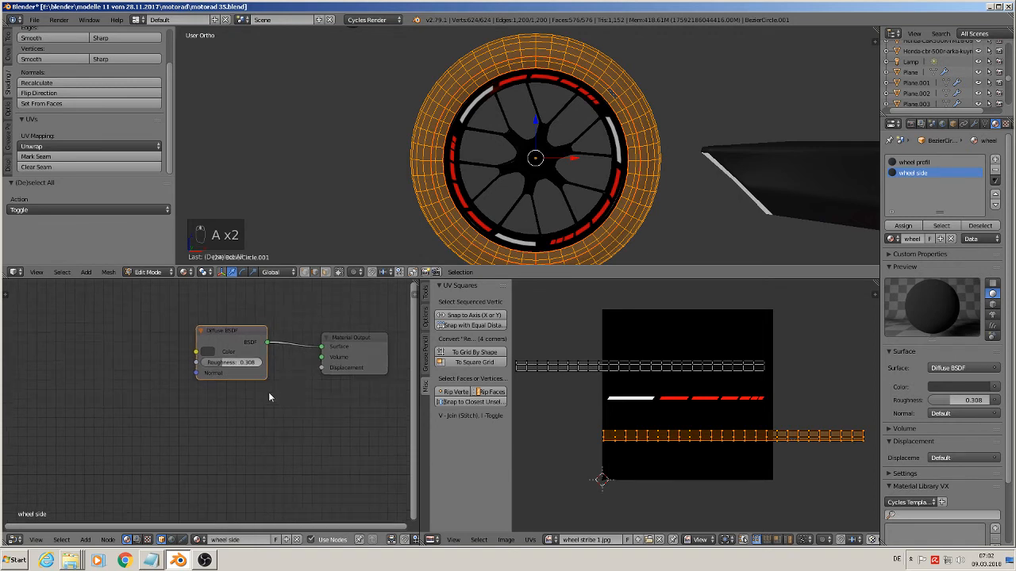
middle_click_drag(232, 451, 333, 468)
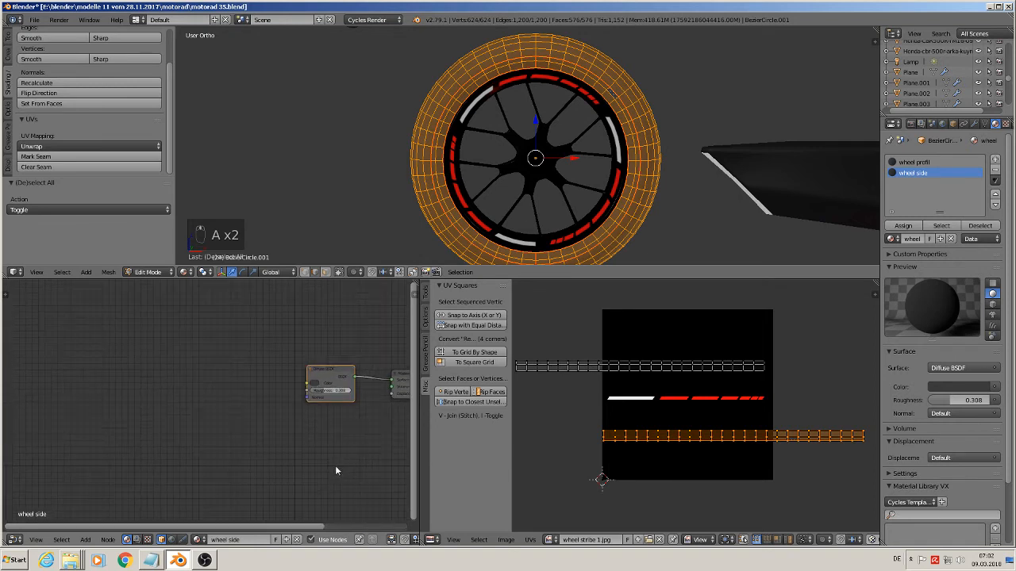
left_click(85, 540)
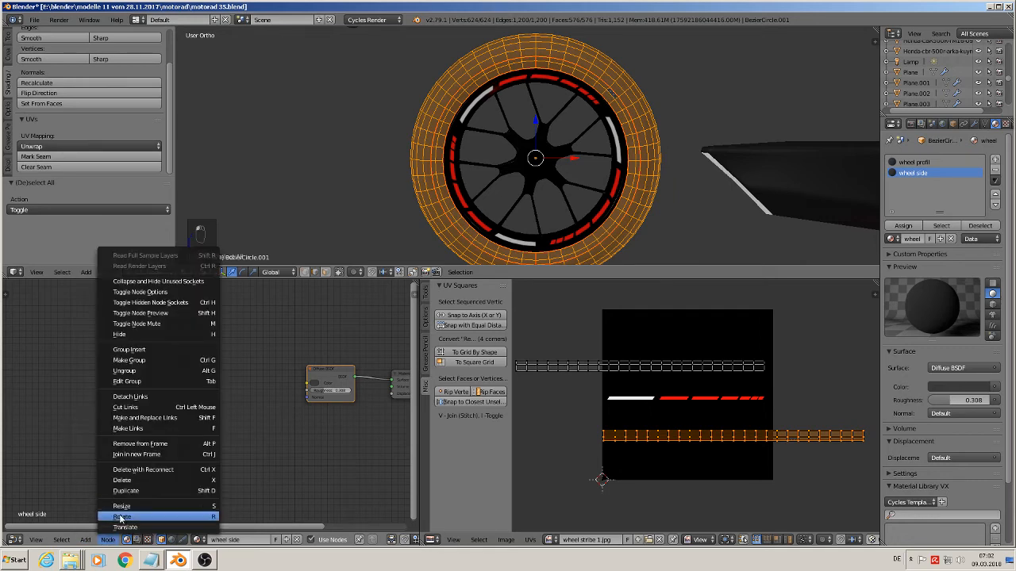
mouse_move(109, 518)
left_click(181, 482)
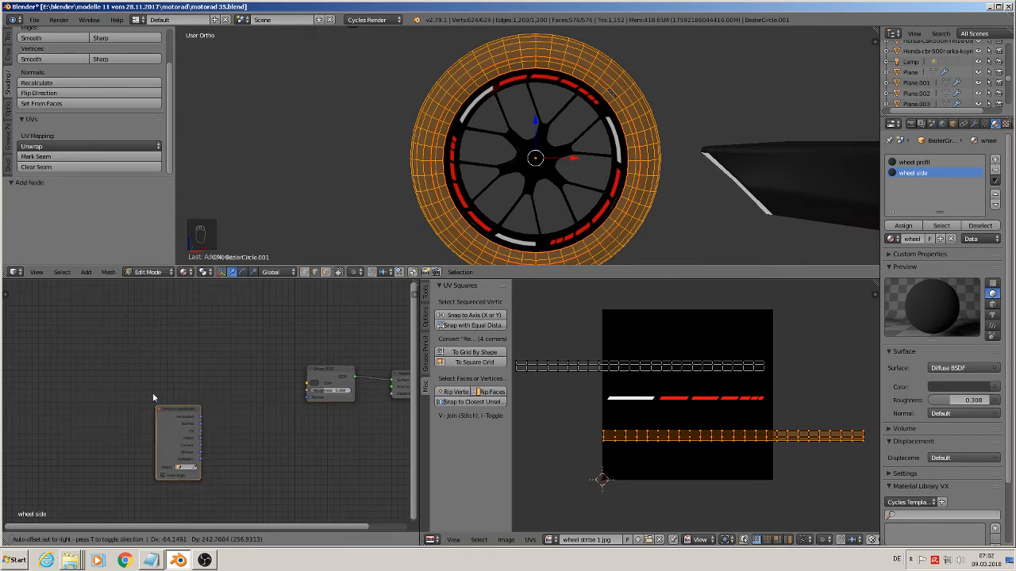
left_click(57, 359)
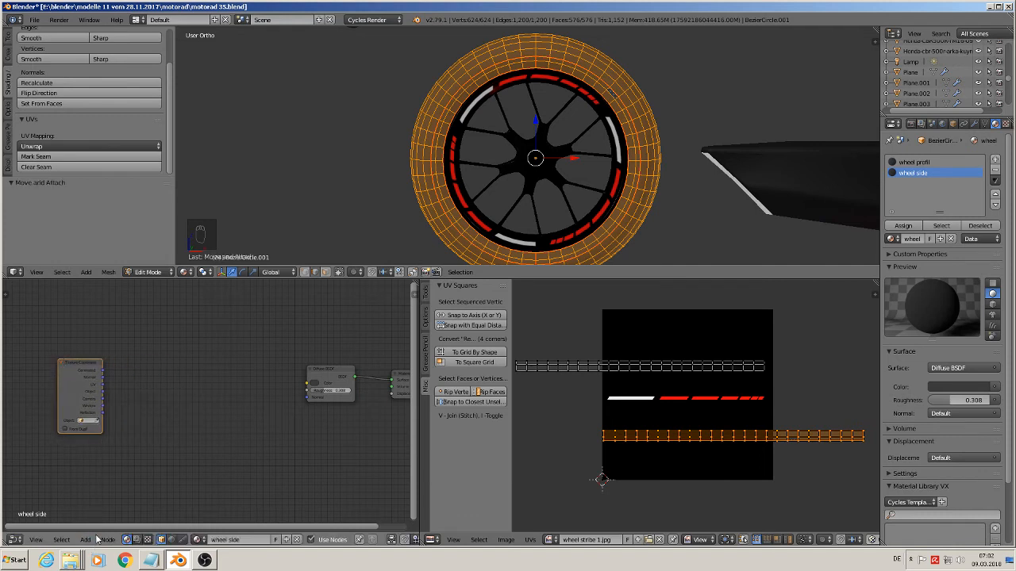
Add a Mapping node beside the Texture Coordinate node
left_click(85, 540)
mouse_move(105, 465)
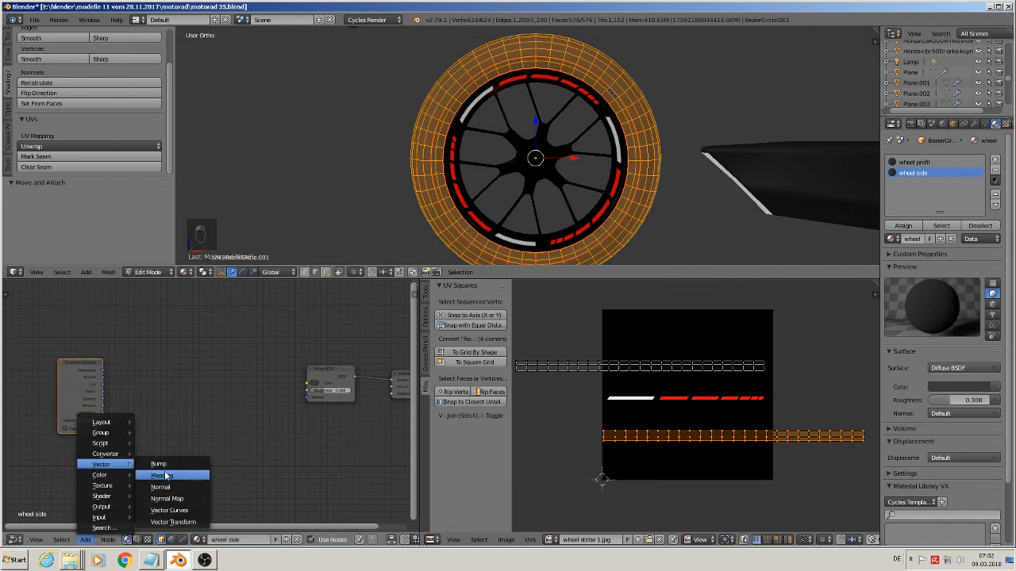
left_click(162, 475)
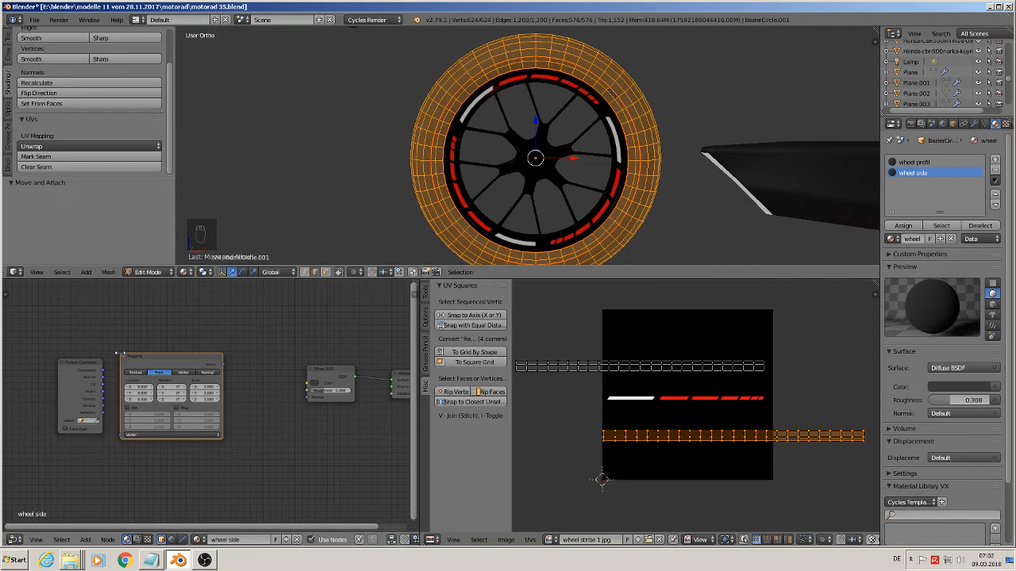
Add an Image Texture node after the Mapping node and shift the Diffuse BSDF to make room for it
left_click(90, 540)
mouse_move(85, 540)
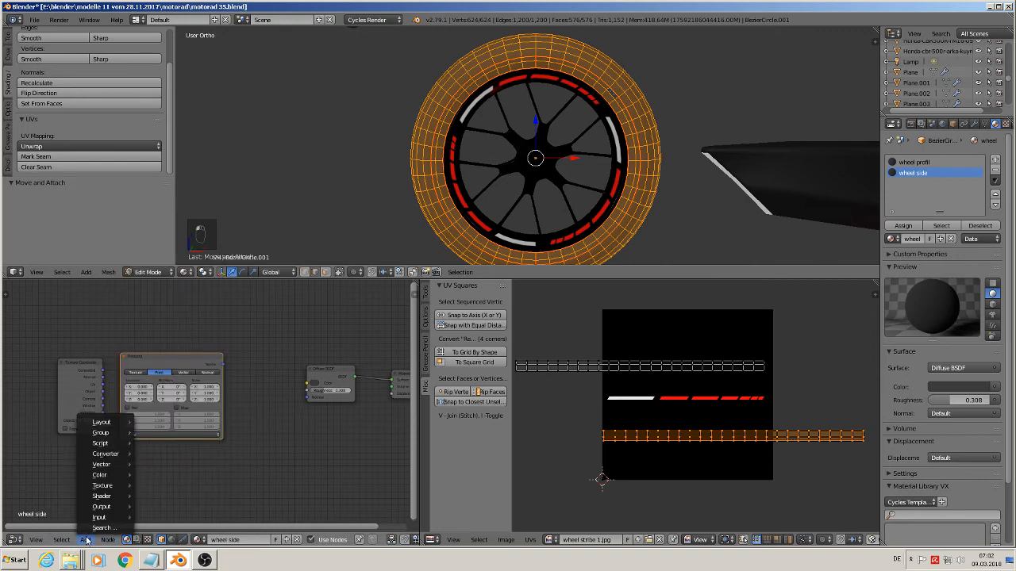
mouse_move(107, 486)
left_click(183, 404)
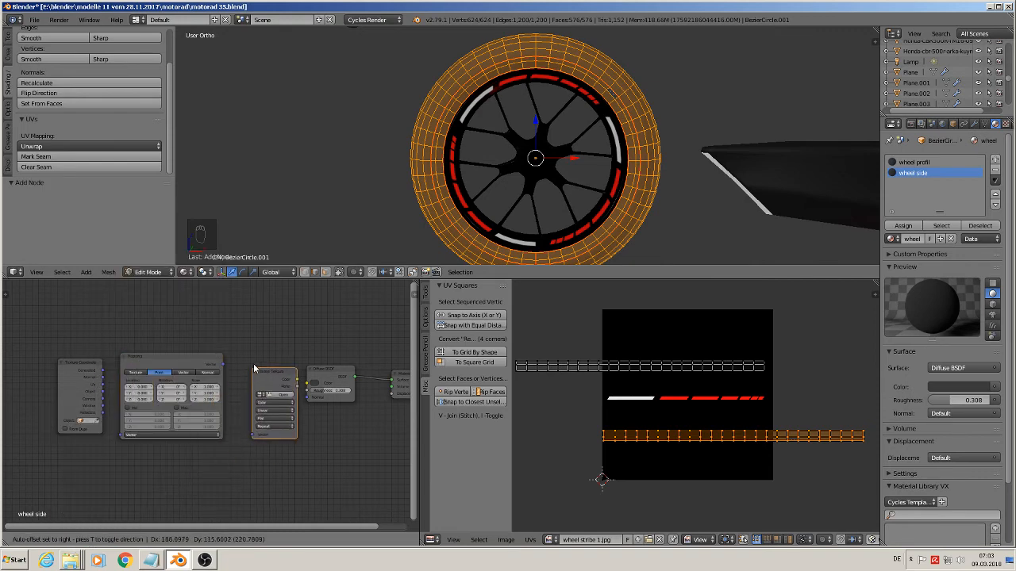
left_click(285, 379)
mouse_move(330, 379)
left_mouse_down()
mouse_move(369, 378)
mouse_move(341, 373)
left_mouse_up()
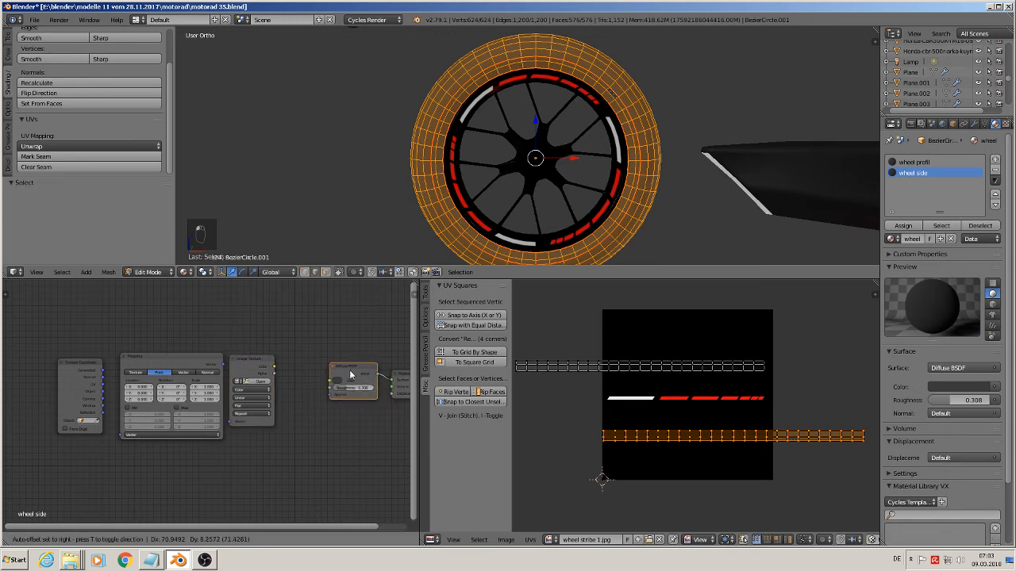
left_click_drag(274, 362, 281, 355)
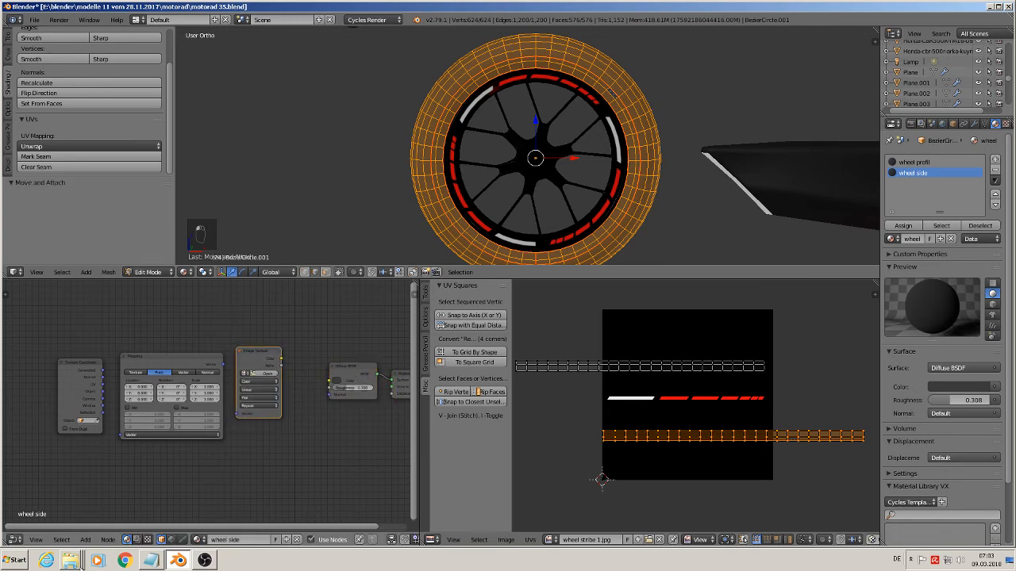
Add a Normal Map node below the Diffuse BSDF and space the shader and Material Output nodes further apart
left_click(86, 540)
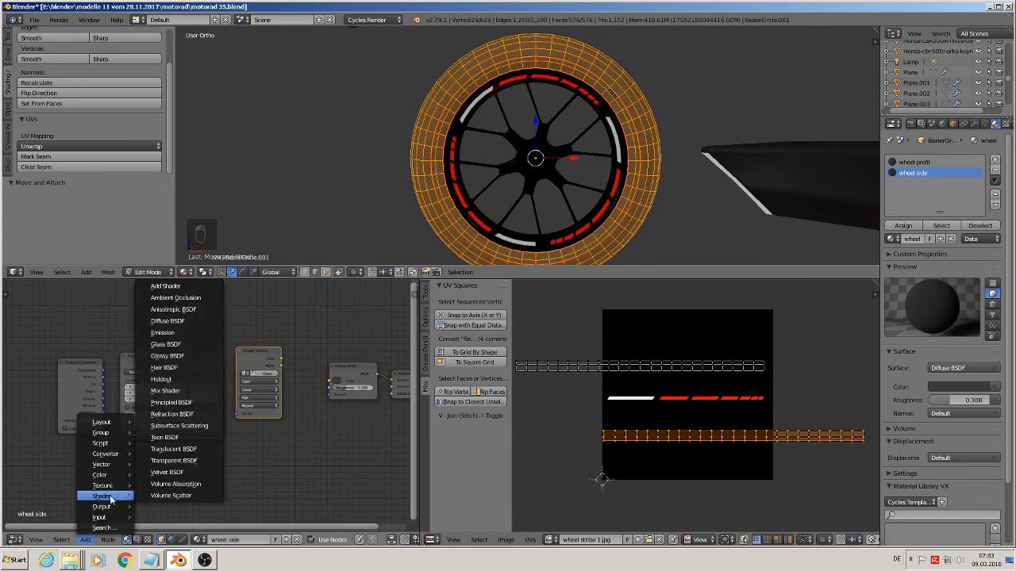
mouse_move(111, 465)
left_click(171, 499)
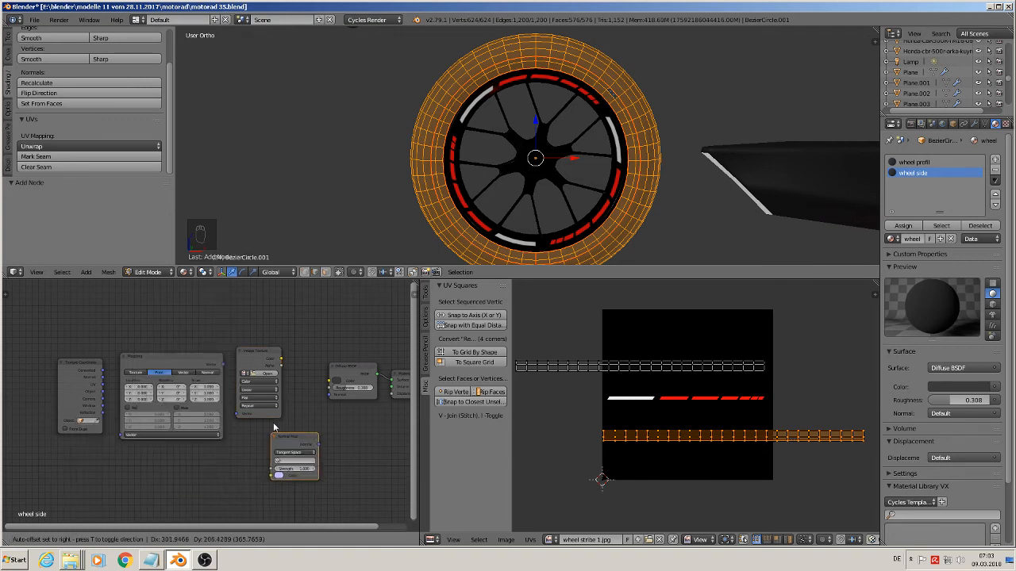
left_click(325, 425)
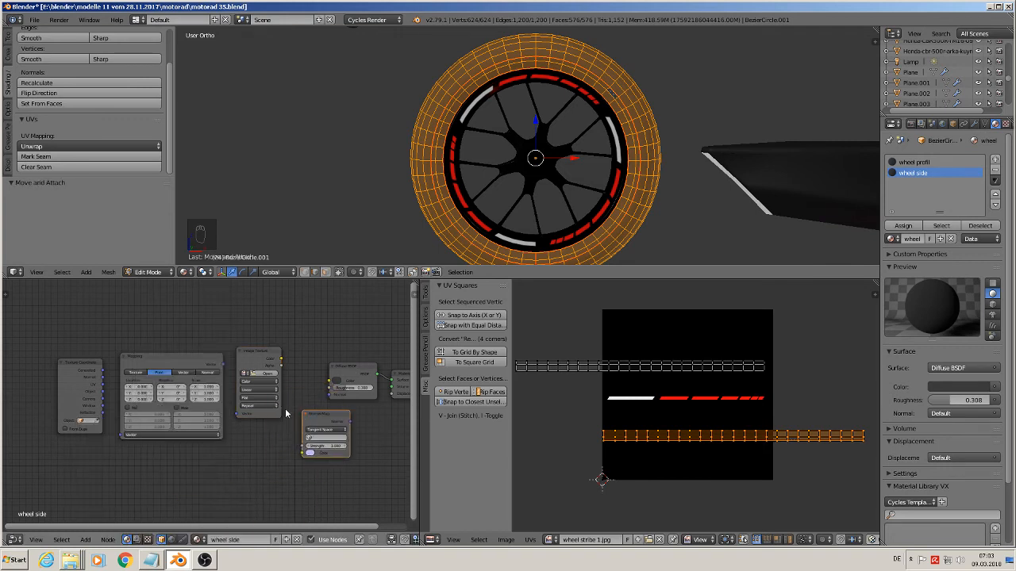
scroll(290, 414, "down", 1)
left_click_drag(392, 387, 418, 386)
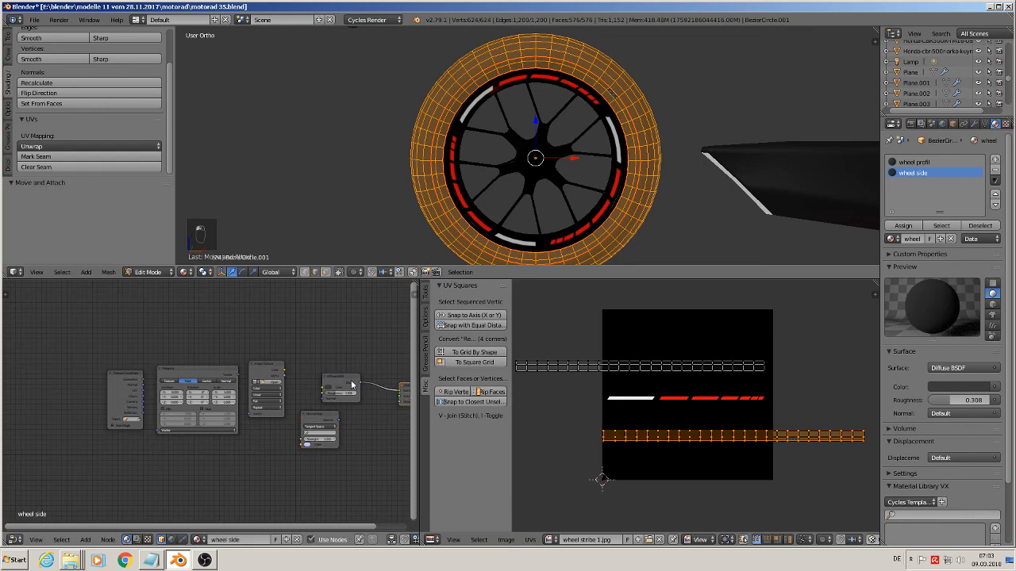
left_click_drag(351, 380, 375, 397)
scroll(205, 466, "up", 3)
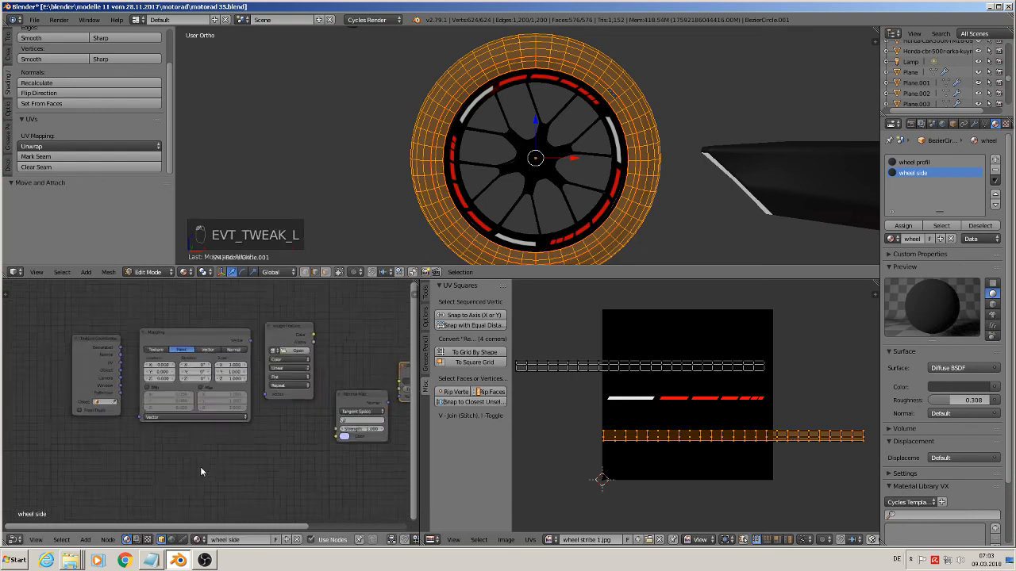
middle_click_drag(221, 428, 274, 454)
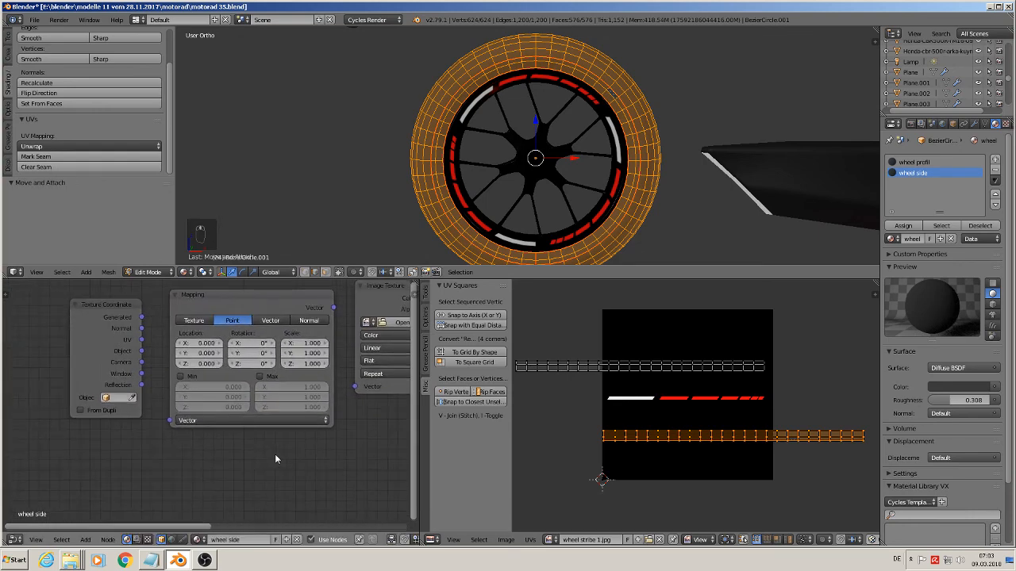
scroll(236, 414, "up", 1)
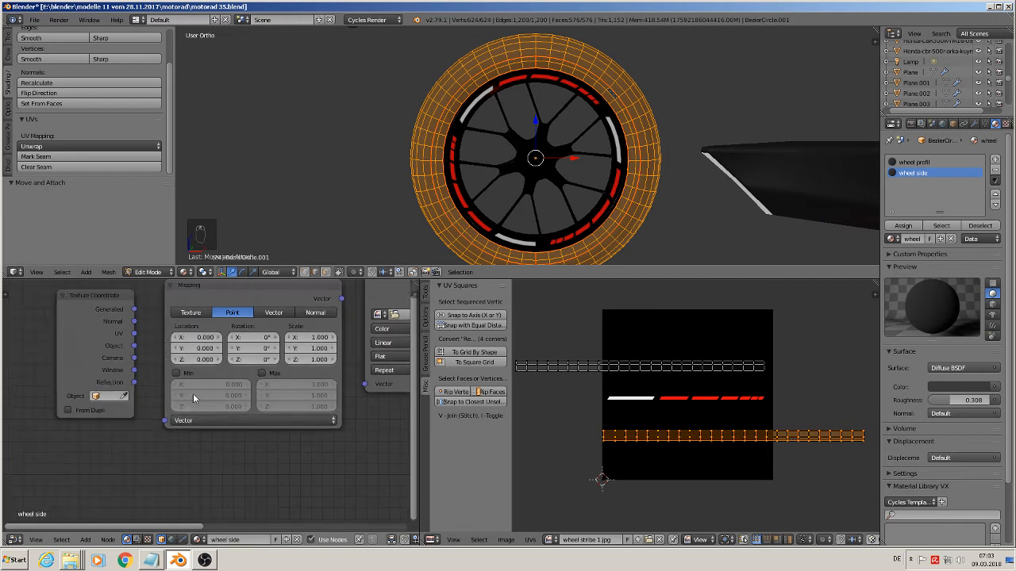
Link the Texture Coordinate node's UV output through the Mapping node, set to Texture, into the Image Texture node's Vector input
left_click_drag(134, 334, 181, 422)
left_click(191, 312)
middle_click_drag(381, 409, 218, 457)
left_click_drag(176, 346, 205, 432)
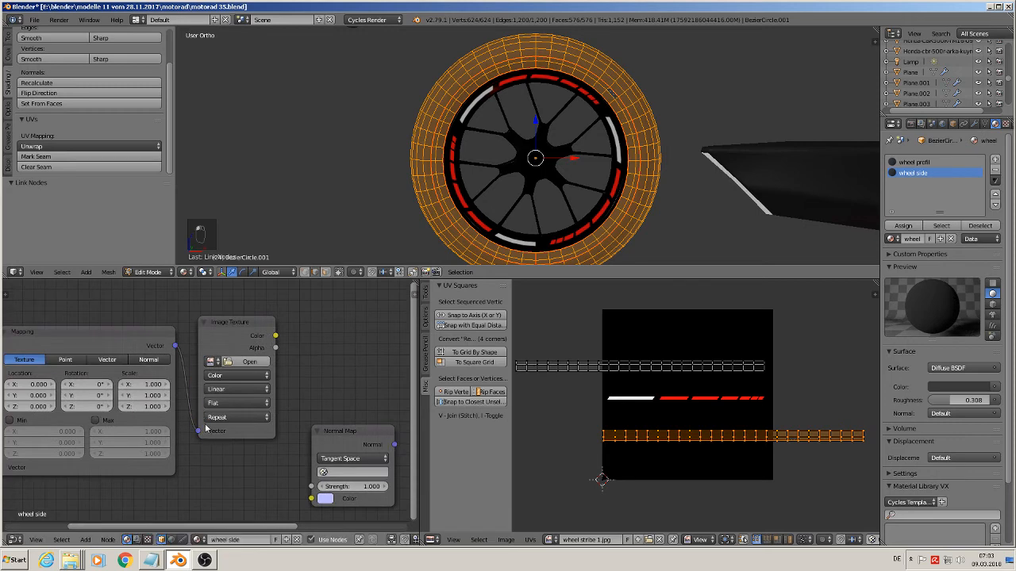
Load dot text uv normalmap.png from the motorad textures folder into the Image Texture node
left_click(243, 362)
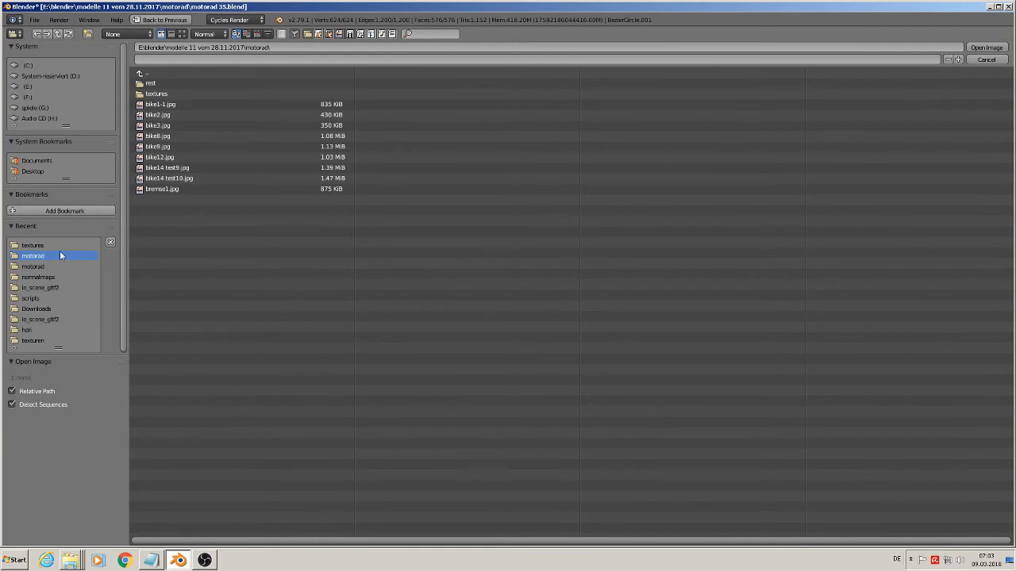
left_click(157, 94)
left_click(185, 34)
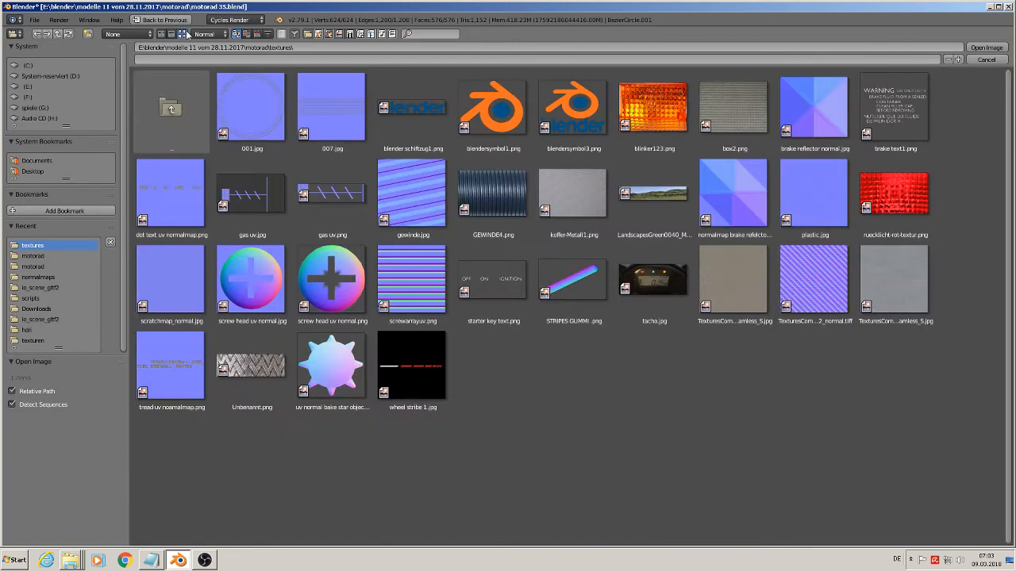
double_click(173, 203)
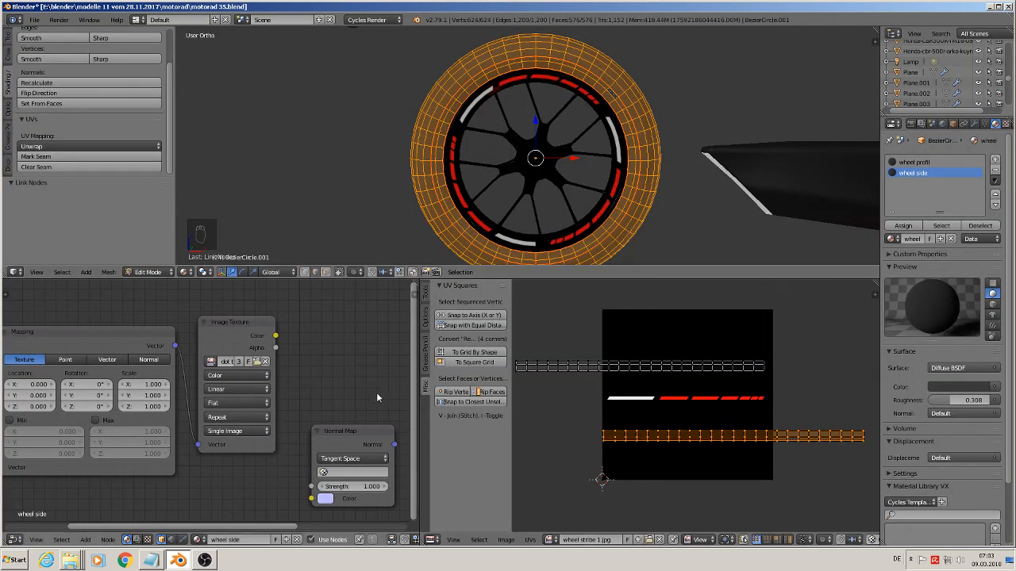
Feed the image colour into the Normal Map node, choose UVMap there, and link its normal output to the Diffuse BSDF
middle_click_drag(376, 392, 175, 358)
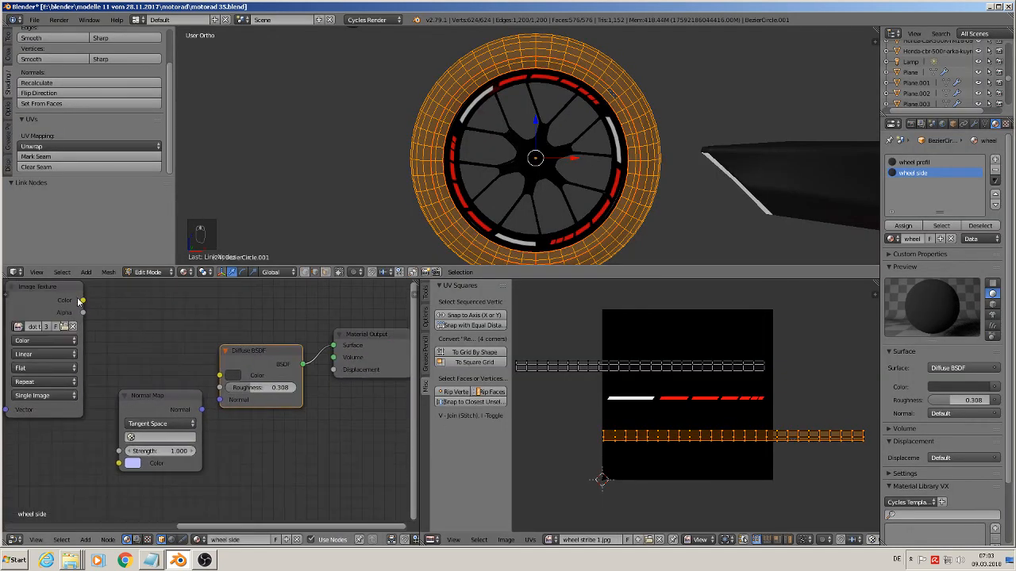
left_click_drag(81, 301, 119, 464)
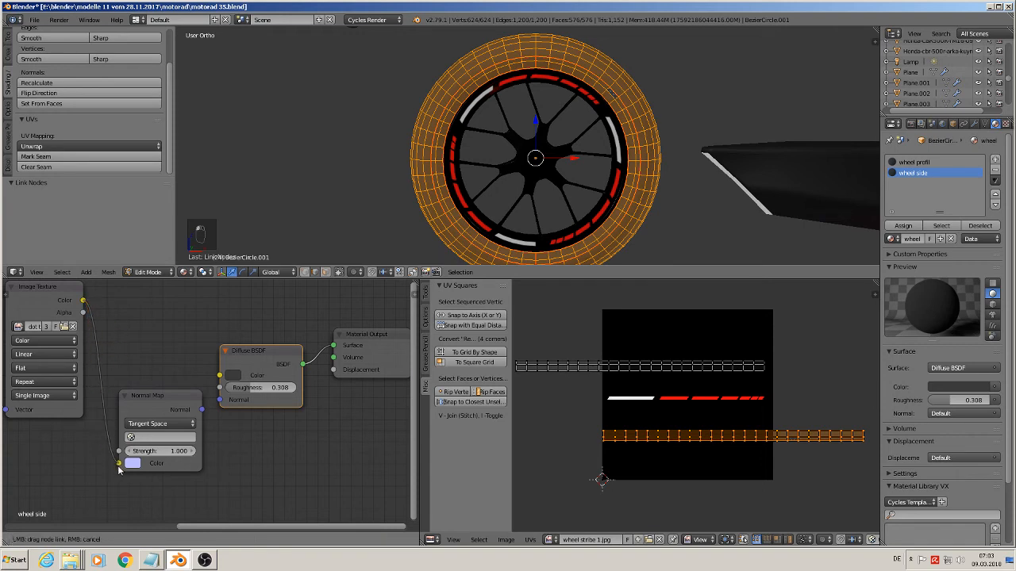
left_click(146, 436)
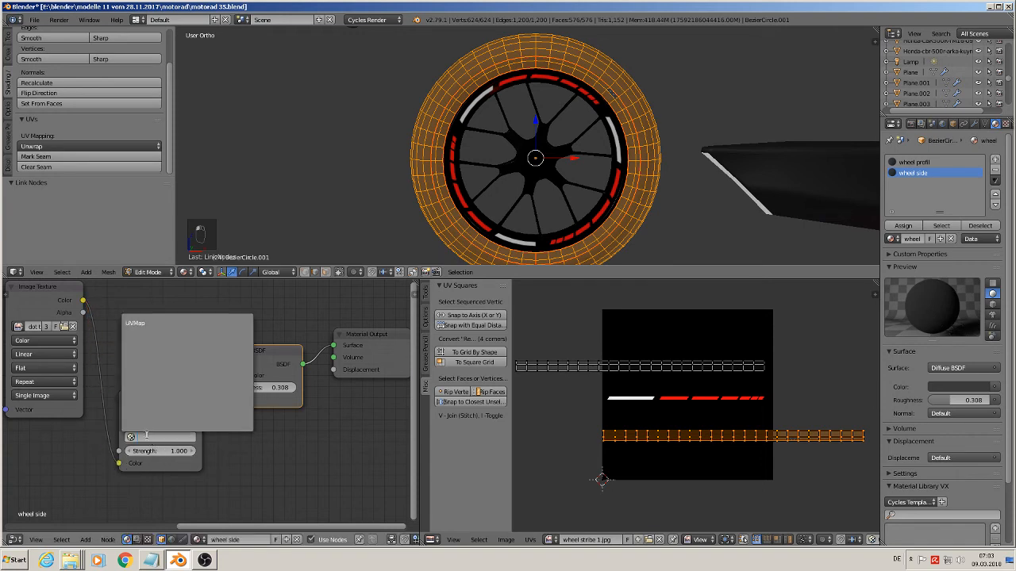
left_click(157, 326)
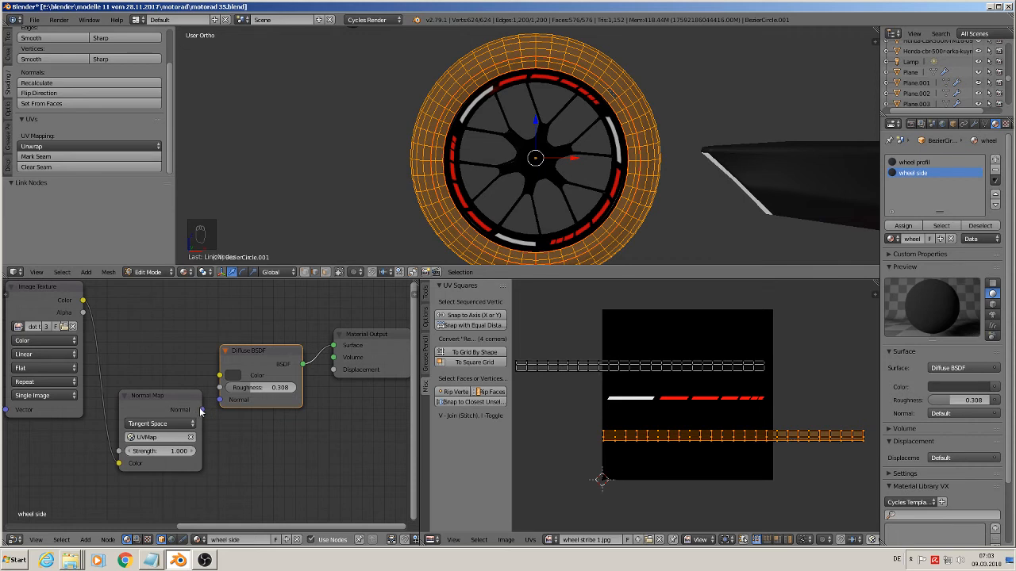
mouse_move(202, 409)
left_mouse_down()
mouse_move(228, 404)
mouse_move(220, 400)
left_mouse_up()
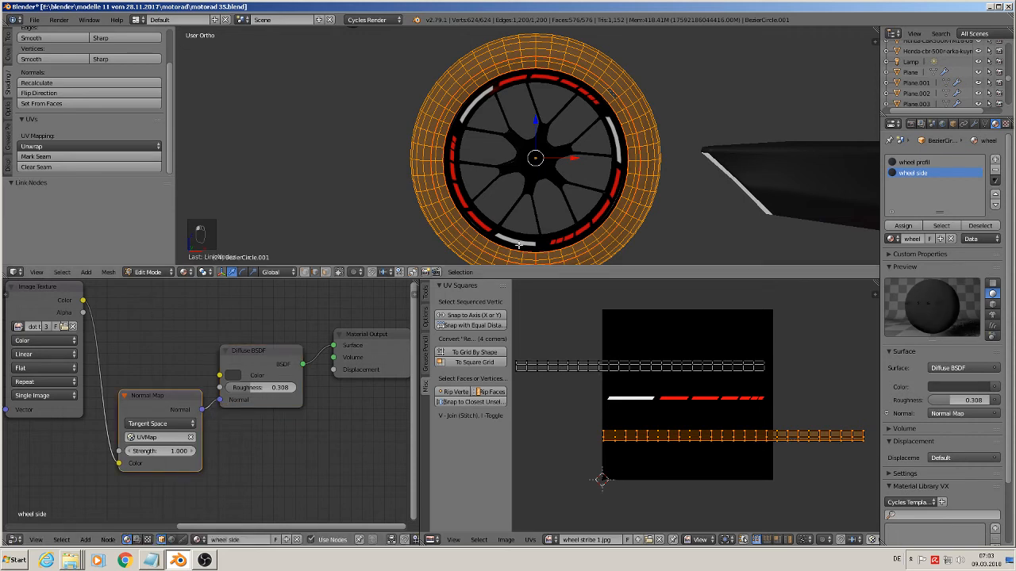
Display dot text uv normalmap.png behind the tyre's UV strips in the UV editor
left_click(550, 539)
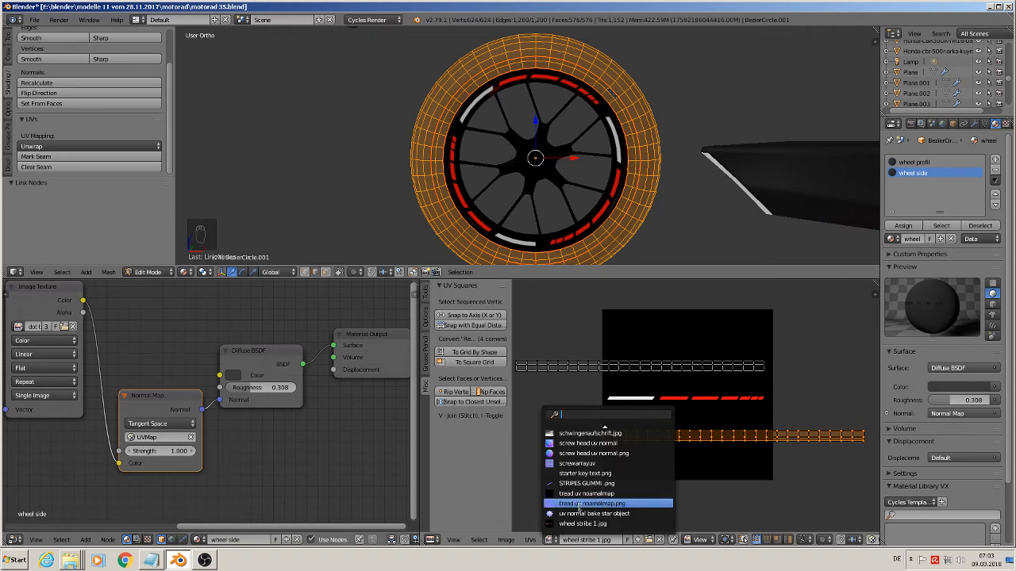
type("do")
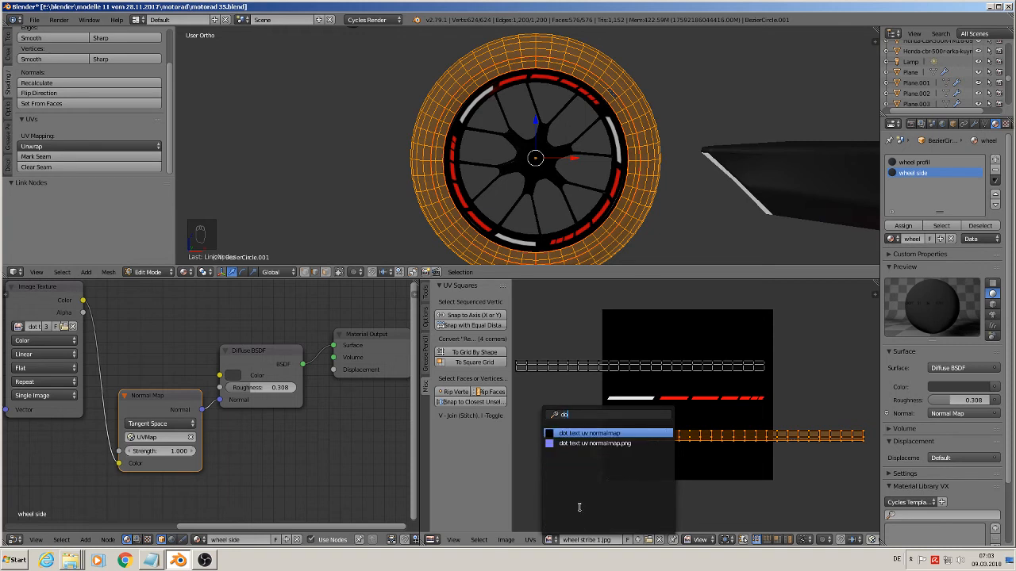
left_click(632, 443)
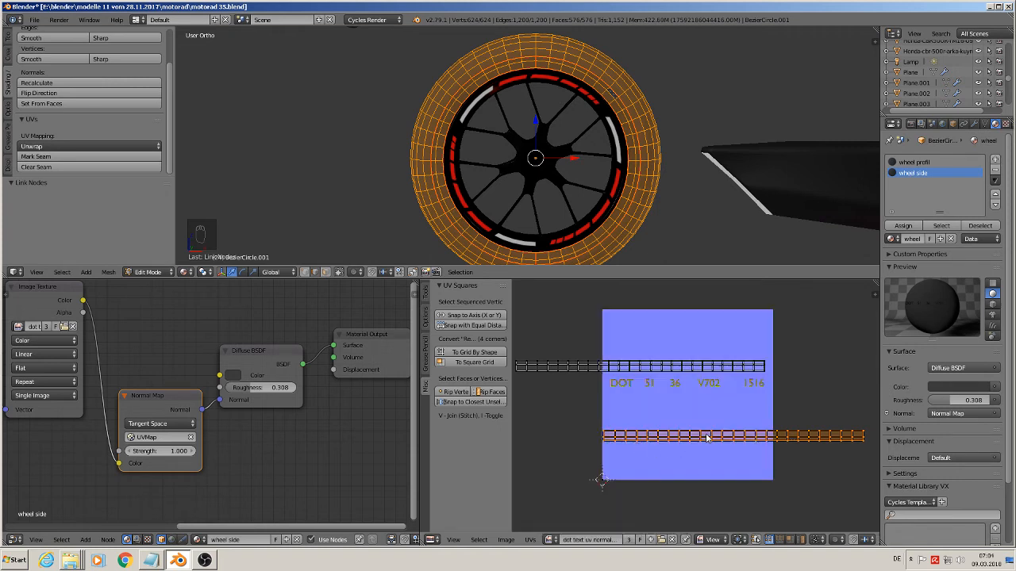
Move the selected UV strip about -0.26 in X and 0.30 in Y onto the DOT lettering and inspect the tyre in Object Mode
key("g")
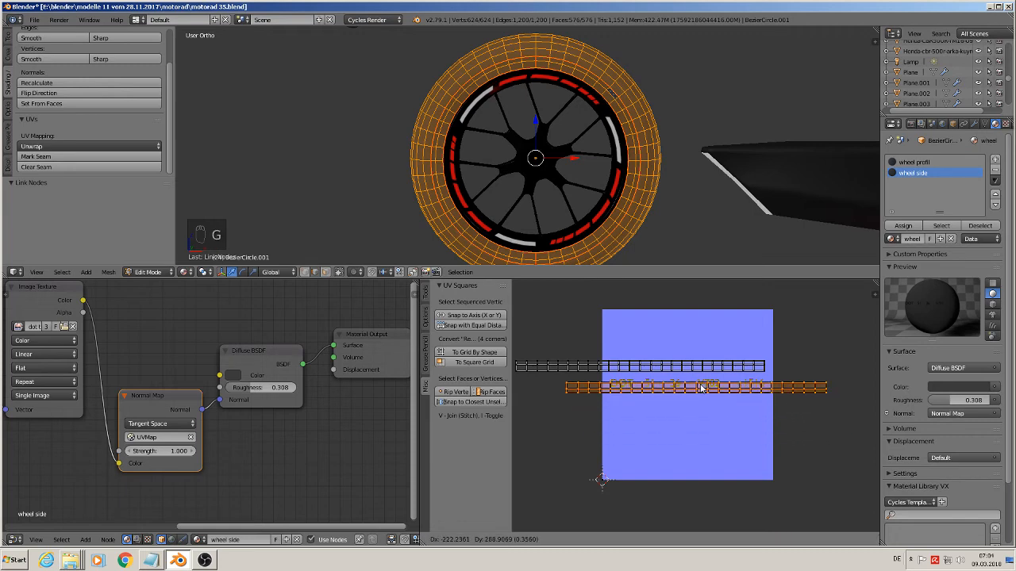
left_click(693, 385)
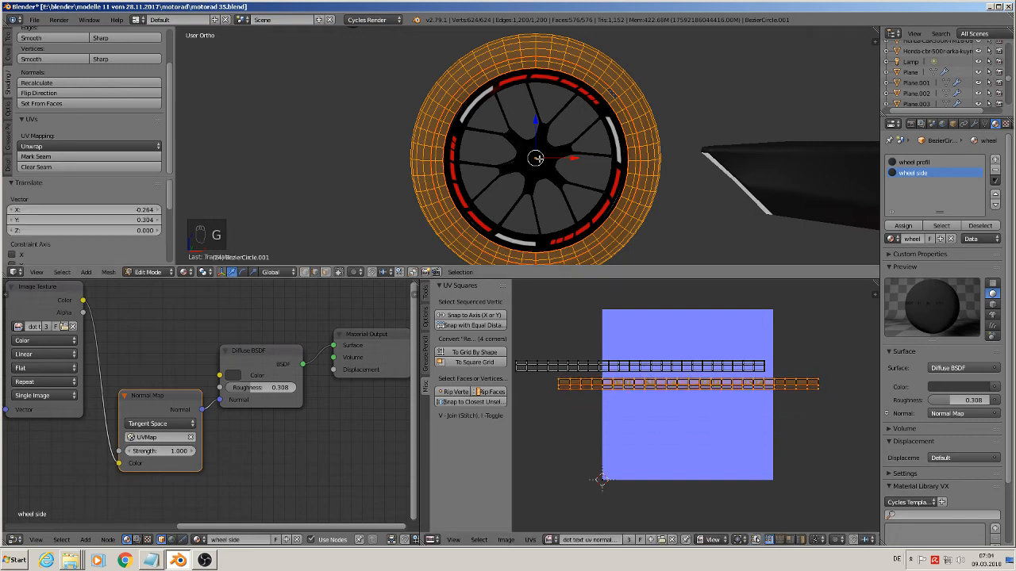
scroll(627, 139, "up", 4)
key("Tab")
scroll(671, 164, "up", 2)
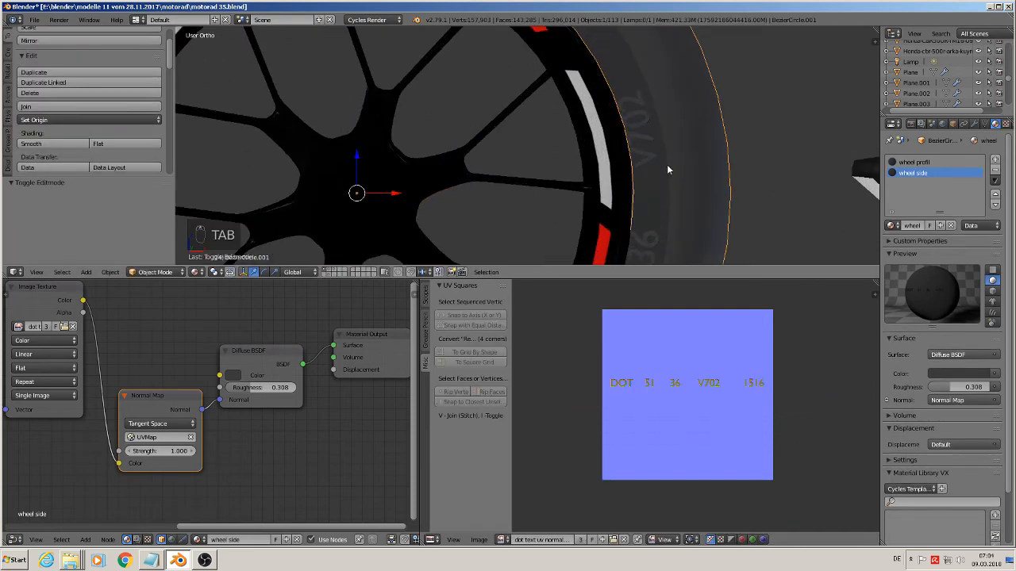
middle_click_drag(651, 147, 672, 140, "shift")
scroll(681, 163, "down", 5)
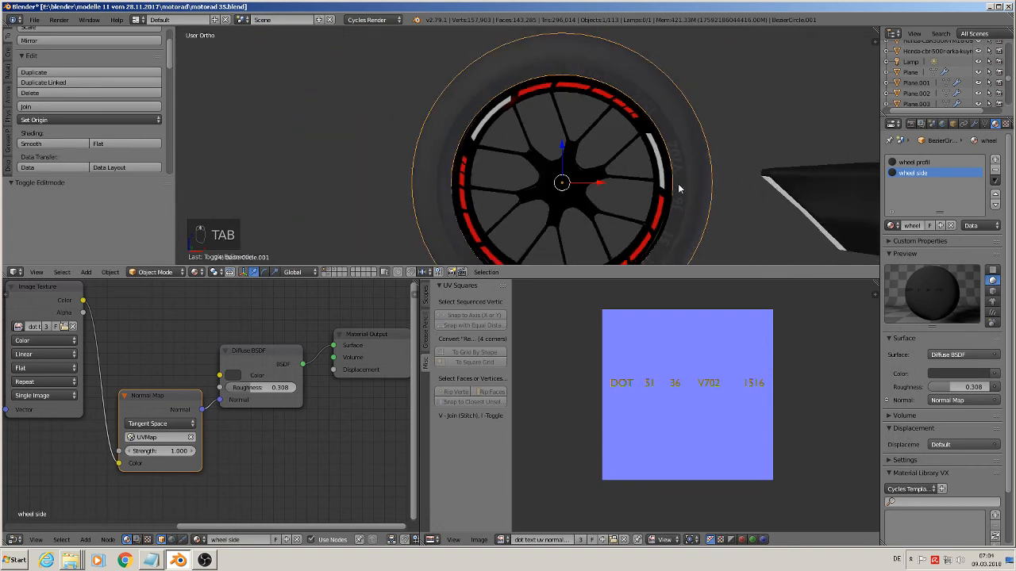
middle_click_drag(664, 248, 681, 166, "shift")
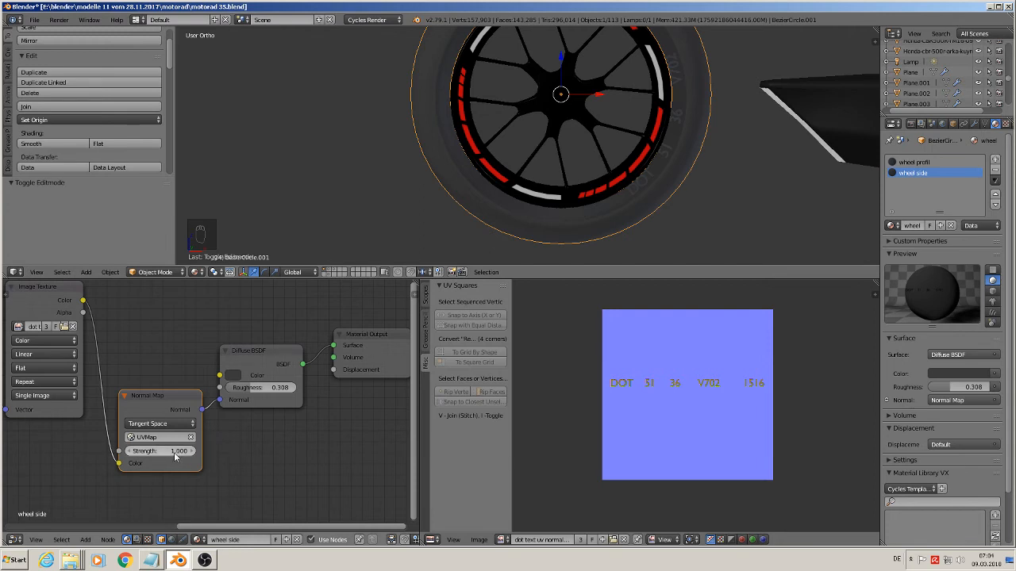
middle_click_drag(635, 198, 696, 108)
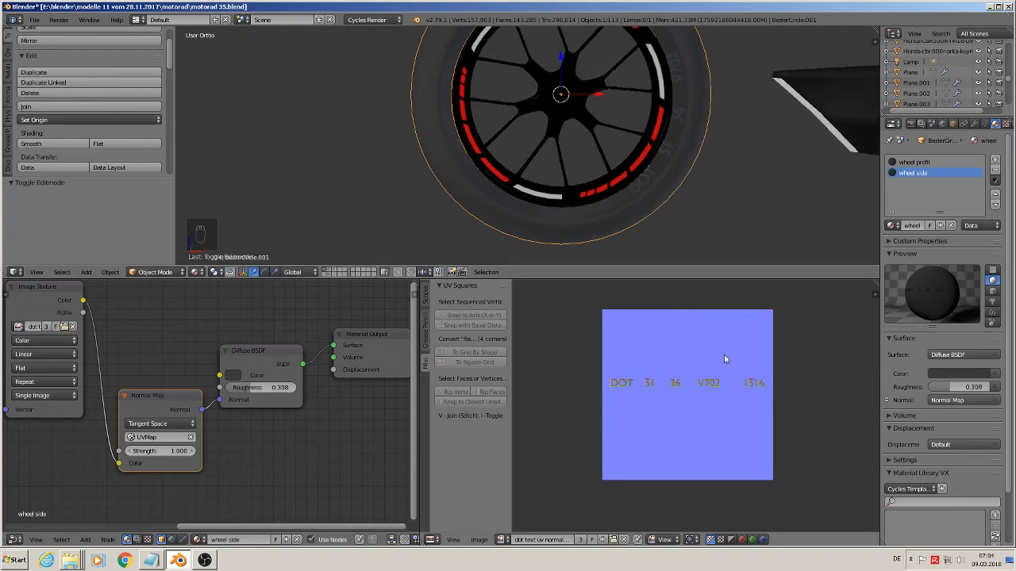
Scale up the selected UV strip around the DOT lettering and check the text on the tyre in Object Mode
scroll(759, 437, "up", 1)
key("Tab")
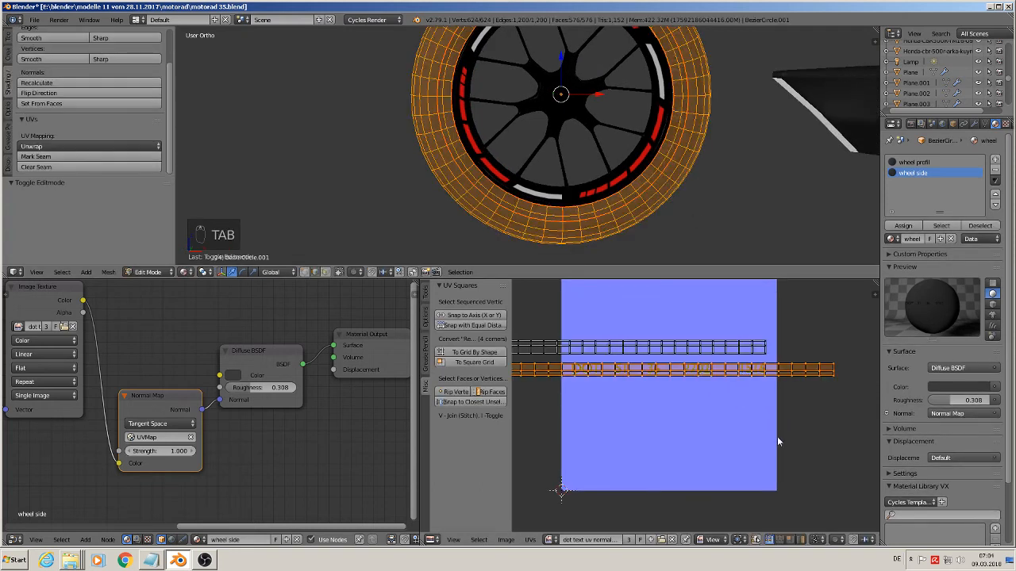
key("s")
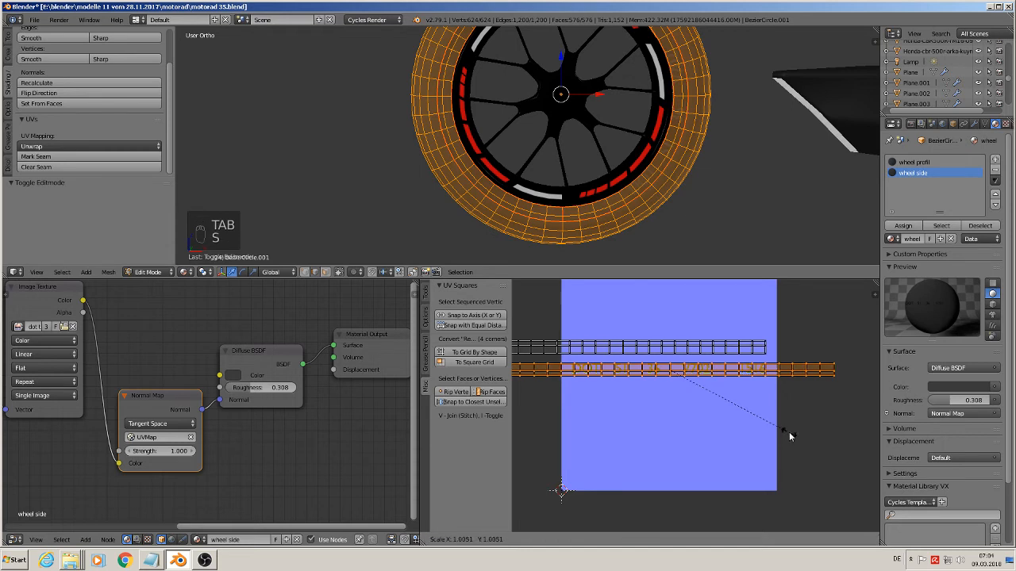
left_click(844, 493)
key("Tab")
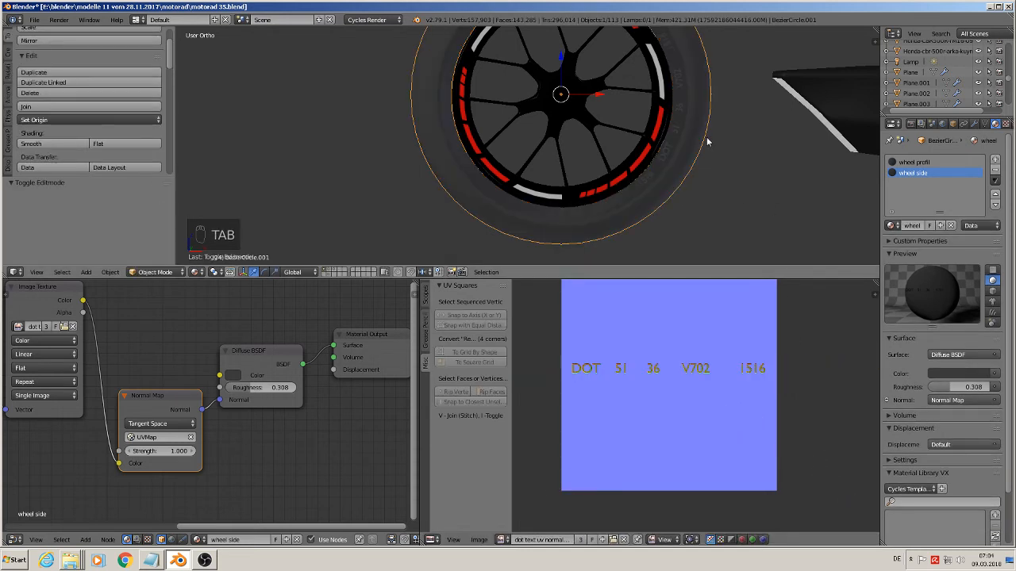
middle_click_drag(707, 141, 716, 238, "shift")
Enlarge the UV strip further to shrink the DOT lettering on the tyre, and review the whole wheel in Object Mode
key("Tab")
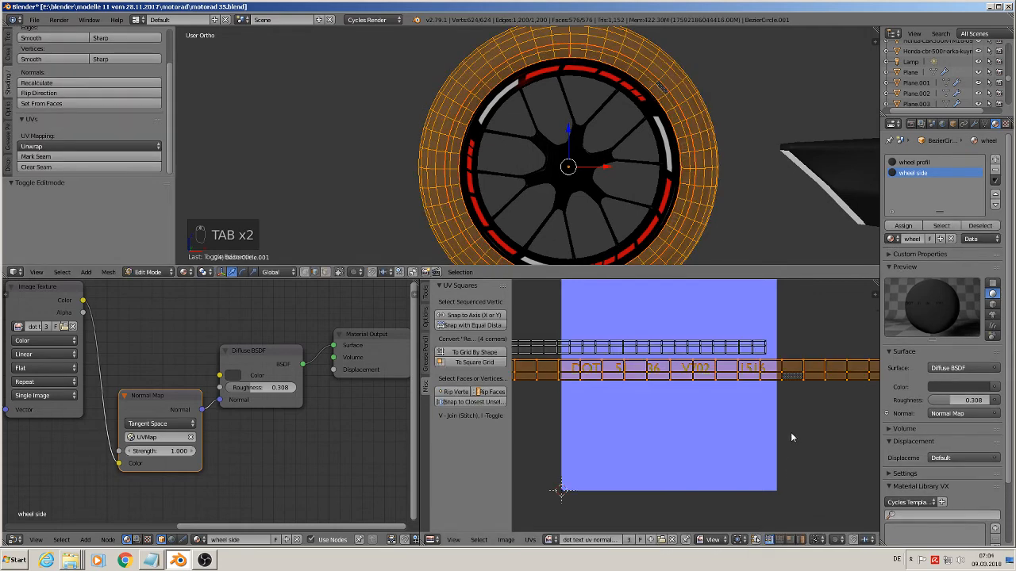
key("s")
left_click(836, 457)
key("Tab")
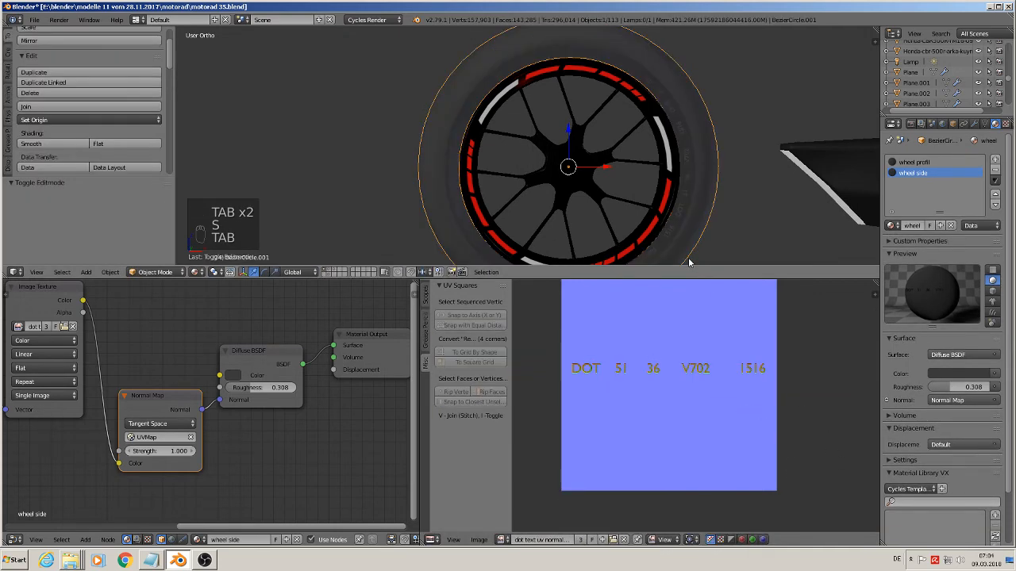
middle_click_drag(688, 262, 687, 191, "shift")
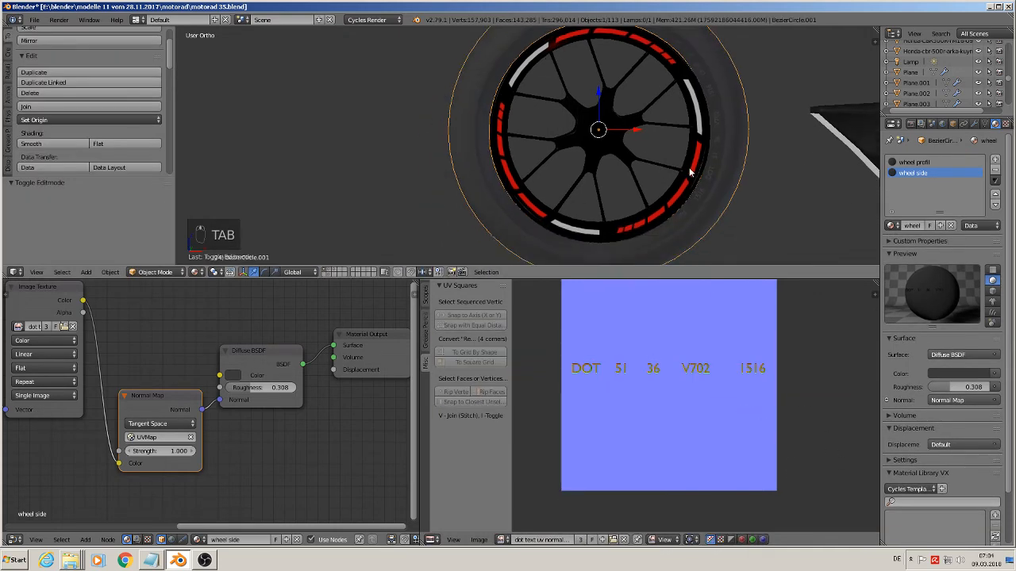
scroll(683, 189, "down", 2)
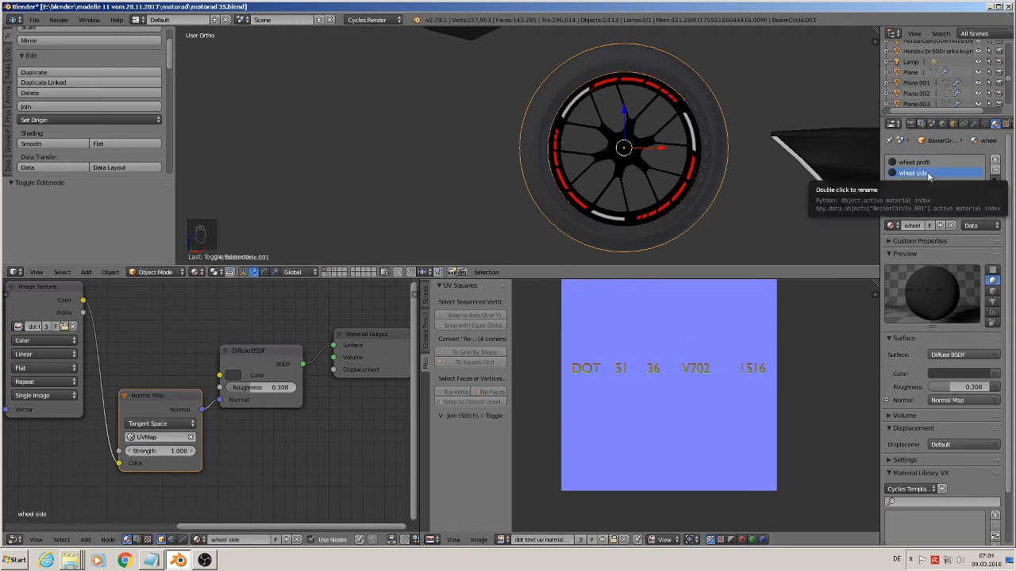
Add a third material slot to the tyre and give it the existing wheel side material
left_click(996, 161)
left_click(890, 225)
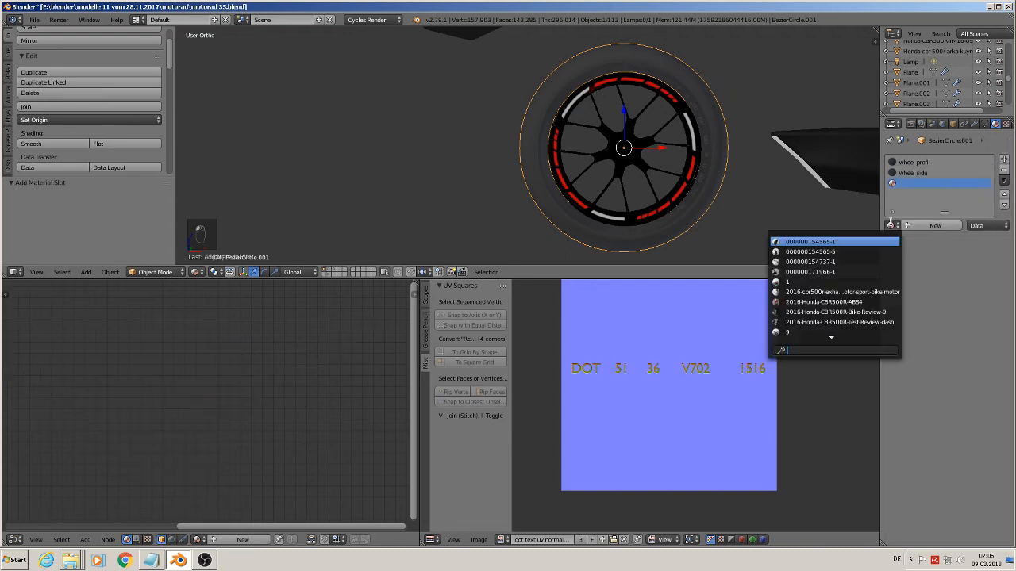
type("we")
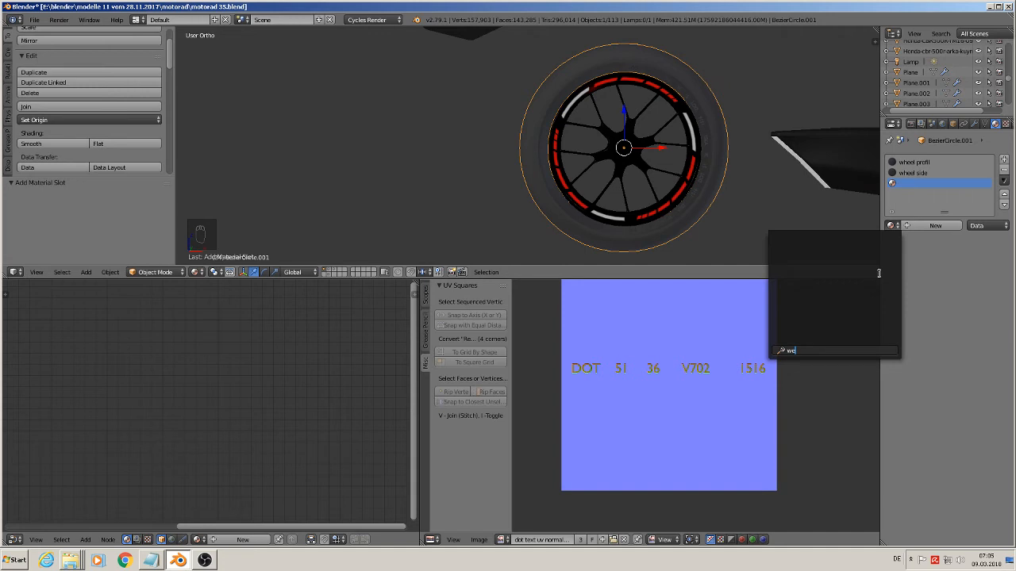
key("BackSpace")
type("h")
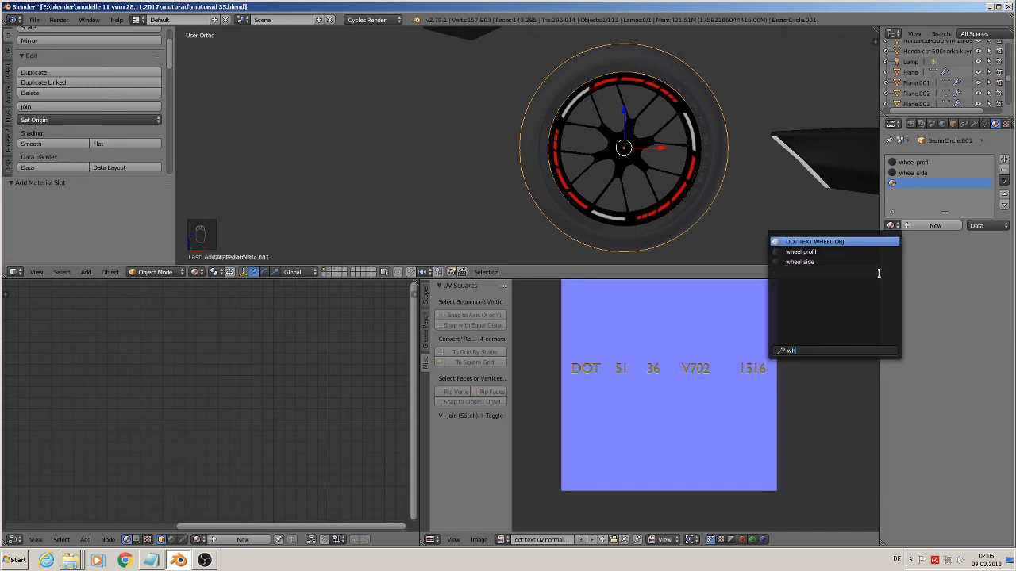
left_click(826, 262)
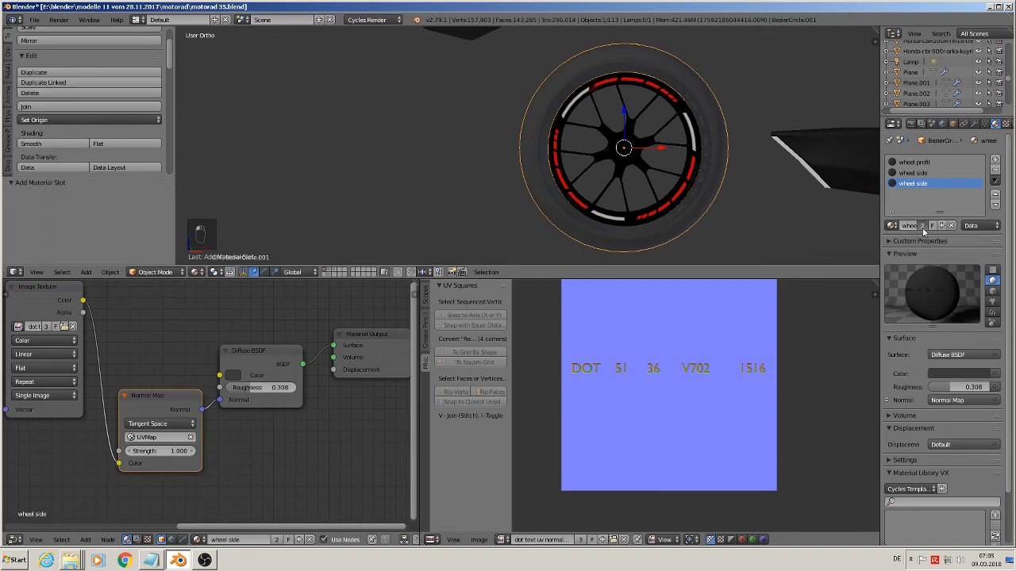
Make the third slot's material a single-user copy and rename it wheel side2
left_click(923, 226)
left_click(912, 225)
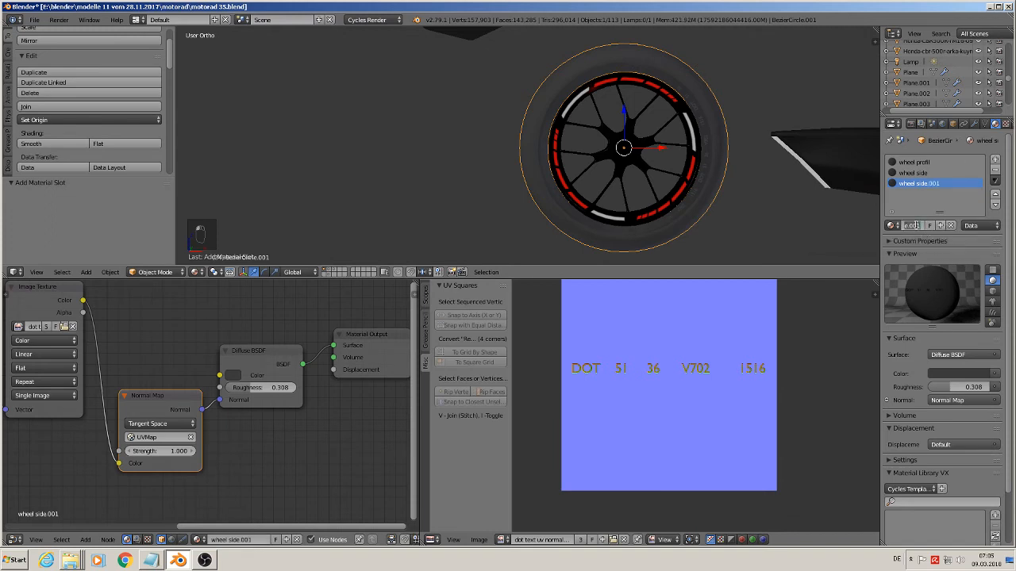
left_click(907, 225)
key("BackSpace")
key("BackSpace")
key("BackSpace")
key("BackSpace")
type("2")
key("Return")
Load tread uv noamalmap.png from the motorad textures folder into the Image Texture node of the wheel side2 material
scroll(290, 423, "down", 3)
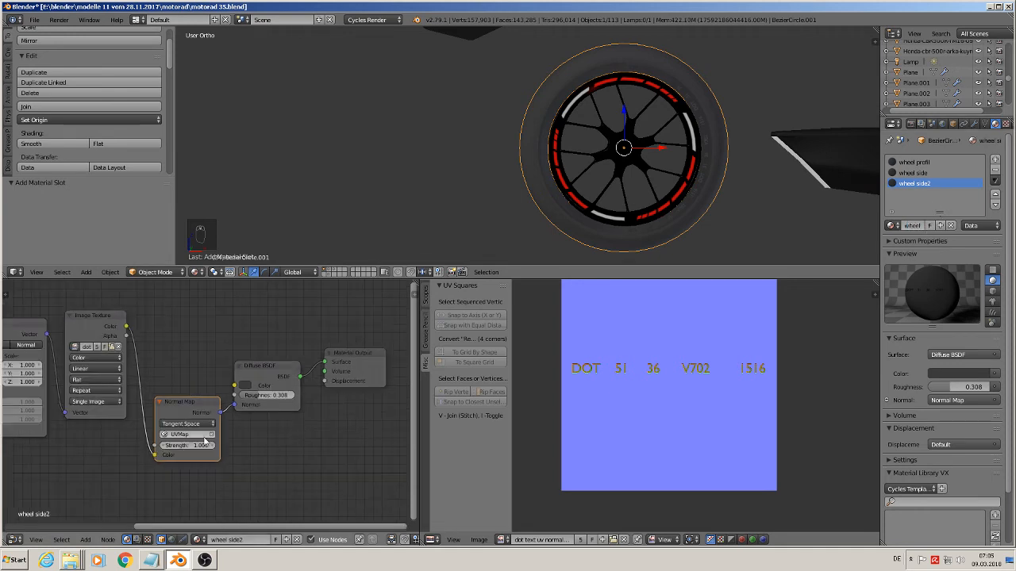
middle_click_drag(204, 440, 323, 443)
scroll(293, 426, "up", 2)
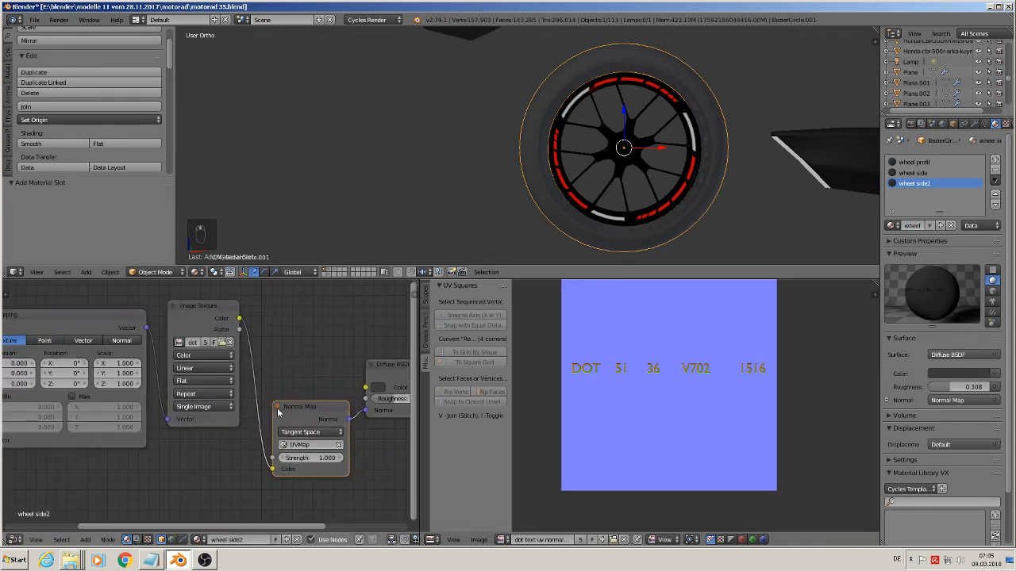
left_click(223, 343)
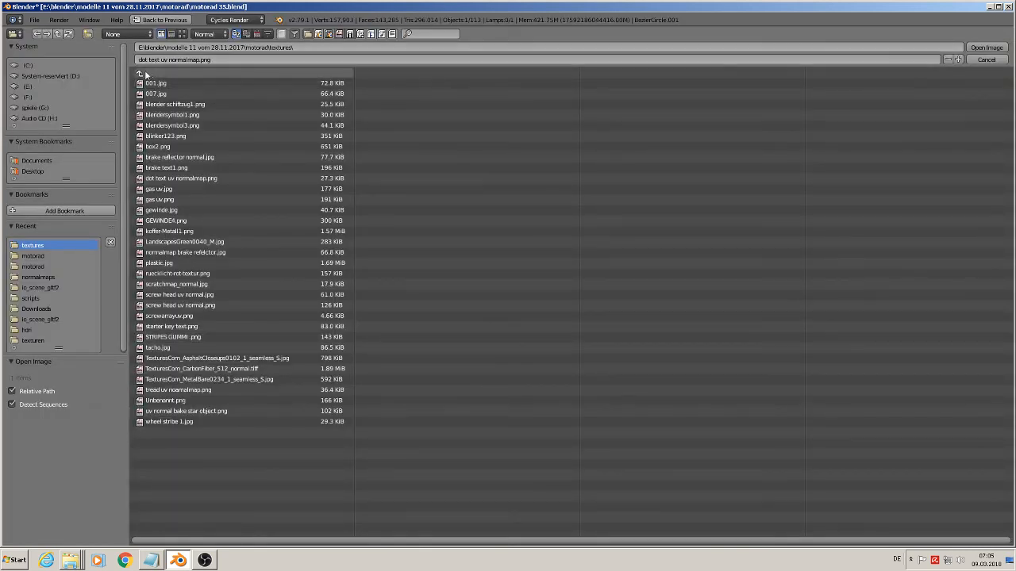
left_click(33, 255)
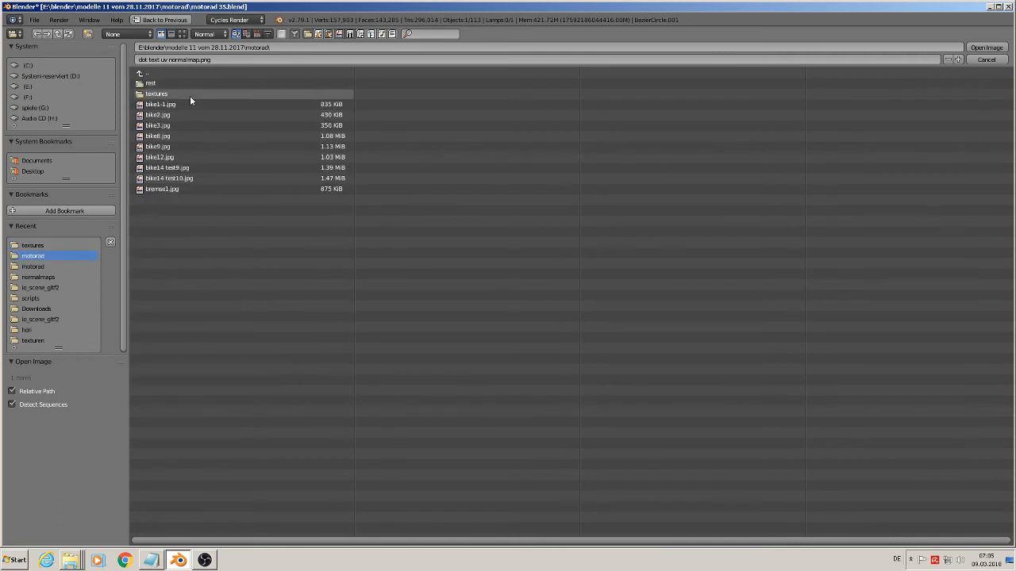
left_click(190, 95)
left_click(182, 33)
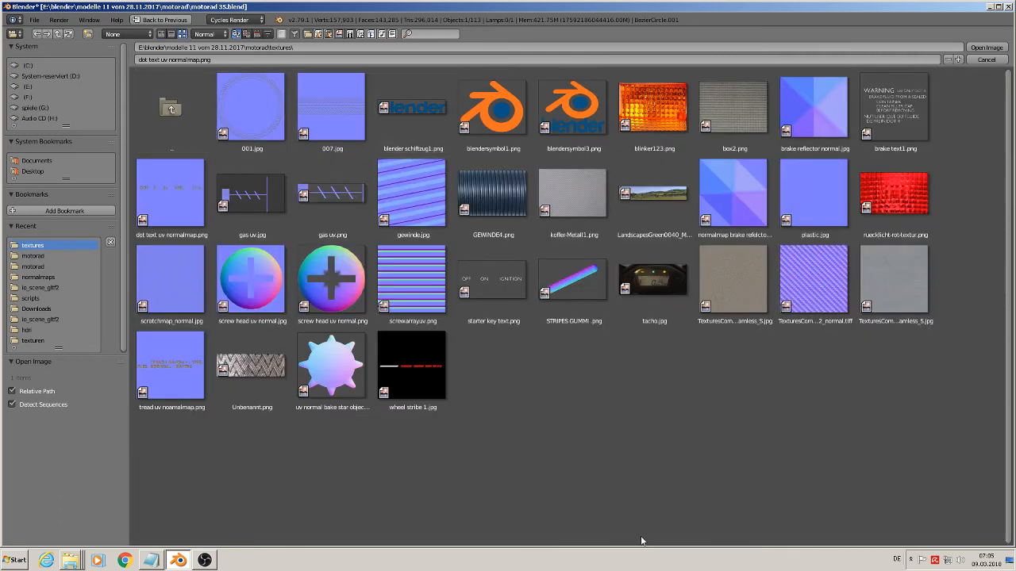
double_click(170, 388)
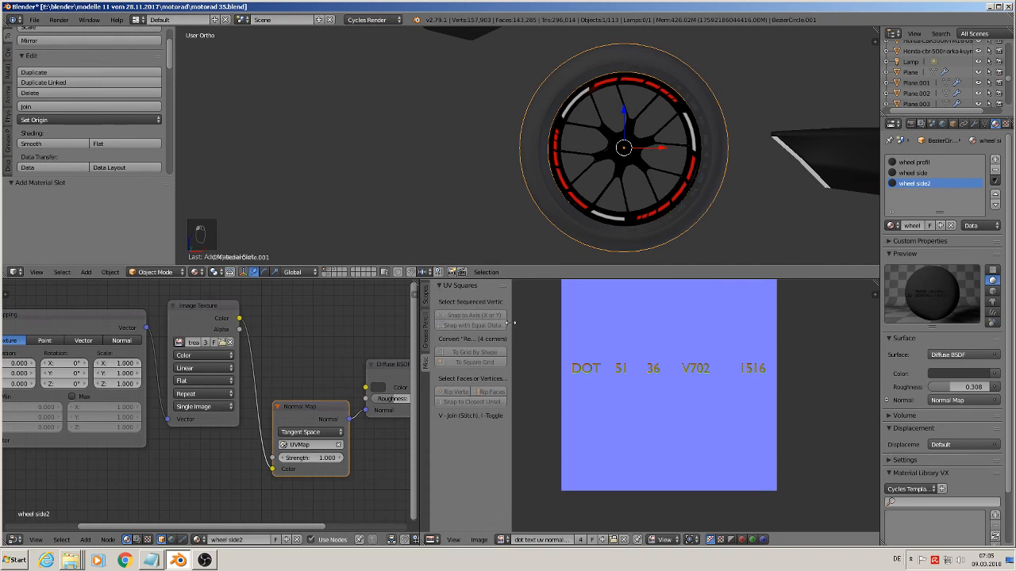
Display the tread uv noamalmap.png image in the UV/Image Editor instead of the DOT text map
left_click(501, 540)
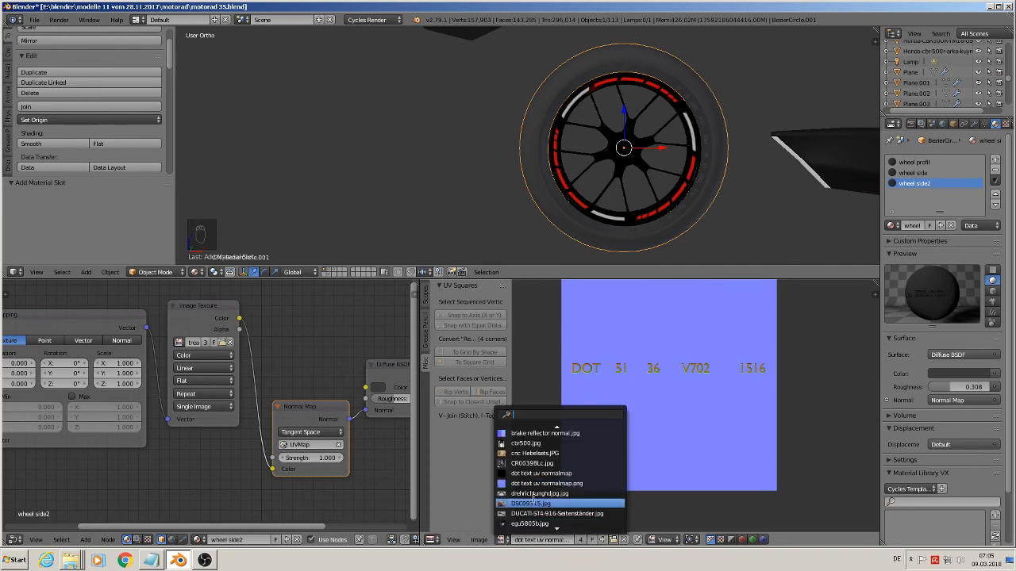
type("thre")
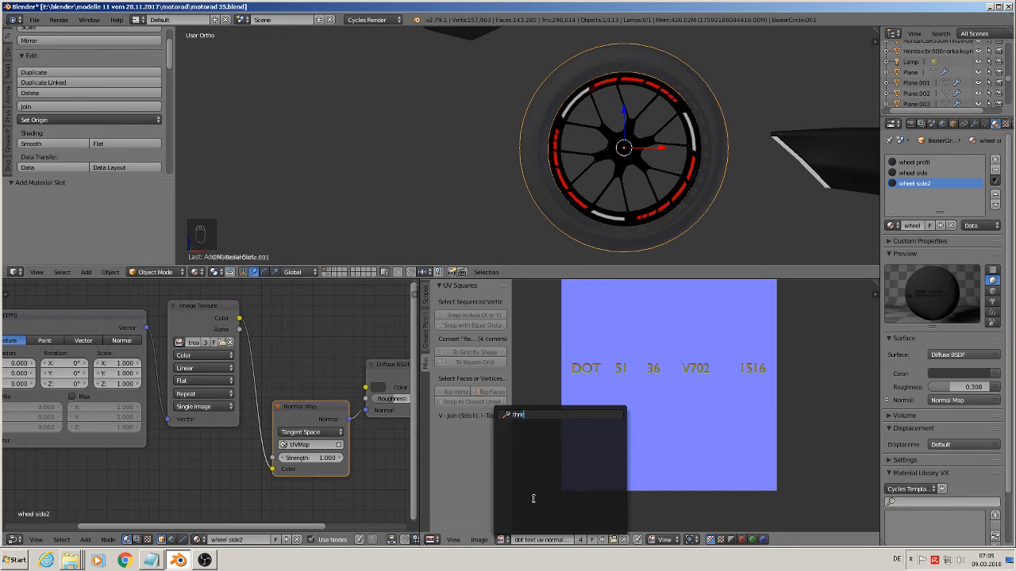
key("BackSpace")
key("BackSpace")
key("BackSpace")
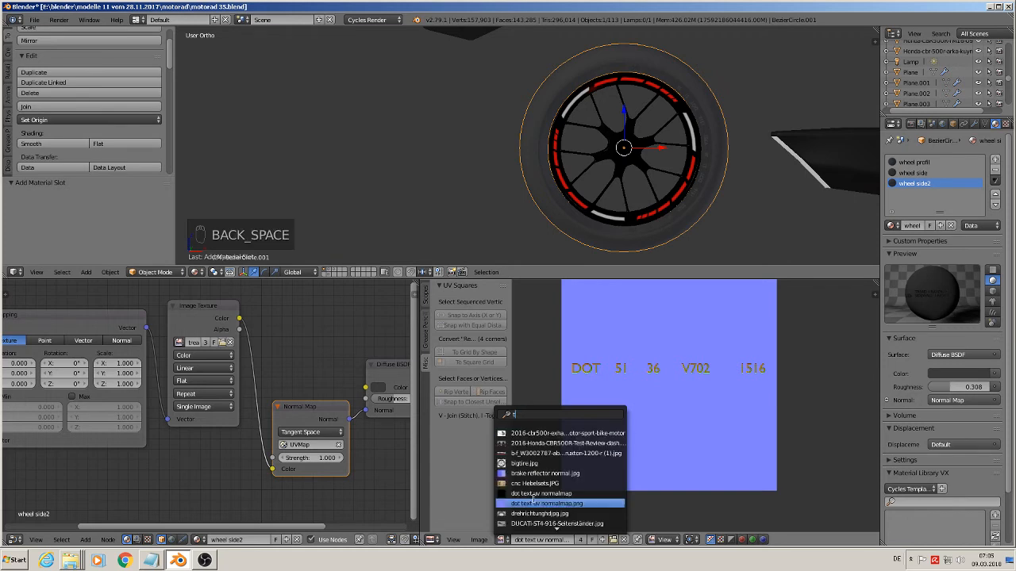
type("r")
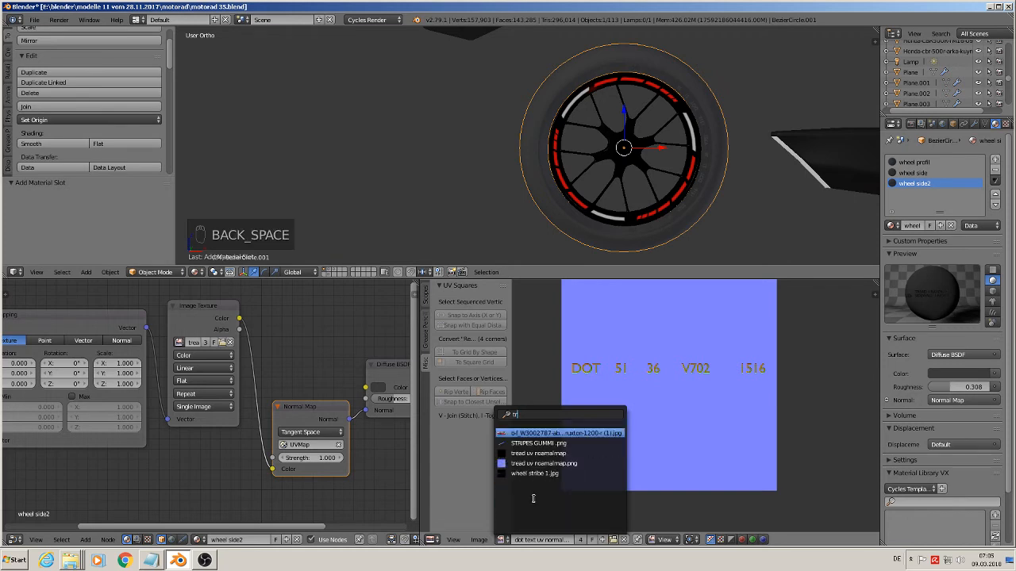
left_click(553, 464)
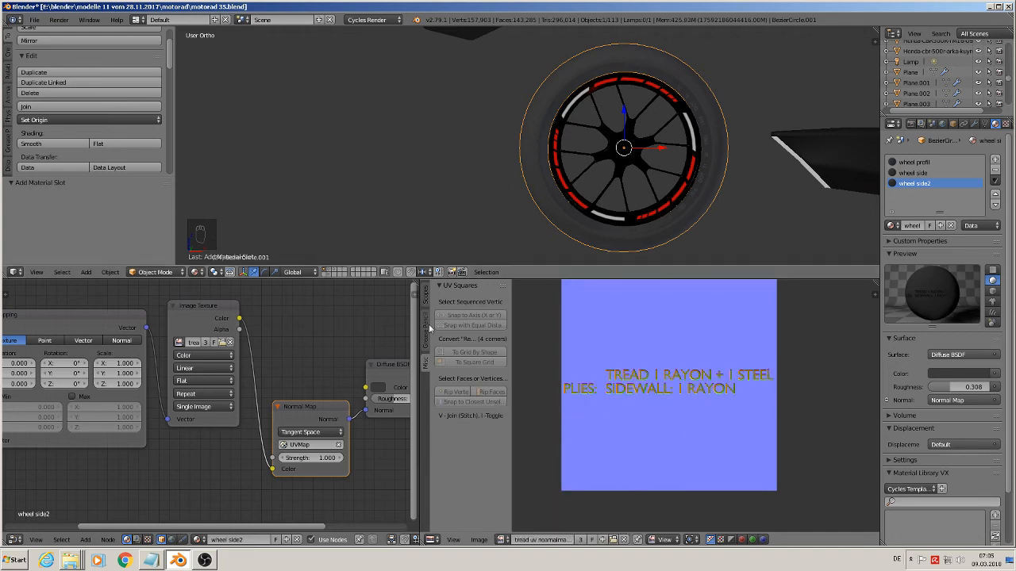
Enter Edit Mode on the tyre, check its UV strips against the tread text image, and deselect the whole mesh
key("Tab")
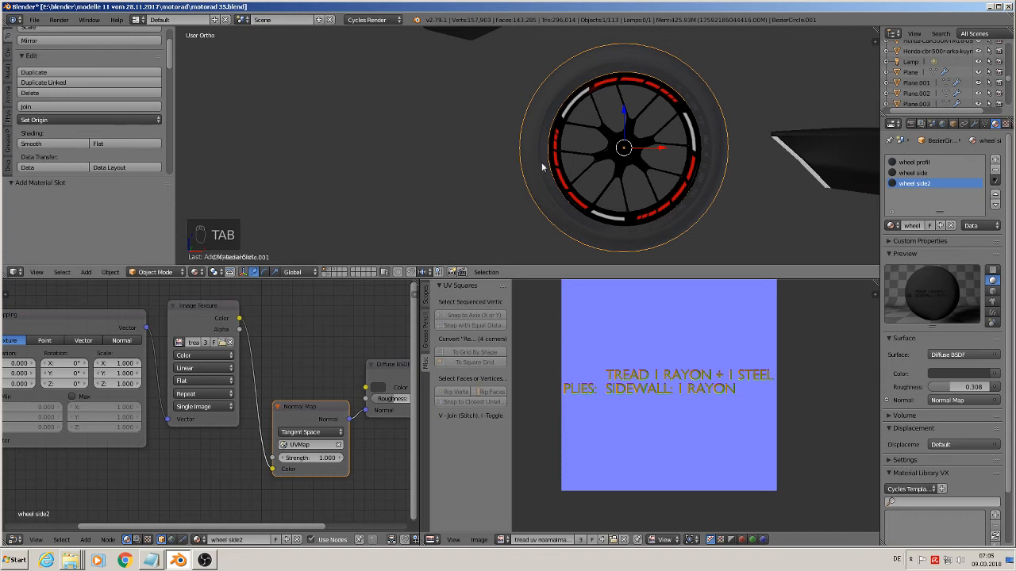
key("Tab")
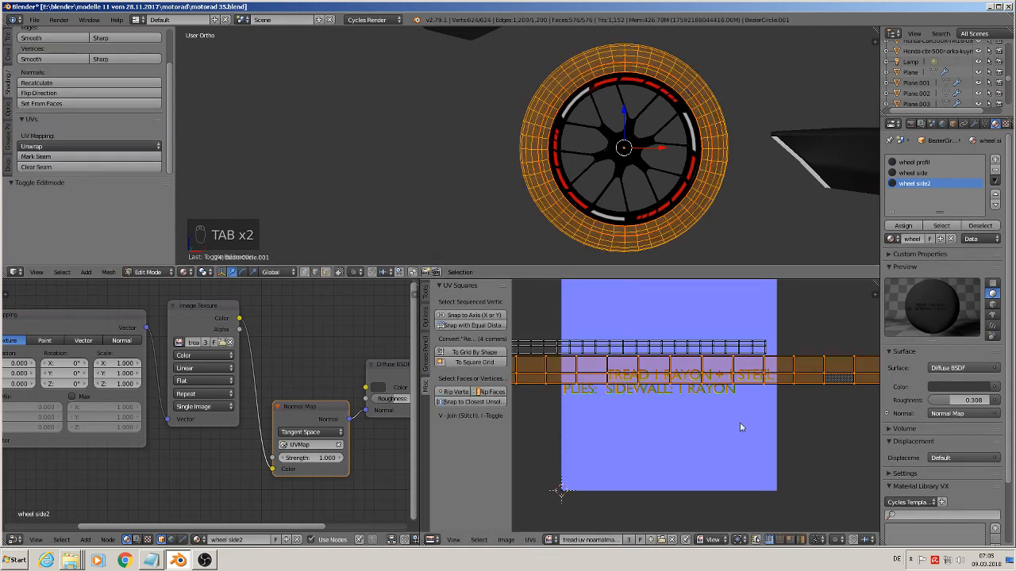
scroll(738, 422, "down", 5)
scroll(738, 421, "up", 1)
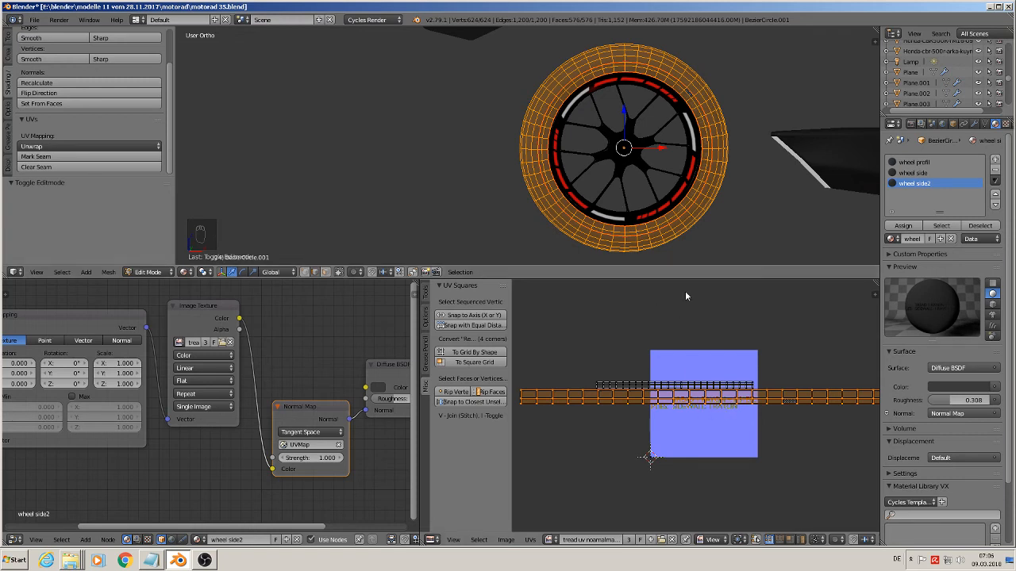
scroll(594, 153, "up", 1)
scroll(594, 153, "up", 1)
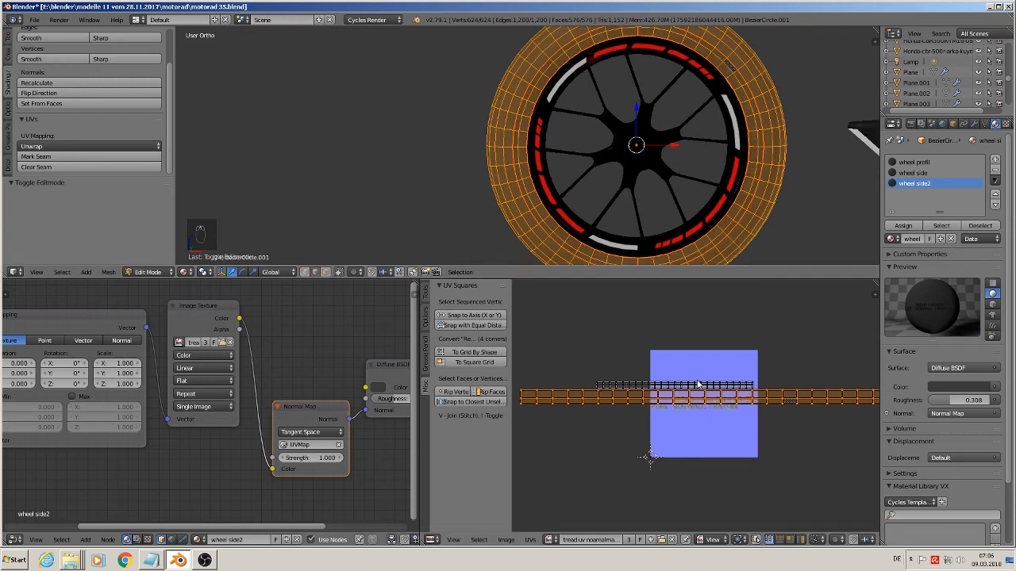
key("a")
key("l")
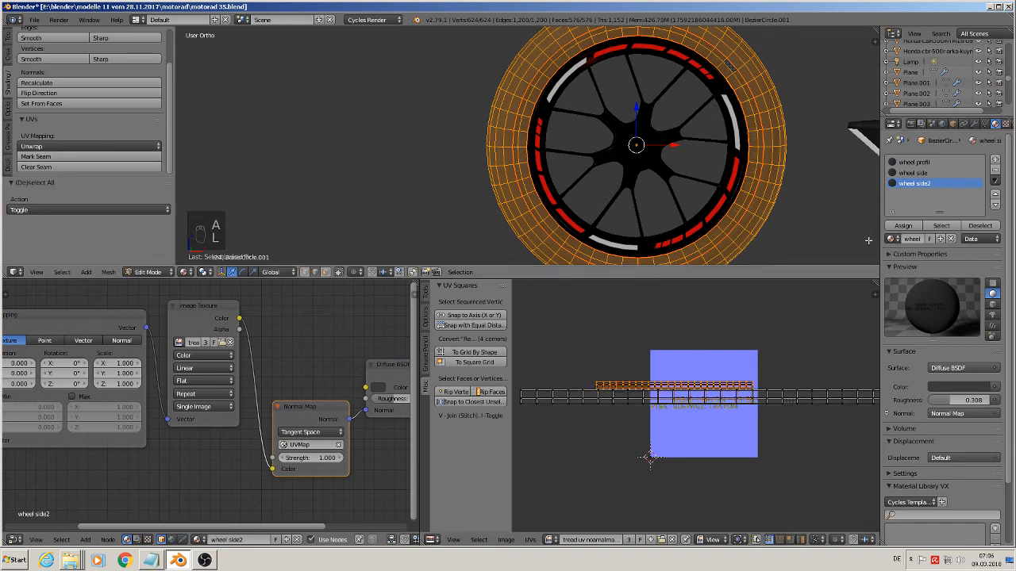
key("a")
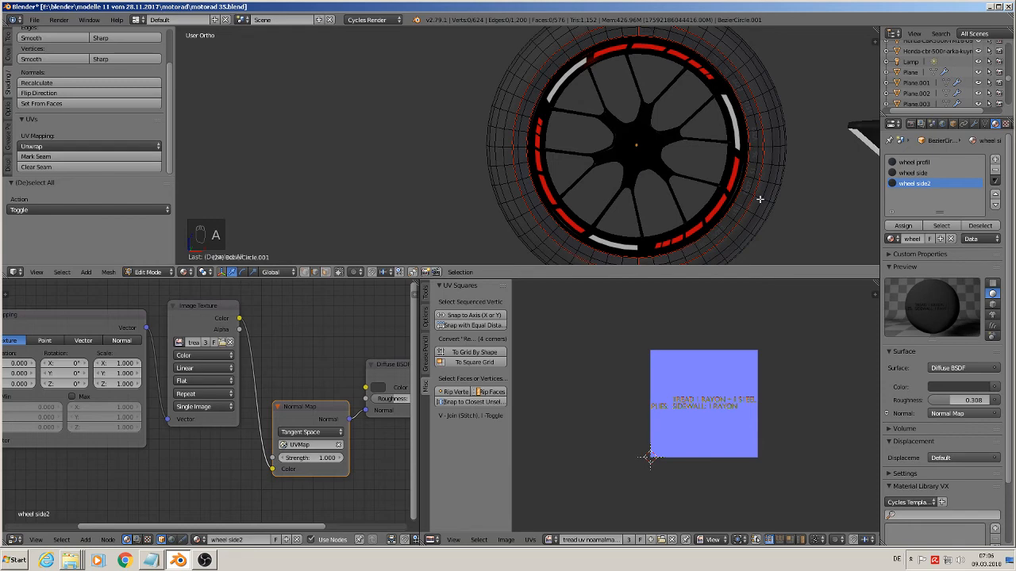
key("Tab")
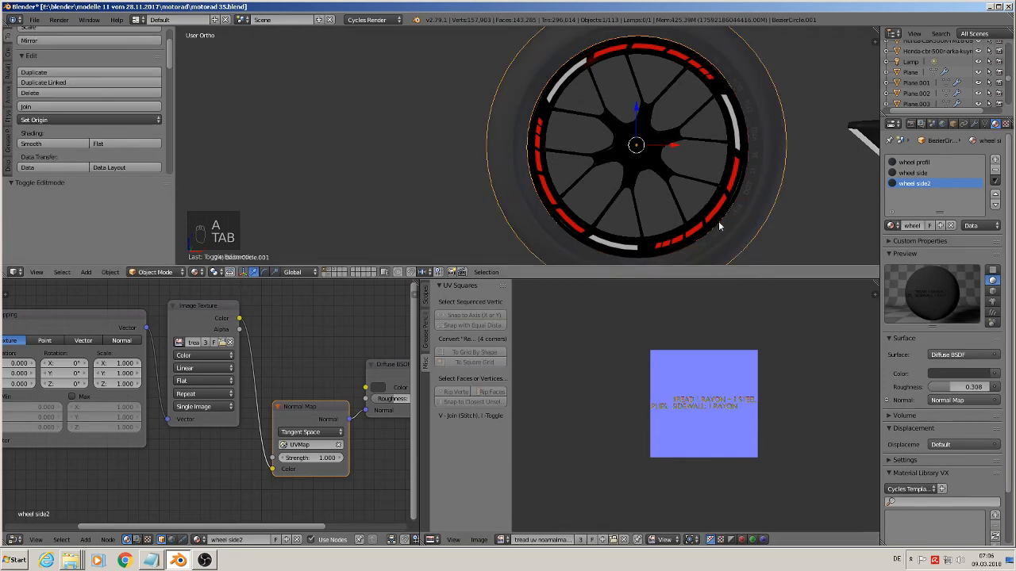
key("Tab")
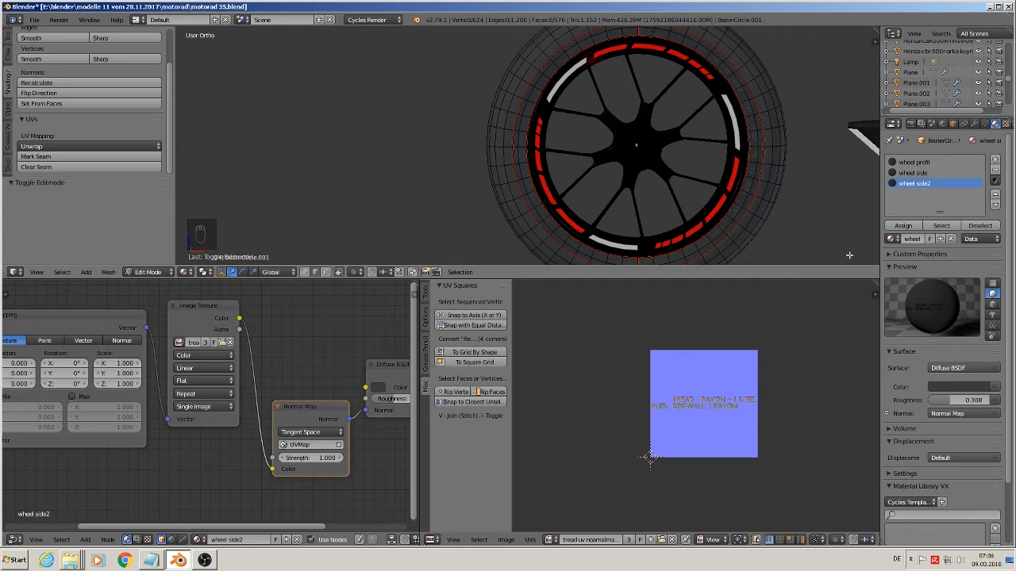
Enlarge the 3D view, select the seam-bounded half ring of side faces opposite the DOT lettering, and assign it the wheel side2 material
middle_click_drag(786, 206, 676, 191)
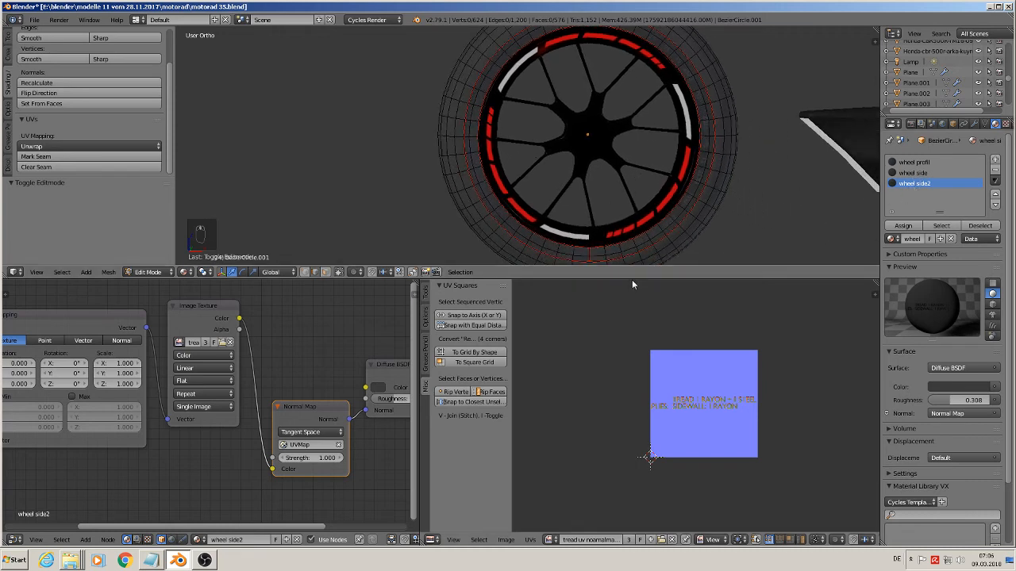
left_click_drag(313, 278, 313, 390)
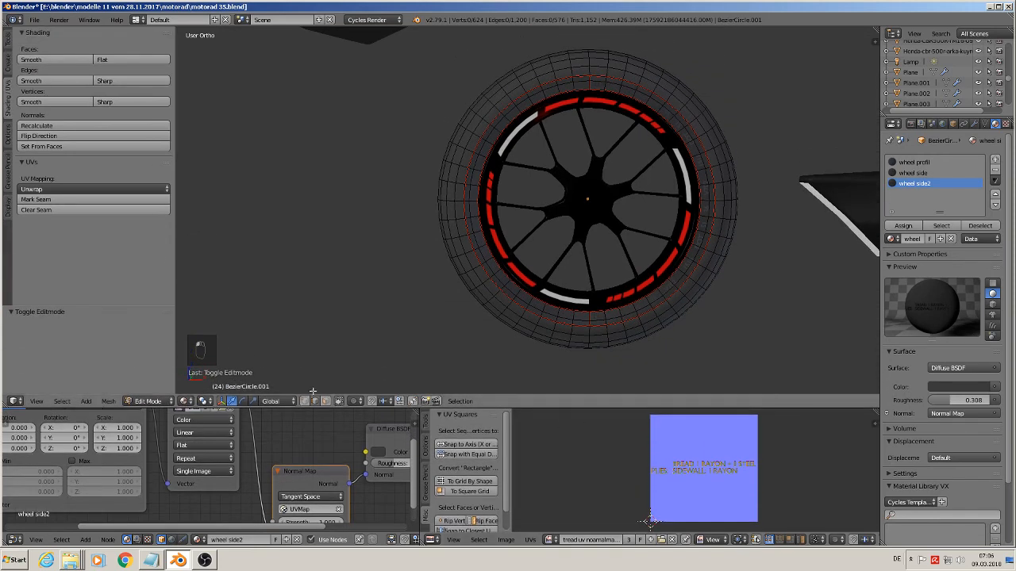
left_click(325, 402)
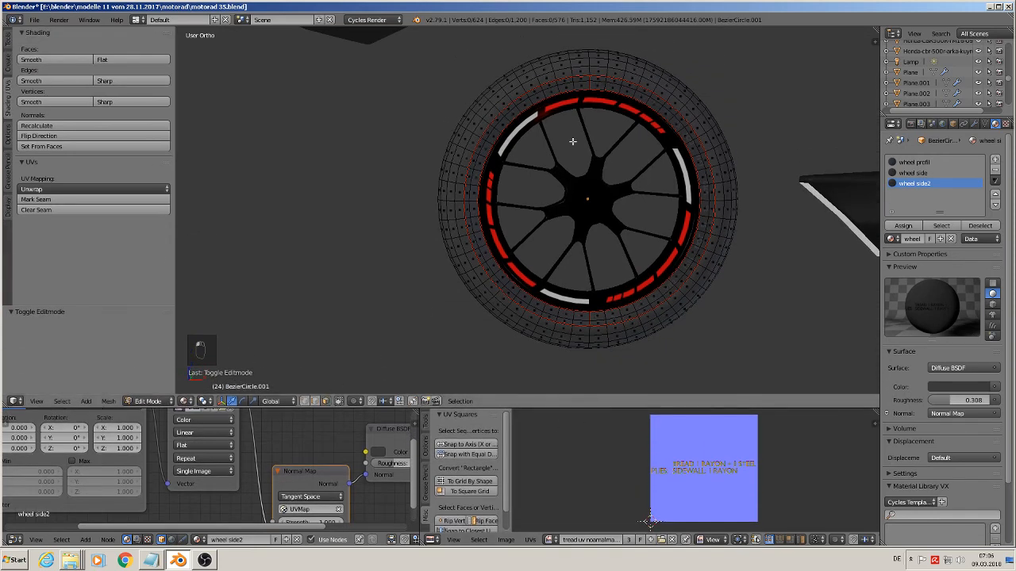
right_click(581, 81)
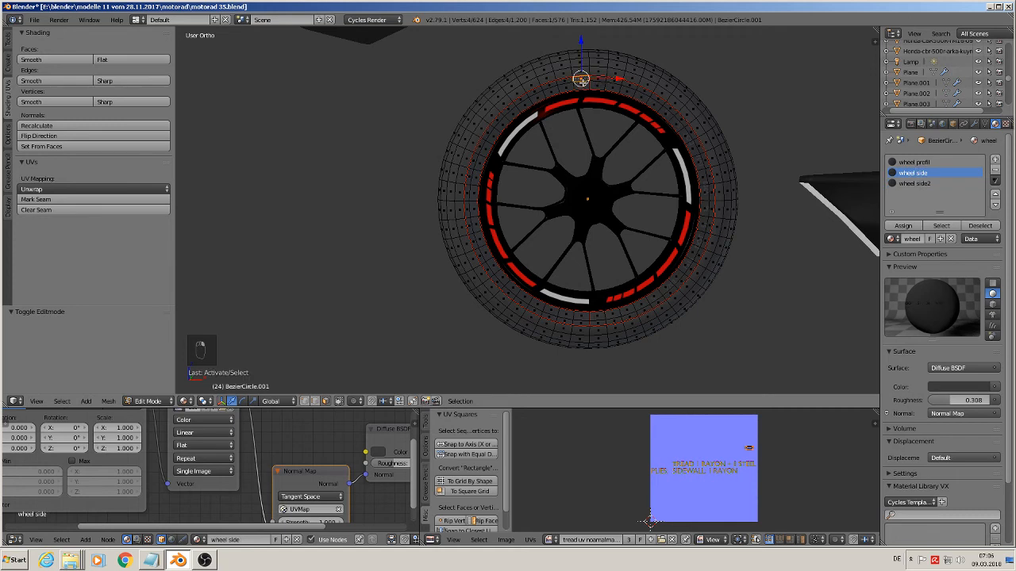
key("l")
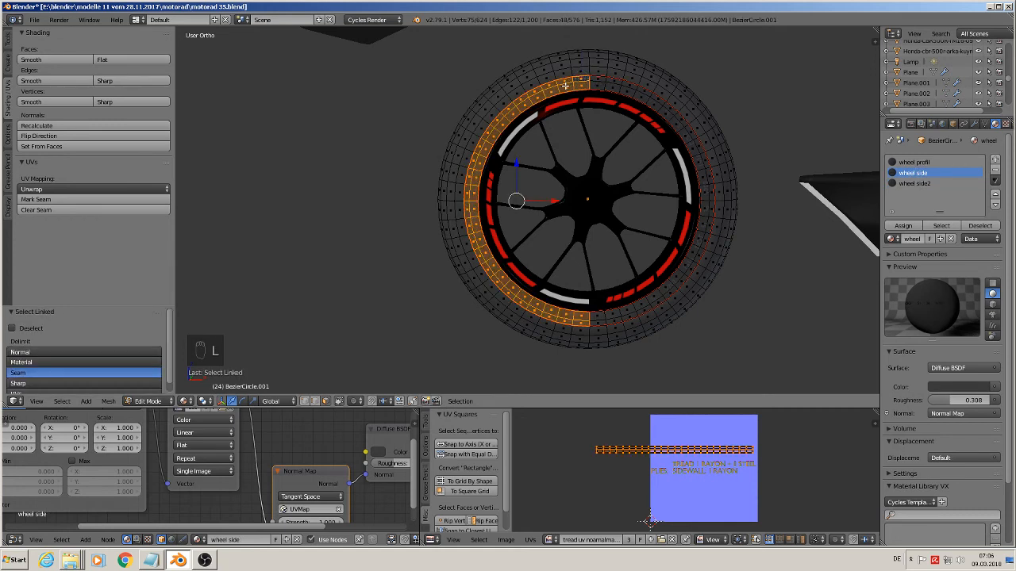
left_click(919, 183)
left_click(903, 226)
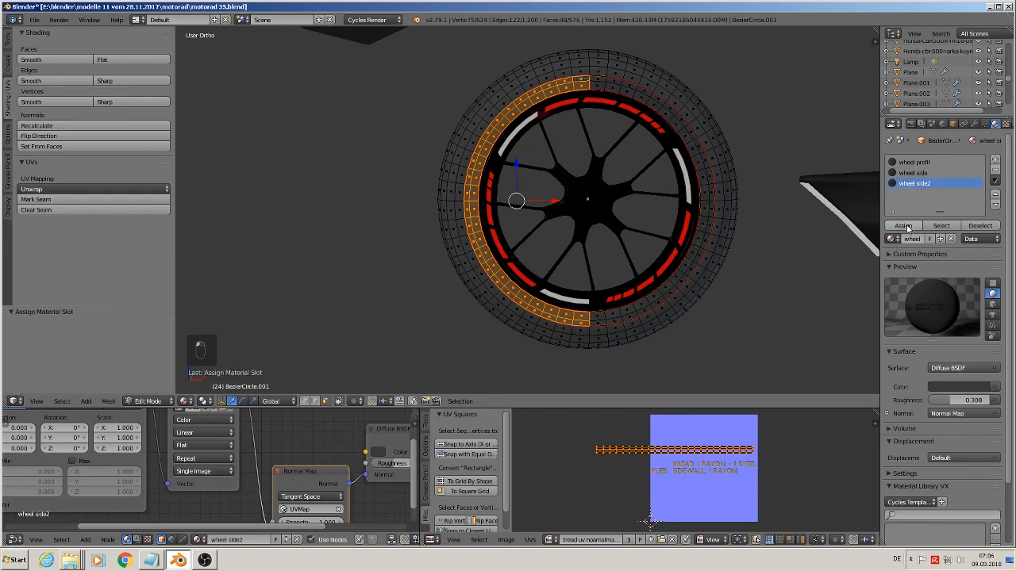
Scale the selected UV strip by about 7.08, move it over the tread lettering, and check the tyre in Object Mode
middle_click_drag(738, 363, 662, 261, "shift")
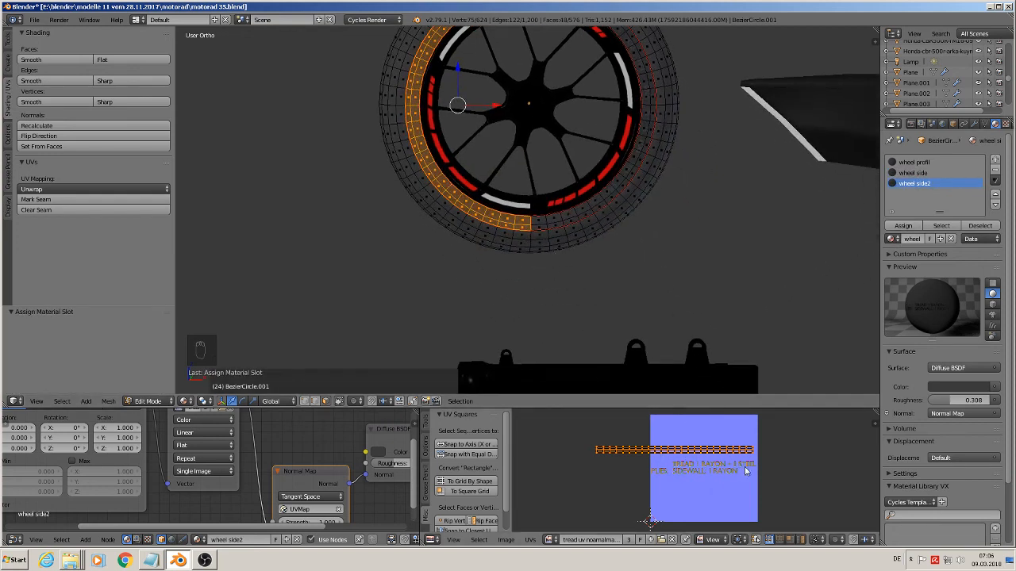
key("s")
left_click(803, 515)
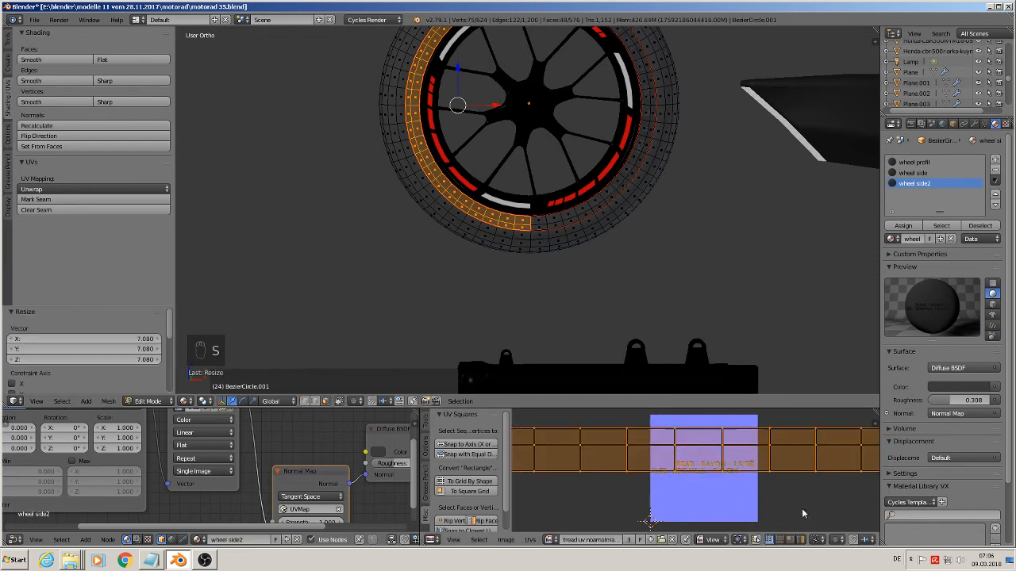
key("g")
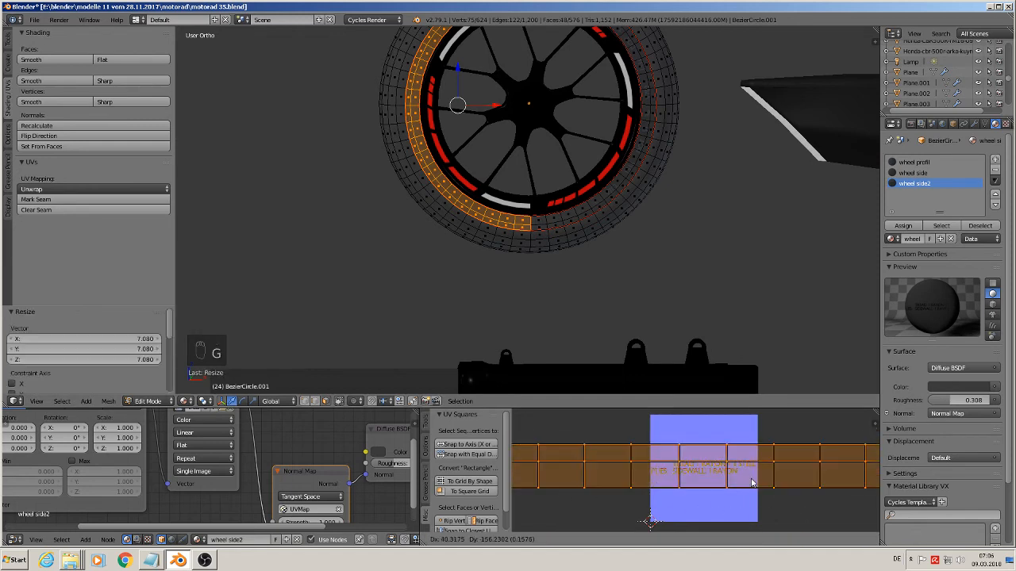
left_click(752, 482)
key("Tab")
scroll(456, 143, "up", 4)
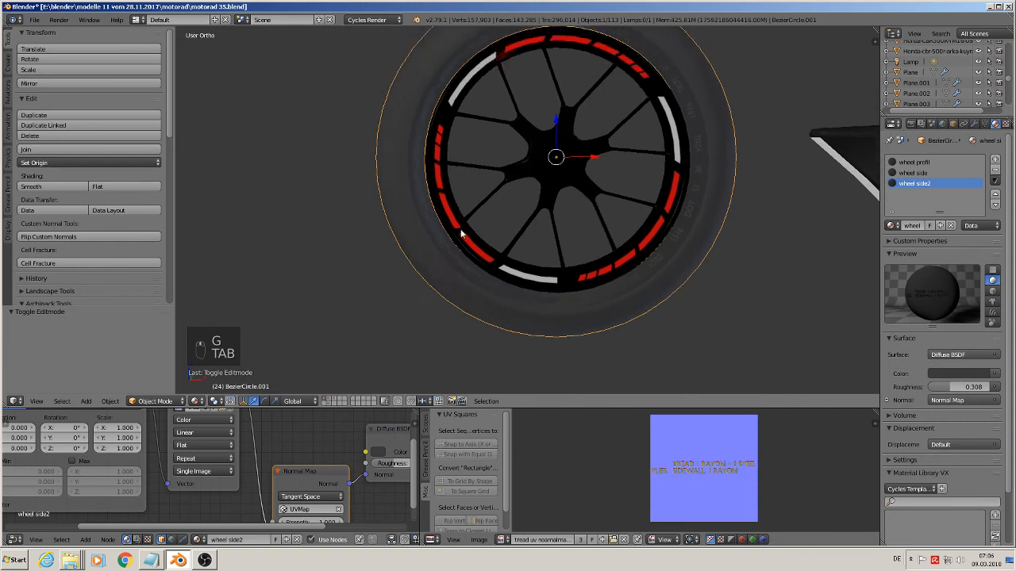
scroll(409, 171, "up", 2)
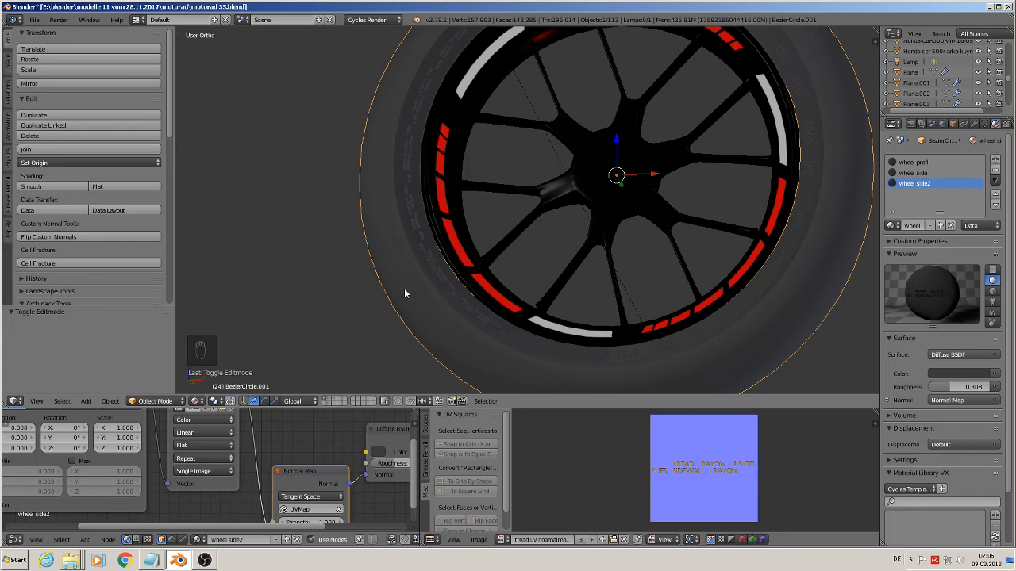
Enable the Min and Max limits in wheel side2's Mapping node and inspect the lettering on the tyre side
middle_click_drag(253, 453, 305, 478)
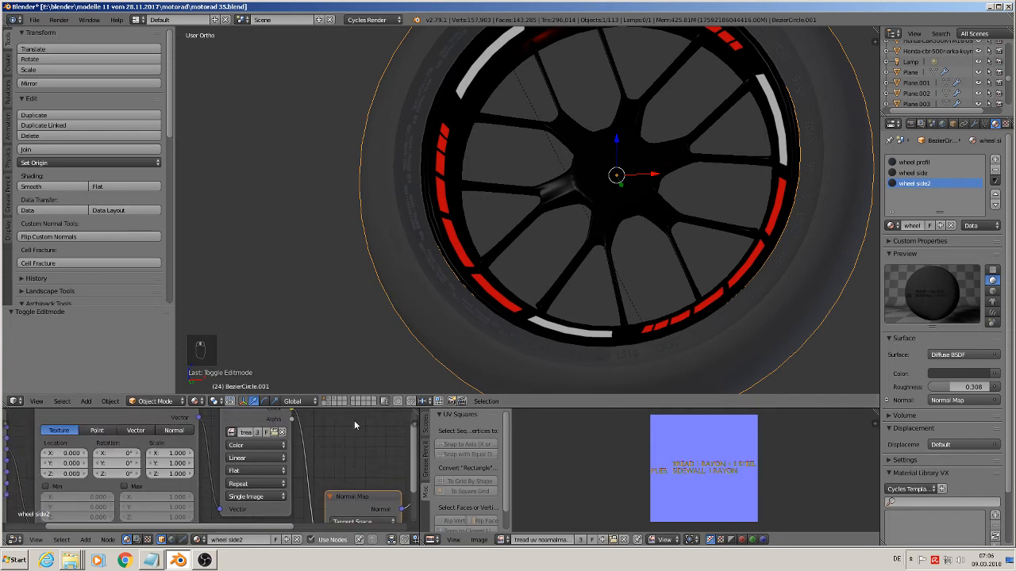
left_click_drag(363, 406, 363, 195)
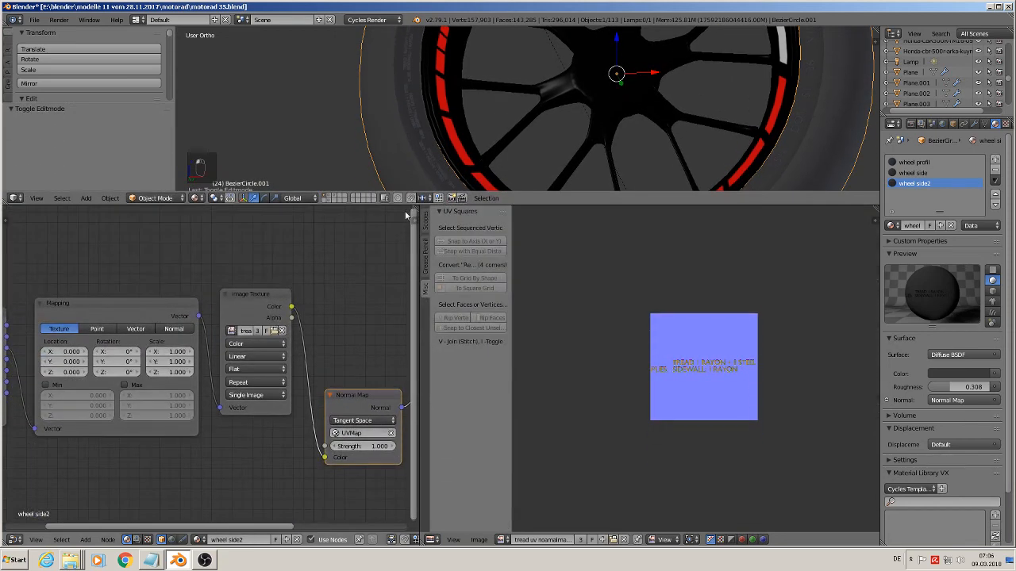
middle_click_drag(121, 387, 215, 383)
left_click(139, 381)
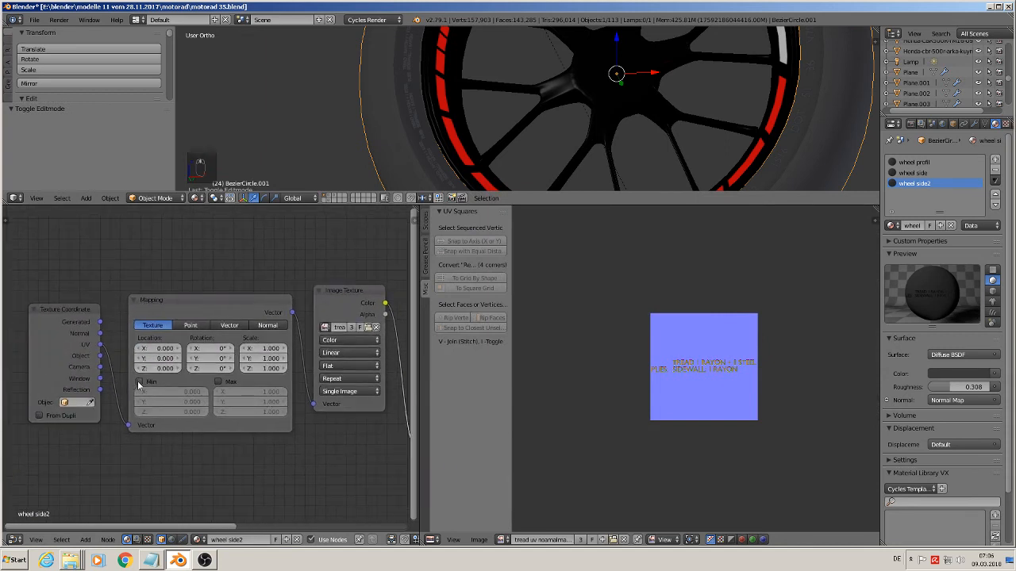
left_click(219, 383)
scroll(503, 119, "down", 3)
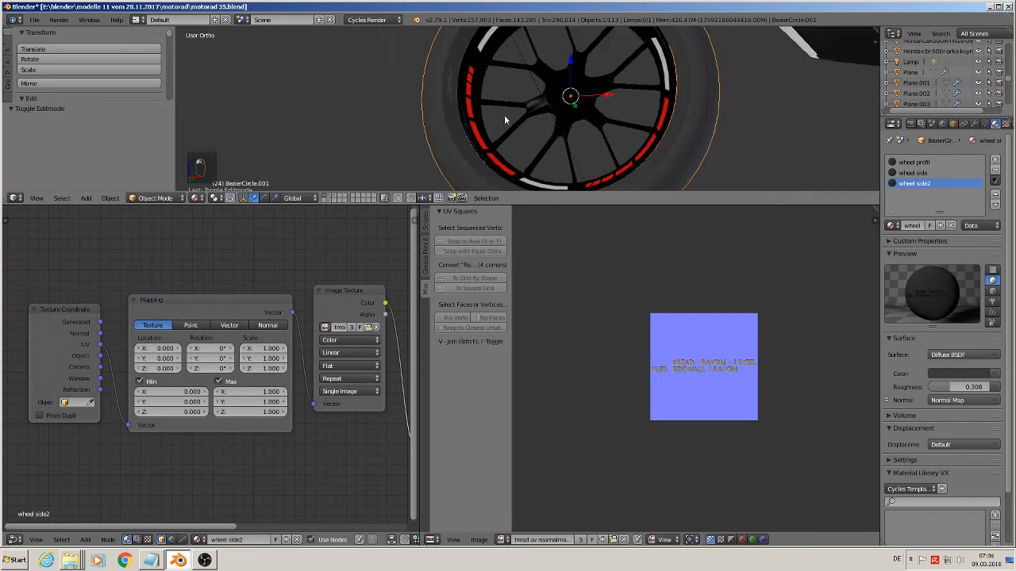
scroll(467, 78, "up", 2)
middle_click_drag(453, 90, 438, 110)
scroll(439, 110, "up", 4)
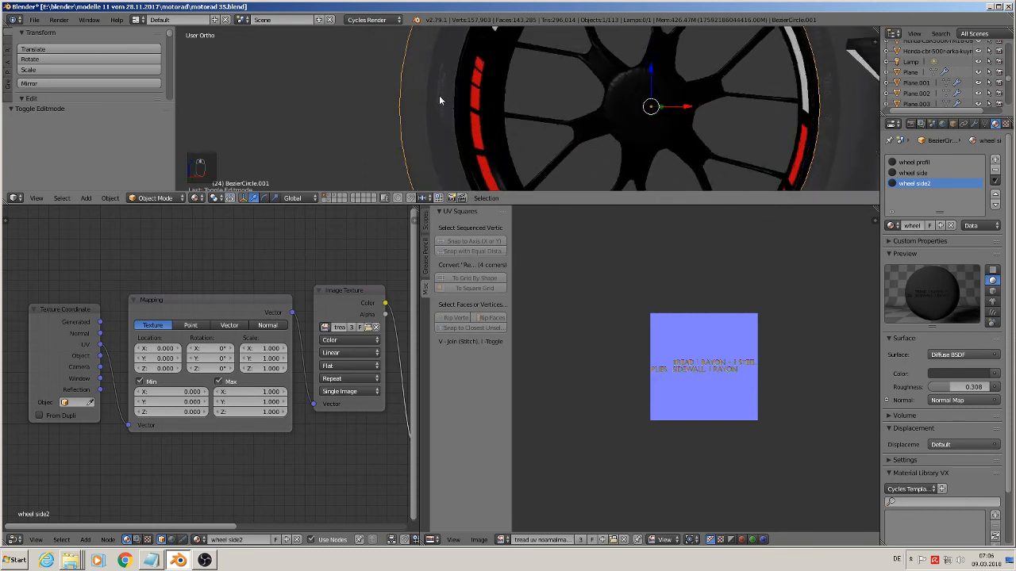
Enlarge the 3D view, turn to the tyre's opposite side, and enter Edit Mode on the tyre
scroll(457, 112, "down", 5)
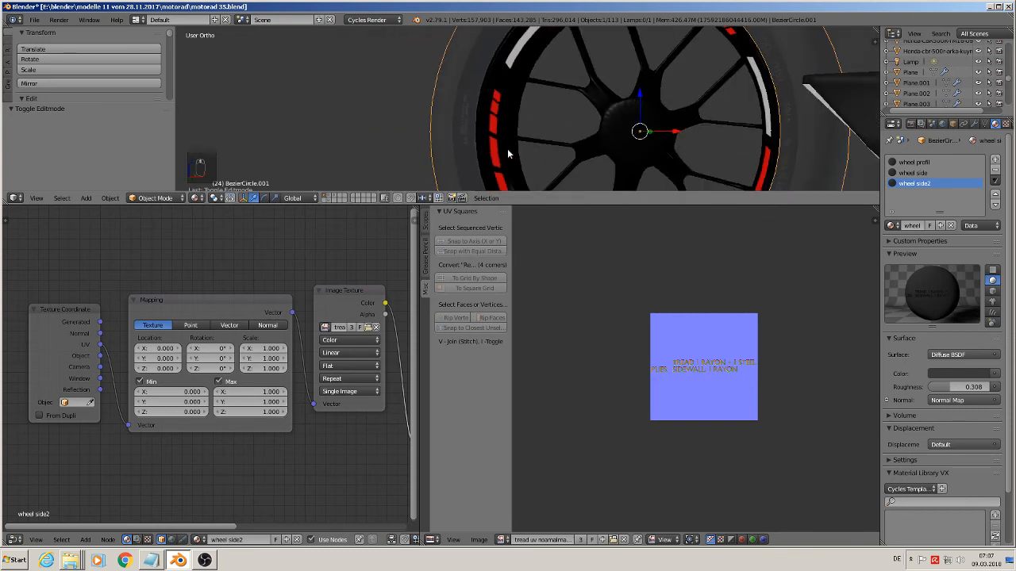
scroll(578, 125, "down", 2)
middle_click_drag(577, 125, 775, 146)
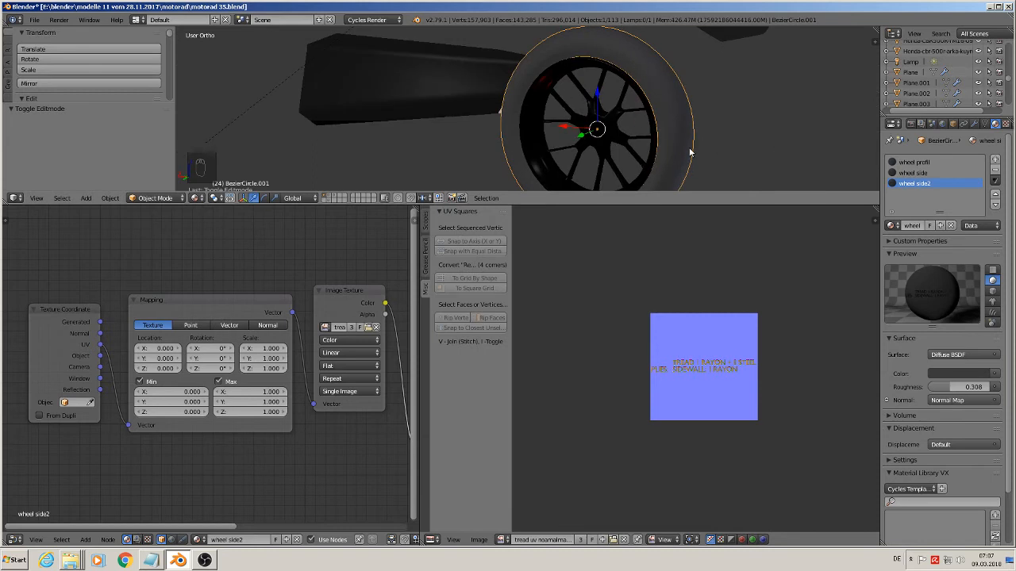
middle_click_drag(685, 150, 664, 135, "shift")
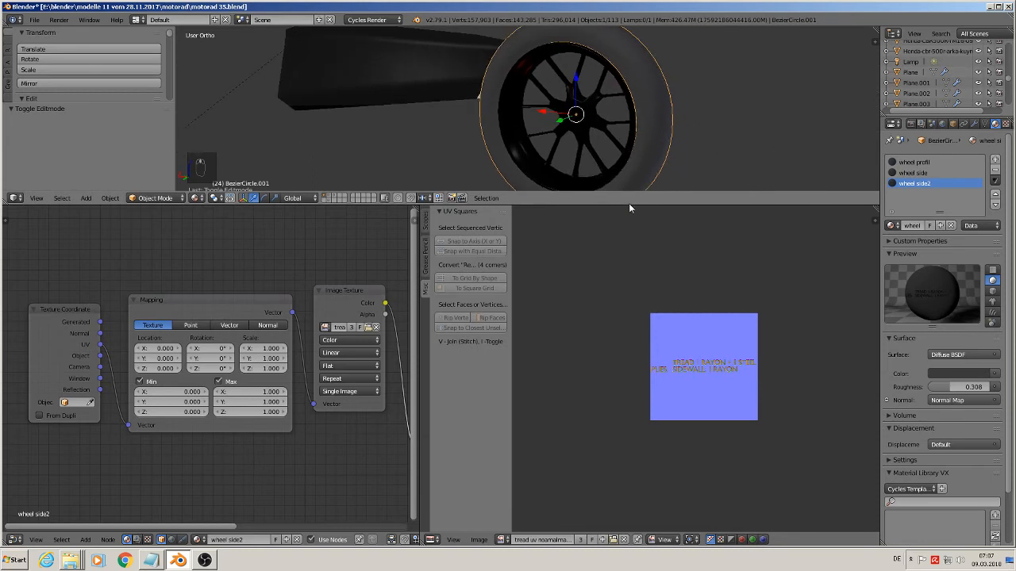
left_click_drag(629, 205, 628, 413)
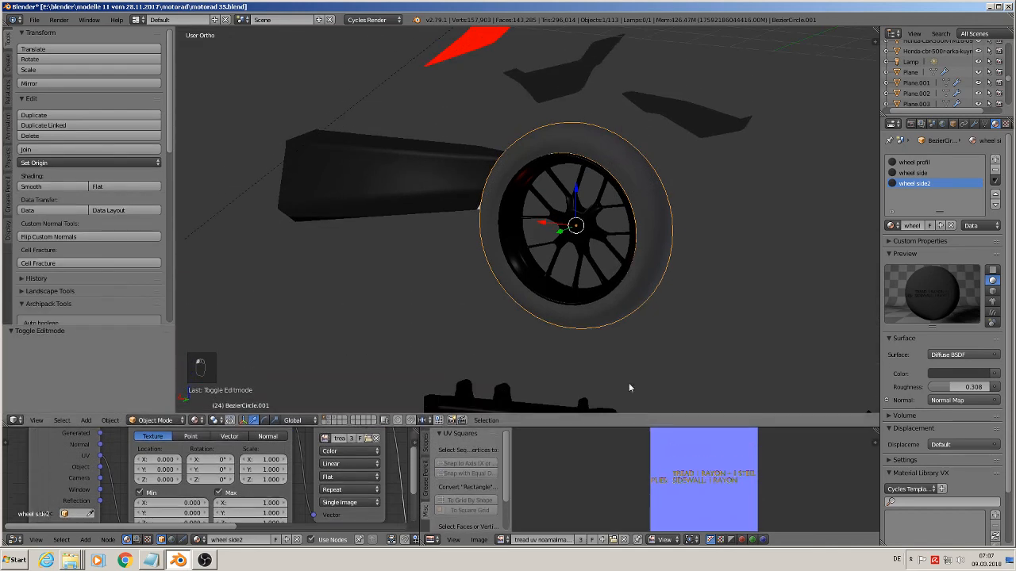
middle_click_drag(622, 264, 642, 262)
key("Tab")
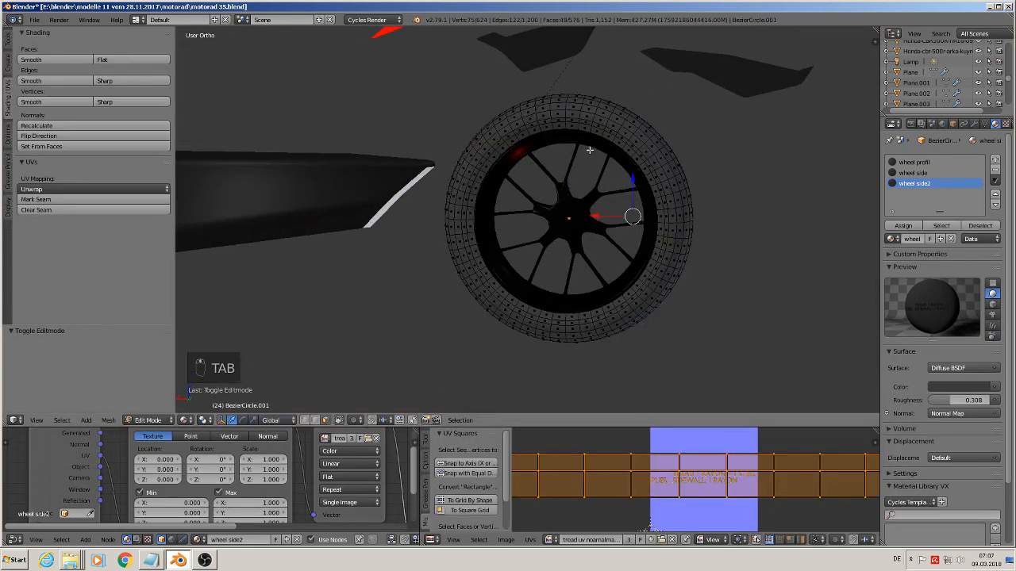
Mark the two edge loops bounding this side's lettering band, one in the sidewall and one at the rim, as seams
scroll(589, 153, "up", 2)
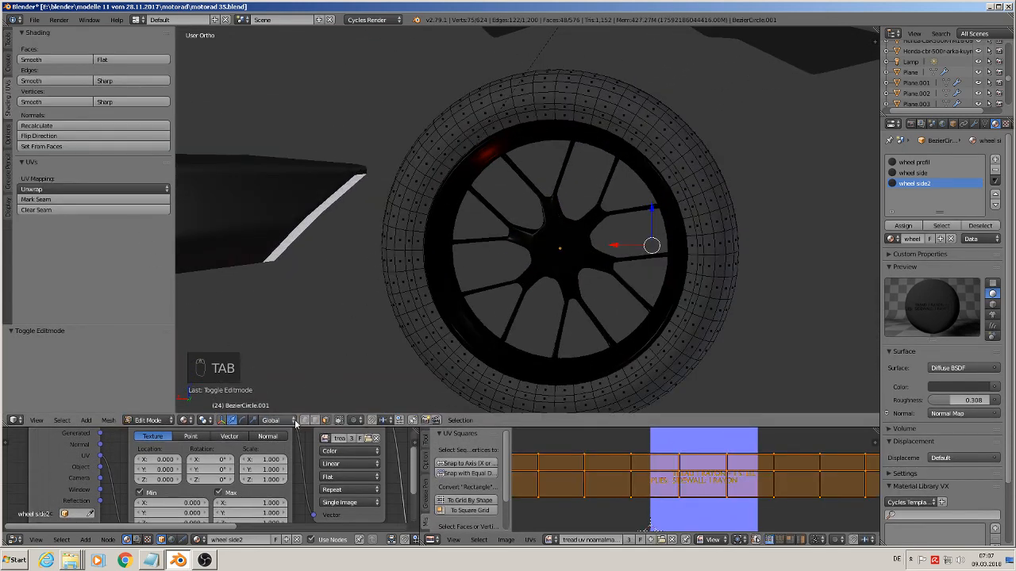
left_click(315, 420)
right_click(551, 102, "alt")
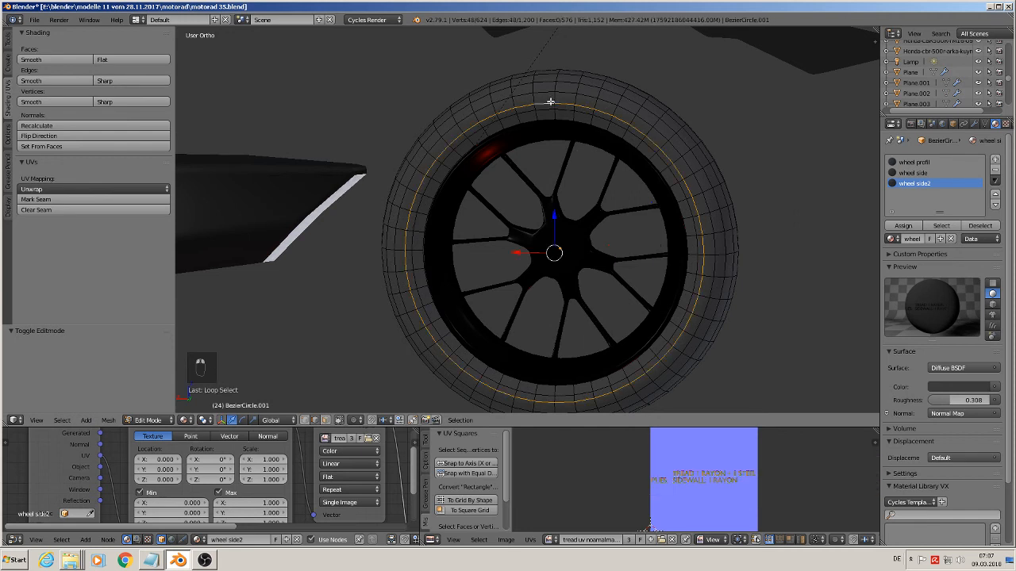
left_click(36, 199)
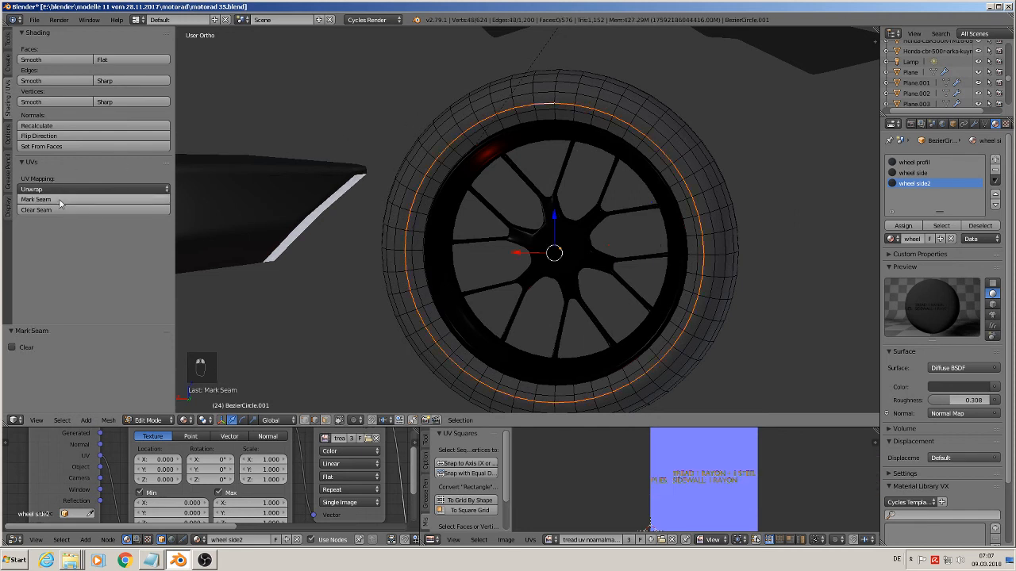
right_click(484, 139, "alt")
left_click(67, 210)
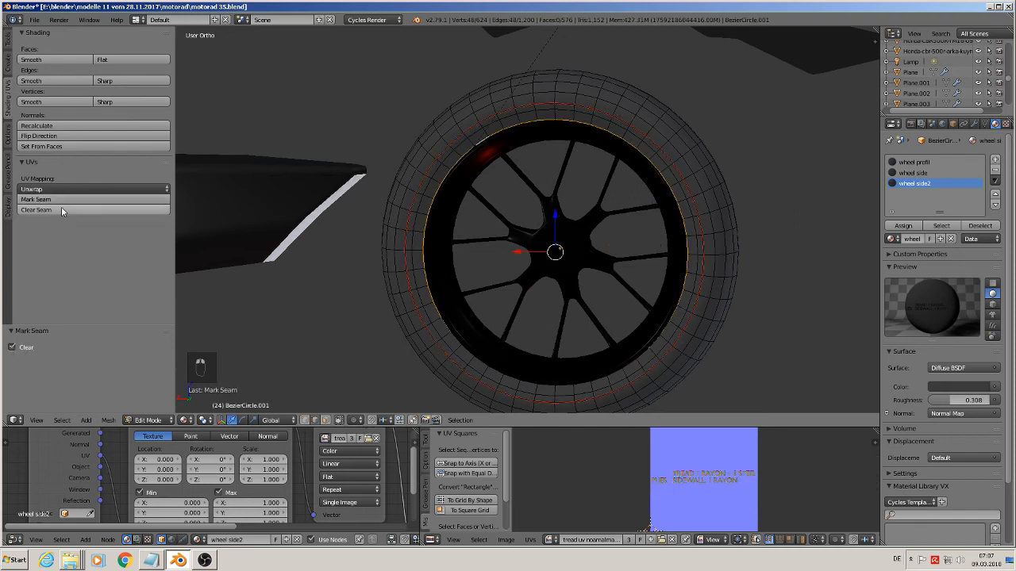
left_click(61, 204)
Mark the cross edges between the two seam loops at the top and bottom of the tyre as seams
scroll(561, 111, "up", 2)
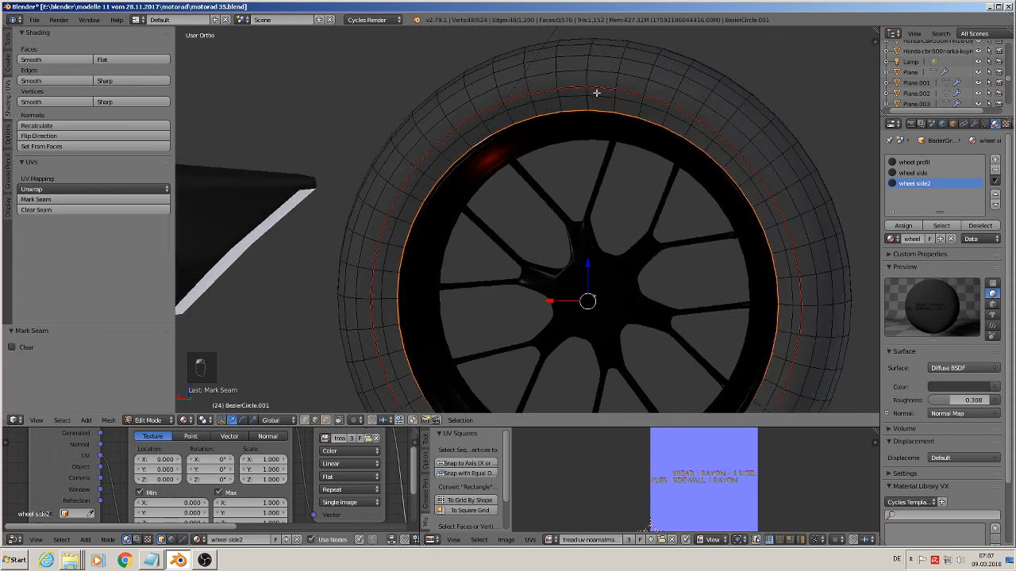
right_click(596, 93)
mouse_move(585, 91)
middle_mouse_down()
mouse_move(641, 113)
mouse_move(591, 99)
middle_mouse_up()
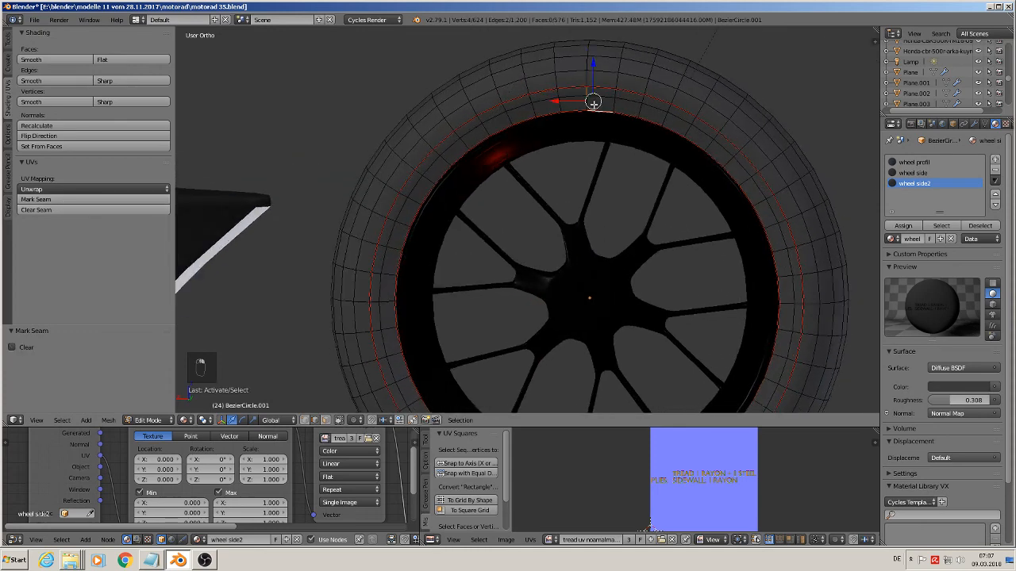
right_click(590, 103, "shift")
right_click(599, 112, "shift")
left_click(89, 201)
middle_click_drag(727, 319, 724, 116, "shift")
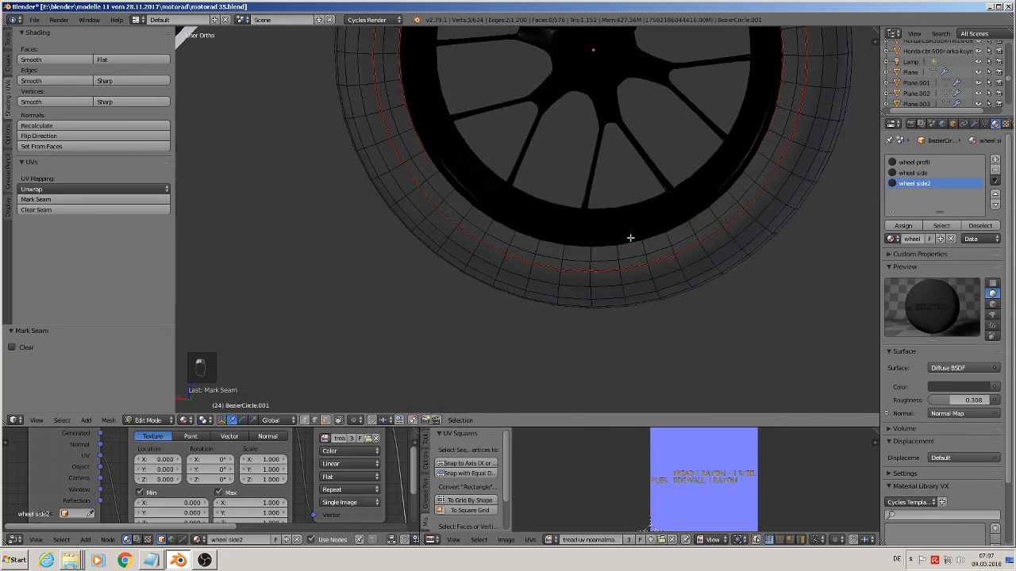
right_click(592, 253)
left_click(64, 199)
key("l")
key("l")
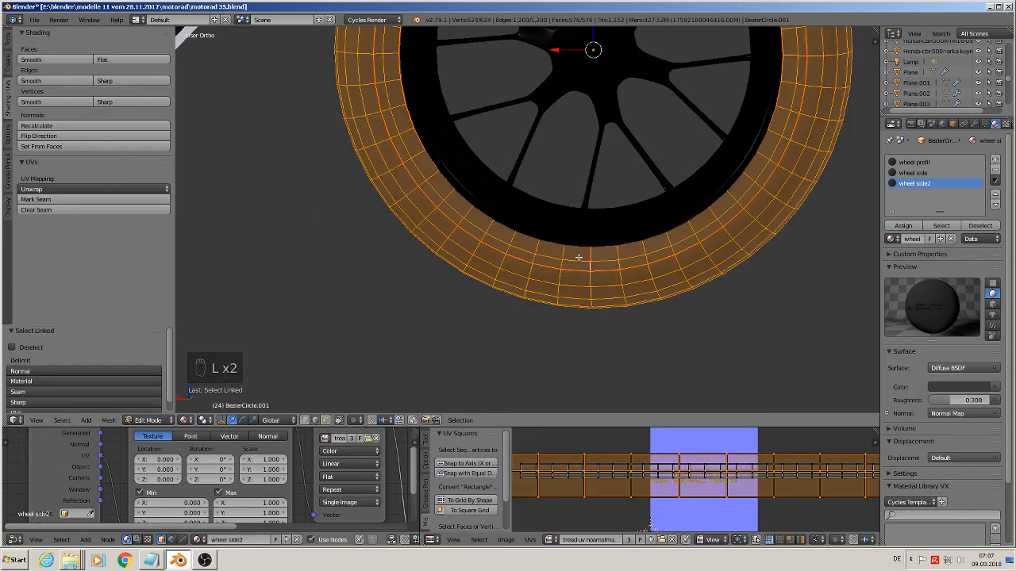
right_click(577, 259)
scroll(566, 304, "down", 5)
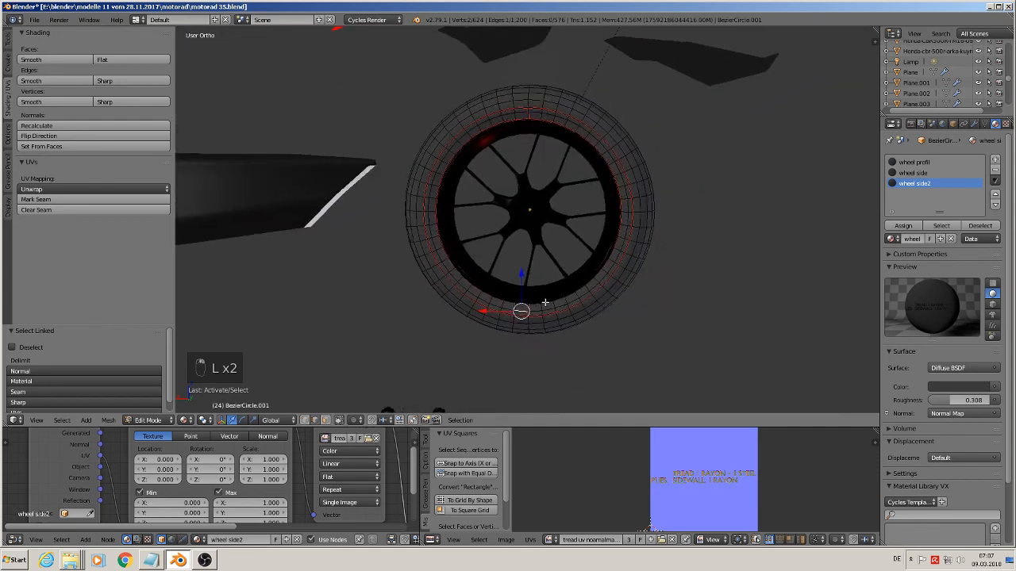
key("u")
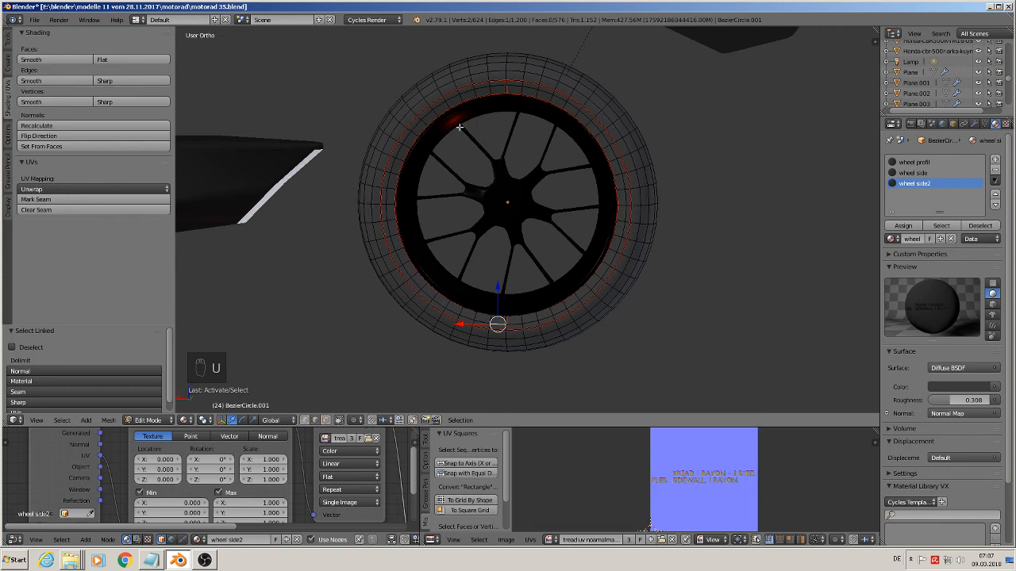
Select the seam-bounded half ring of side faces, two rows wide, between the upper and lower cross seams in face mode
left_click(326, 420)
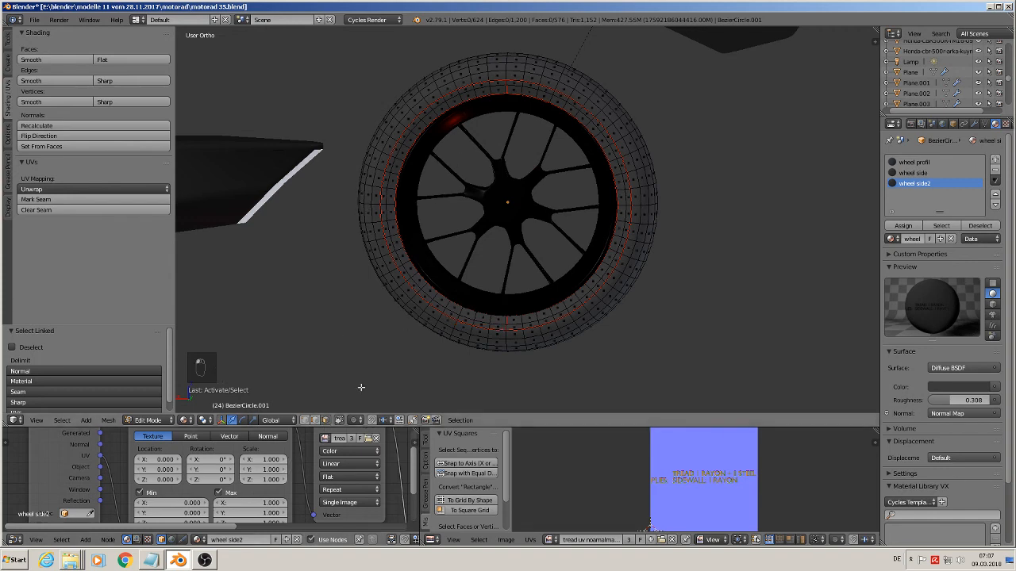
right_click(502, 81)
right_click(494, 324, "ctrl")
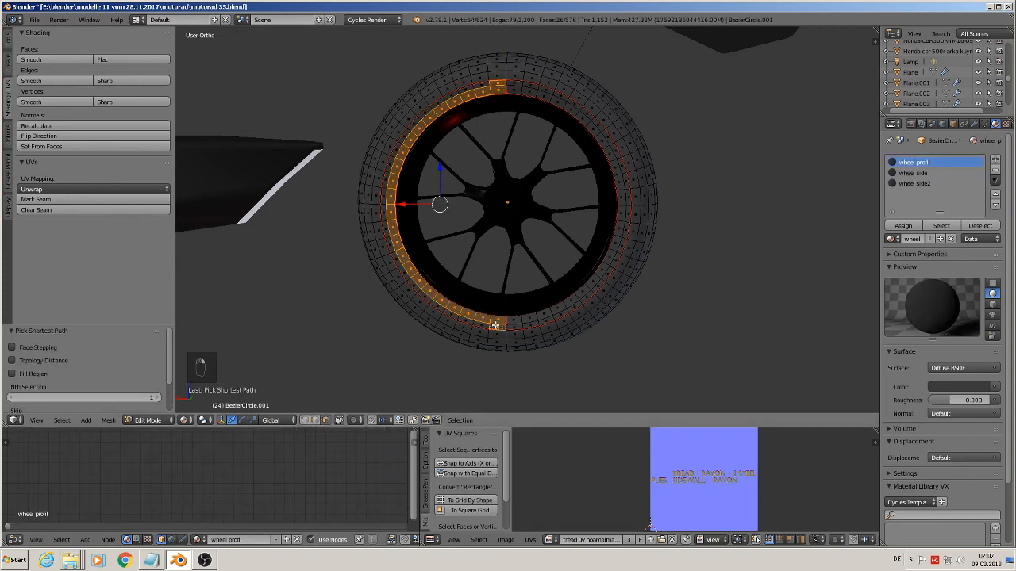
key("alt+shift")
right_click(481, 84, "ctrl+shift")
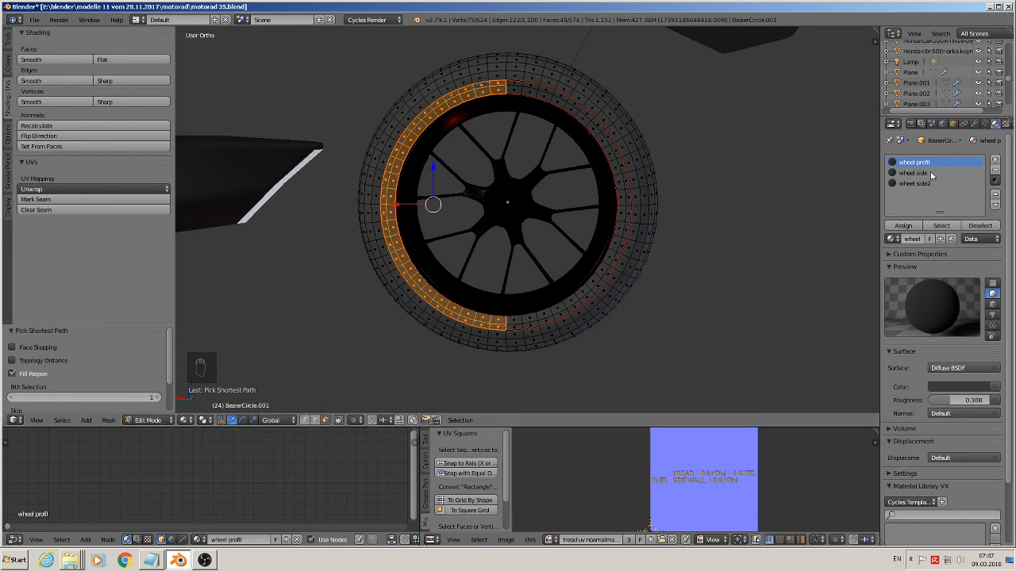
Assign the wheel side material to the selected half ring and check the tyre in Object Mode
left_click(918, 173)
left_click(903, 227)
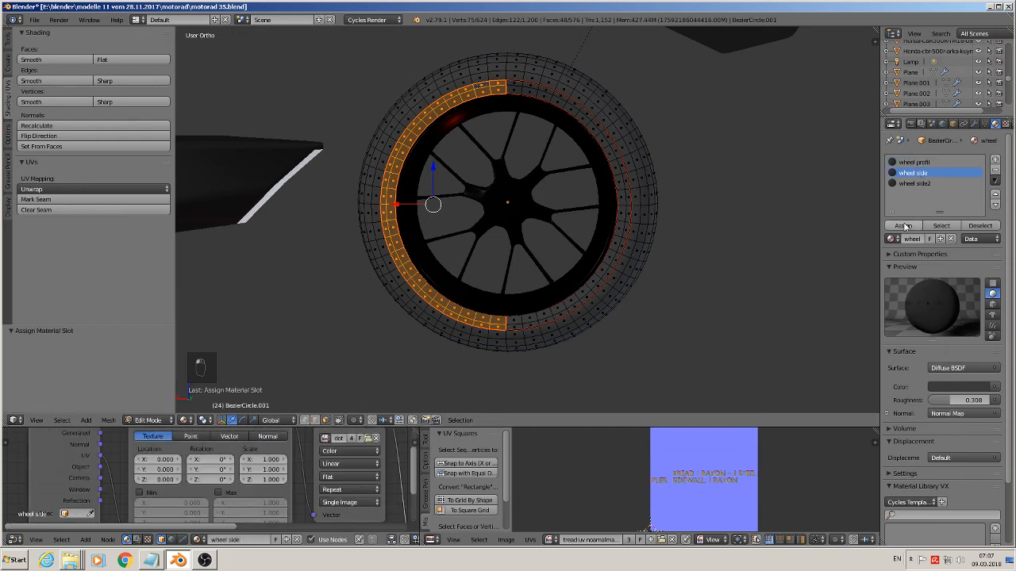
key("Tab")
key("Tab")
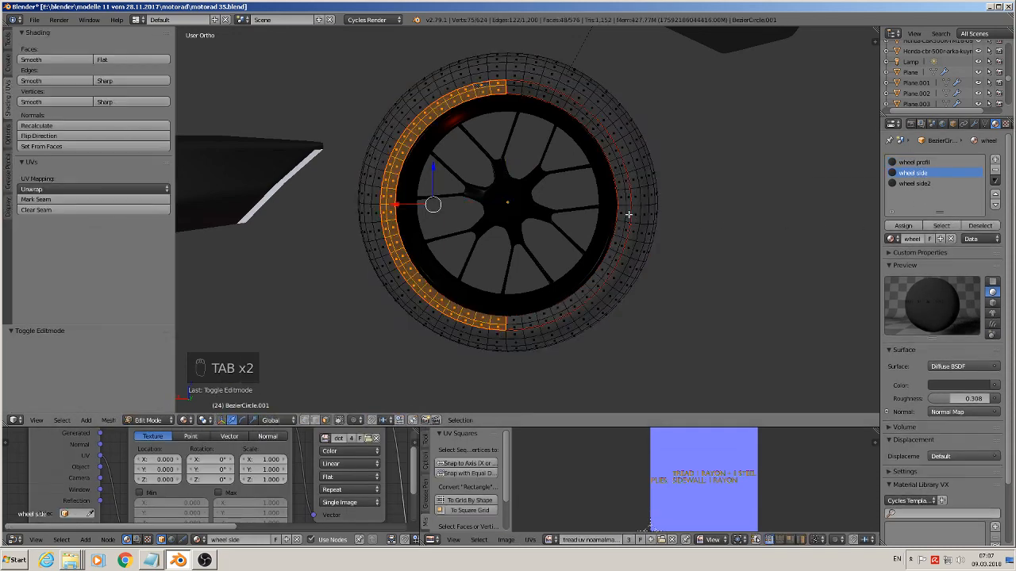
Assign the wheel side2 material to the selected half ring and unwrap its faces
left_click(914, 183)
left_click(904, 226)
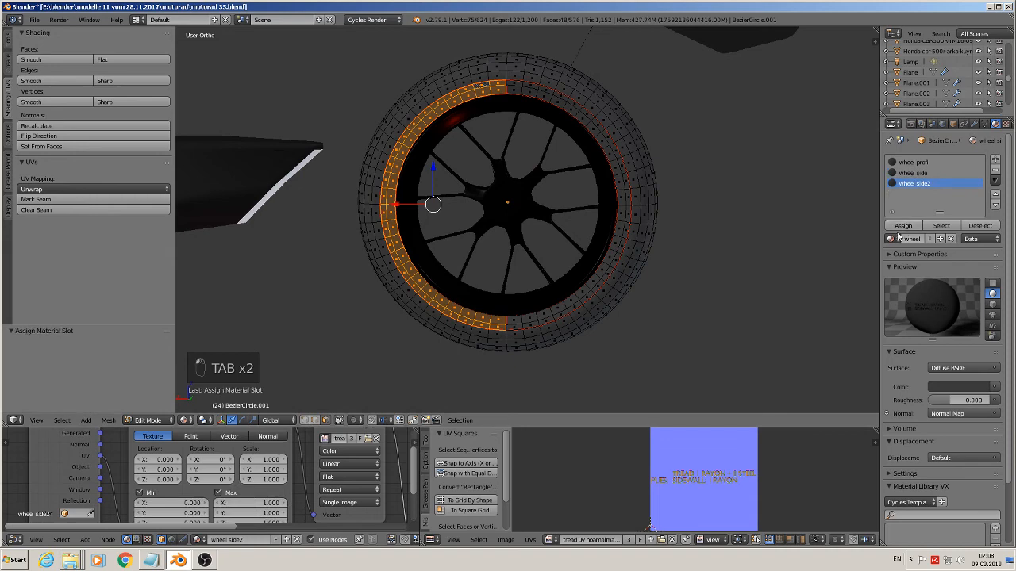
key("Tab")
key("Tab")
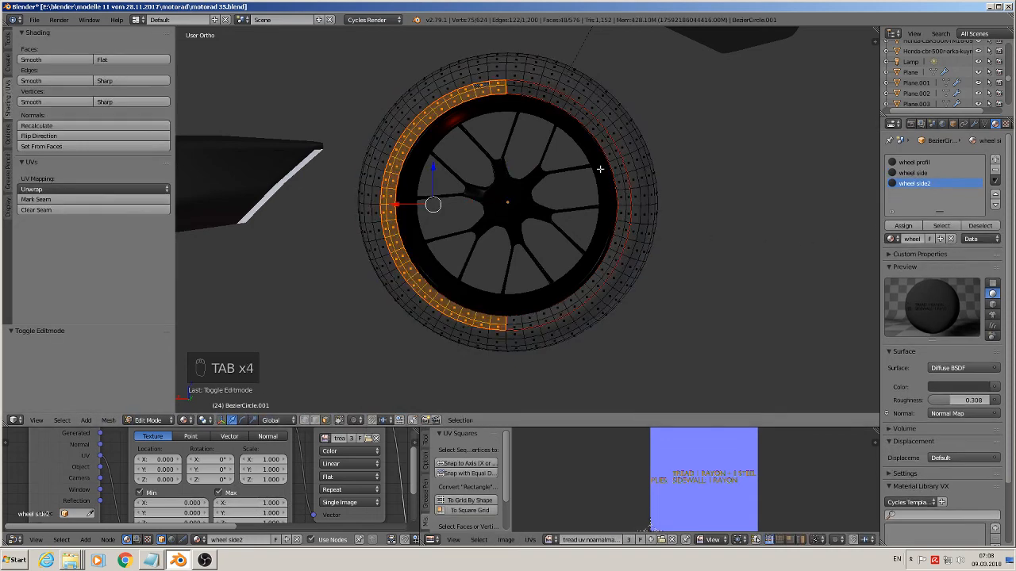
key("u")
left_click(483, 129)
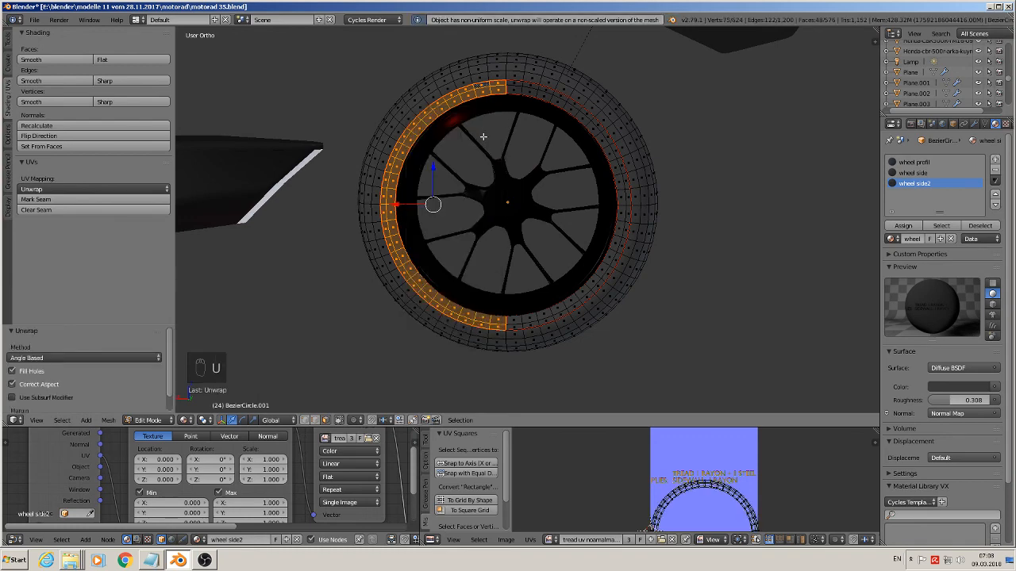
Examine both sides of the tyre and compare the unwrapped half ring in Object and Edit Mode
middle_click_drag(681, 335, 459, 324)
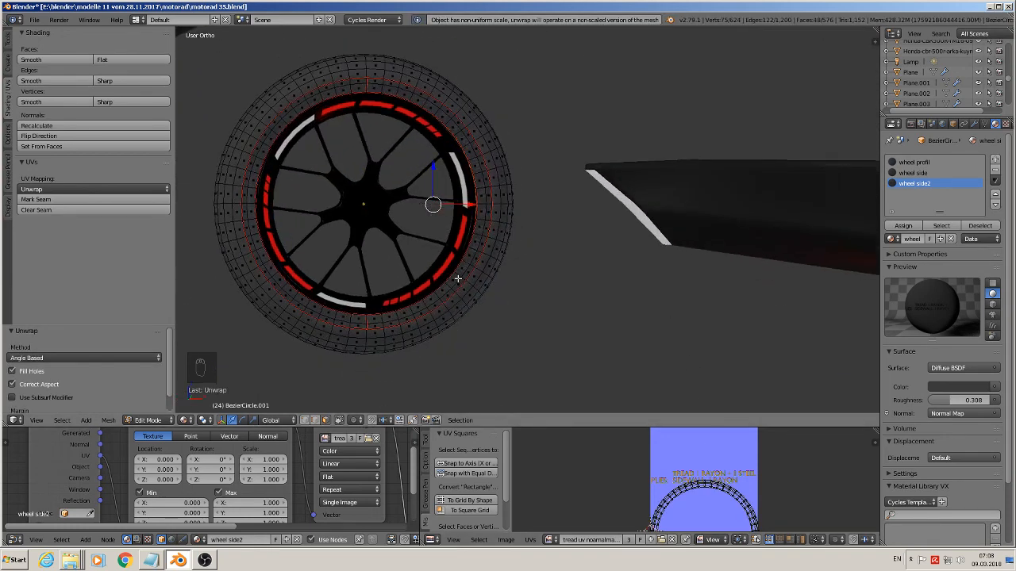
scroll(457, 278, "up", 2)
middle_click_drag(452, 277, 770, 282)
key("Tab")
key("Tab")
scroll(770, 283, "down", 4)
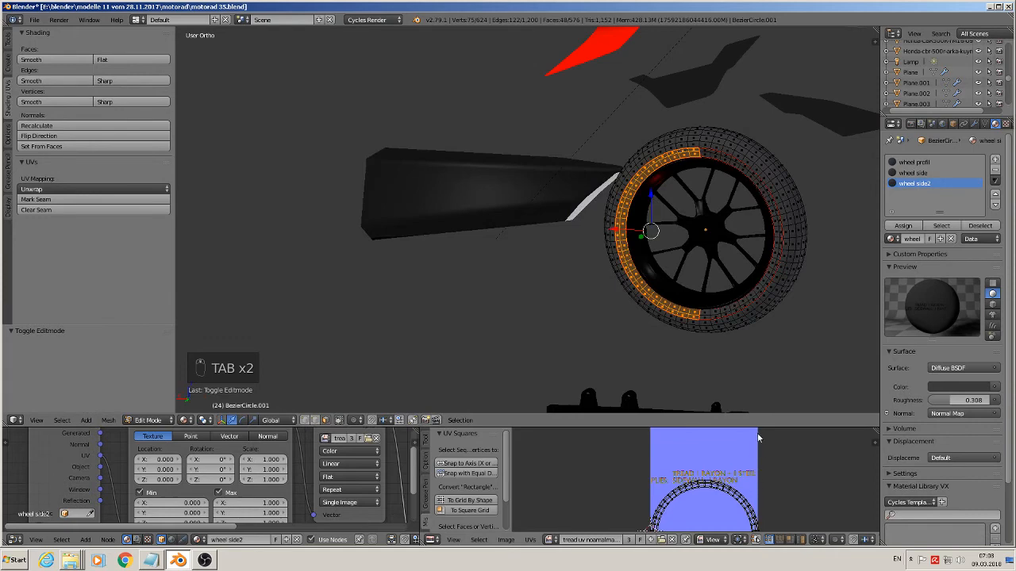
middle_click_drag(720, 308, 738, 295)
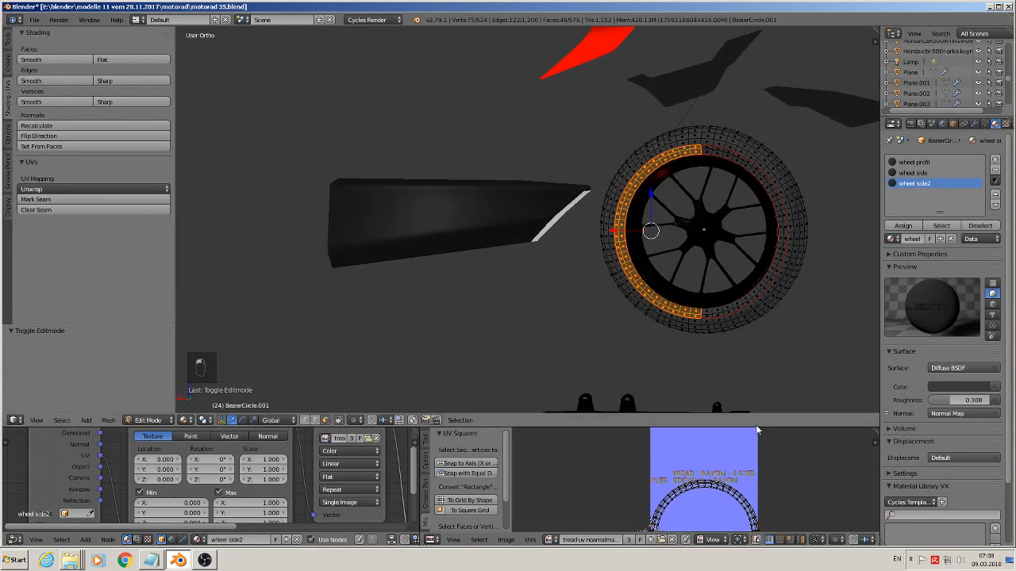
Enlarge the UV editor, straighten the unwrapped arc by snapping its vertices to an axis, and rotate the strip 90°
left_click_drag(756, 430, 756, 316)
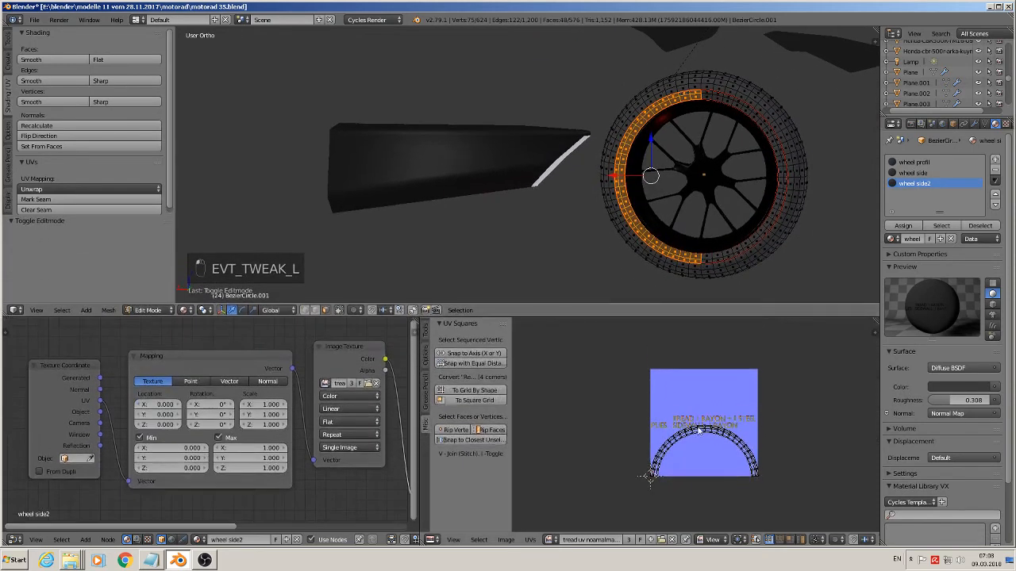
key("a")
key("a")
left_click(473, 353)
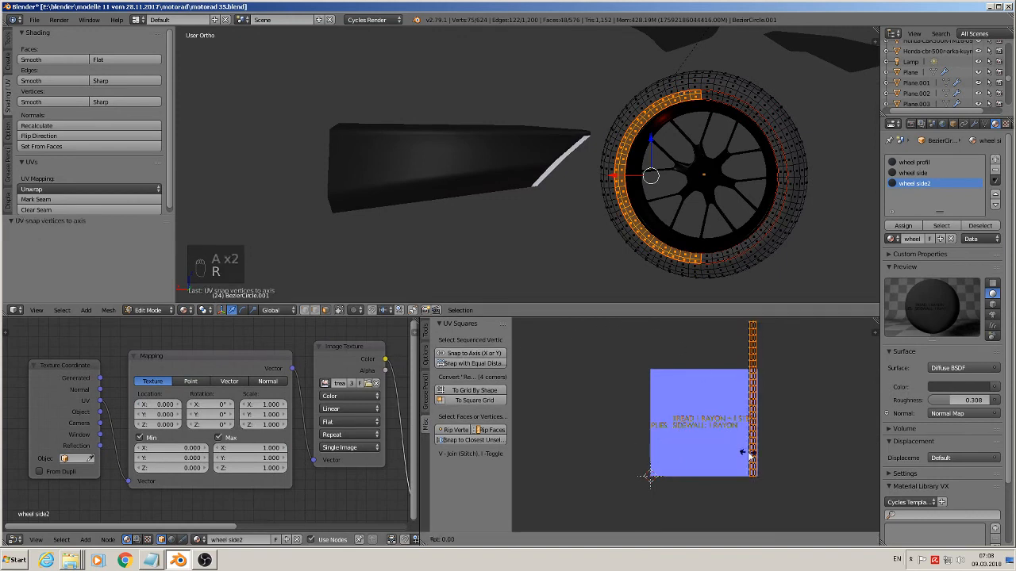
key("r")
left_click(748, 457)
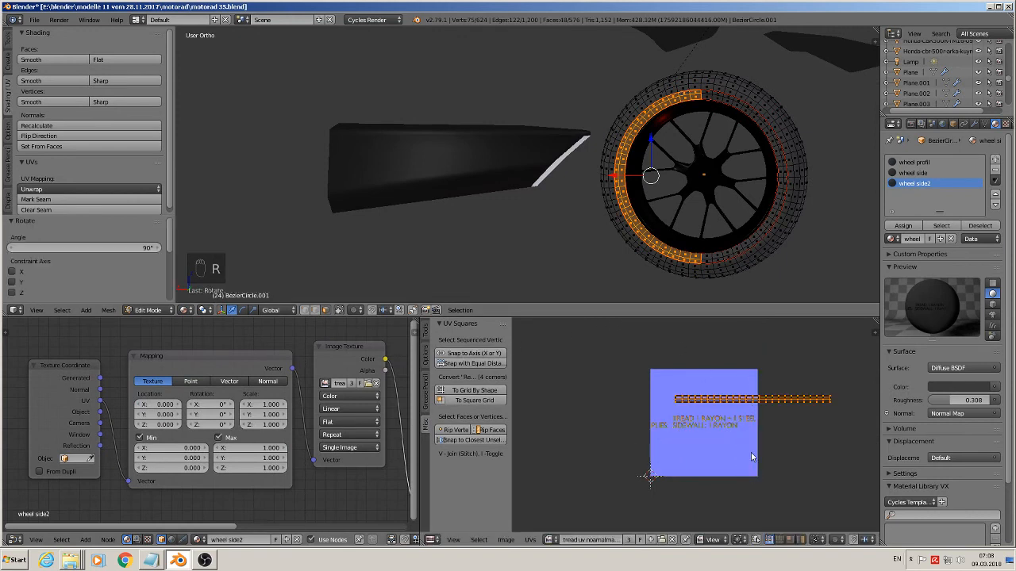
Scale the UV strip by about 7.589, move it over the tread lettering, and scale it by about 0.468
key("s")
left_click(751, 370)
key("g")
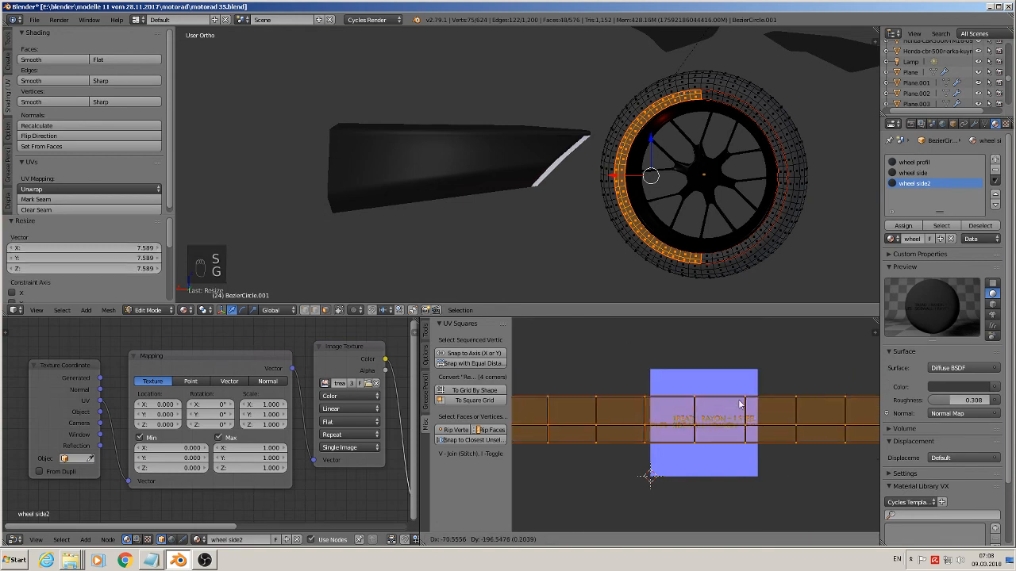
left_click(789, 455)
key("s")
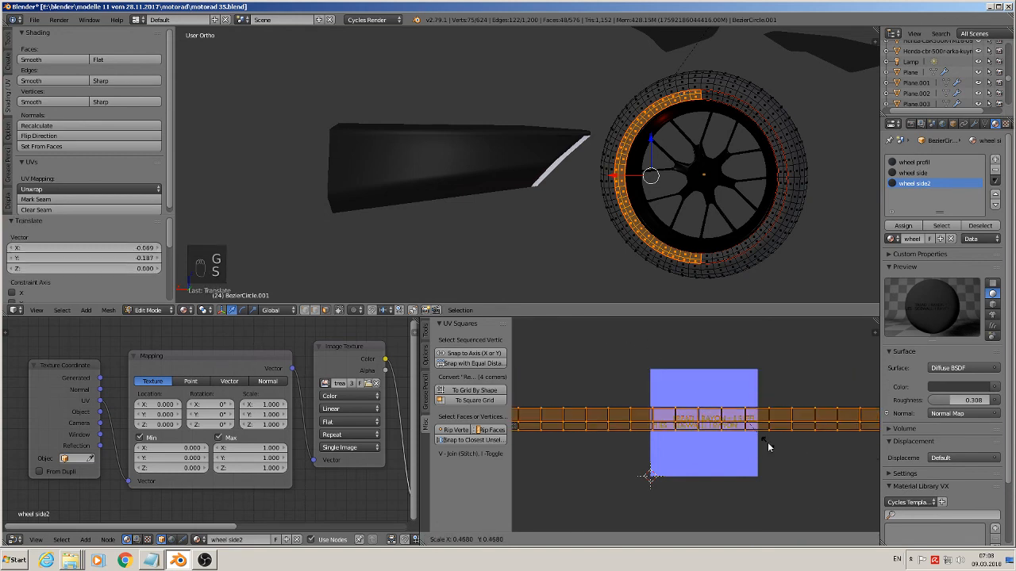
left_click(767, 442)
Check the lettering on the tyre in Object Mode and shift the UV strip by about 0.015 in X and -0.020 in Y
scroll(789, 206, "up", 3)
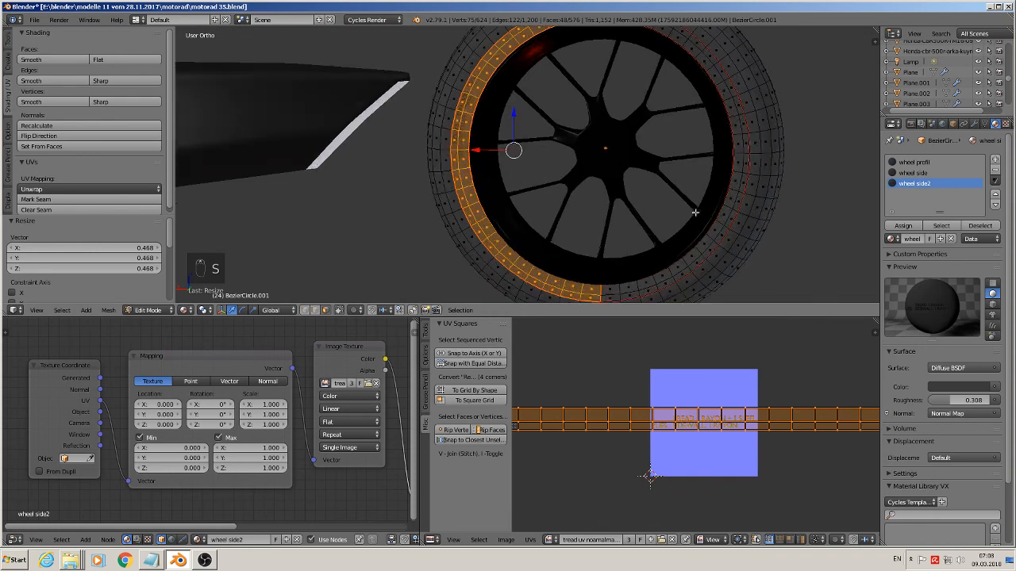
key("Tab")
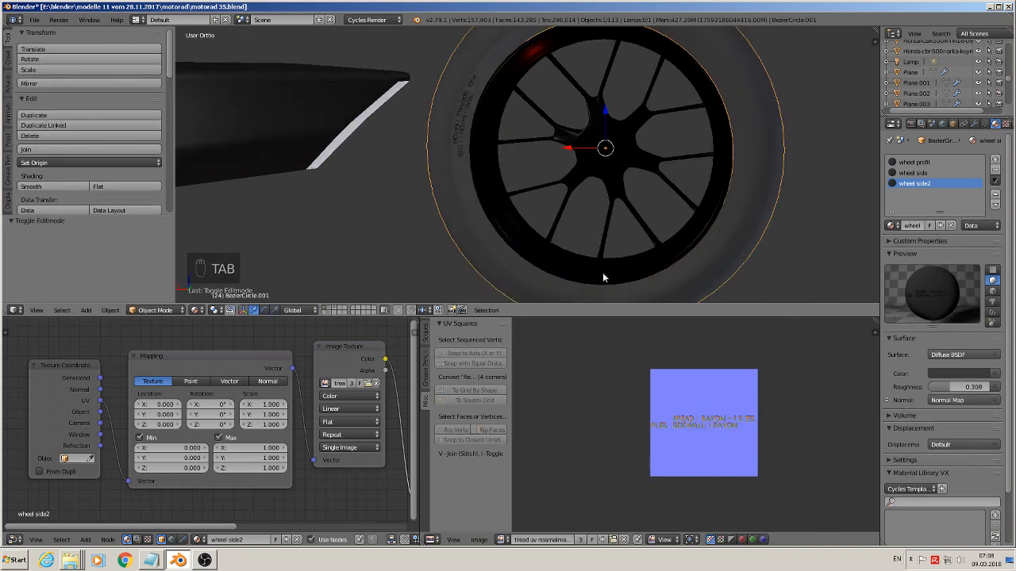
key("Tab")
key("g")
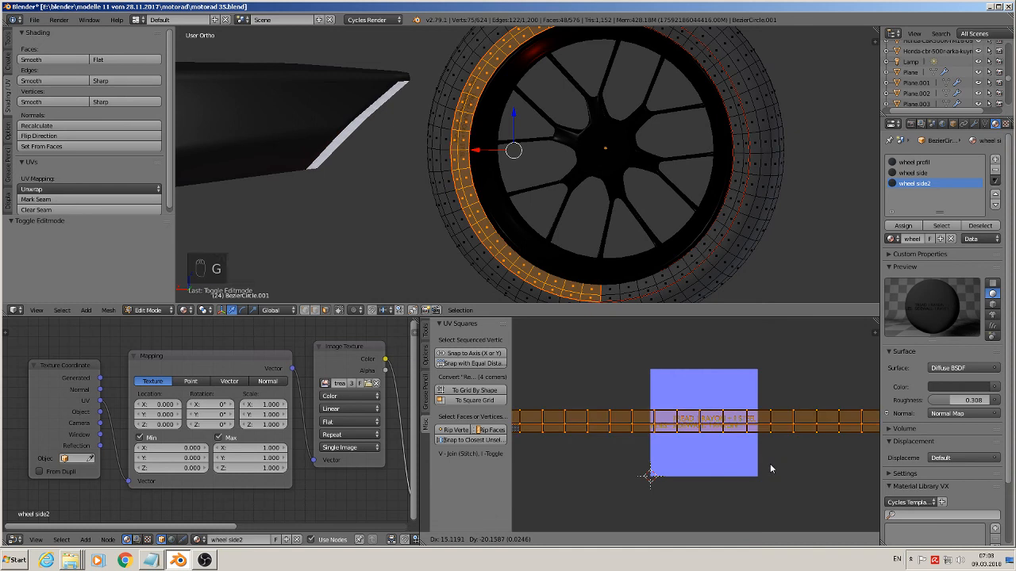
left_click(769, 463)
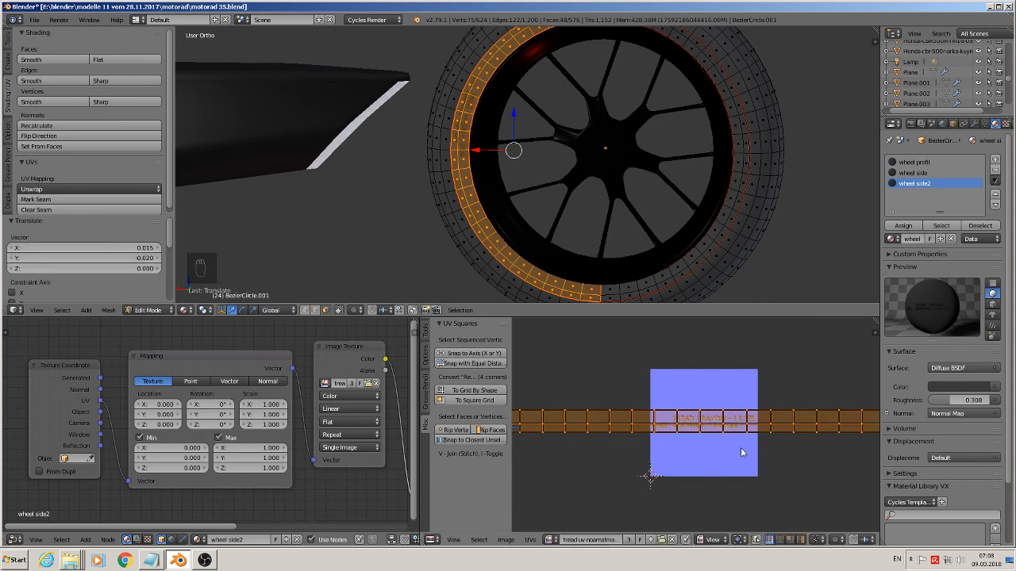
Select the other half of the tyre's two-row inner side ring in Edit Mode and unwrap it
key("Tab")
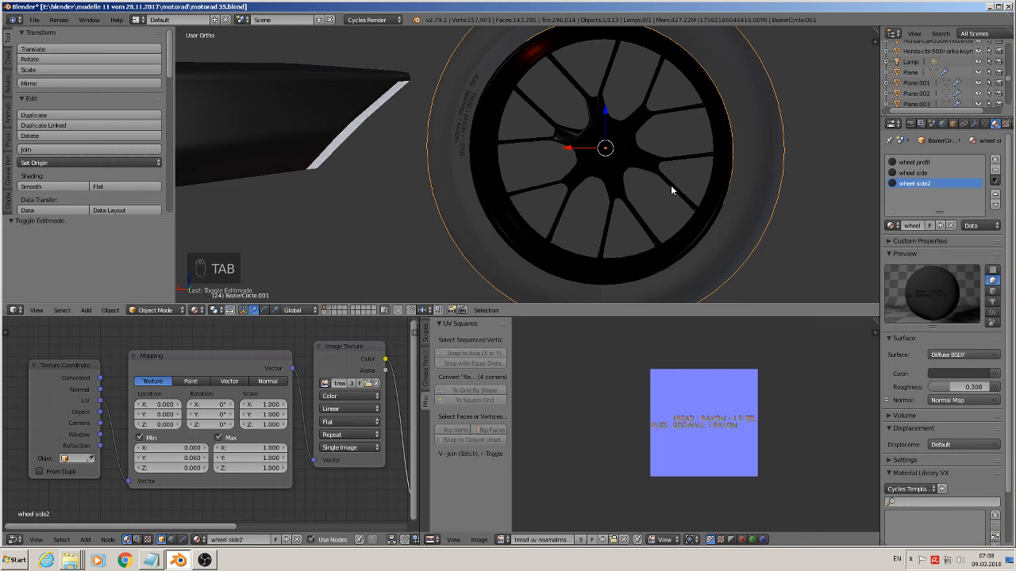
key("Tab")
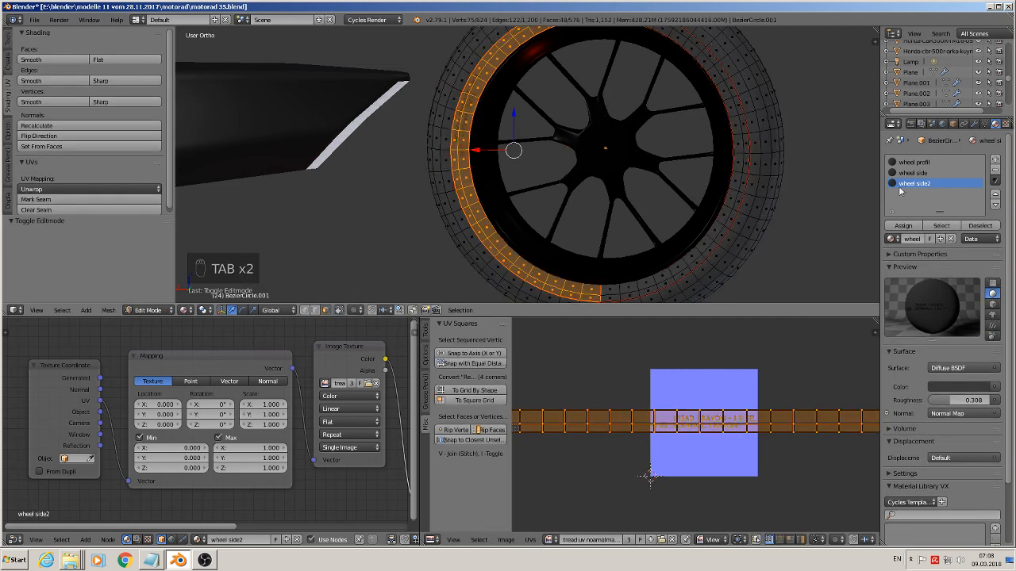
scroll(685, 117, "down", 3)
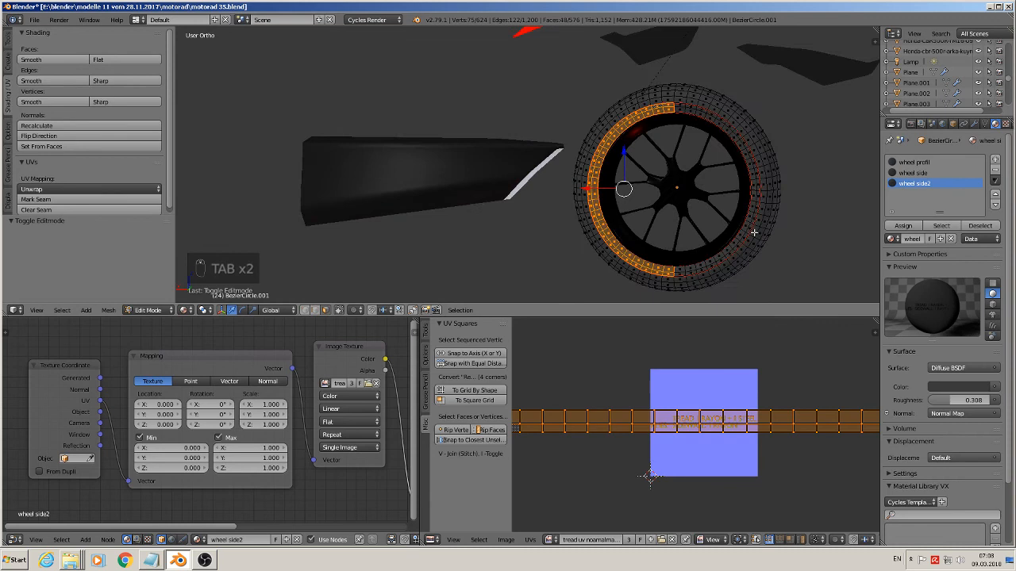
right_click(681, 104)
right_click(680, 273, "ctrl")
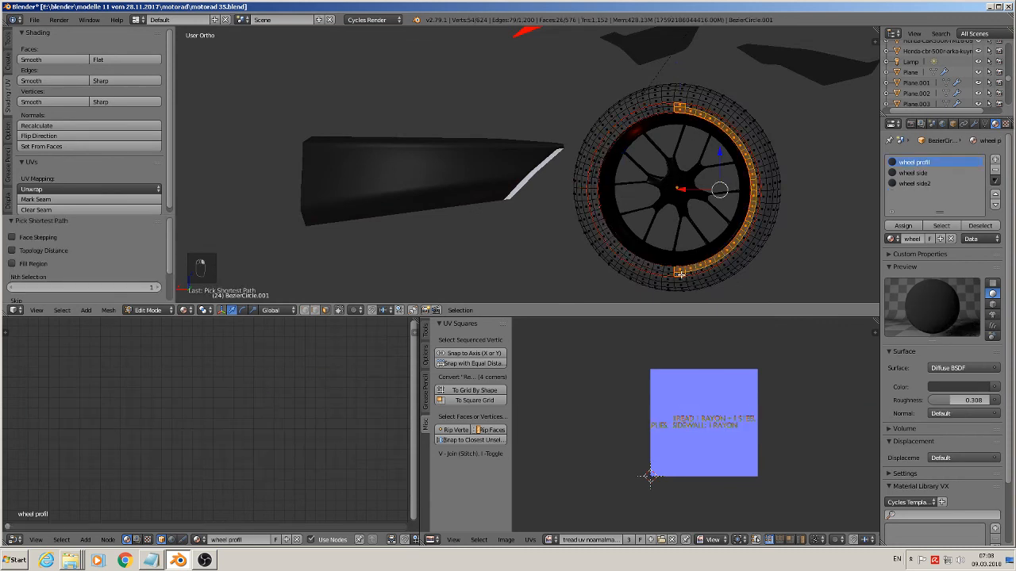
right_click(693, 105, "ctrl+shift")
key("u")
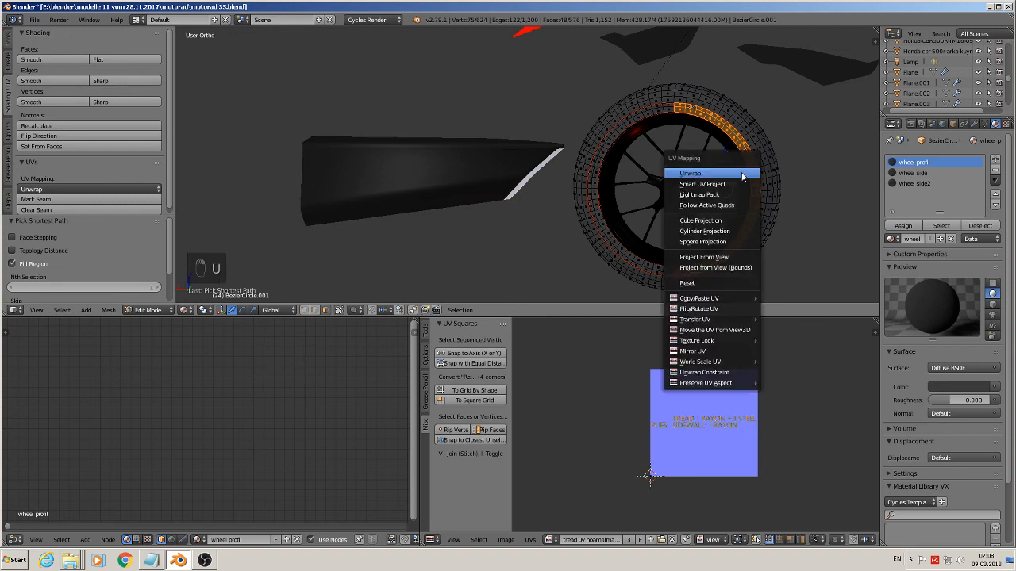
left_click(741, 170)
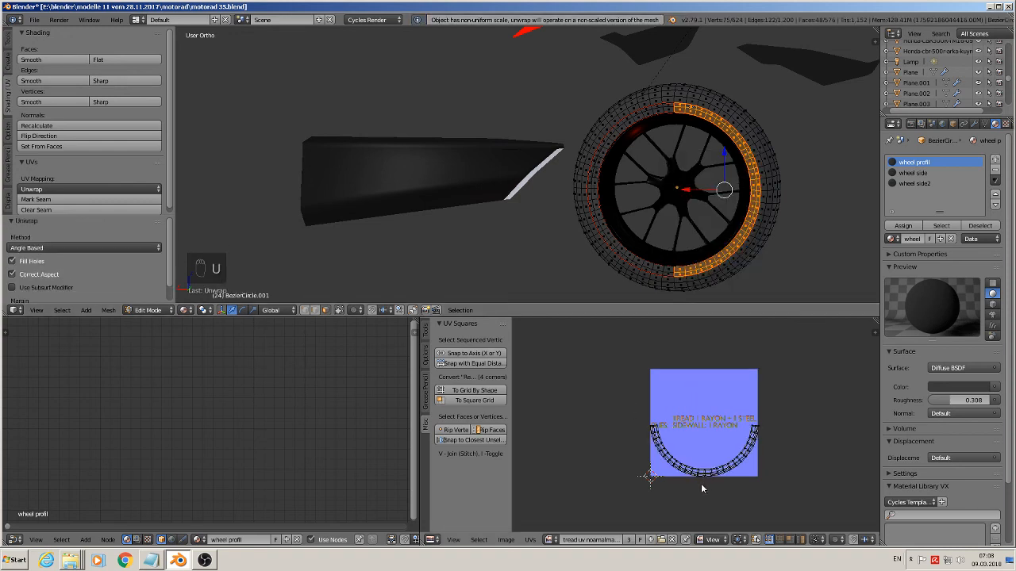
Straighten the unwrapped arc by snapping its vertices to an axis, rotate it 90°, and move it over the tread lettering
left_click(483, 355)
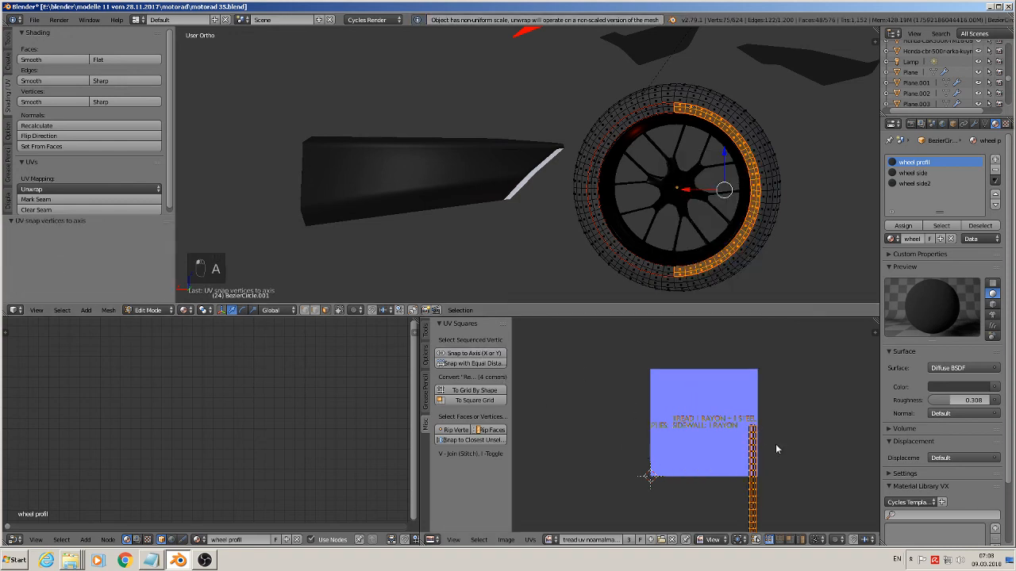
type("r90")
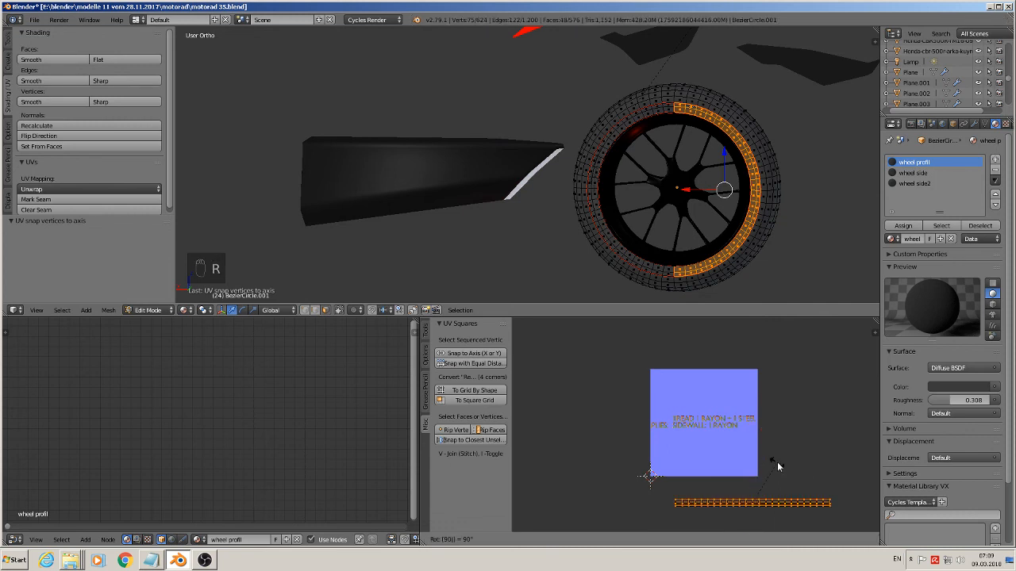
key("Return")
key("g")
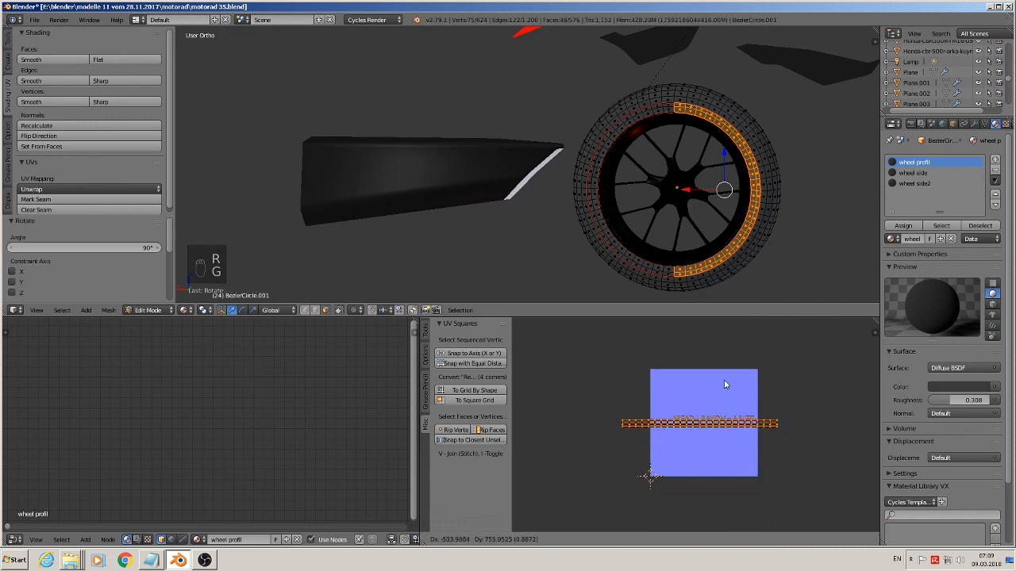
left_click(722, 374)
scroll(786, 420, "up", 3)
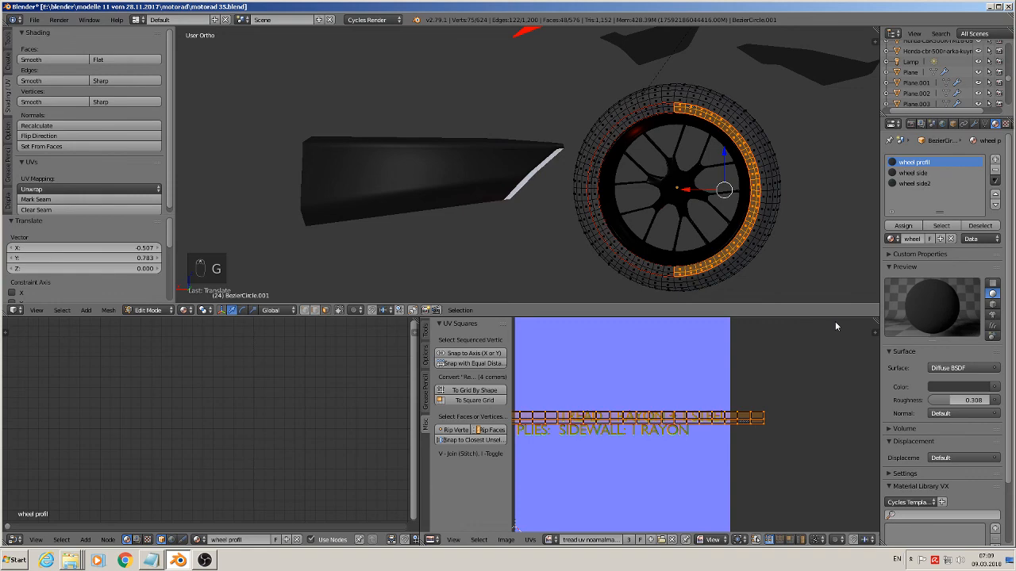
Assign the wheel side material to the selected half ring and check it in Object Mode
left_click(919, 173)
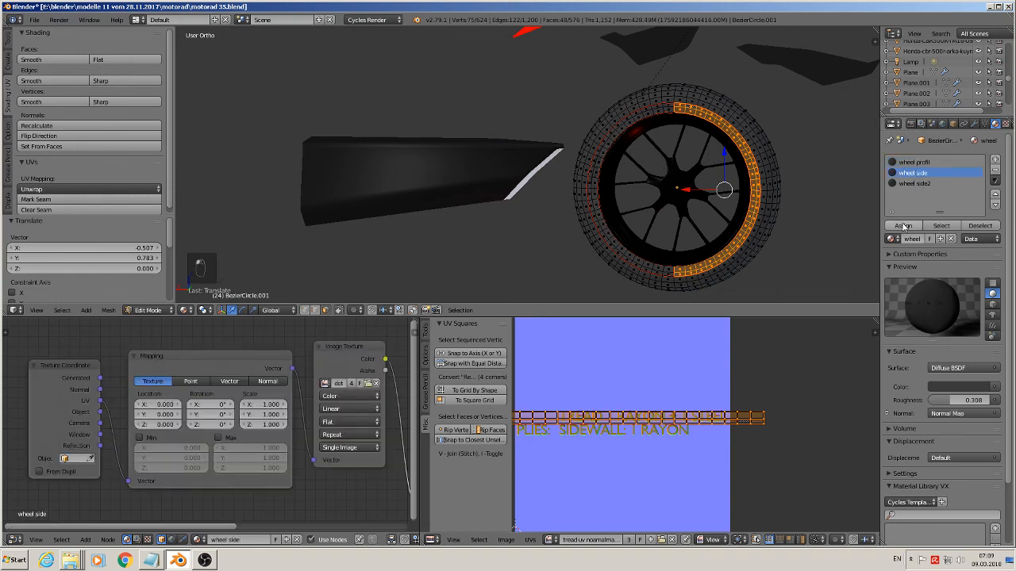
left_click(903, 225)
scroll(768, 193, "up", 5)
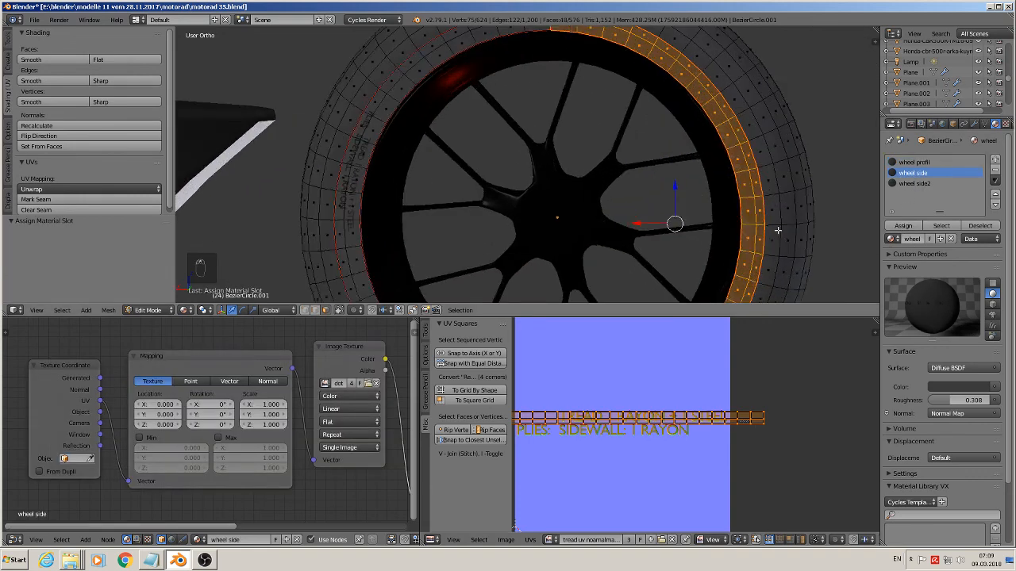
middle_click_drag(778, 230, 749, 174, "shift")
key("Tab")
key("Tab")
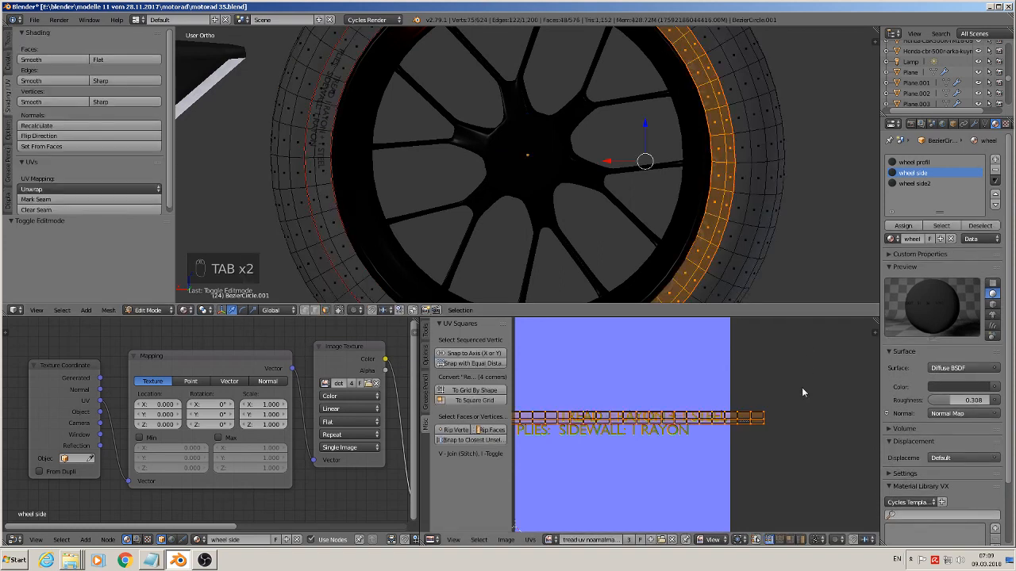
Scale the UV strip by about 2.739 and shift it by about -0.02 in X and 0.03 in Y
key("s")
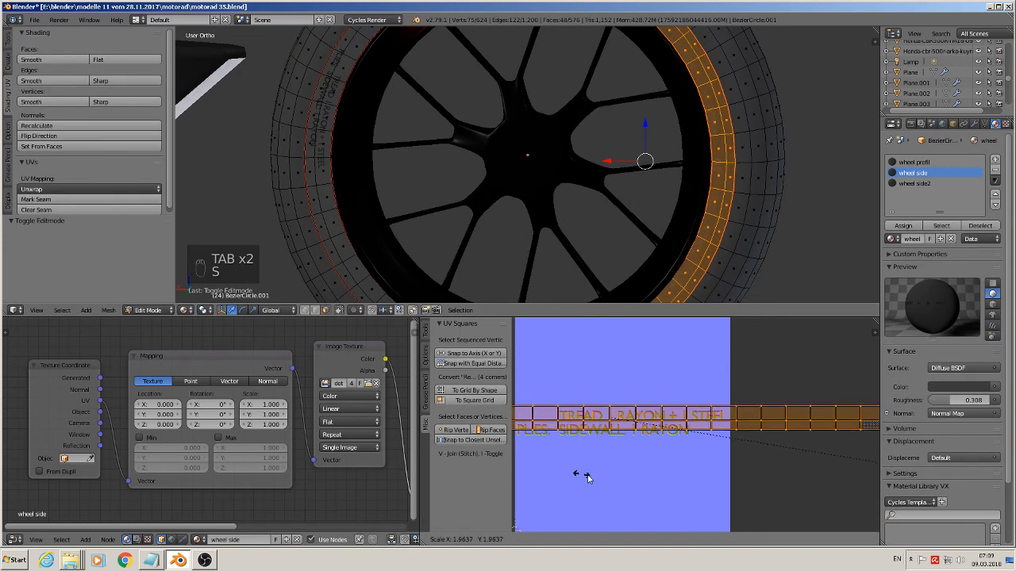
left_click(713, 473)
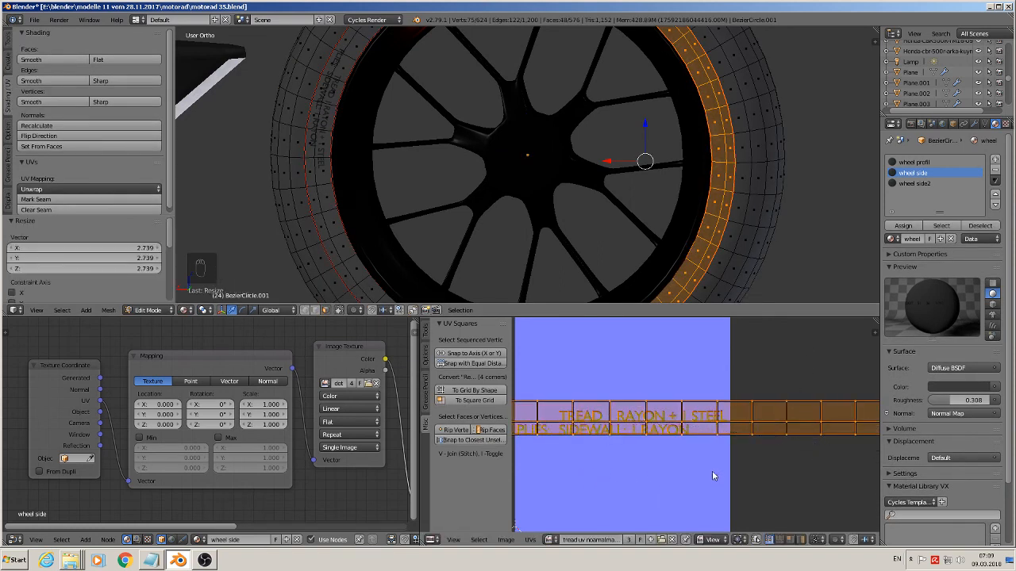
key("g")
left_click(709, 461)
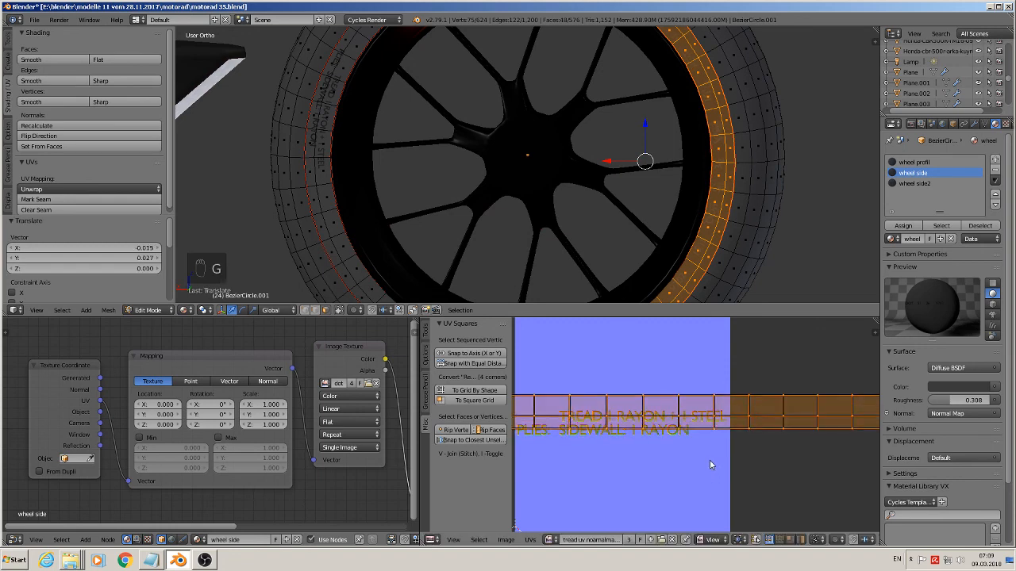
Enable Min and Max clamping in the wheel side material's Mapping node and check the tyre lettering with everything deselected
key("Tab")
scroll(725, 214, "down", 3)
middle_click_drag(727, 214, 754, 227, "shift")
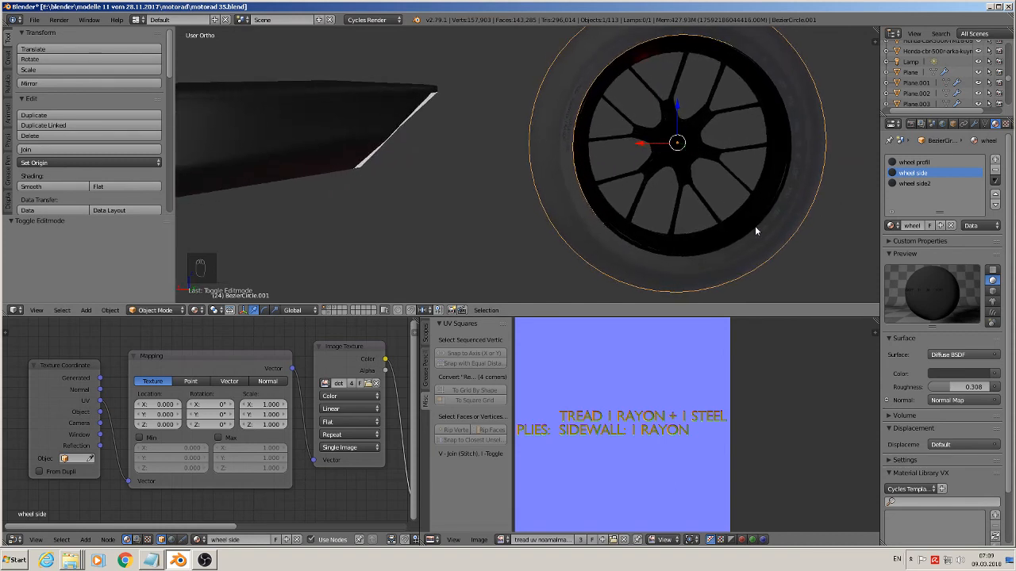
left_click(140, 437)
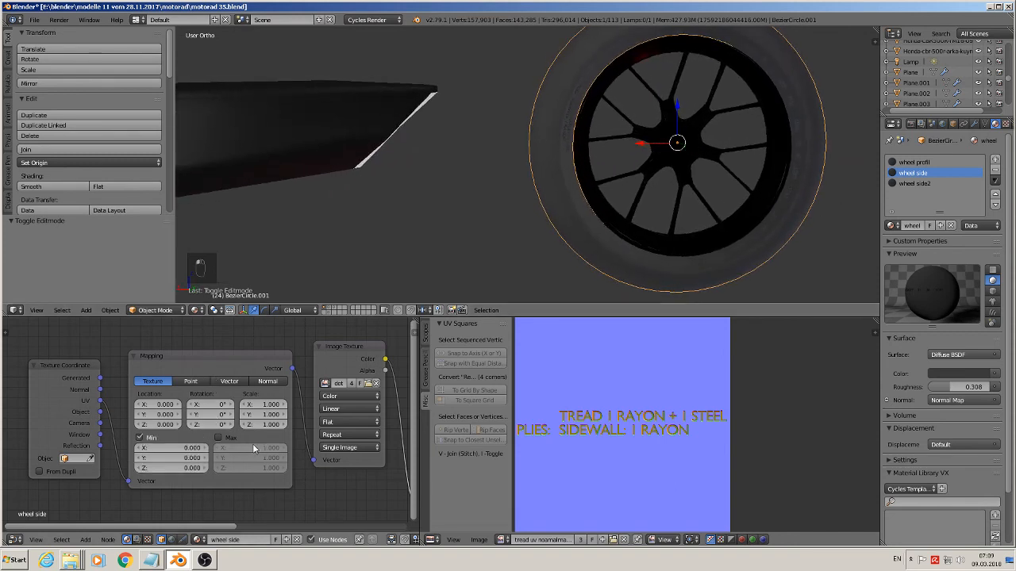
left_click(219, 438)
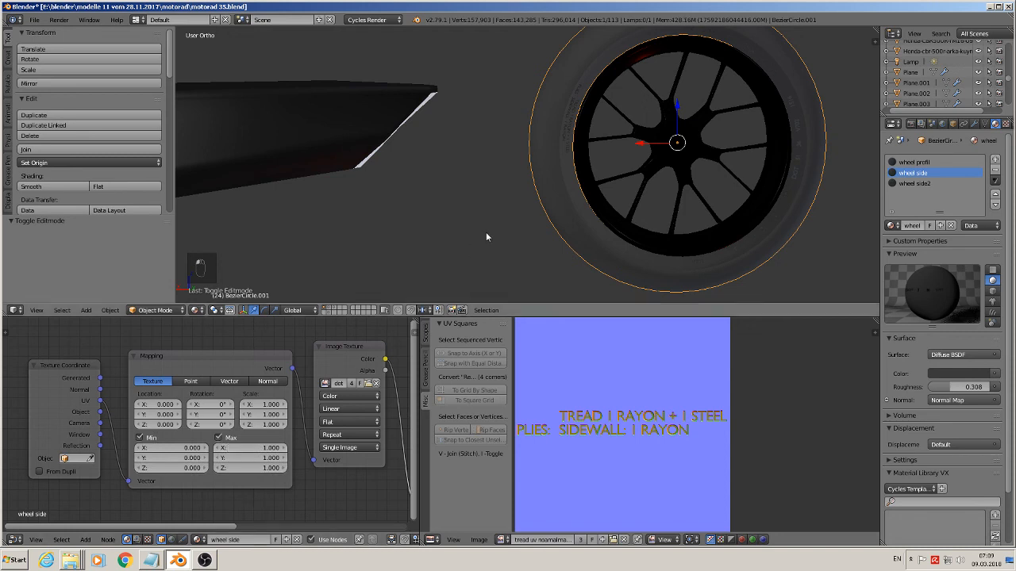
key("a")
middle_click_drag(490, 232, 471, 227)
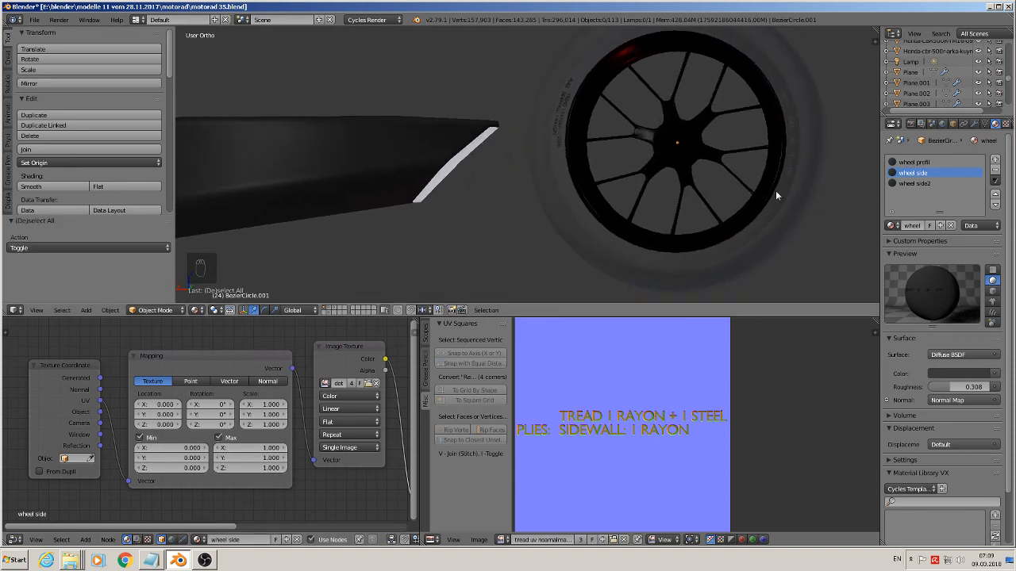
Shift the half ring's UV strip along X by about -0.012 and again by about 0.175
key("Tab")
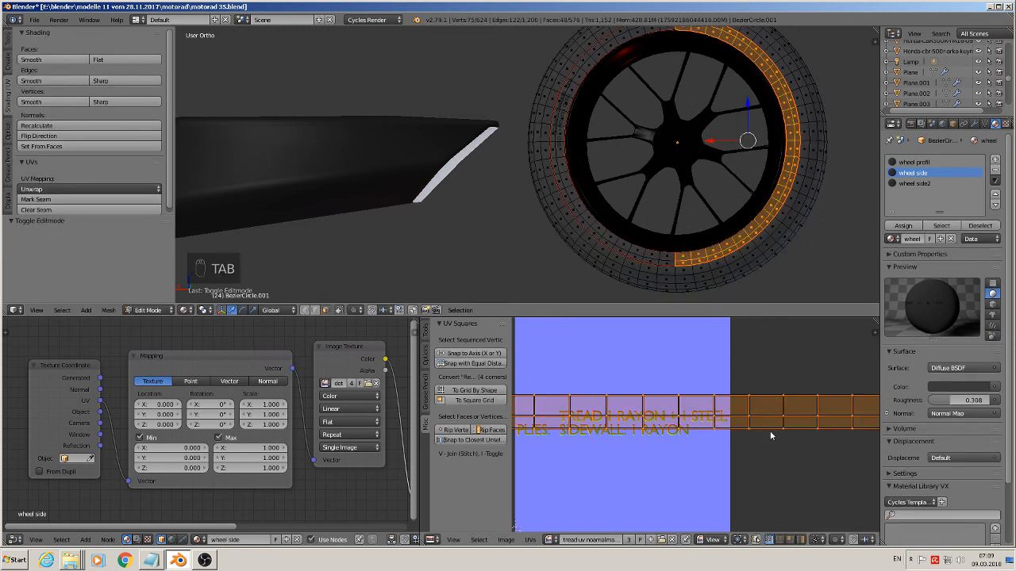
key("g")
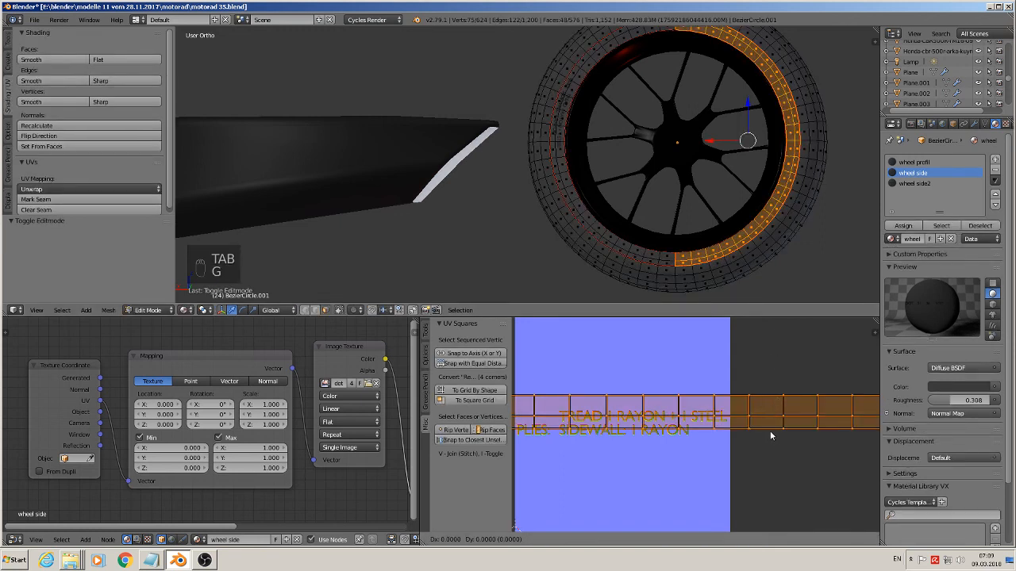
key("x")
left_click(768, 435)
scroll(793, 170, "up", 5)
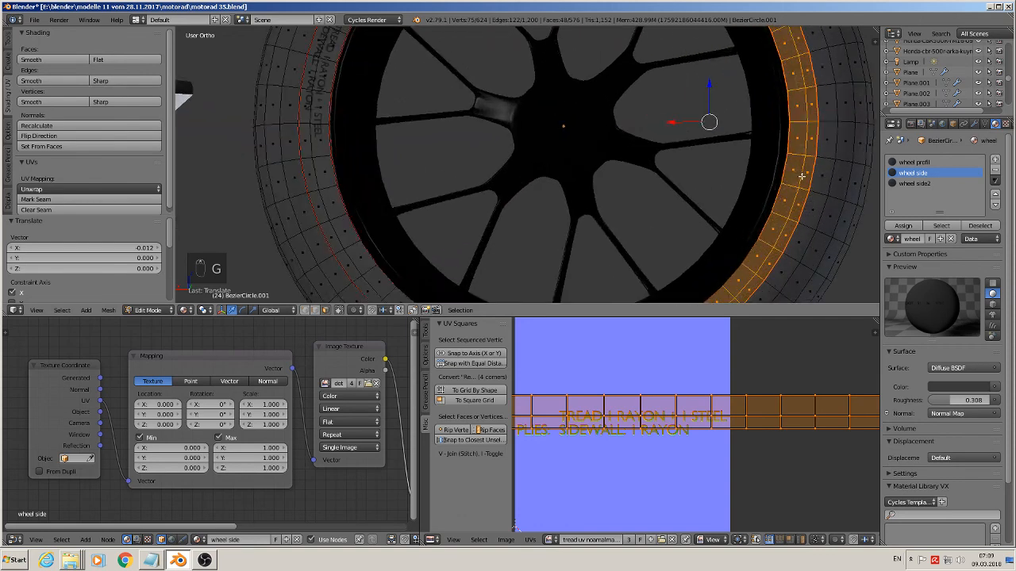
middle_click_drag(764, 177, 580, 154, "shift")
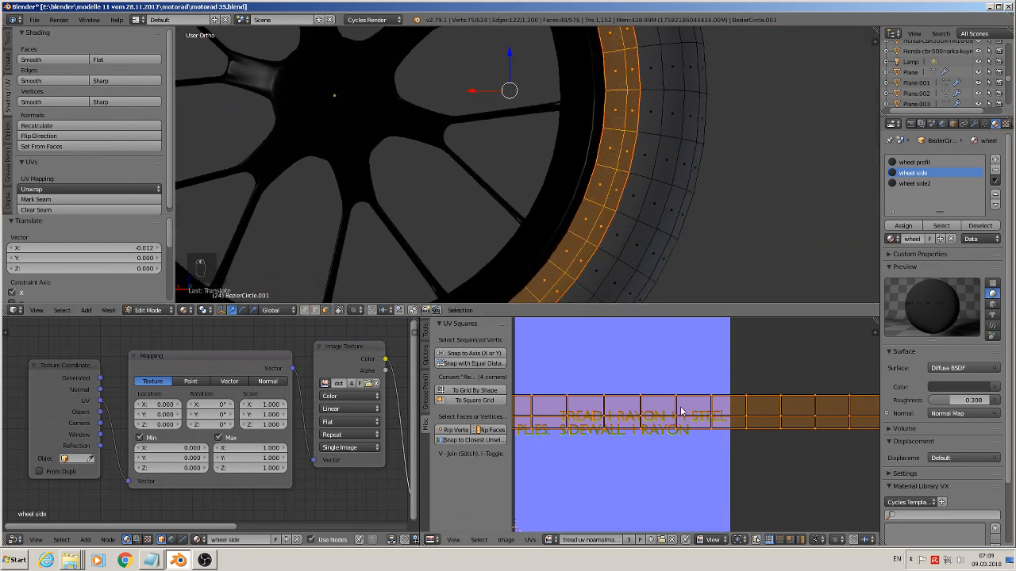
key("g")
key("x")
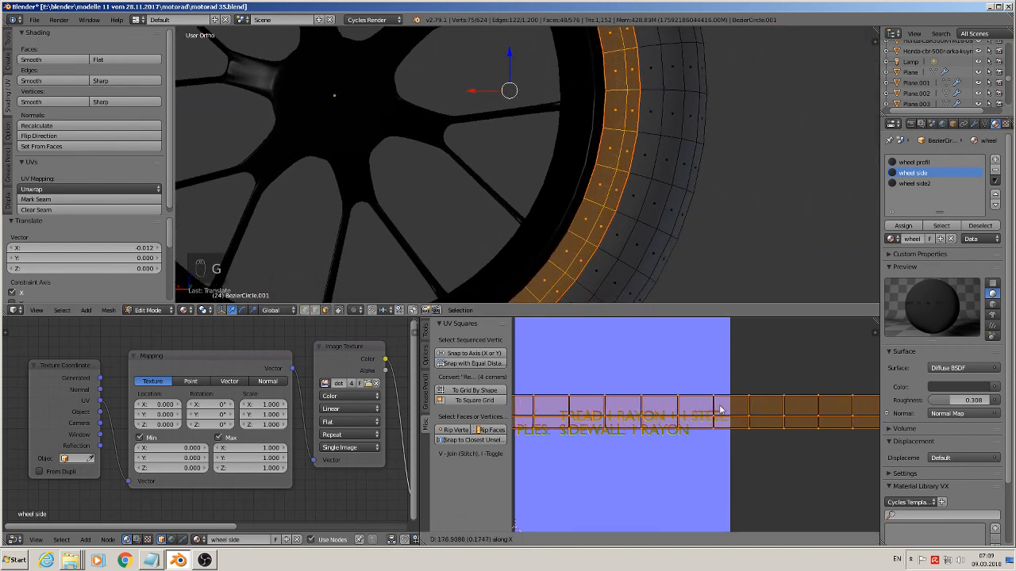
left_click(721, 409)
Examine the lettering on both halves of the tyre side in Object Mode
scroll(665, 163, "down", 4)
key("Tab")
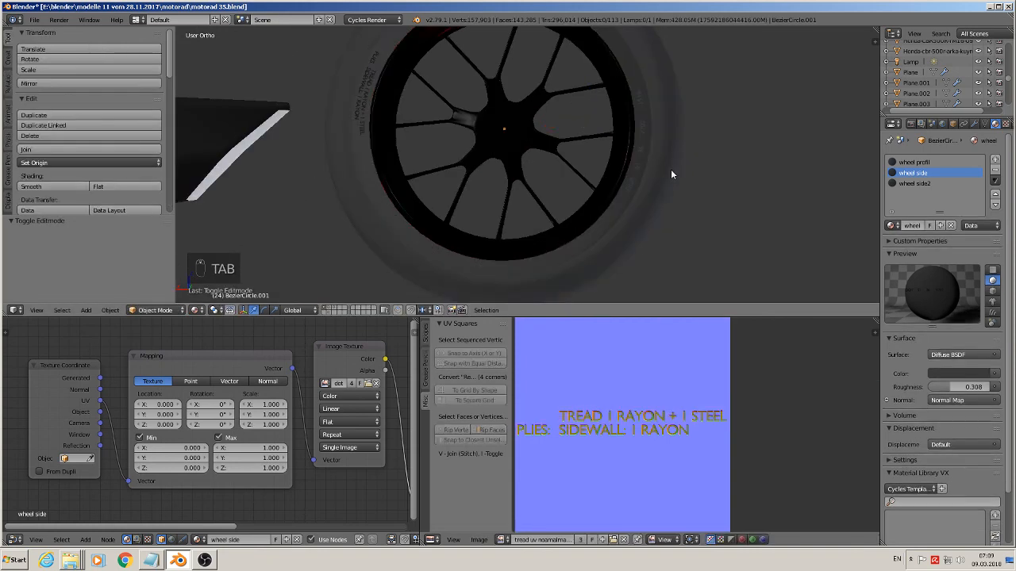
scroll(670, 174, "down", 3)
mouse_move(670, 174)
middle_mouse_down()
mouse_move(789, 224)
mouse_move(873, 211)
mouse_move(204, 193)
mouse_move(779, 196)
mouse_move(663, 171)
middle_mouse_up()
scroll(631, 187, "up", 2)
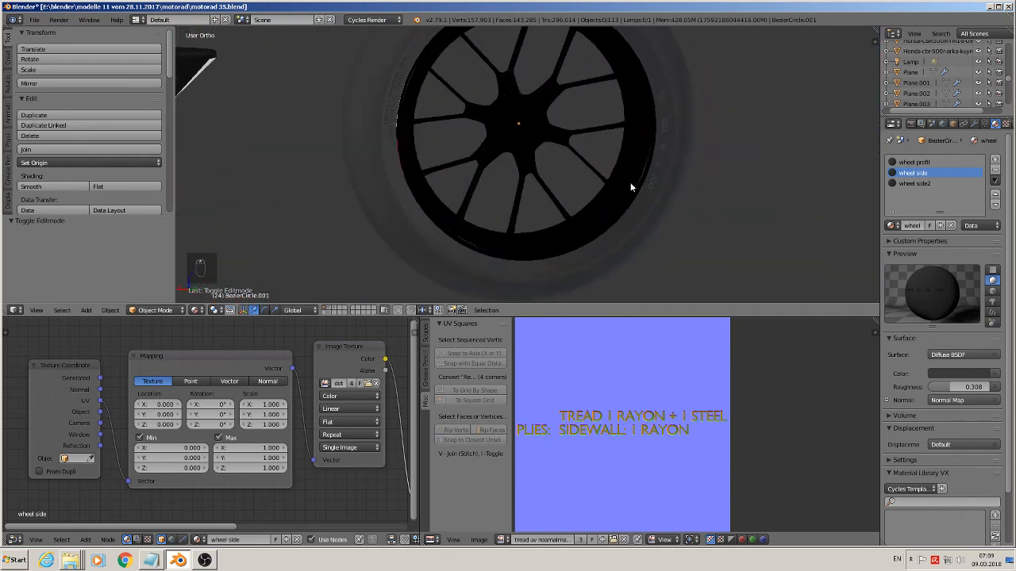
middle_click_drag(589, 230, 509, 270)
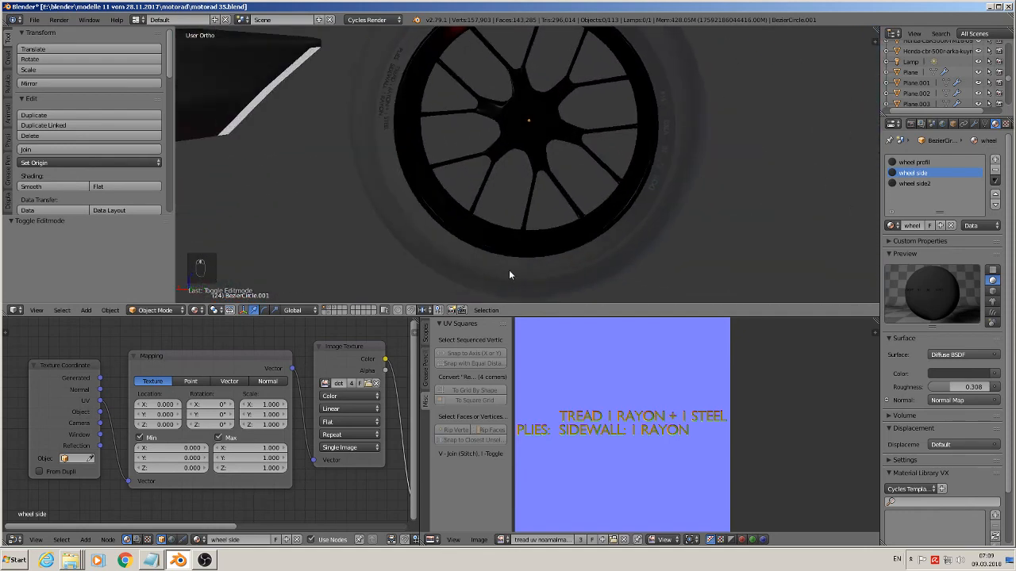
left_click(34, 19)
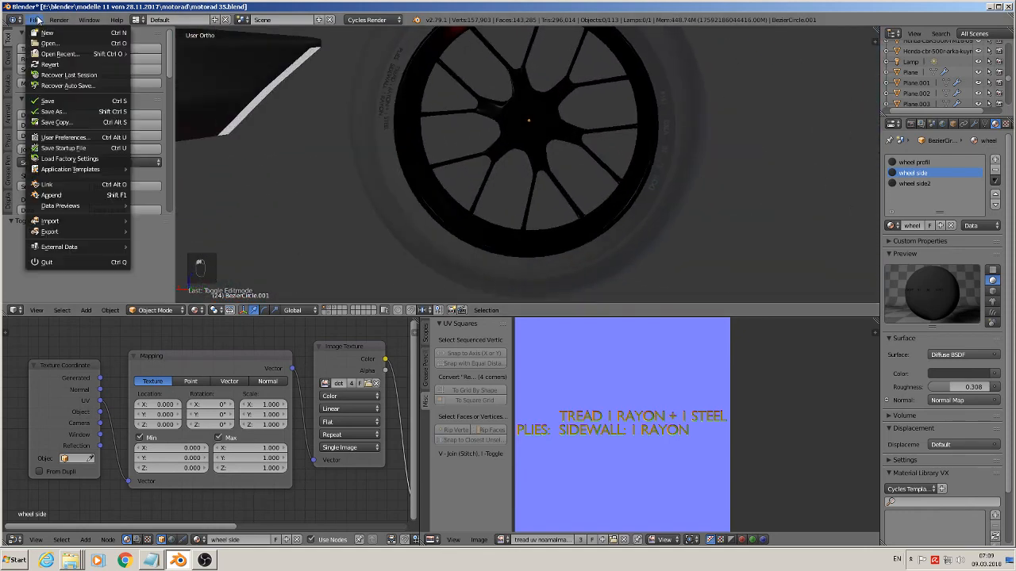
Select the face loop around the front of the rim, straighten its UV ring by snapping to an axis, and rotate it 90°
right_click(608, 226)
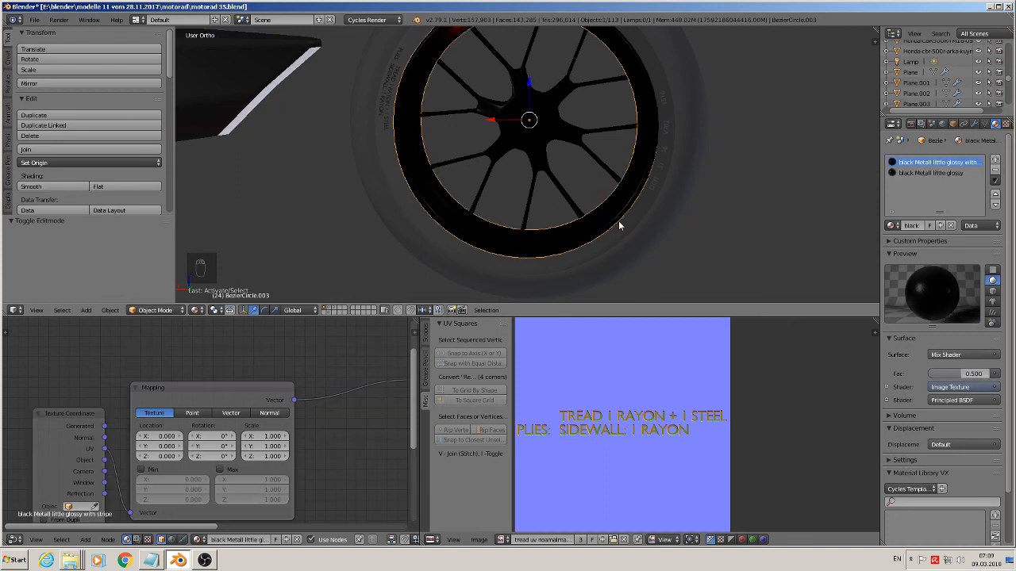
key("Tab")
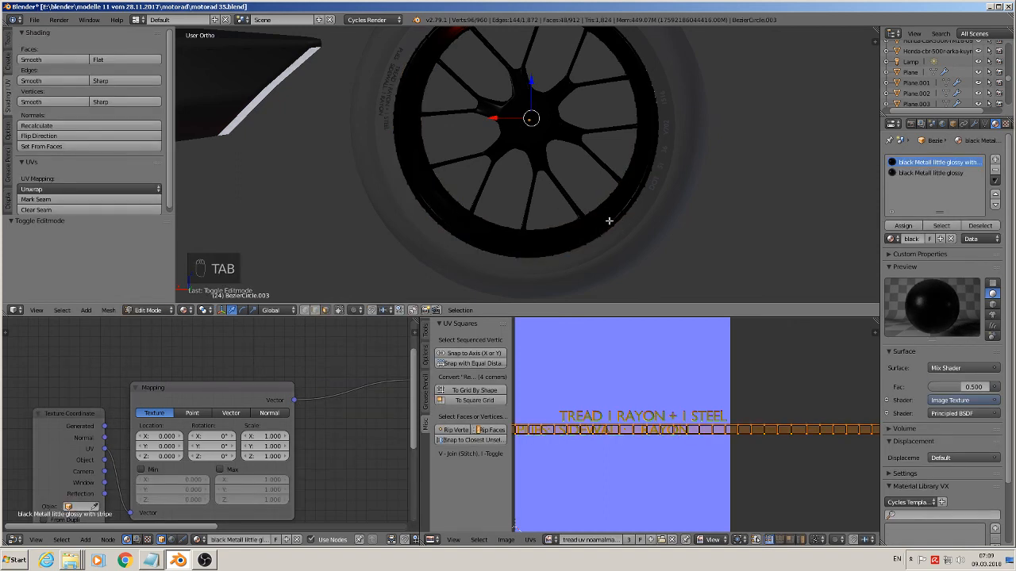
right_click(548, 242, "alt")
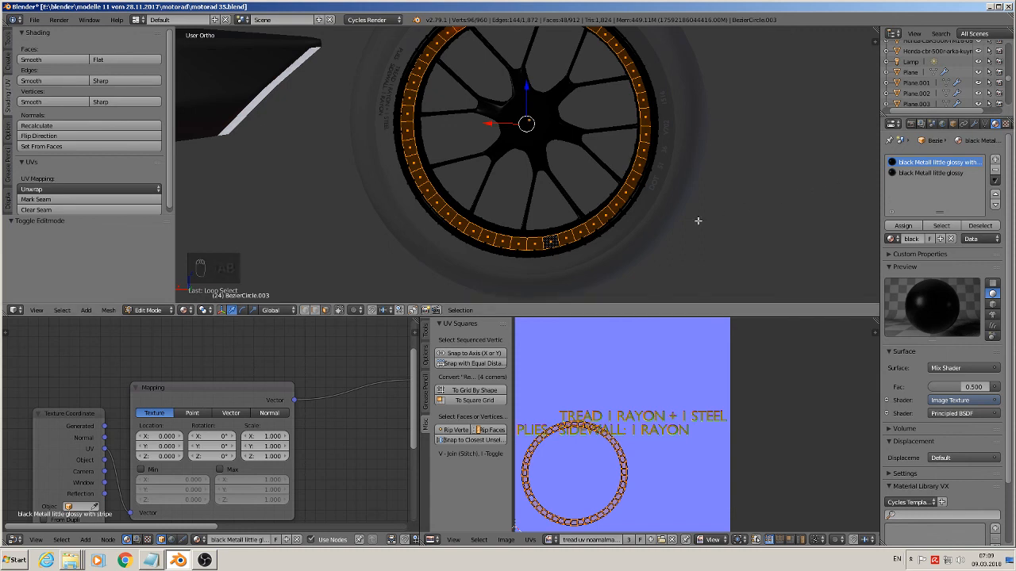
scroll(683, 225, "up", 3)
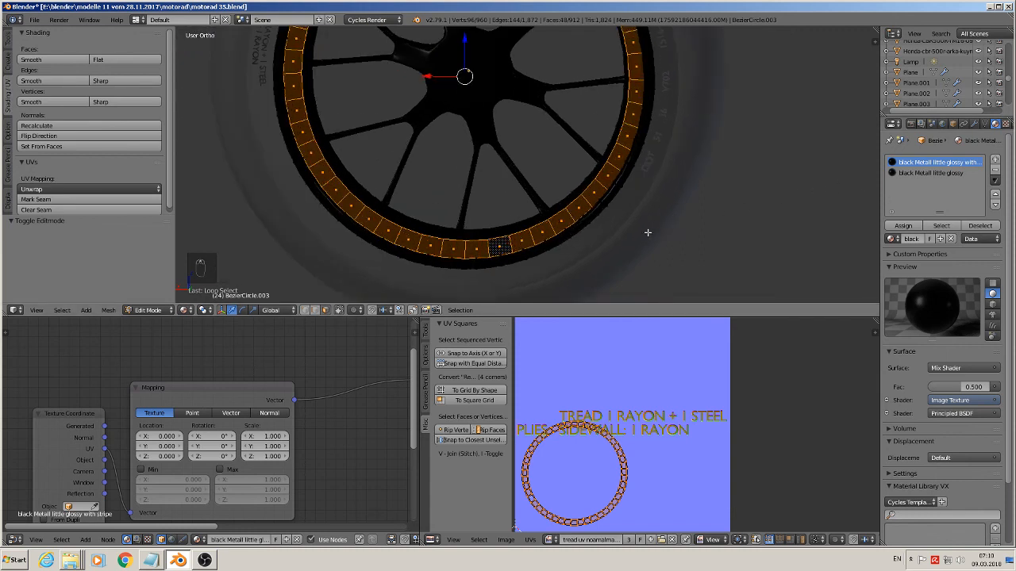
left_click(474, 353)
type("r")
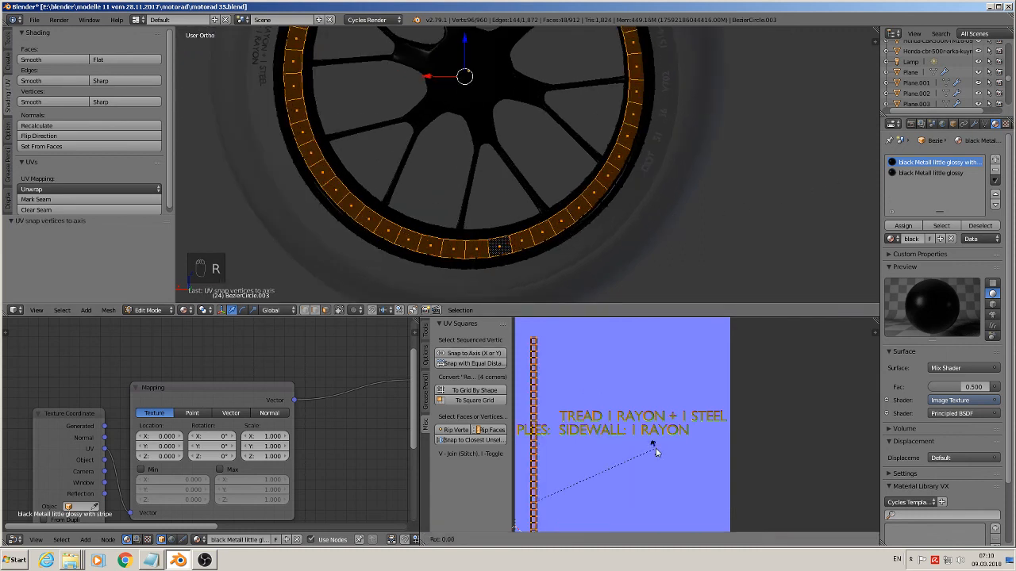
type("90")
key("Return")
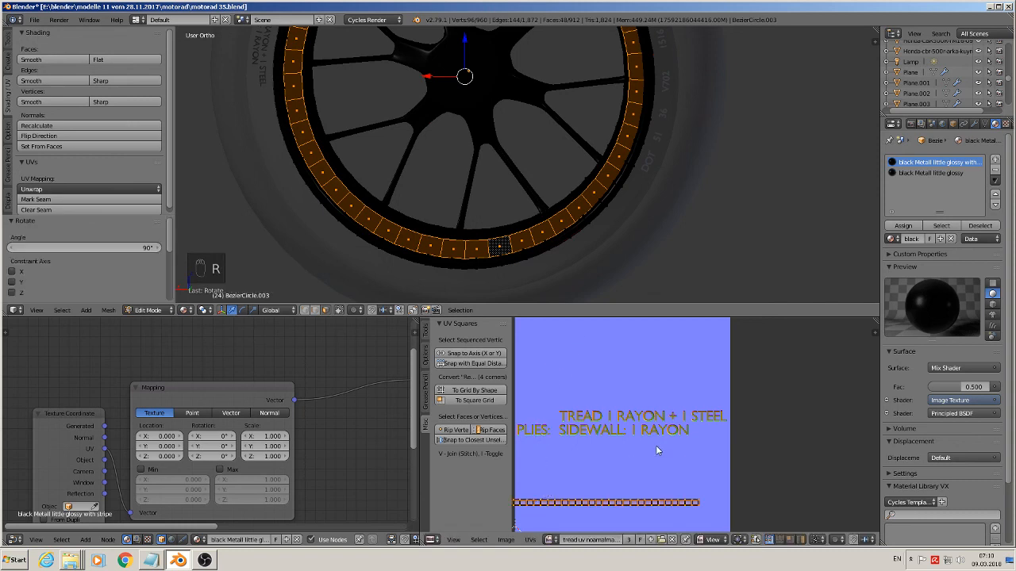
Move the rim ring's UV strip by about 0.236 in X and 0.391 in Y and scale it by about 2.768
key("g")
left_click(707, 369)
key("s")
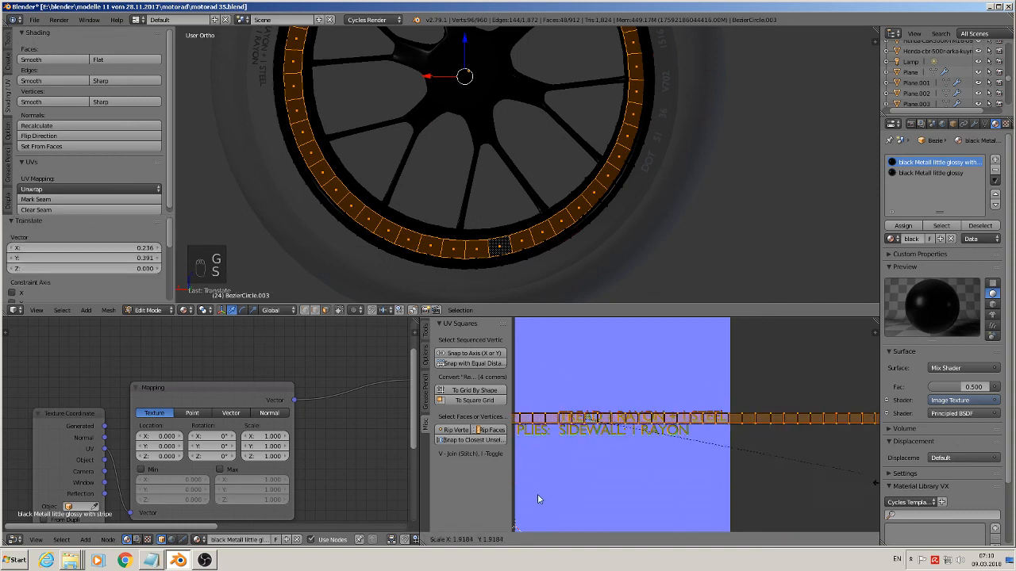
left_click(623, 503)
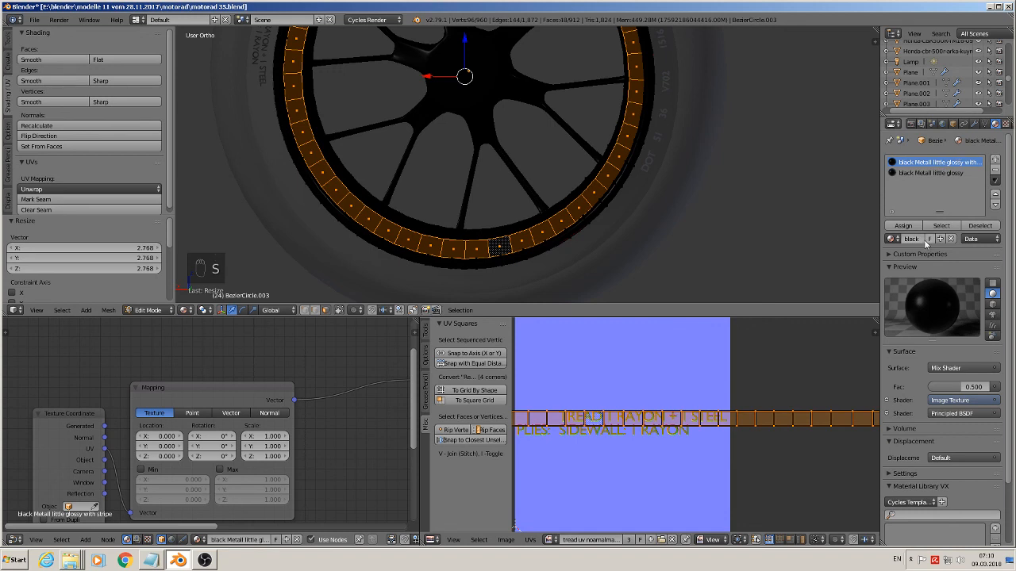
Assign the black Metall little glossy with stripe material to the rim's face loop, reposition its UV strip, and return to Object Mode
left_click(904, 226)
scroll(685, 433, "down", 3)
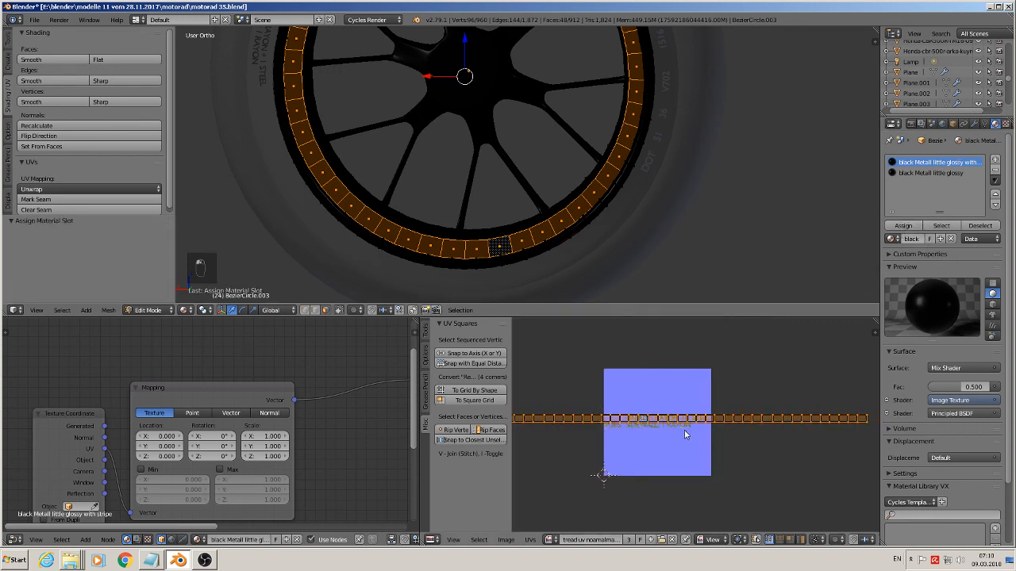
scroll(684, 430, "up", 1)
key("g")
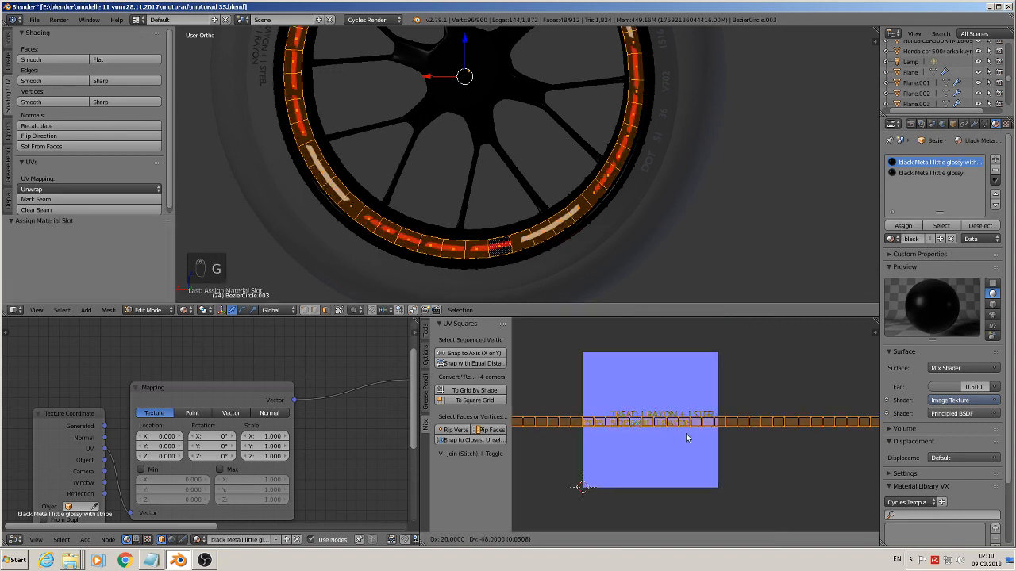
left_click(686, 434)
key("Tab")
scroll(637, 205, "down", 3)
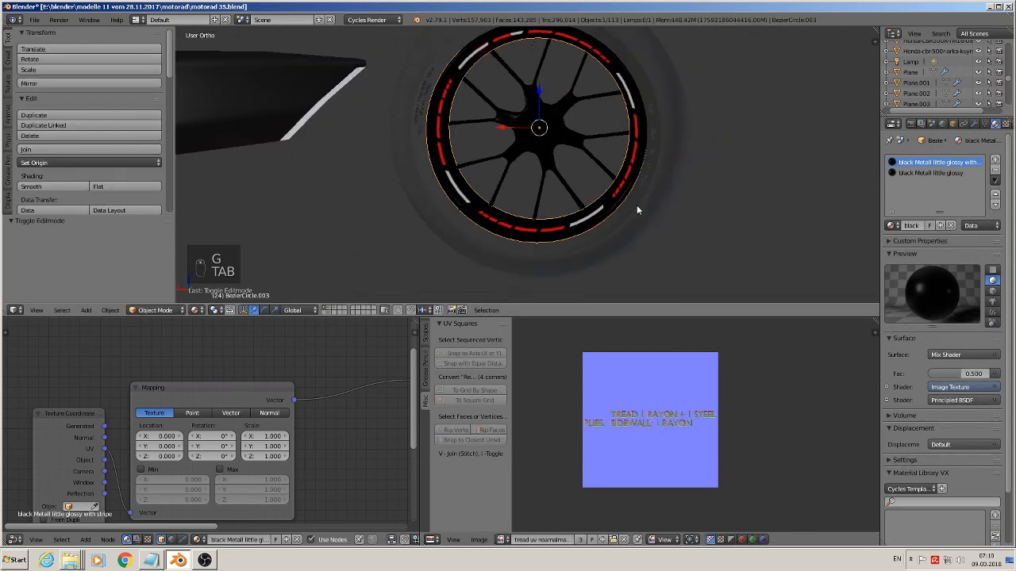
Deselect everything, check the stripes on the opposite side of the rim, and save the file
key("a")
key("a")
middle_click_drag(702, 211, 675, 124)
left_click(38, 19)
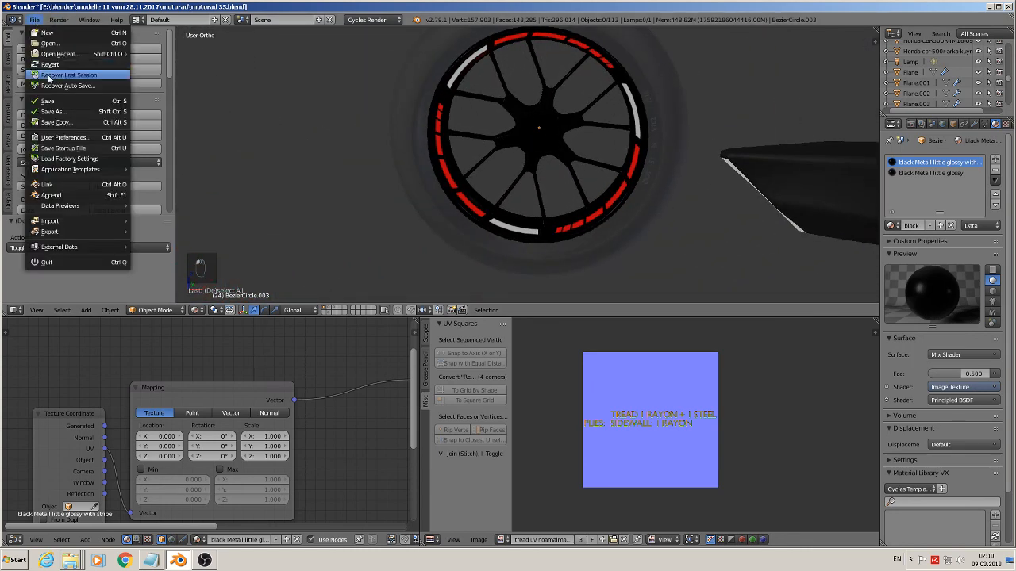
left_click(53, 103)
Select the tapered black part beside the wheel and examine the image texture, normal map and shader nodes of Material.006
scroll(519, 222, "down", 8)
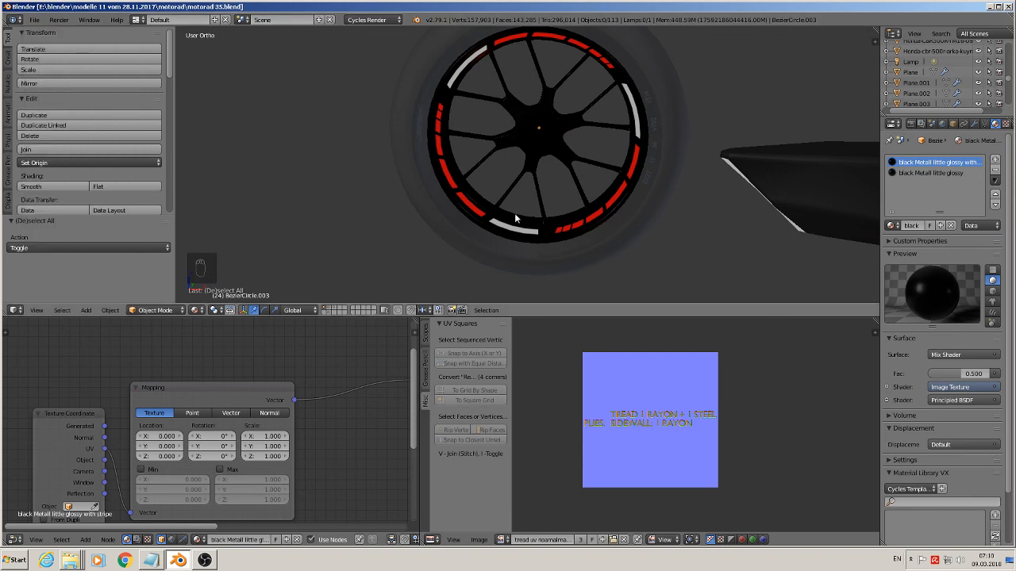
middle_click_drag(569, 252, 678, 160, "shift")
scroll(674, 174, "down", 4)
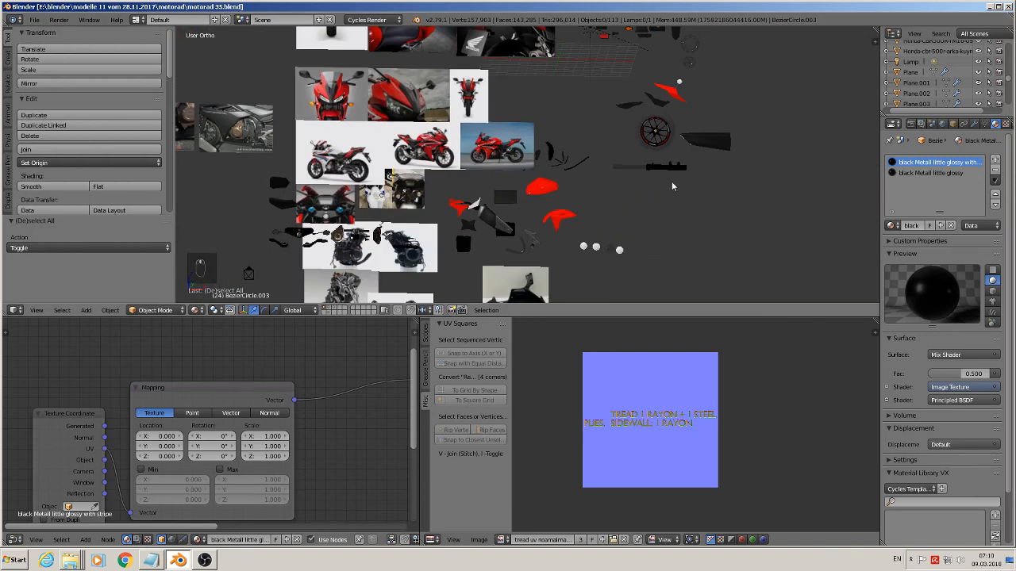
key("KP_1")
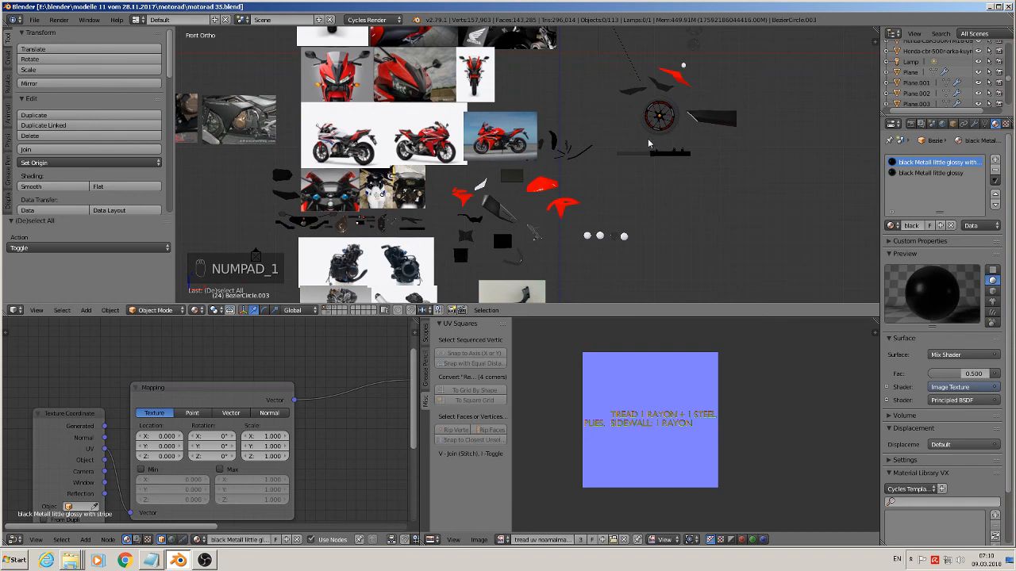
middle_click_drag(649, 143, 523, 171, "shift")
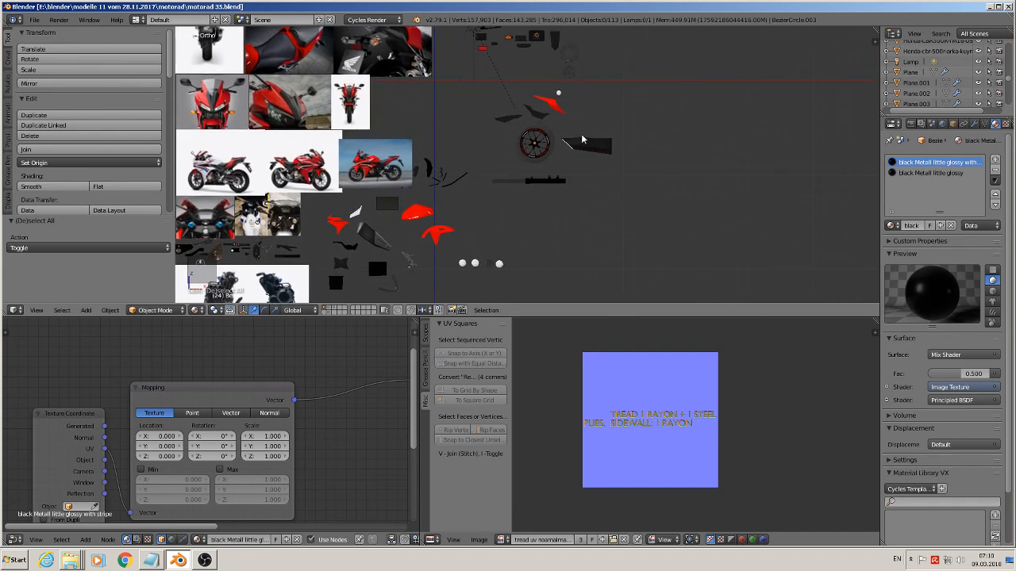
middle_click_drag(582, 139, 658, 150)
scroll(635, 161, "up", 6)
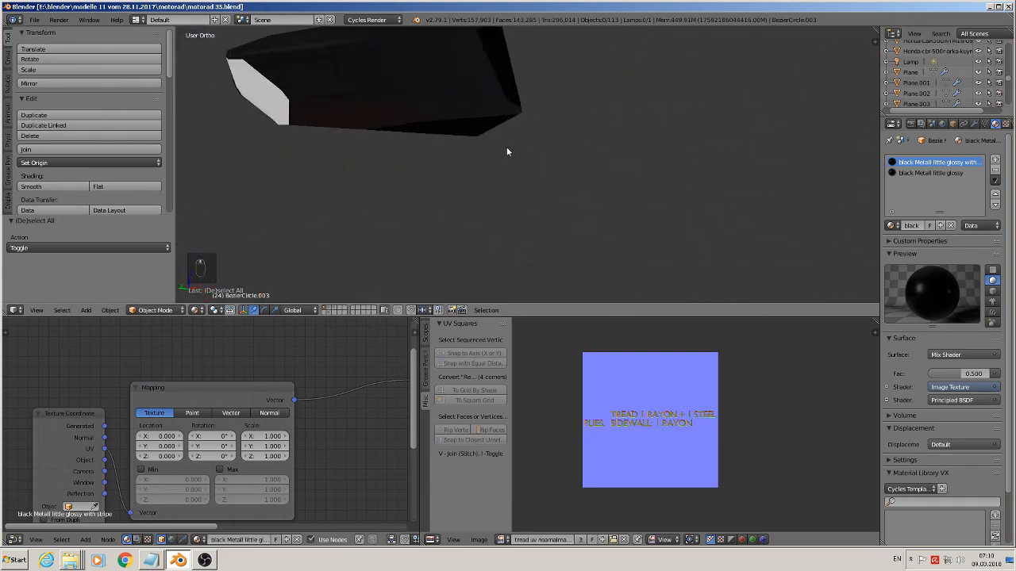
middle_click_drag(506, 147, 539, 187)
right_click(390, 137)
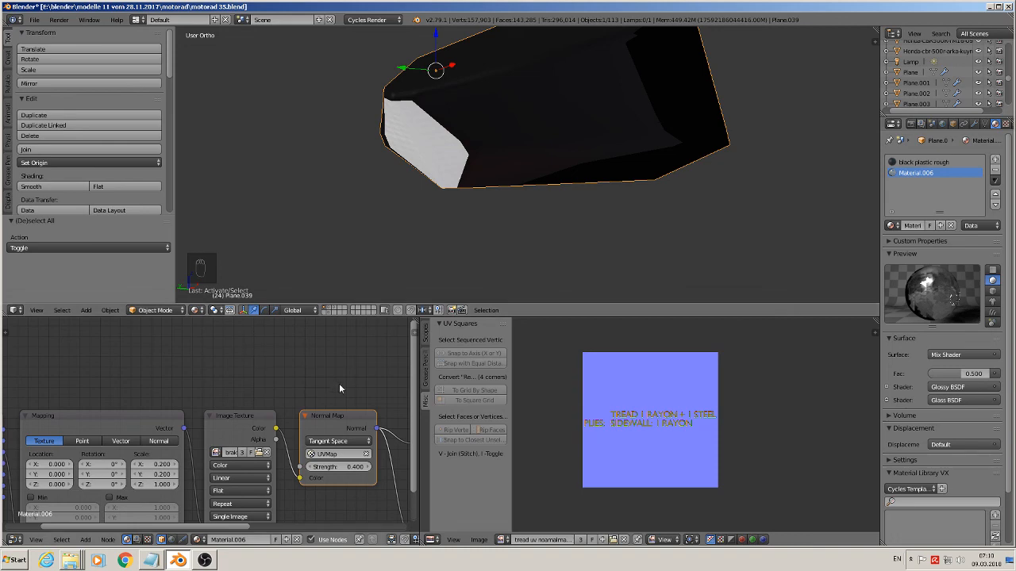
middle_click_drag(346, 385, 145, 335)
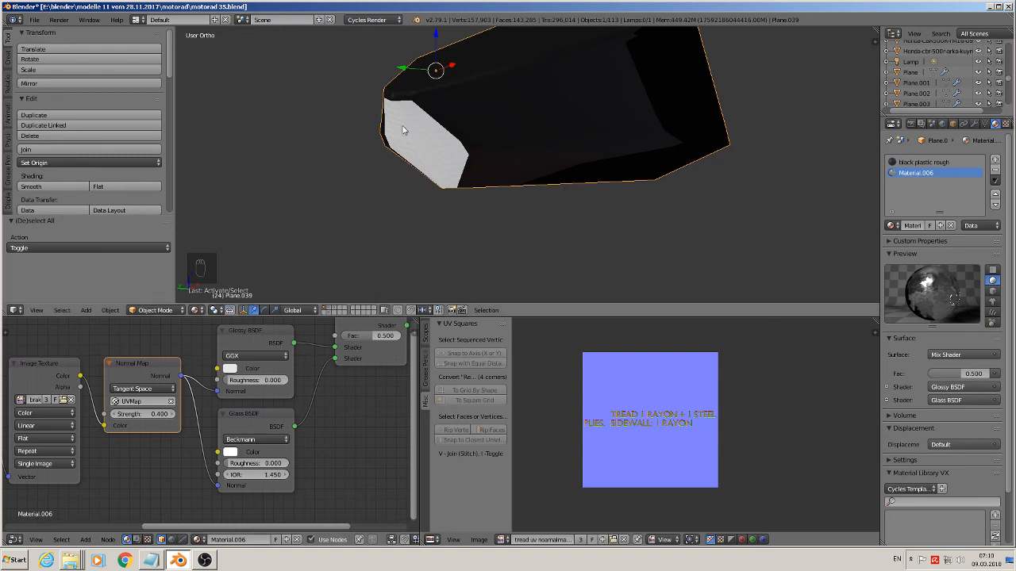
Preview the part's textured end face in Rendered shading, and return to Material shading
left_click(198, 310)
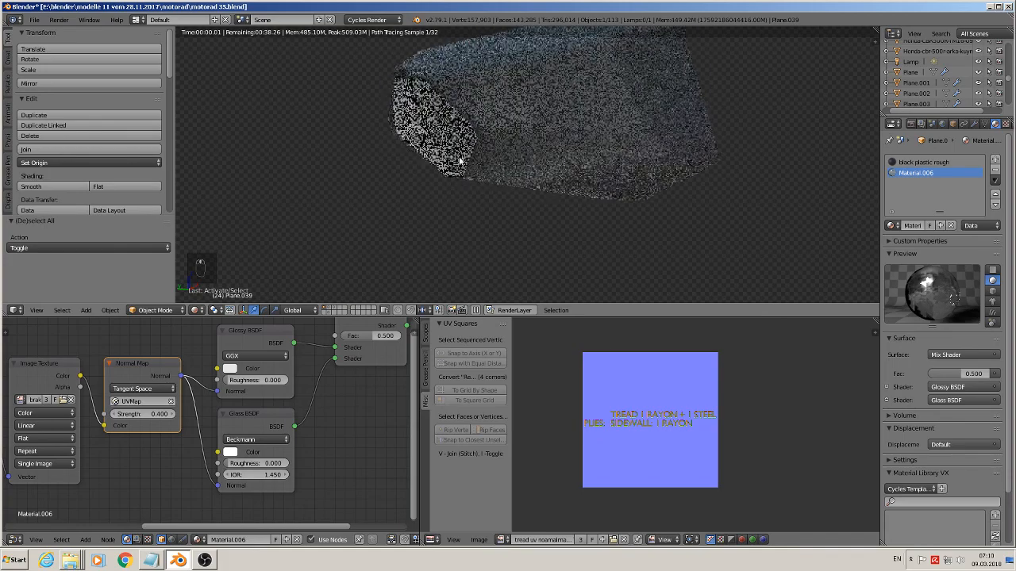
mouse_move(472, 165)
middle_mouse_down()
mouse_move(482, 104)
mouse_move(471, 97)
mouse_move(507, 149)
mouse_move(476, 121)
middle_mouse_up()
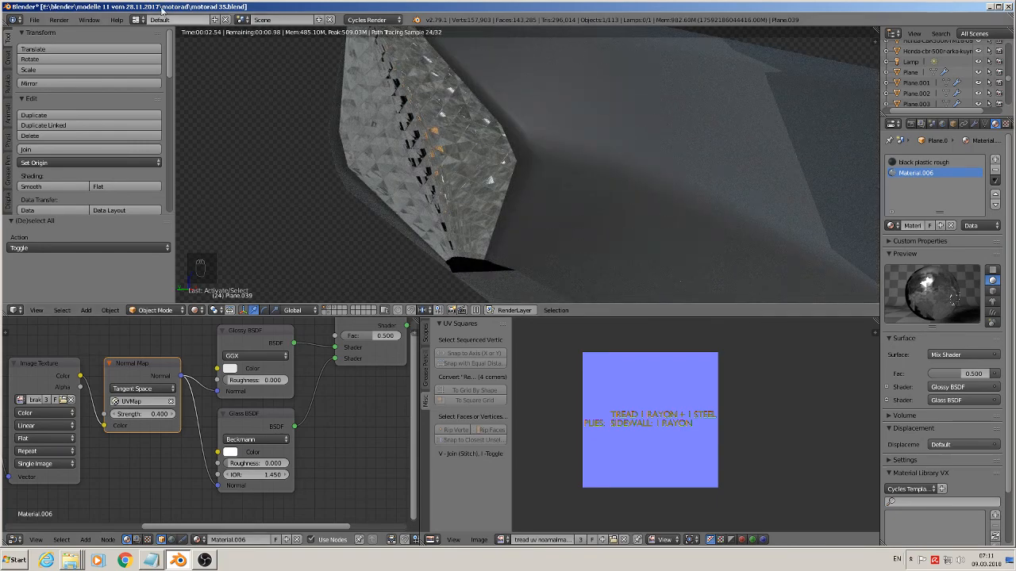
scroll(437, 169, "down", 3)
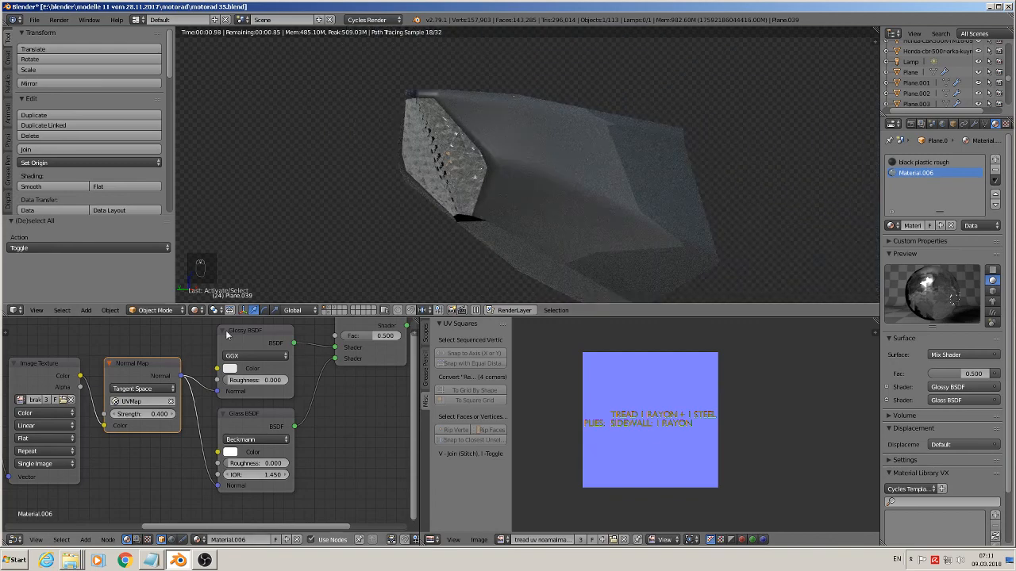
left_click(195, 311)
left_click(229, 249)
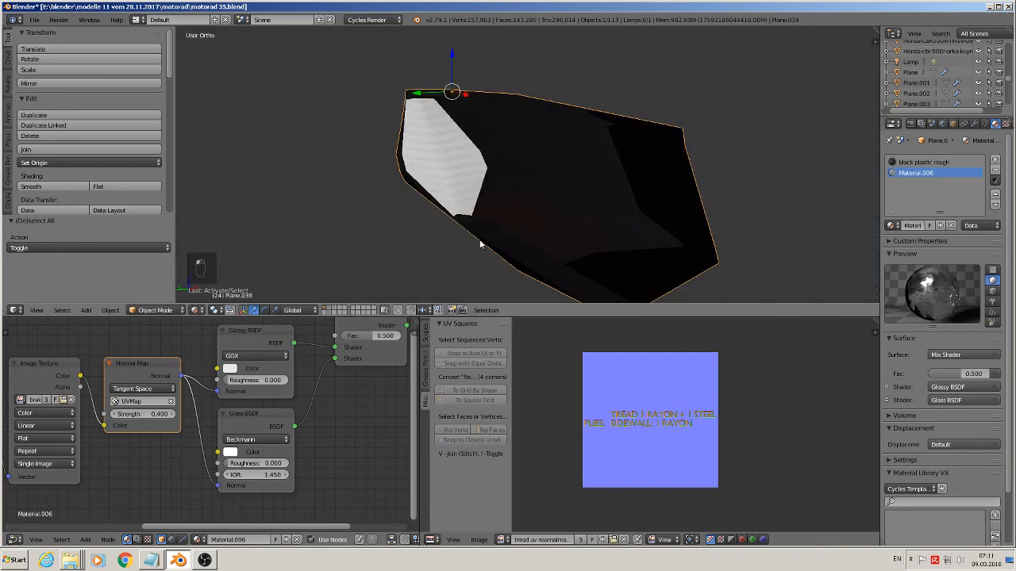
Deselect the tapered part, show the scene in front view, and save the file
scroll(492, 244, "down", 3)
key("KP_1")
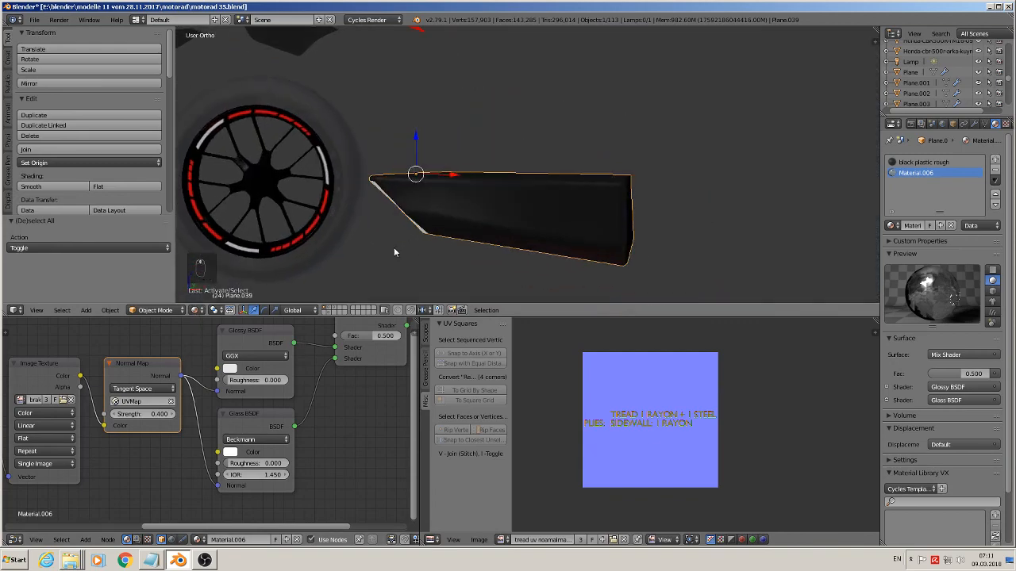
scroll(404, 253, "down", 4)
middle_click_drag(394, 229, 679, 185, "shift")
middle_click_drag(611, 232, 679, 135, "shift")
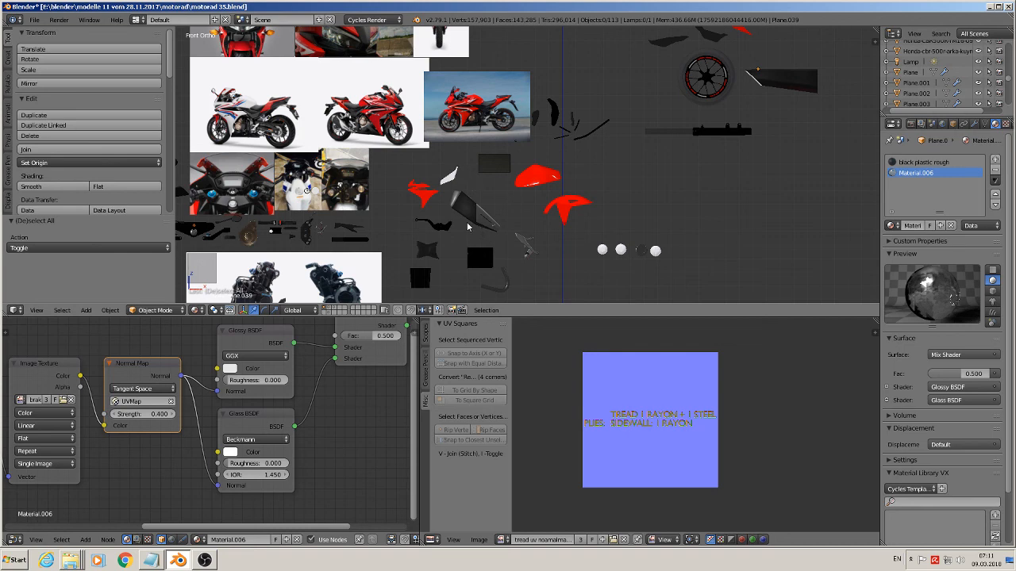
left_click(39, 20)
left_click(53, 102)
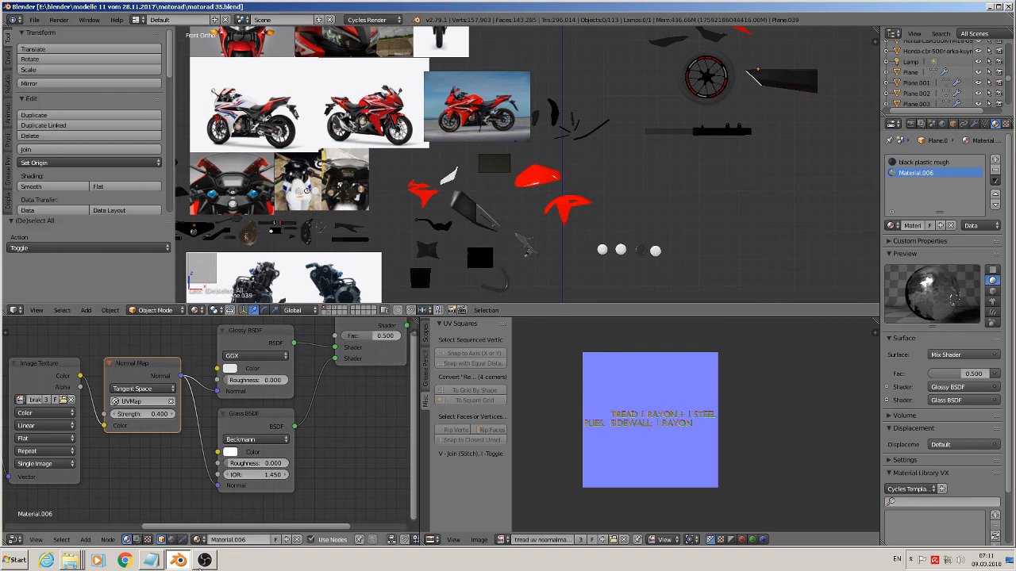